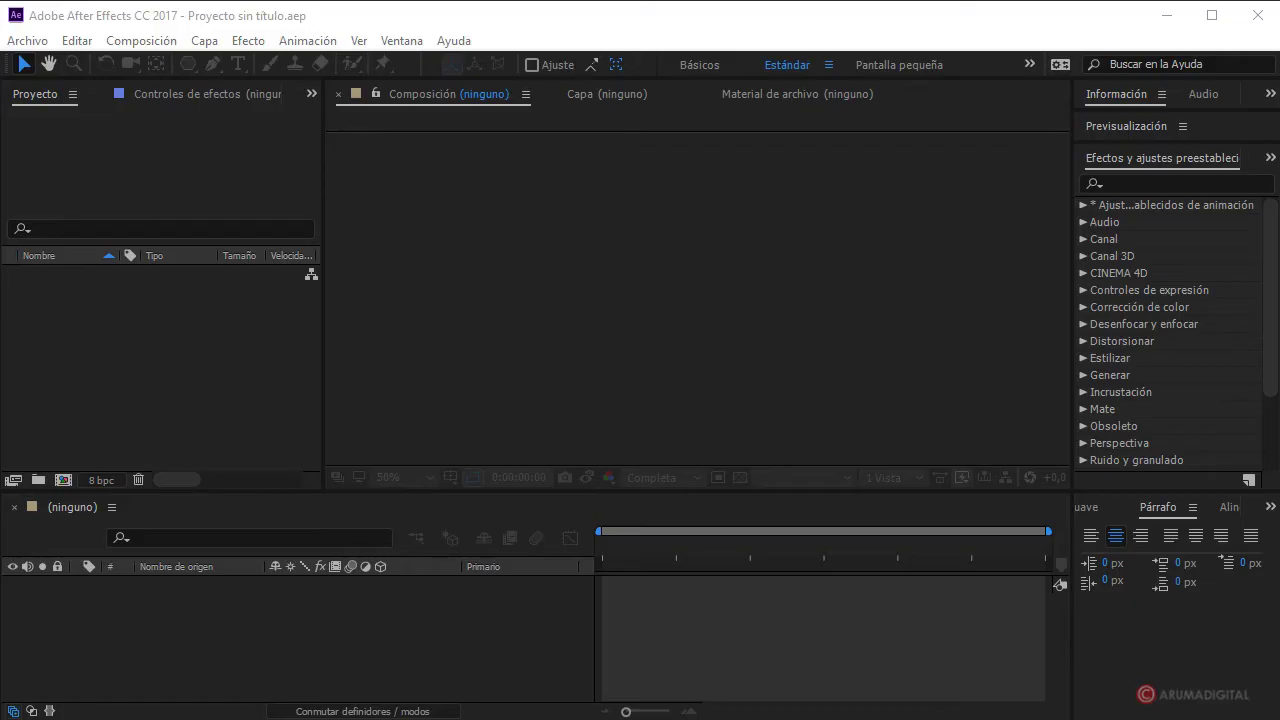
- Create Comp 1 at 1280×720, 25 fps, 10 seconds, using the CINEMA 4D 3D renderer
{"action": "left_click", "coordinate": [141, 40]}
{"action": "left_click", "coordinate": [172, 62]}
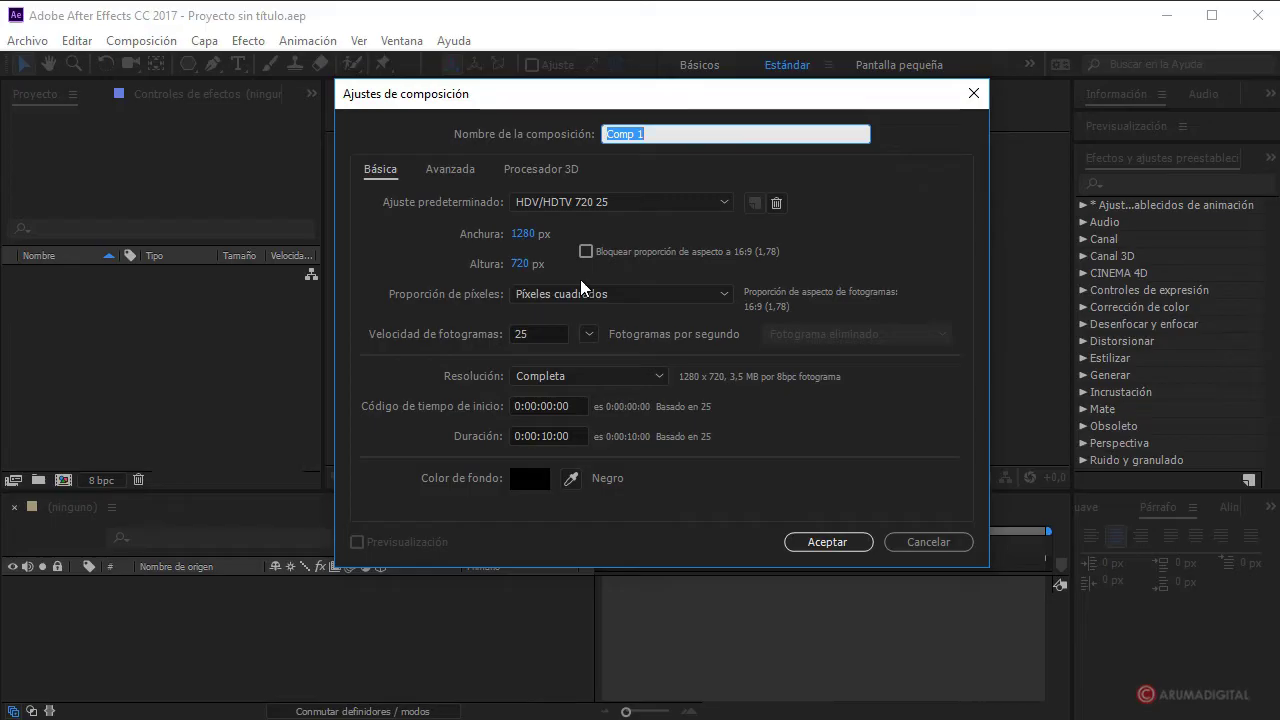
{"action": "left_click", "coordinate": [564, 169]}
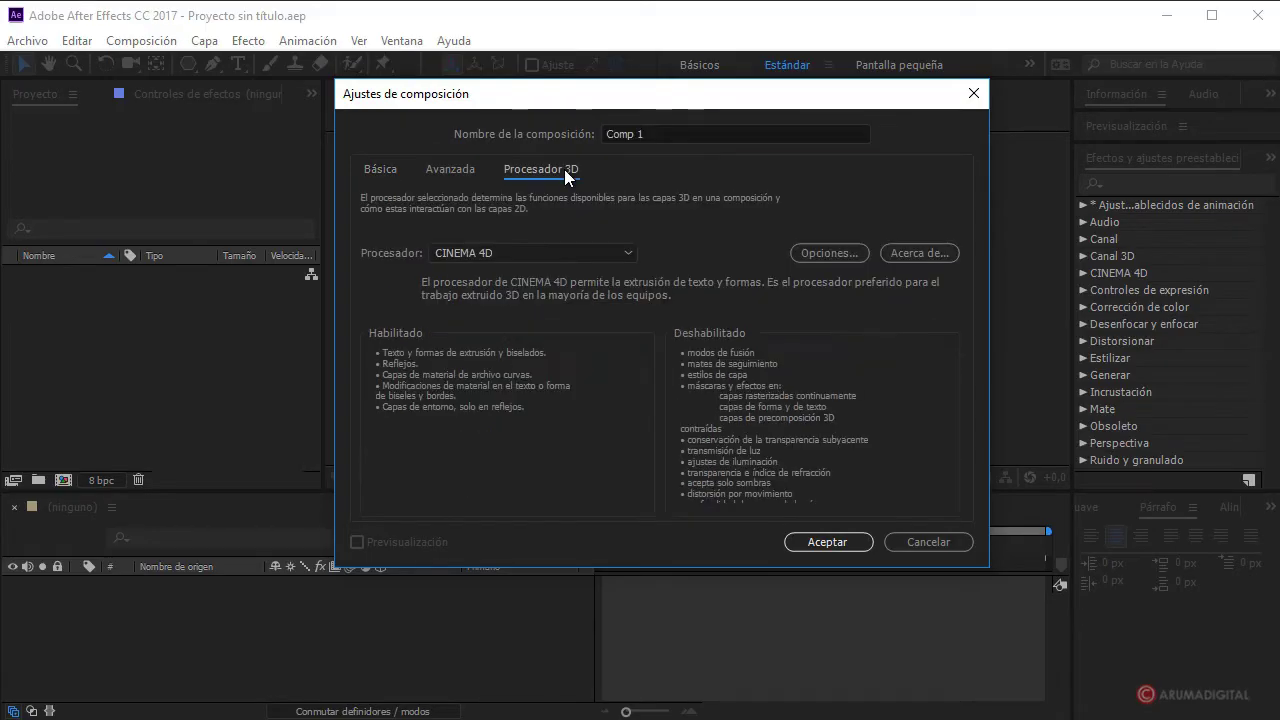
{"action": "left_click", "coordinate": [456, 253]}
{"action": "left_click", "coordinate": [487, 299]}
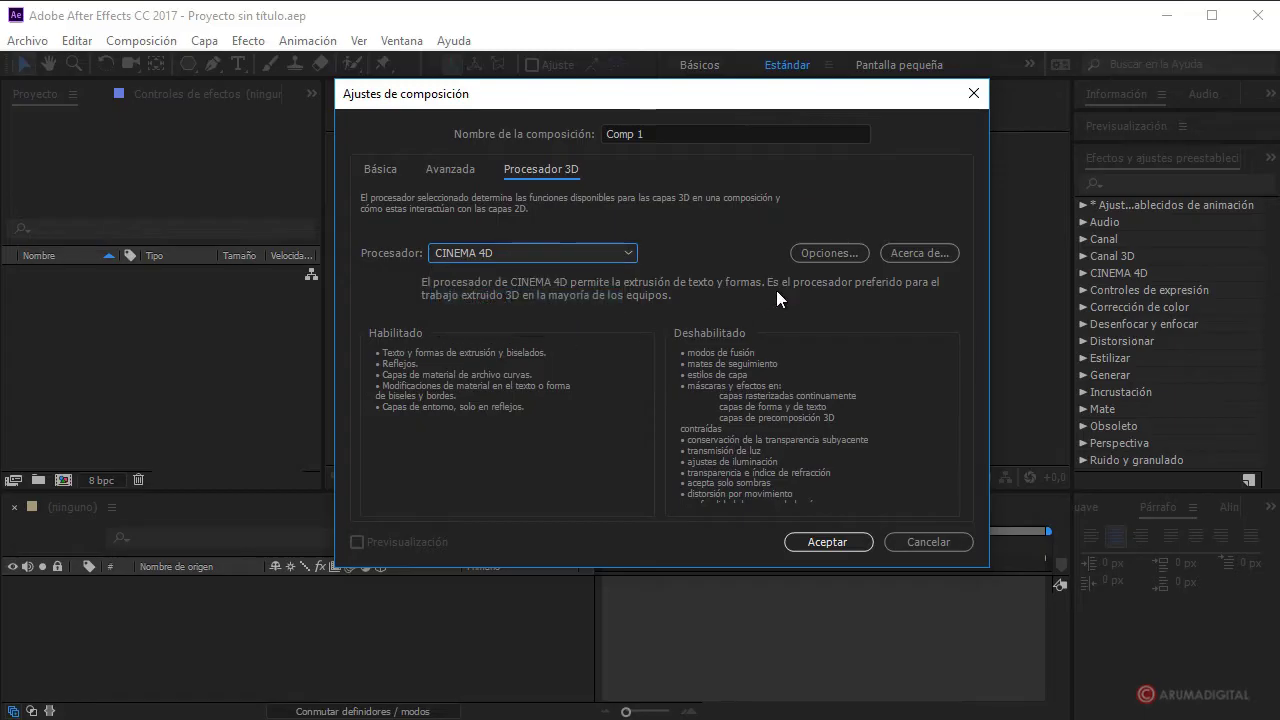
{"action": "left_click", "coordinate": [820, 251]}
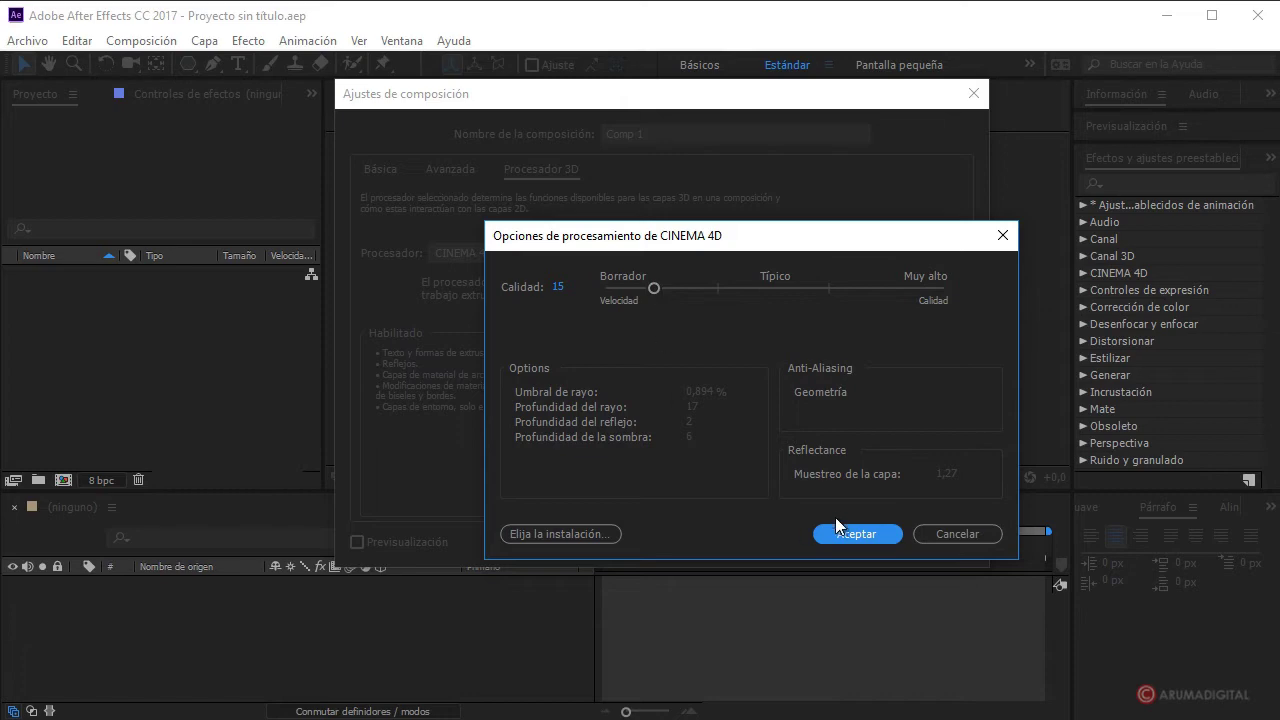
{"action": "left_click", "coordinate": [855, 533]}
{"action": "left_click", "coordinate": [823, 465]}
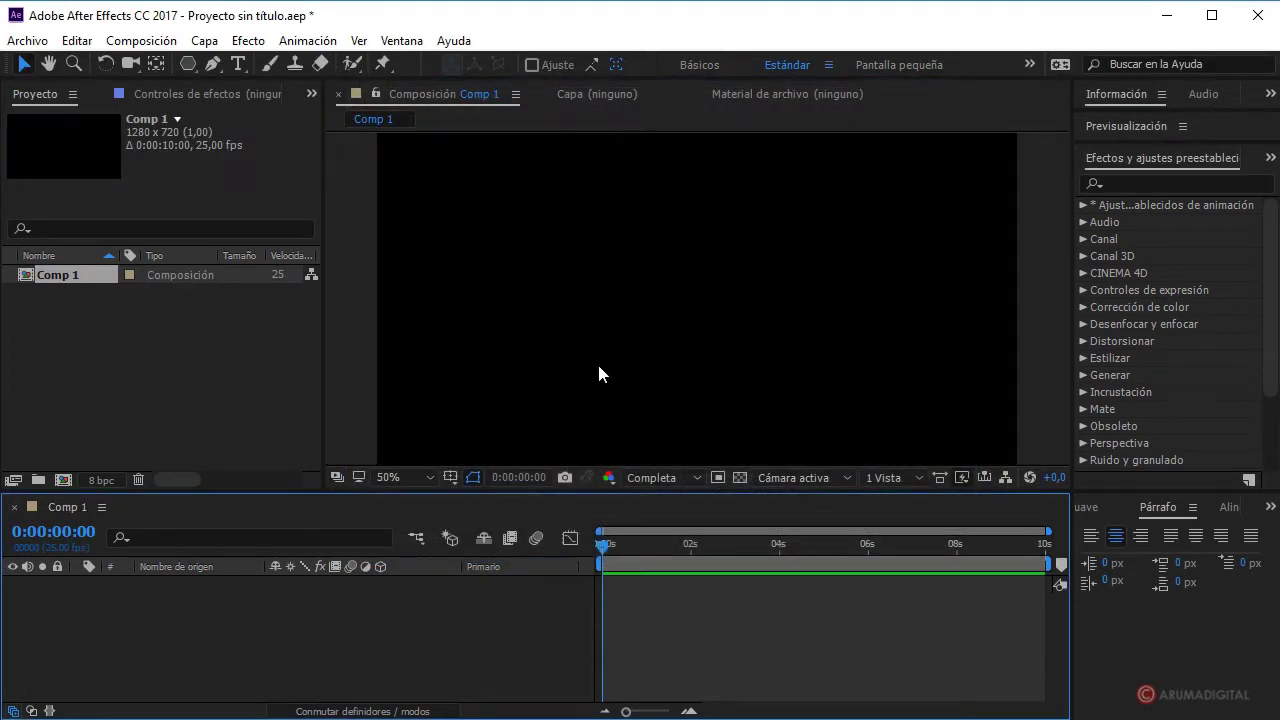
- Draw a three-point triangle path with the Pen tool, closing it back at the top point
{"action": "key", "text": "comma"}
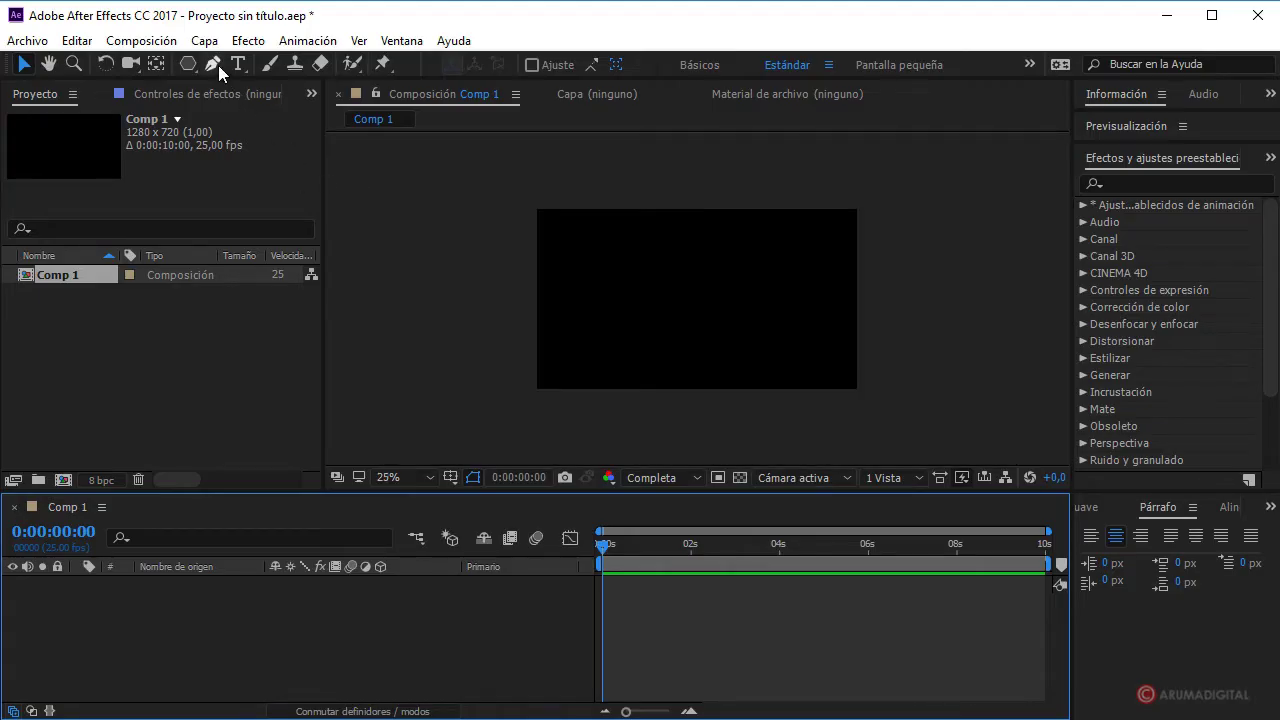
{"action": "left_click", "coordinate": [216, 65]}
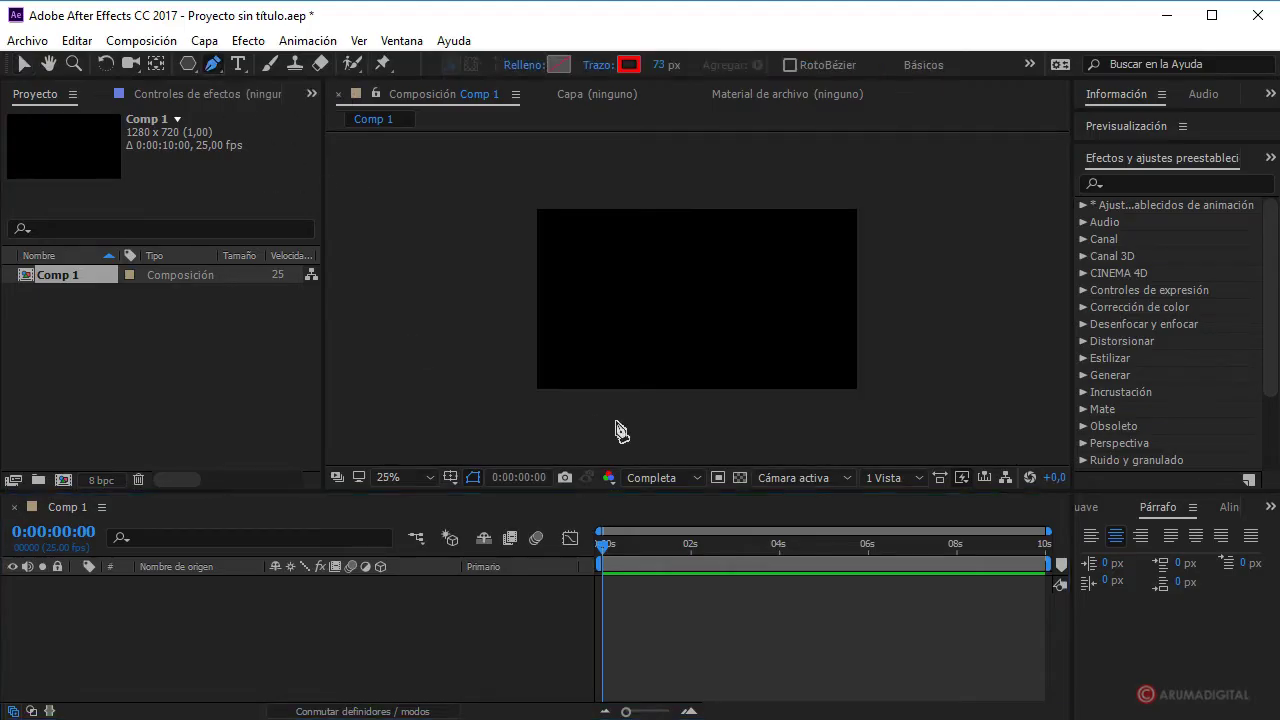
{"action": "left_click", "coordinate": [690, 268]}
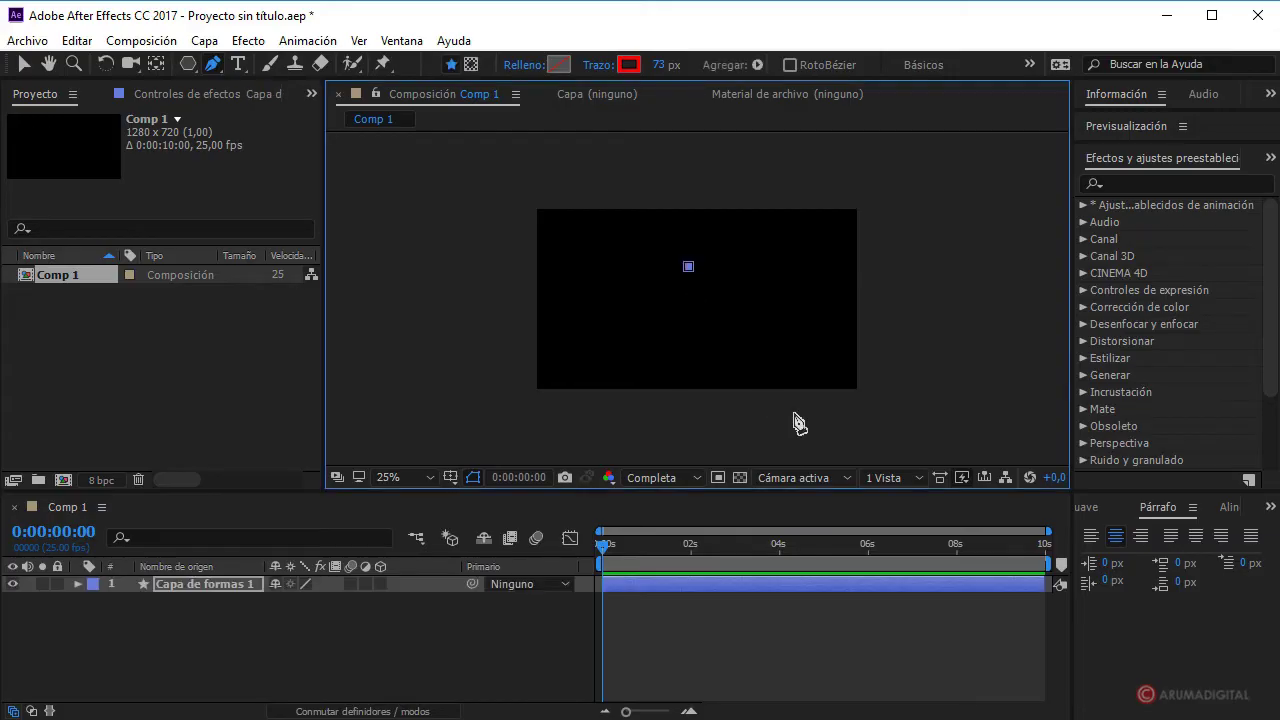
{"action": "key", "text": "comma"}
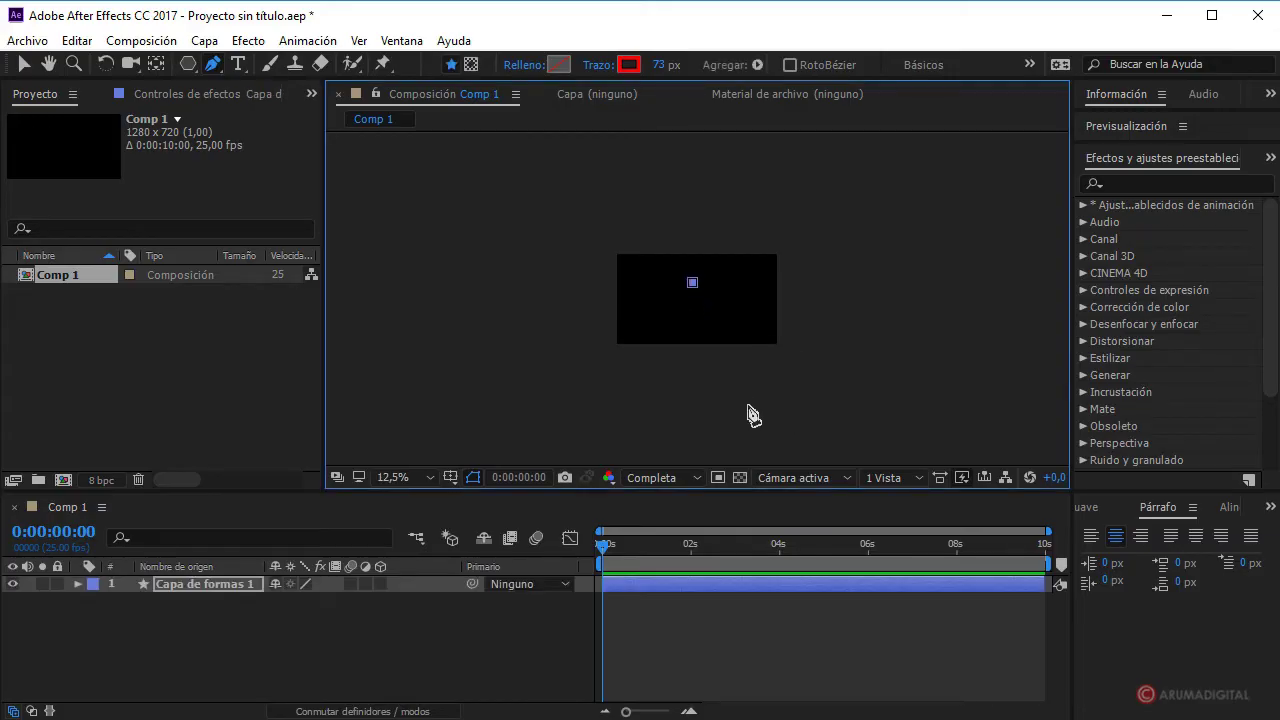
{"action": "left_click", "coordinate": [747, 404]}
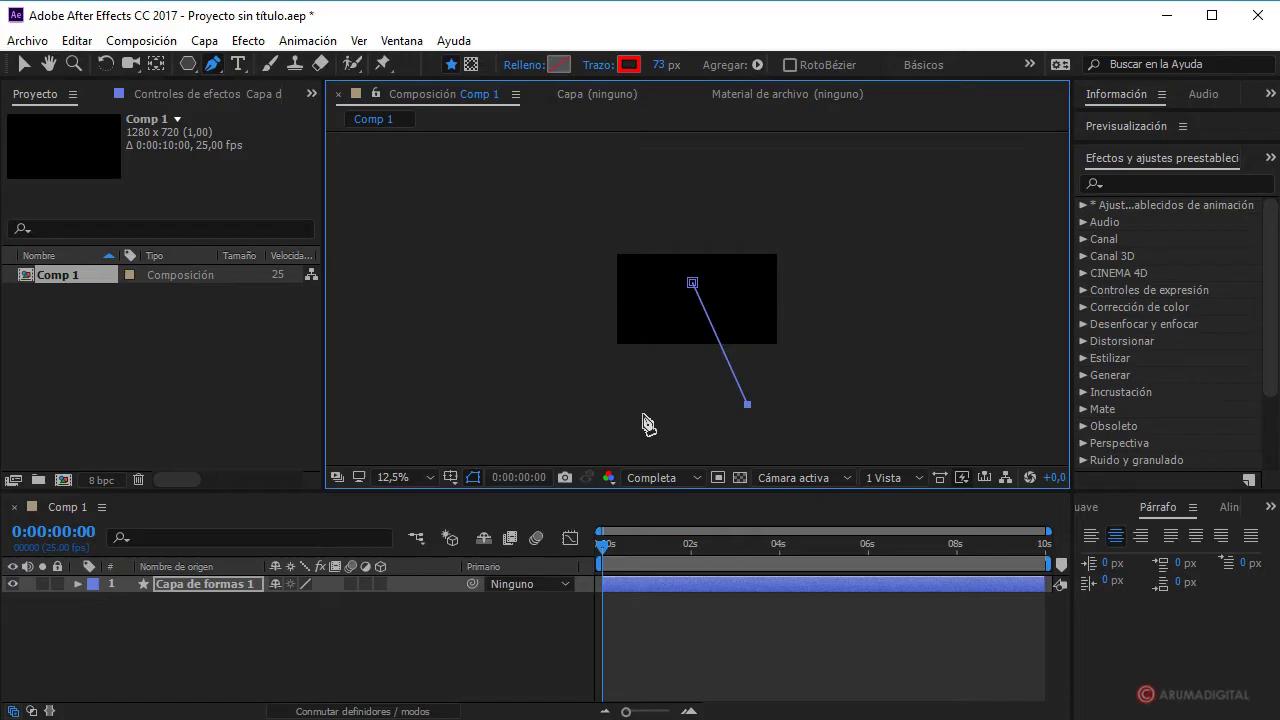
{"action": "left_click", "coordinate": [627, 414]}
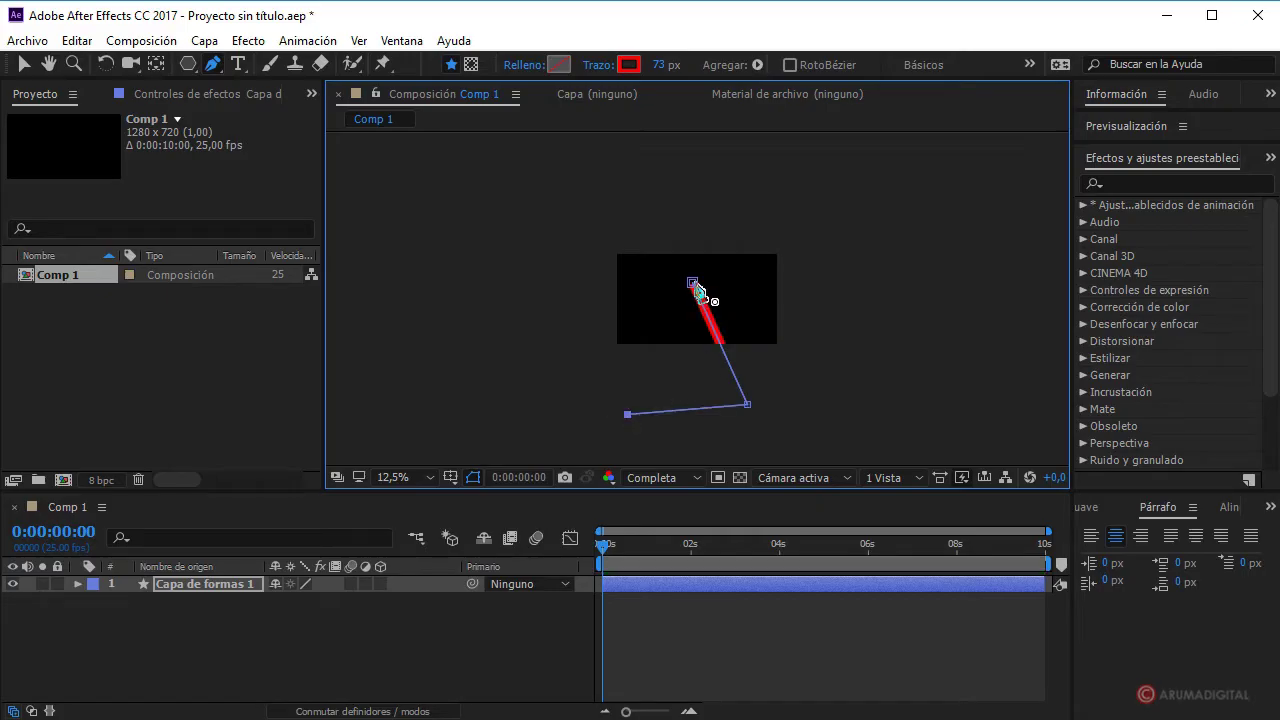
{"action": "left_click", "coordinate": [692, 282]}
{"action": "key", "text": "shift+slash"}
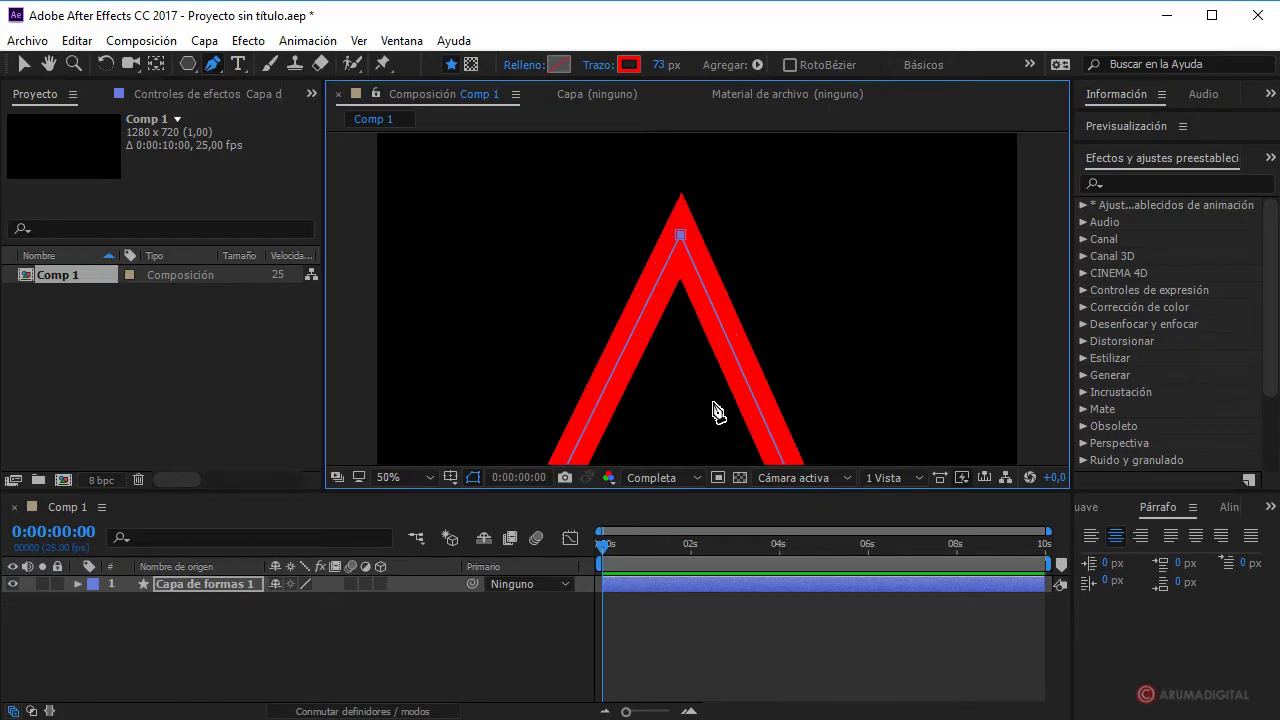
{"action": "key", "text": "comma"}
{"action": "key", "text": "comma"}
{"action": "key", "text": "comma"}
{"action": "key", "text": "period"}
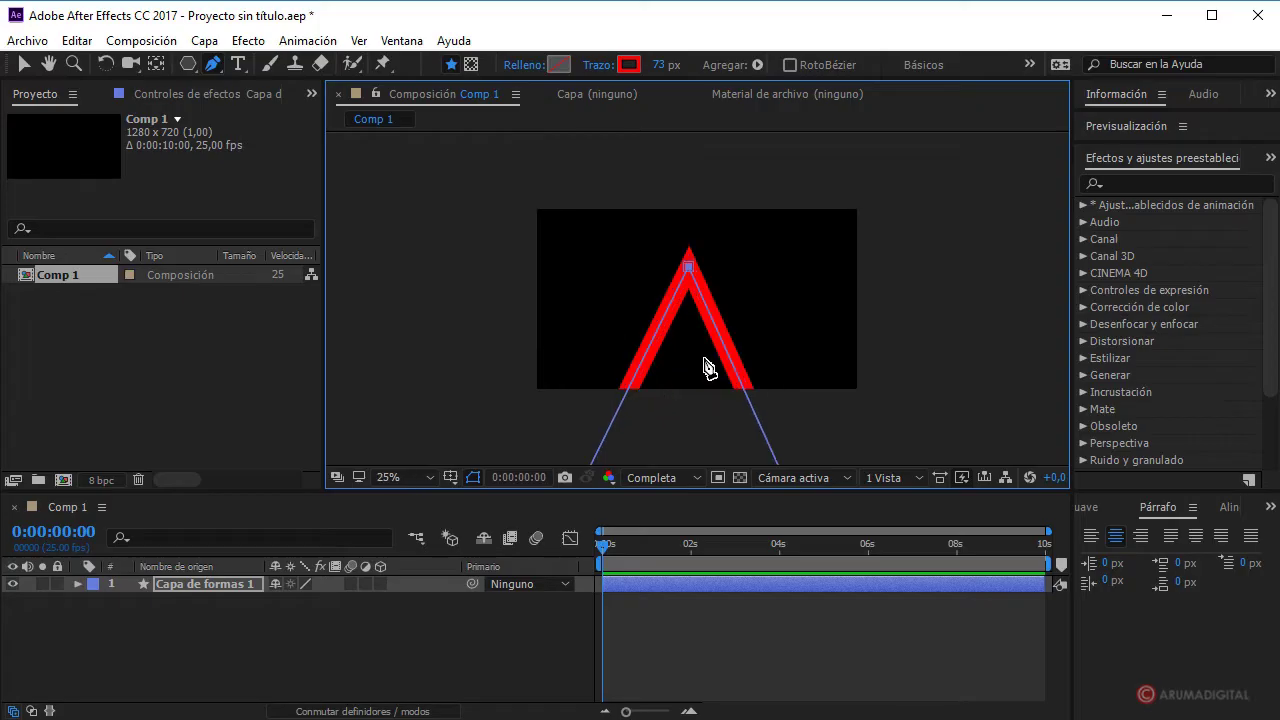
{"action": "key", "text": "period"}
- Set the triangle's stroke to Ninguno
{"action": "left_click", "coordinate": [598, 67]}
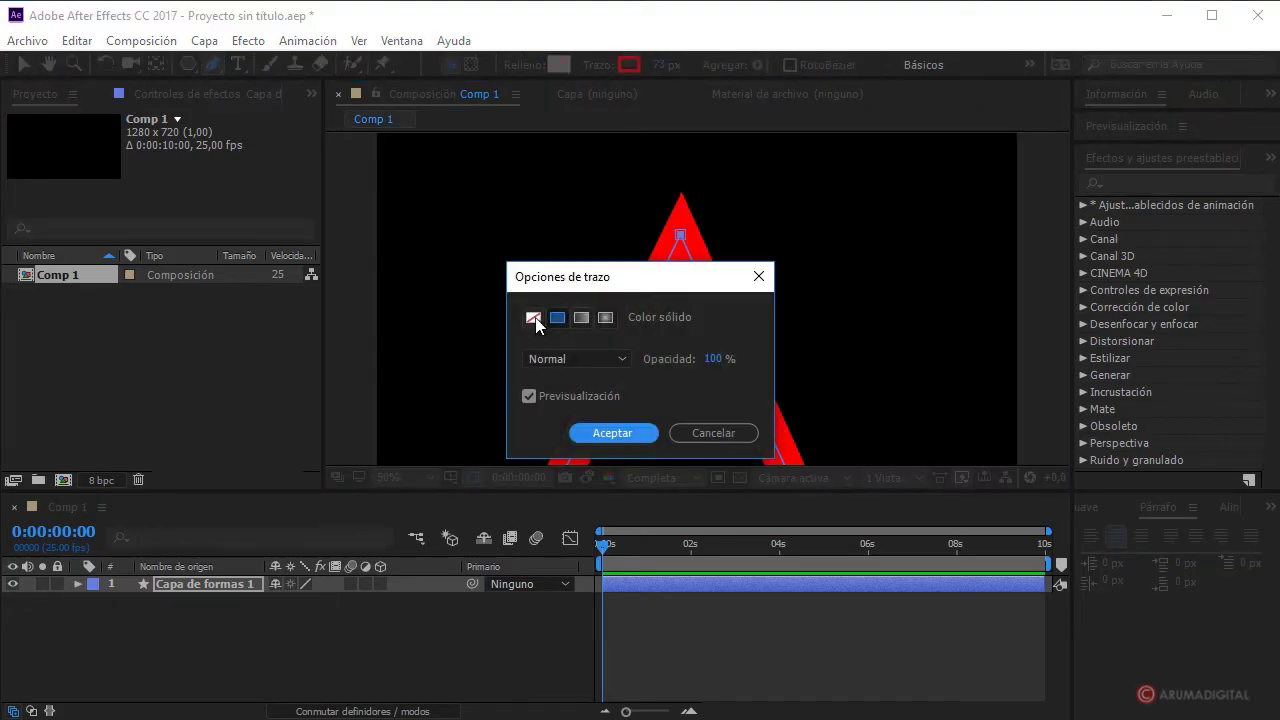
{"action": "left_click", "coordinate": [533, 317]}
{"action": "left_click", "coordinate": [626, 434]}
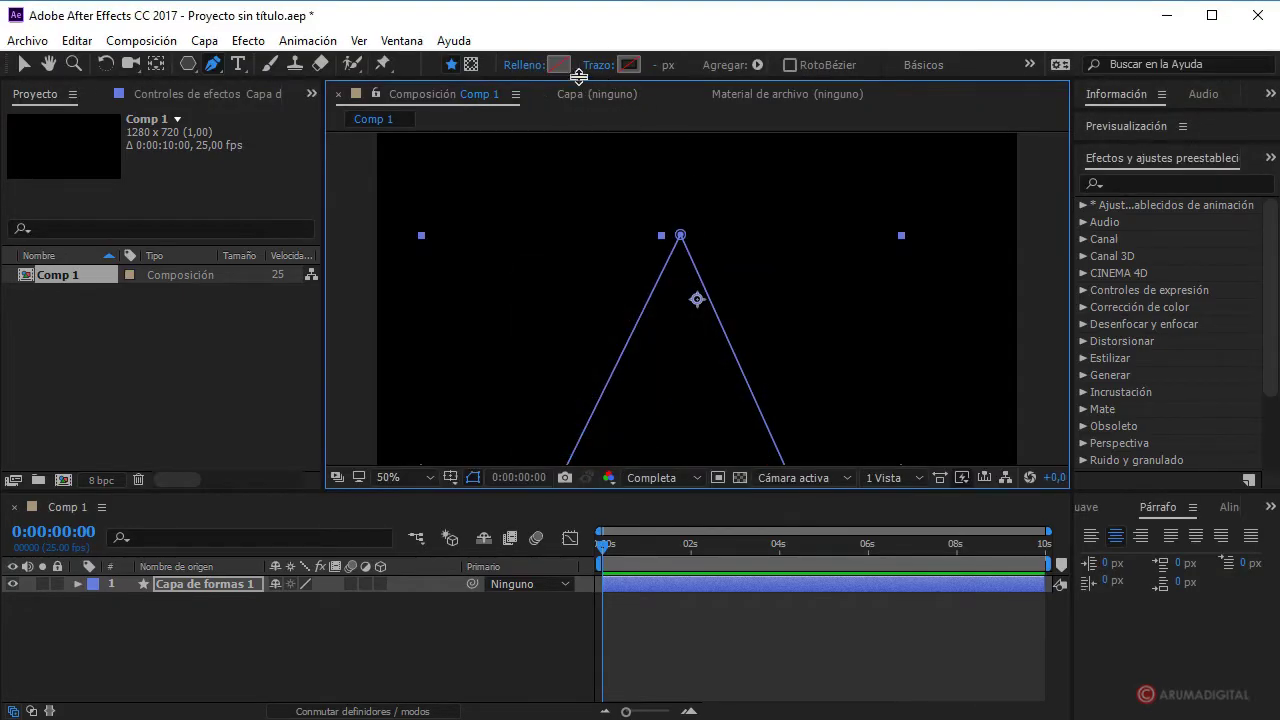
- Give the triangle a solid colour fill of 1B2324
{"action": "left_click", "coordinate": [526, 67]}
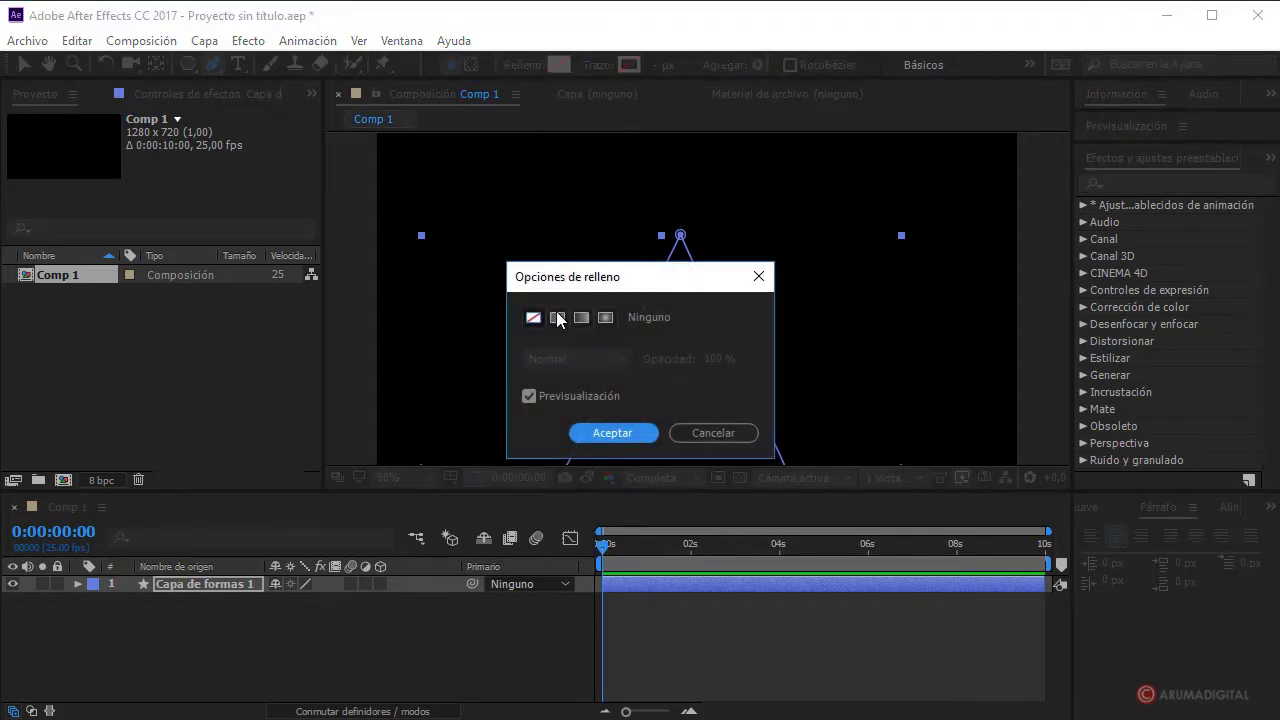
{"action": "left_click", "coordinate": [557, 317]}
{"action": "left_click", "coordinate": [613, 433]}
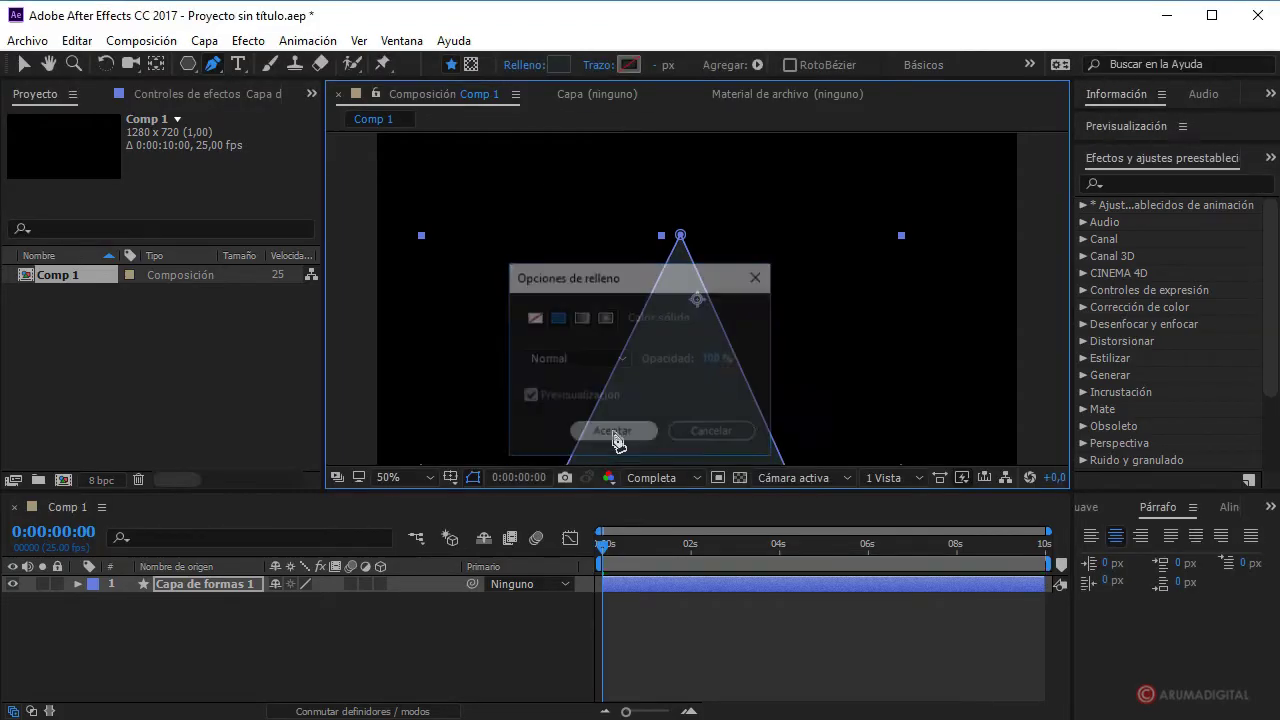
{"action": "left_click", "coordinate": [560, 66]}
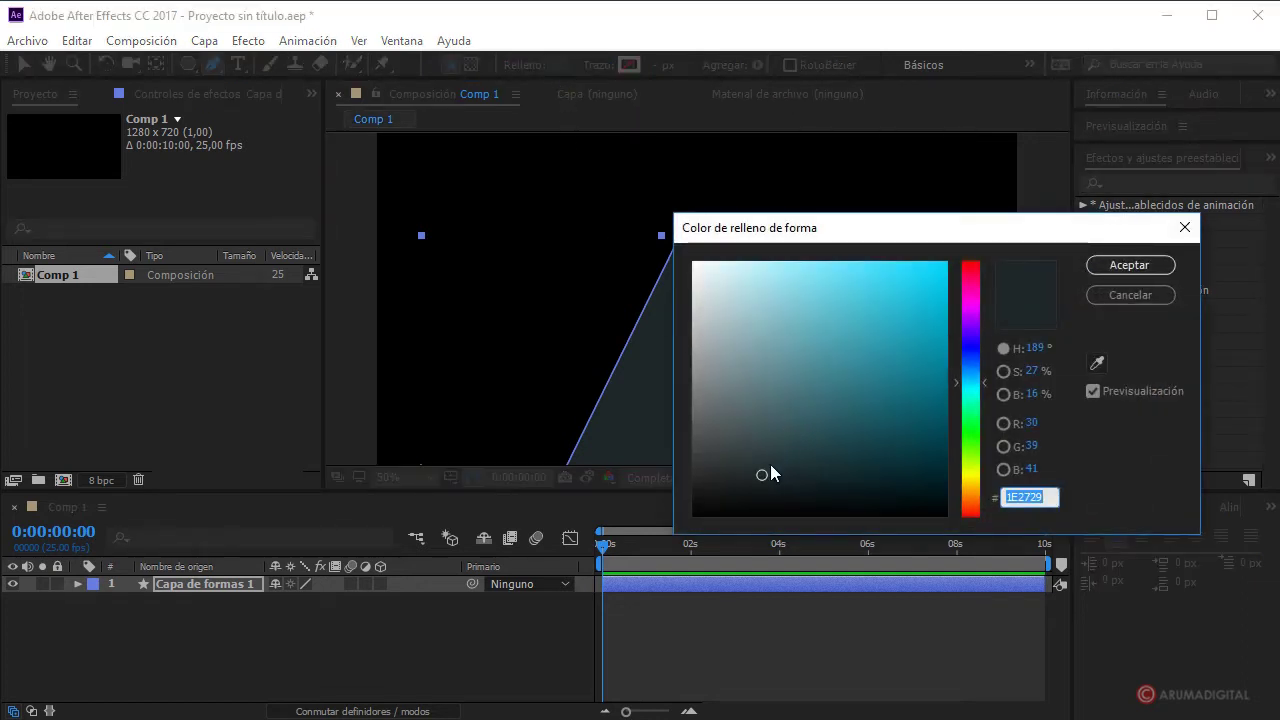
{"action": "left_click_drag", "start_coordinate": [770, 464], "coordinate": [753, 480]}
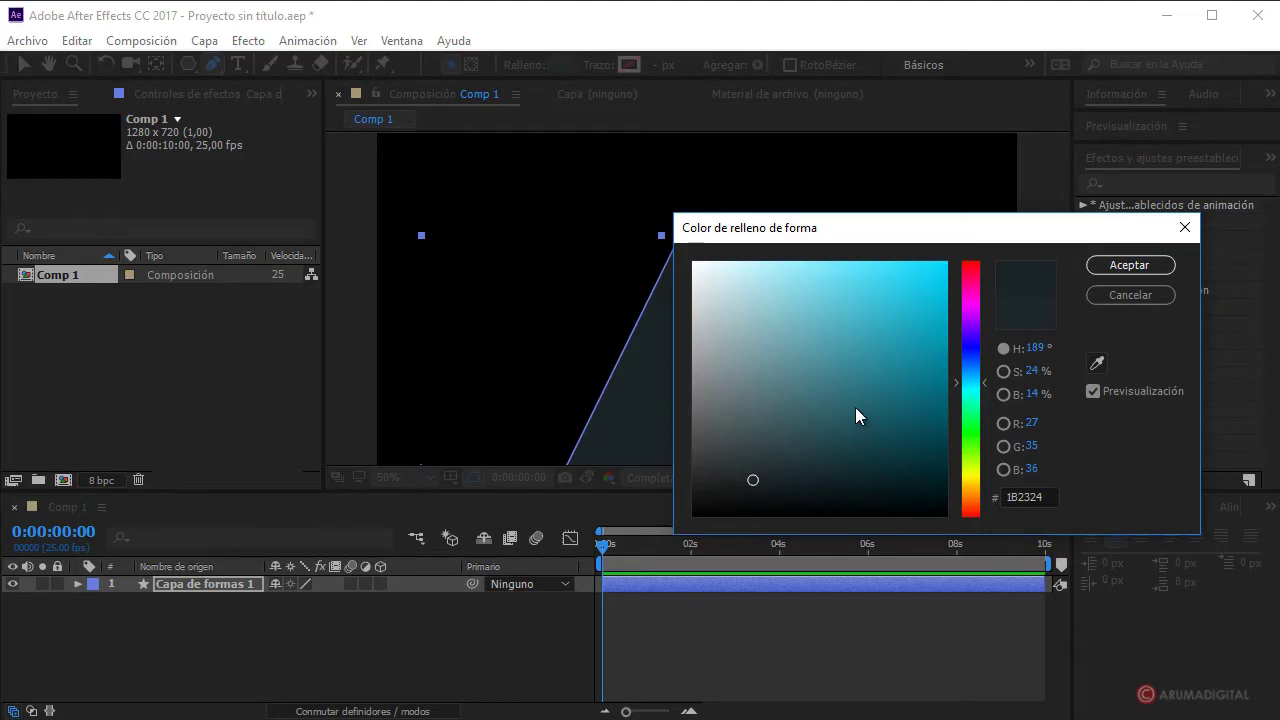
{"action": "left_click", "coordinate": [1143, 267]}
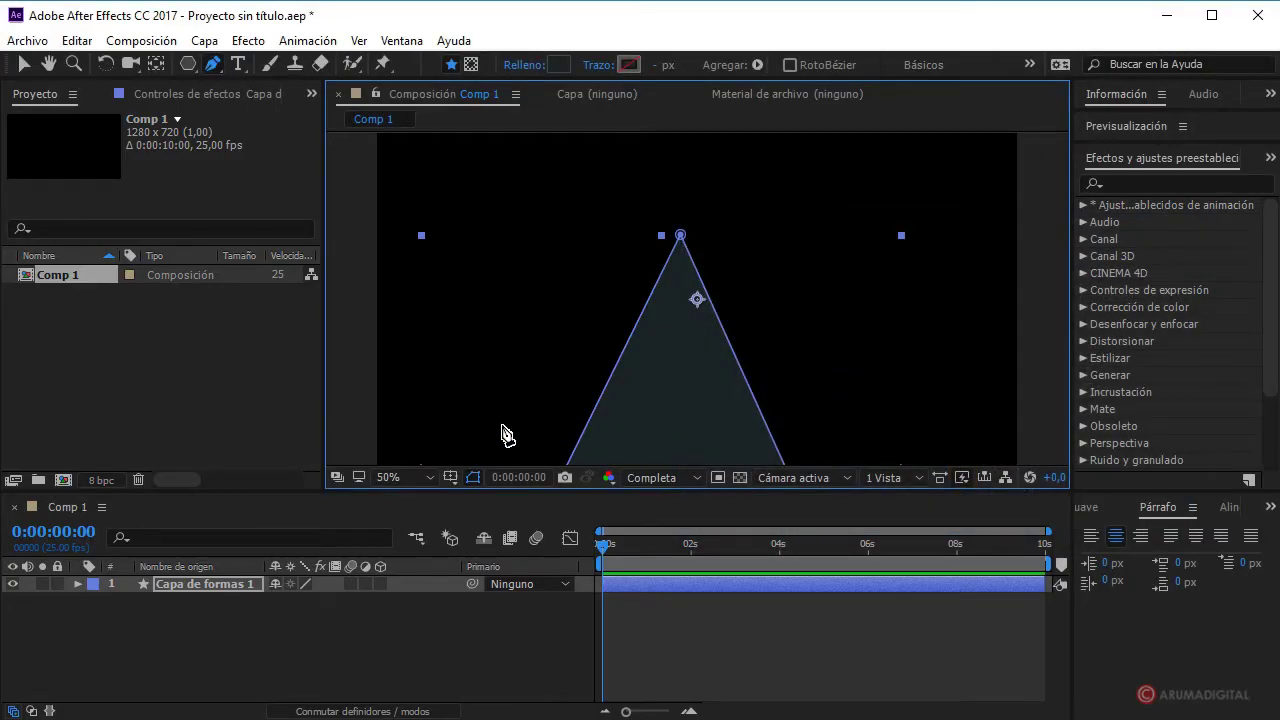
- Make the triangle 3D with extrusion depth 20, bevel depth 10 and Cóncavo bevel style
{"action": "left_click", "coordinate": [381, 584]}
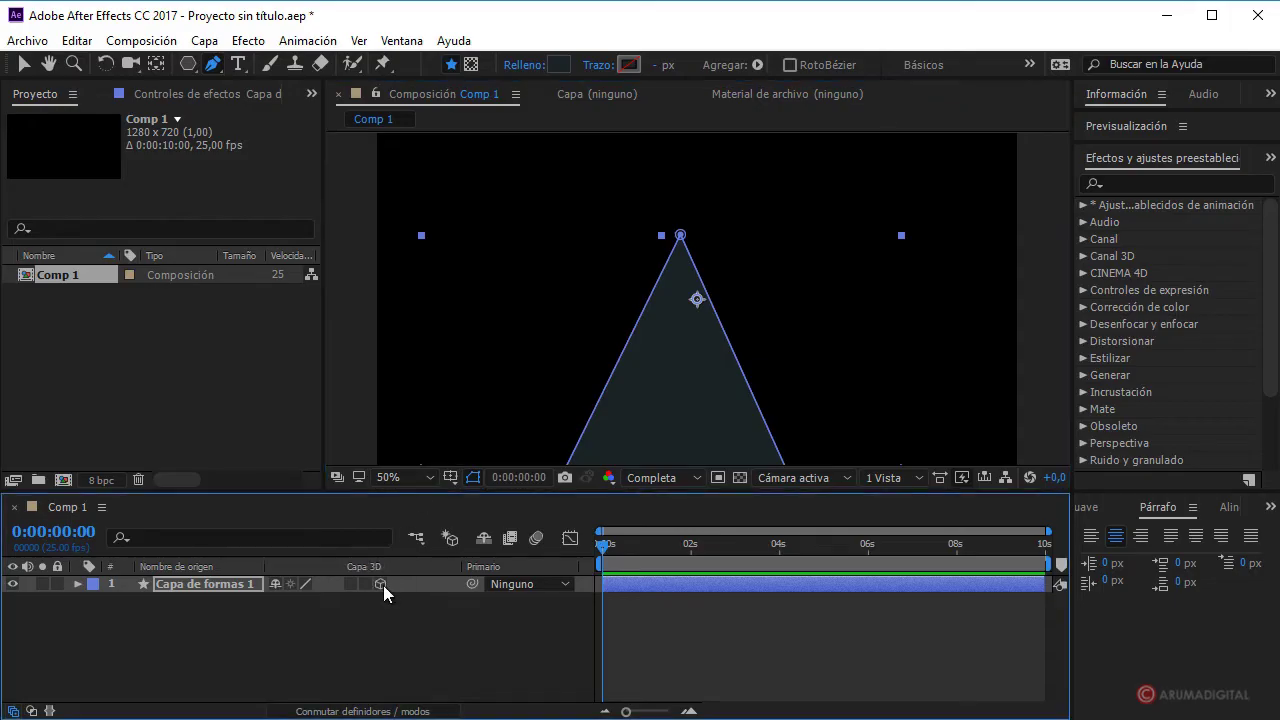
{"action": "left_click", "coordinate": [78, 584]}
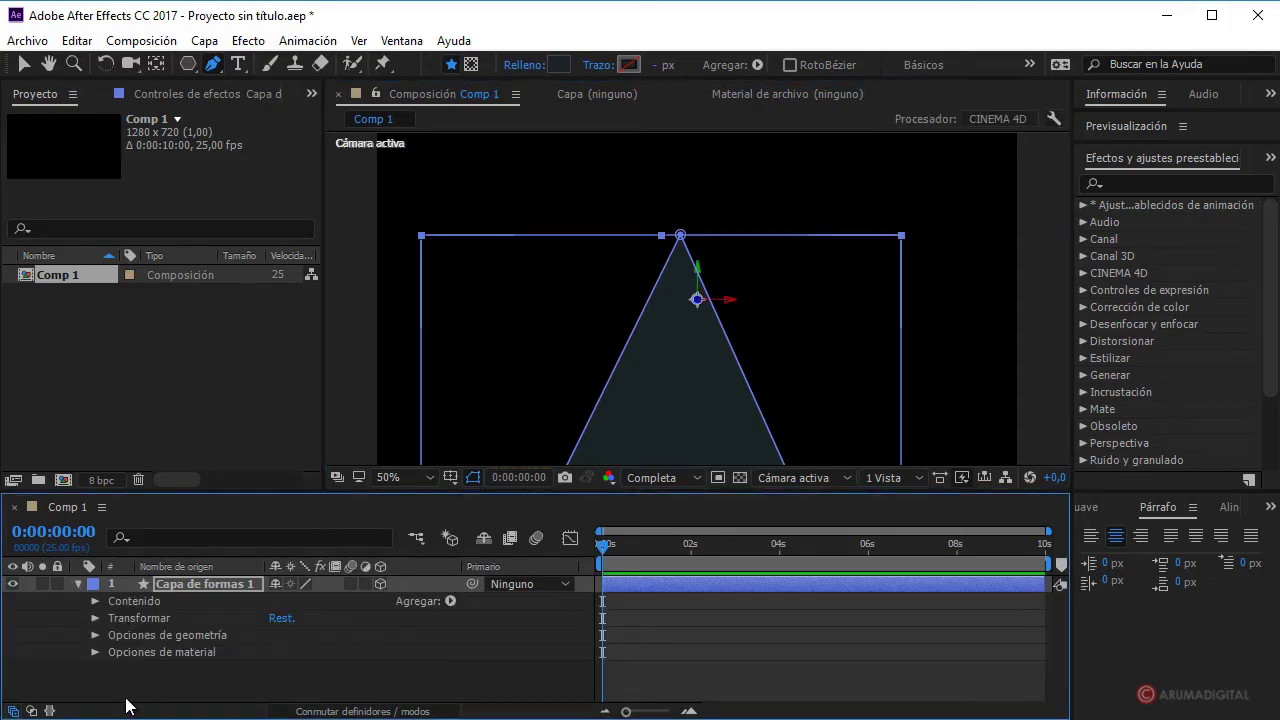
{"action": "left_click", "coordinate": [95, 635]}
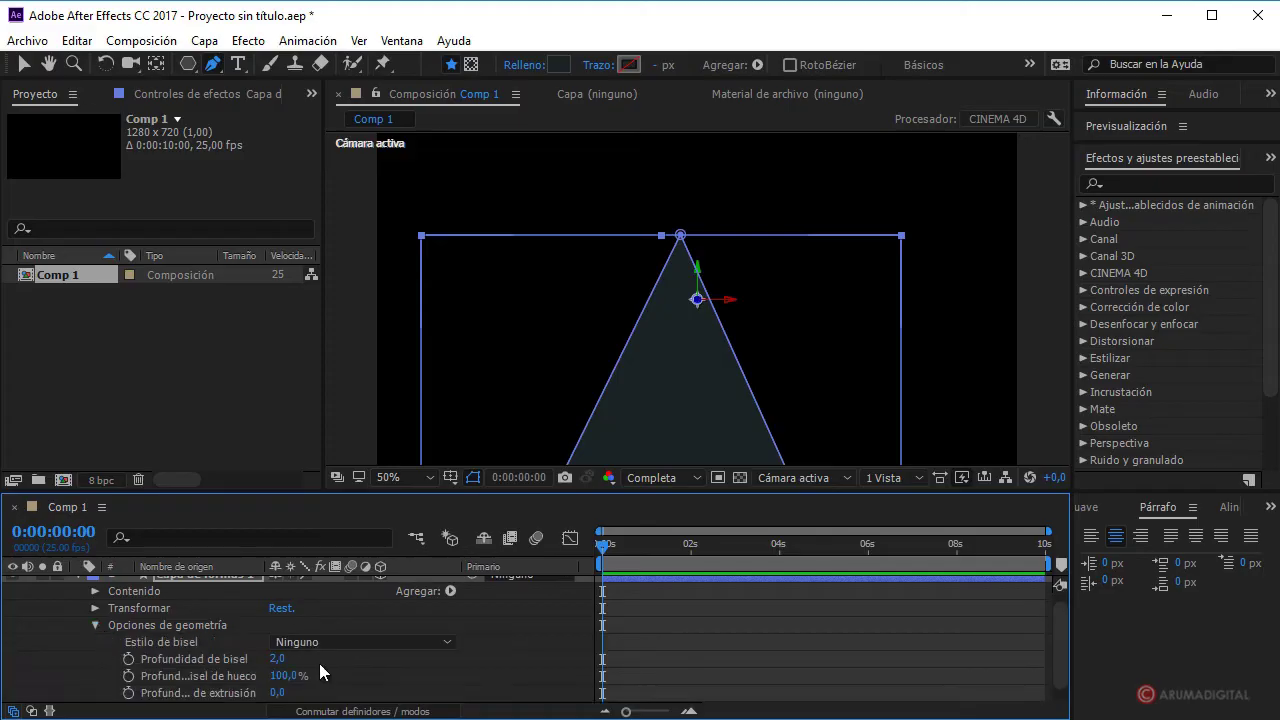
{"action": "scroll", "coordinate": [319, 663], "scroll_direction": "down", "scroll_amount": 1}
{"action": "left_click", "coordinate": [278, 676]}
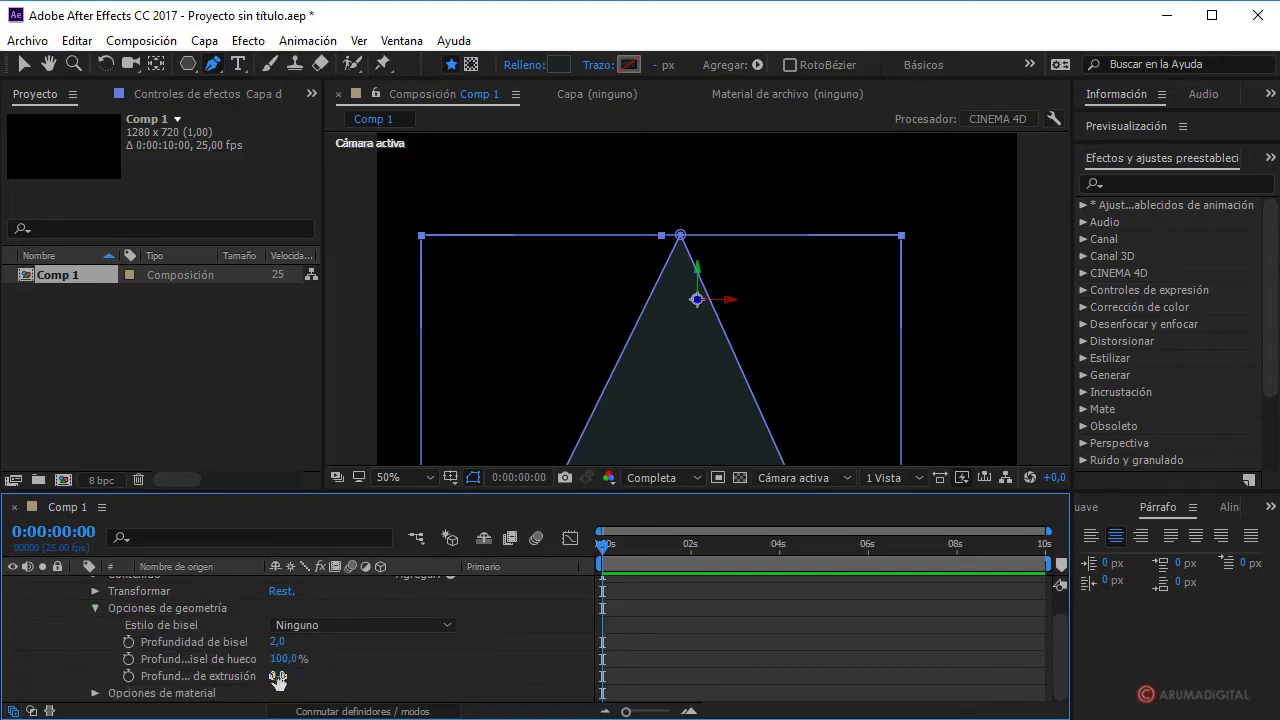
{"action": "type", "text": "20"}
{"action": "left_click", "coordinate": [418, 669]}
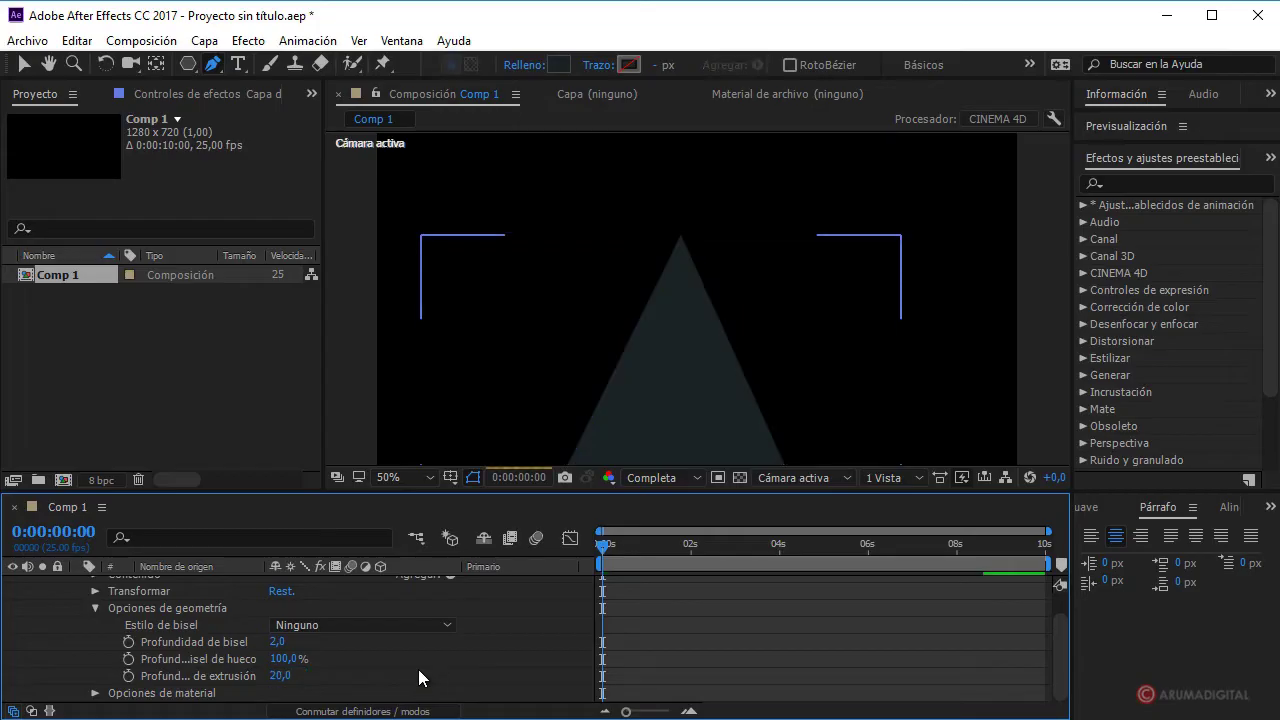
{"action": "left_click_drag", "start_coordinate": [278, 645], "coordinate": [367, 642]}
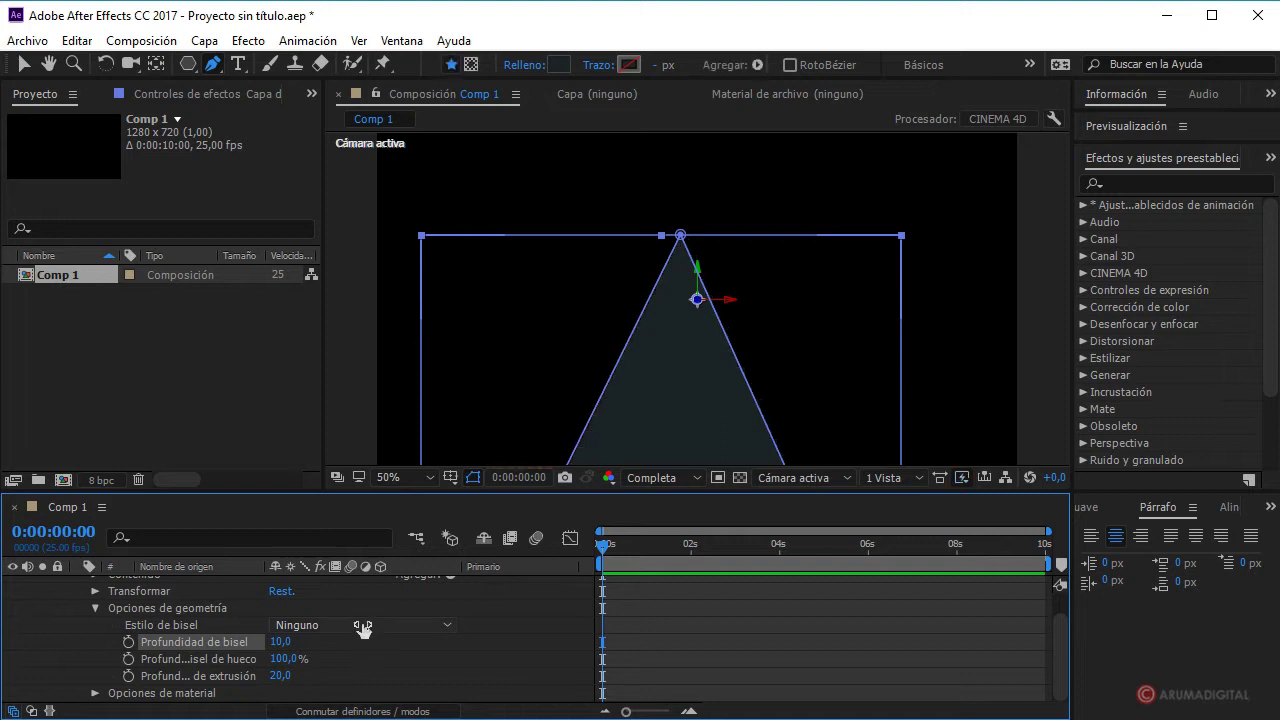
{"action": "left_click", "coordinate": [362, 627]}
{"action": "left_click", "coordinate": [336, 691]}
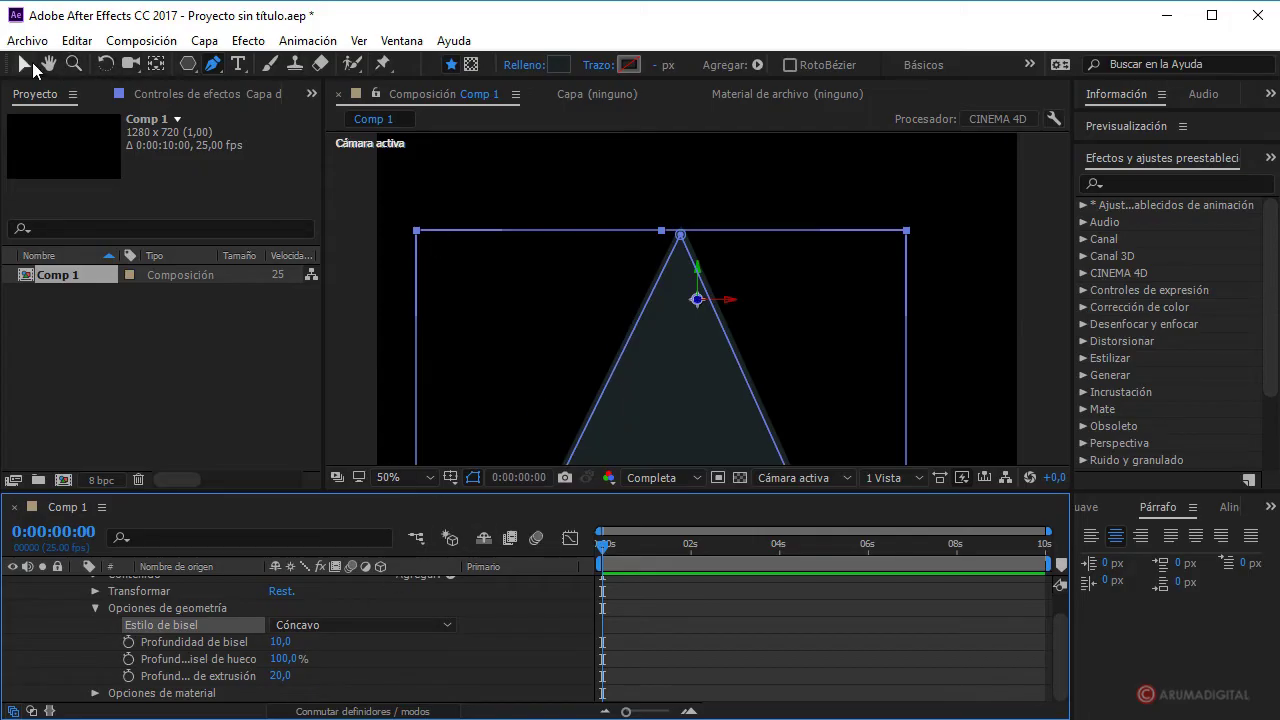
- Deselect the triangle with the Selection tool, return the view to 50%, and open the Capa menu
{"action": "left_click", "coordinate": [33, 64]}
{"action": "left_click", "coordinate": [495, 155]}
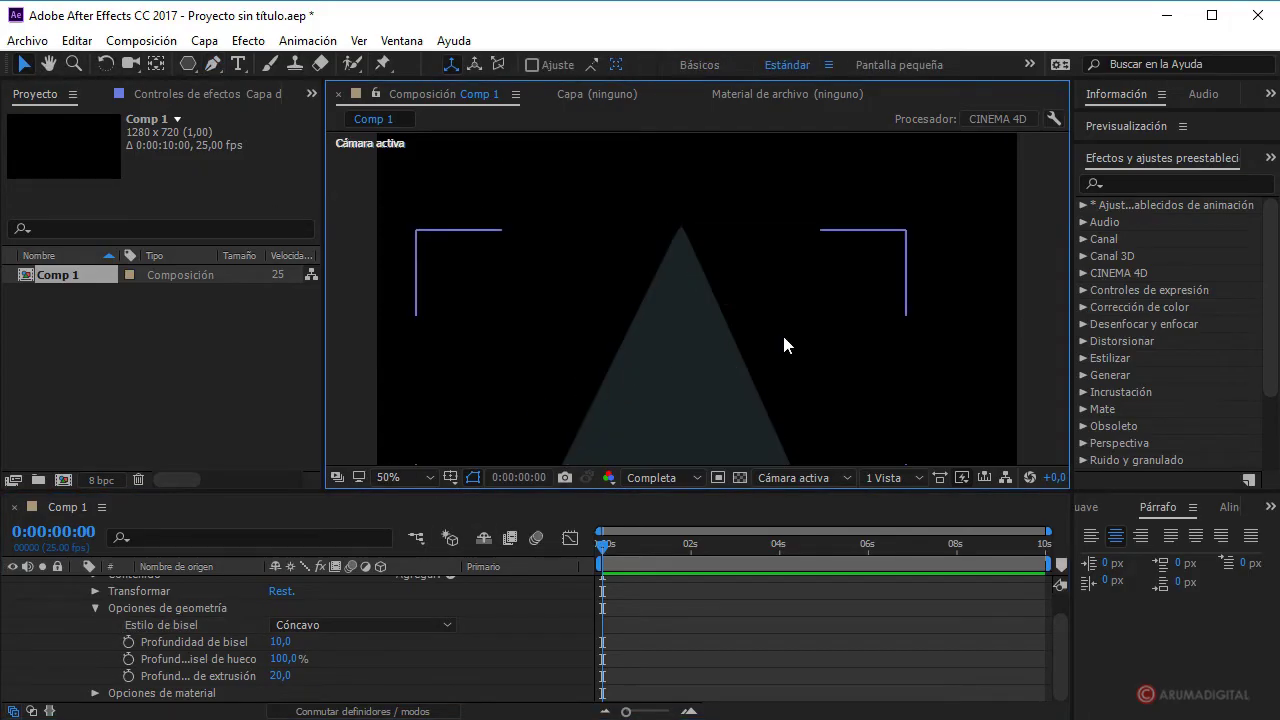
{"action": "key", "text": "comma"}
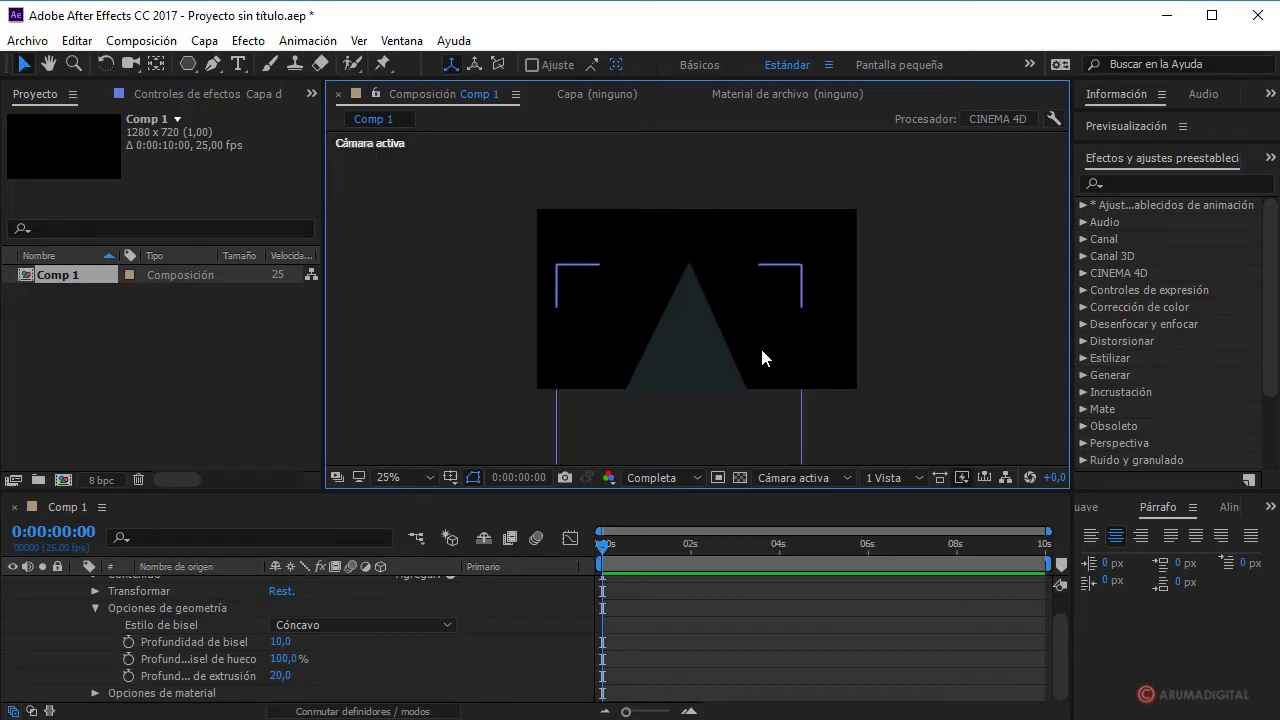
{"action": "key", "text": "period"}
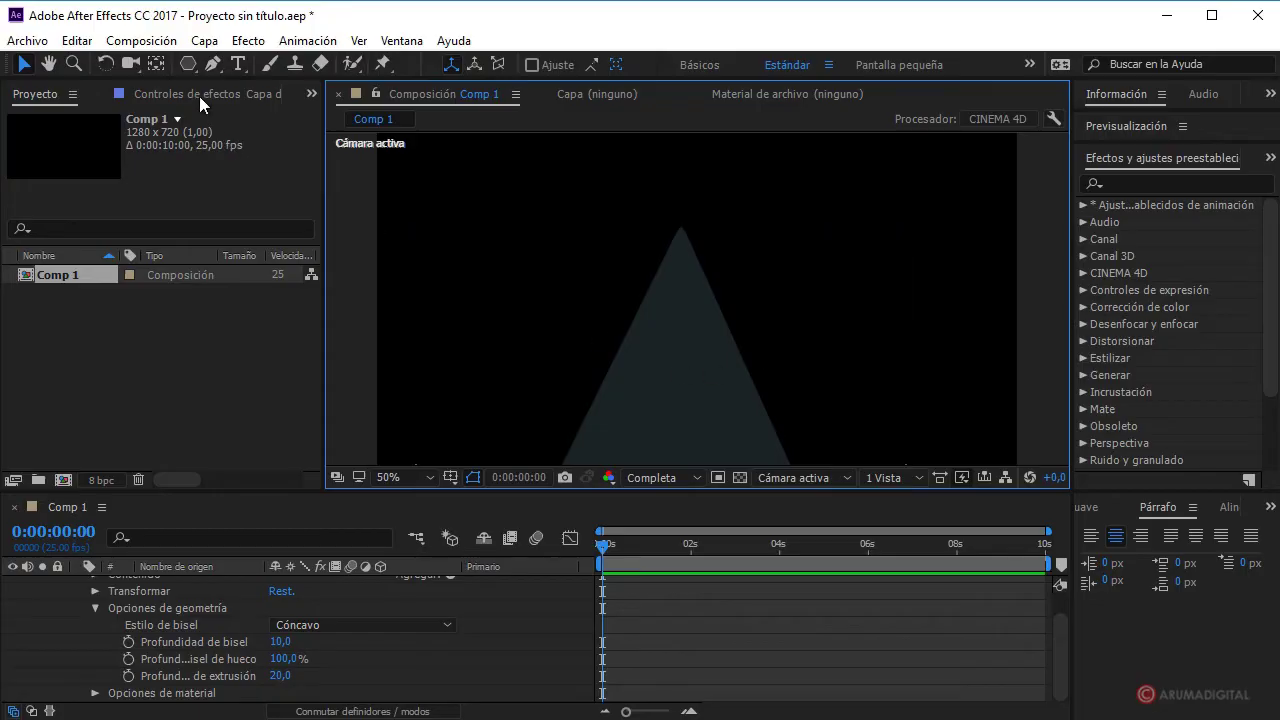
{"action": "left_click", "coordinate": [141, 40]}
- Add Luz 1 as a shadow-casting point light and move it along Z above the triangle
{"action": "mouse_move", "coordinate": [204, 40]}
{"action": "mouse_move", "coordinate": [240, 66]}
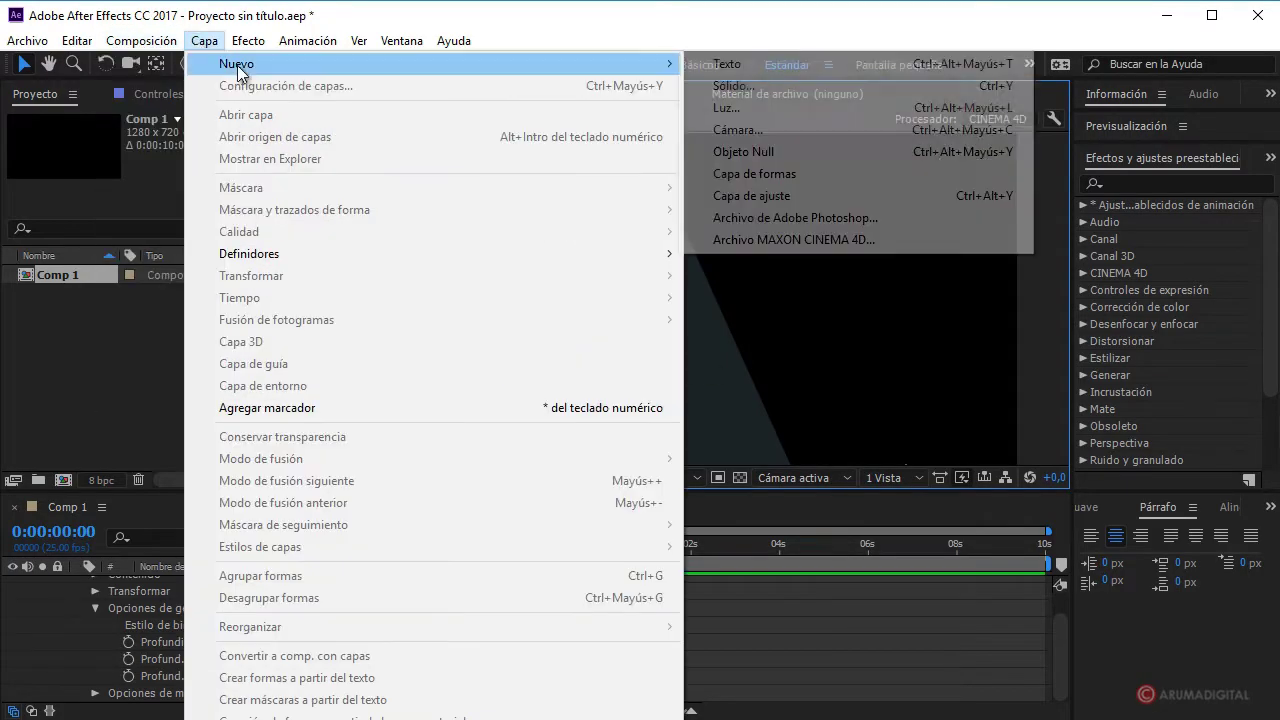
{"action": "left_click", "coordinate": [747, 107]}
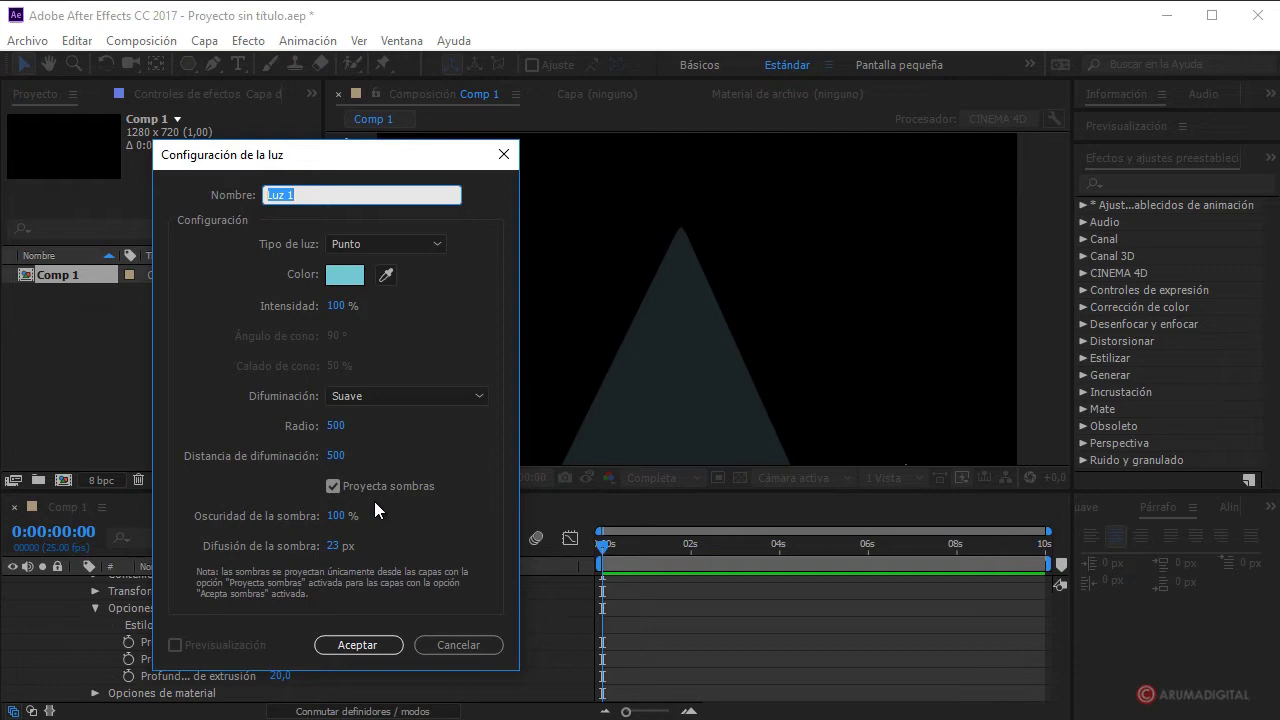
{"action": "left_click", "coordinate": [365, 650]}
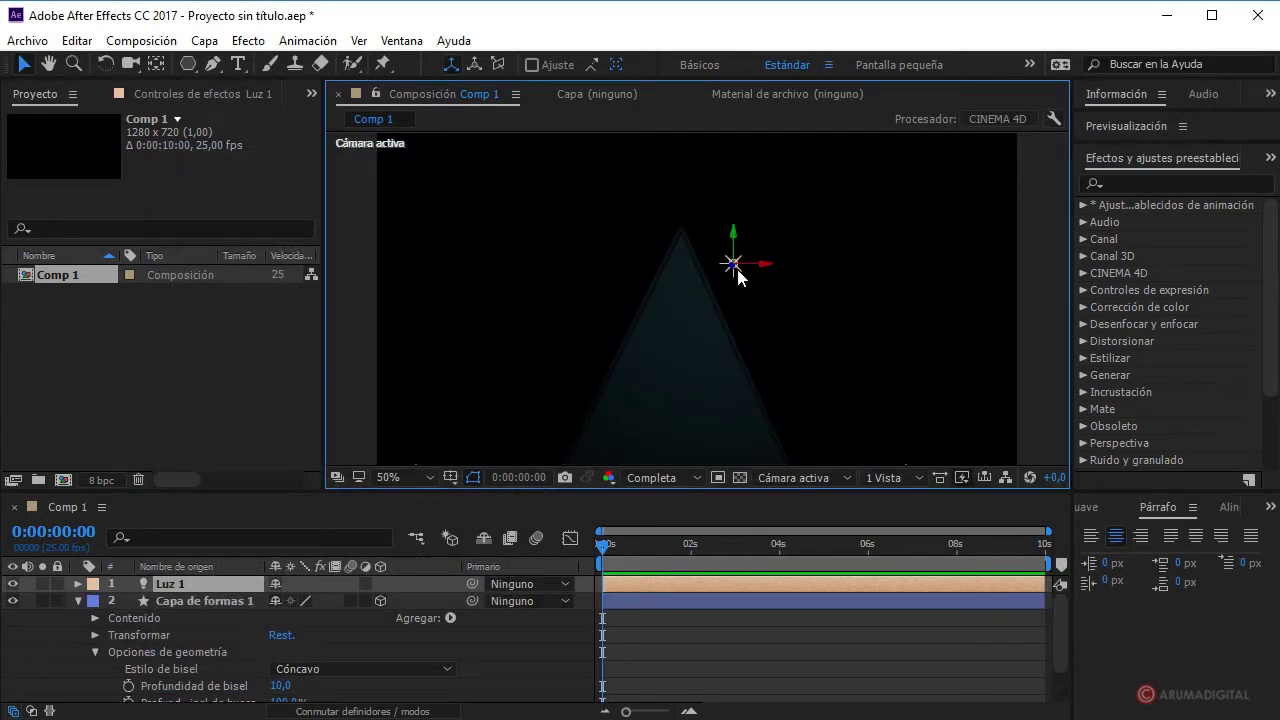
{"action": "left_click_drag", "start_coordinate": [735, 268], "coordinate": [740, 14]}
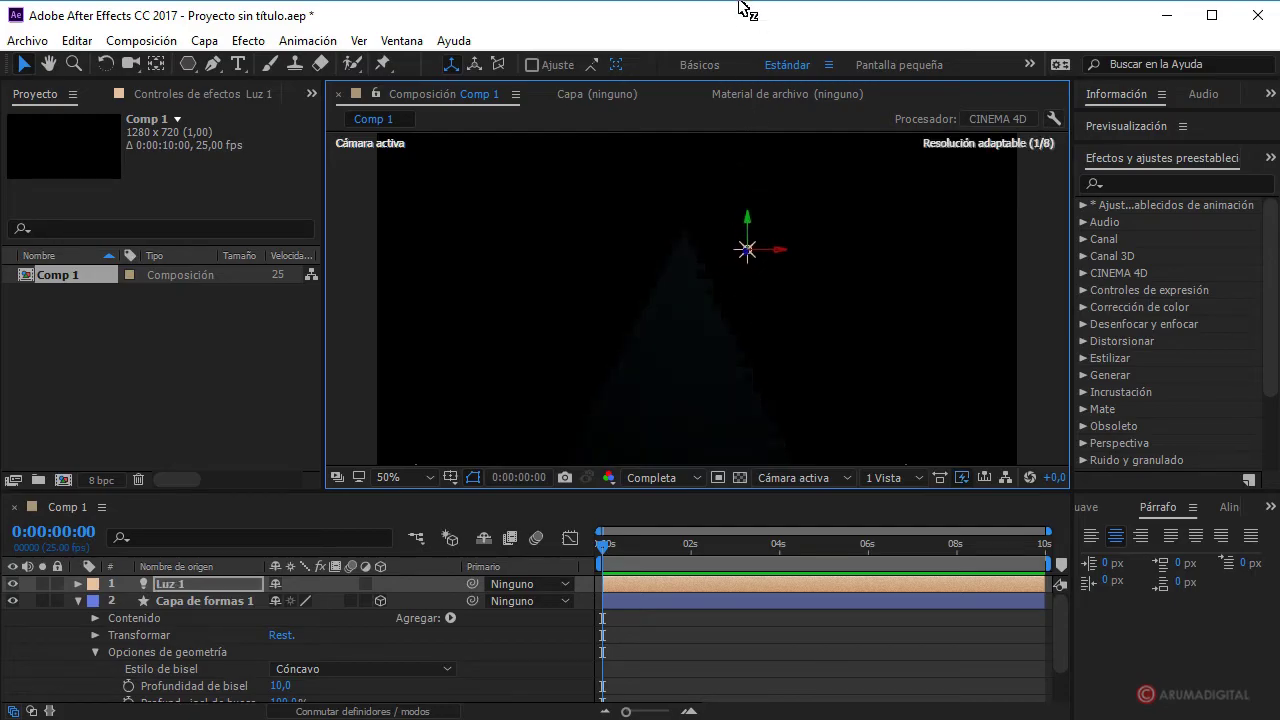
{"action": "left_click_drag", "start_coordinate": [749, 251], "coordinate": [754, 220]}
- Set Luz 1's Radio to 888, then collapse the layers and select Capa de formas 1
{"action": "left_click", "coordinate": [78, 583]}
{"action": "left_click", "coordinate": [95, 618]}
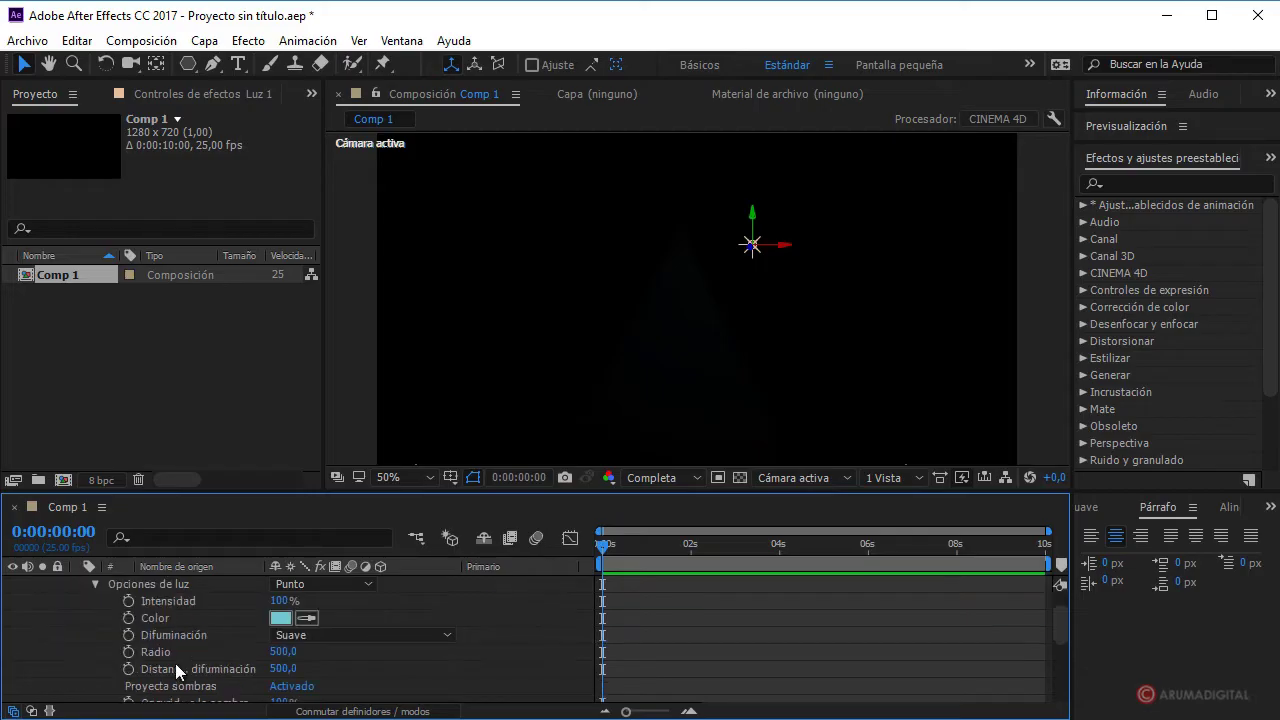
{"action": "scroll", "coordinate": [190, 610], "scroll_direction": "down", "scroll_amount": 3}
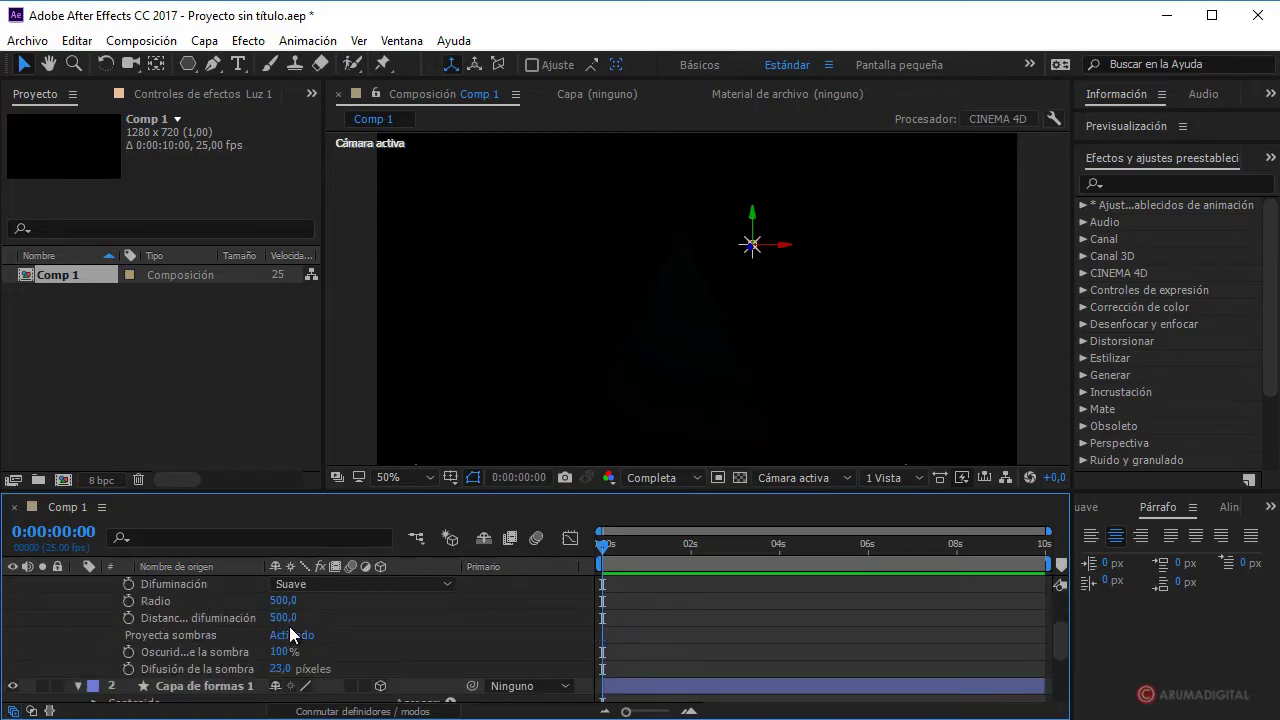
{"action": "mouse_move", "coordinate": [283, 605]}
{"action": "left_mouse_down"}
{"action": "mouse_move", "coordinate": [779, 592]}
{"action": "mouse_move", "coordinate": [648, 592]}
{"action": "left_mouse_up"}
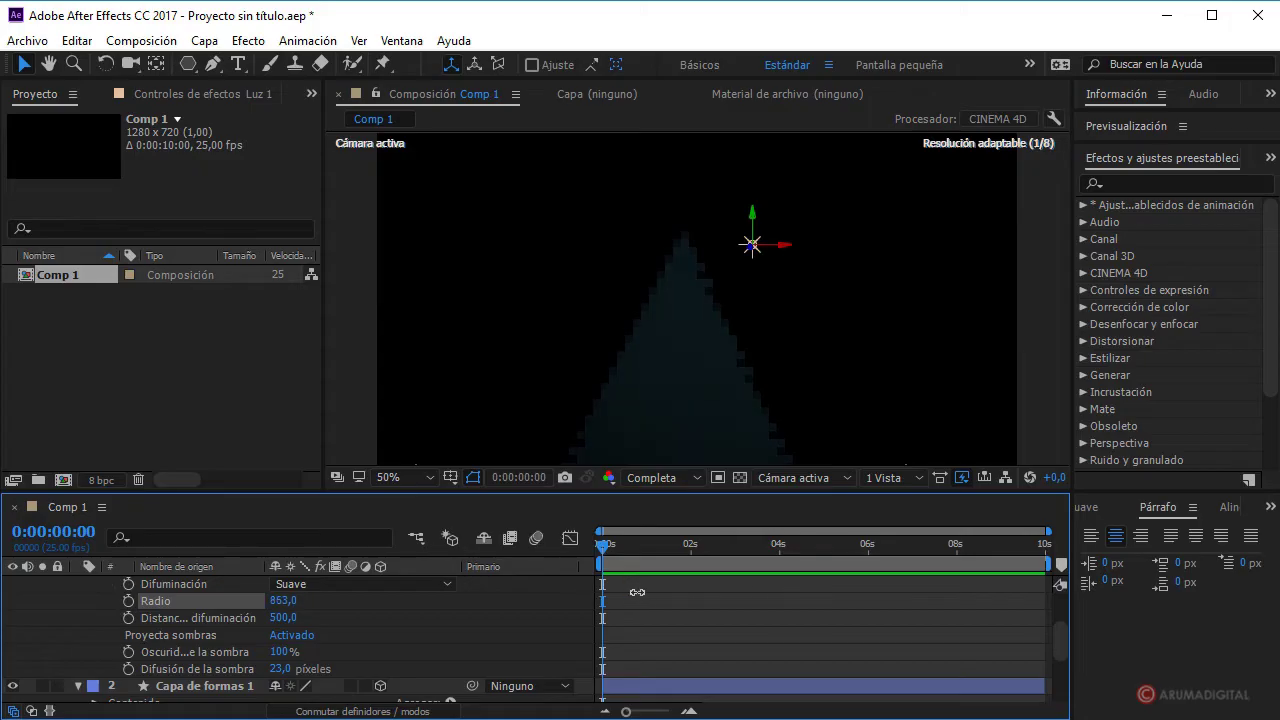
{"action": "scroll", "coordinate": [682, 414], "scroll_direction": "down", "scroll_amount": 1}
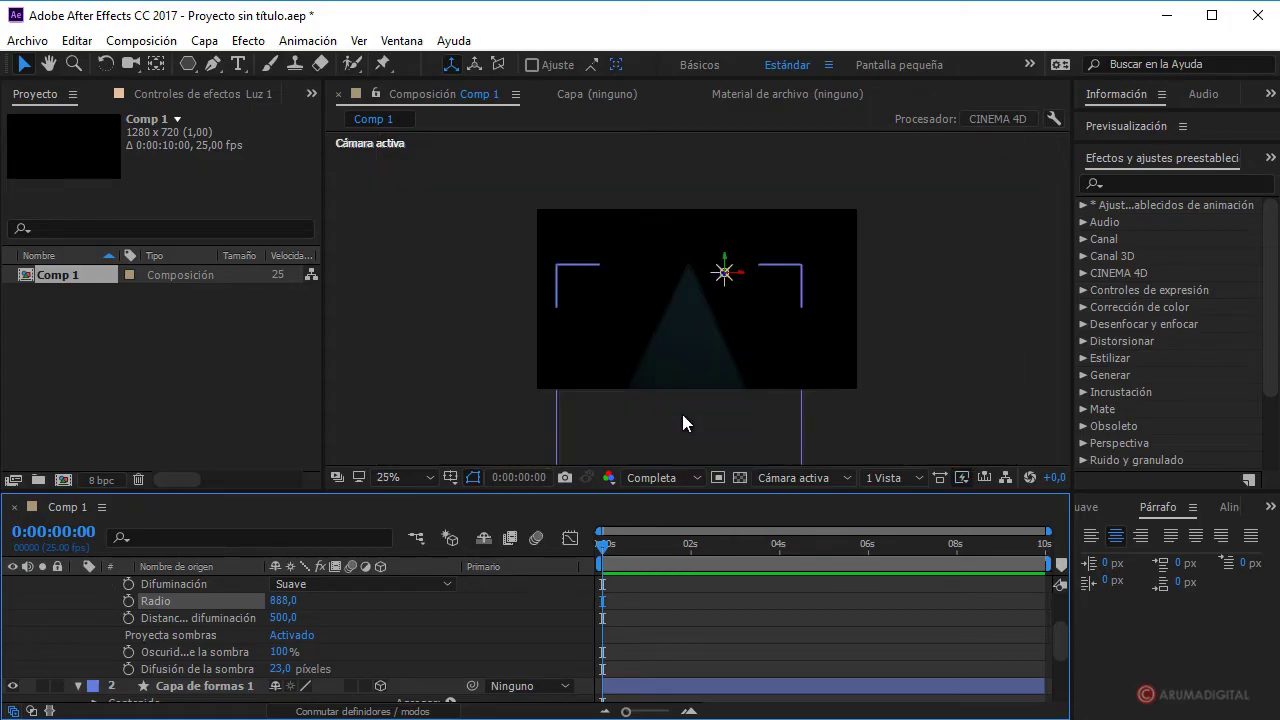
{"action": "scroll", "coordinate": [683, 414], "scroll_direction": "up", "scroll_amount": 1}
{"action": "scroll", "coordinate": [88, 655], "scroll_direction": "up", "scroll_amount": 3}
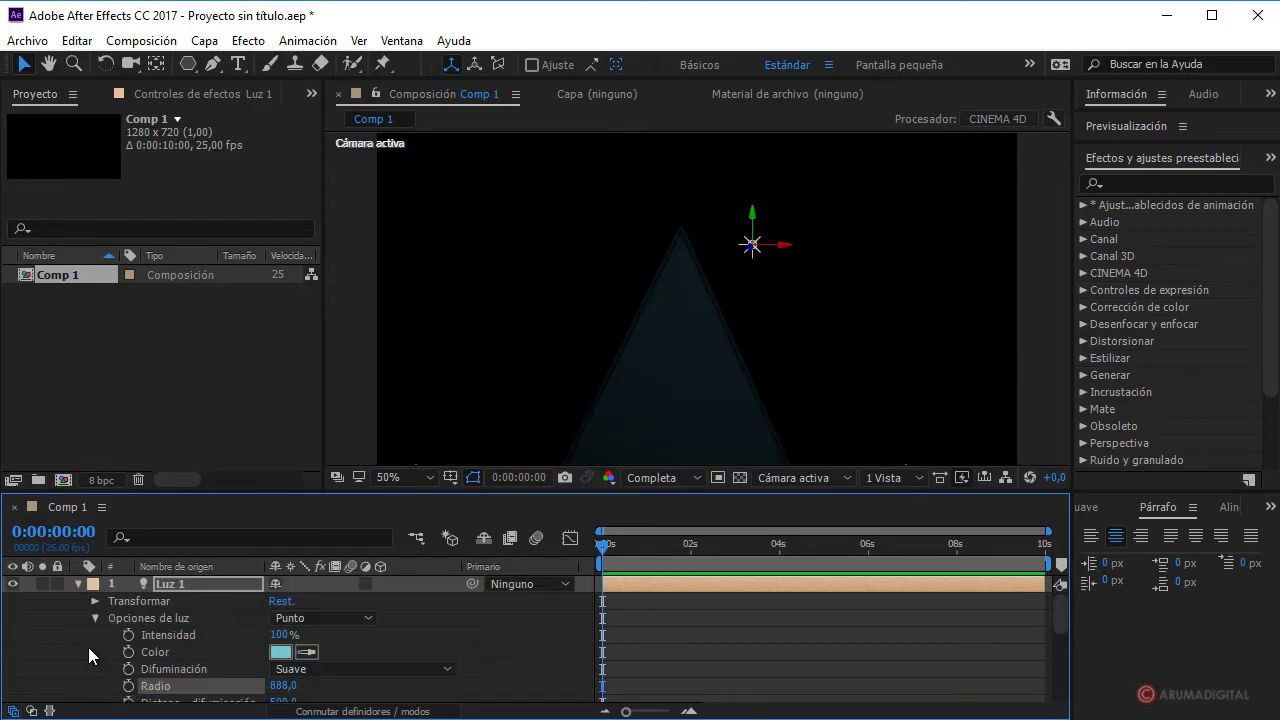
{"action": "left_click", "coordinate": [78, 584]}
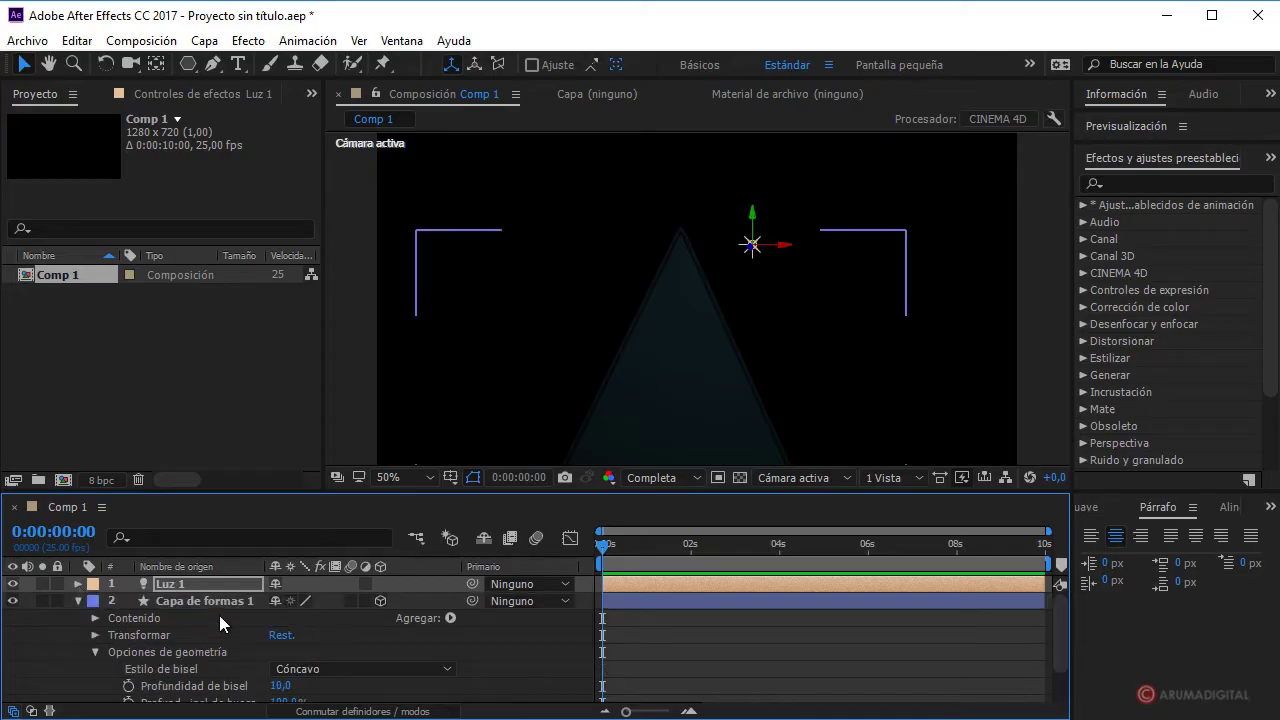
{"action": "left_click", "coordinate": [79, 601]}
{"action": "left_click", "coordinate": [84, 601]}
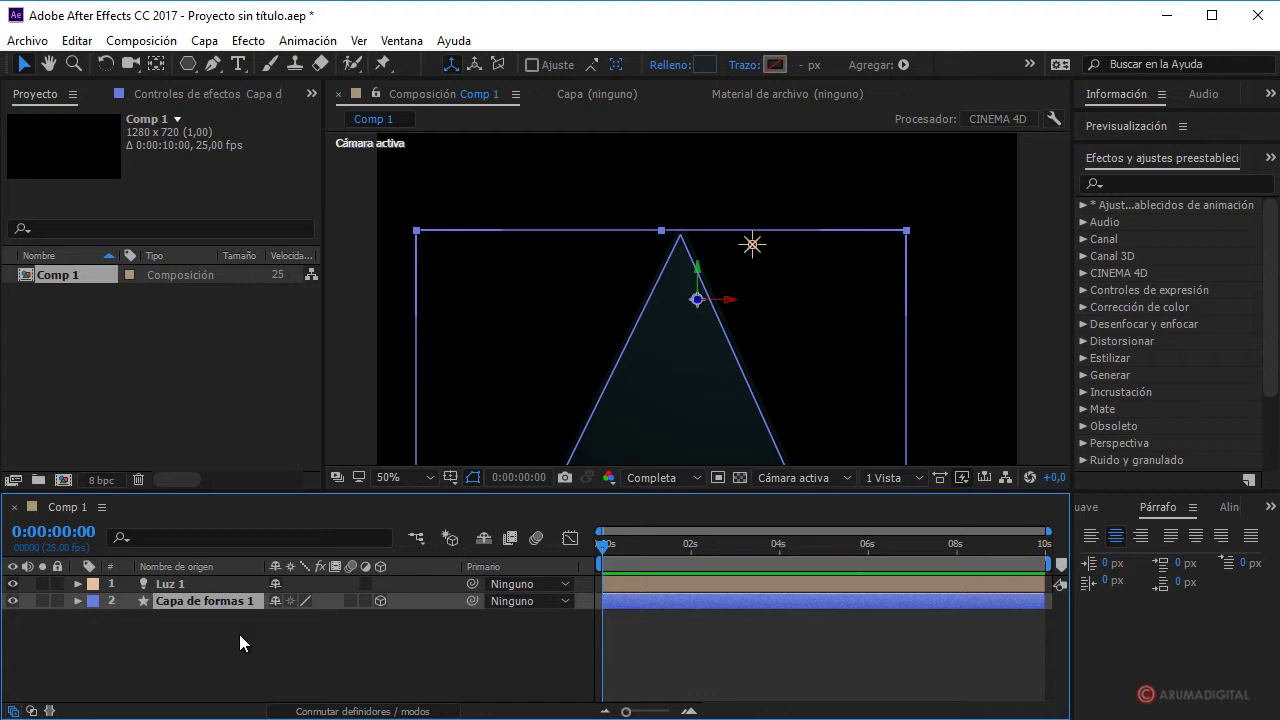
- Duplicate the triangle as Capa de formas 2 and add an expression to its Rotación Z
{"action": "key", "text": "ctrl+d"}
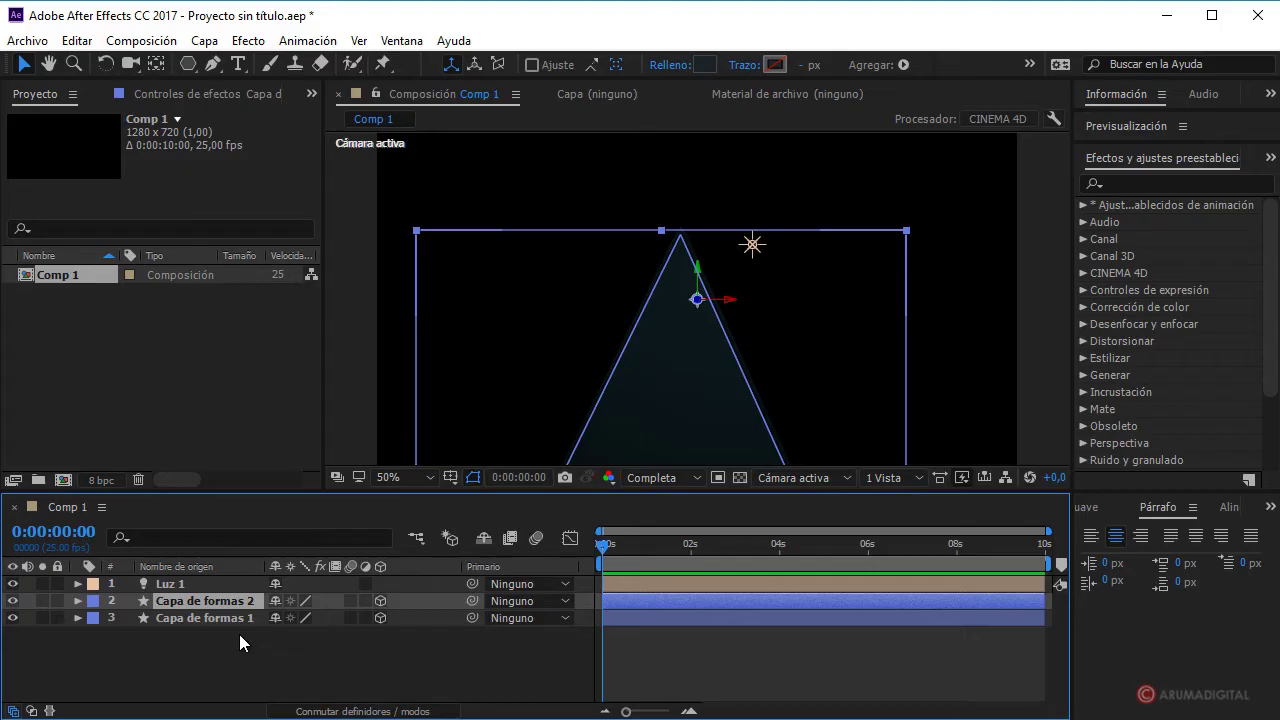
{"action": "left_click", "coordinate": [219, 617], "text": "shift"}
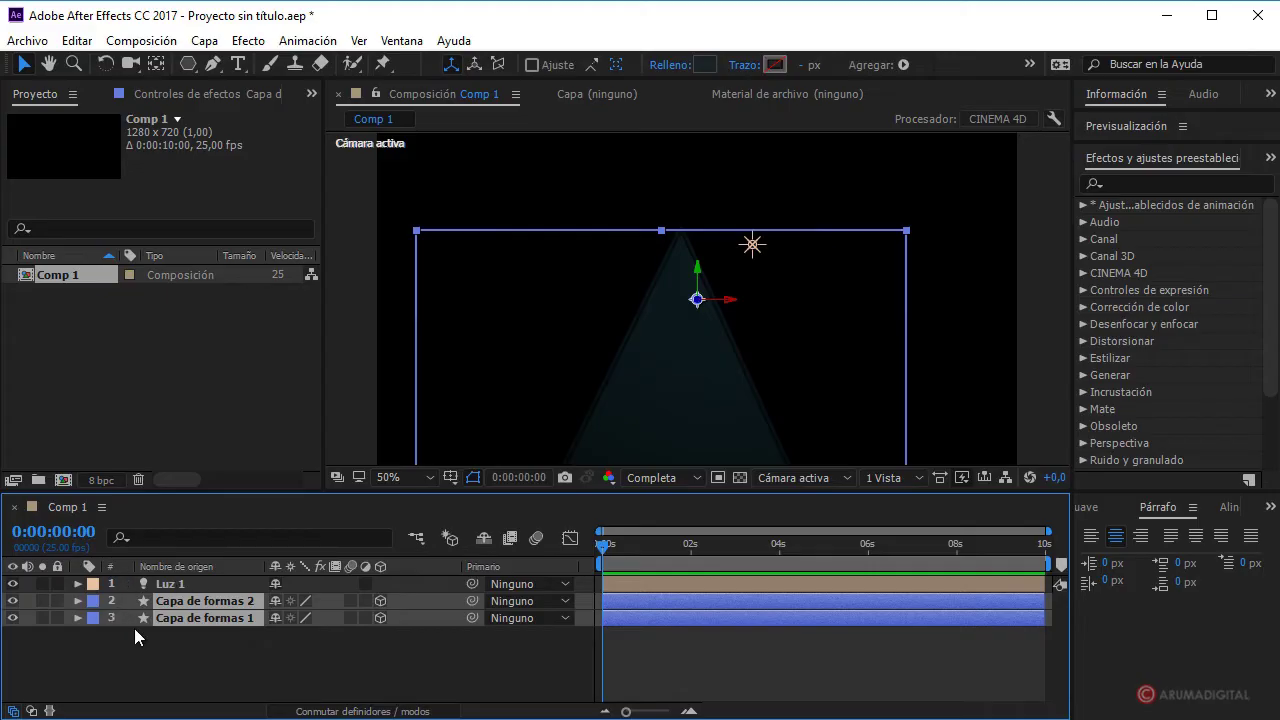
{"action": "key", "text": "r"}
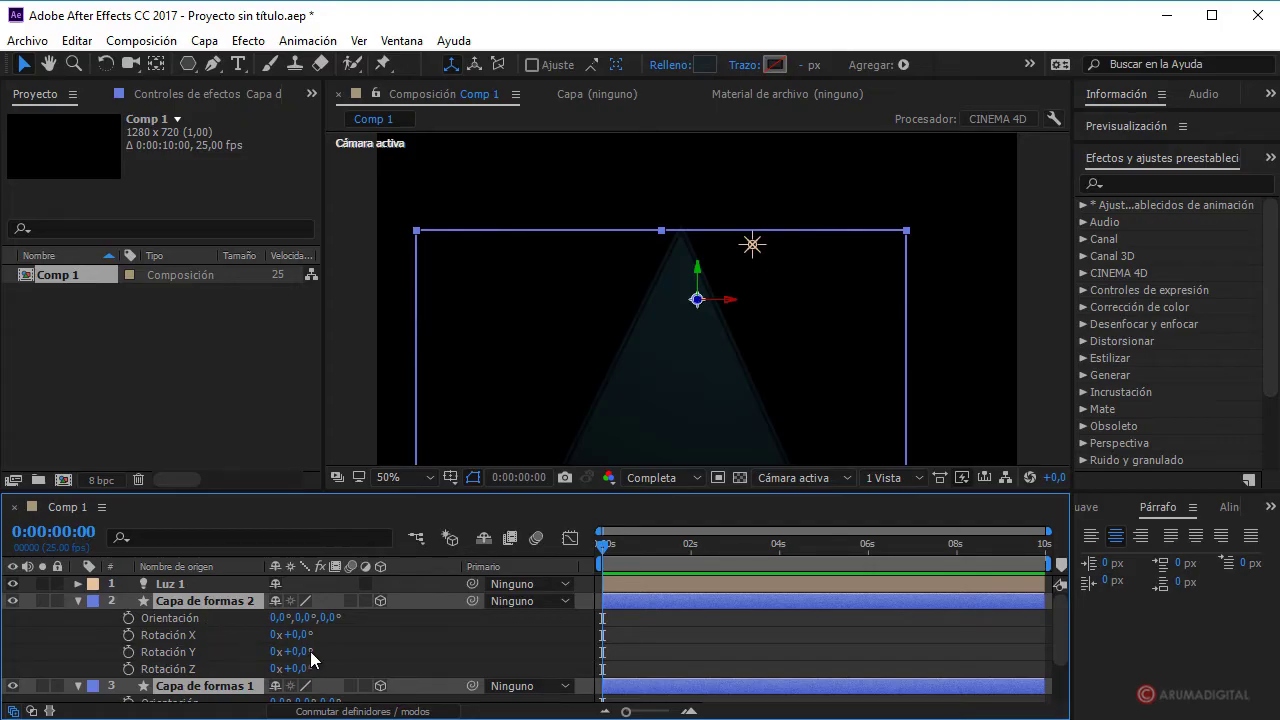
{"action": "left_click", "coordinate": [349, 637]}
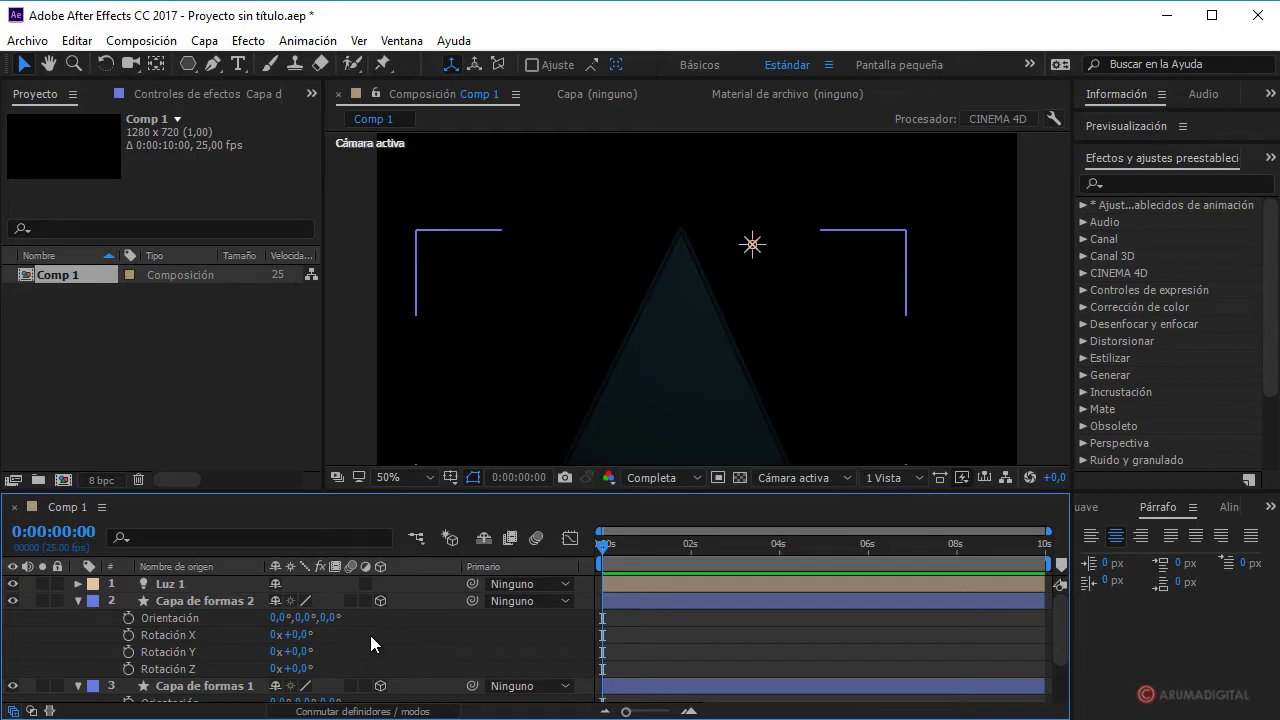
{"action": "left_click", "coordinate": [128, 670], "text": "alt"}
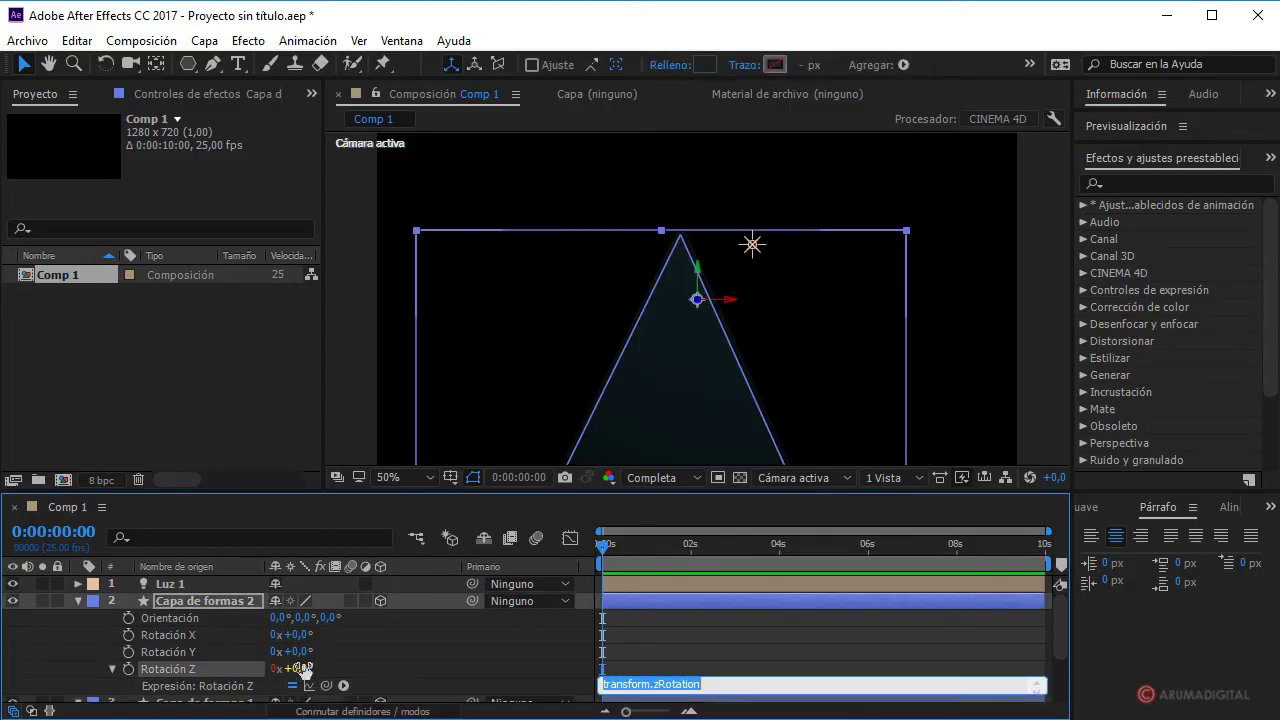
- Pick-whip Capa de formas 2's Rotación Z expression to Capa de formas 1's Rotación Z
{"action": "scroll", "coordinate": [384, 669], "scroll_direction": "down", "scroll_amount": 3}
{"action": "scroll", "coordinate": [384, 669], "scroll_direction": "down", "scroll_amount": 1}
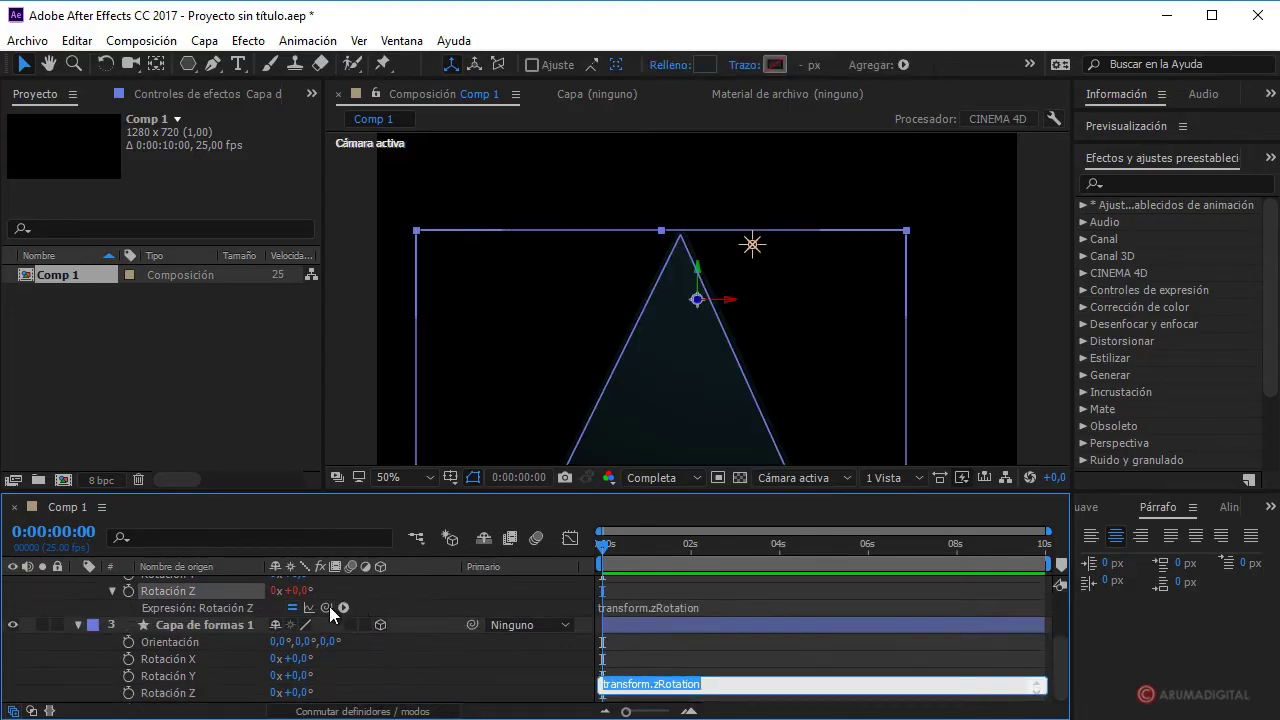
{"action": "left_click_drag", "start_coordinate": [329, 607], "coordinate": [175, 703]}
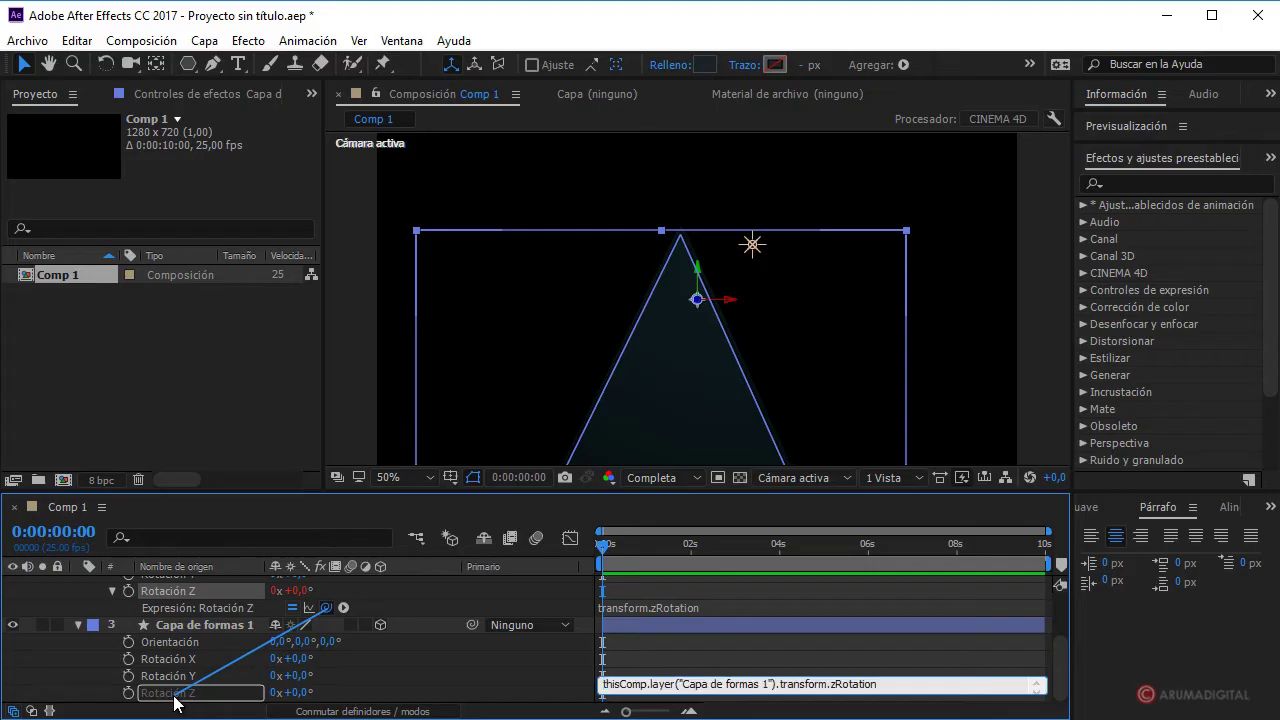
{"action": "left_click_drag", "start_coordinate": [175, 703], "coordinate": [175, 703]}
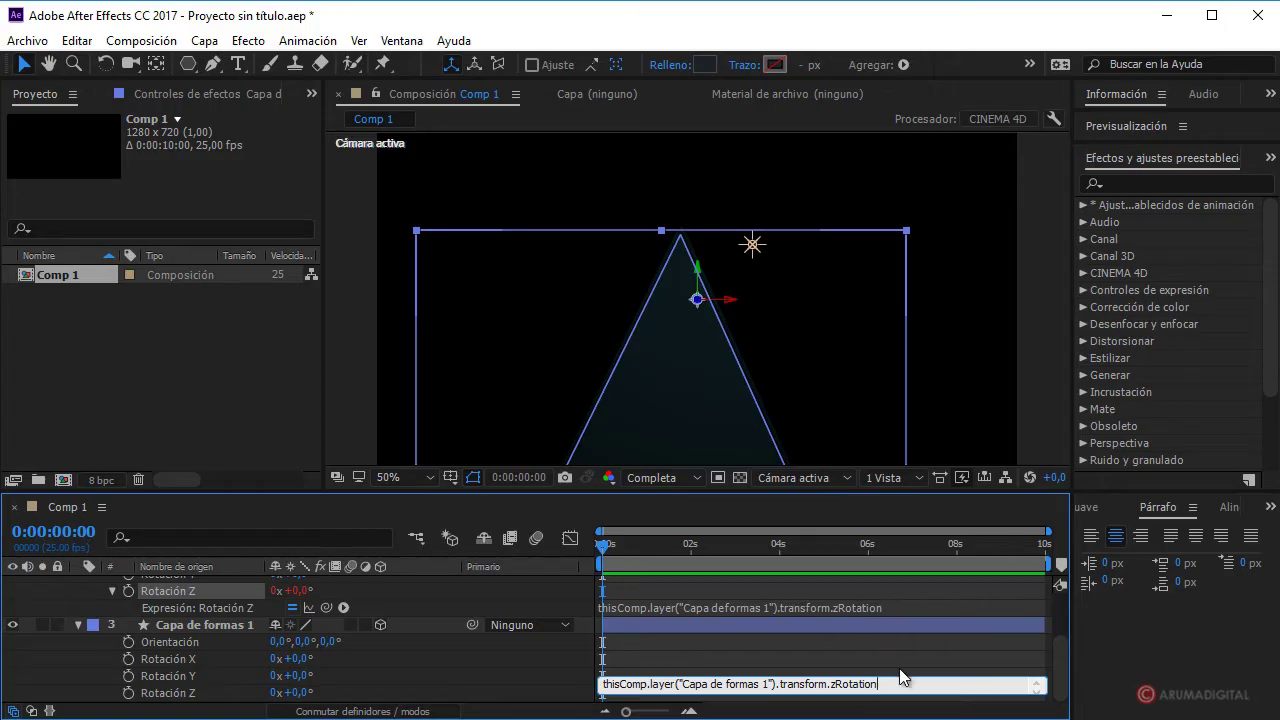
{"action": "left_click", "coordinate": [431, 605]}
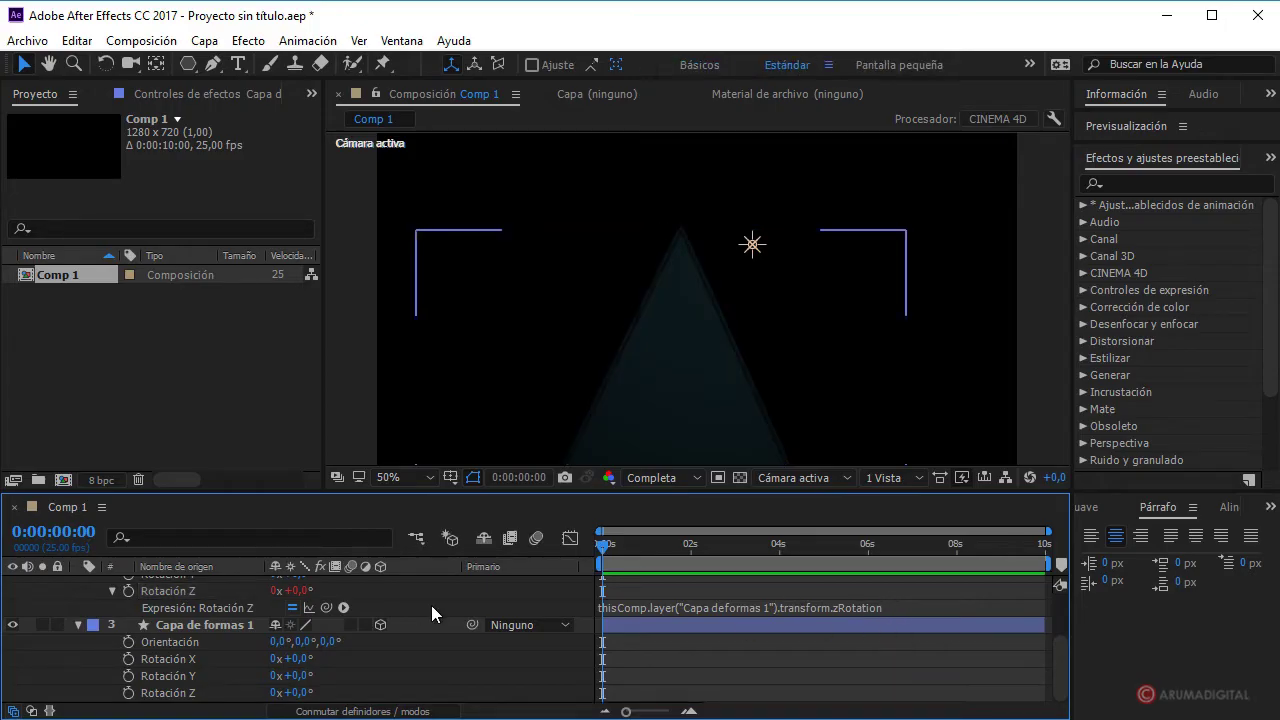
{"action": "left_click", "coordinate": [882, 606]}
{"action": "left_click", "coordinate": [888, 605]}
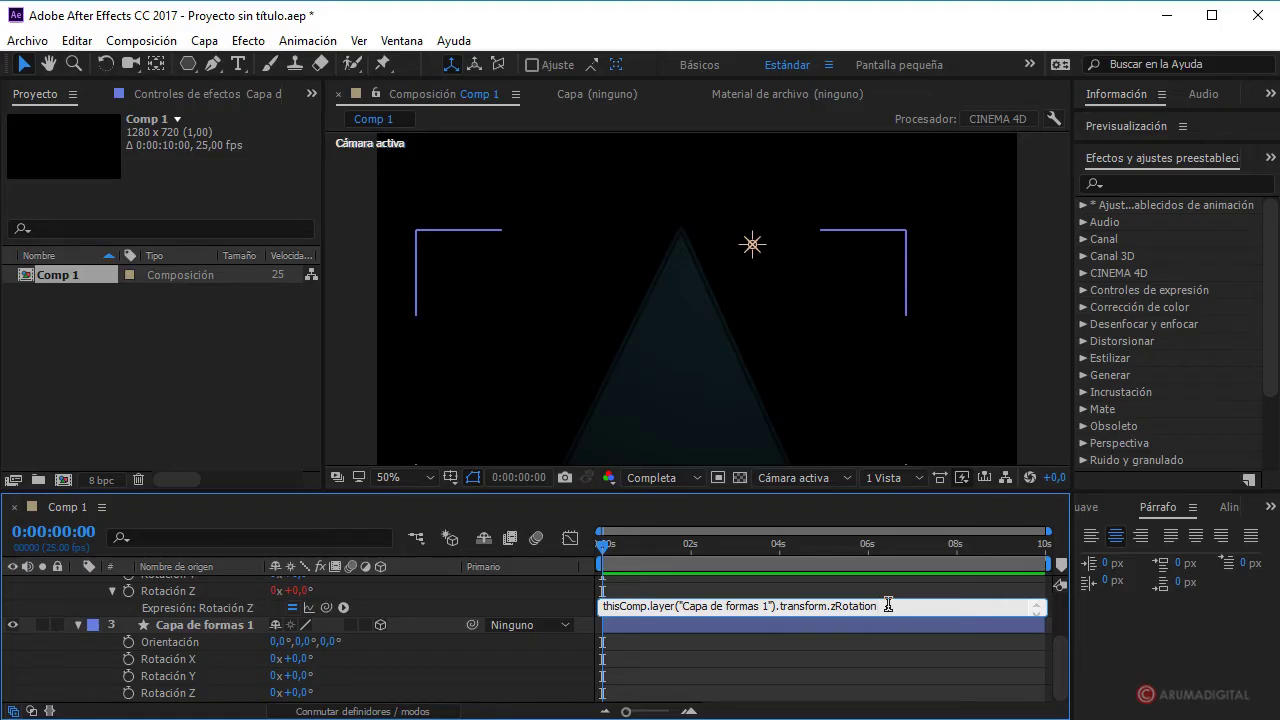
- Append *1.2 to Capa de formas 2's Rotación Z expression and commit it
{"action": "type", "text": "*"}
{"action": "type", "text": "1.2"}
{"action": "key", "text": "KP_Enter"}
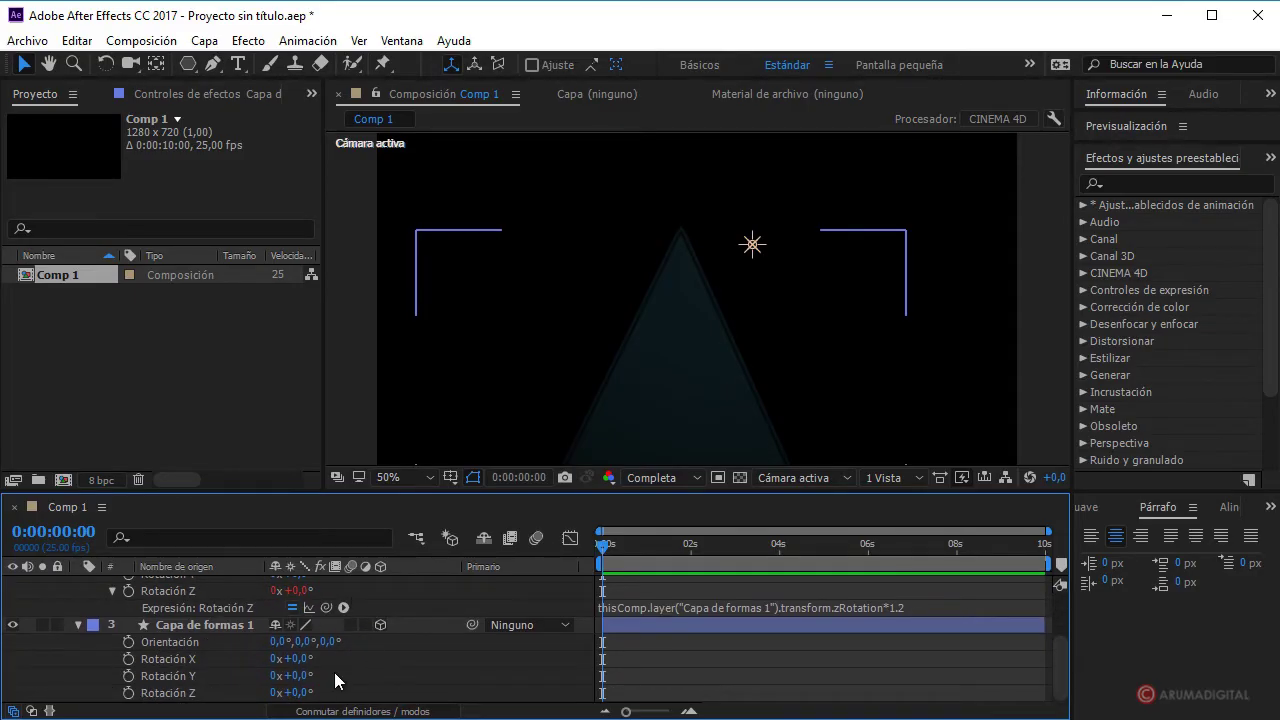
{"action": "scroll", "coordinate": [334, 672], "scroll_direction": "up", "scroll_amount": 3}
- Move Capa de formas 2 to Z position 20
{"action": "left_click", "coordinate": [235, 602]}
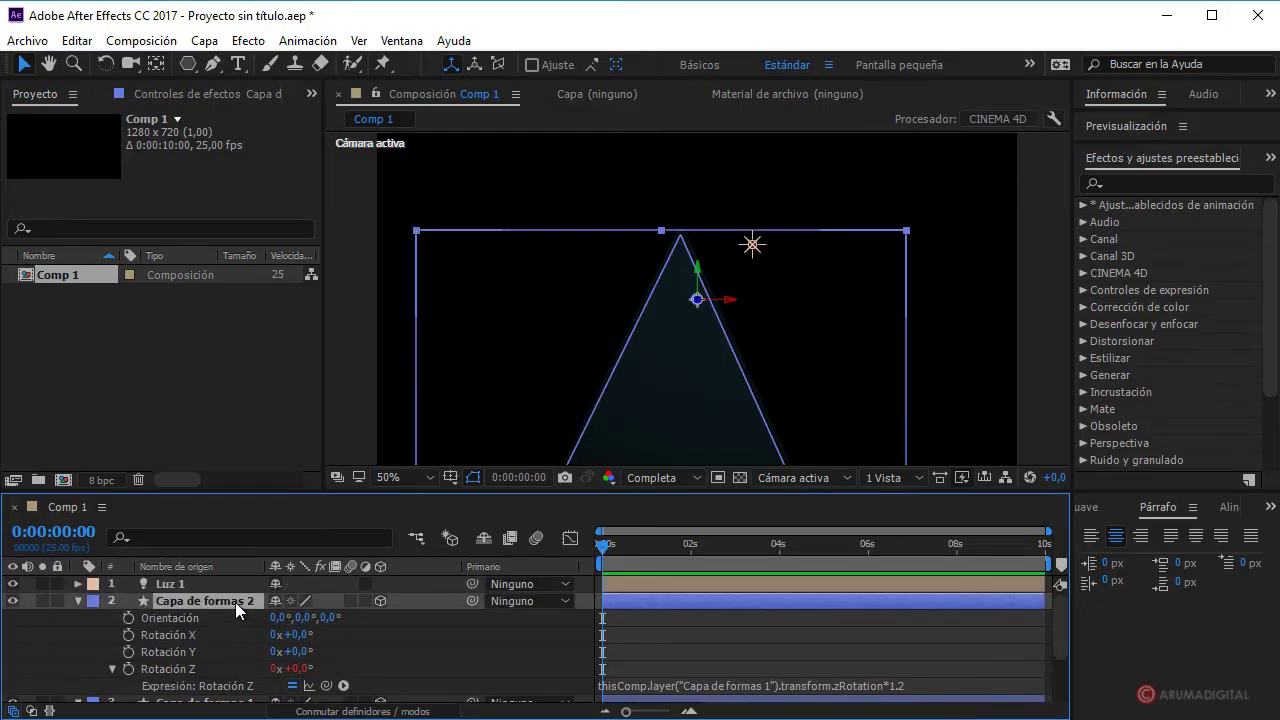
{"action": "key", "text": "p"}
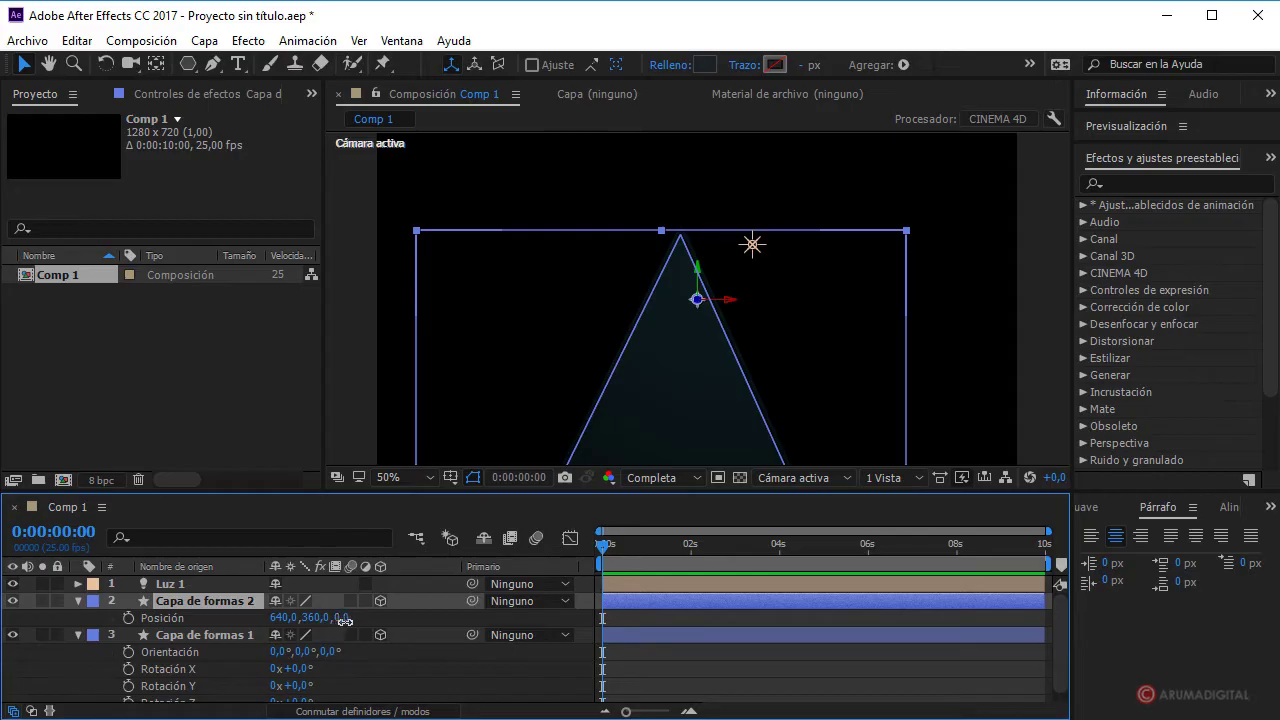
{"action": "left_click_drag", "start_coordinate": [341, 618], "coordinate": [362, 622]}
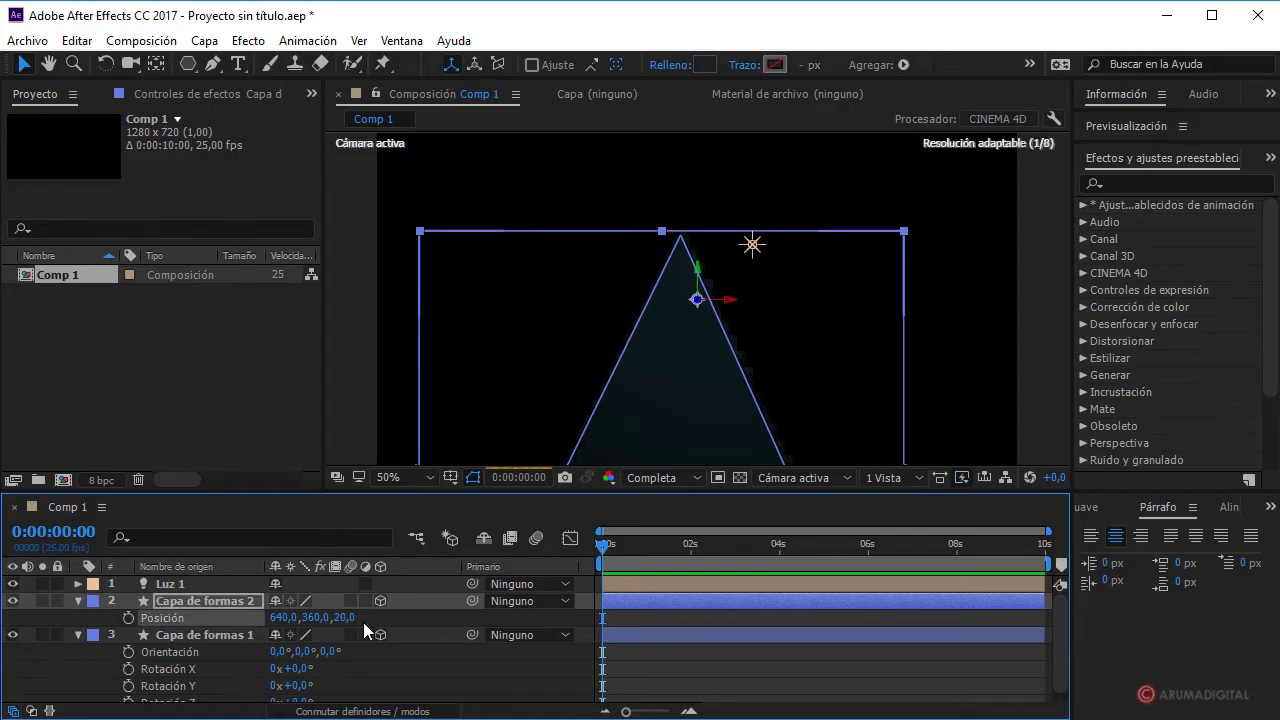
- Rotate Capa de formas 1 to 45° on Z, then deselect all layers
{"action": "scroll", "coordinate": [373, 651], "scroll_direction": "down", "scroll_amount": 1}
{"action": "left_click", "coordinate": [386, 659]}
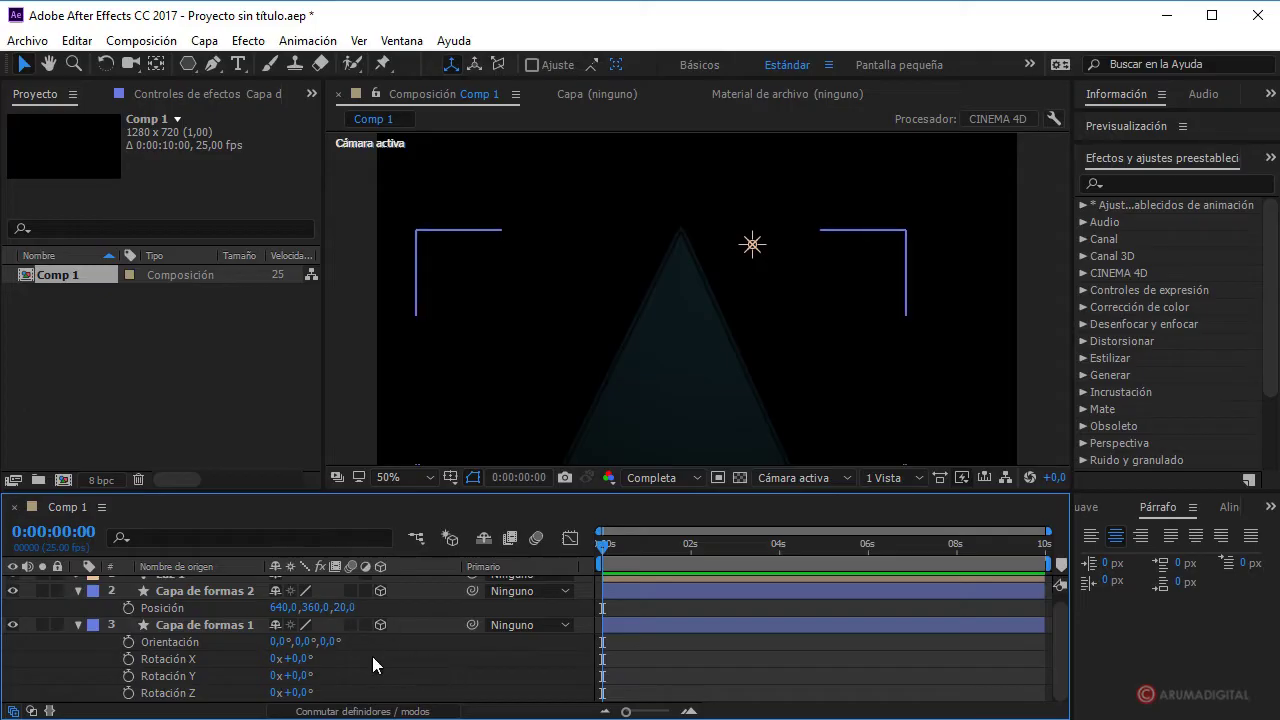
{"action": "left_click_drag", "start_coordinate": [296, 693], "coordinate": [326, 693]}
{"action": "left_click", "coordinate": [350, 185]}
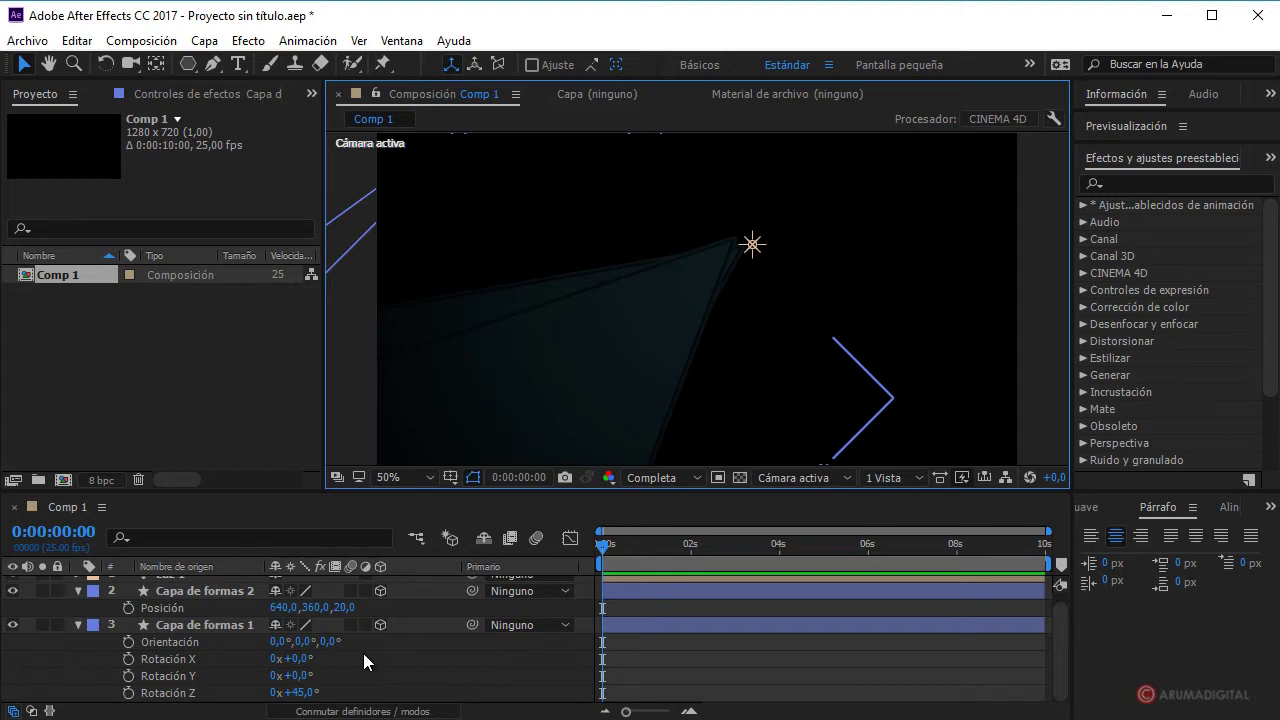
- Change the multiplier in Capa de formas 2's Rotación Z expression from 1.2 to 1.4
{"action": "left_click", "coordinate": [204, 591]}
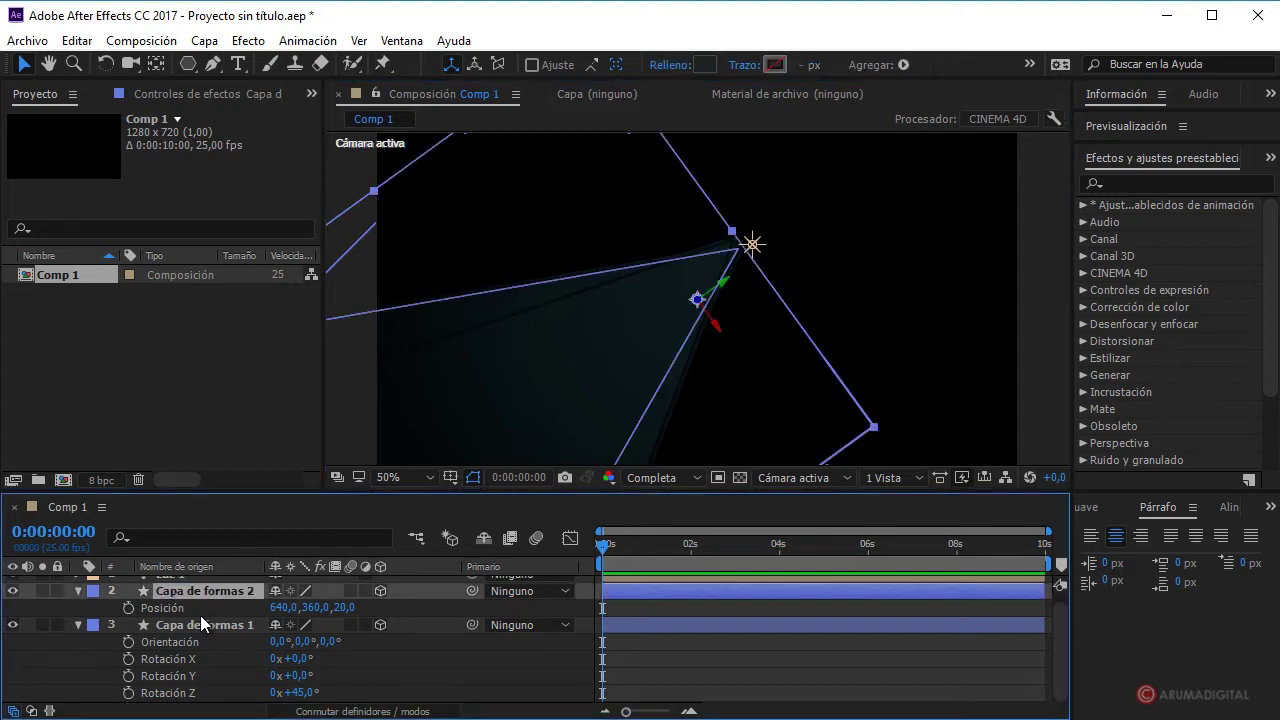
{"action": "key", "text": "r"}
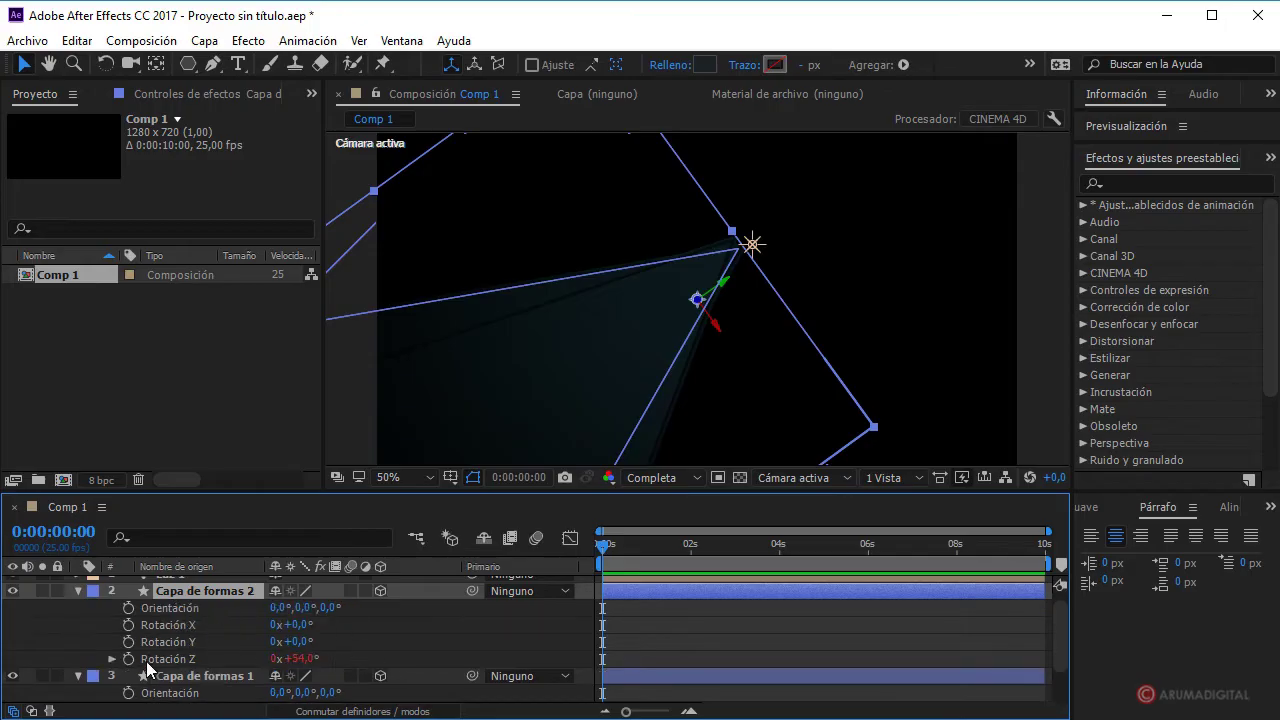
{"action": "left_click", "coordinate": [112, 658]}
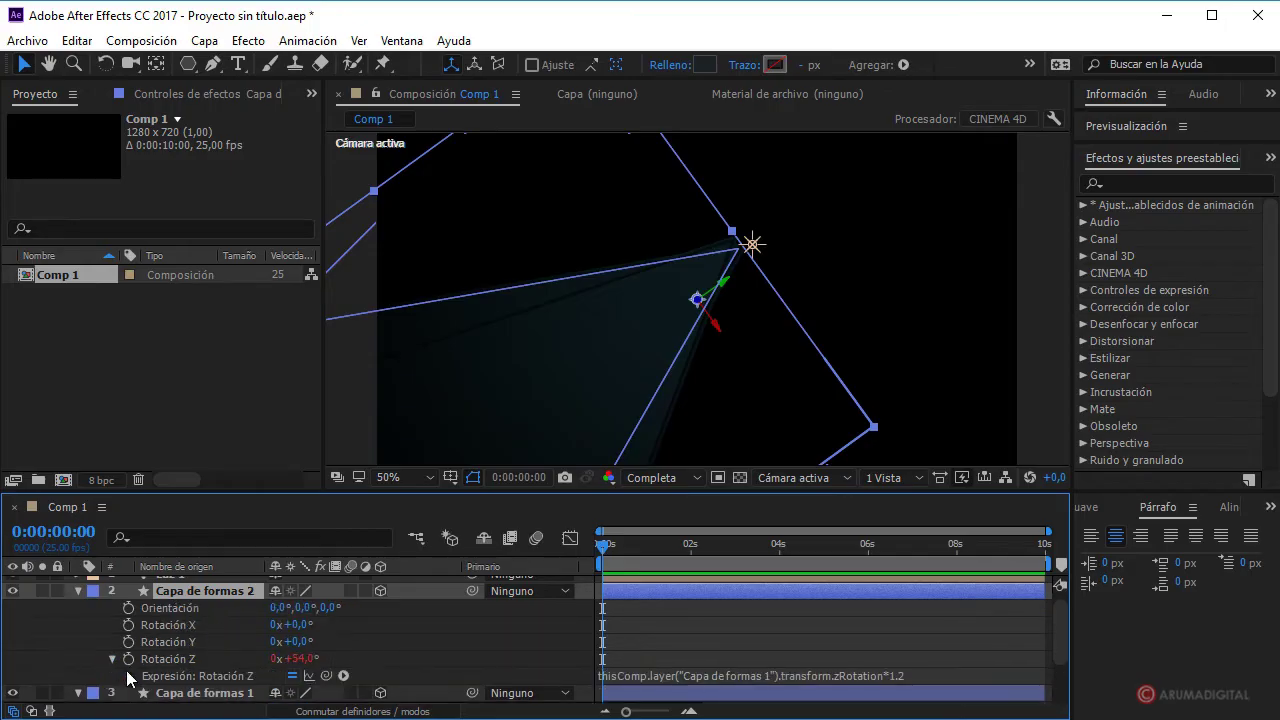
{"action": "left_click", "coordinate": [924, 676]}
{"action": "left_click", "coordinate": [924, 675]}
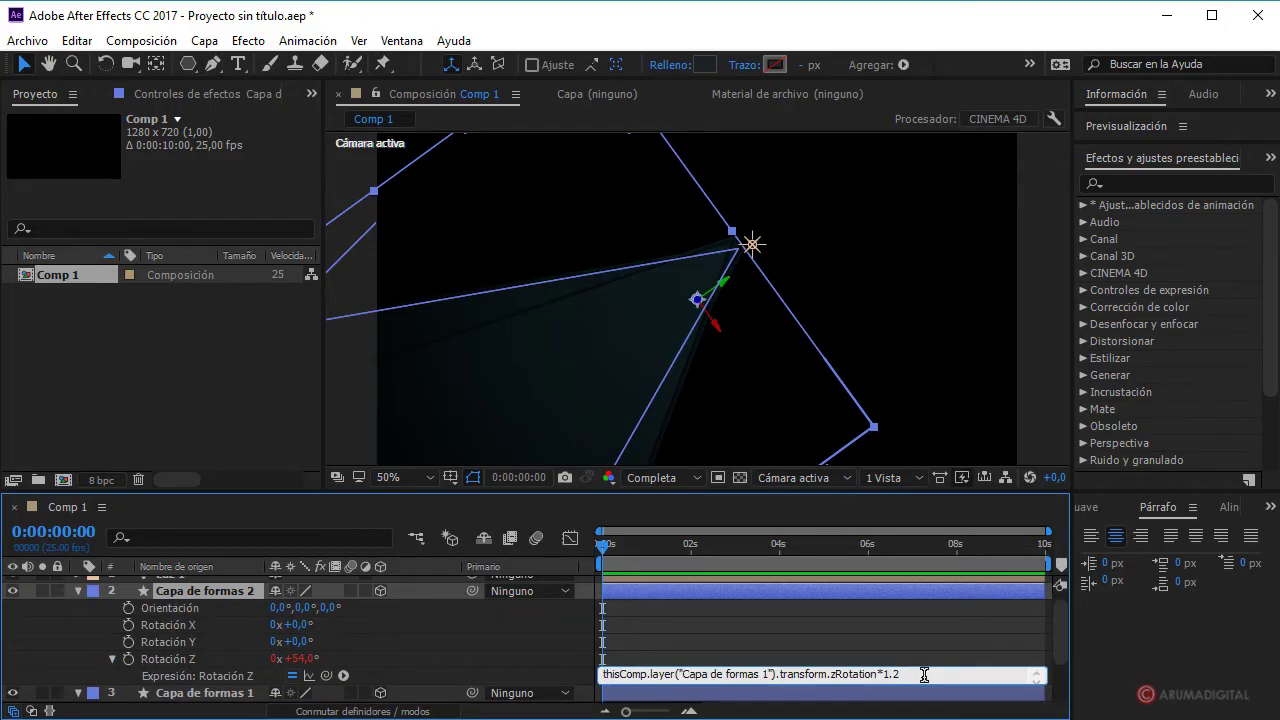
{"action": "key", "text": "BackSpace"}
{"action": "type", "text": "3"}
{"action": "left_click", "coordinate": [890, 637]}
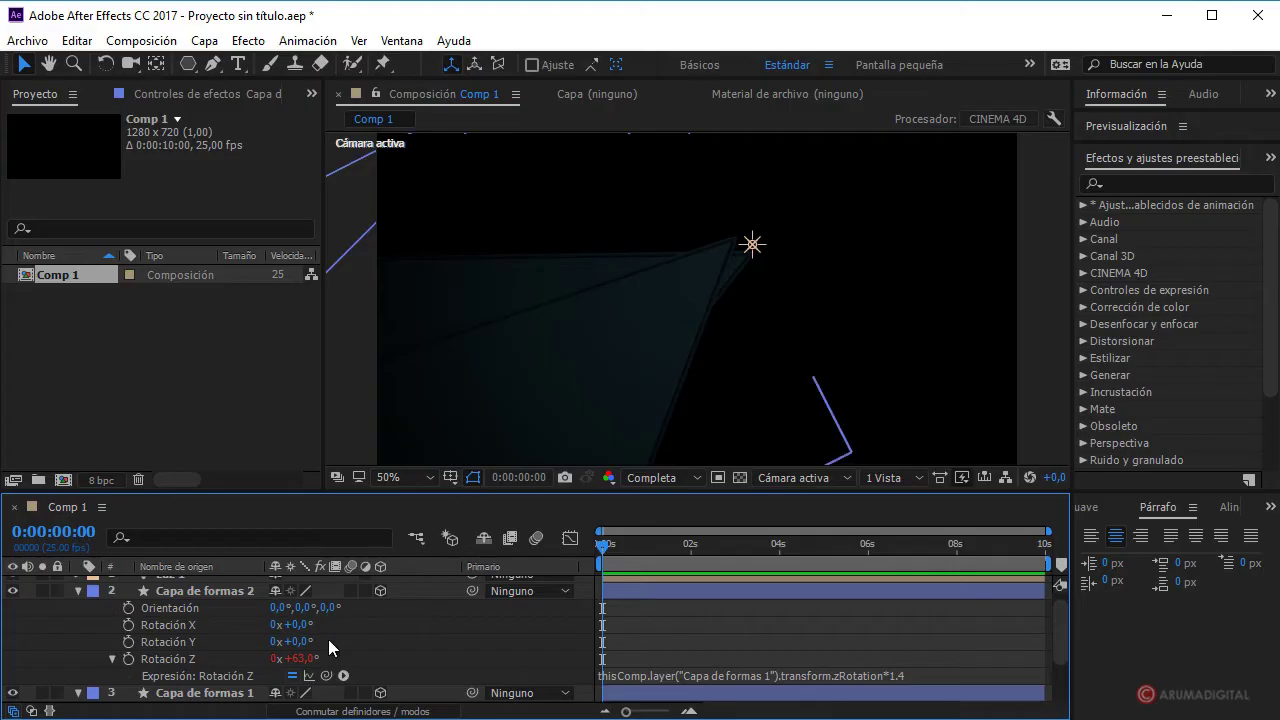
{"action": "scroll", "coordinate": [328, 639], "scroll_direction": "up", "scroll_amount": 1}
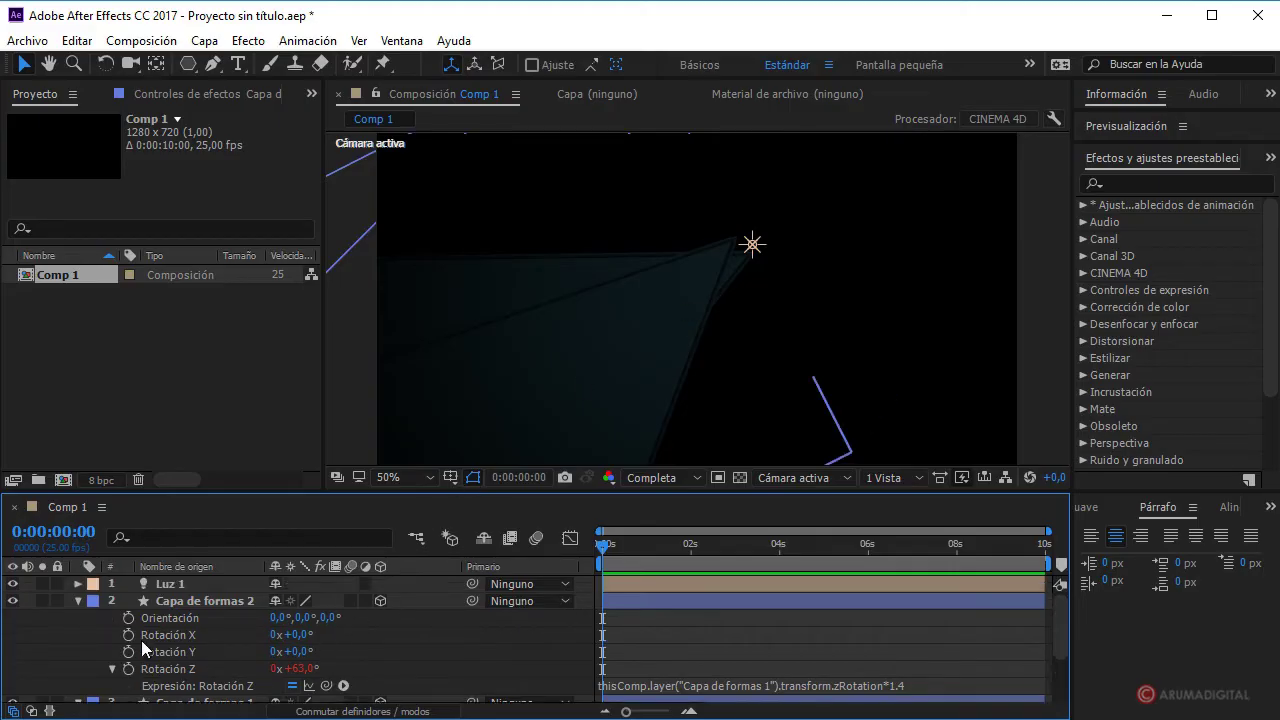
- Collapse Capa de formas 2 and set Capa de formas 1's Rotación Z to 0°
{"action": "left_click", "coordinate": [77, 599]}
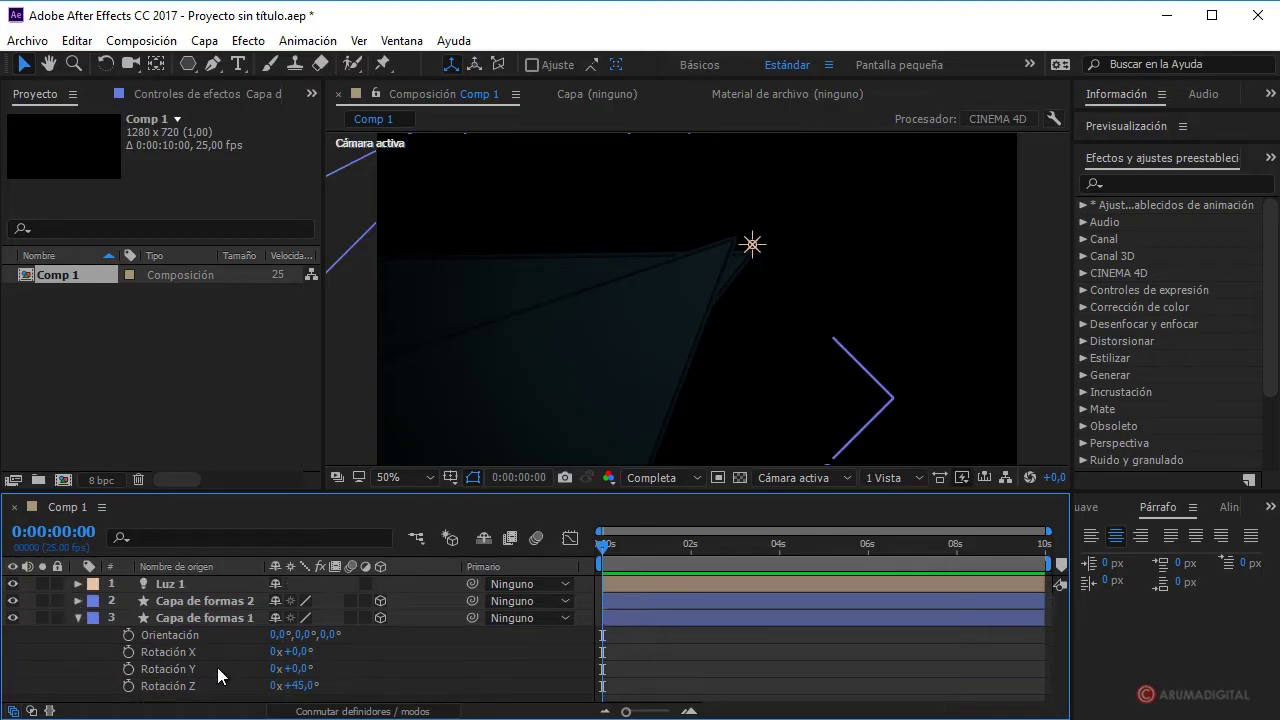
{"action": "left_click", "coordinate": [163, 616]}
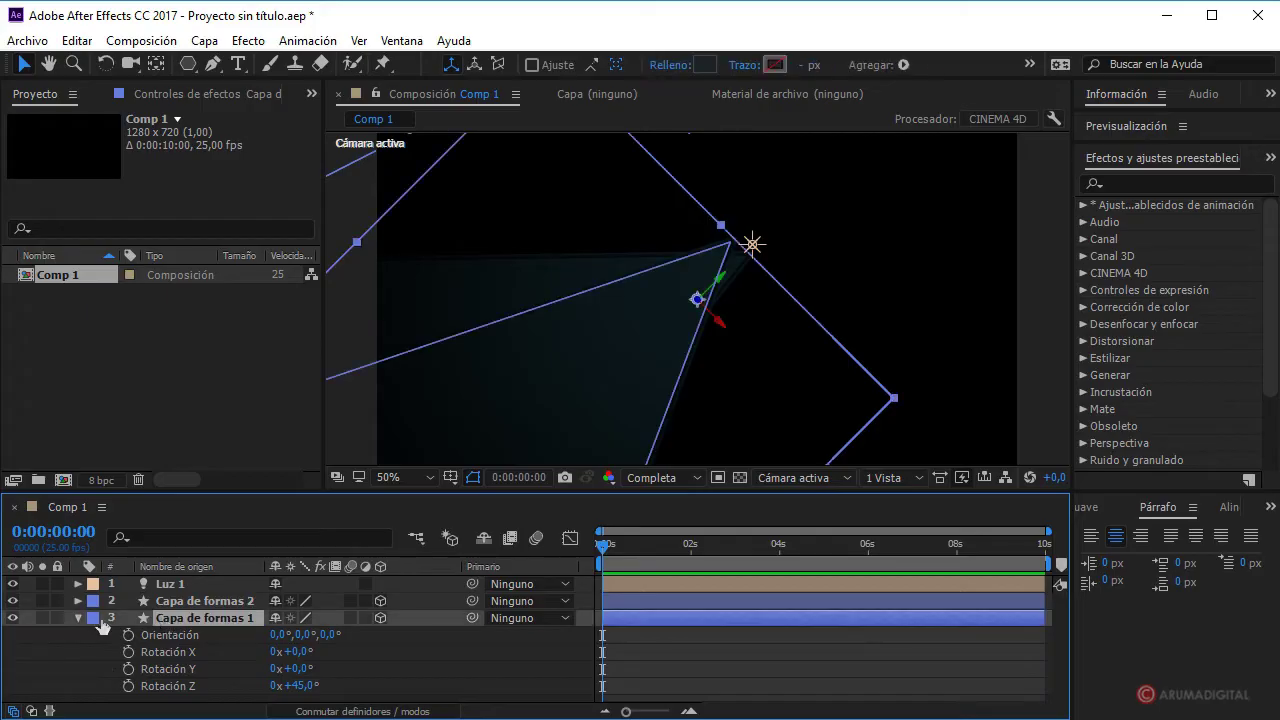
{"action": "left_click", "coordinate": [296, 686]}
{"action": "type", "text": "0"}
{"action": "key", "text": "Return"}
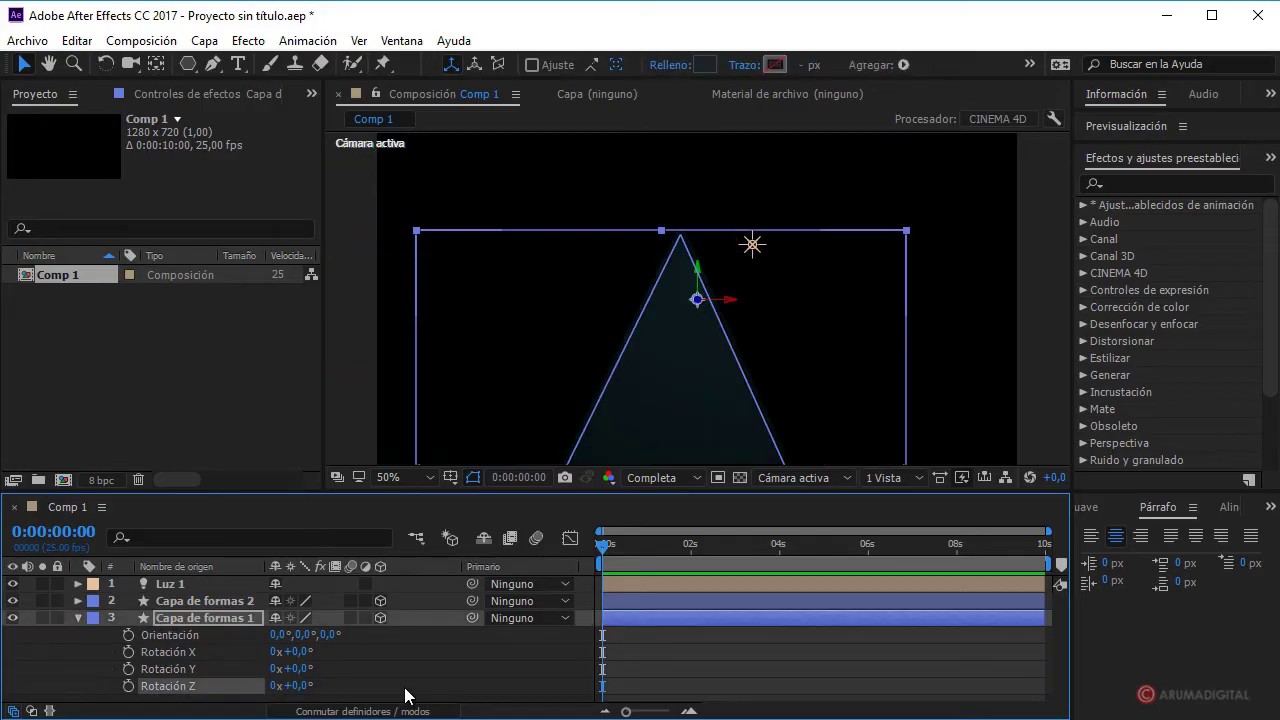
- Turn on the safe-margin guides and reframe the composition view at 50%
{"action": "key", "text": "period"}
{"action": "key", "text": "h"}
{"action": "left_click_drag", "start_coordinate": [607, 328], "coordinate": [633, 400]}
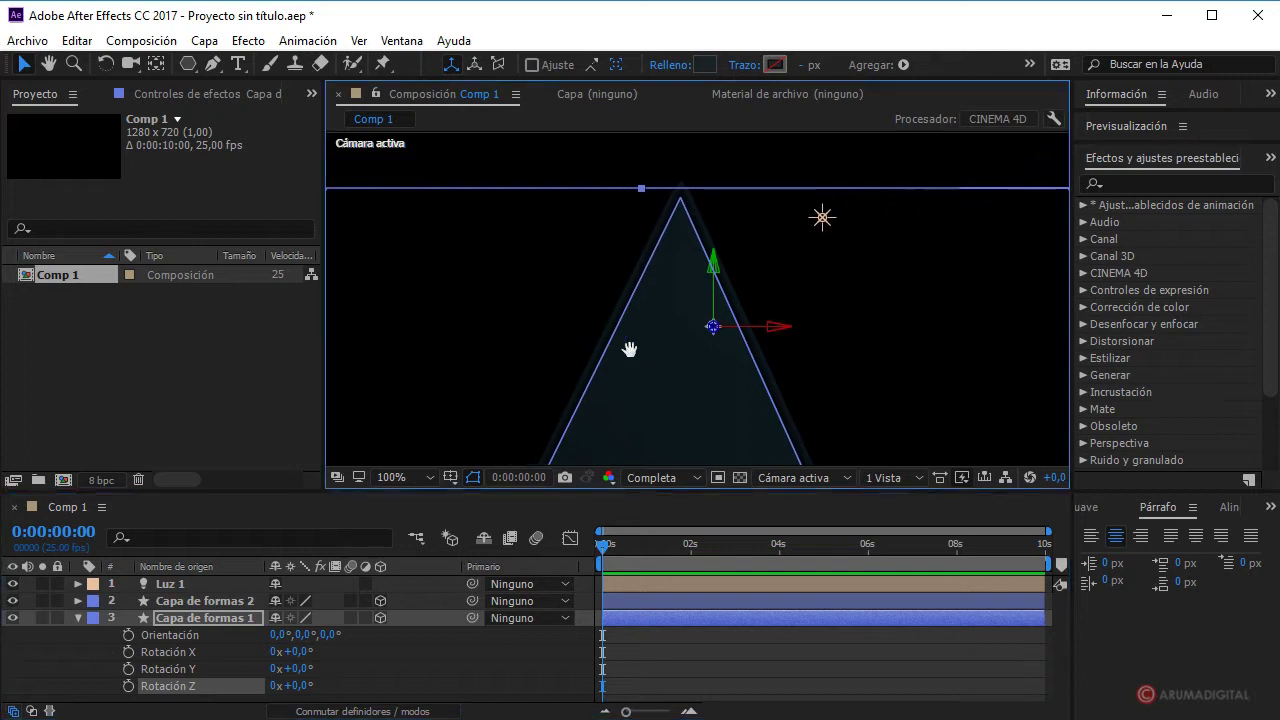
{"action": "key", "text": "v"}
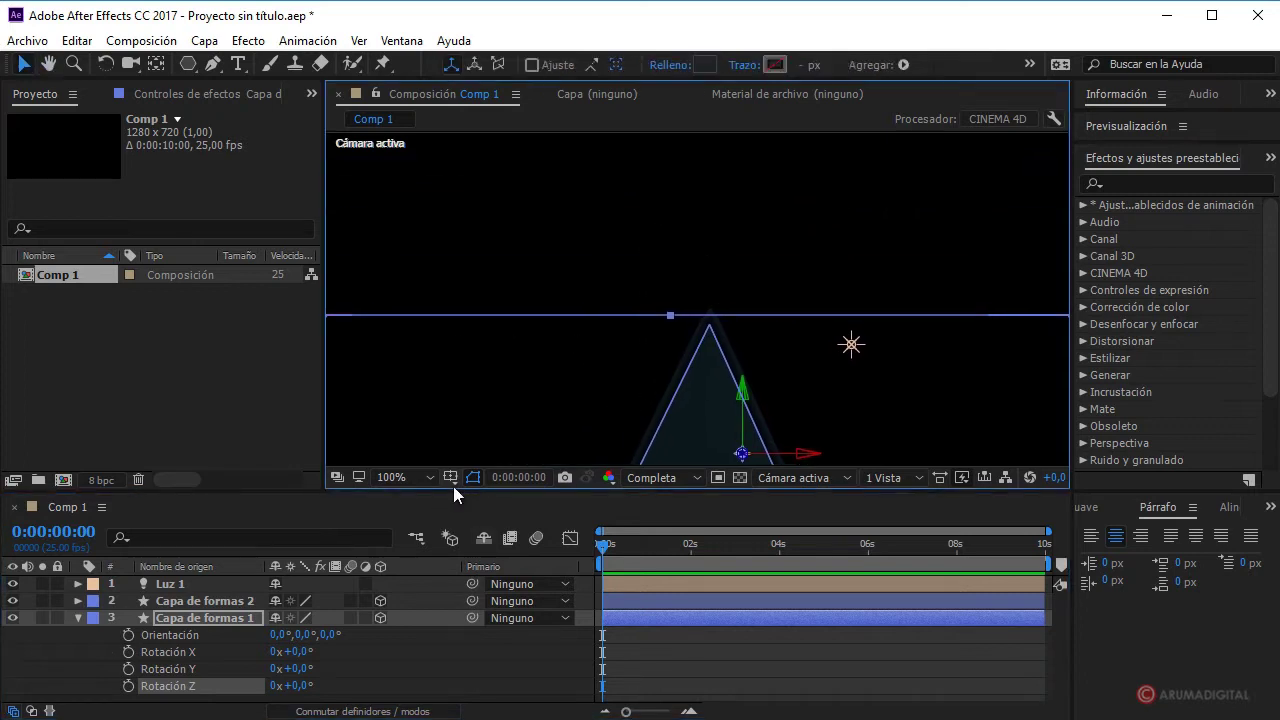
{"action": "left_click", "coordinate": [452, 482]}
{"action": "left_click", "coordinate": [511, 502]}
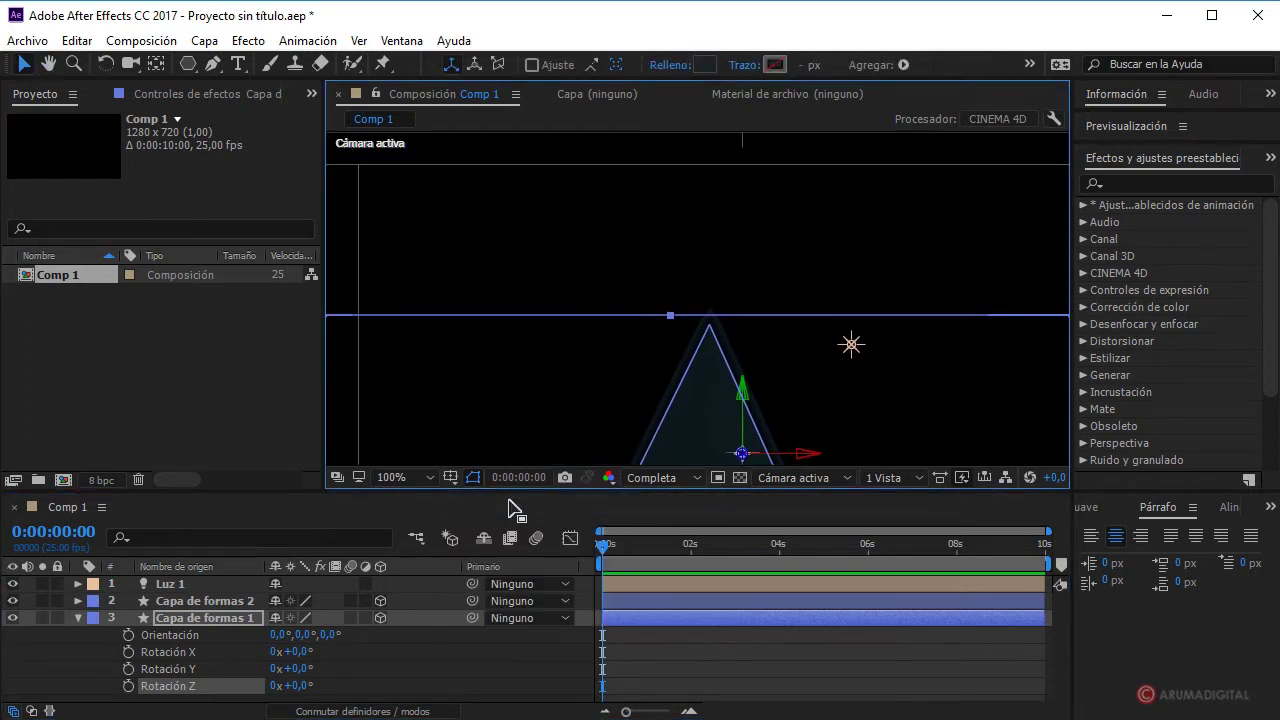
{"action": "key", "text": "comma"}
{"action": "left_click_drag", "start_coordinate": [621, 351], "coordinate": [592, 221]}
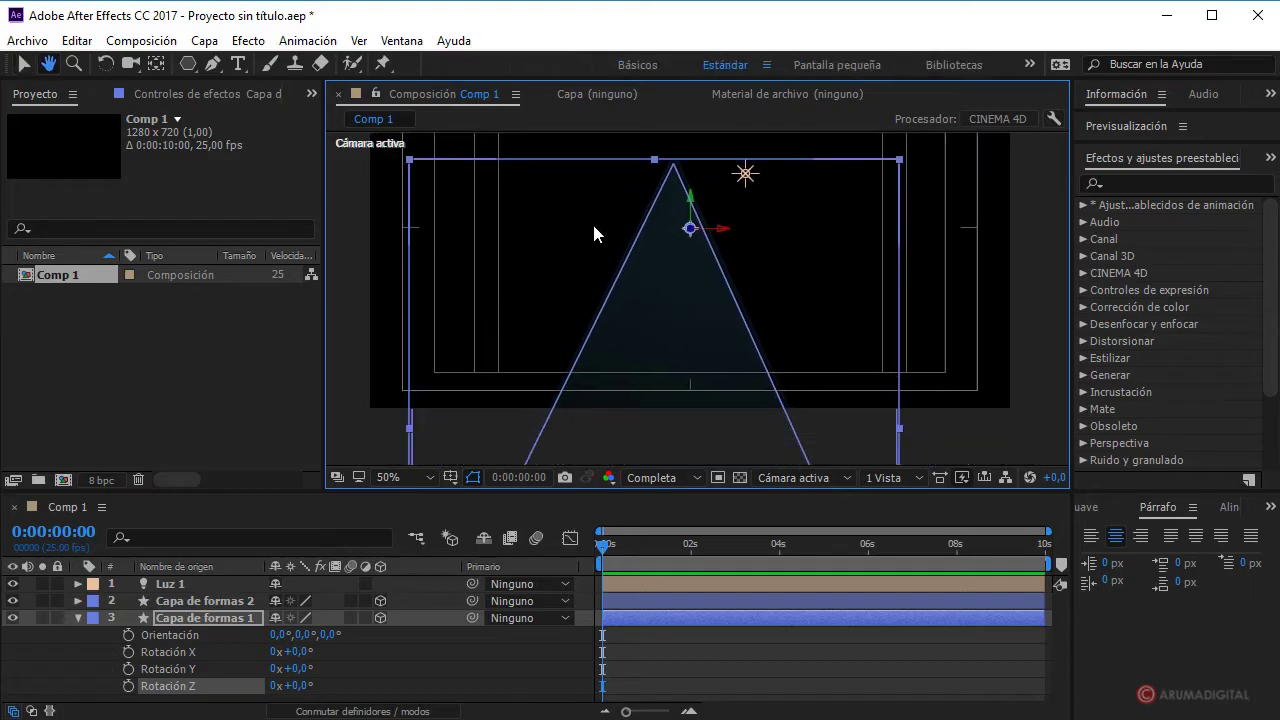
{"action": "scroll", "coordinate": [639, 271], "scroll_direction": "up", "scroll_amount": 4}
{"action": "mouse_move", "coordinate": [578, 290]}
{"action": "left_mouse_down"}
{"action": "mouse_move", "coordinate": [590, 430]}
{"action": "mouse_move", "coordinate": [605, 421]}
{"action": "left_mouse_up"}
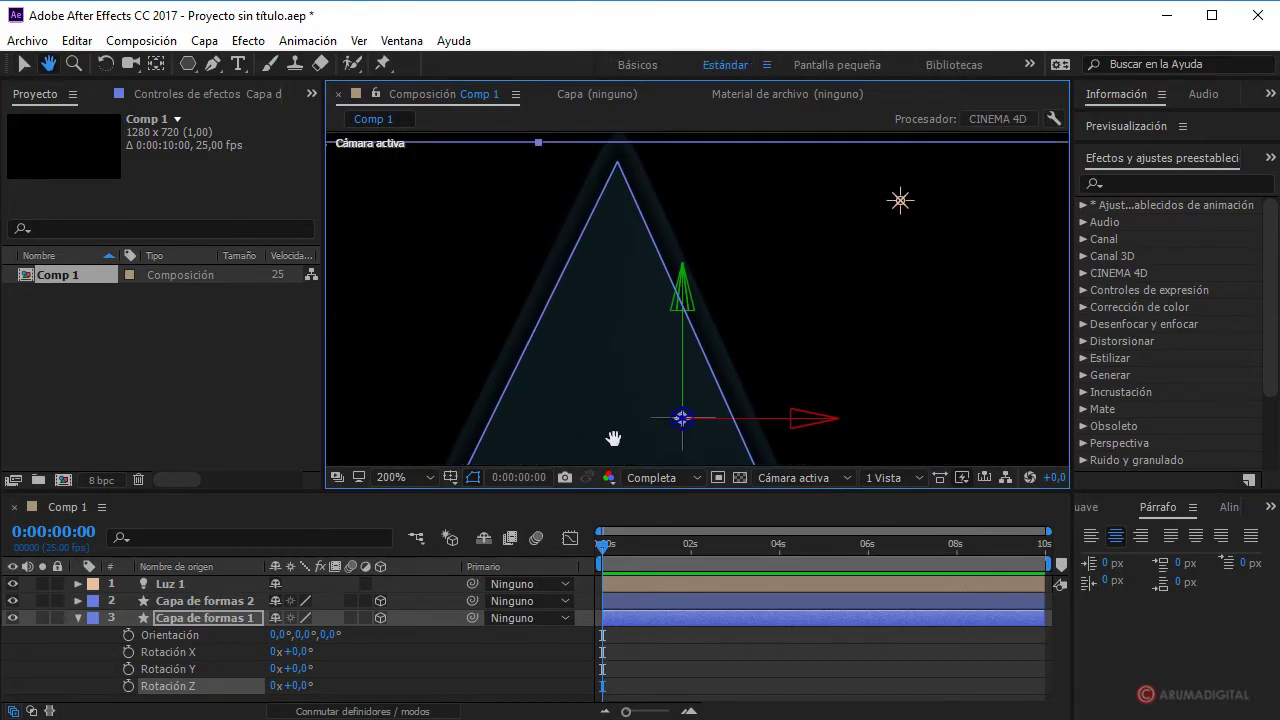
- Scrub Capa de formas 1's Posición X and Y to 672,0 and 488,0
{"action": "left_click", "coordinate": [207, 641]}
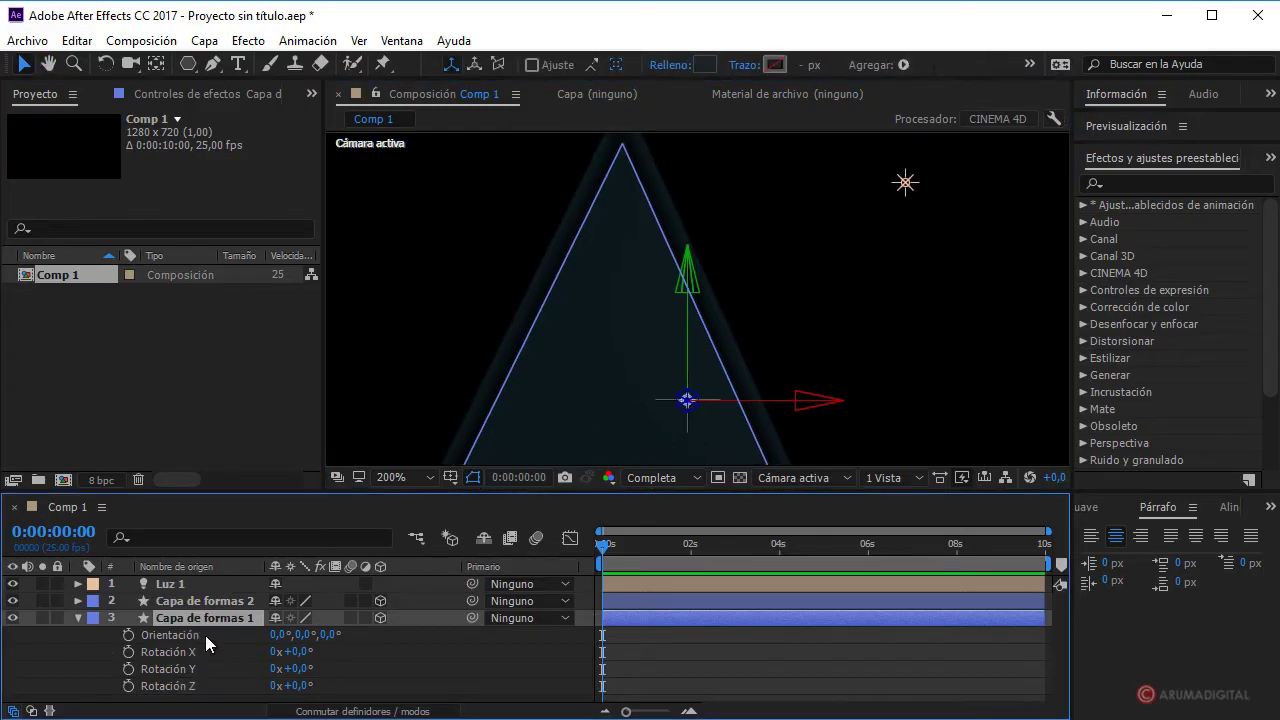
{"action": "key", "text": "p"}
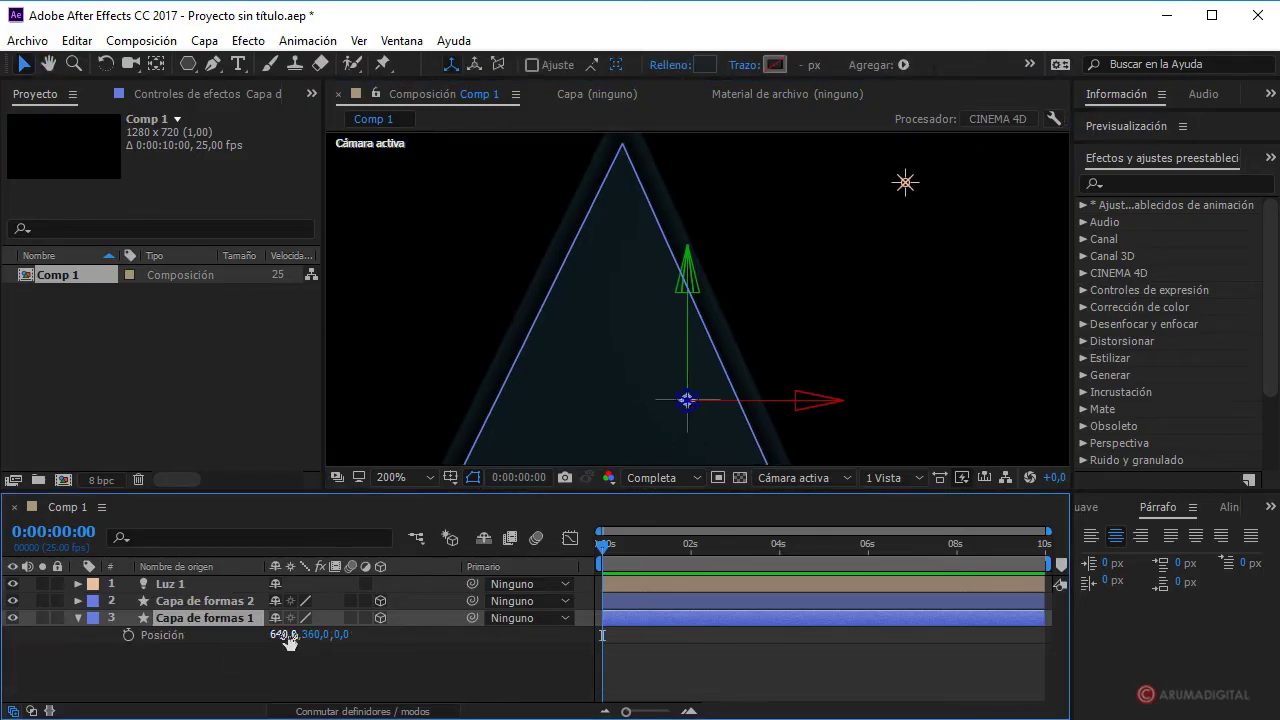
{"action": "left_click_drag", "start_coordinate": [285, 634], "coordinate": [442, 640]}
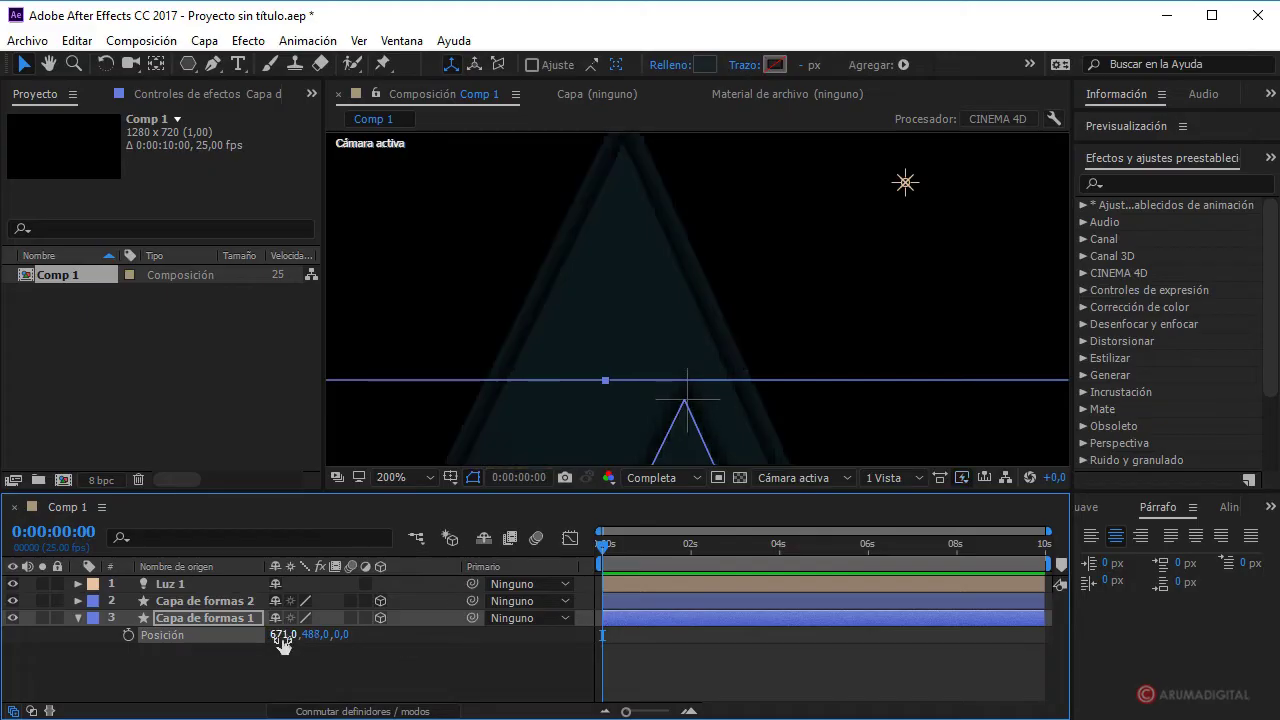
{"action": "left_click_drag", "start_coordinate": [282, 635], "coordinate": [280, 636]}
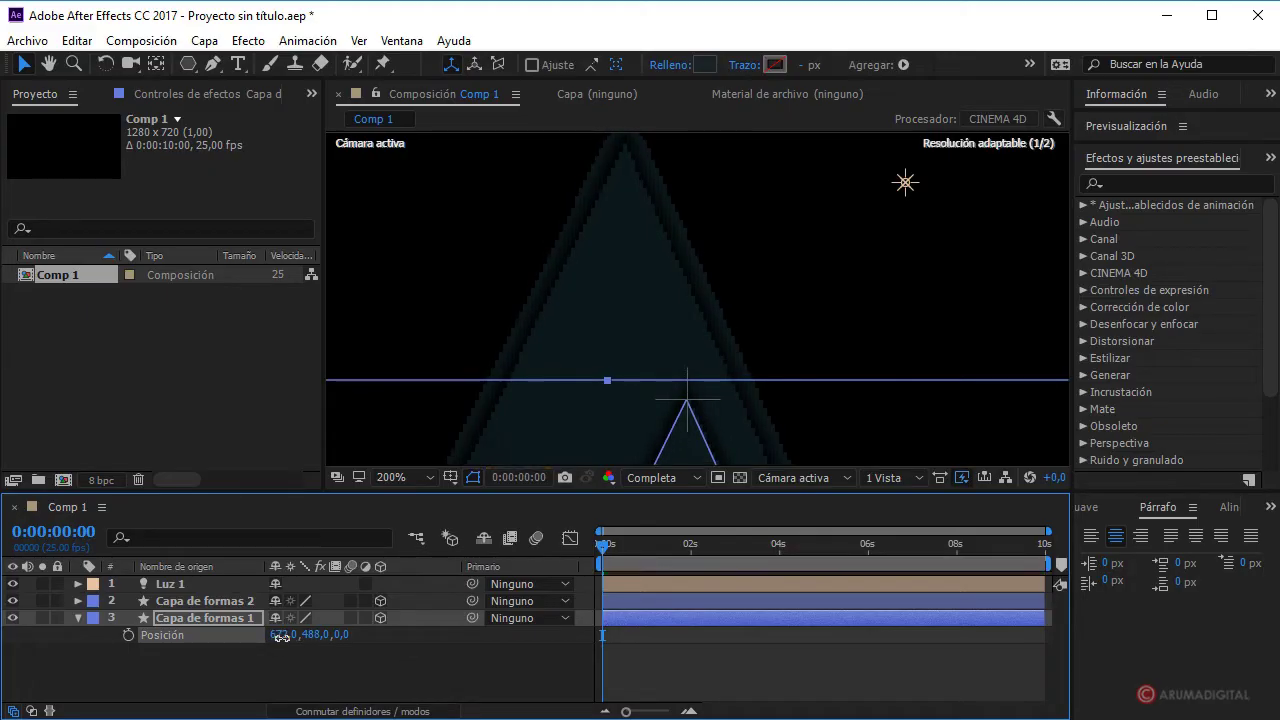
{"action": "scroll", "coordinate": [601, 392], "scroll_direction": "up", "scroll_amount": 2}
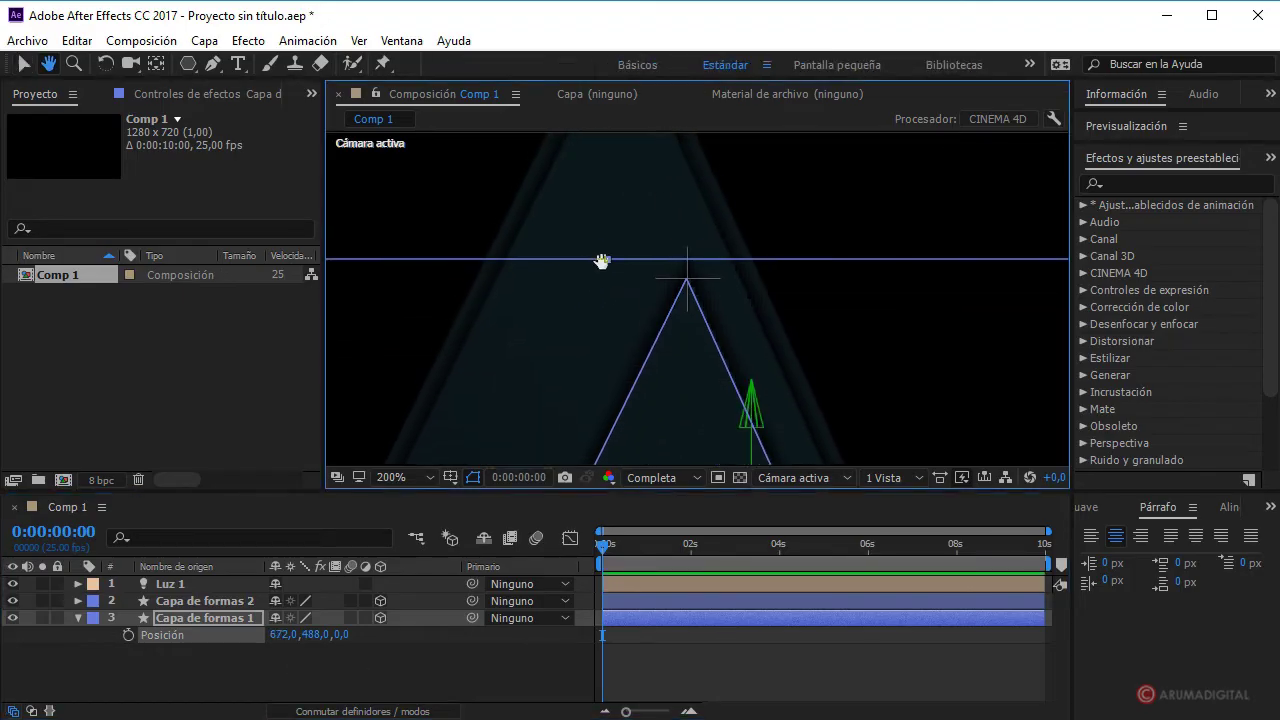
{"action": "left_click_drag", "start_coordinate": [604, 300], "coordinate": [663, 371]}
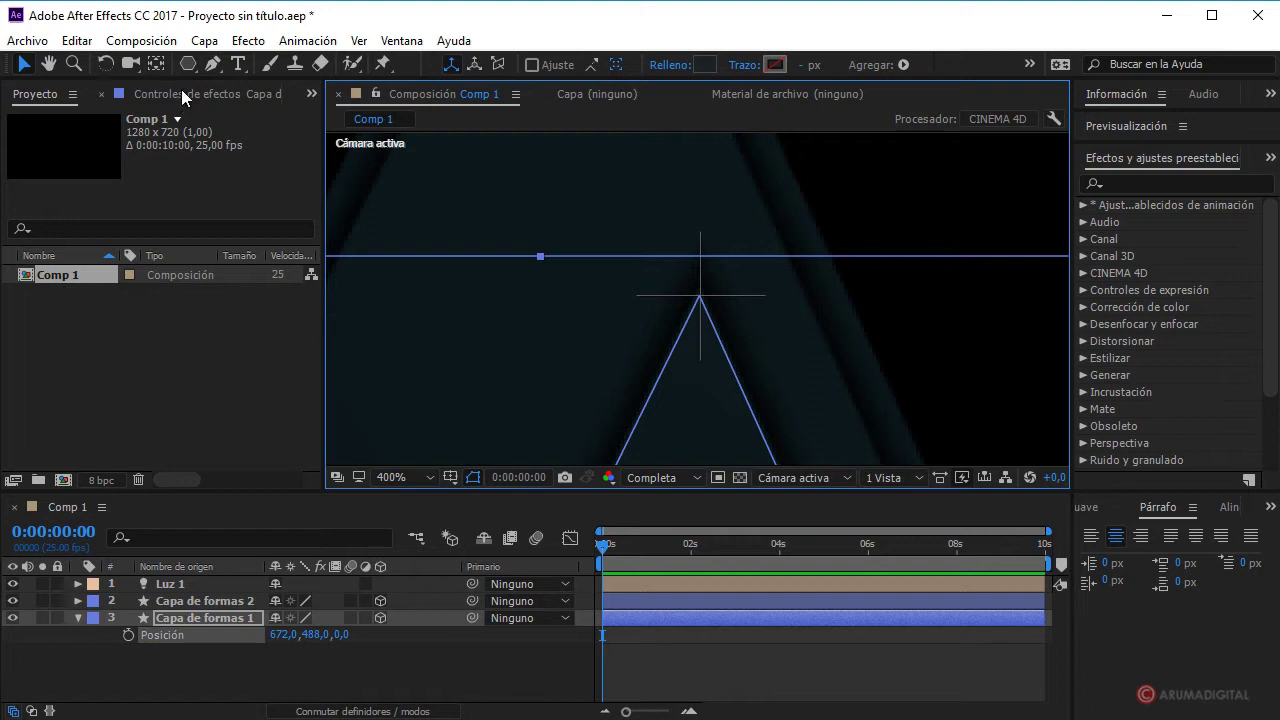
- Reposition Capa de formas 1's anchor point with the anchor-point tool and reframe the view
{"action": "left_click", "coordinate": [156, 64]}
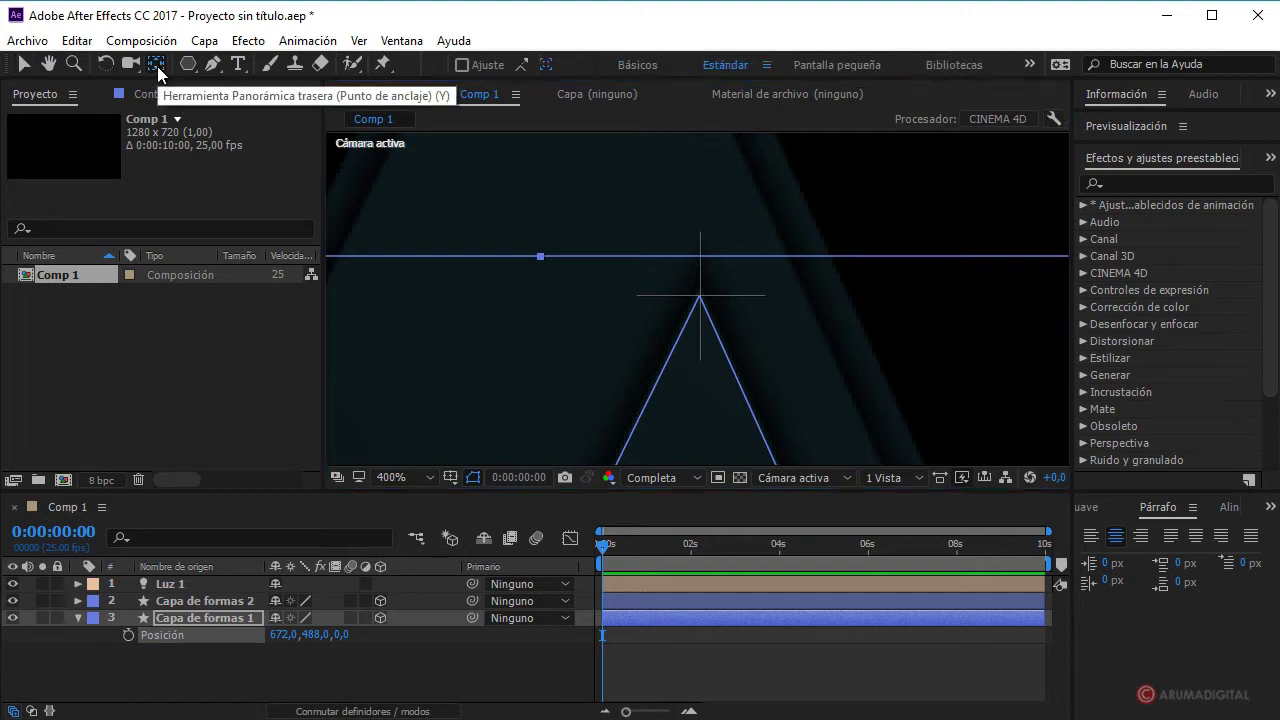
{"action": "scroll", "coordinate": [666, 211], "scroll_direction": "down", "scroll_amount": 2}
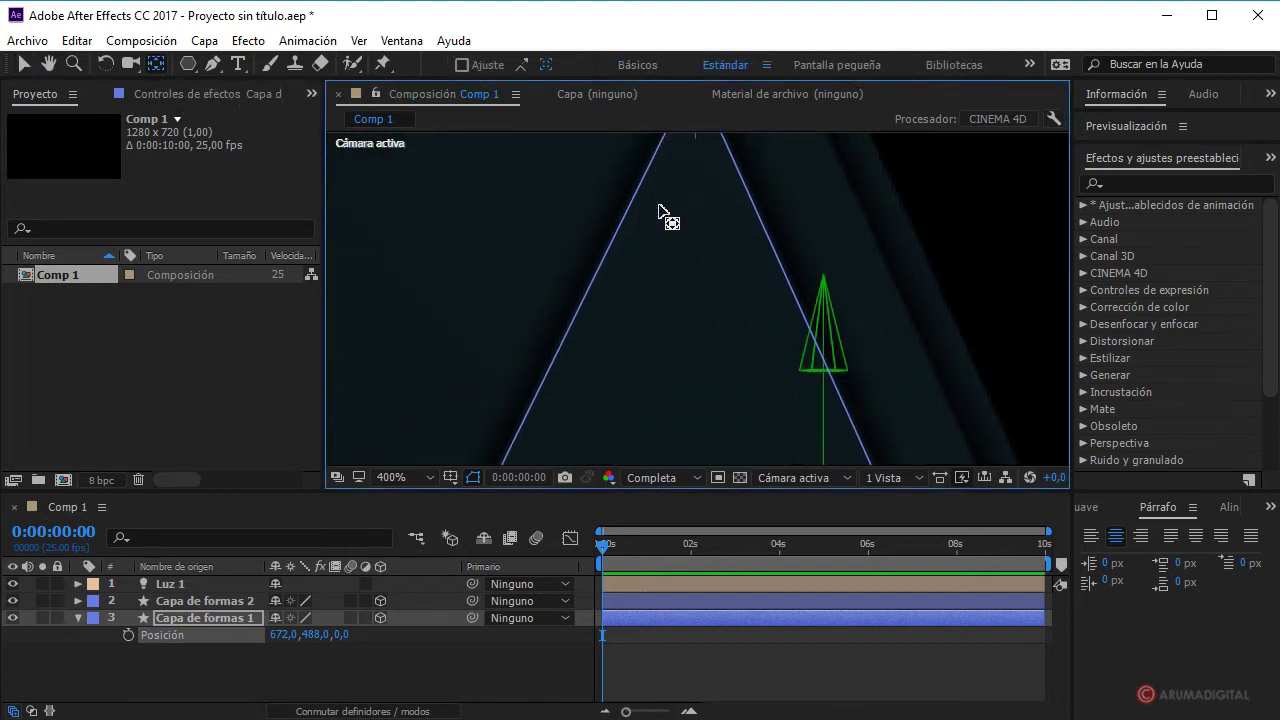
{"action": "left_click_drag", "start_coordinate": [660, 395], "coordinate": [657, 329]}
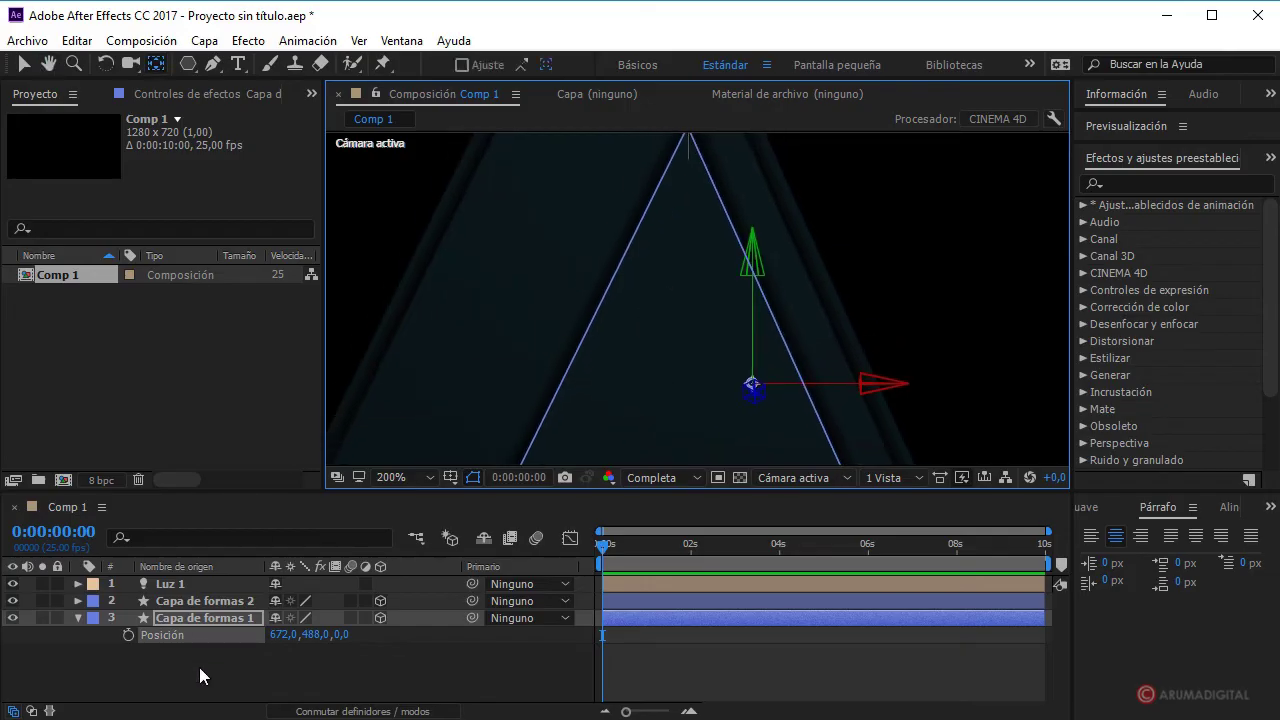
{"action": "left_click", "coordinate": [187, 618]}
{"action": "scroll", "coordinate": [543, 414], "scroll_direction": "down", "scroll_amount": 2}
{"action": "scroll", "coordinate": [537, 410], "scroll_direction": "down", "scroll_amount": 2}
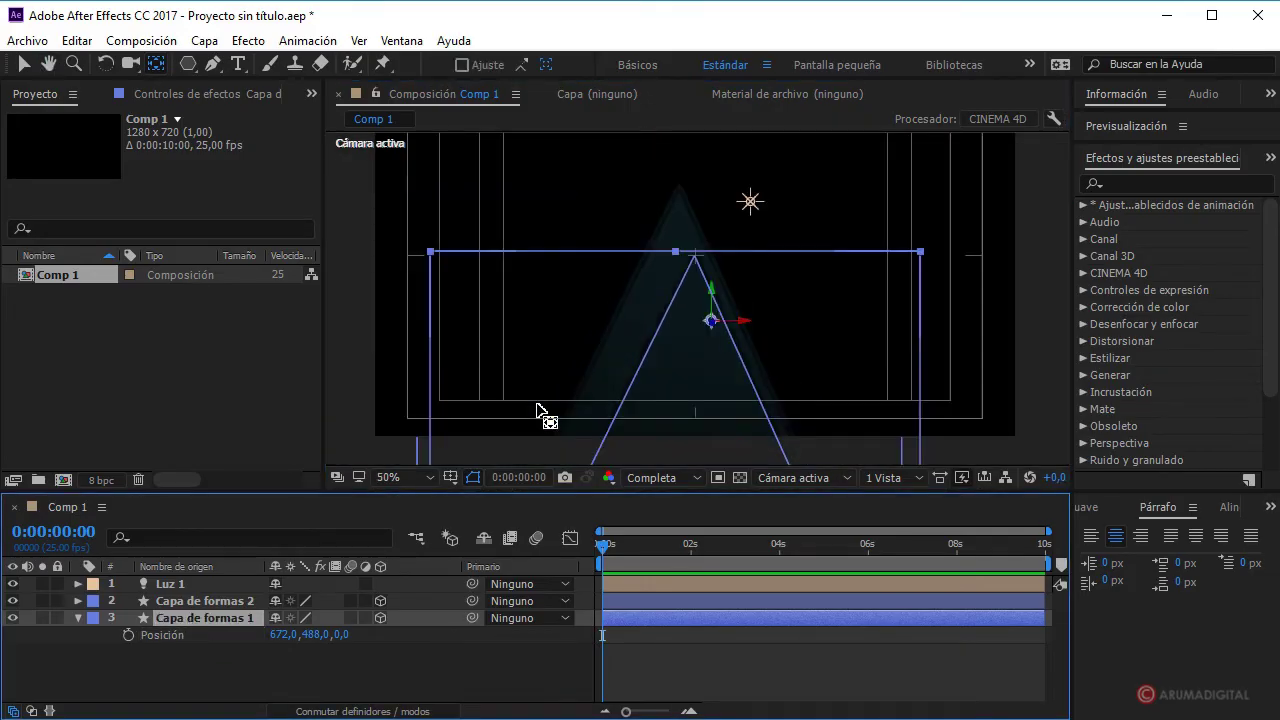
{"action": "scroll", "coordinate": [537, 412], "scroll_direction": "down", "scroll_amount": 2}
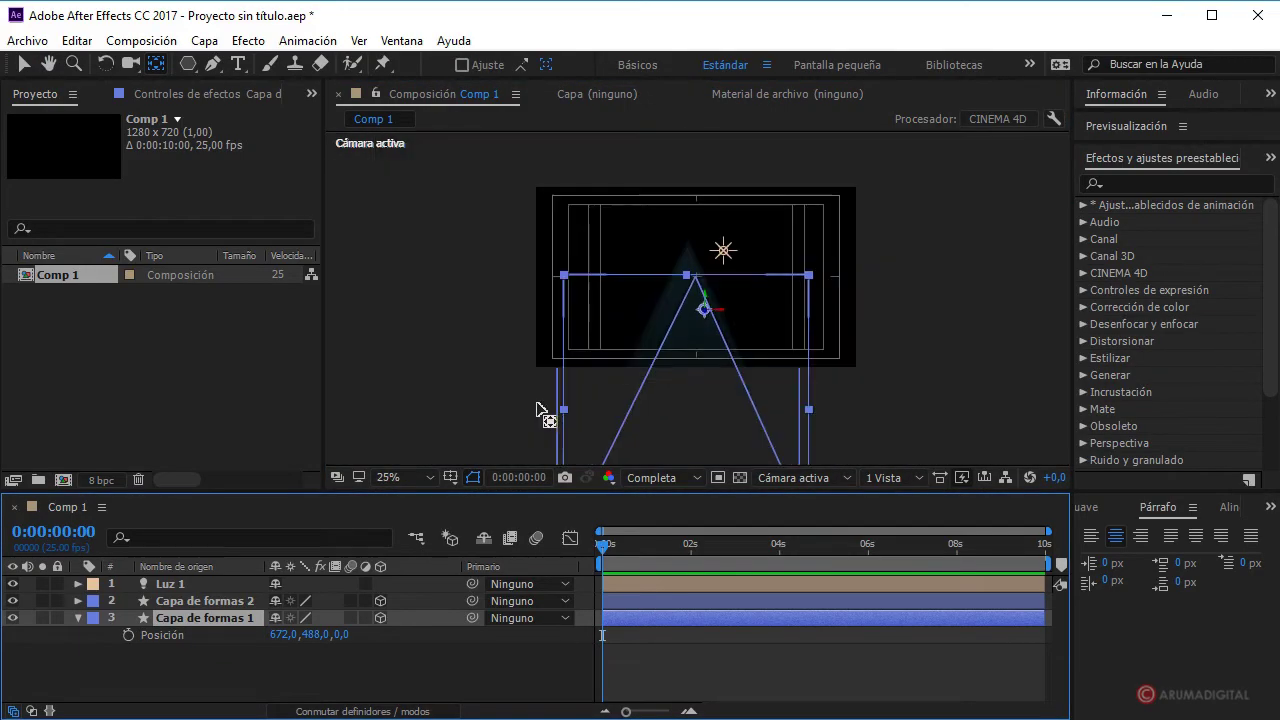
{"action": "mouse_move", "coordinate": [541, 360]}
{"action": "left_mouse_down"}
{"action": "mouse_move", "coordinate": [546, 231]}
{"action": "mouse_move", "coordinate": [551, 457]}
{"action": "left_mouse_up"}
{"action": "key", "text": "slash"}
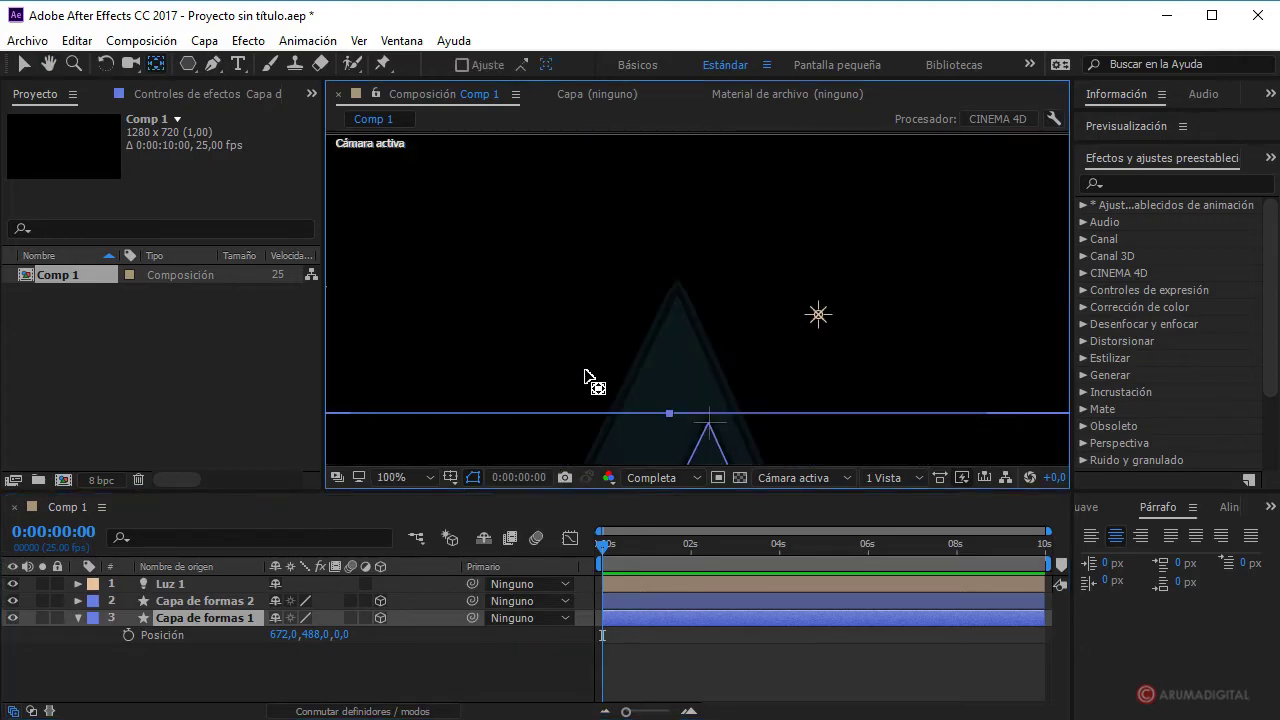
{"action": "left_click_drag", "start_coordinate": [587, 401], "coordinate": [566, 225]}
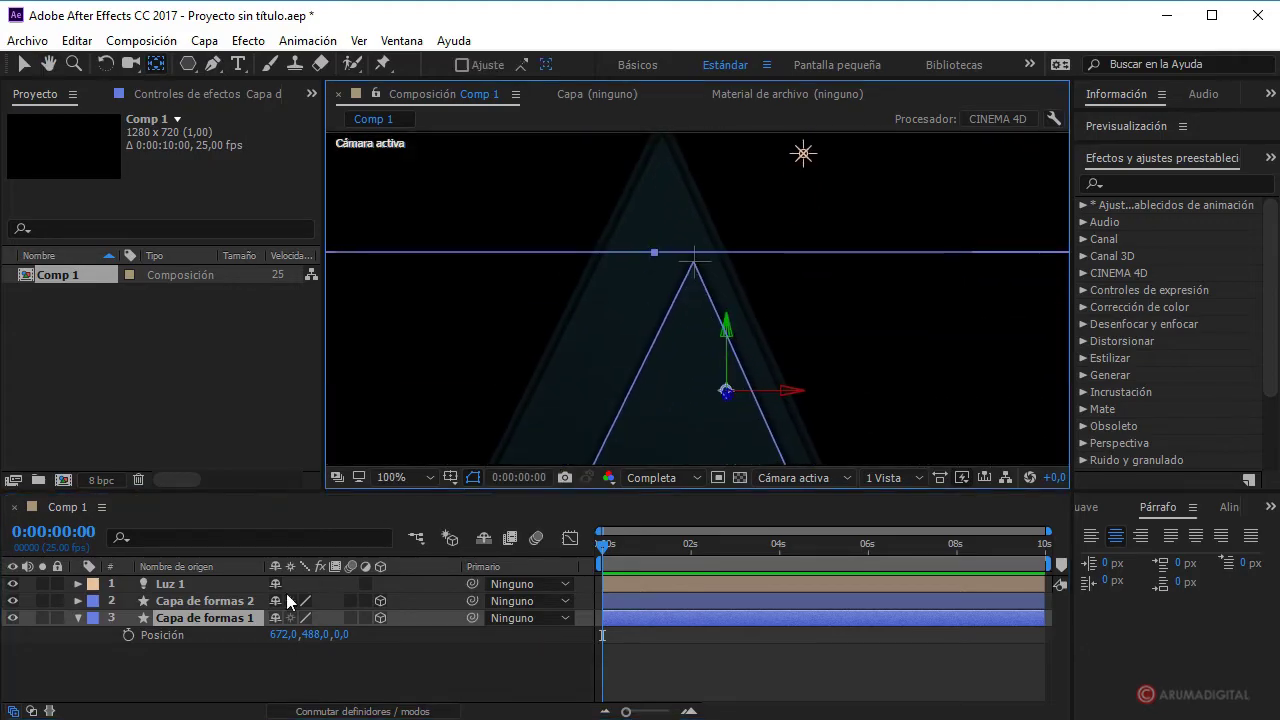
- Drag Capa de formas 1 until its apex is at the comp centre, 640,0, 359,9
{"action": "left_click", "coordinate": [205, 601]}
{"action": "left_click", "coordinate": [211, 622]}
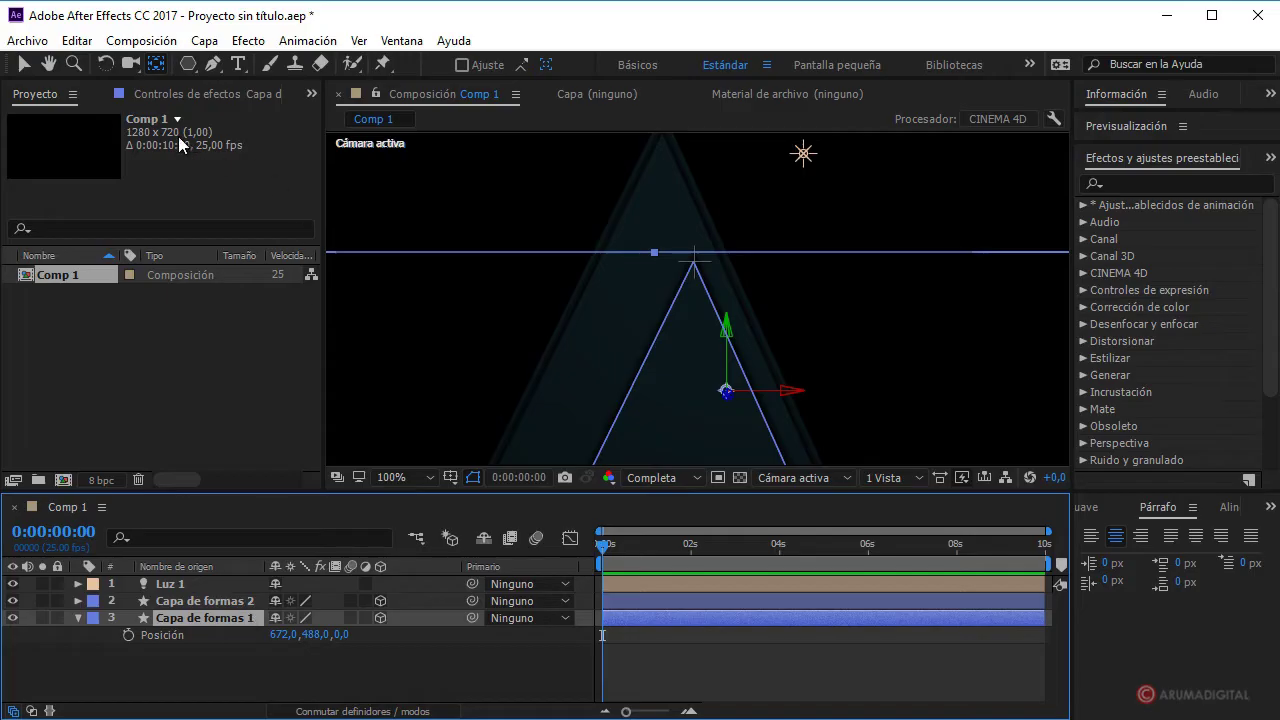
{"action": "left_click_drag", "start_coordinate": [729, 392], "coordinate": [700, 271]}
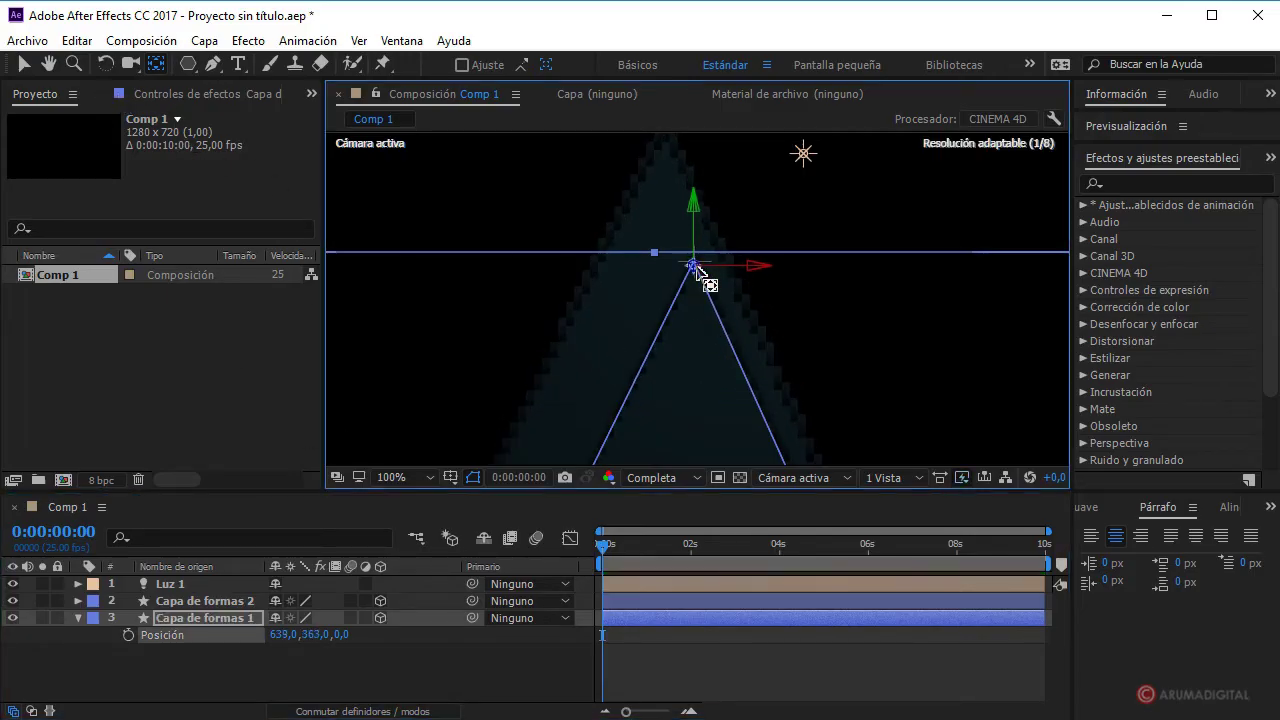
{"action": "key", "text": "period"}
{"action": "key", "text": "period"}
{"action": "scroll", "coordinate": [706, 429], "scroll_direction": "up", "scroll_amount": 2}
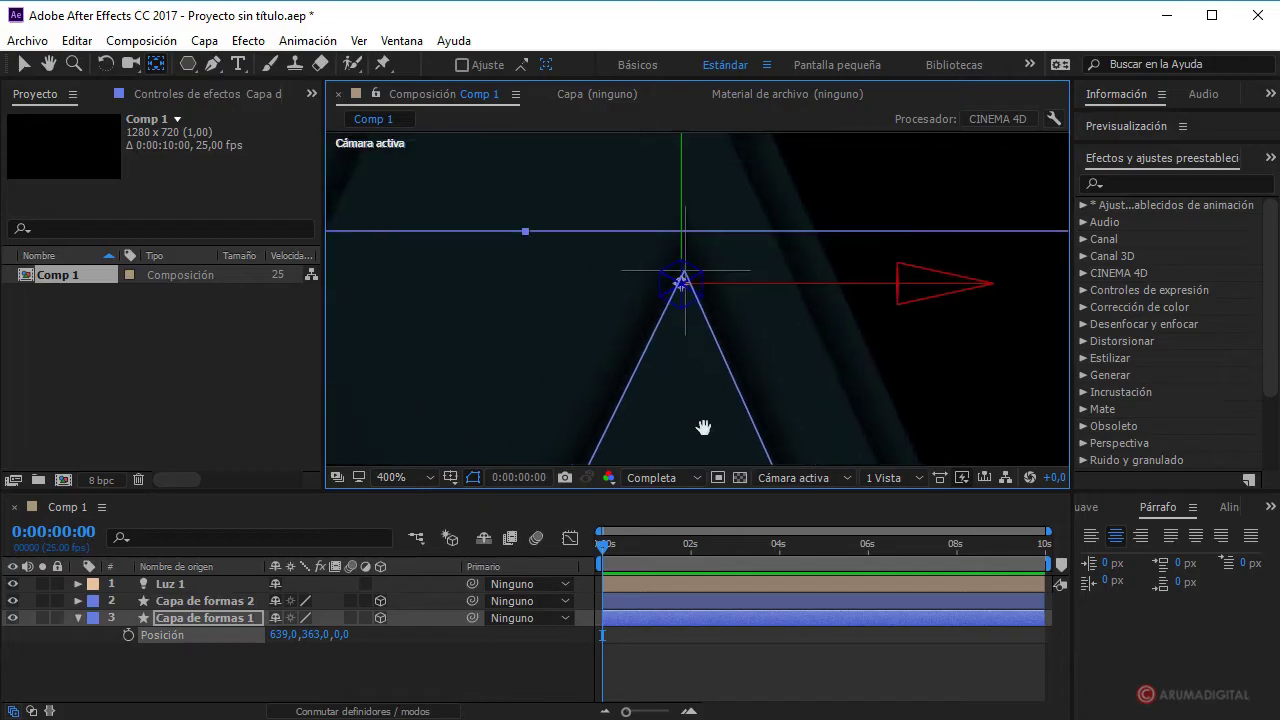
{"action": "left_click_drag", "start_coordinate": [642, 404], "coordinate": [660, 357]}
{"action": "key", "text": "slash"}
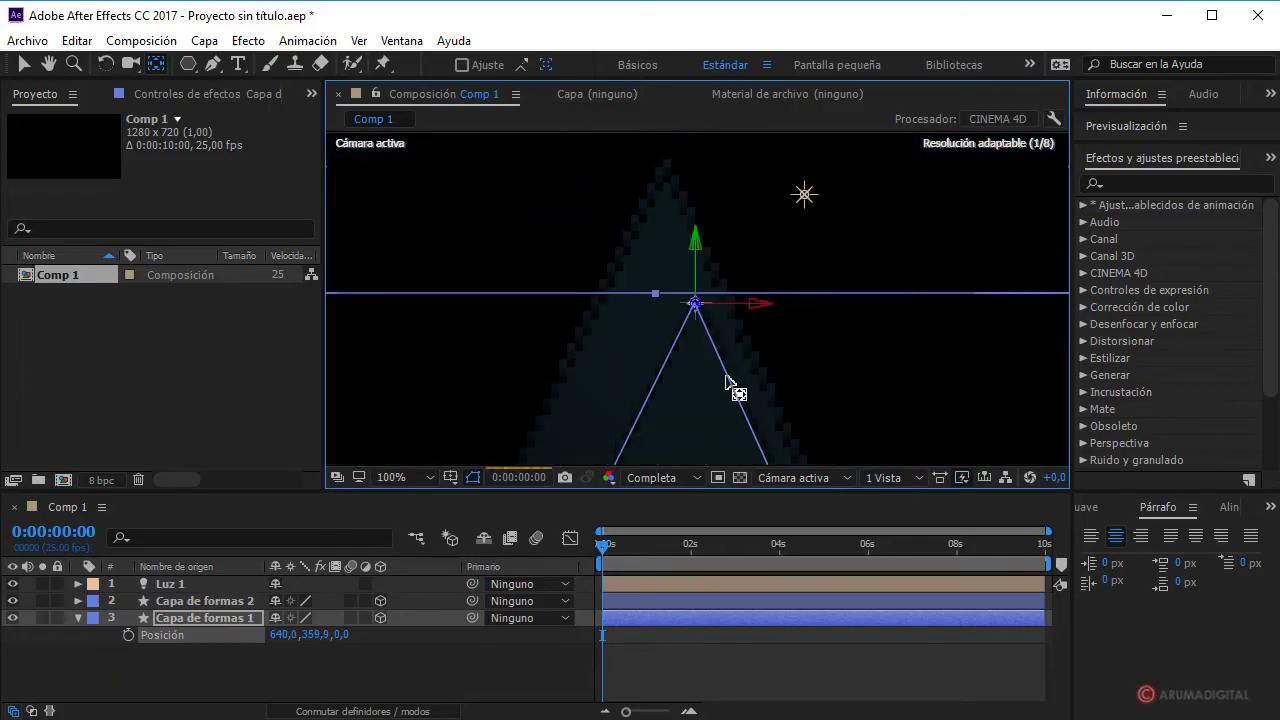
{"action": "key", "text": "comma"}
- Delete the old Capa de formas 2 and duplicate Capa de formas 1 with Ctrl+D
{"action": "left_click", "coordinate": [214, 598]}
{"action": "key", "text": "Delete"}
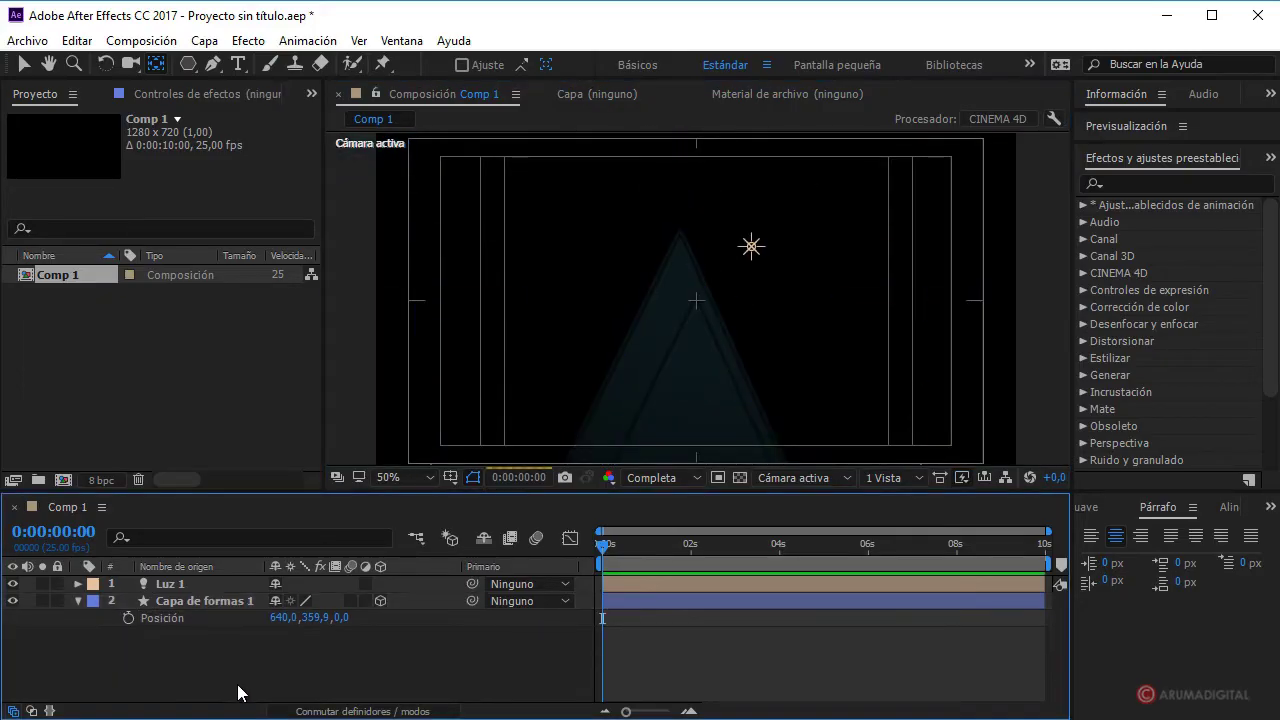
{"action": "left_click", "coordinate": [219, 596]}
{"action": "key", "text": "ctrl+d"}
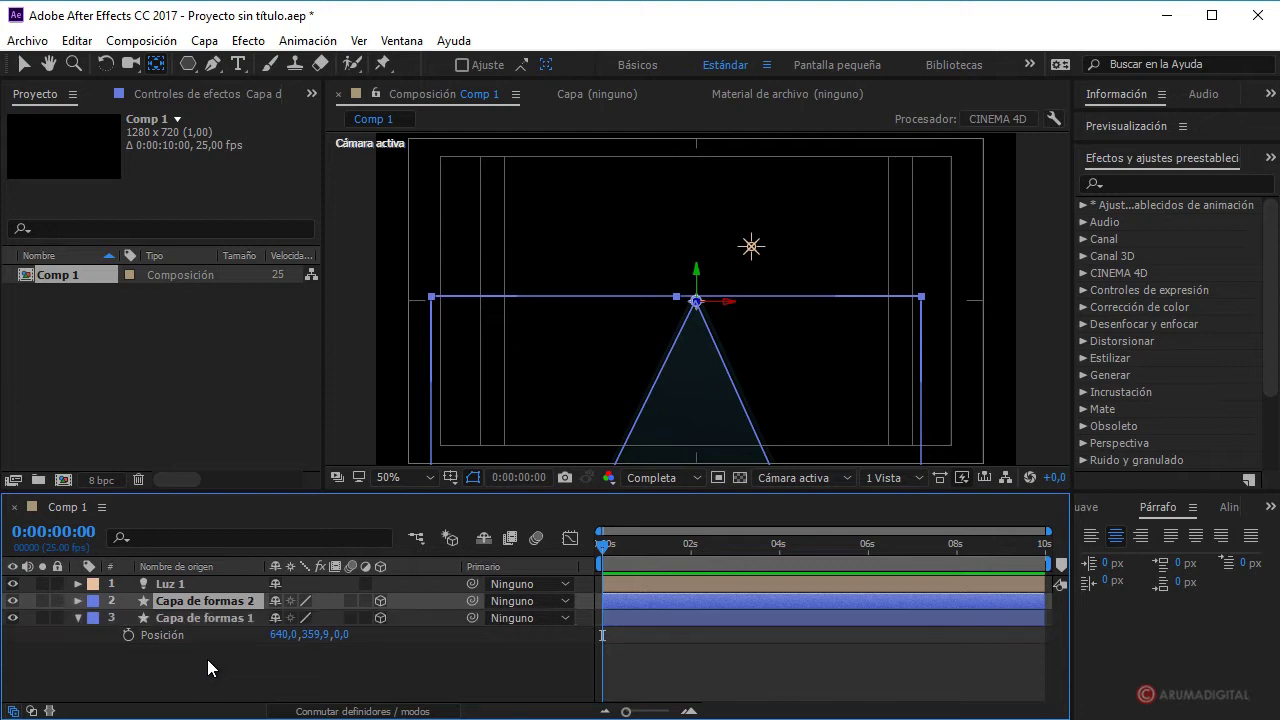
- Show the rotation properties of both triangle layers
{"action": "left_click", "coordinate": [80, 615]}
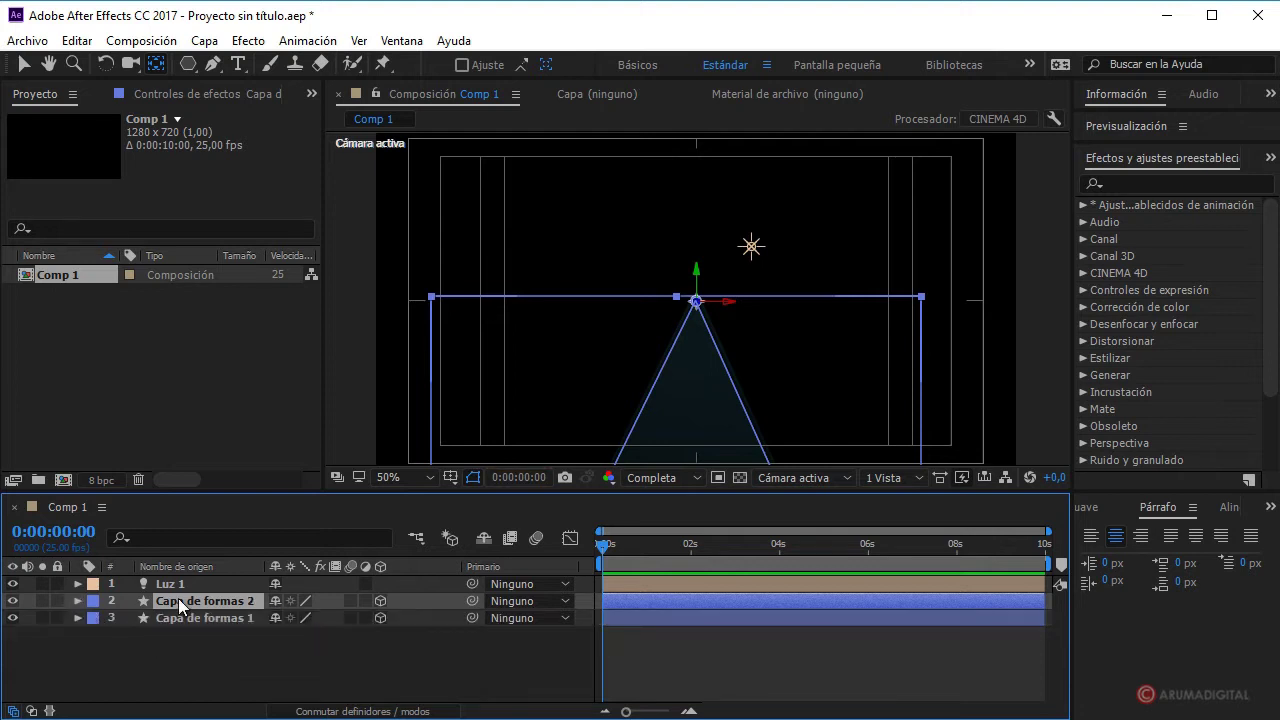
{"action": "left_click", "coordinate": [187, 618], "text": "shift"}
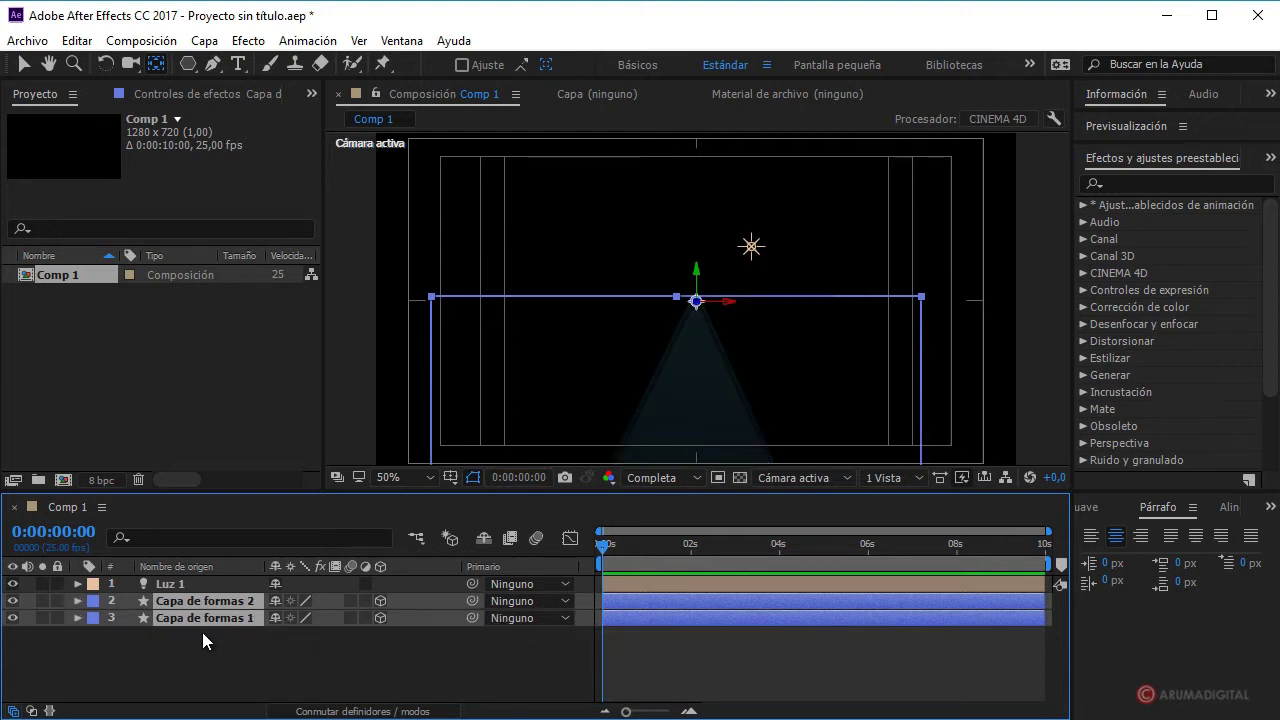
{"action": "key", "text": "r"}
{"action": "scroll", "coordinate": [256, 644], "scroll_direction": "down", "scroll_amount": 2}
- Link Capa de formas 2's Rotación Z by expression to Capa de formas 1's Rotación Z times 1.4
{"action": "scroll", "coordinate": [195, 642], "scroll_direction": "up", "scroll_amount": 2}
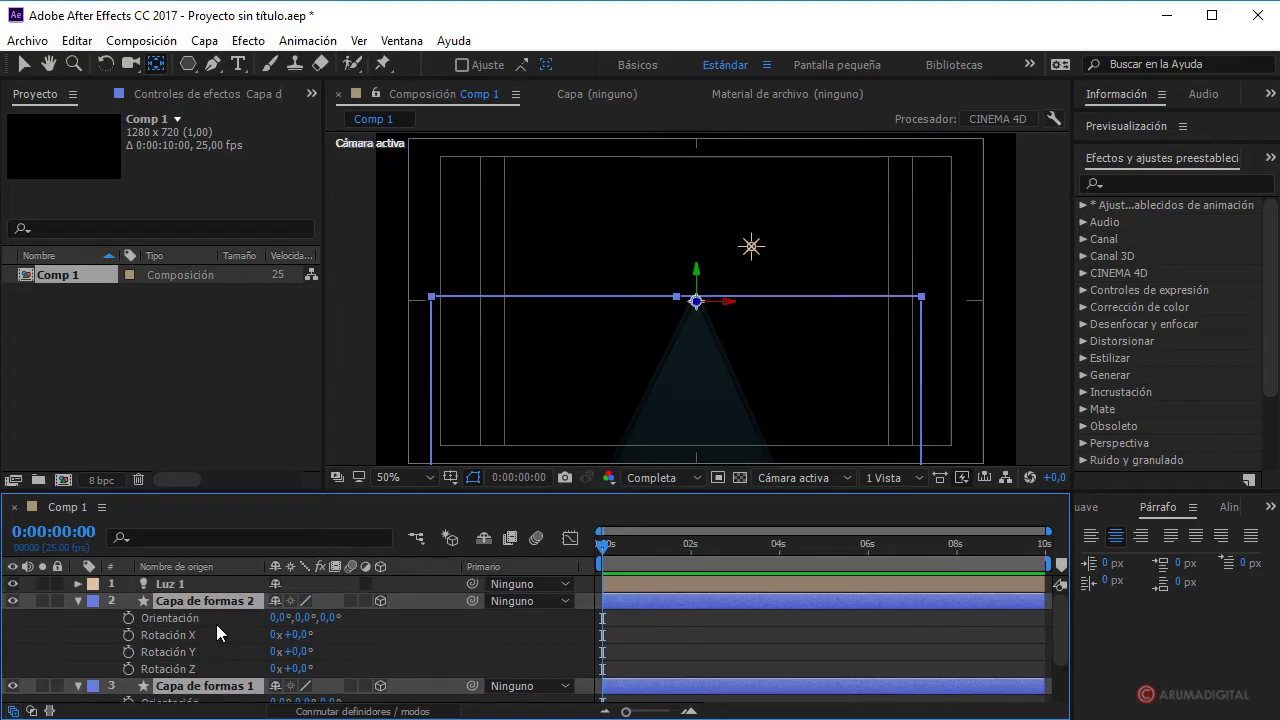
{"action": "left_click", "coordinate": [227, 634]}
{"action": "left_click", "coordinate": [375, 634]}
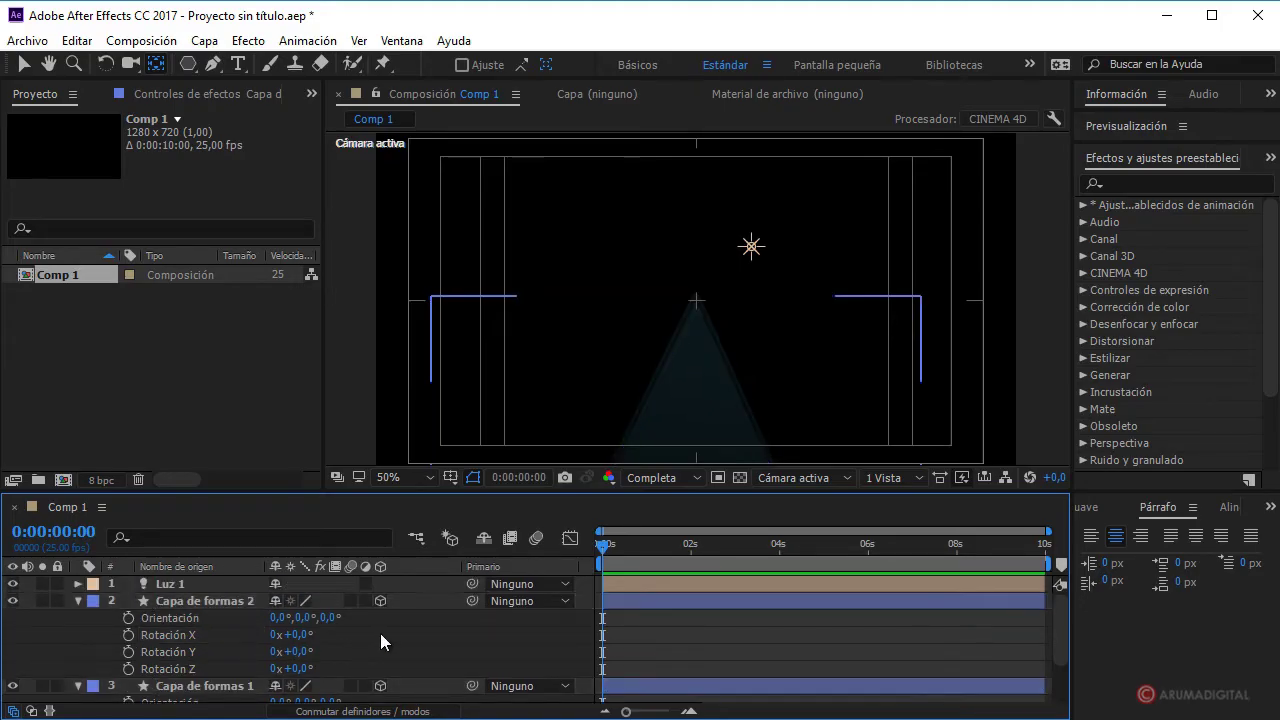
{"action": "left_click", "coordinate": [128, 669], "text": "alt"}
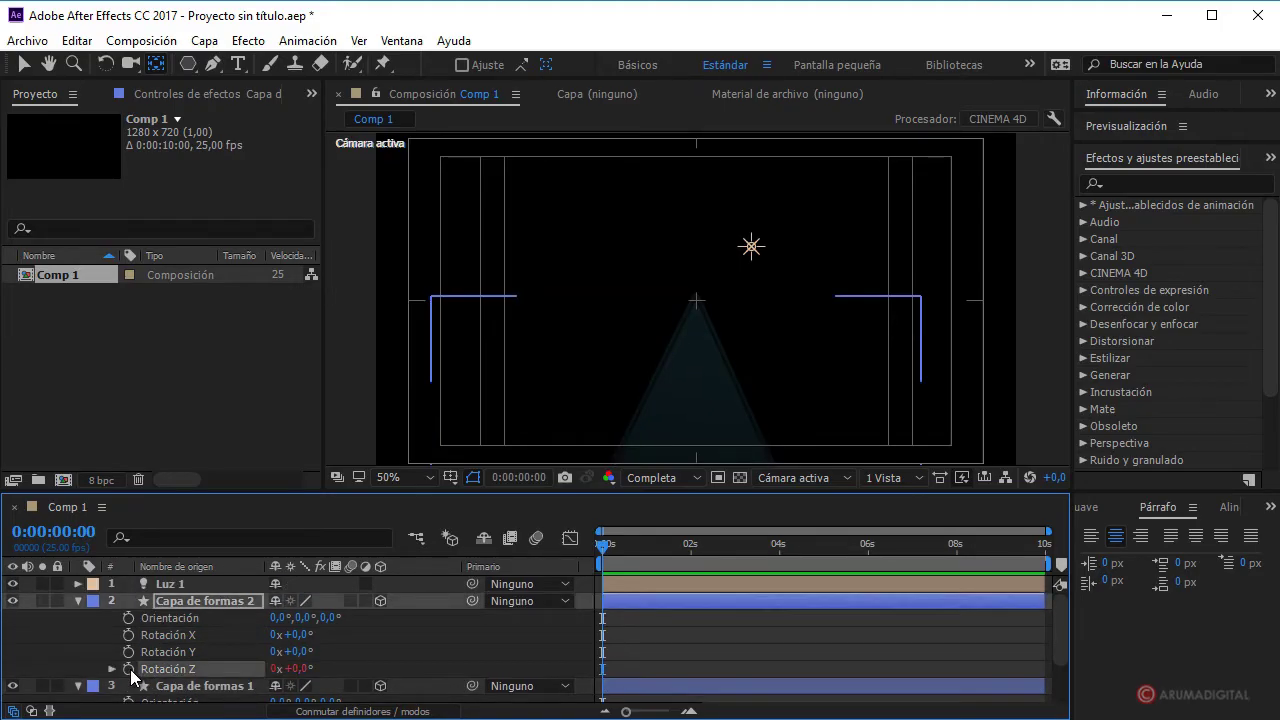
{"action": "scroll", "coordinate": [305, 660], "scroll_direction": "down", "scroll_amount": 1}
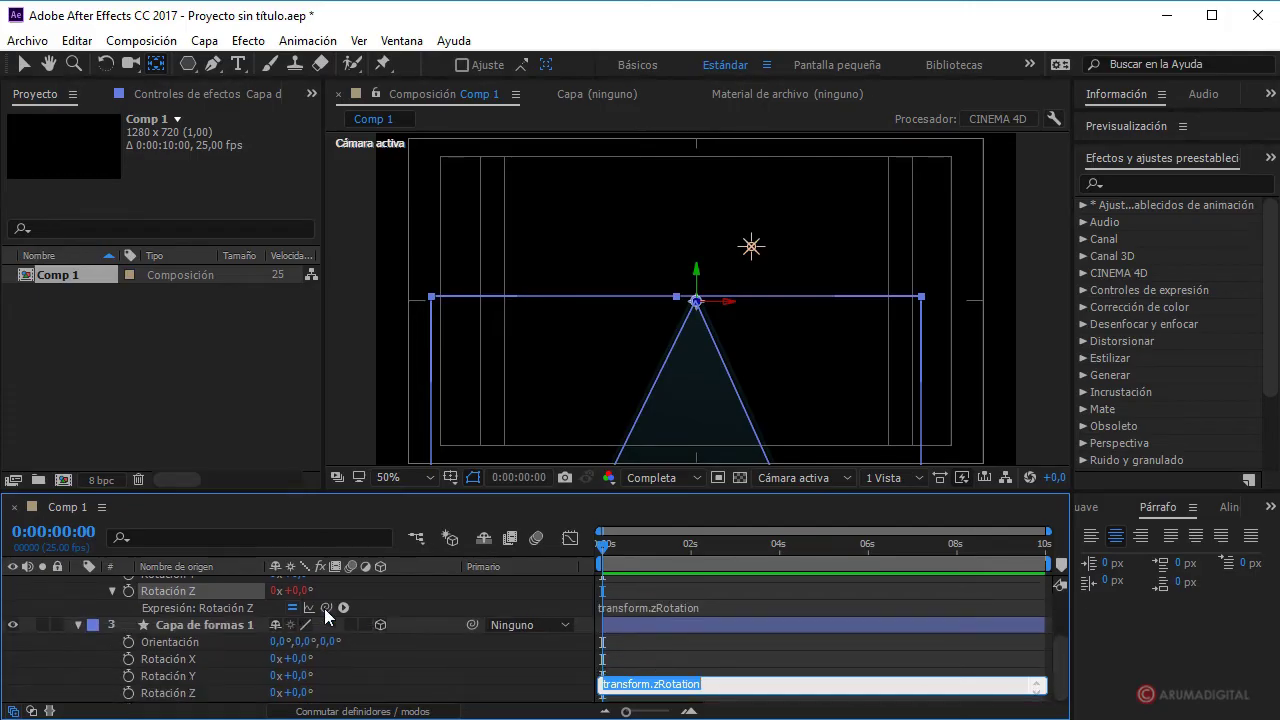
{"action": "mouse_move", "coordinate": [326, 608]}
{"action": "left_mouse_down"}
{"action": "mouse_move", "coordinate": [227, 683]}
{"action": "mouse_move", "coordinate": [186, 693]}
{"action": "left_mouse_up"}
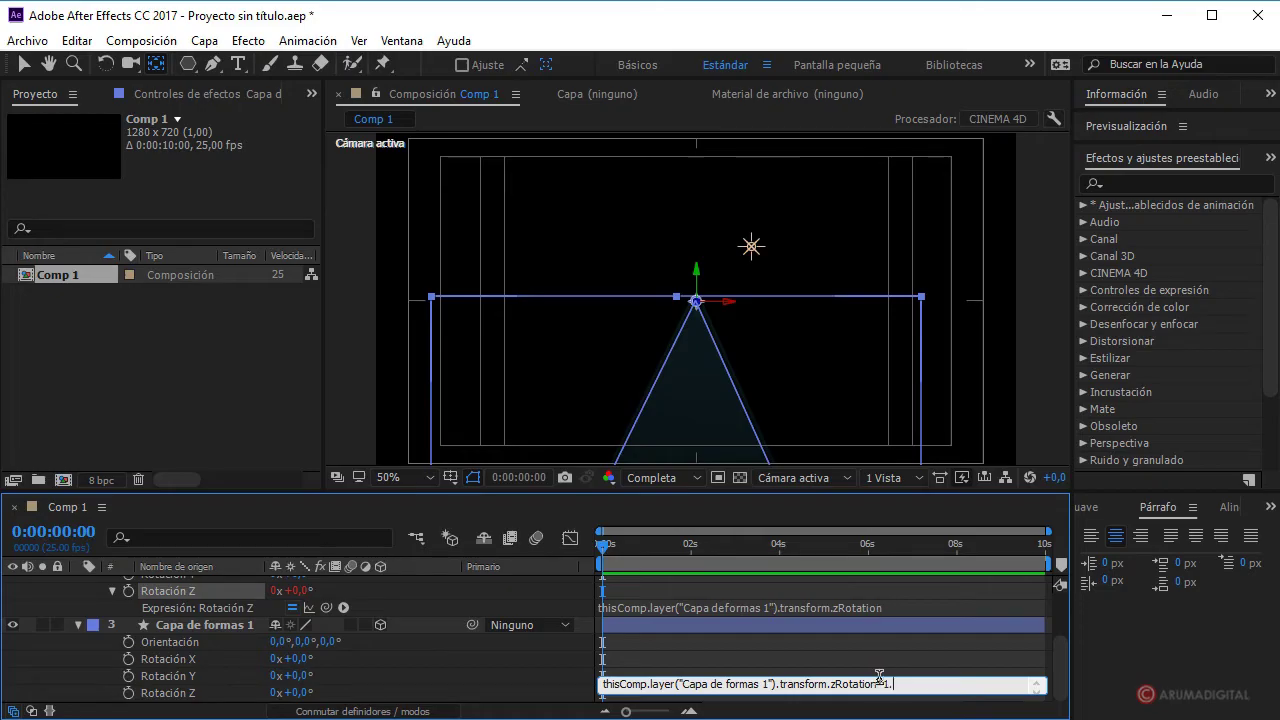
{"action": "type", "text": "4"}
{"action": "left_click", "coordinate": [909, 664]}
- Set Capa de formas 1's Rotación Z to 25°, turning the copy to 35°
{"action": "scroll", "coordinate": [260, 627], "scroll_direction": "up", "scroll_amount": 2}
{"action": "scroll", "coordinate": [258, 628], "scroll_direction": "down", "scroll_amount": 2}
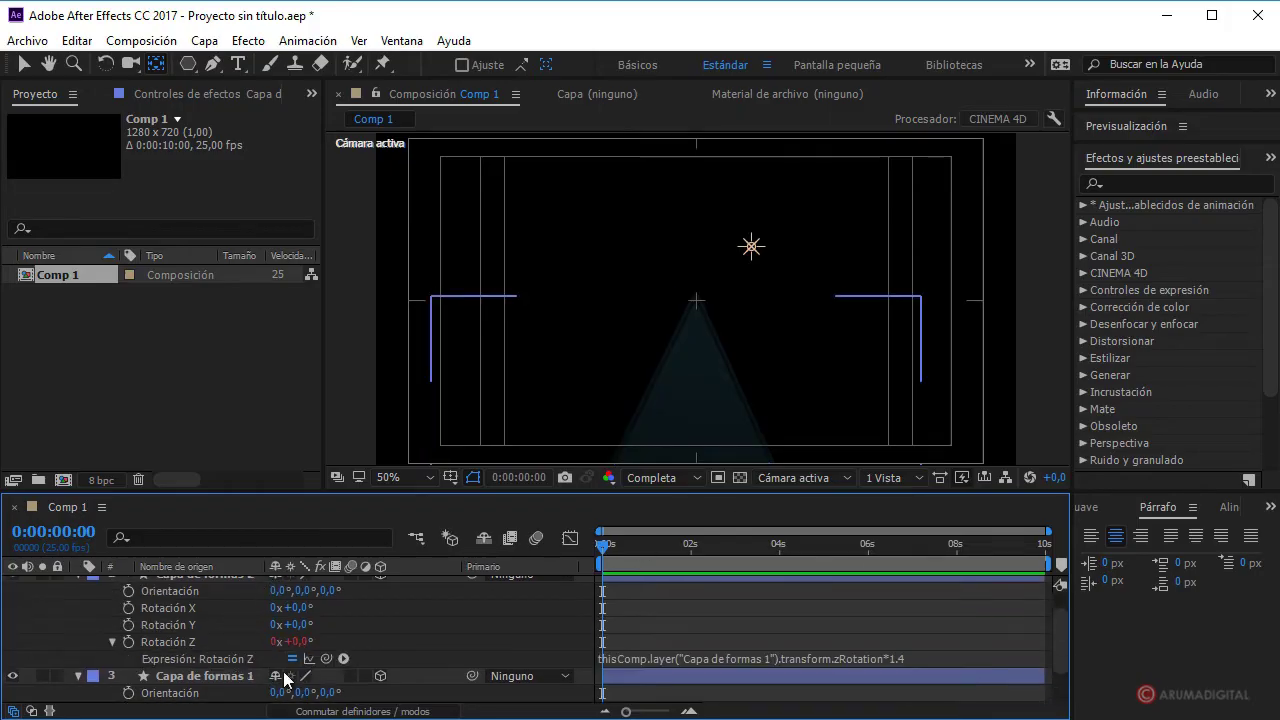
{"action": "scroll", "coordinate": [320, 690], "scroll_direction": "down", "scroll_amount": 1}
{"action": "left_click_drag", "start_coordinate": [296, 692], "coordinate": [321, 692]}
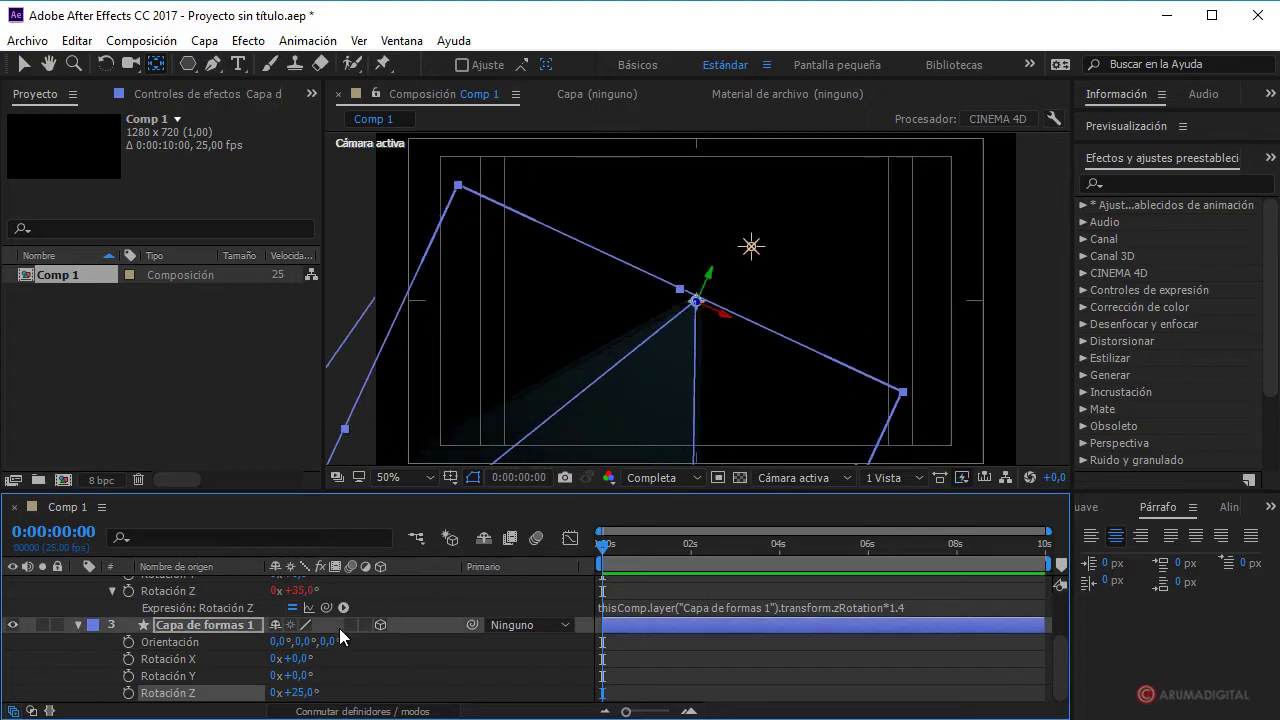
{"action": "scroll", "coordinate": [339, 628], "scroll_direction": "up", "scroll_amount": 3}
{"action": "left_click", "coordinate": [203, 602]}
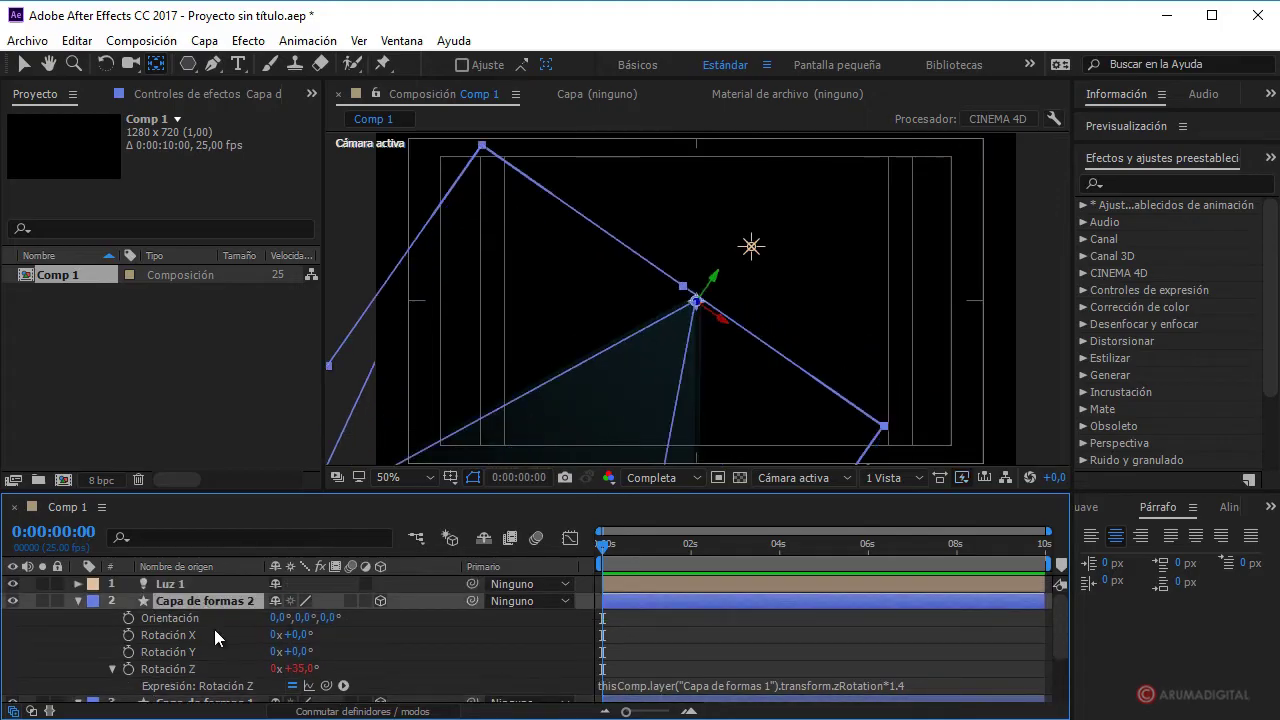
- Set Capa de formas 2's Z position to 20
{"action": "key", "text": "p"}
{"action": "left_click", "coordinate": [342, 619]}
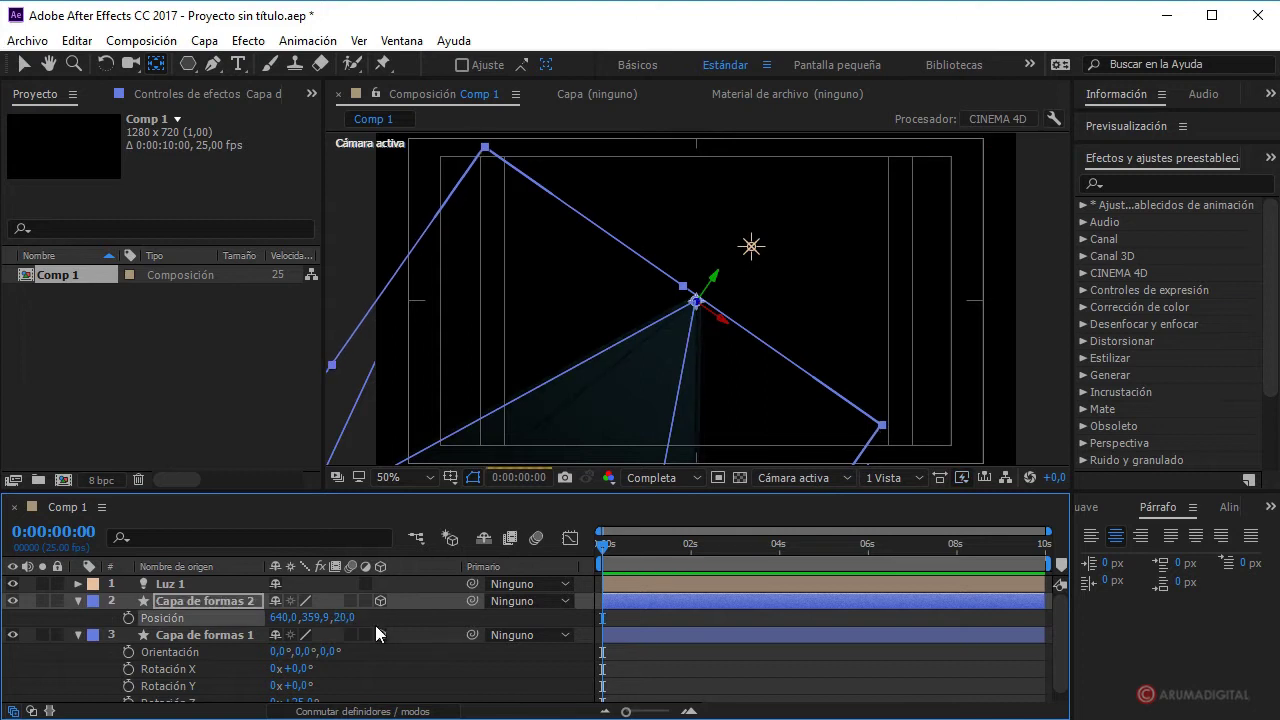
{"action": "key", "text": "Return"}
{"action": "left_click", "coordinate": [79, 601]}
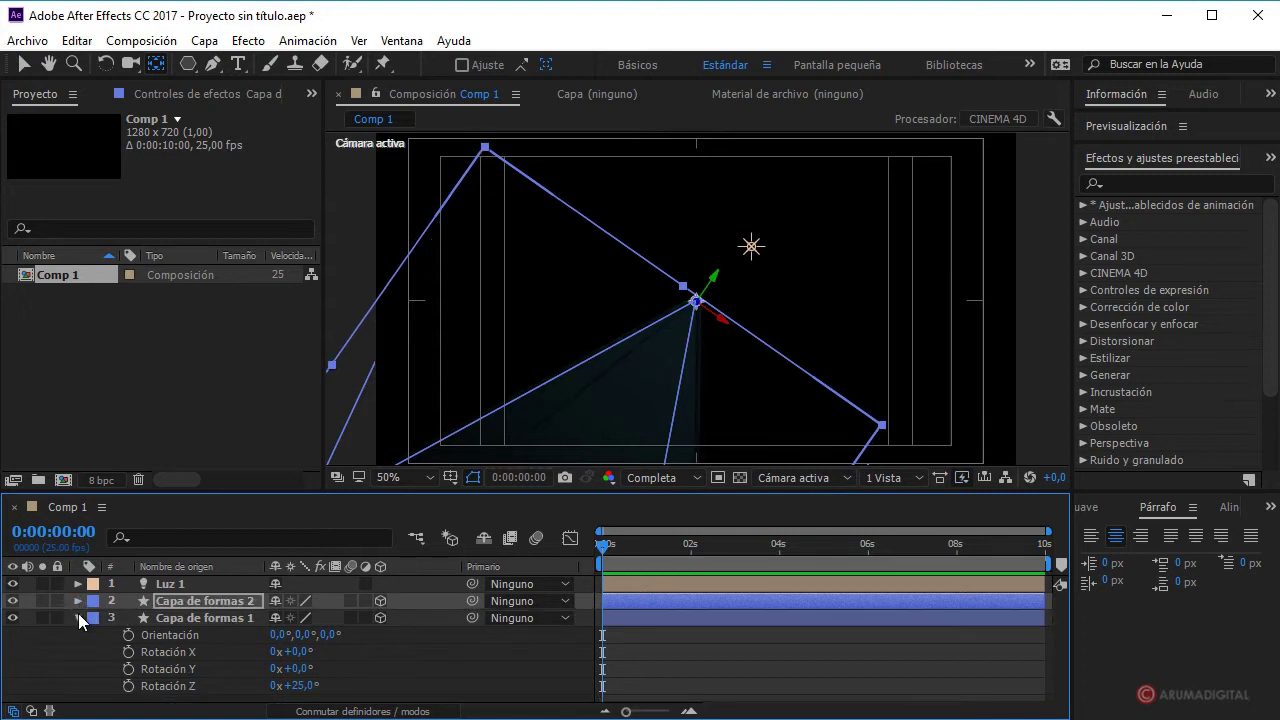
{"action": "left_click", "coordinate": [78, 617]}
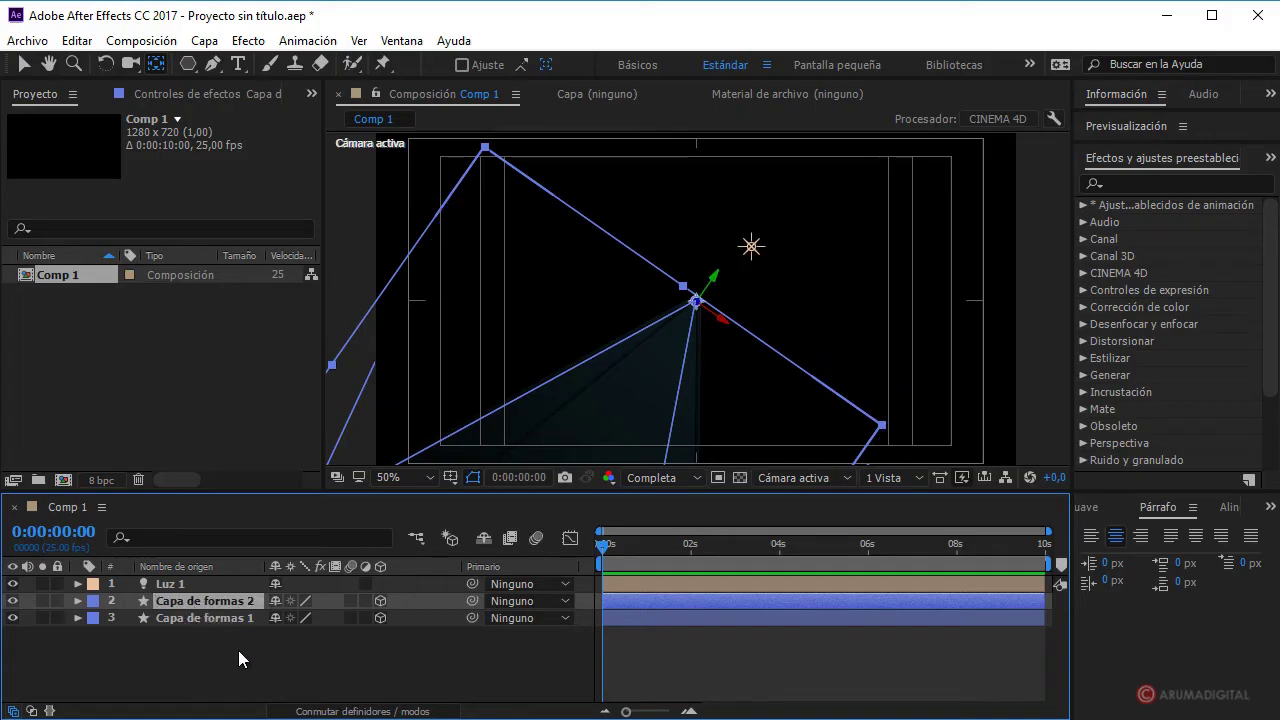
- Duplicate it as Capa de formas 3 and point its Rotación Z expression at layer 2
{"action": "key", "text": "ctrl+d"}
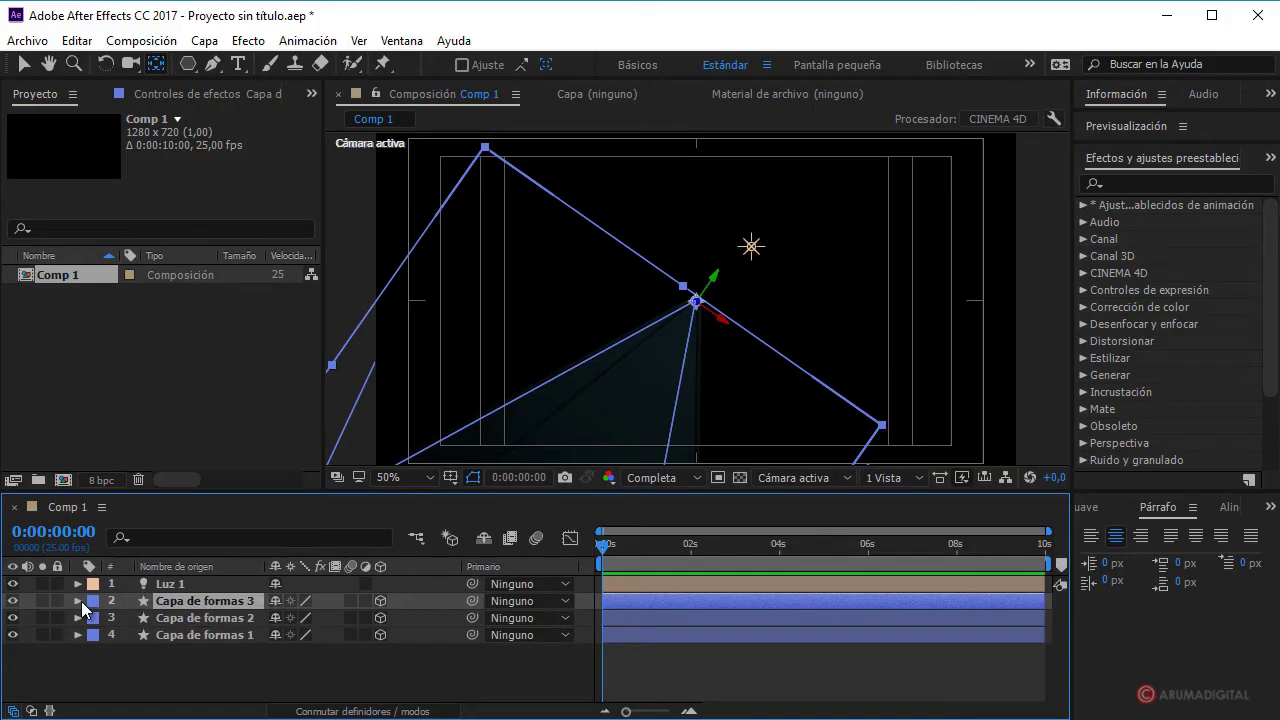
{"action": "left_click", "coordinate": [81, 601]}
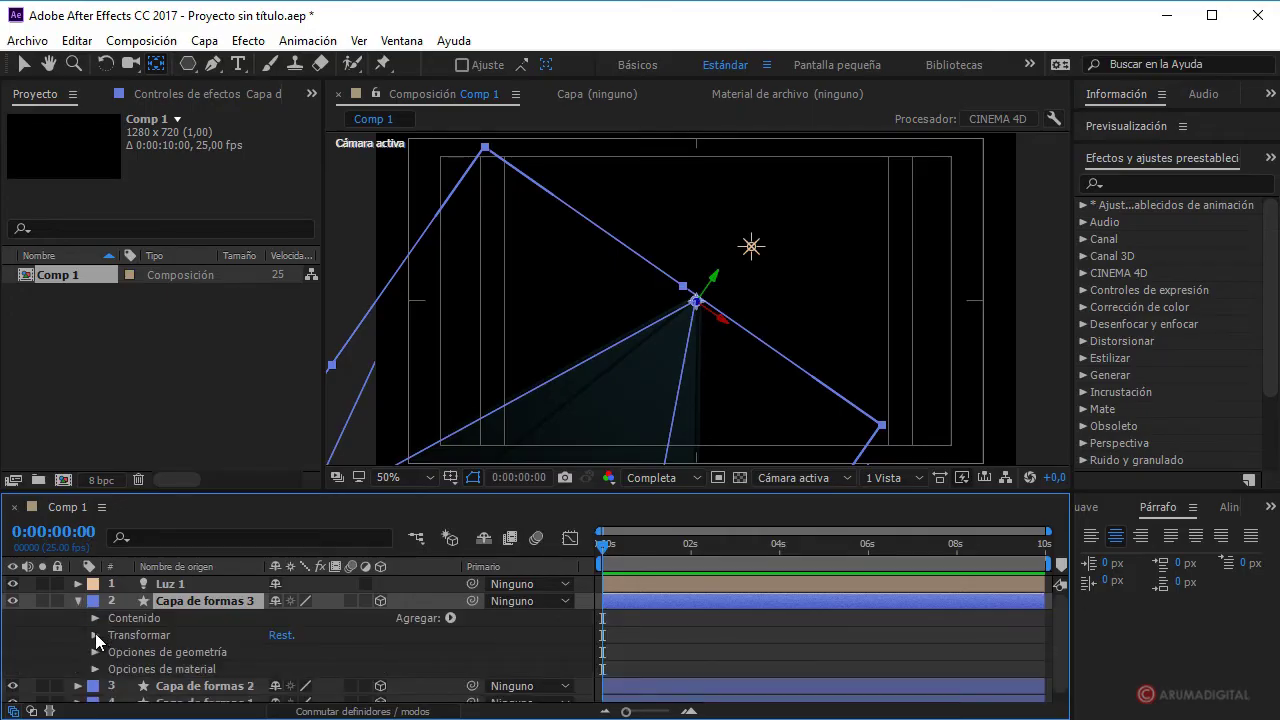
{"action": "left_click", "coordinate": [95, 634]}
{"action": "scroll", "coordinate": [110, 666], "scroll_direction": "down", "scroll_amount": 3}
{"action": "left_click", "coordinate": [111, 652]}
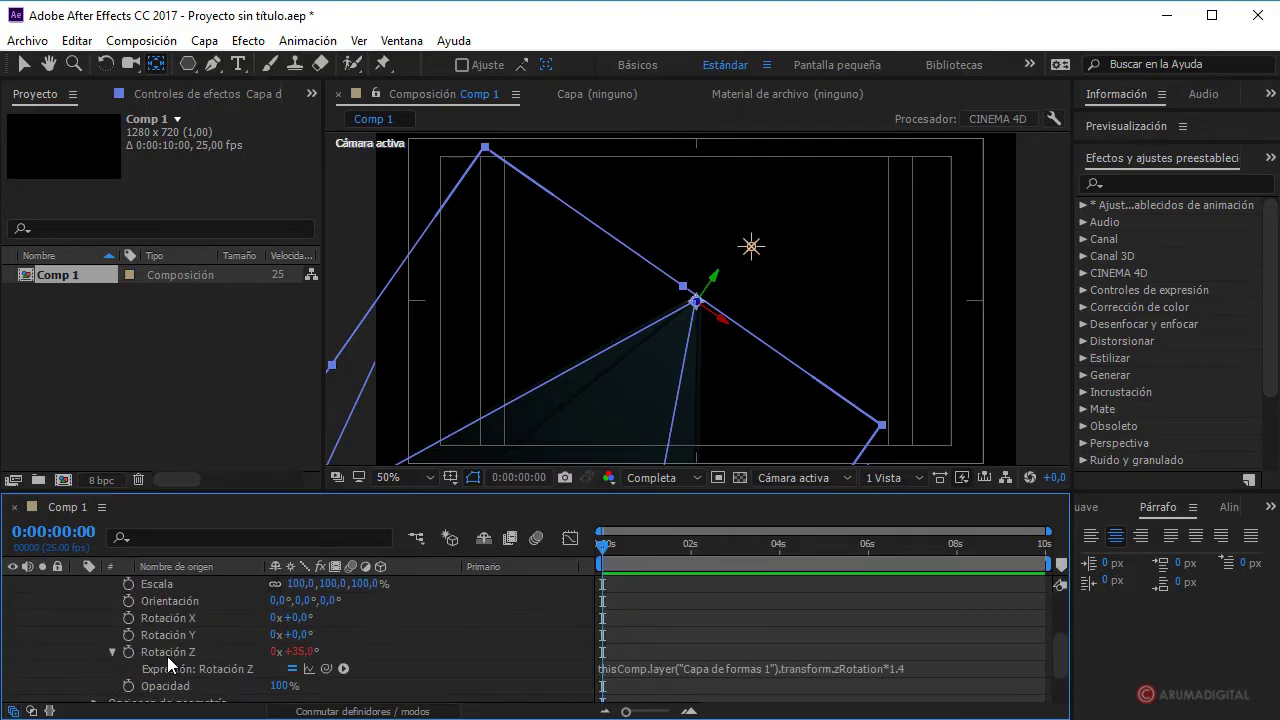
{"action": "scroll", "coordinate": [400, 650], "scroll_direction": "down", "scroll_amount": 2}
{"action": "left_click", "coordinate": [764, 617]}
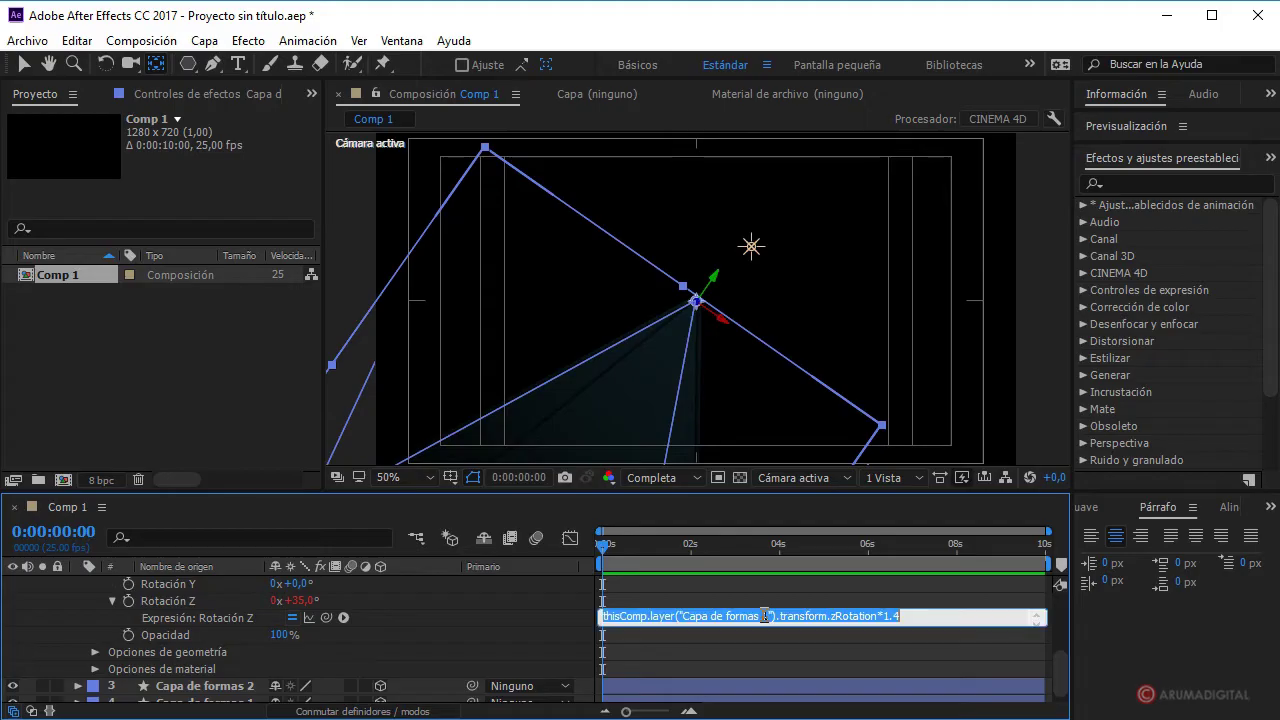
{"action": "left_click", "coordinate": [764, 616]}
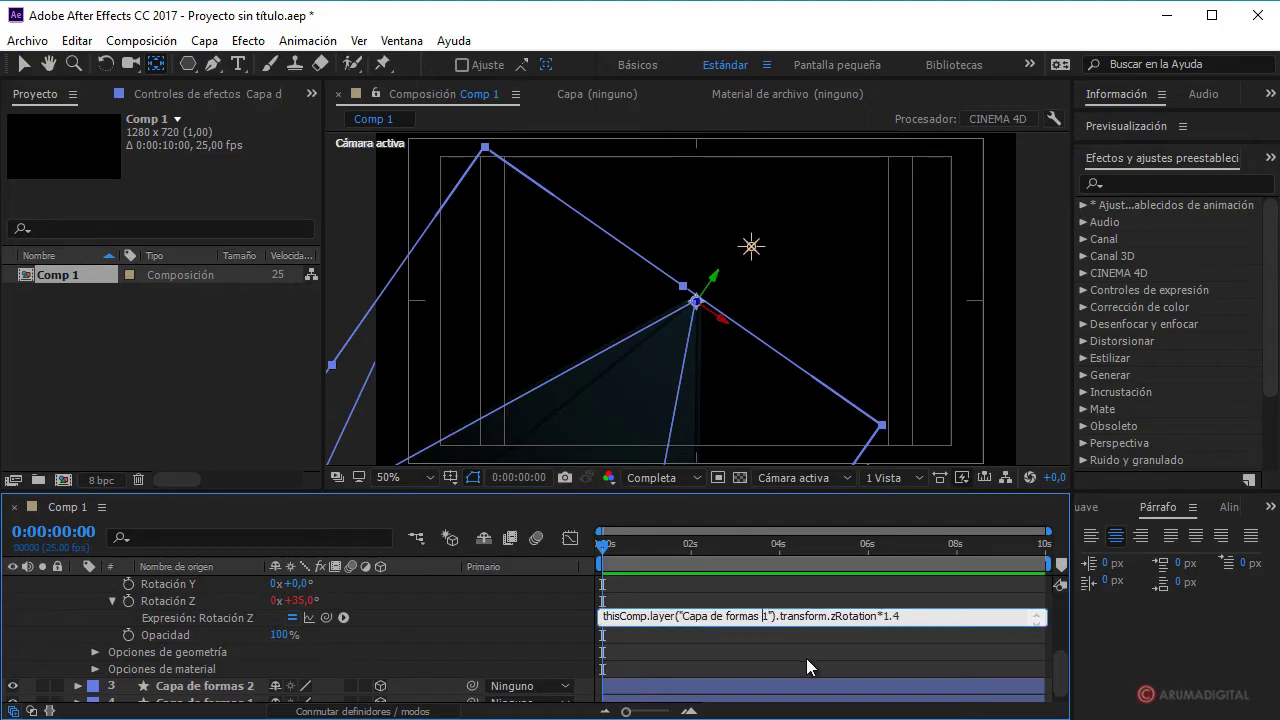
{"action": "key", "text": "Delete"}
{"action": "type", "text": "2"}
{"action": "left_click", "coordinate": [806, 658]}
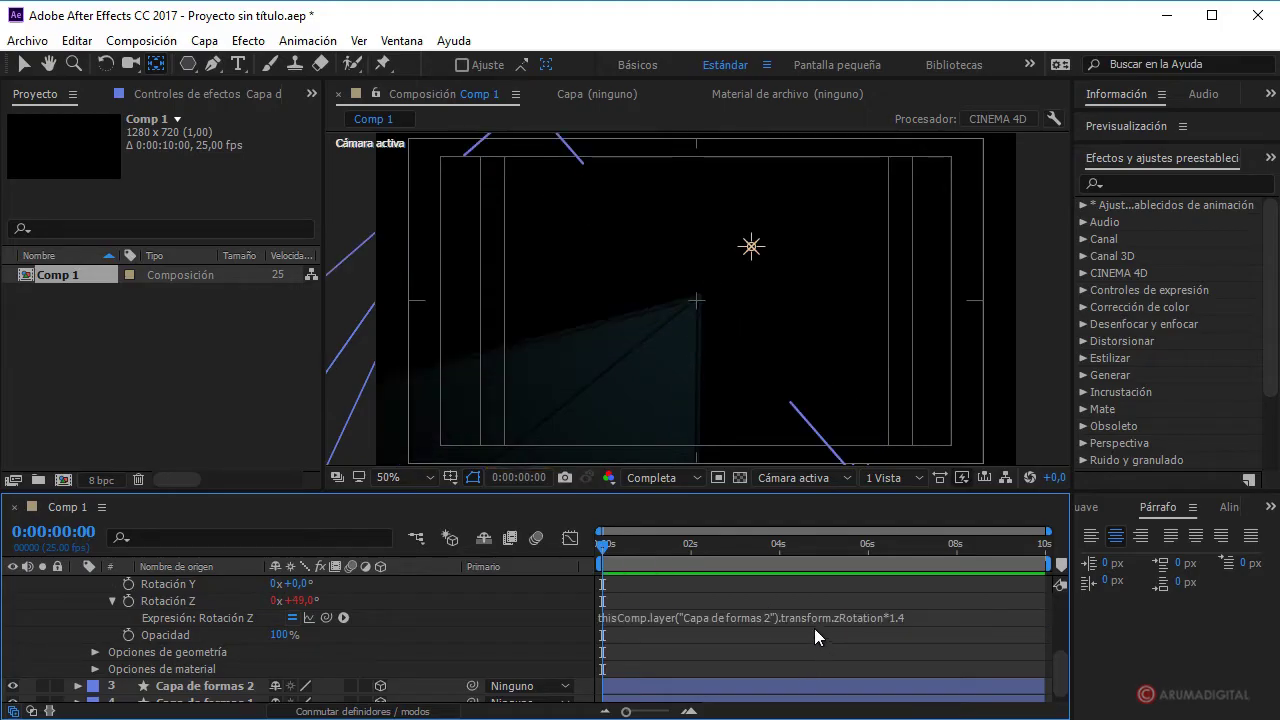
- Start editing Capa de formas 3's Z position
{"action": "scroll", "coordinate": [323, 618], "scroll_direction": "up", "scroll_amount": 5}
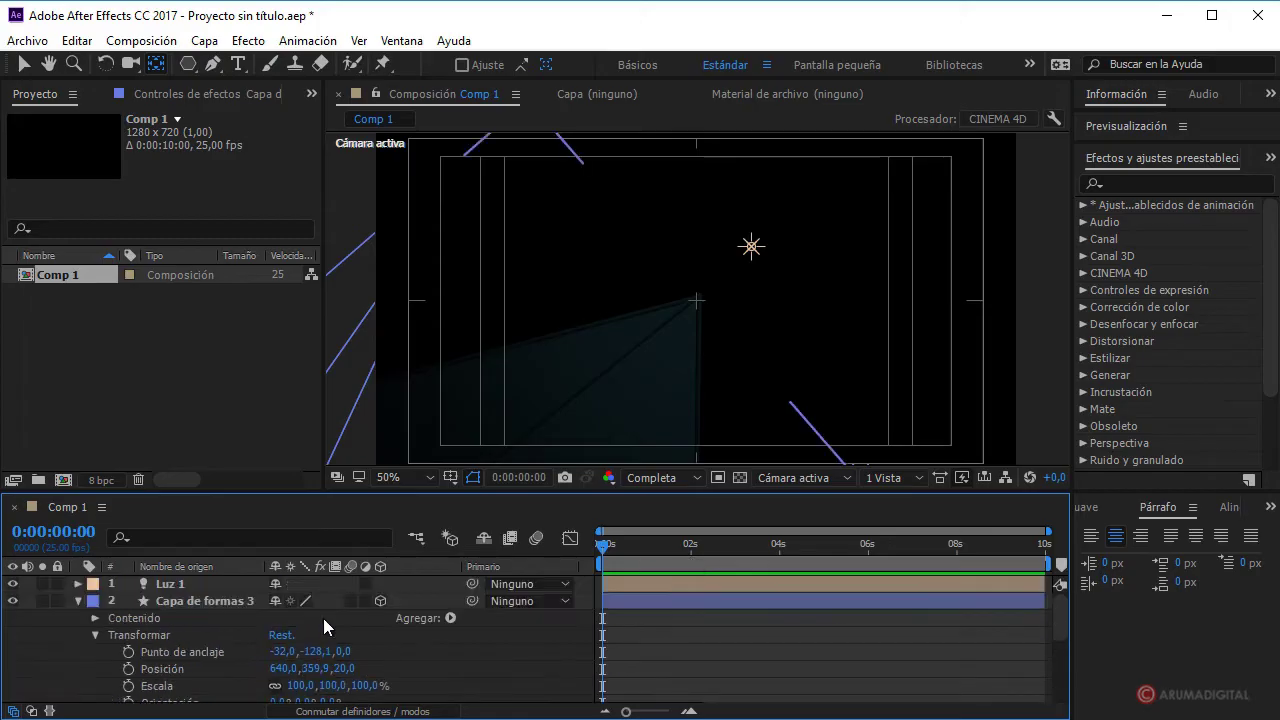
{"action": "left_click", "coordinate": [211, 603]}
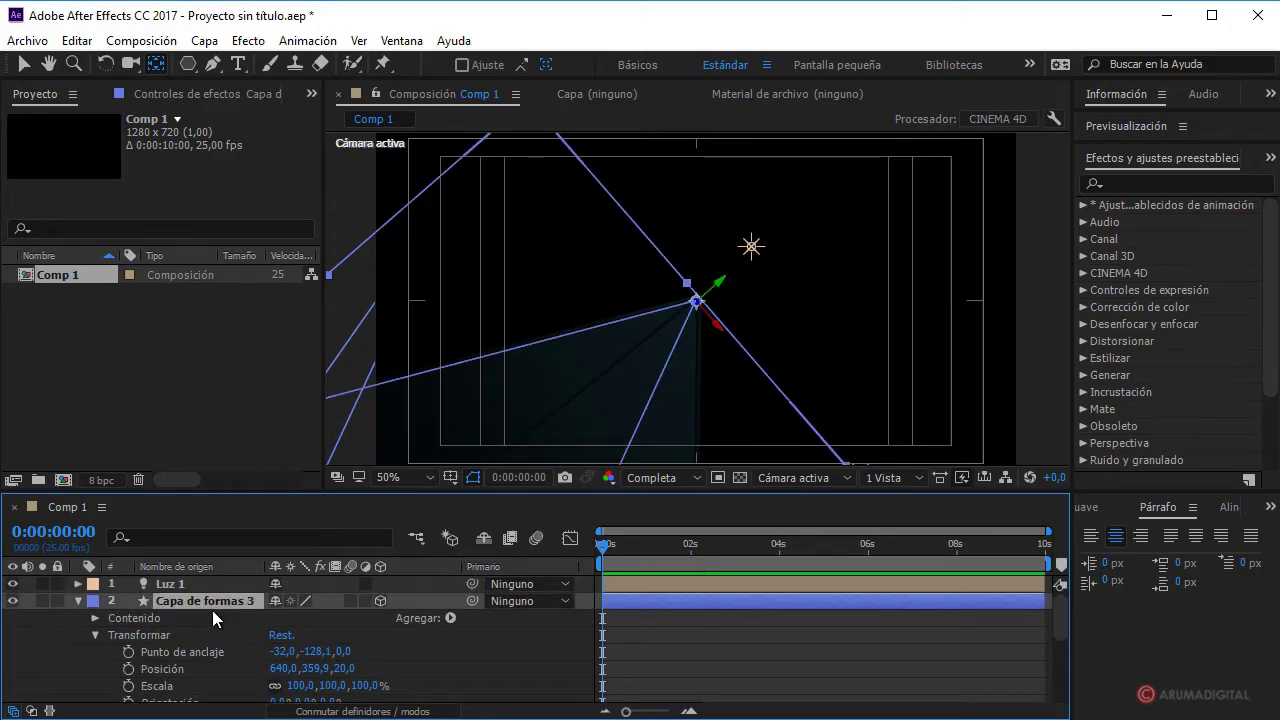
{"action": "key", "text": "p"}
{"action": "left_click", "coordinate": [345, 617]}
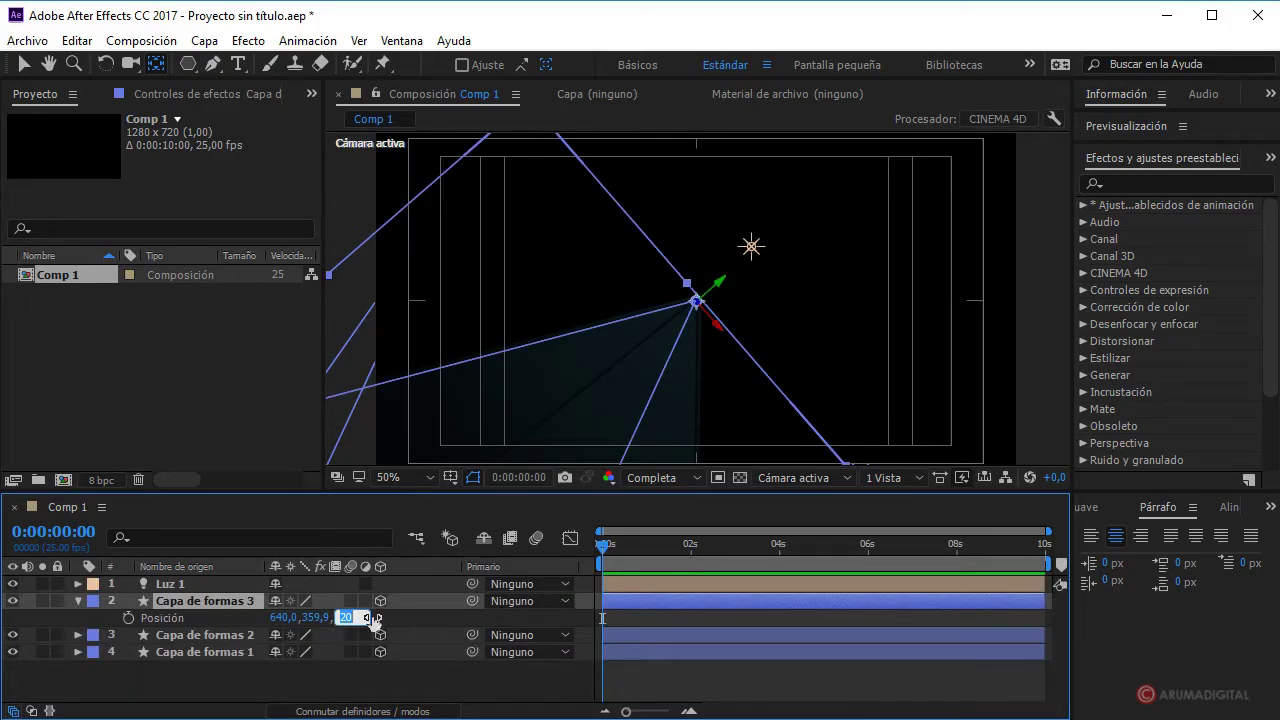
{"action": "type", "text": "40"}
- Commit Capa de formas 3's Z position of 40 and fold its Posición row closed
{"action": "left_click", "coordinate": [395, 625]}
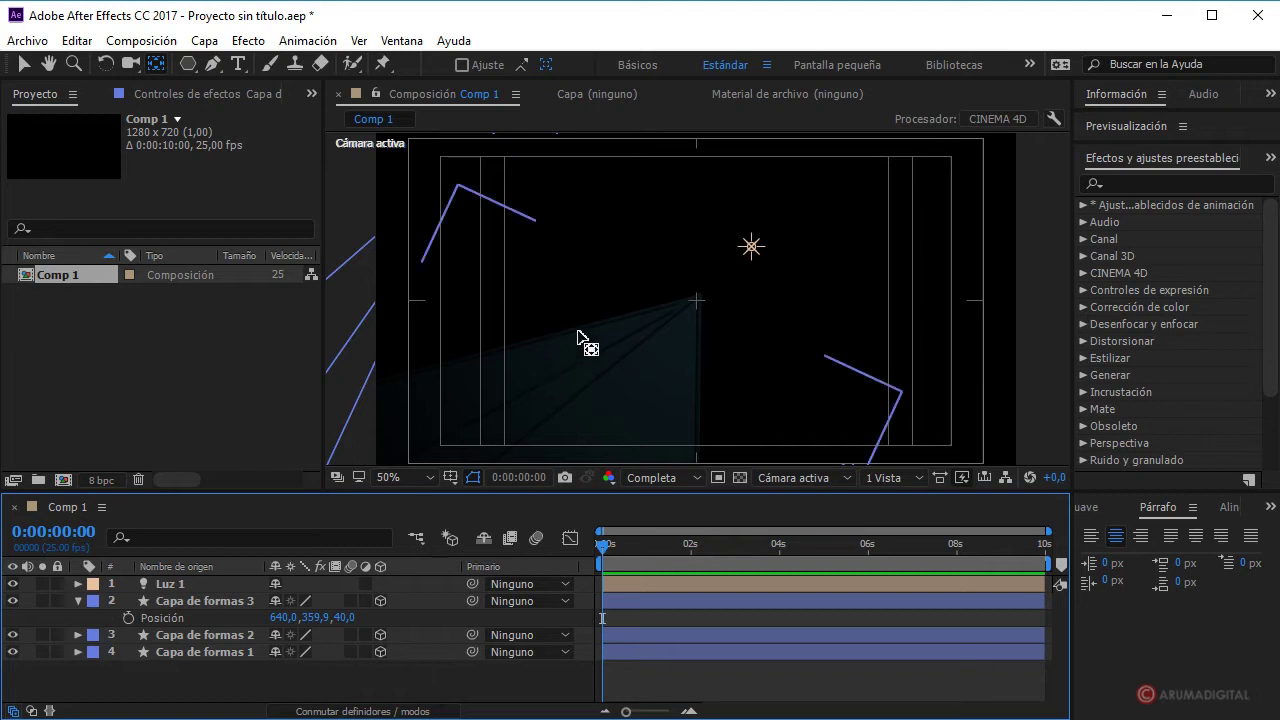
{"action": "key", "text": "comma"}
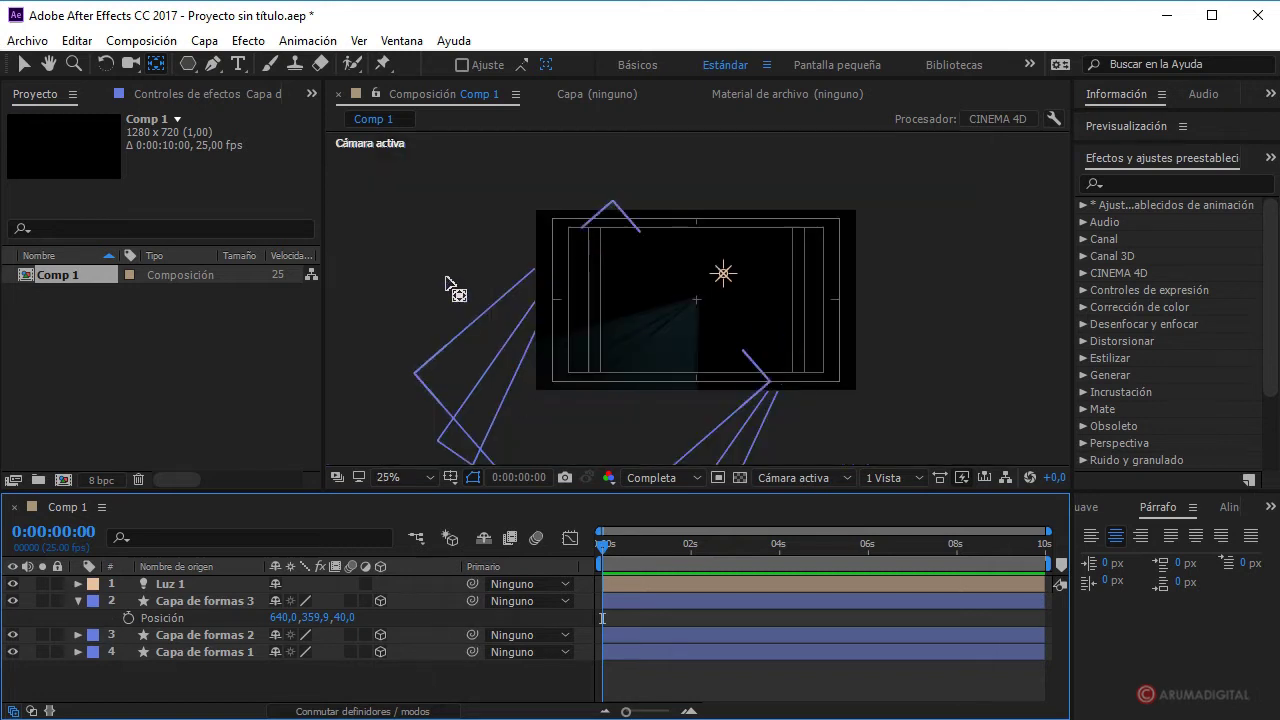
{"action": "key", "text": "slash"}
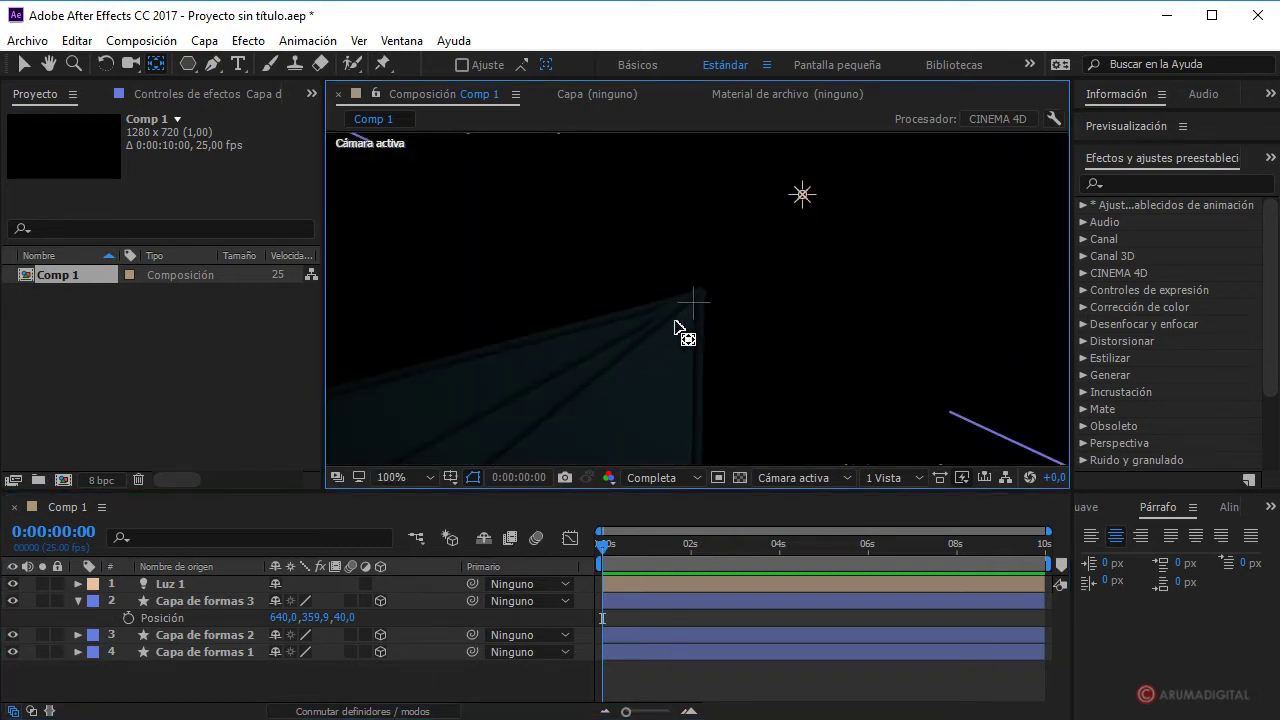
{"action": "key", "text": "comma"}
{"action": "key", "text": "comma"}
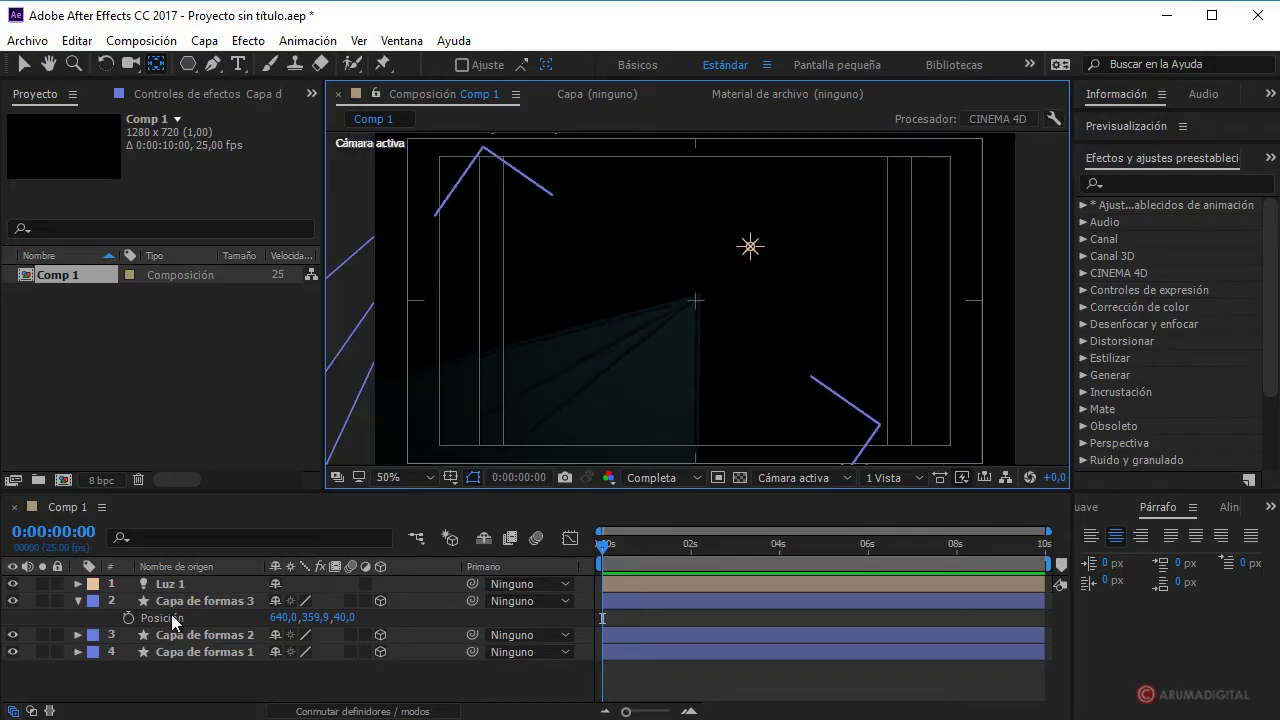
{"action": "left_click", "coordinate": [177, 602]}
{"action": "left_click", "coordinate": [78, 602]}
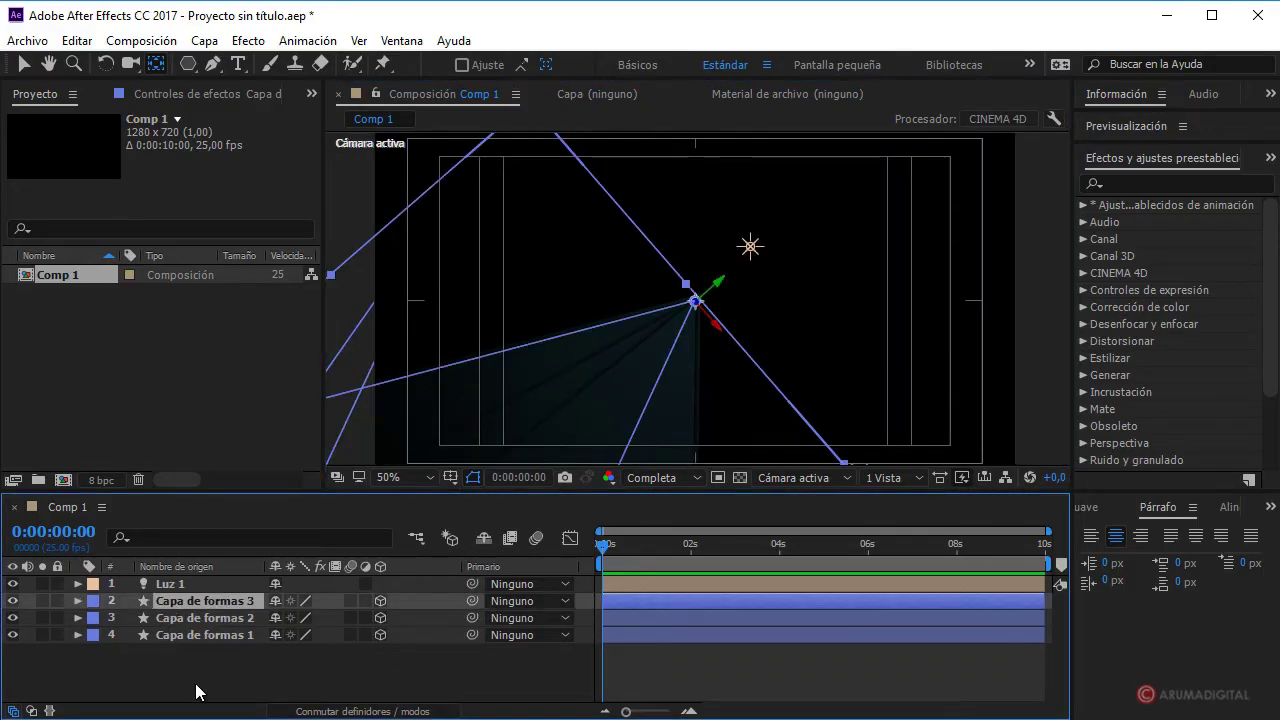
- Duplicate into Capa de formas 4 and point its Rotación Z expression at layer 3
{"action": "key", "text": "ctrl+d"}
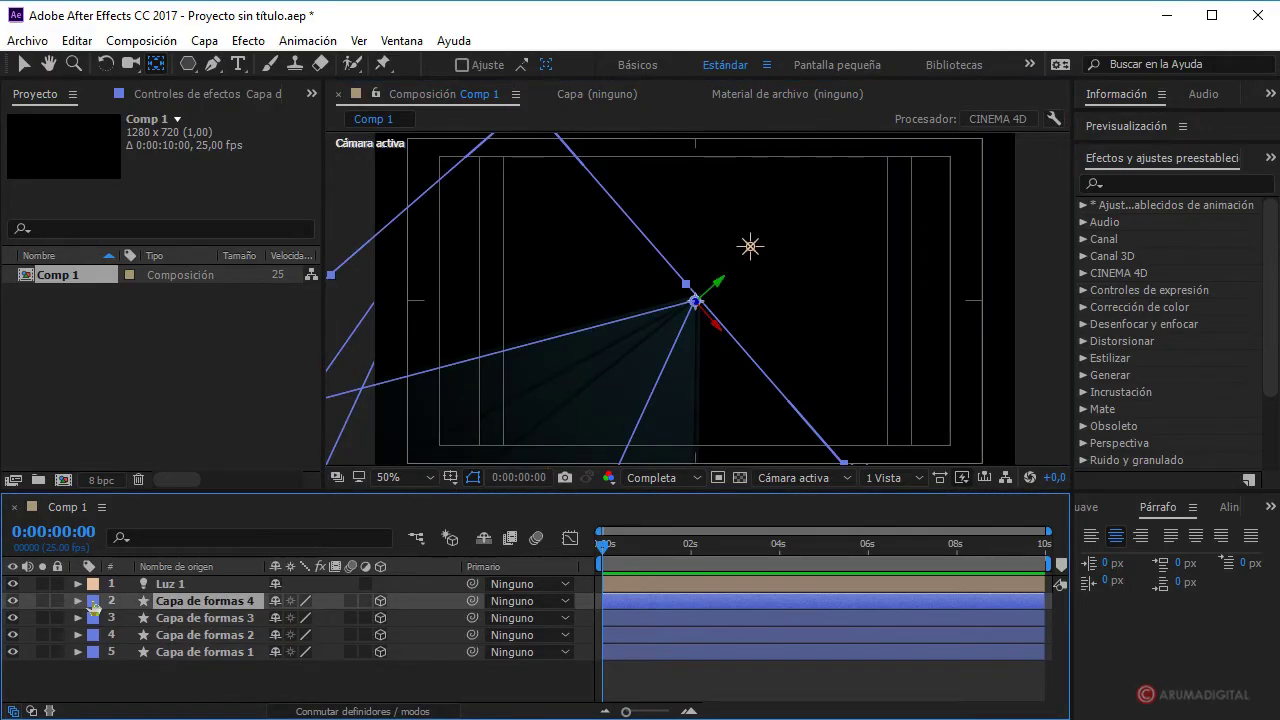
{"action": "key", "text": "r"}
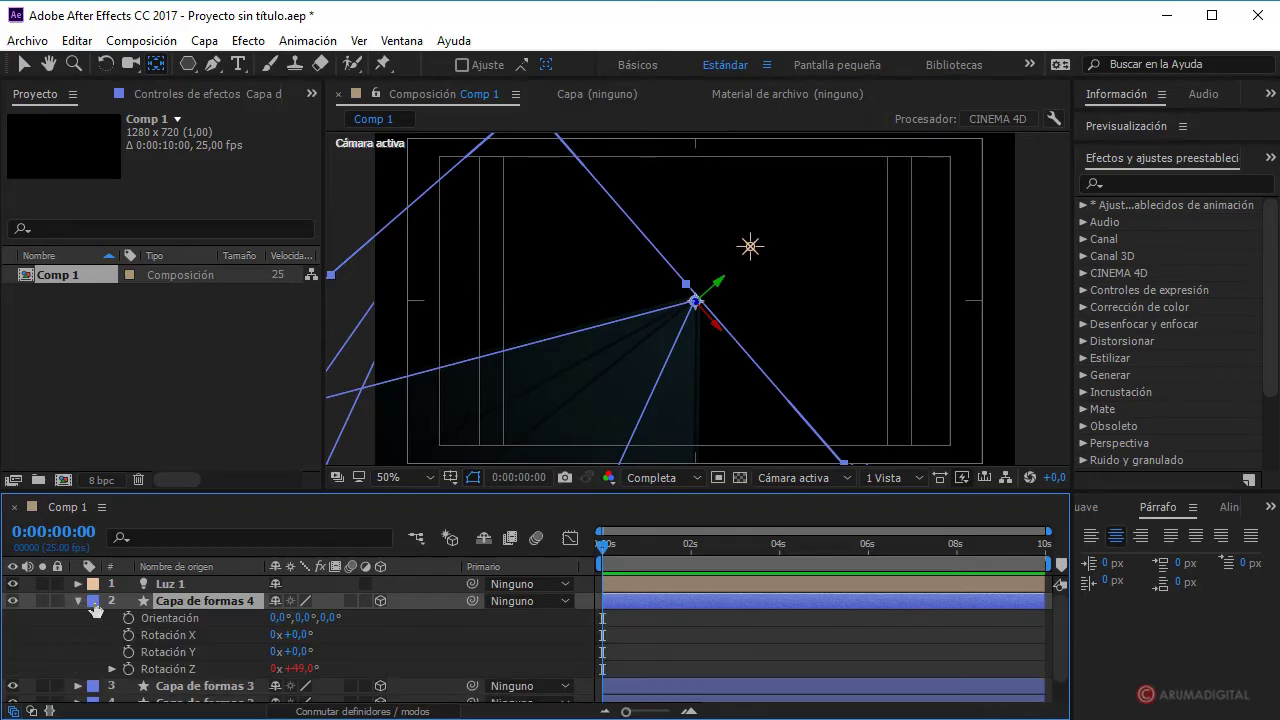
{"action": "left_click", "coordinate": [113, 669]}
{"action": "left_click", "coordinate": [765, 684]}
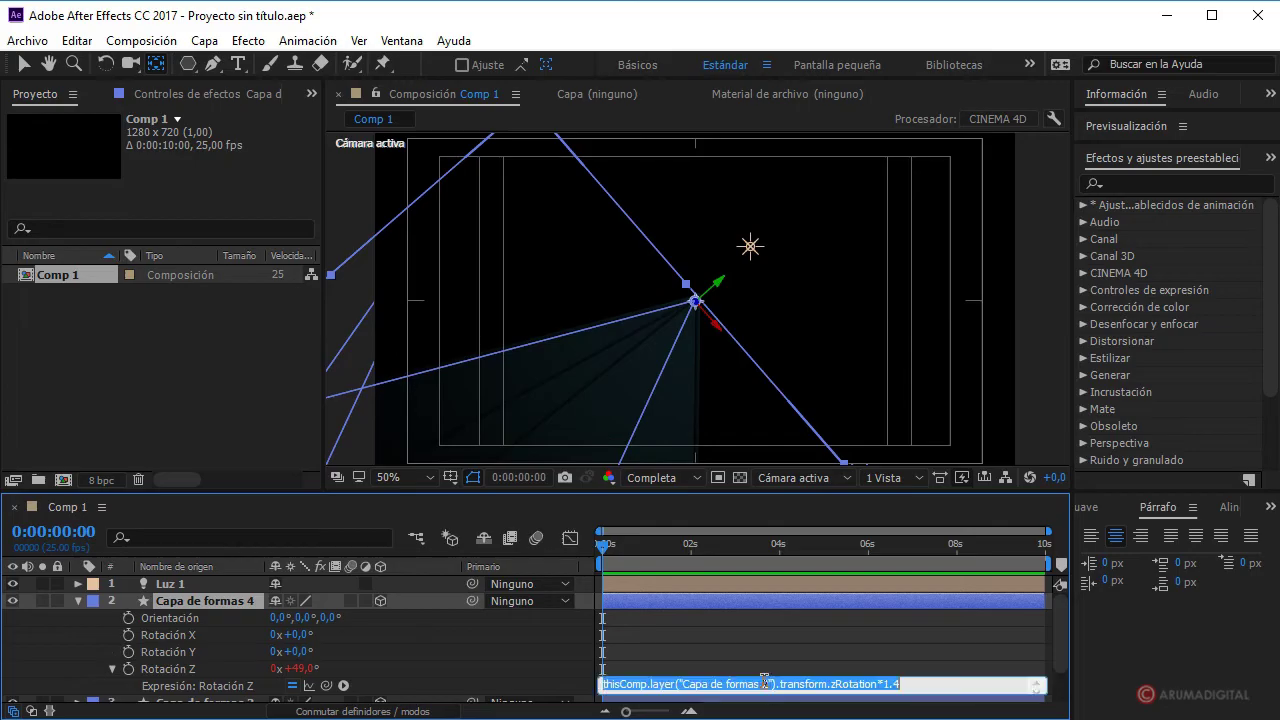
{"action": "left_click", "coordinate": [765, 684]}
{"action": "key", "text": "BackSpace"}
{"action": "type", "text": "3"}
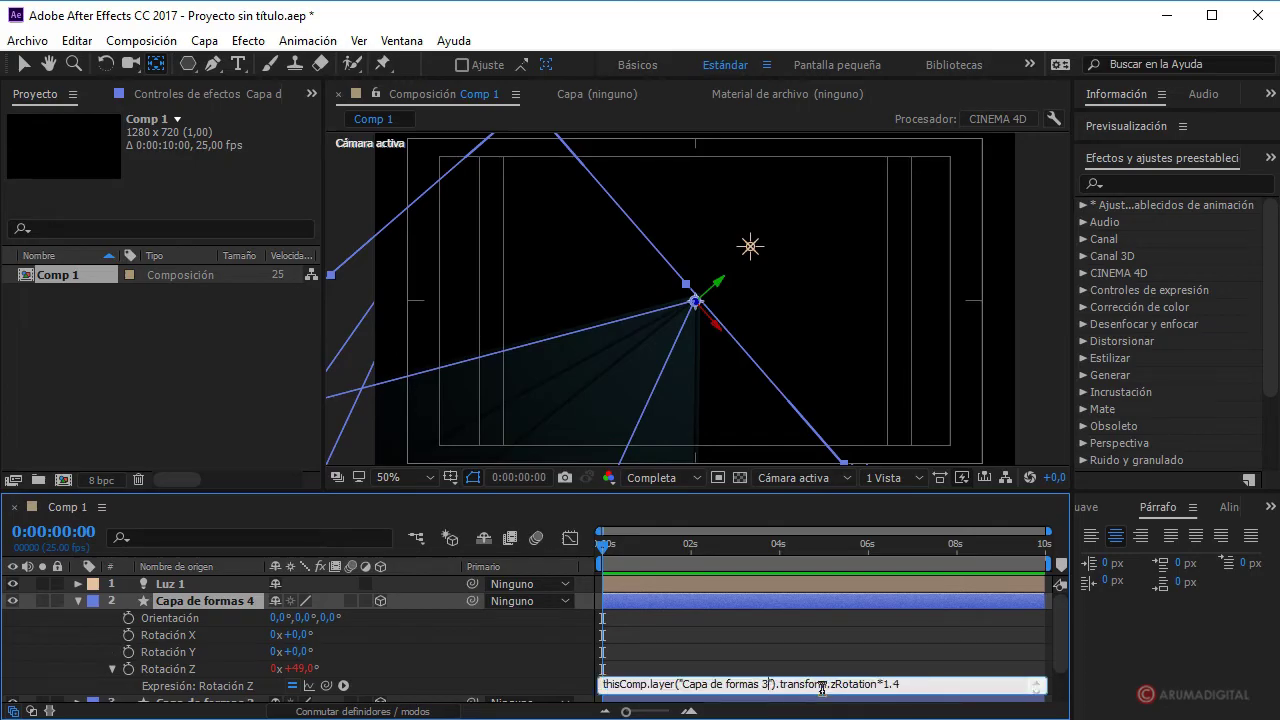
{"action": "left_click", "coordinate": [822, 648]}
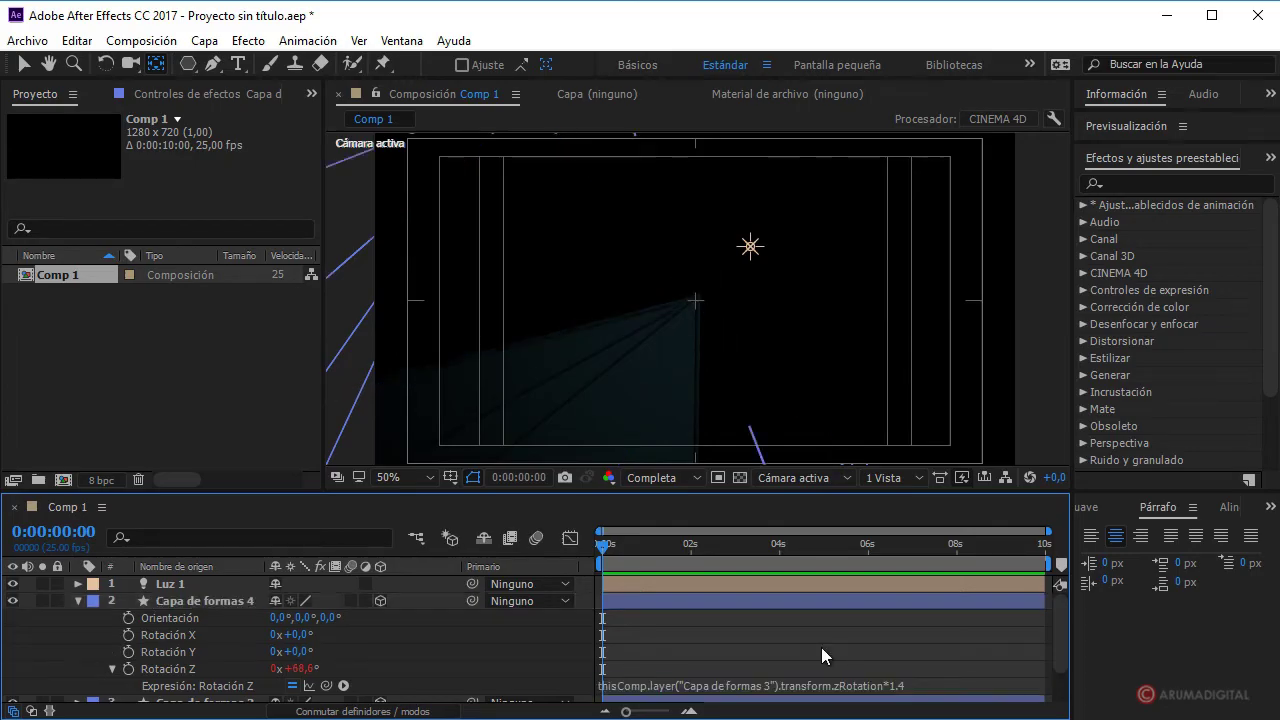
{"action": "left_click", "coordinate": [78, 600]}
- Duplicate into Capa de formas 5 and set Capa de formas 4's Z position to 30
{"action": "left_click", "coordinate": [167, 604]}
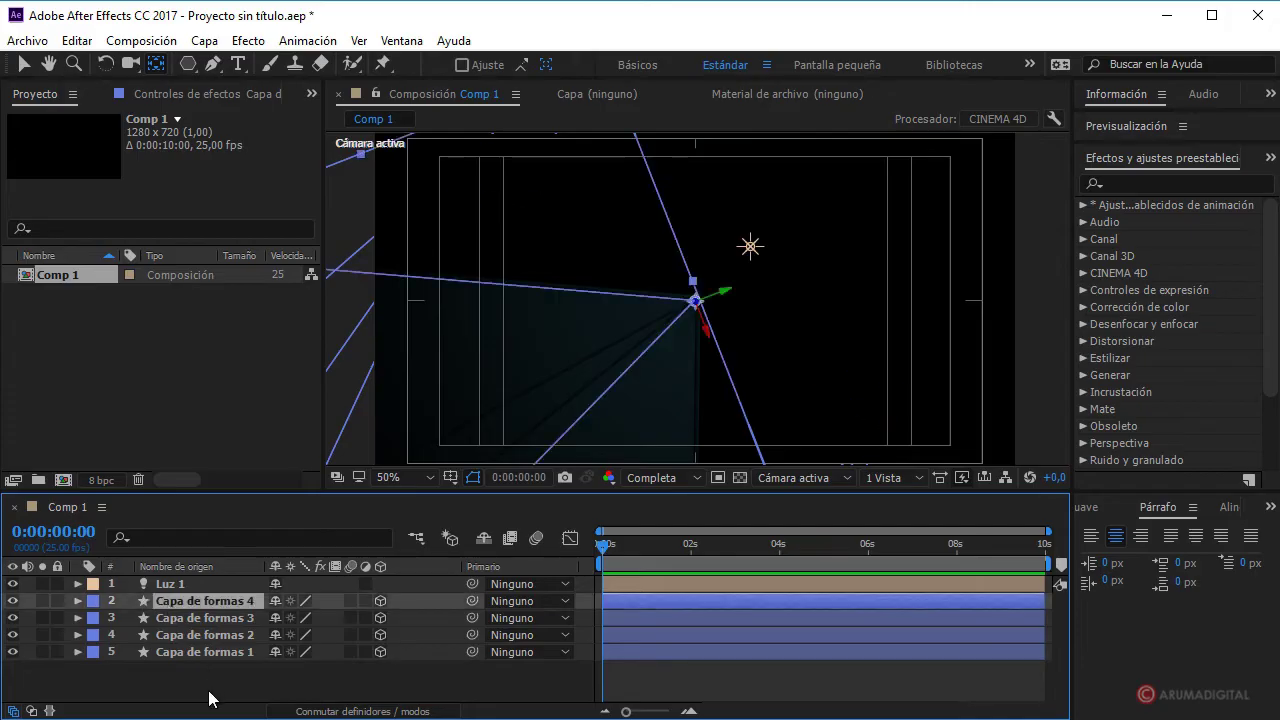
{"action": "key", "text": "ctrl+d"}
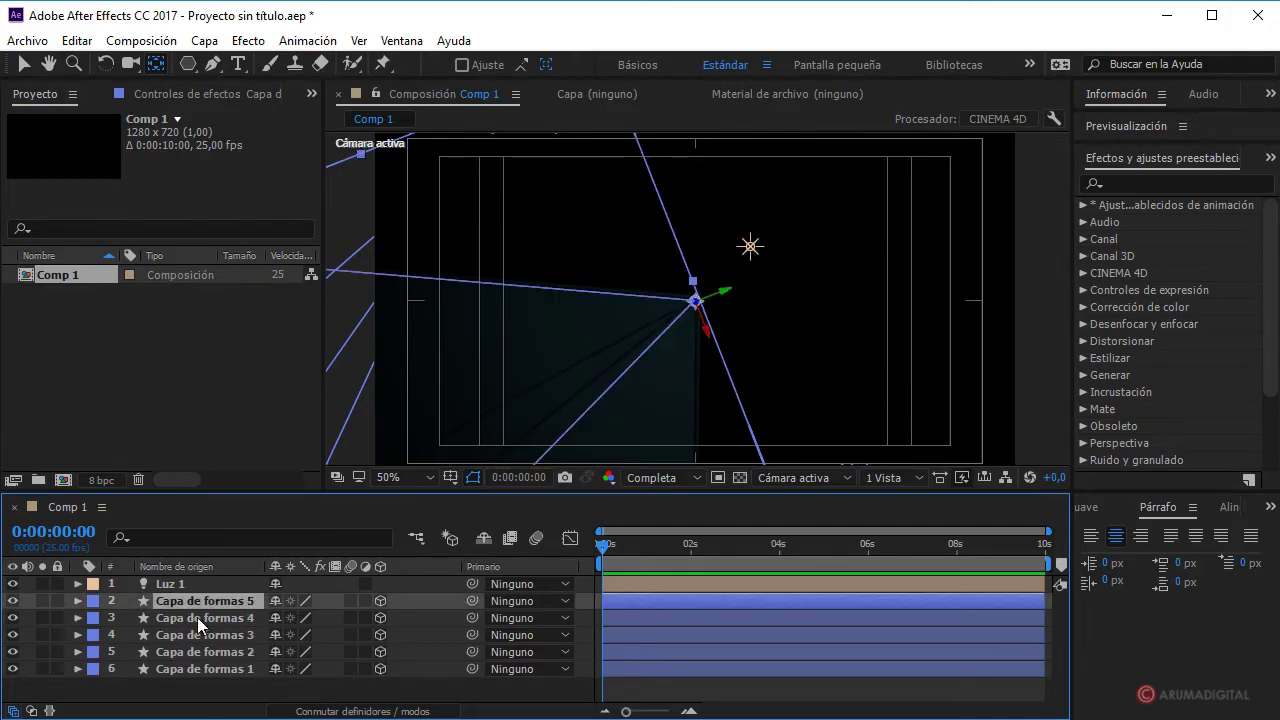
{"action": "left_click", "coordinate": [205, 617]}
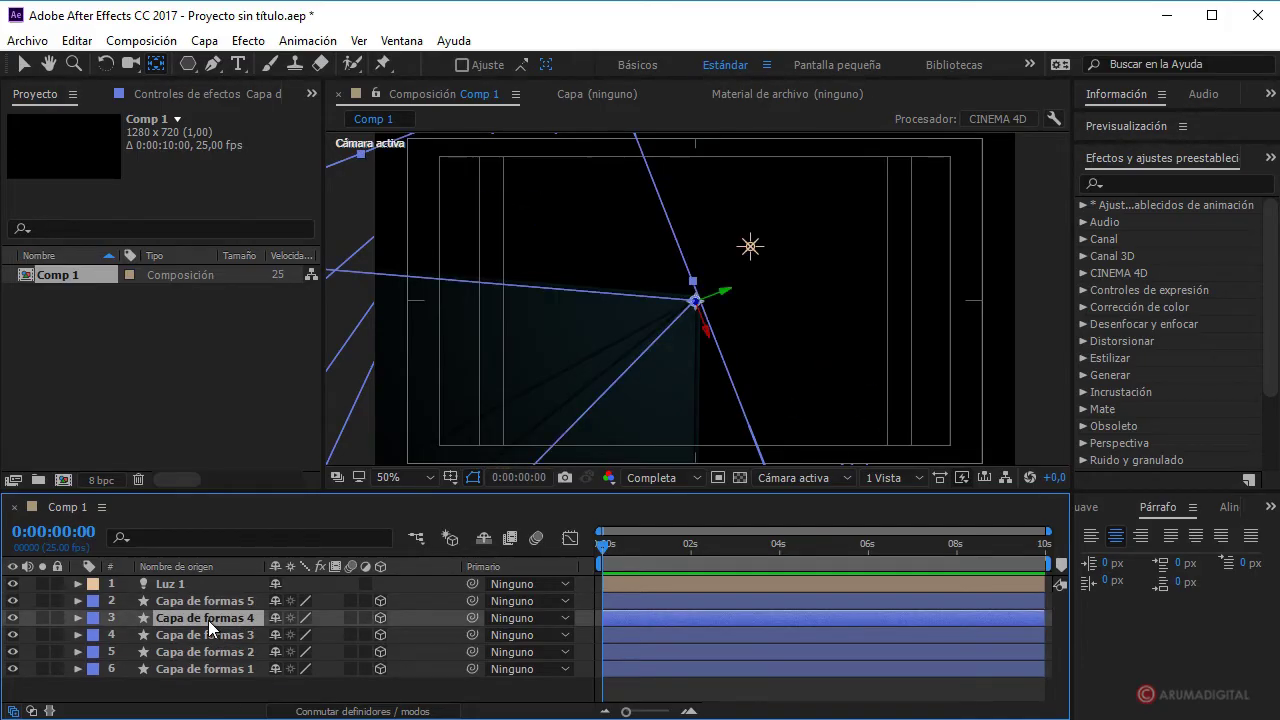
{"action": "key", "text": "p"}
{"action": "left_click", "coordinate": [343, 634]}
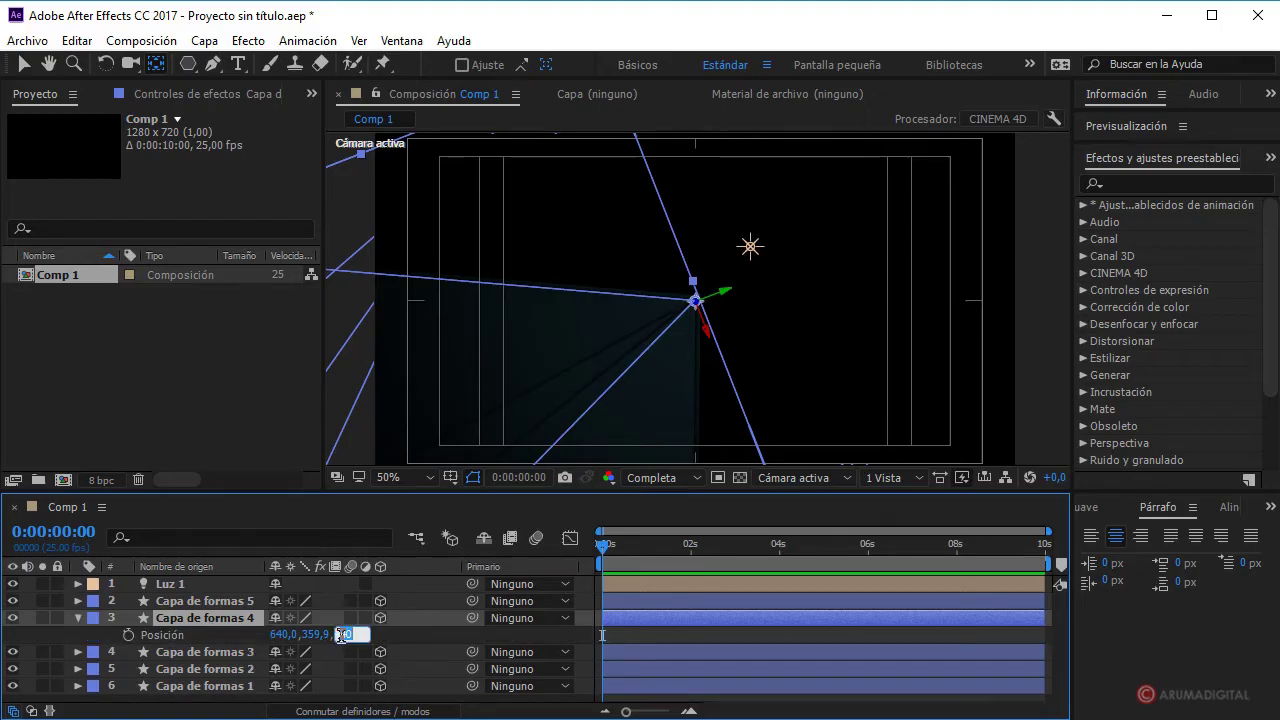
{"action": "type", "text": "30"}
{"action": "key", "text": "Return"}
{"action": "left_click", "coordinate": [79, 617]}
- Set Capa de formas 5's Z position to 80
{"action": "left_click", "coordinate": [197, 600]}
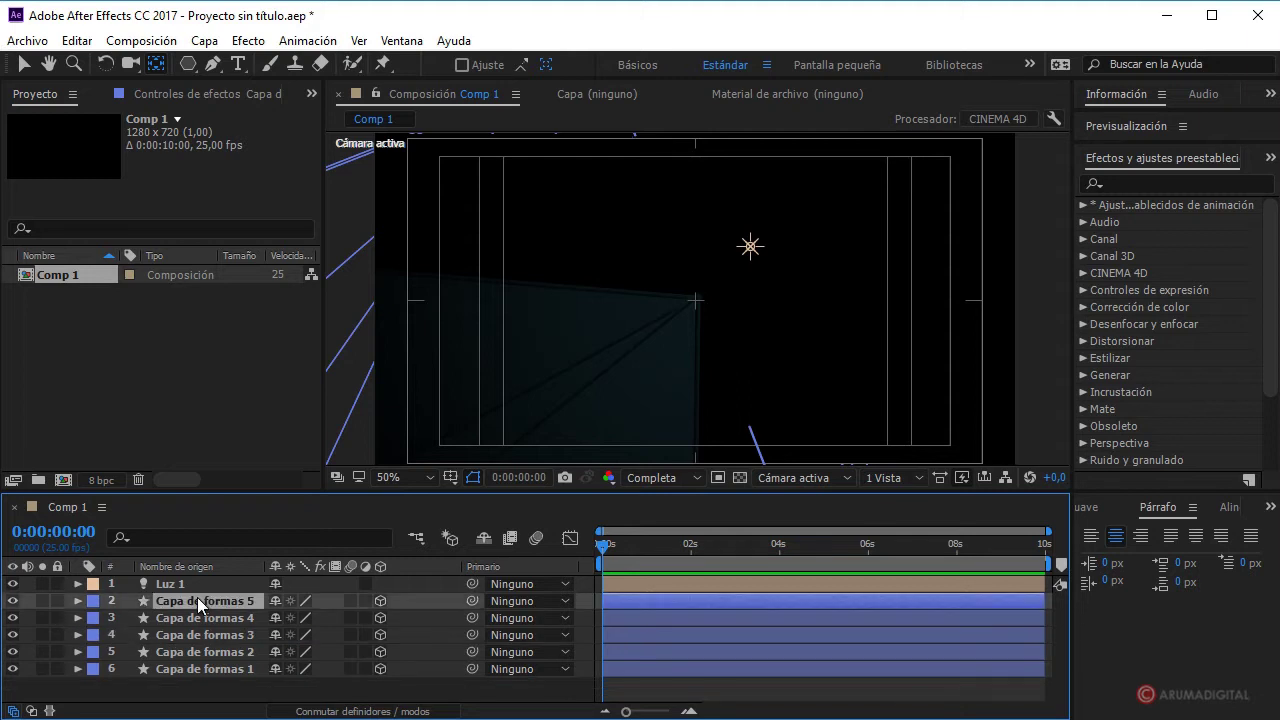
{"action": "key", "text": "p"}
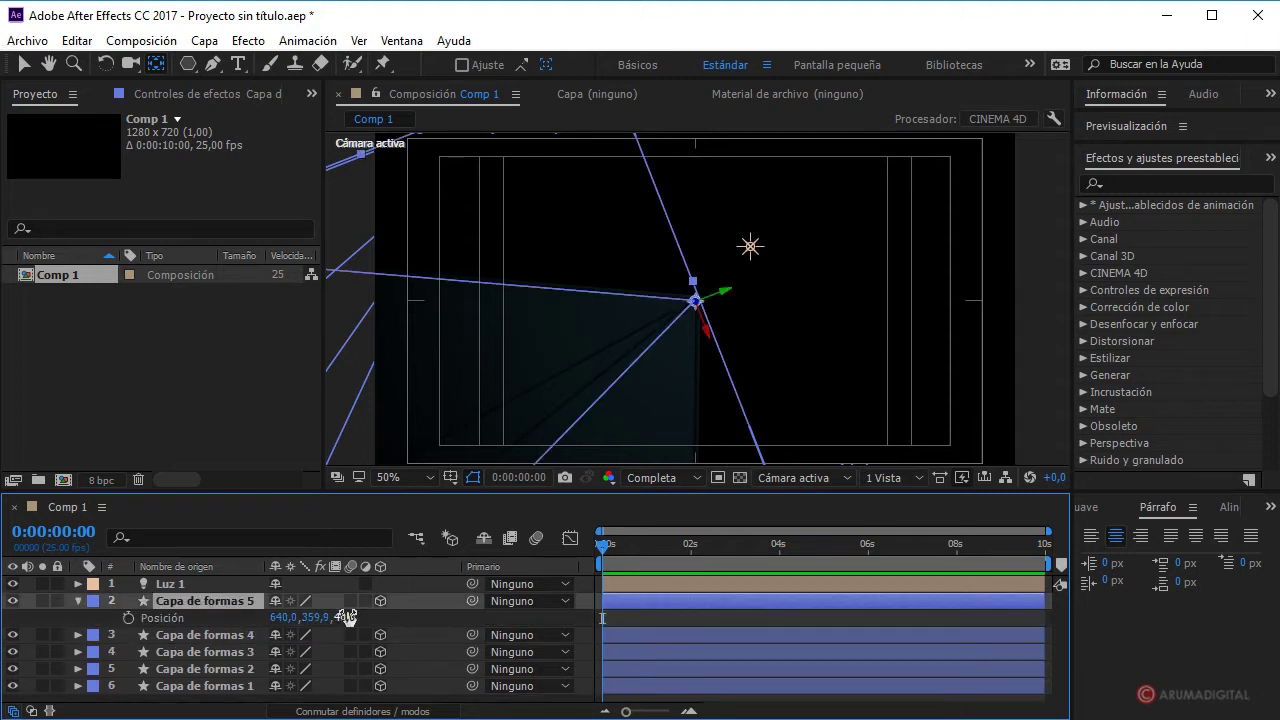
{"action": "left_click", "coordinate": [346, 617]}
{"action": "type", "text": "80"}
{"action": "left_click", "coordinate": [405, 622]}
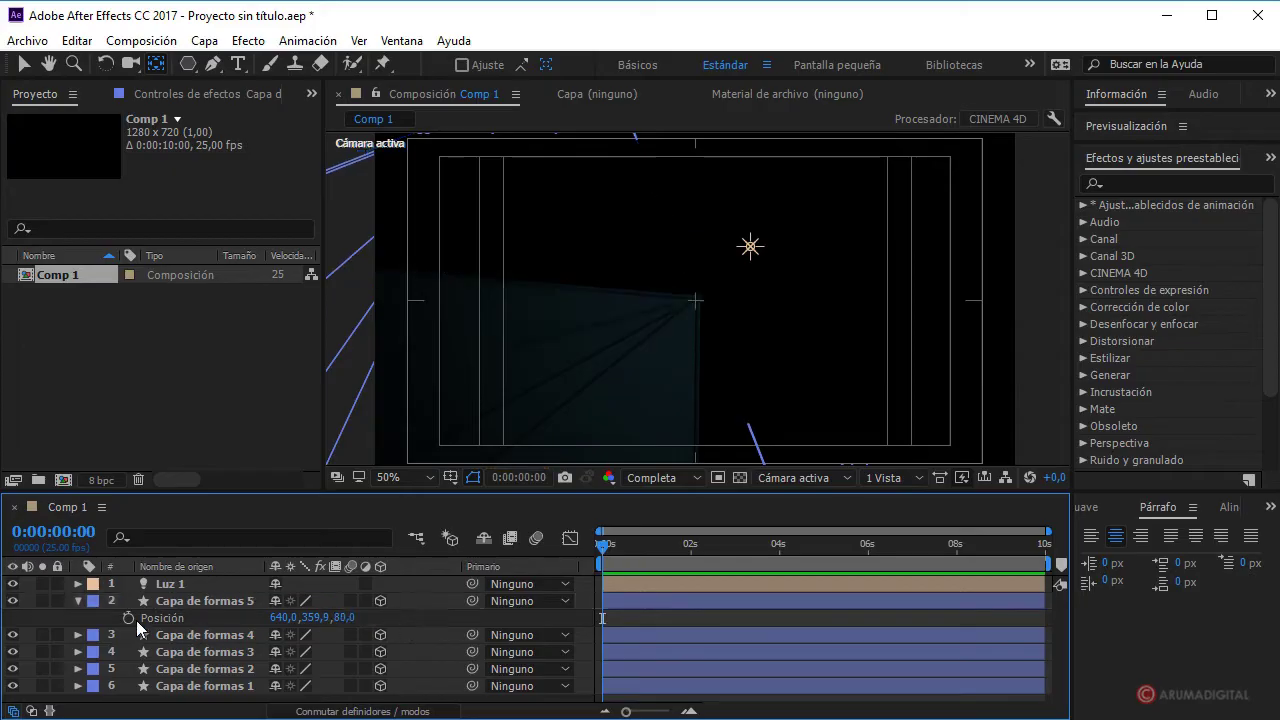
- Point Capa de formas 5's Rotación Z expression at layer 4 and zoom out to 25%
{"action": "left_click", "coordinate": [159, 600]}
{"action": "key", "text": "r"}
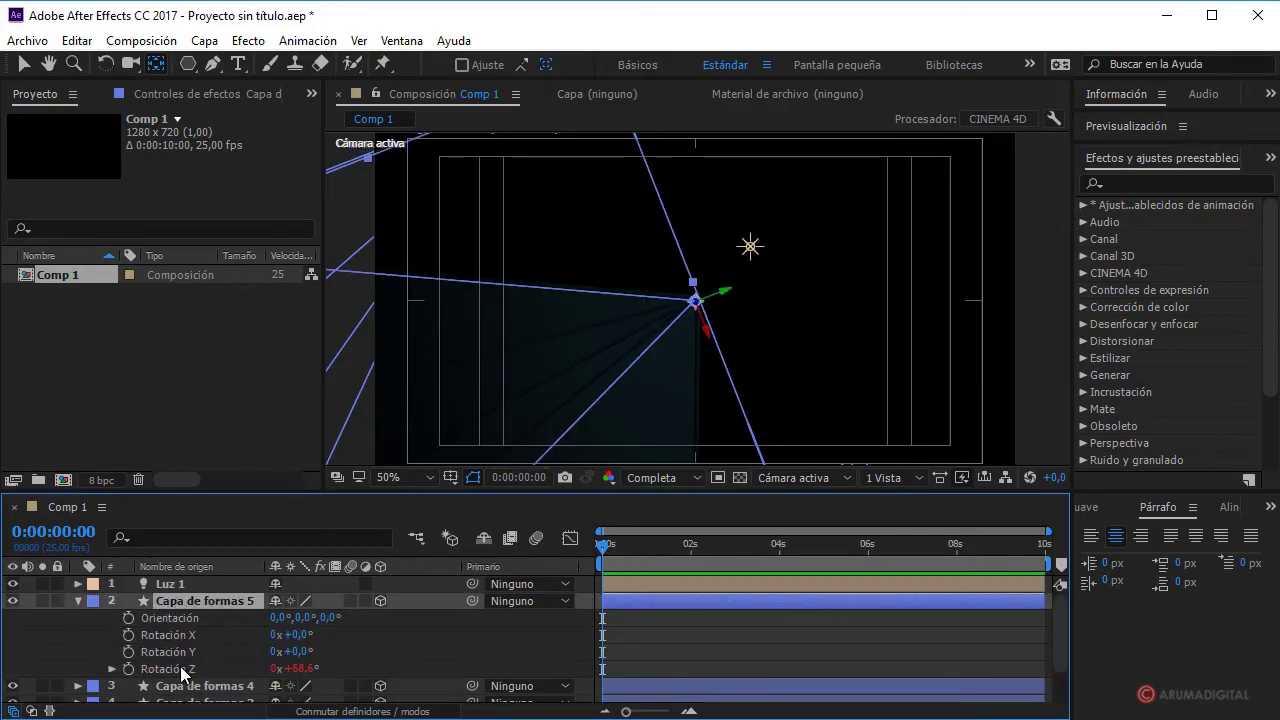
{"action": "left_click", "coordinate": [112, 668]}
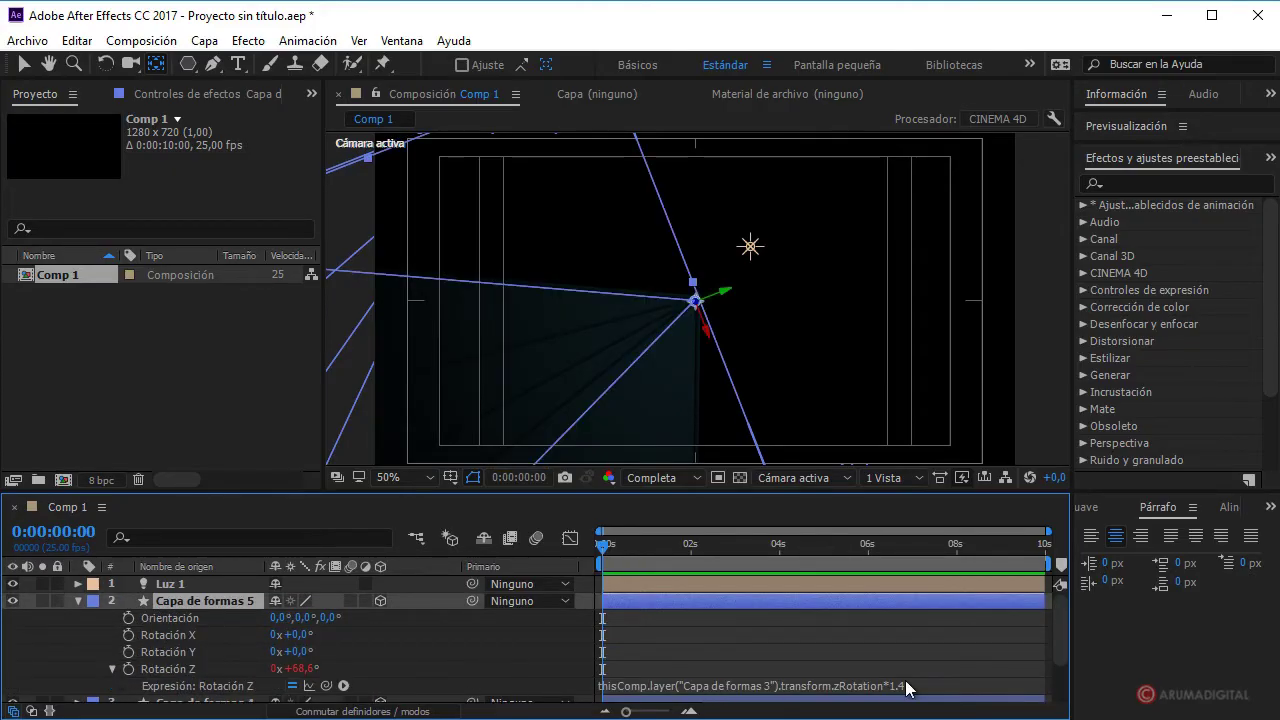
{"action": "left_click", "coordinate": [756, 687]}
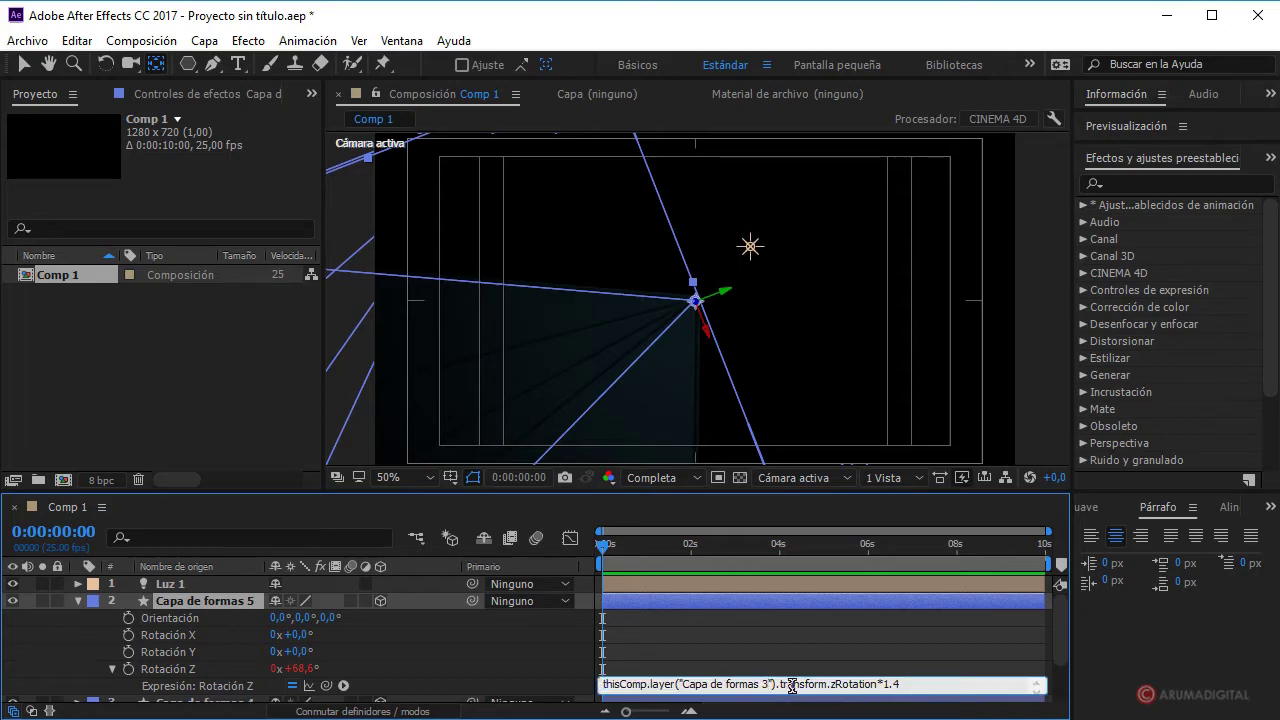
{"action": "key", "text": "BackSpace"}
{"action": "type", "text": "4"}
{"action": "left_click", "coordinate": [727, 648]}
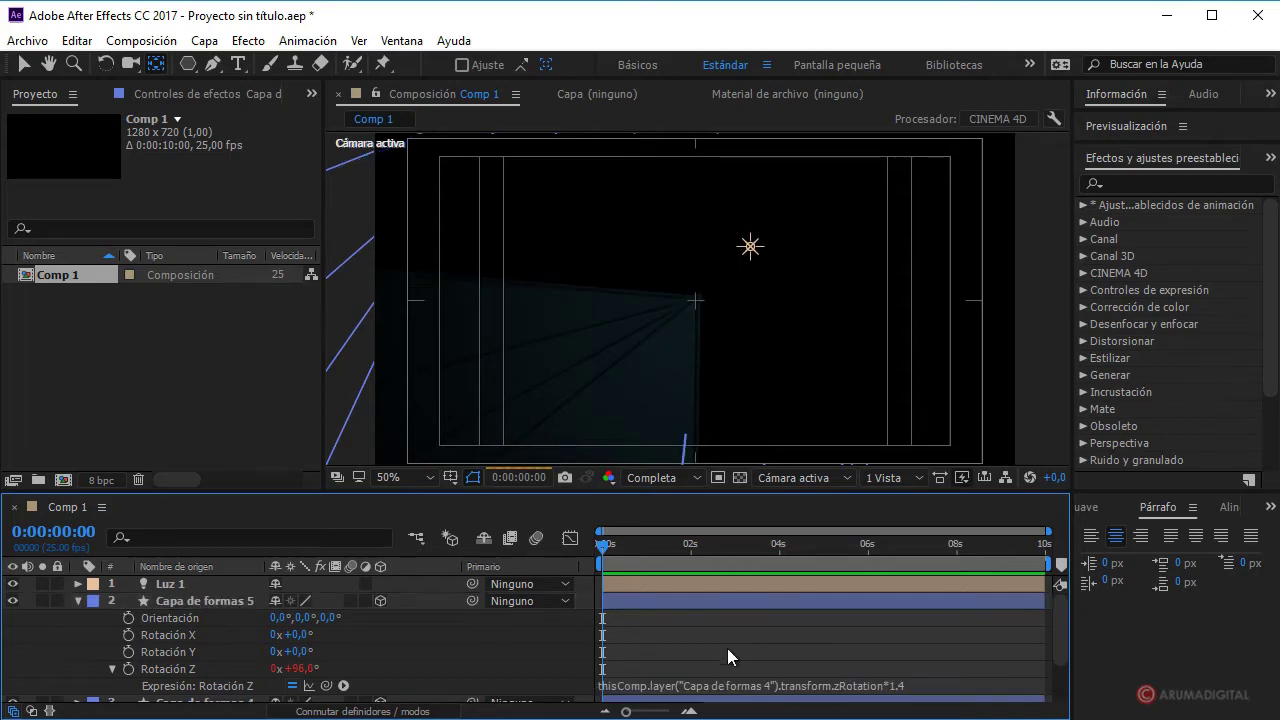
{"action": "left_click", "coordinate": [78, 600]}
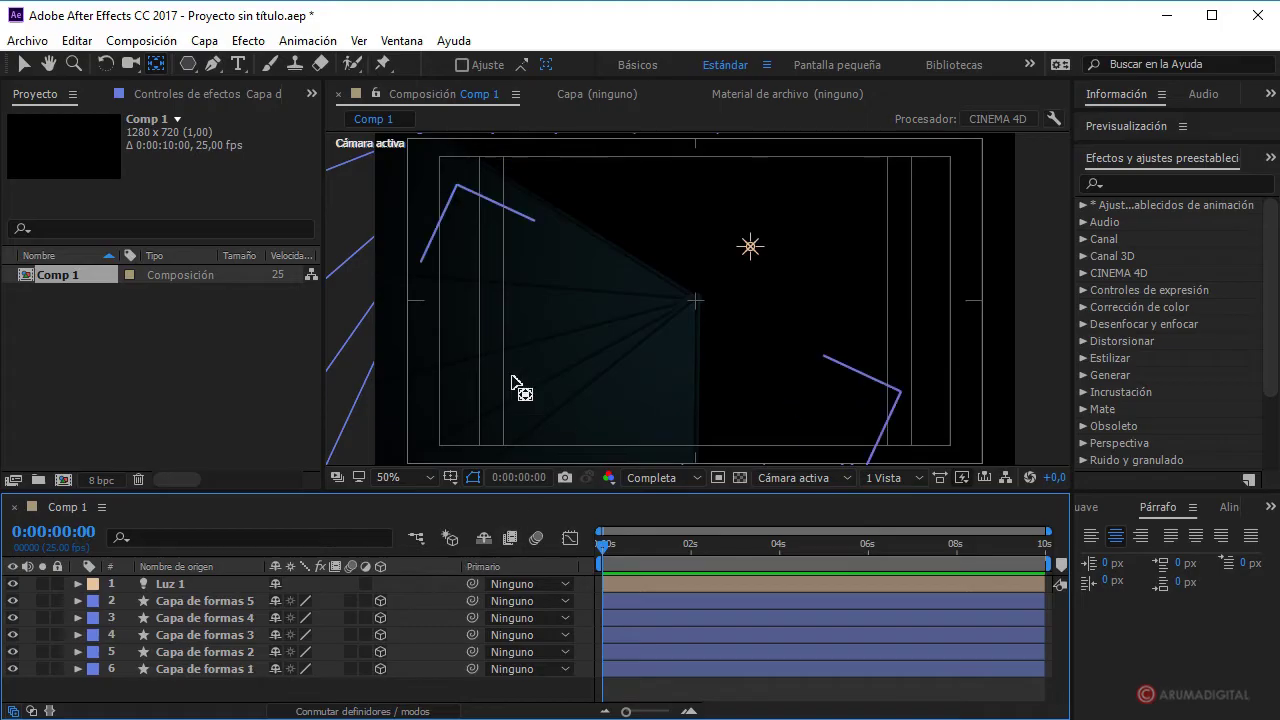
{"action": "key", "text": "comma"}
- Turn off the title/action safe margins and return the composition view to 50%
{"action": "left_click", "coordinate": [380, 240]}
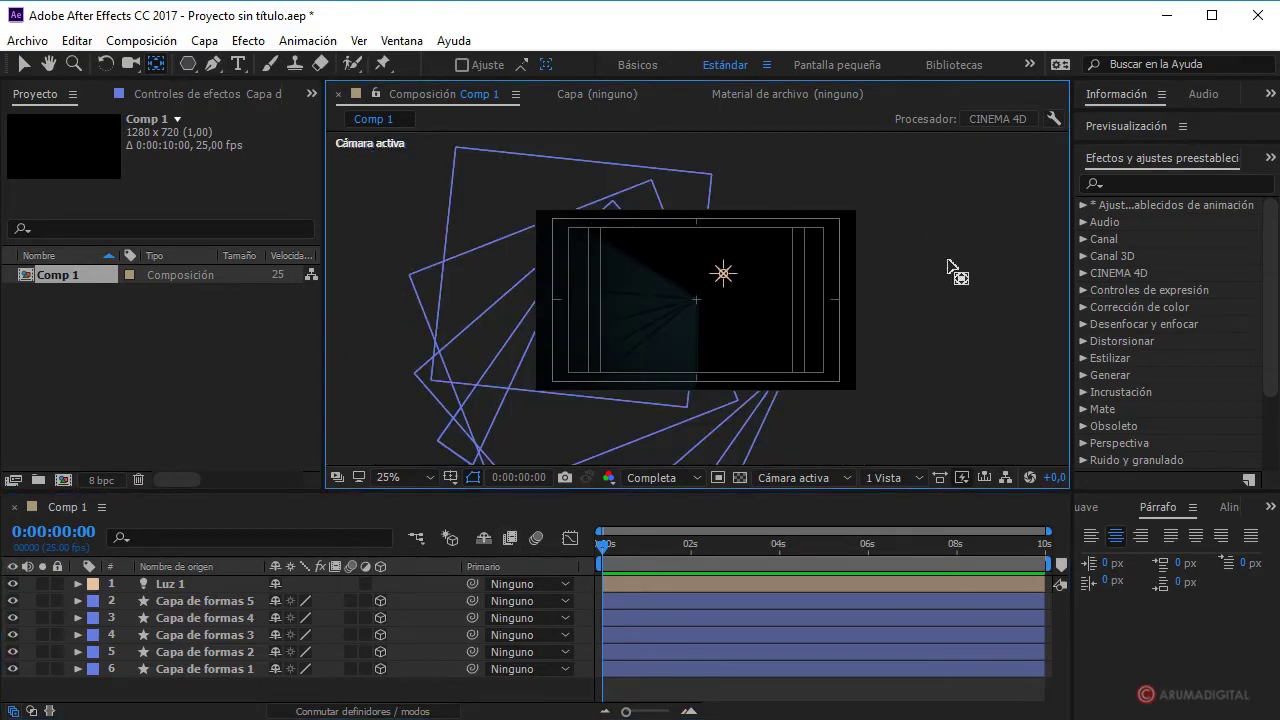
{"action": "left_click", "coordinate": [451, 477]}
{"action": "left_click", "coordinate": [497, 502]}
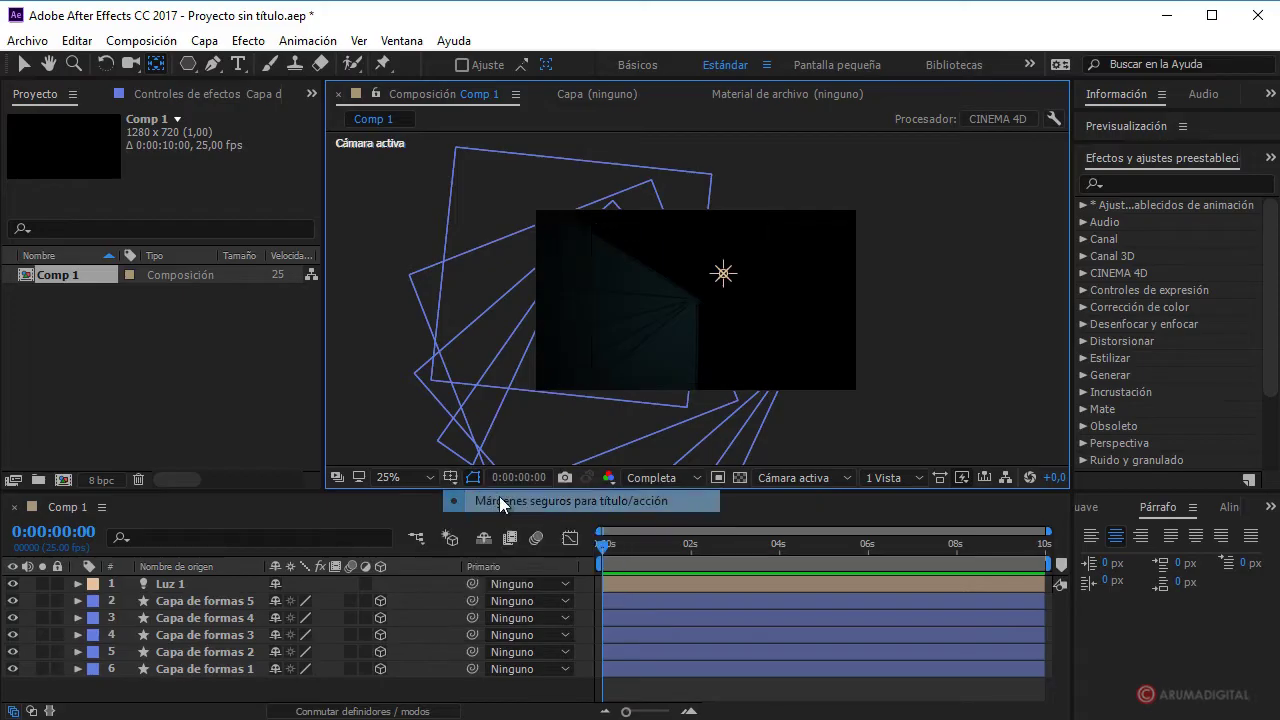
{"action": "left_click", "coordinate": [24, 64]}
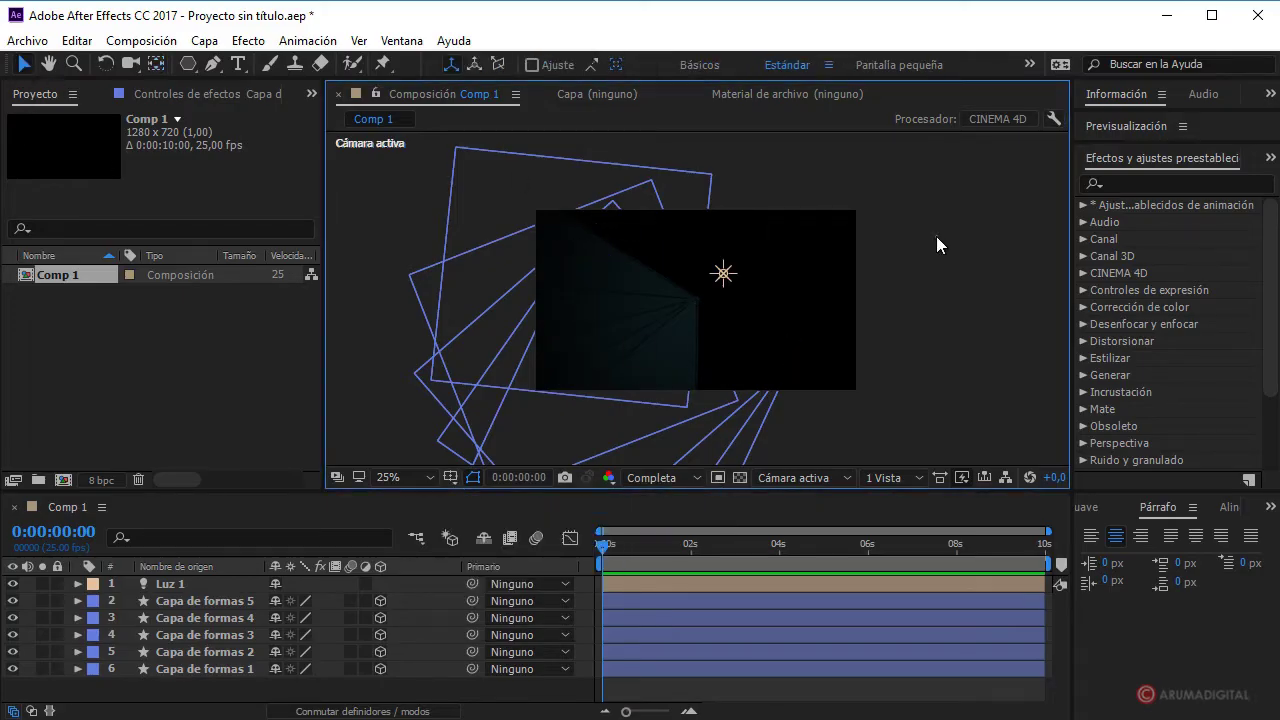
{"action": "key", "text": "period"}
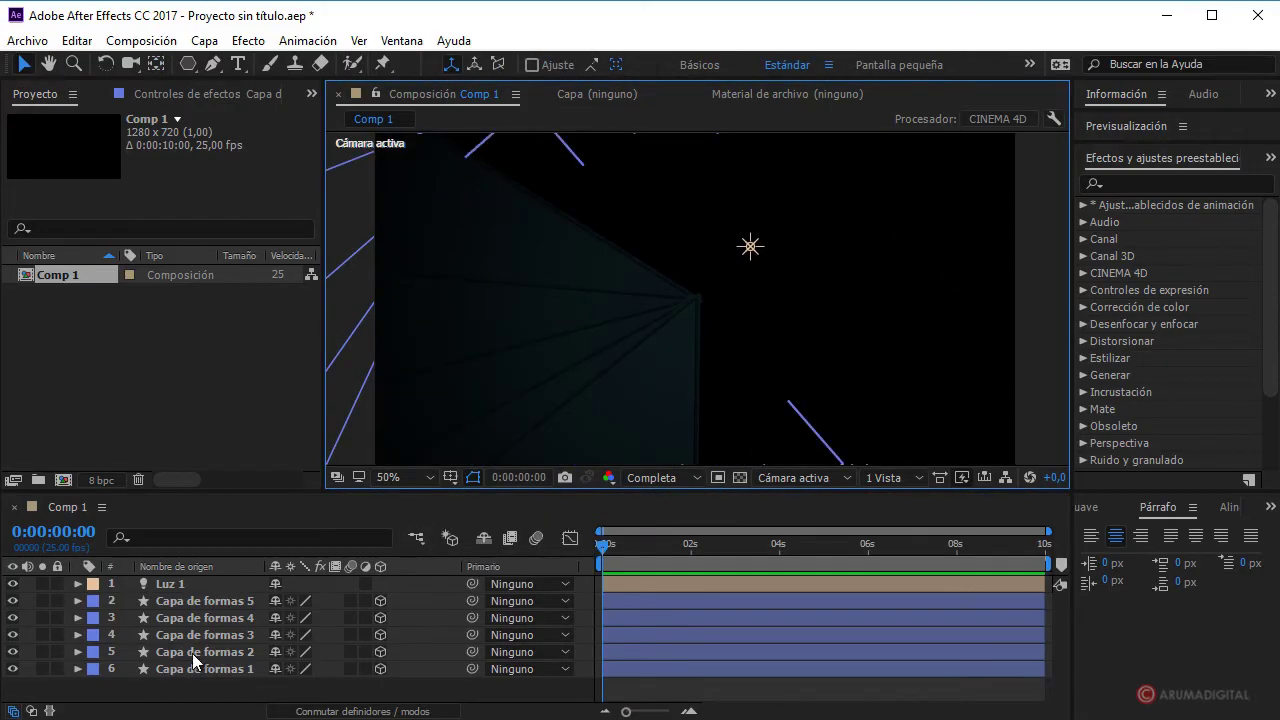
- Set Capa de formas 1's Z rotation to about 30°
{"action": "left_click", "coordinate": [195, 667]}
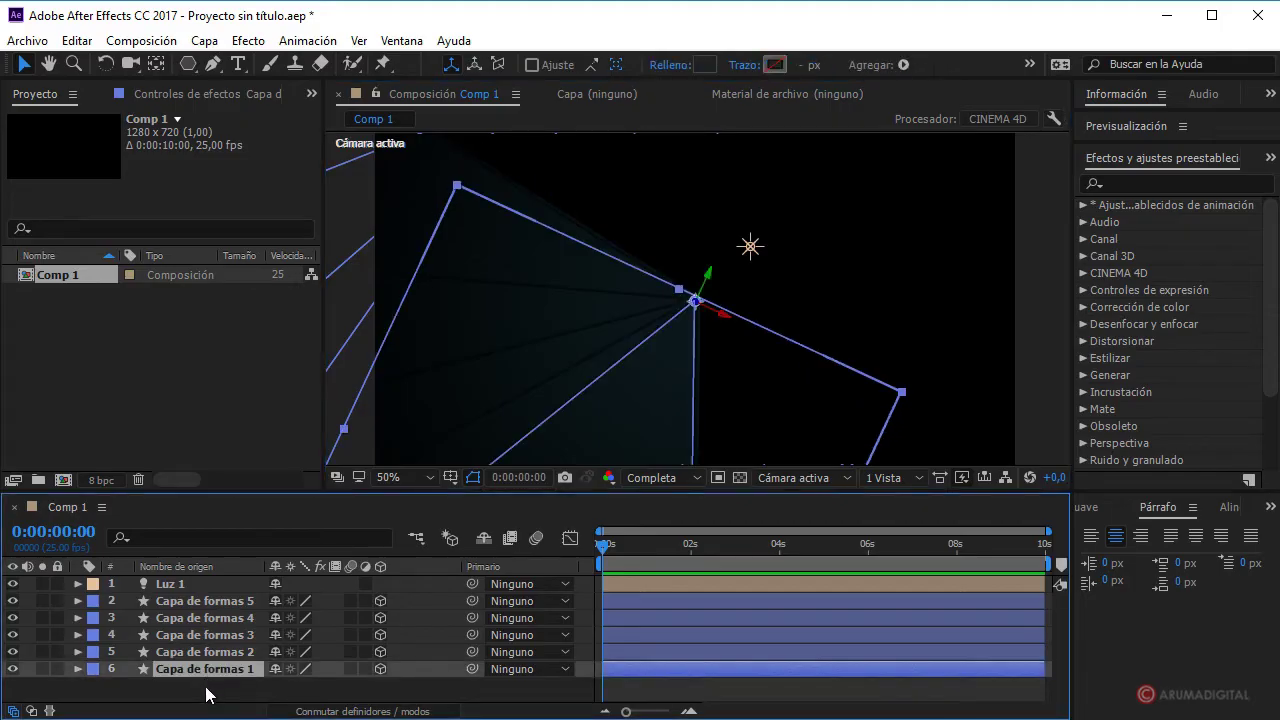
{"action": "key", "text": "r"}
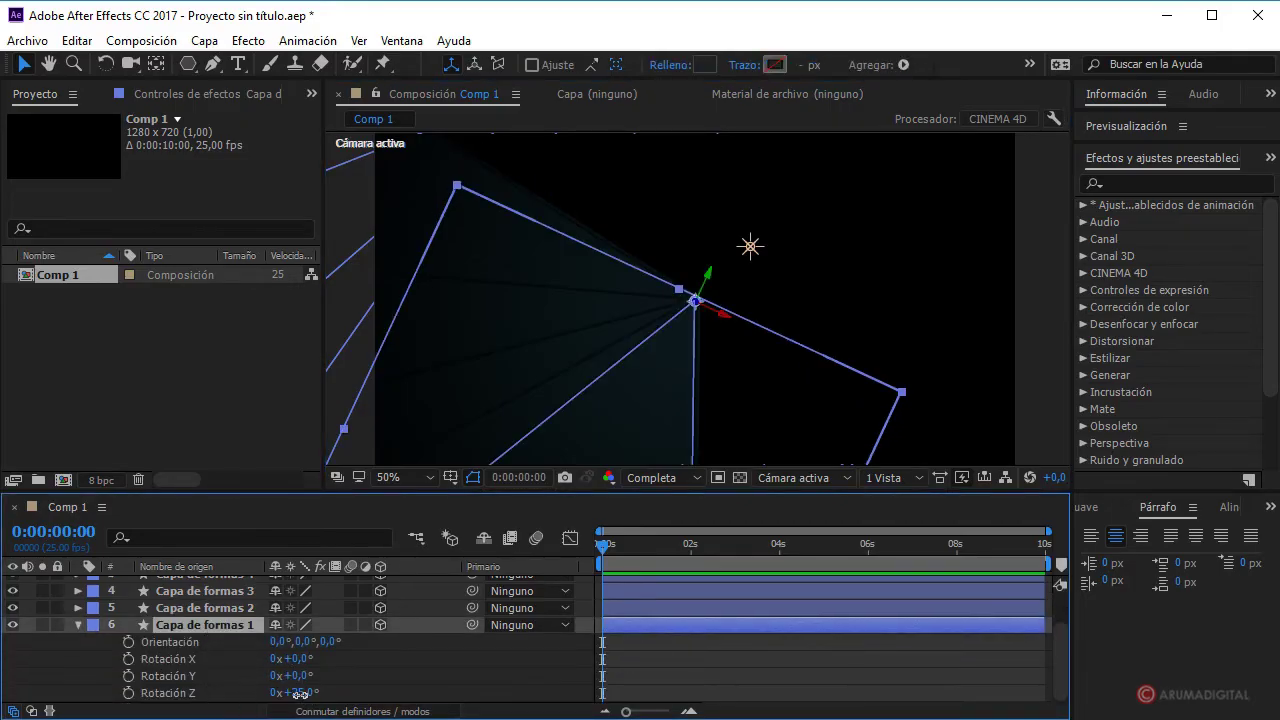
{"action": "left_click_drag", "start_coordinate": [299, 692], "coordinate": [309, 687]}
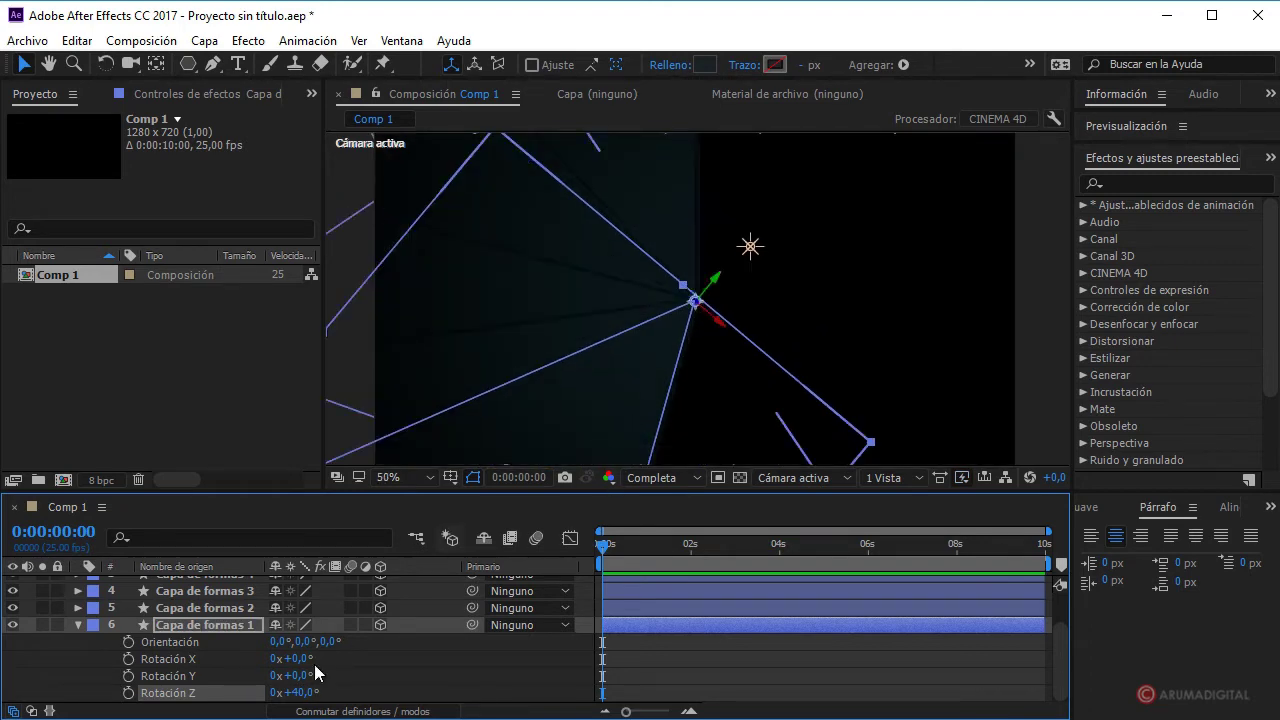
{"action": "left_click_drag", "start_coordinate": [299, 699], "coordinate": [288, 693]}
{"action": "left_click", "coordinate": [288, 692]}
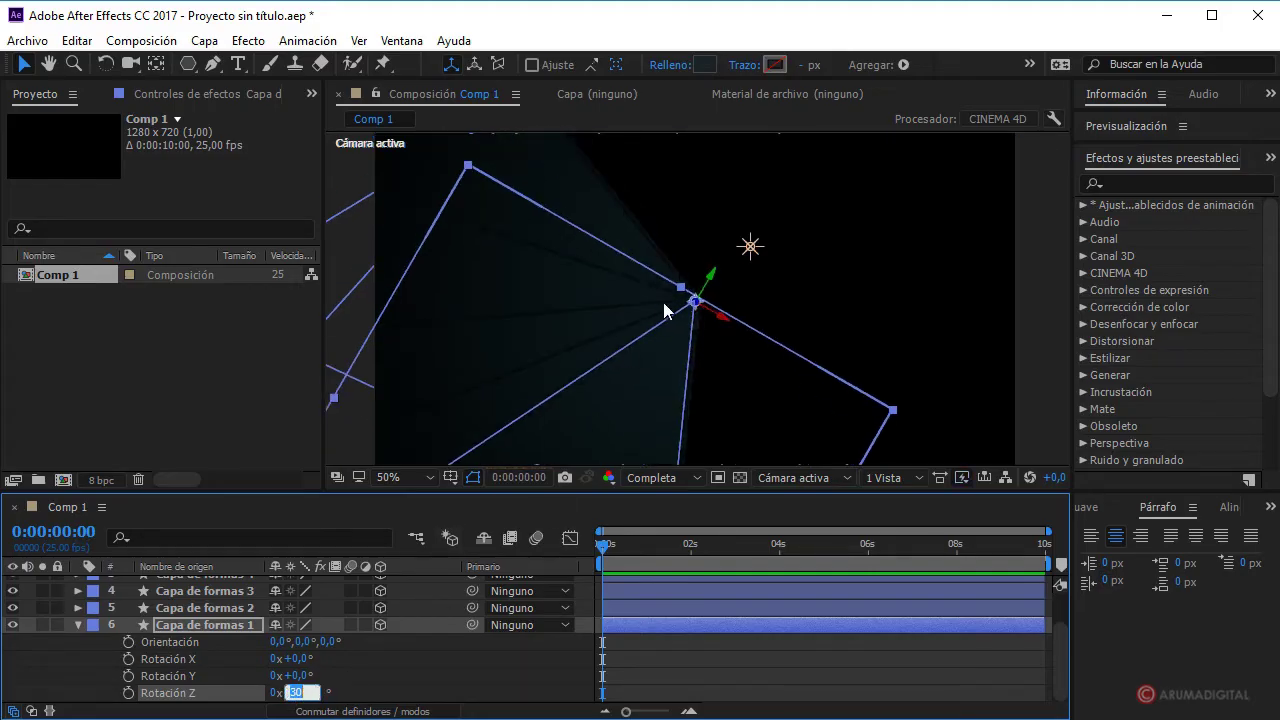
{"action": "left_click", "coordinate": [79, 625]}
- Duplicate Capa de formas 5 as Capa de formas 6 and set its Z position to 100
{"action": "left_click", "coordinate": [240, 600]}
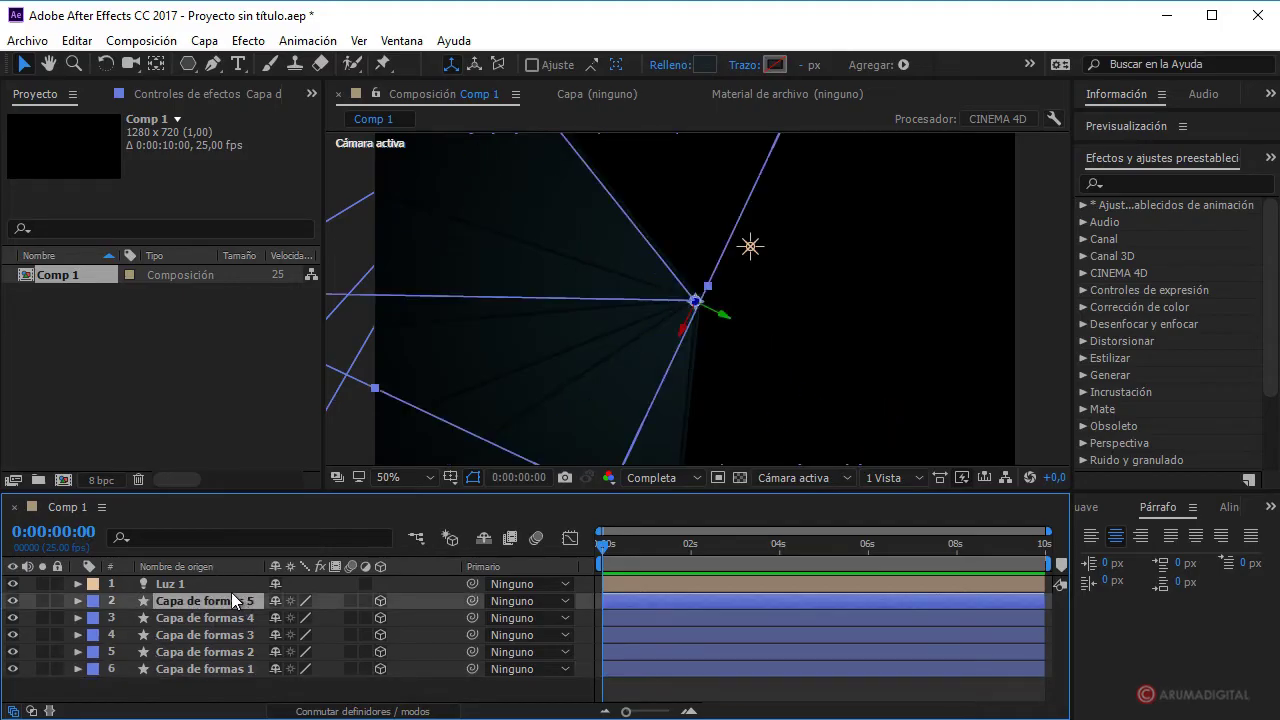
{"action": "key", "text": "ctrl+d"}
{"action": "key", "text": "p"}
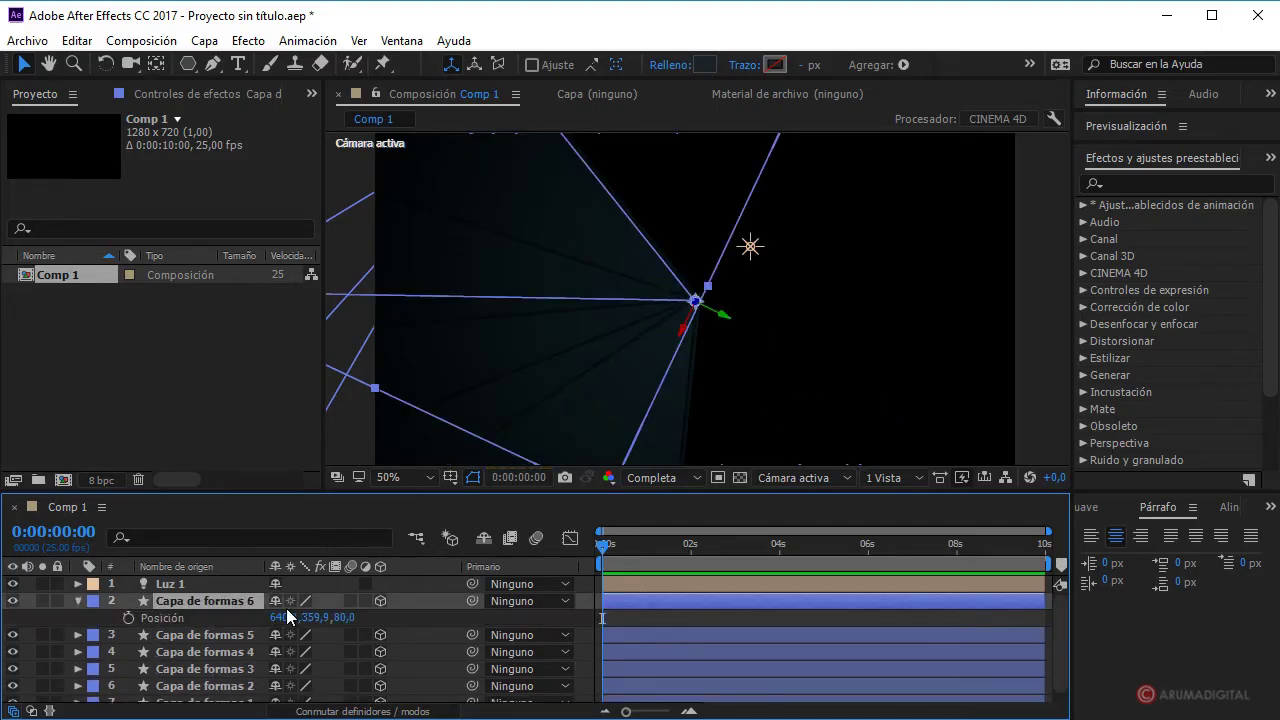
{"action": "left_click", "coordinate": [350, 617]}
{"action": "type", "text": "100"}
{"action": "key", "text": "Return"}
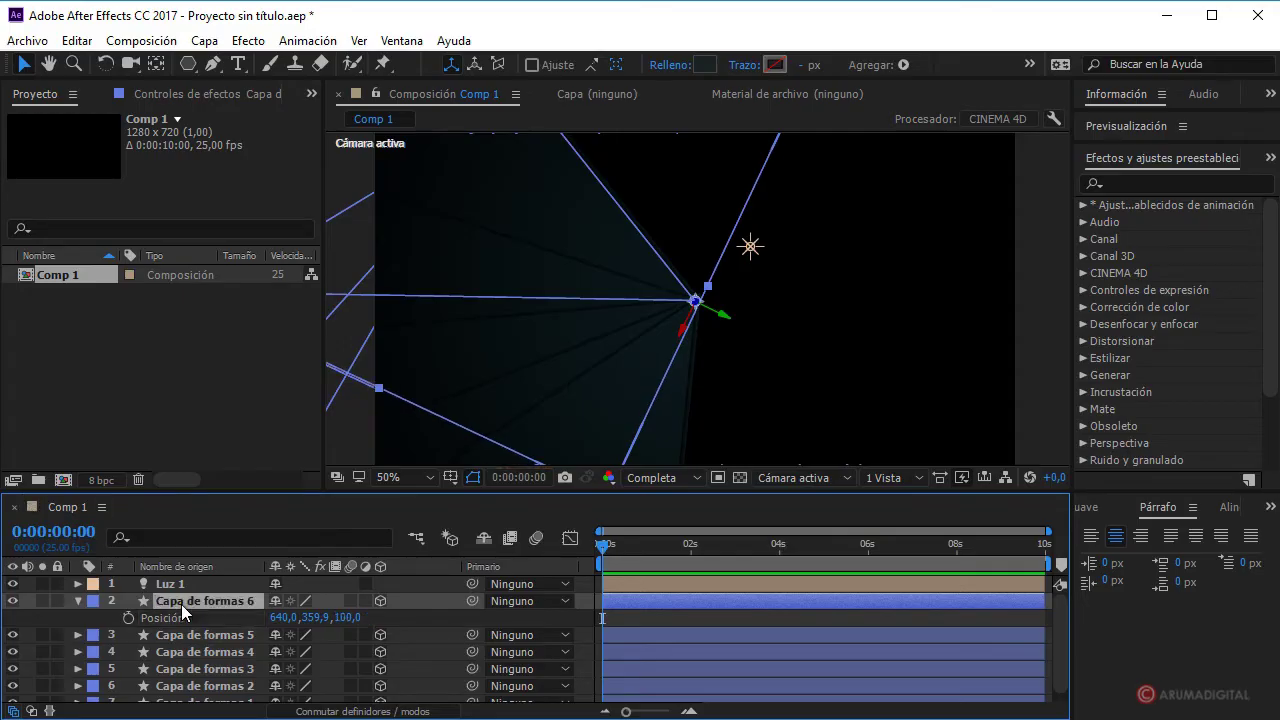
- Edit the copy's Z rotation expression to reference Capa de formas 5 instead of 4
{"action": "key", "text": "r"}
{"action": "left_click", "coordinate": [112, 669]}
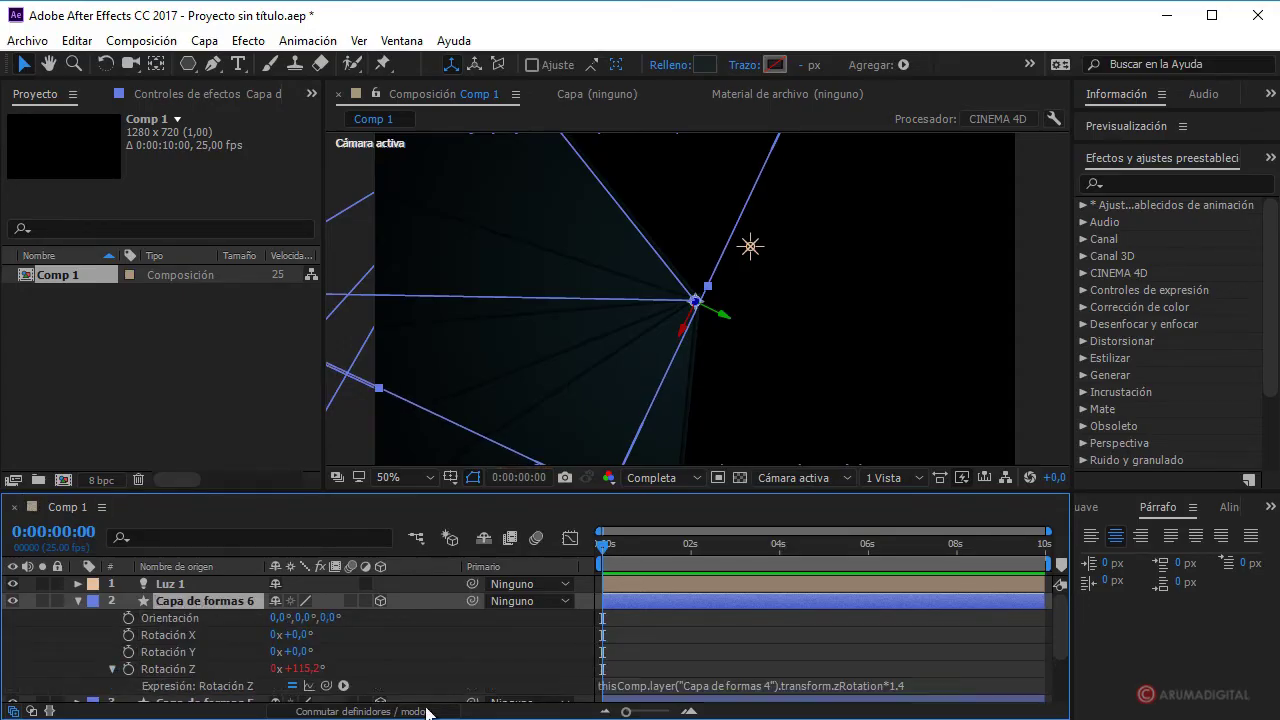
{"action": "left_click", "coordinate": [763, 684]}
{"action": "left_click", "coordinate": [763, 684]}
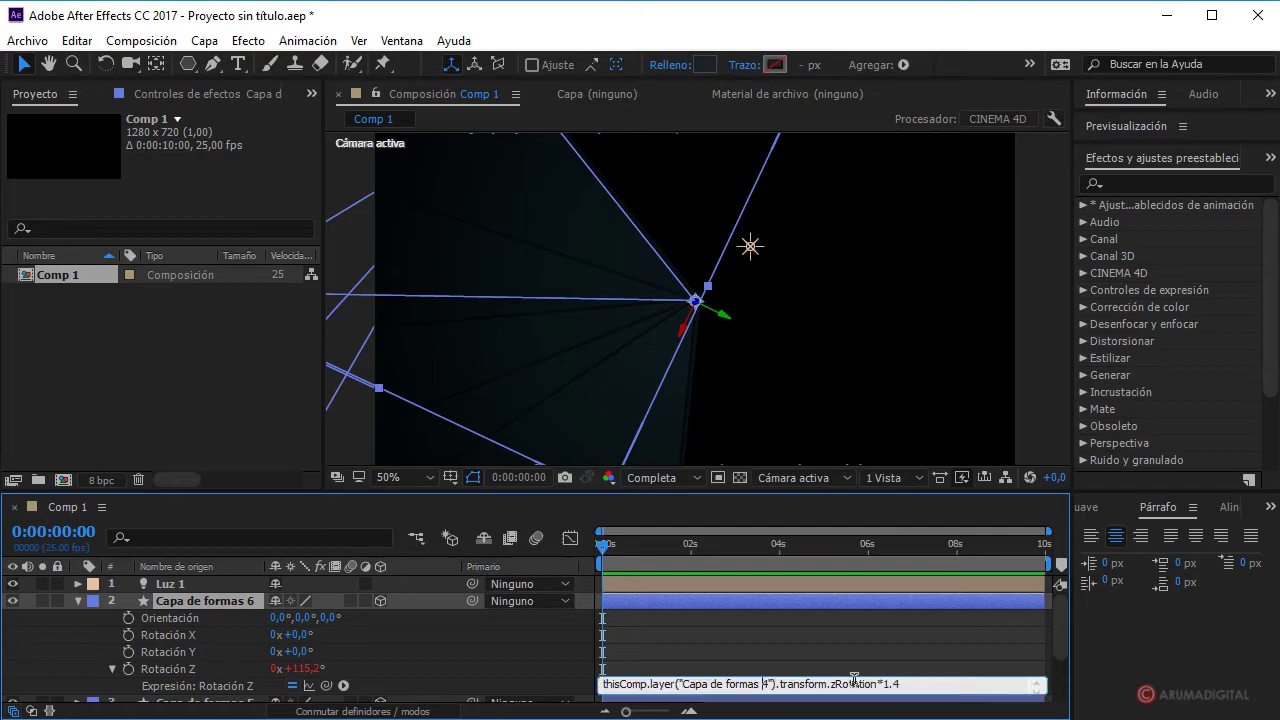
{"action": "key", "text": "Delete"}
{"action": "type", "text": "5"}
{"action": "left_click", "coordinate": [816, 659]}
{"action": "left_click", "coordinate": [78, 600]}
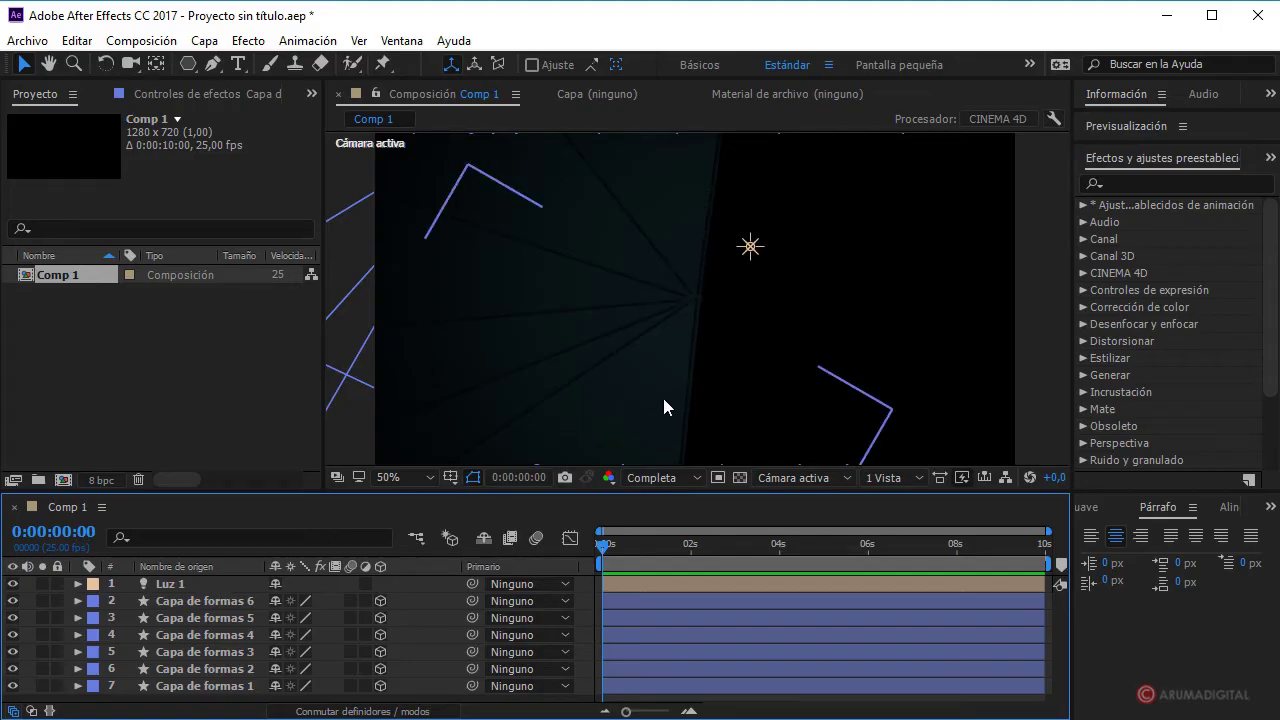
- Keyframe Capa de formas 1's Z rotation from 0° at the start to about 25° at 5:24
{"action": "left_click", "coordinate": [215, 686]}
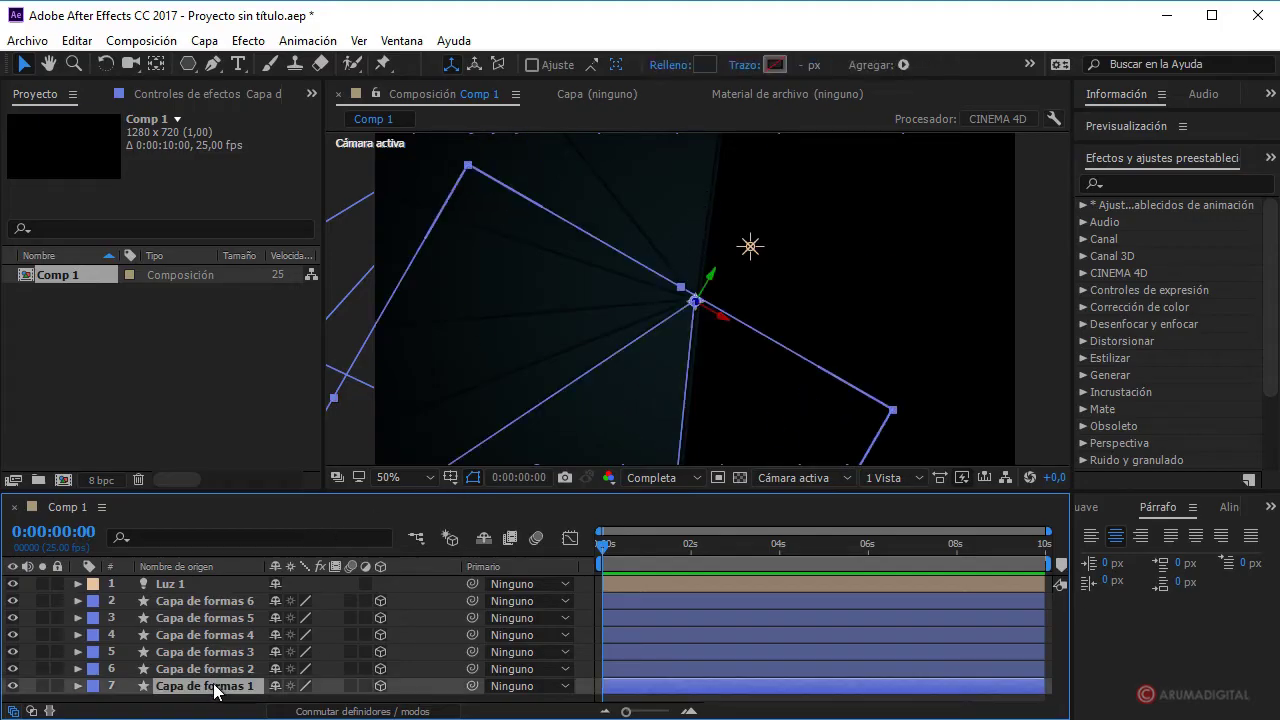
{"action": "left_click", "coordinate": [78, 686]}
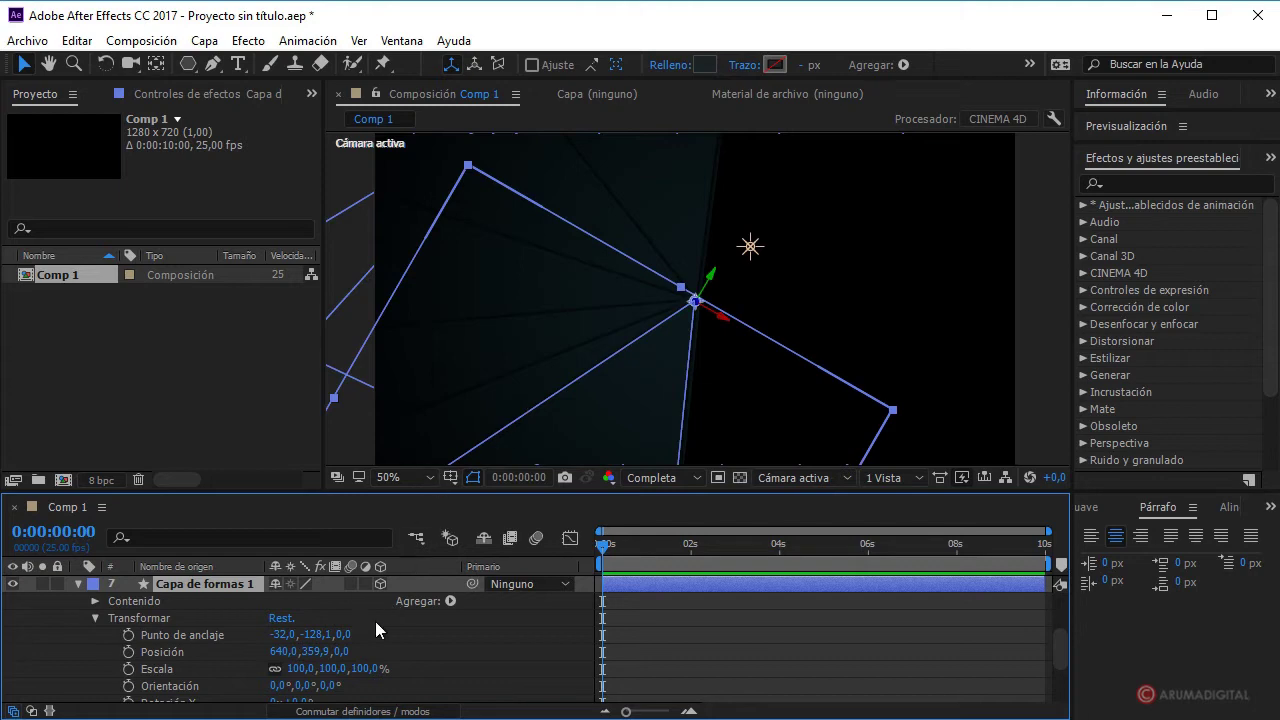
{"action": "scroll", "coordinate": [416, 622], "scroll_direction": "down", "scroll_amount": 3}
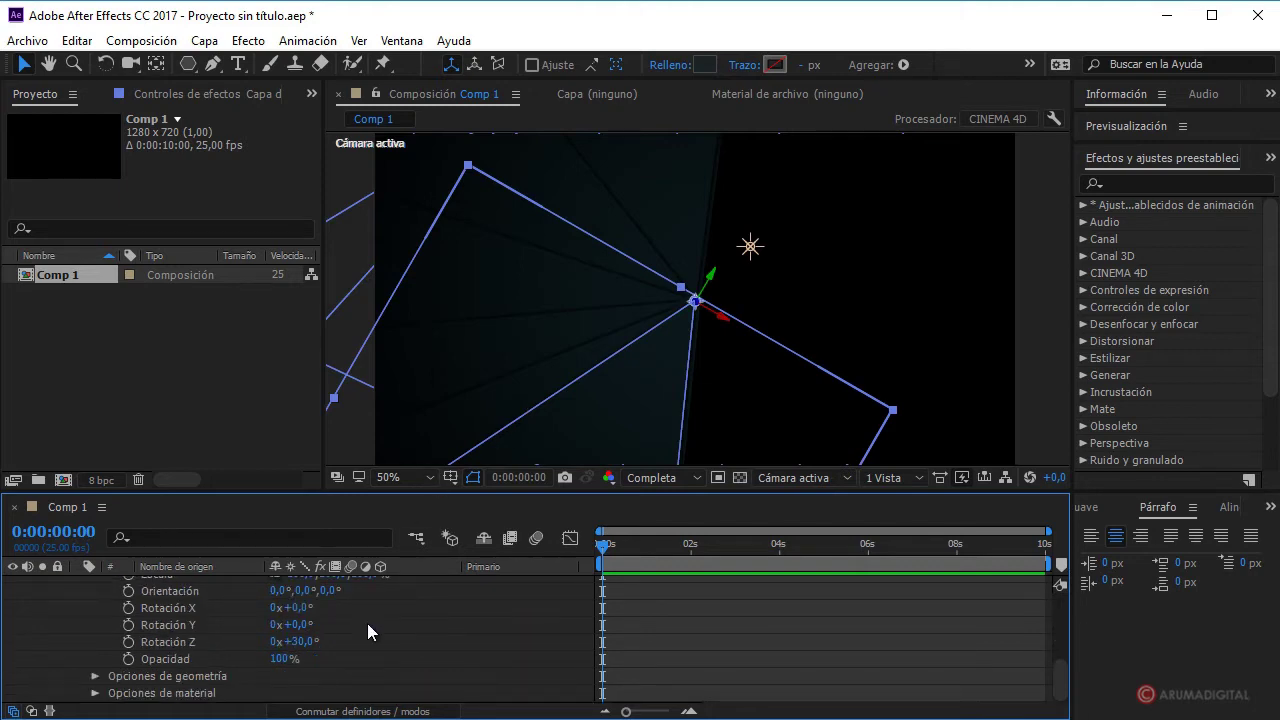
{"action": "scroll", "coordinate": [367, 623], "scroll_direction": "up", "scroll_amount": 3}
{"action": "key", "text": "r"}
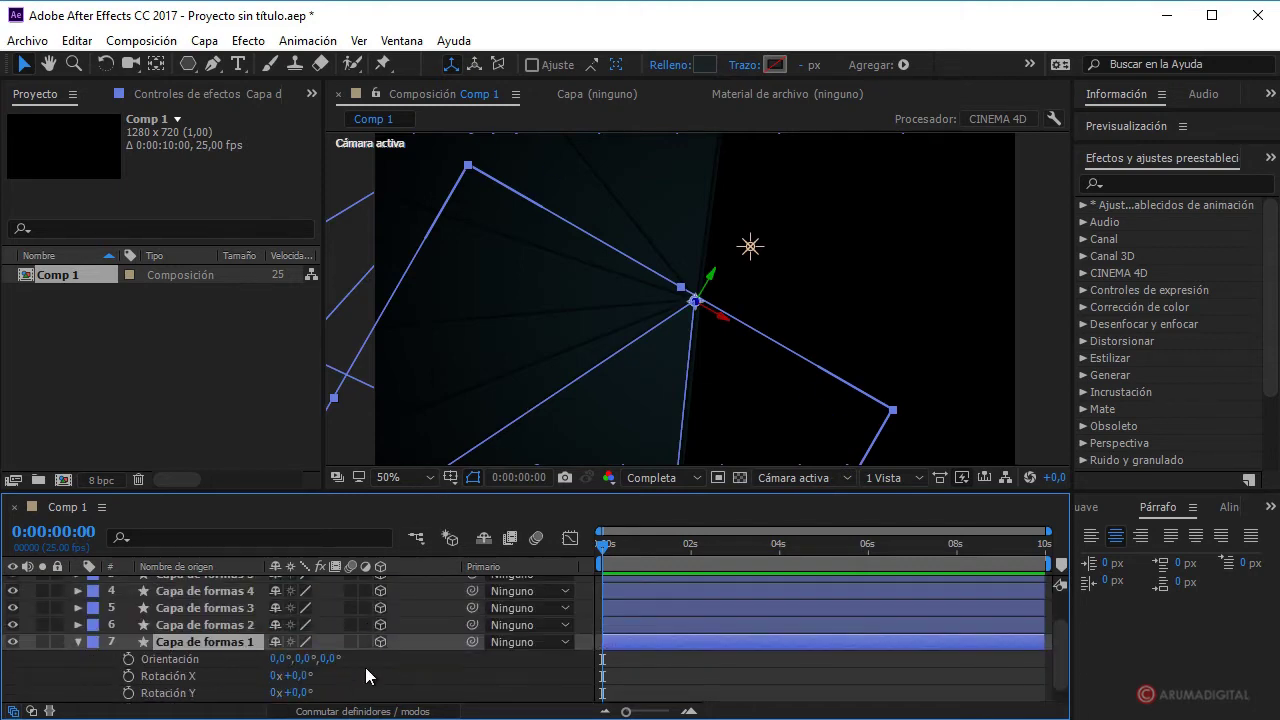
{"action": "left_click", "coordinate": [291, 693]}
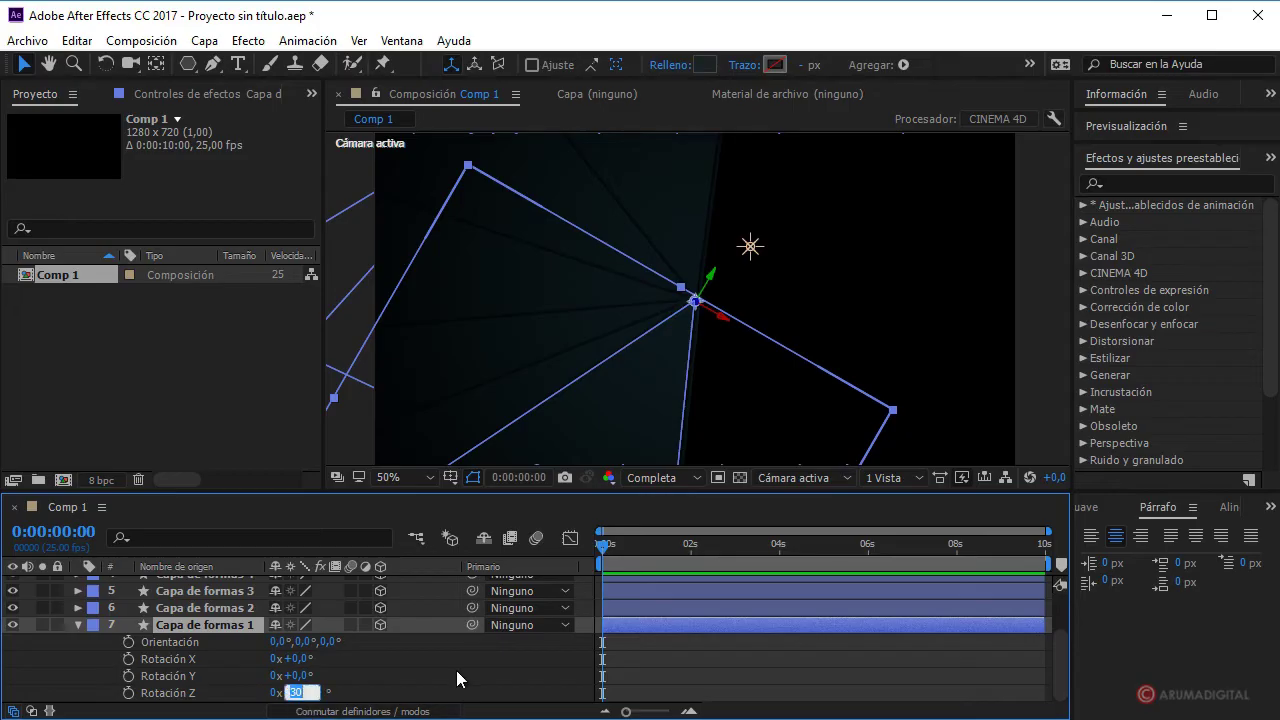
{"action": "type", "text": "0"}
{"action": "left_click", "coordinate": [456, 675]}
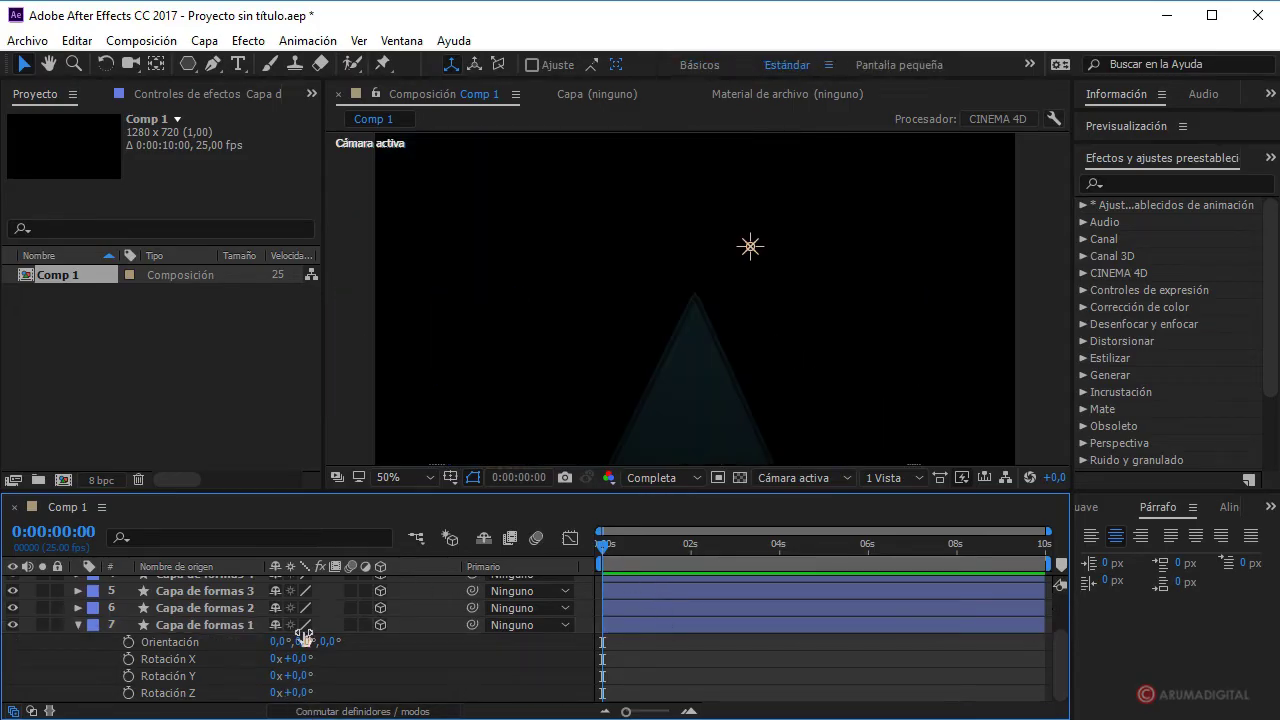
{"action": "left_click", "coordinate": [128, 692]}
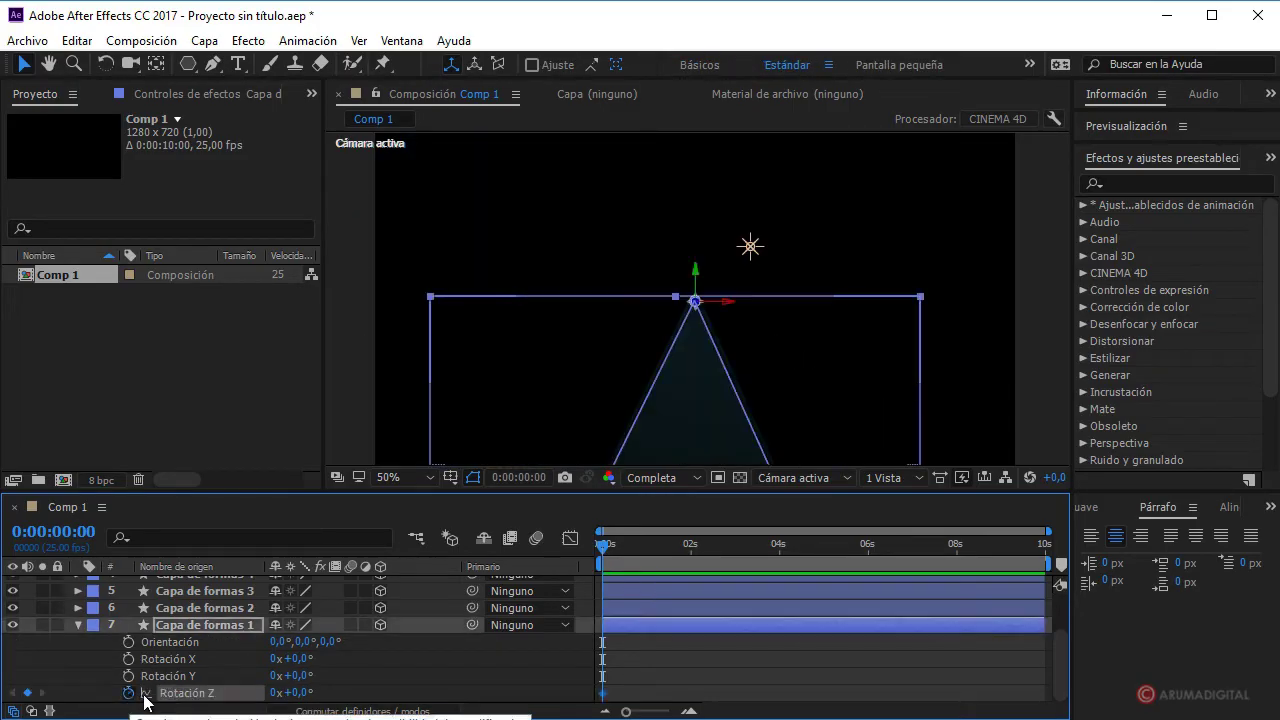
{"action": "left_click_drag", "start_coordinate": [607, 560], "coordinate": [870, 558]}
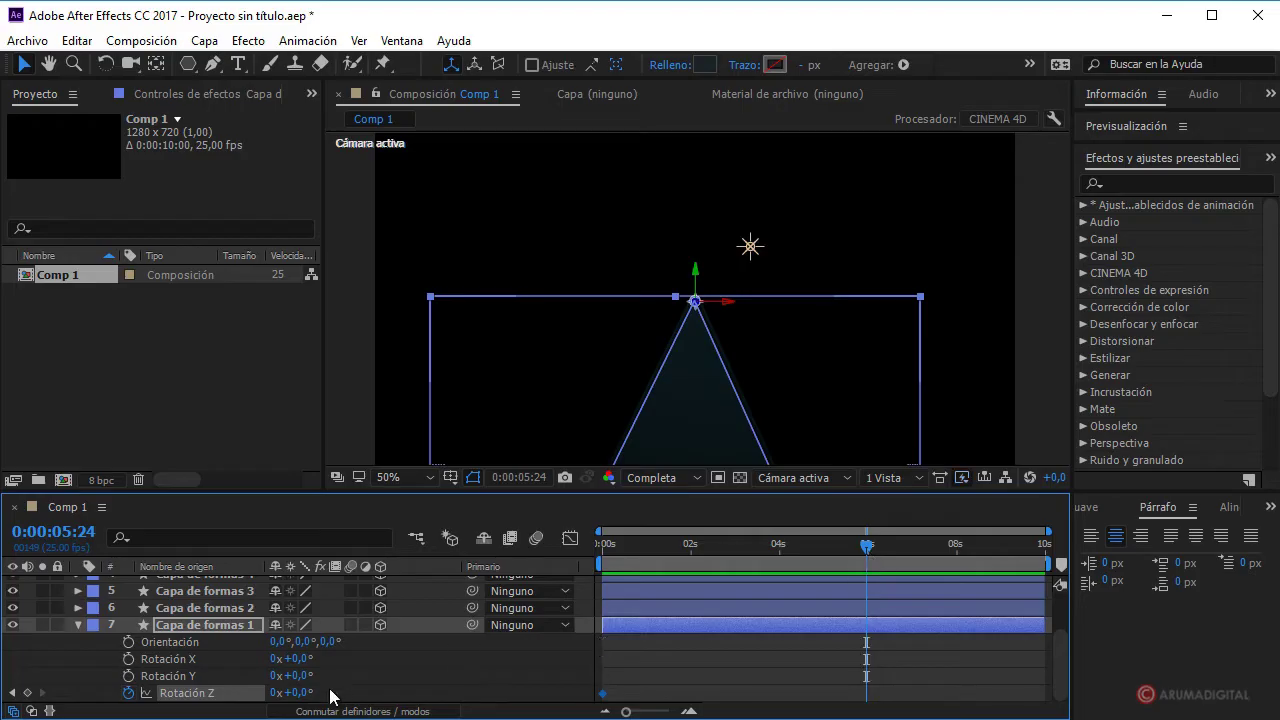
{"action": "left_click_drag", "start_coordinate": [298, 692], "coordinate": [319, 690]}
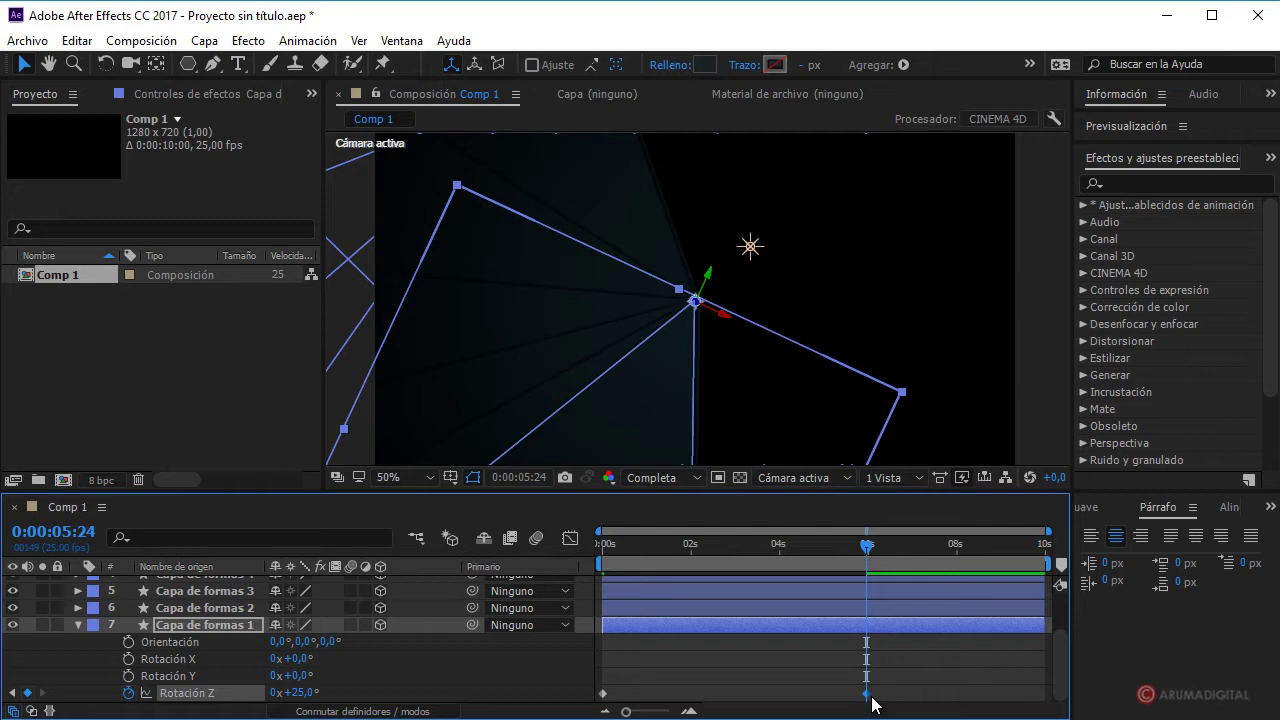
- Apply Easy Ease to the end and start Z rotation keyframes, then preview the motion
{"action": "left_click", "coordinate": [329, 40]}
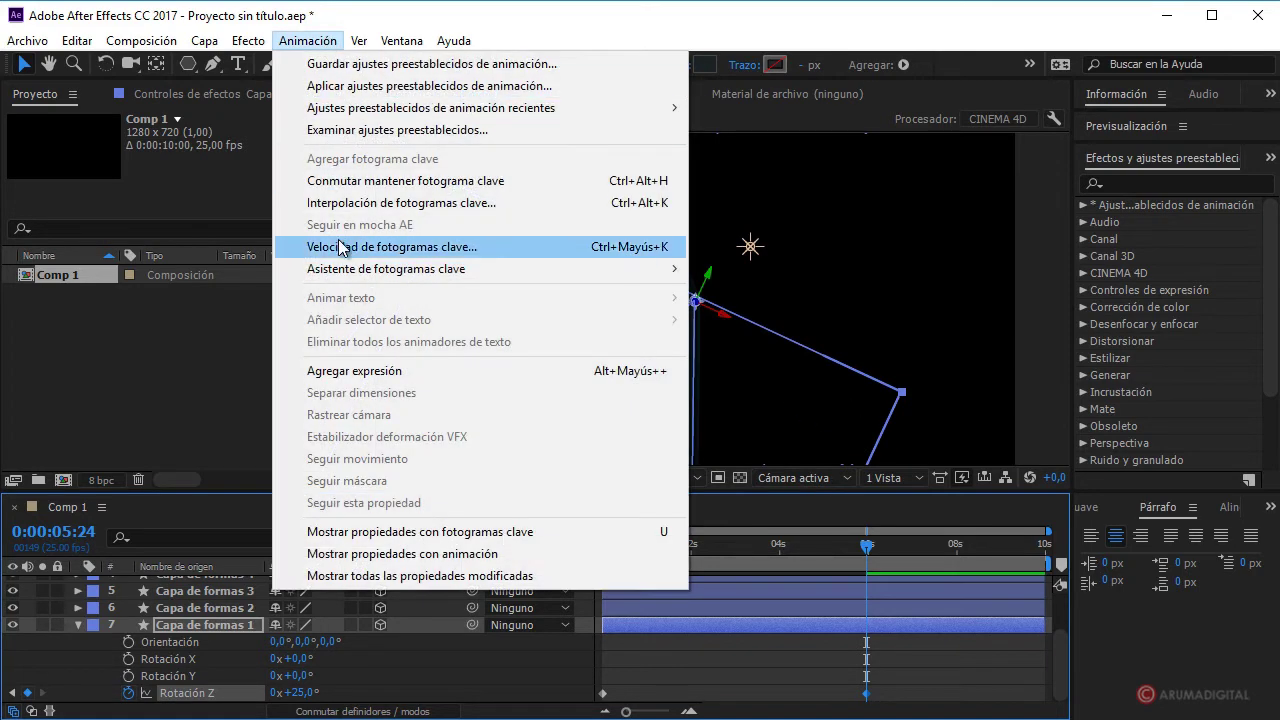
{"action": "mouse_move", "coordinate": [400, 268]}
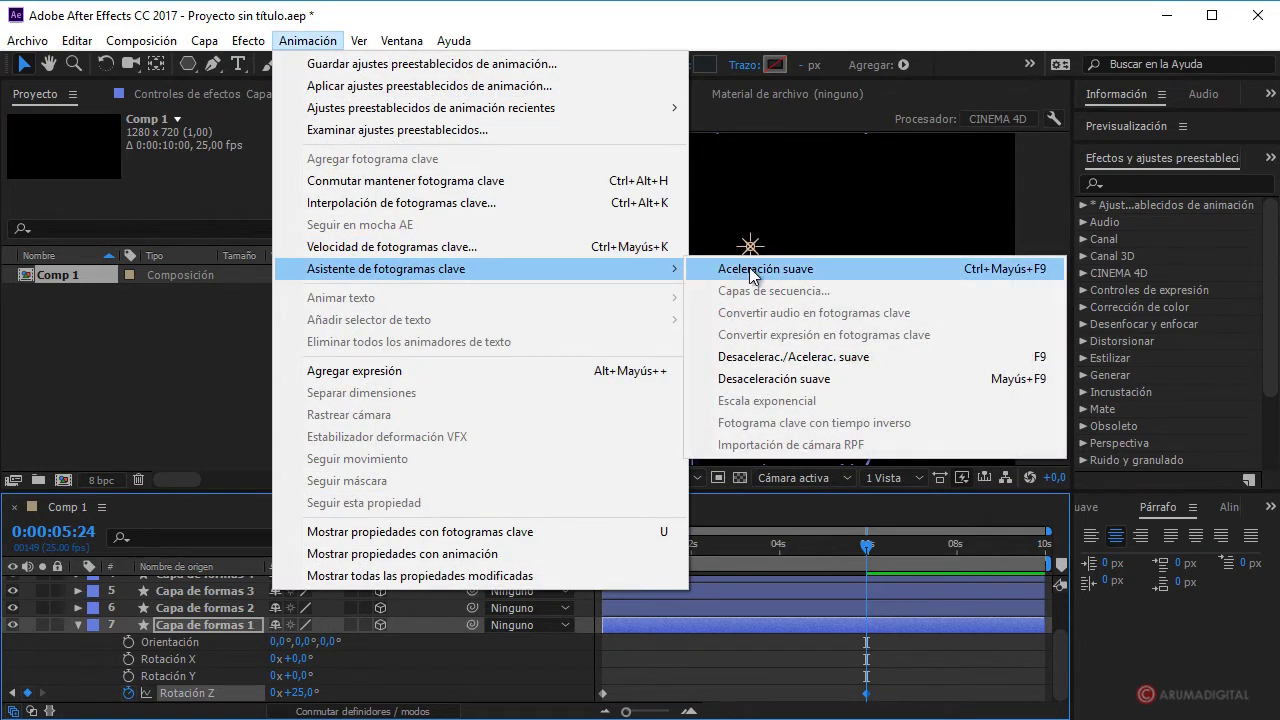
{"action": "left_click", "coordinate": [769, 379]}
{"action": "left_click", "coordinate": [1036, 289]}
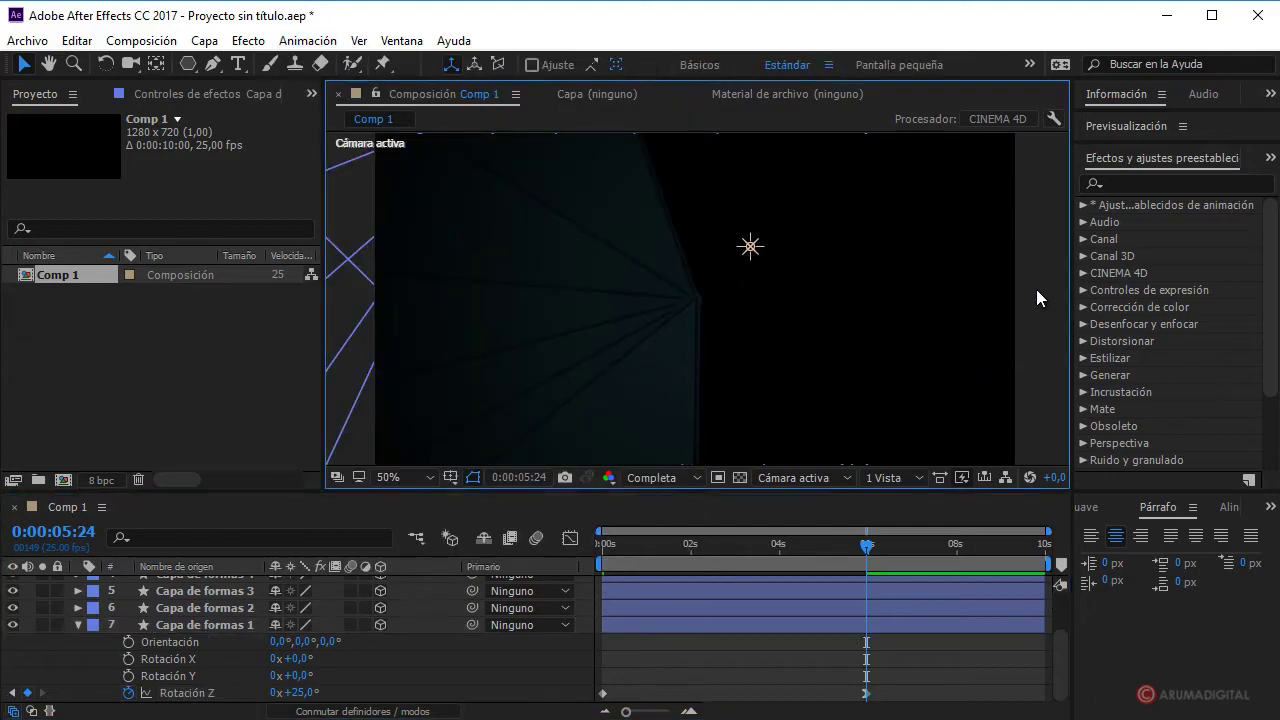
{"action": "left_click_drag", "start_coordinate": [845, 543], "coordinate": [590, 547]}
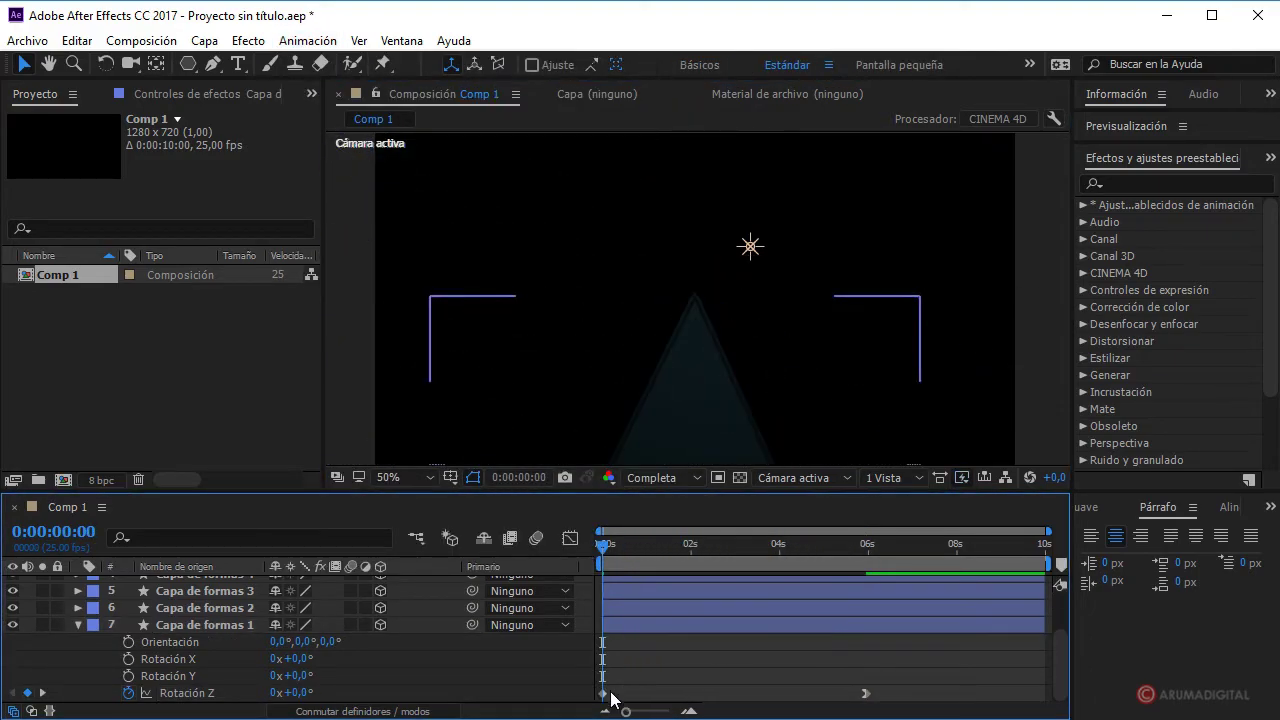
{"action": "left_click_drag", "start_coordinate": [595, 683], "coordinate": [615, 711]}
{"action": "left_click", "coordinate": [307, 40]}
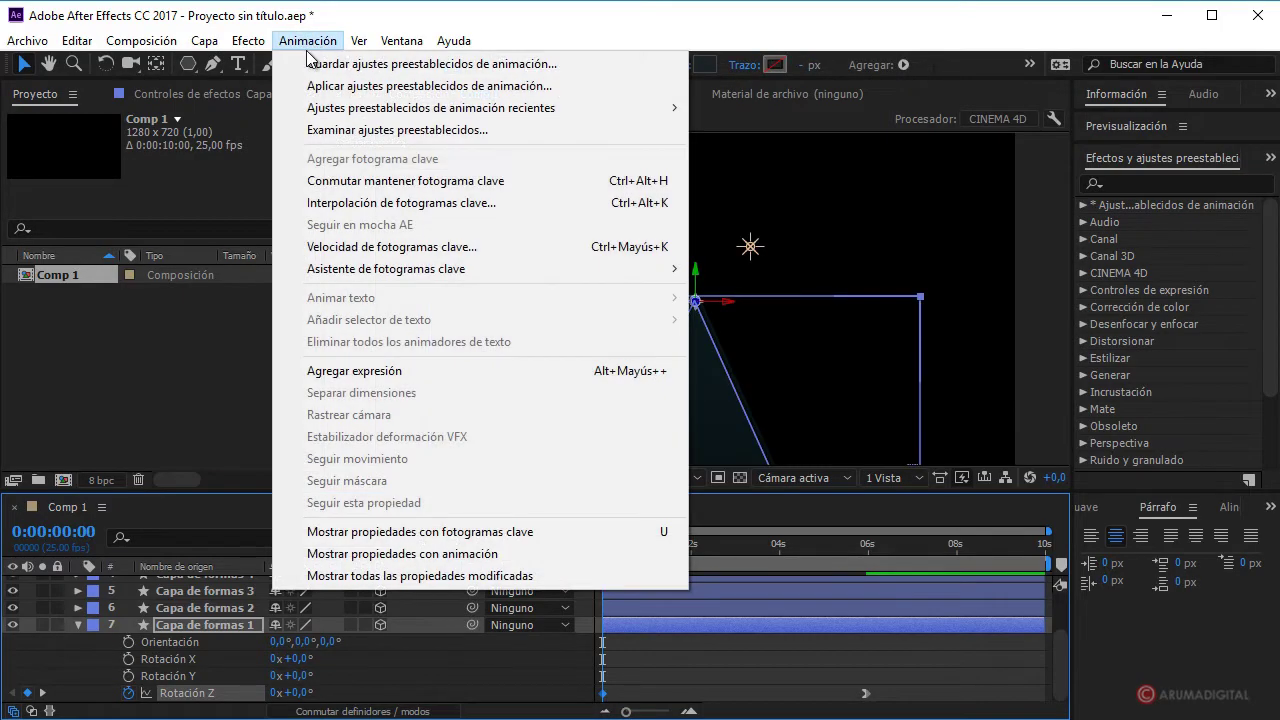
{"action": "mouse_move", "coordinate": [341, 272]}
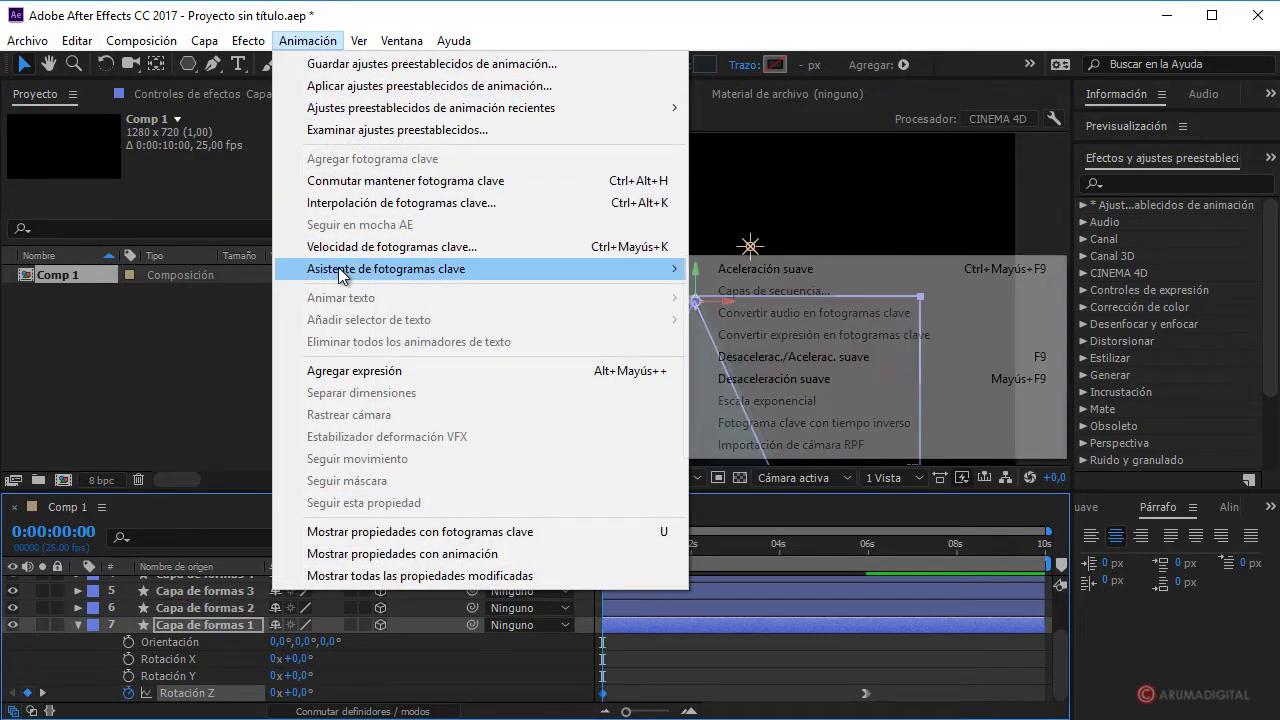
{"action": "left_click", "coordinate": [775, 269]}
{"action": "mouse_move", "coordinate": [611, 548]}
{"action": "left_mouse_down"}
{"action": "mouse_move", "coordinate": [877, 547]}
{"action": "mouse_move", "coordinate": [605, 549]}
{"action": "left_mouse_up"}
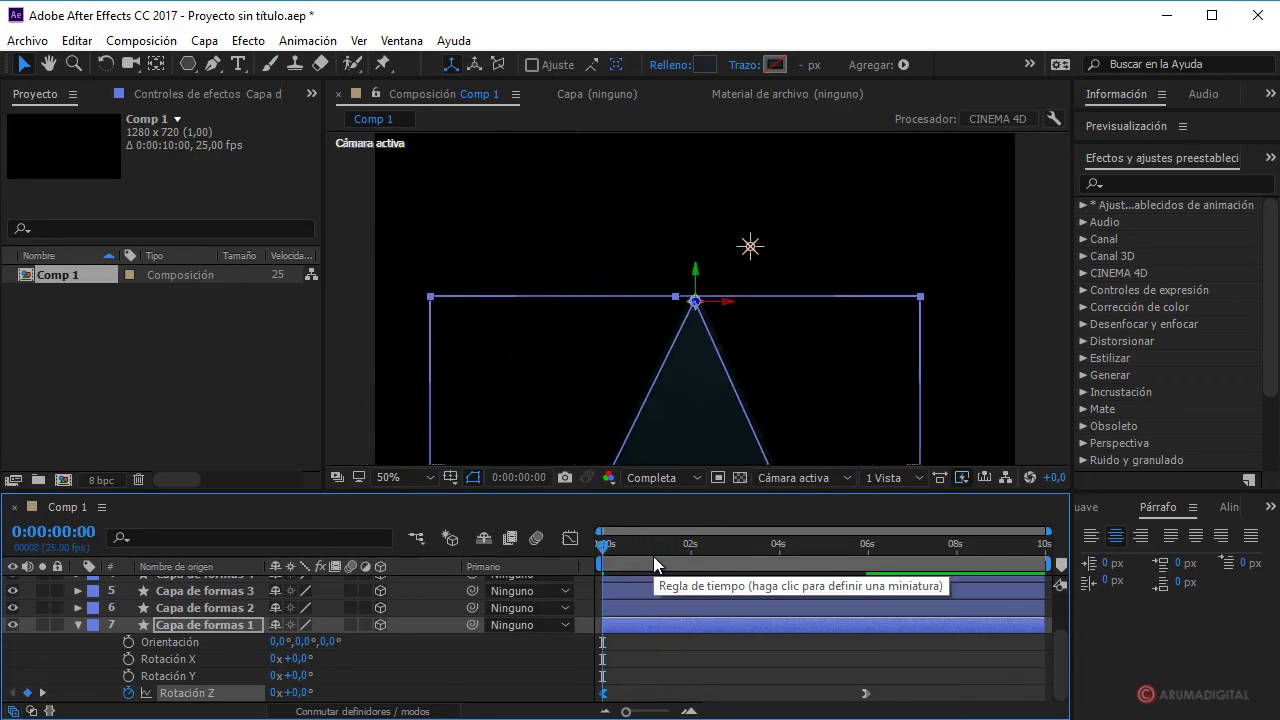
- Create a new empty shape layer above Capa de formas 6
{"action": "left_click", "coordinate": [78, 625]}
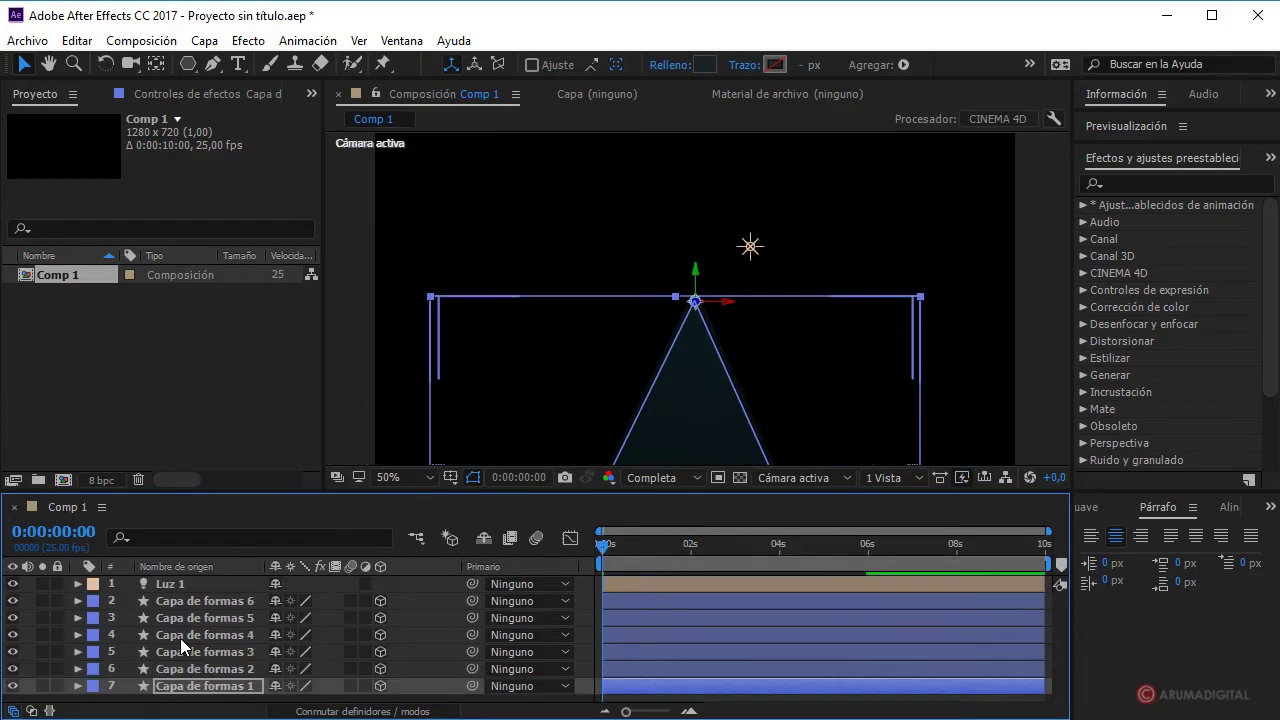
{"action": "left_click", "coordinate": [209, 600]}
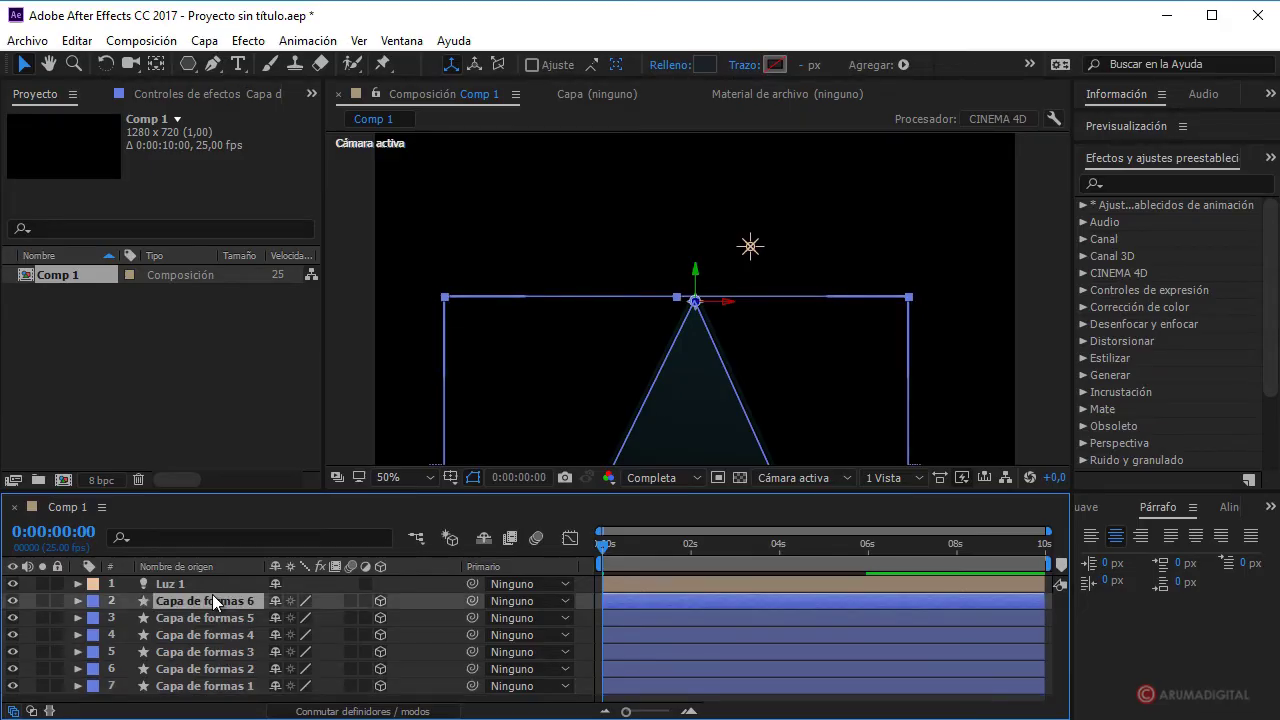
{"action": "left_click", "coordinate": [205, 40]}
{"action": "mouse_move", "coordinate": [300, 63]}
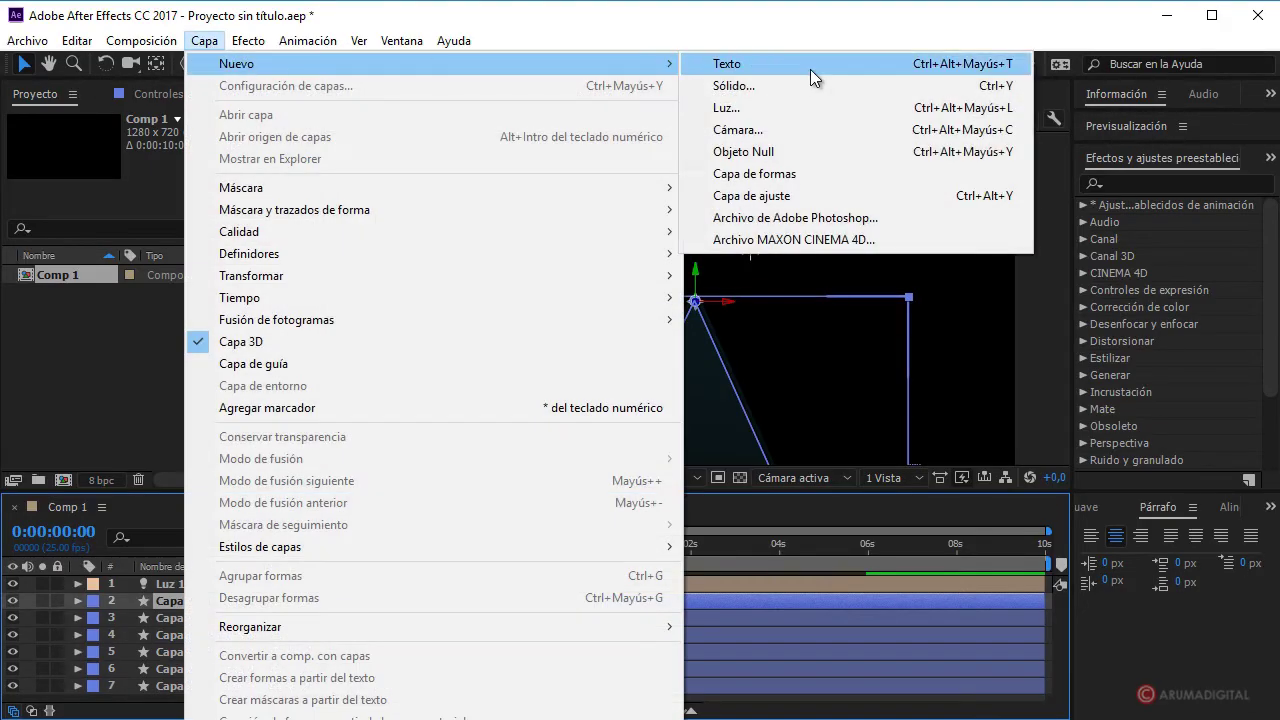
{"action": "left_click", "coordinate": [760, 174]}
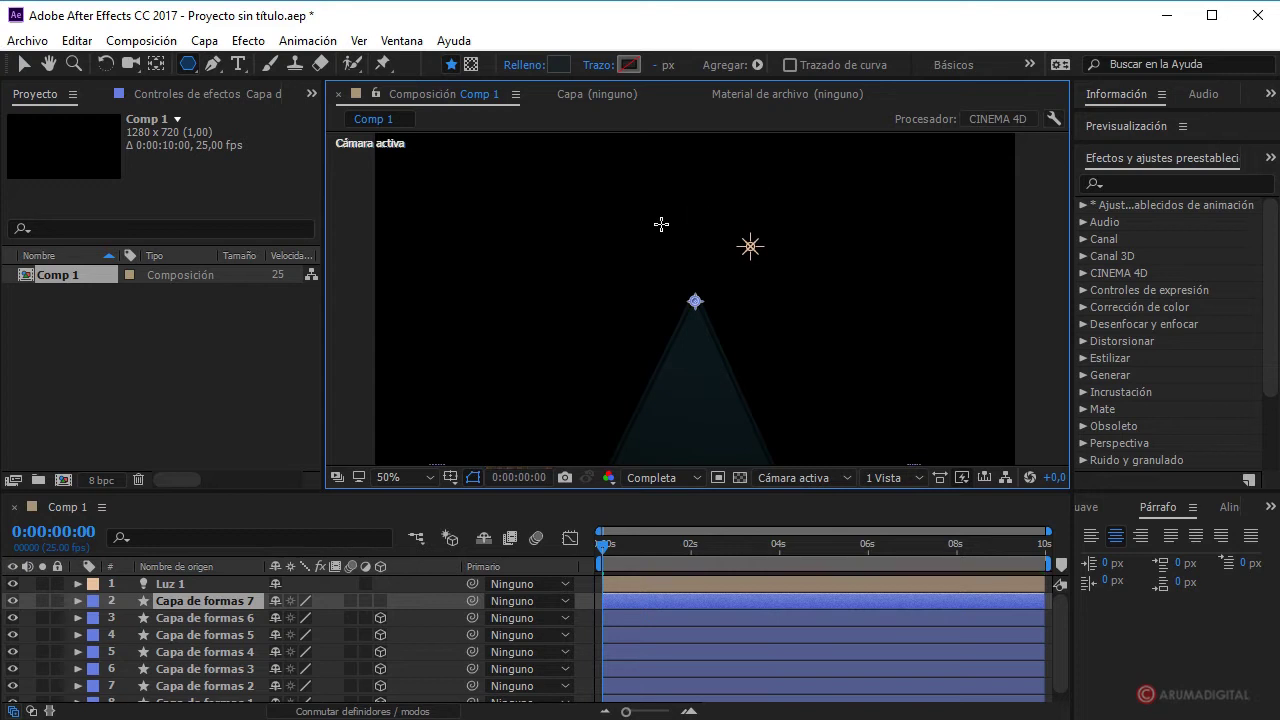
- Switch to the Pen tool and zoom the view to frame the triangle's tip
{"action": "key", "text": "period"}
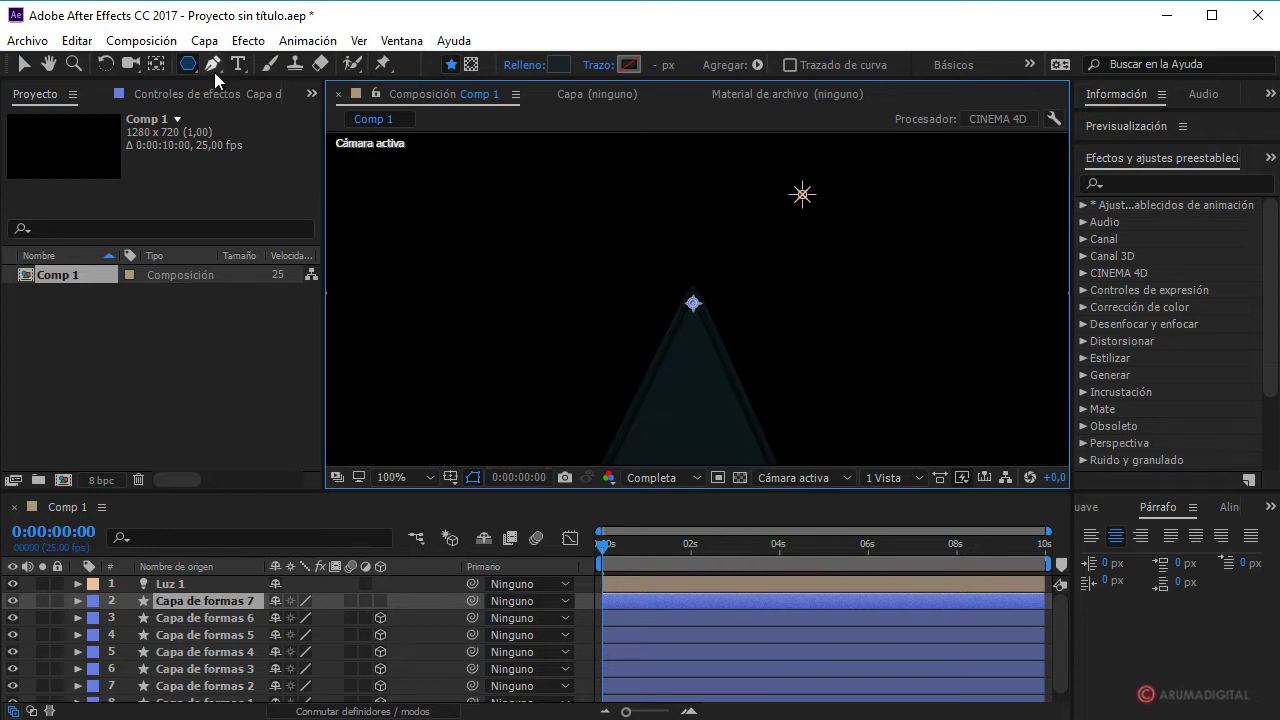
{"action": "left_click", "coordinate": [214, 72]}
{"action": "key", "text": "comma"}
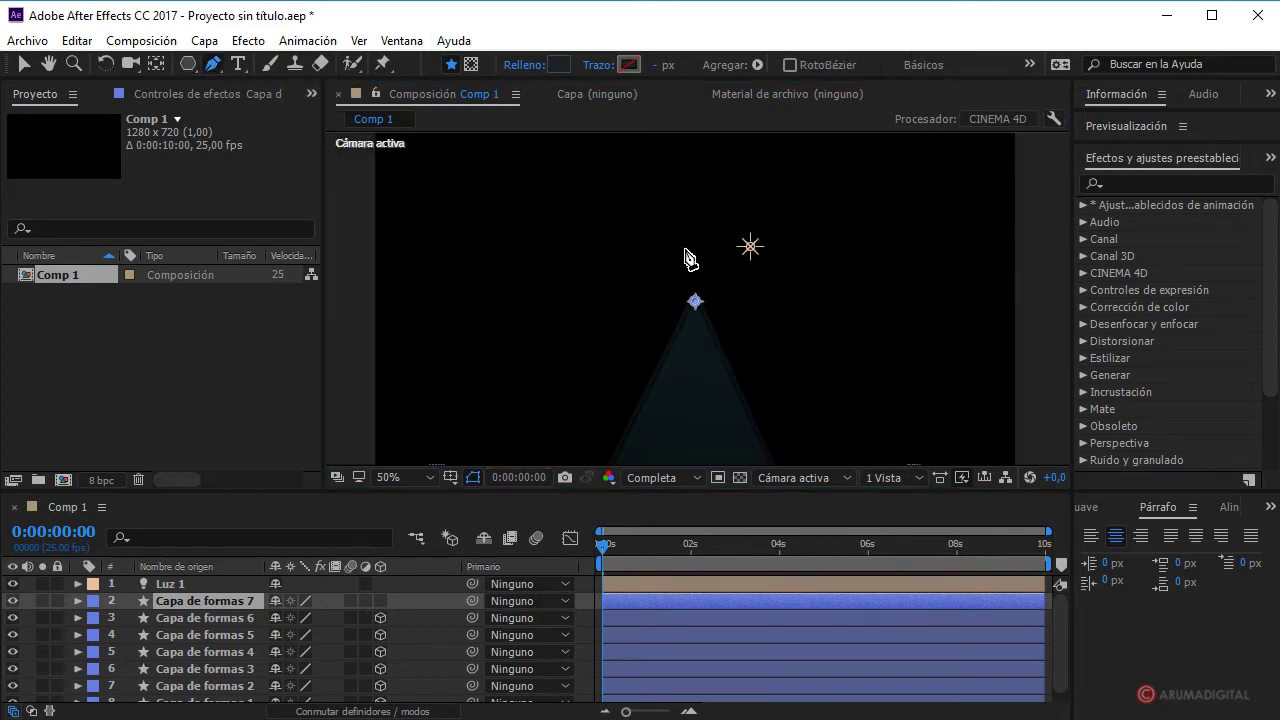
{"action": "key", "text": "period"}
{"action": "key", "text": "period"}
{"action": "key", "text": "period"}
{"action": "key", "text": "period"}
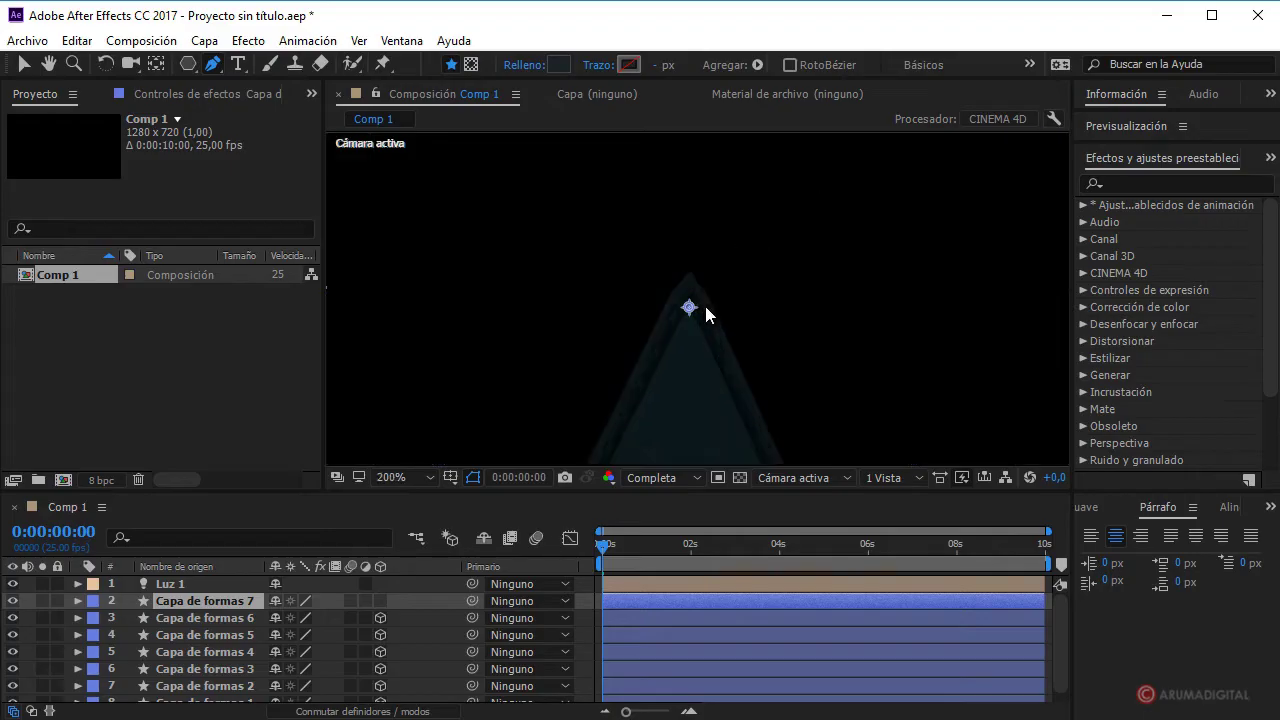
{"action": "key", "text": "period"}
{"action": "key", "text": "period"}
{"action": "left_click", "coordinate": [451, 477]}
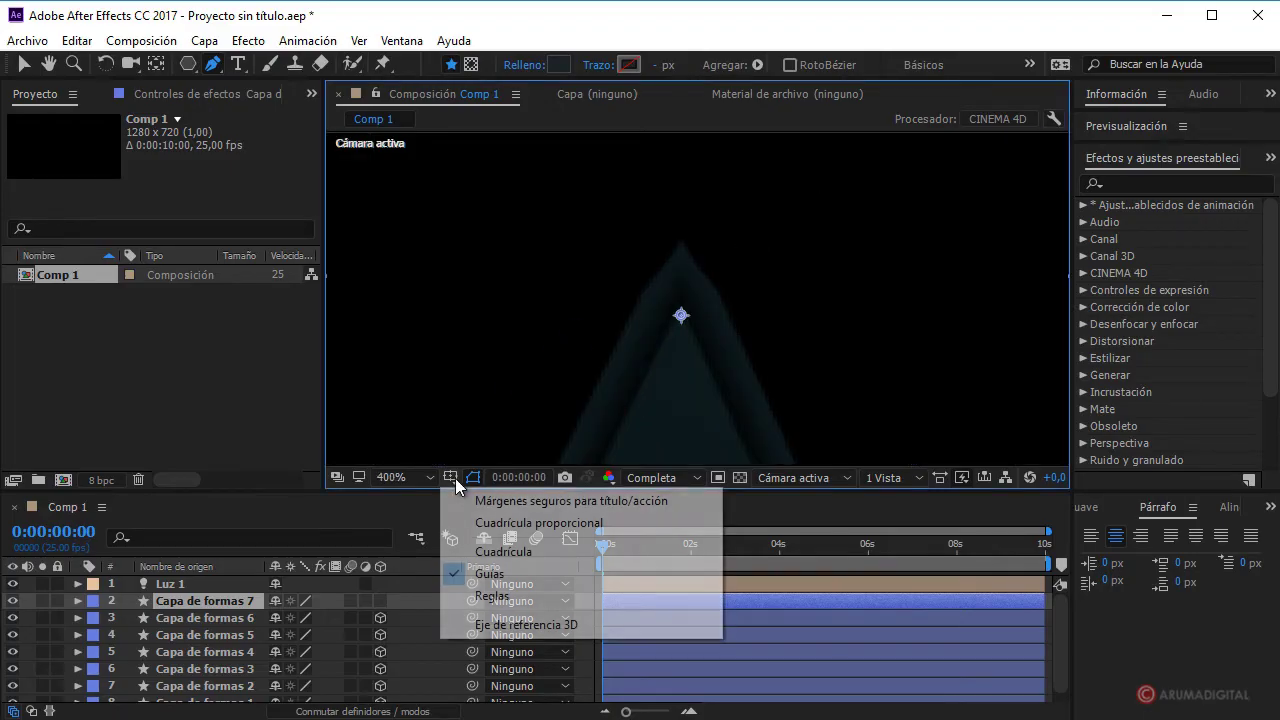
{"action": "key", "text": "Escape"}
{"action": "key", "text": "comma"}
{"action": "key", "text": "comma"}
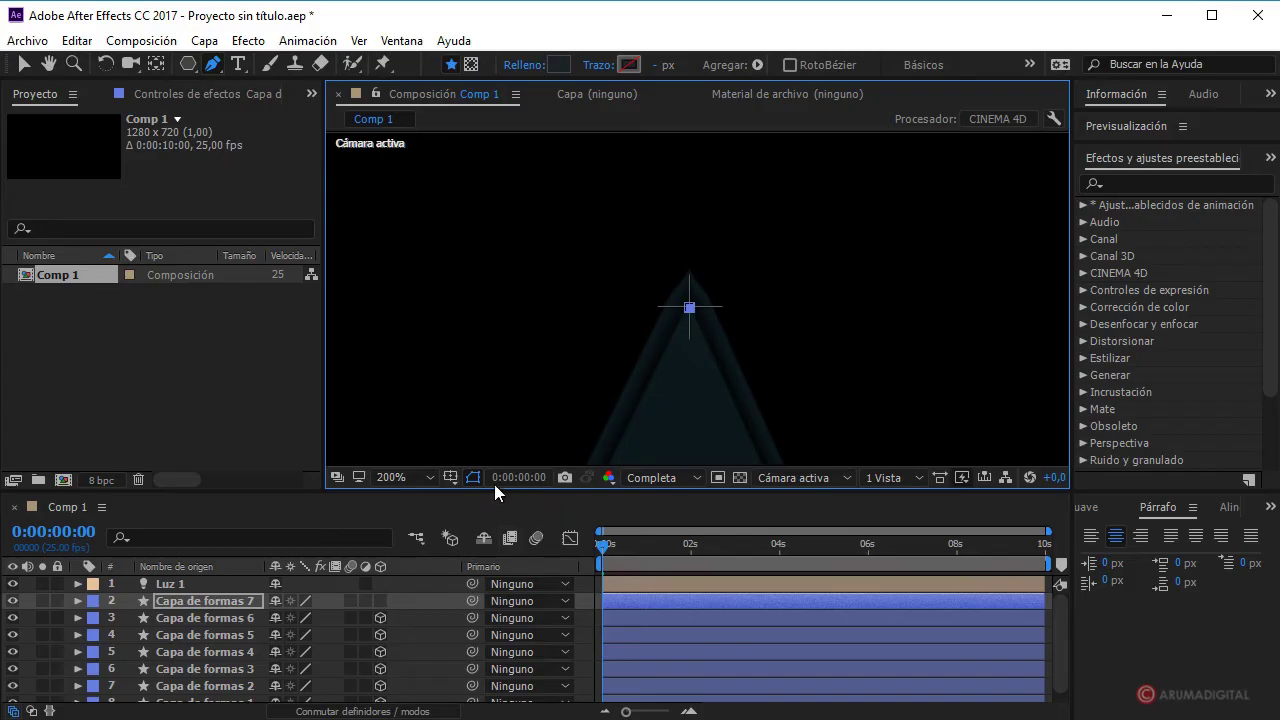
{"action": "left_click", "coordinate": [451, 479]}
{"action": "left_click", "coordinate": [460, 497]}
{"action": "key", "text": "comma"}
{"action": "key", "text": "comma"}
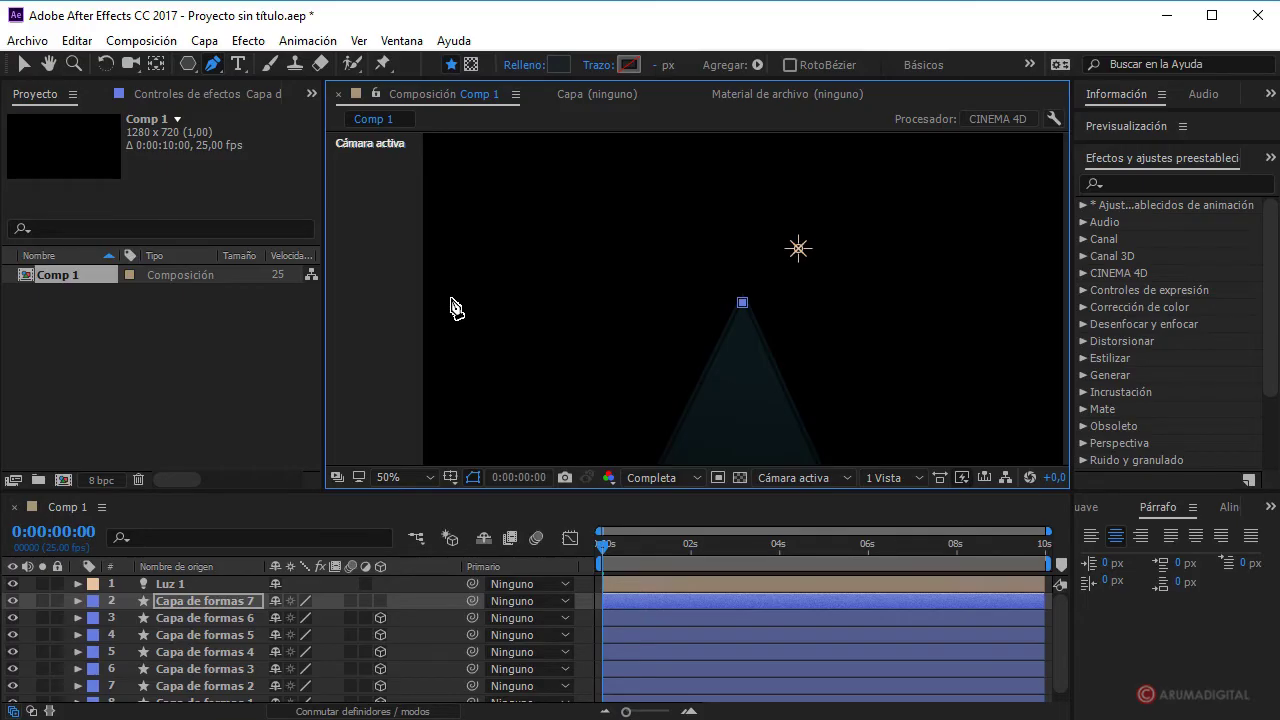
- Draw a closed path running left from the tip with a curved bottom point, then reshape the curve
{"action": "left_click", "coordinate": [447, 302]}
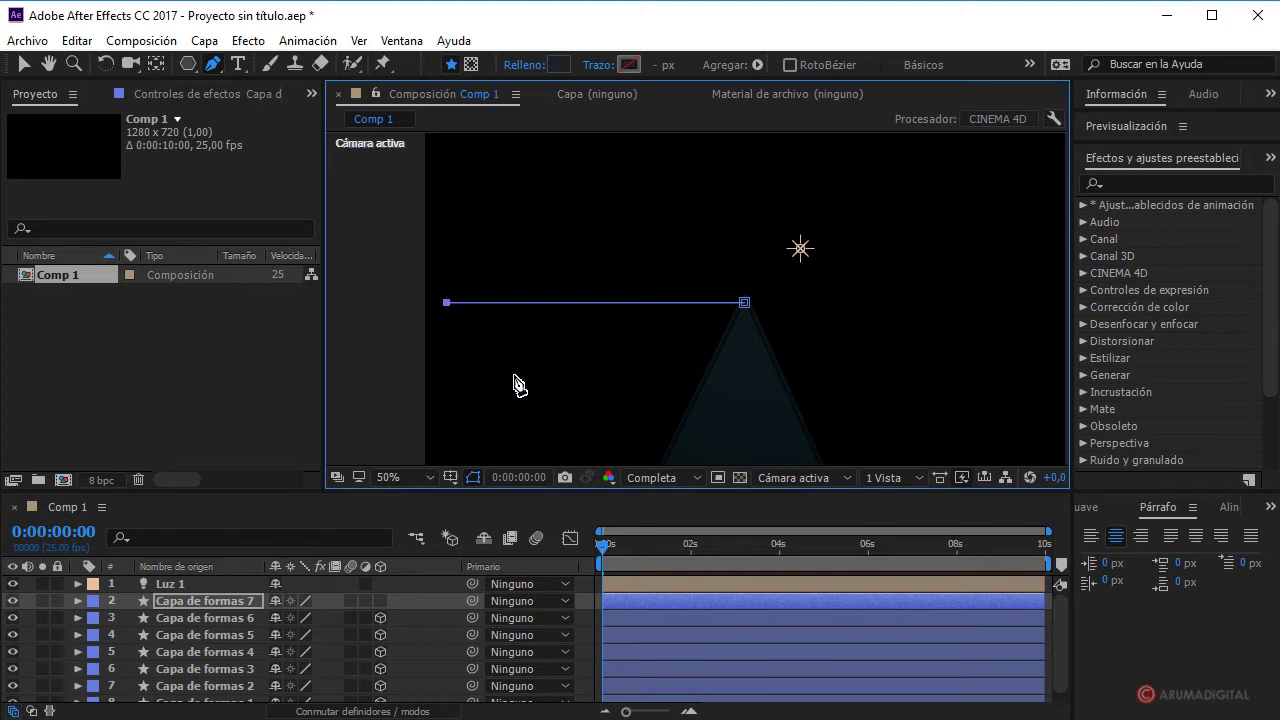
{"action": "left_click_drag", "start_coordinate": [513, 375], "coordinate": [581, 381]}
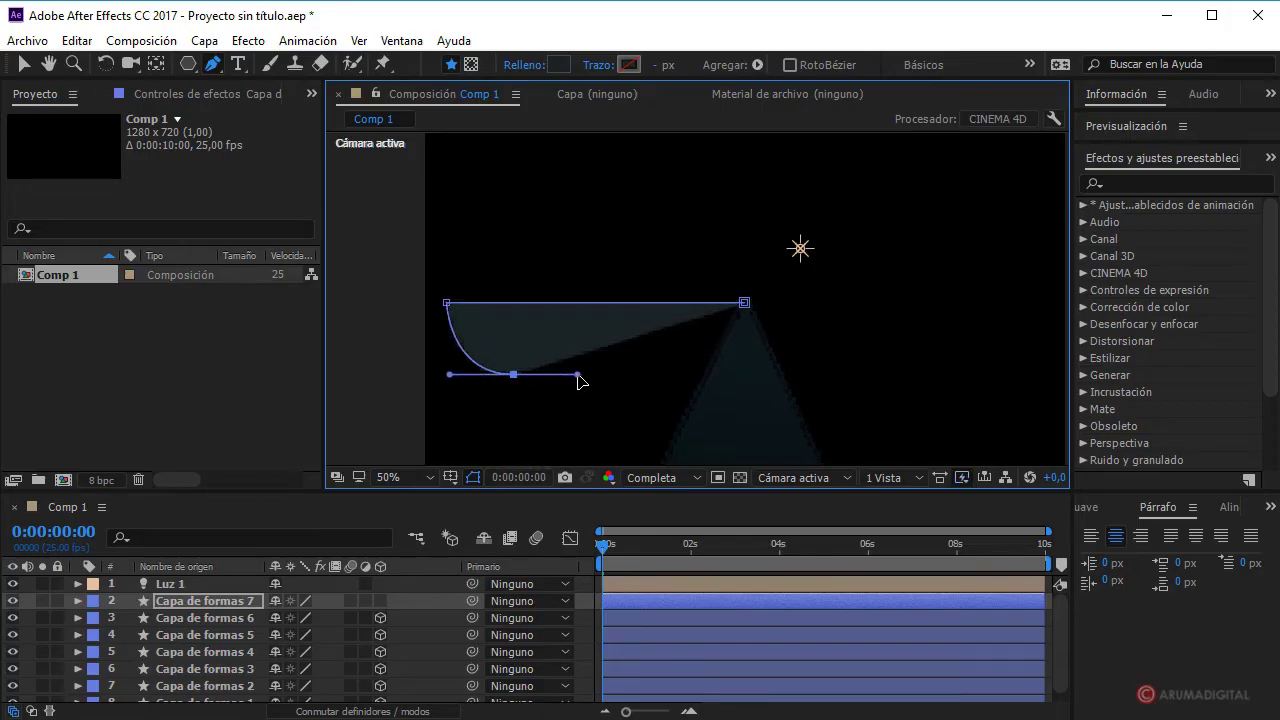
{"action": "left_click", "coordinate": [733, 325]}
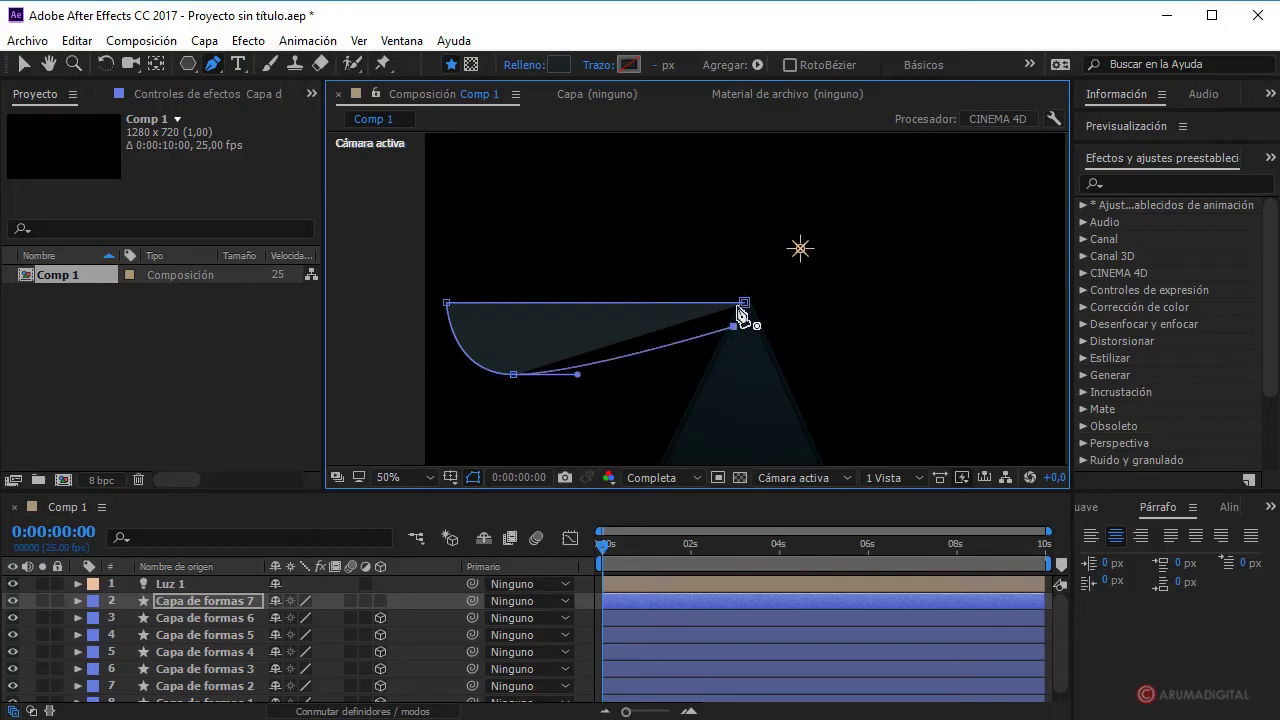
{"action": "left_click", "coordinate": [744, 302]}
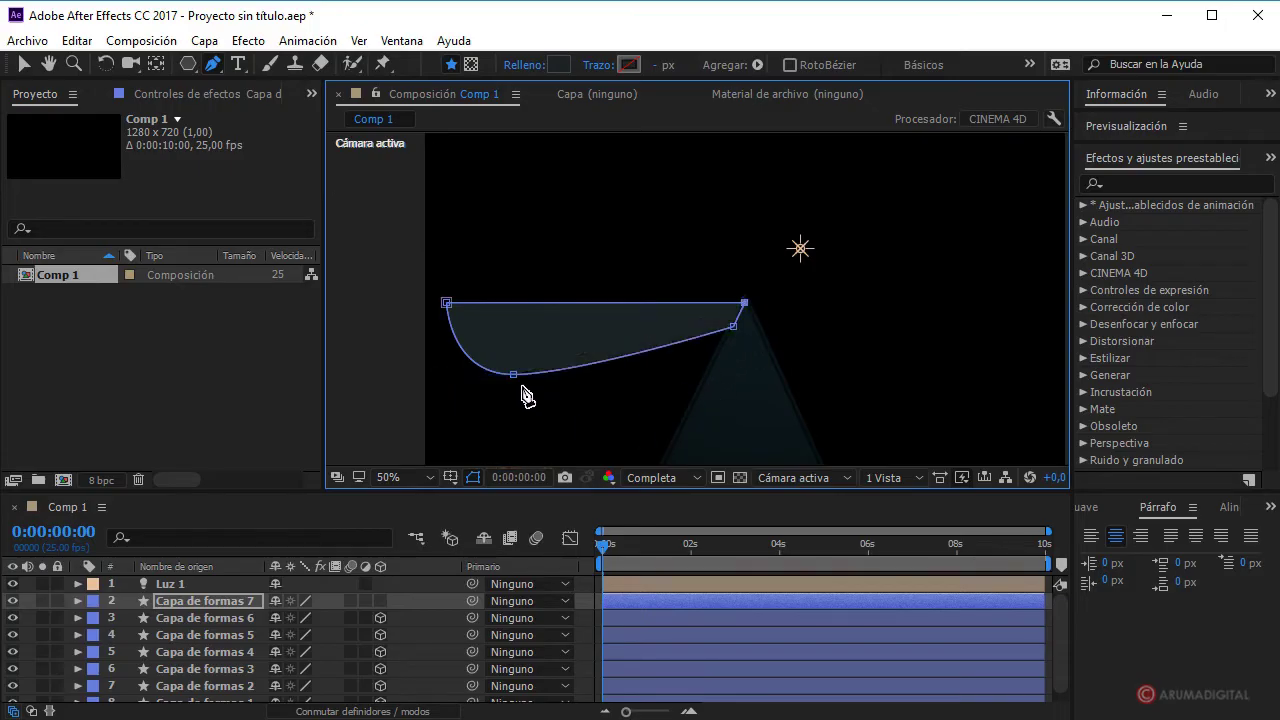
{"action": "mouse_move", "coordinate": [514, 375]}
{"action": "left_mouse_down"}
{"action": "mouse_move", "coordinate": [530, 383]}
{"action": "mouse_move", "coordinate": [455, 377]}
{"action": "left_mouse_up"}
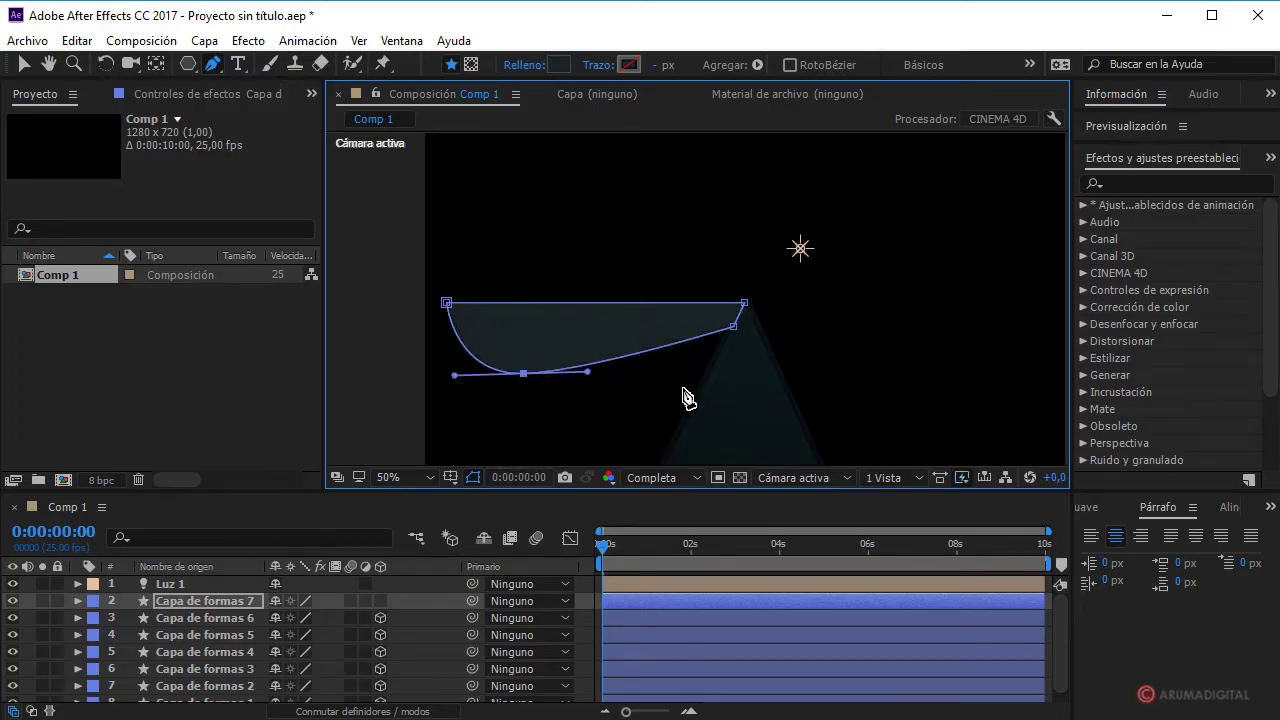
{"action": "left_click", "coordinate": [23, 64]}
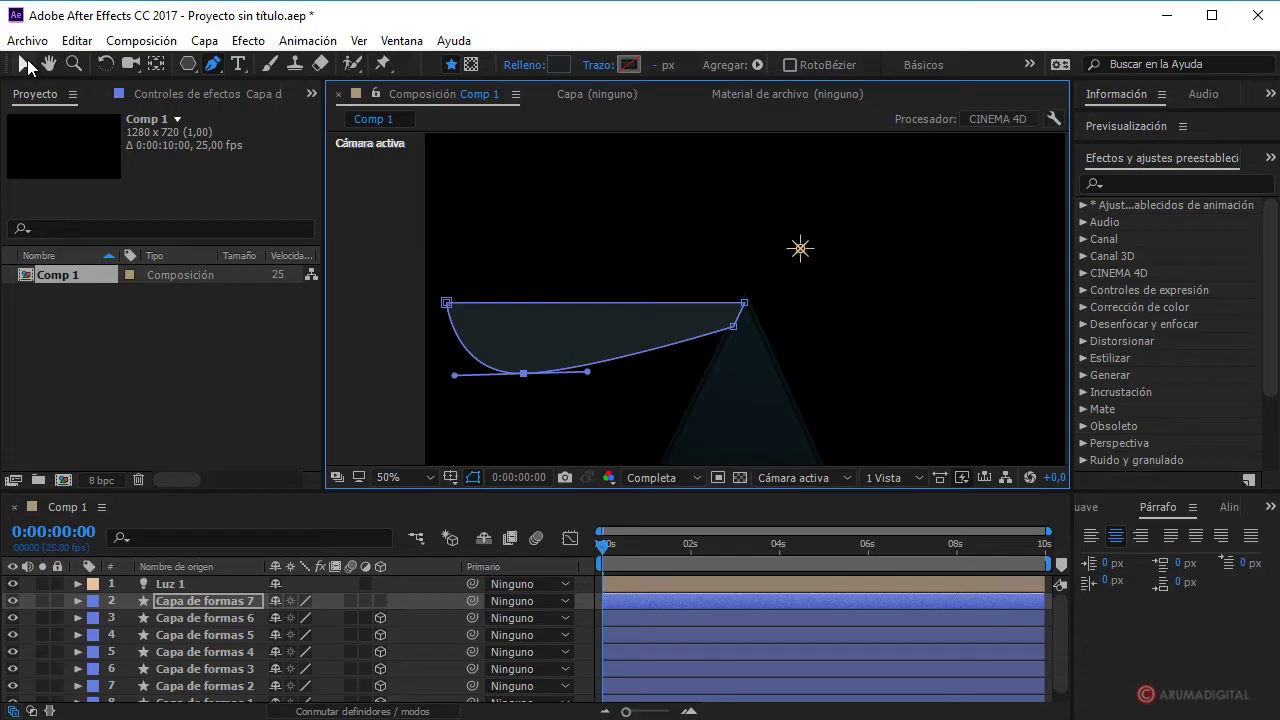
- Select the new curved shape in the composition view
{"action": "left_click", "coordinate": [371, 212]}
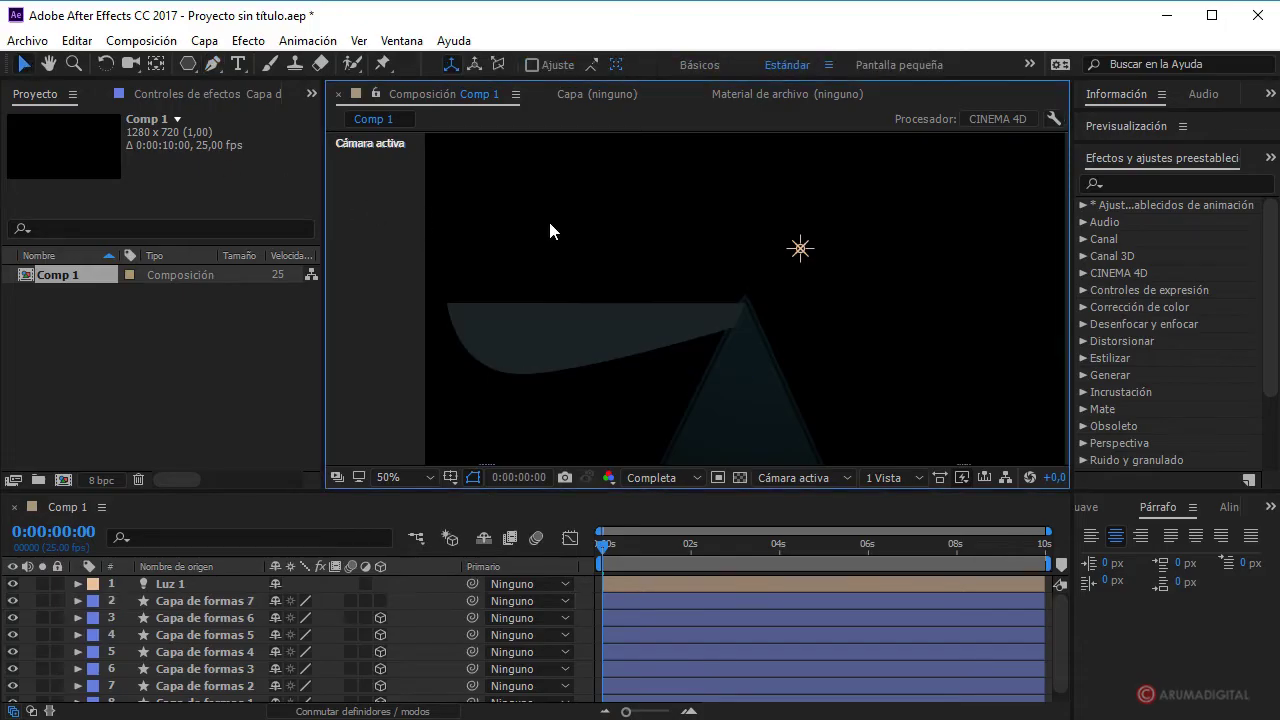
{"action": "left_click", "coordinate": [615, 324]}
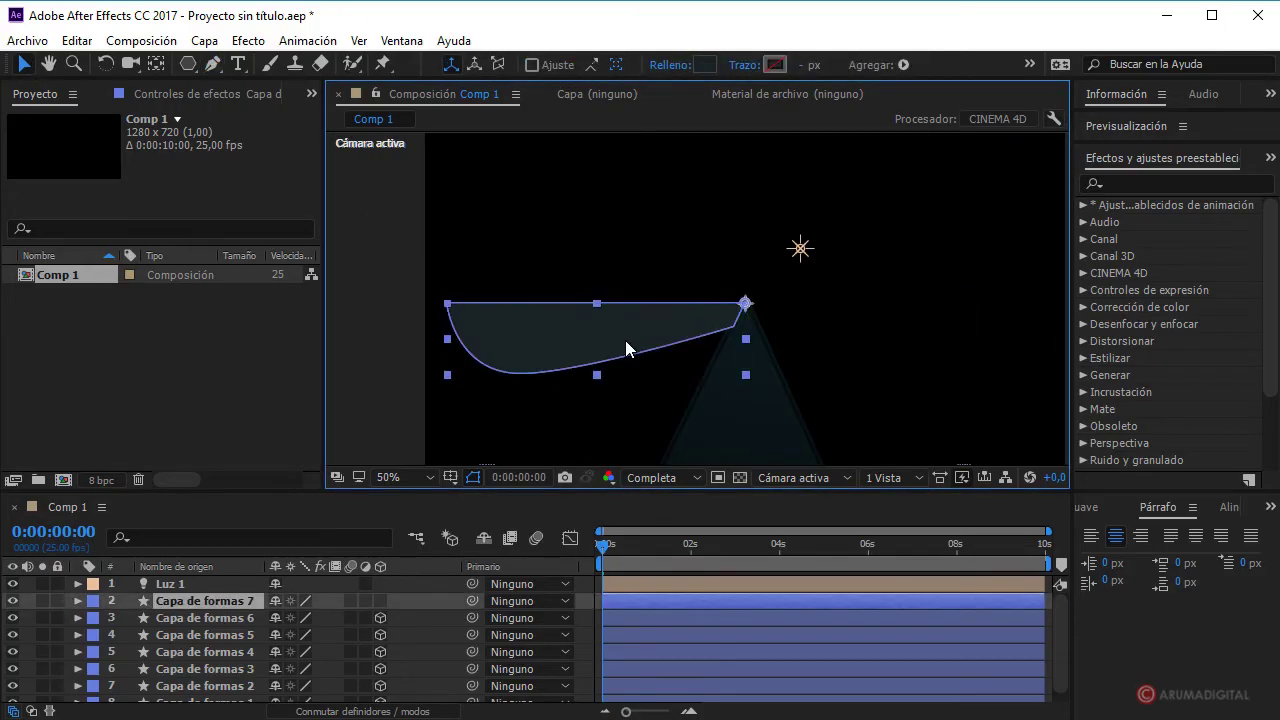
{"action": "left_click", "coordinate": [584, 293]}
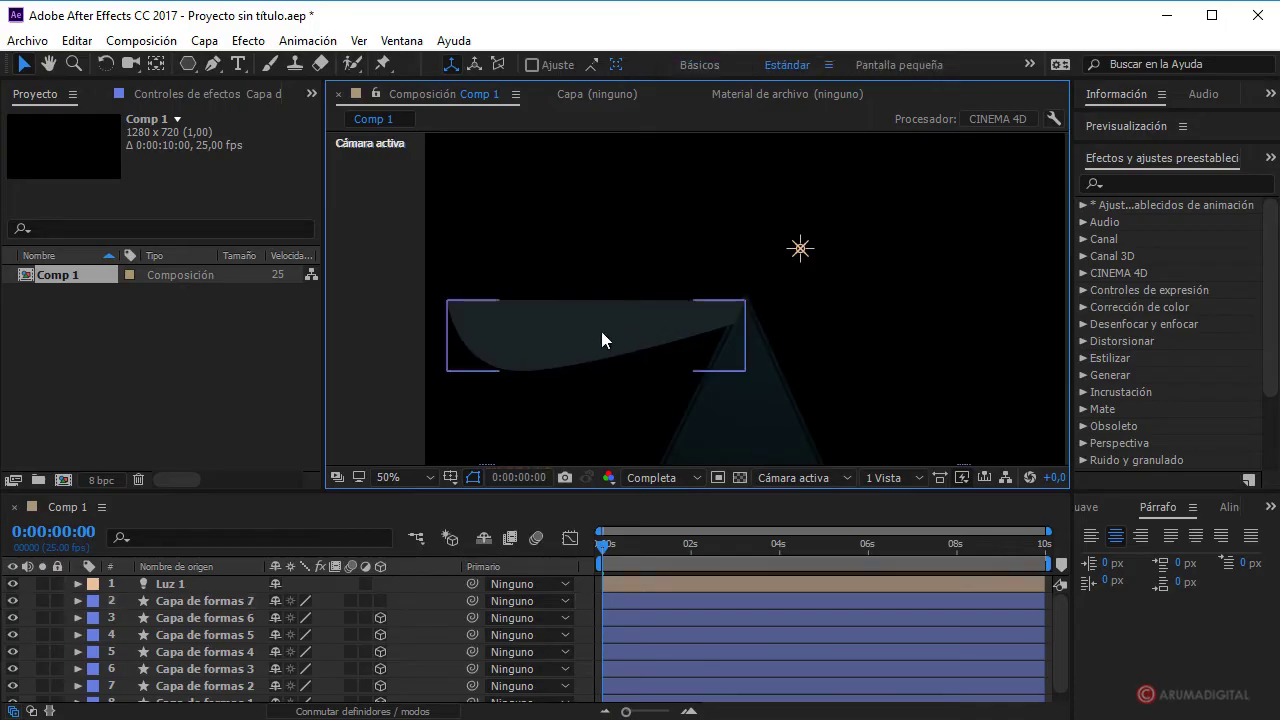
{"action": "left_click", "coordinate": [601, 331]}
{"action": "left_click", "coordinate": [601, 321]}
{"action": "left_click", "coordinate": [602, 324]}
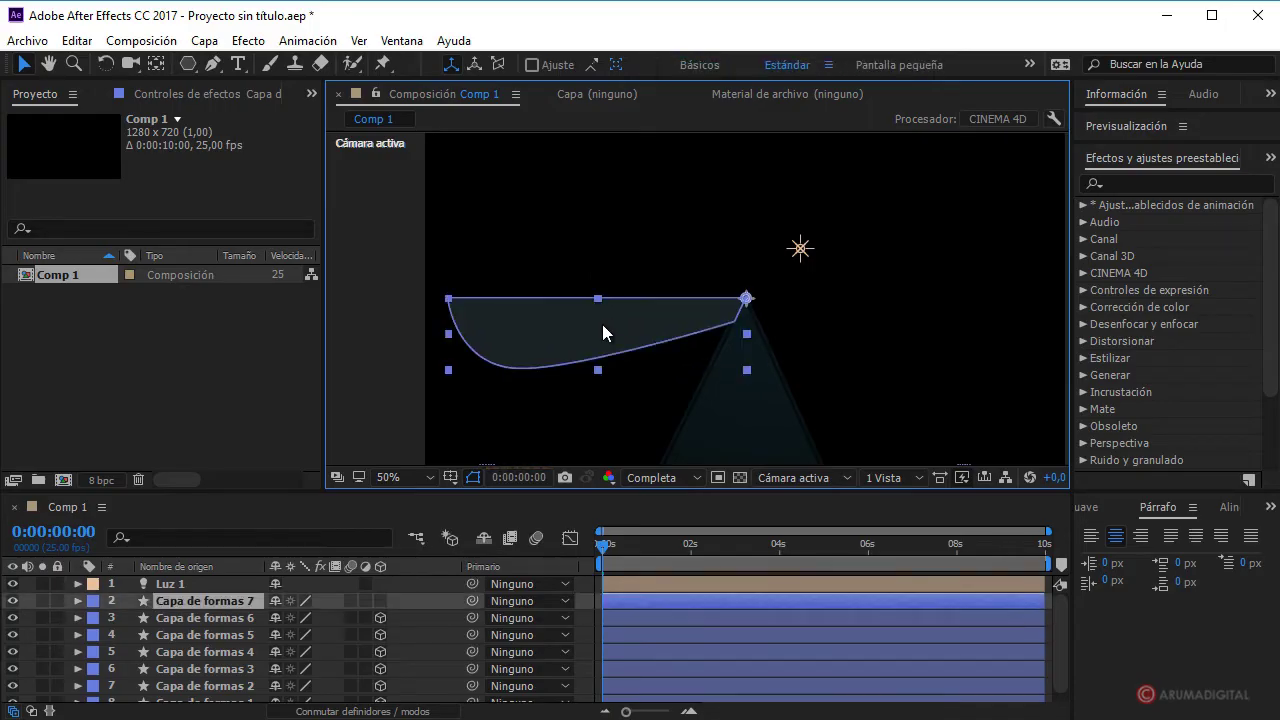
{"action": "left_click", "coordinate": [591, 254]}
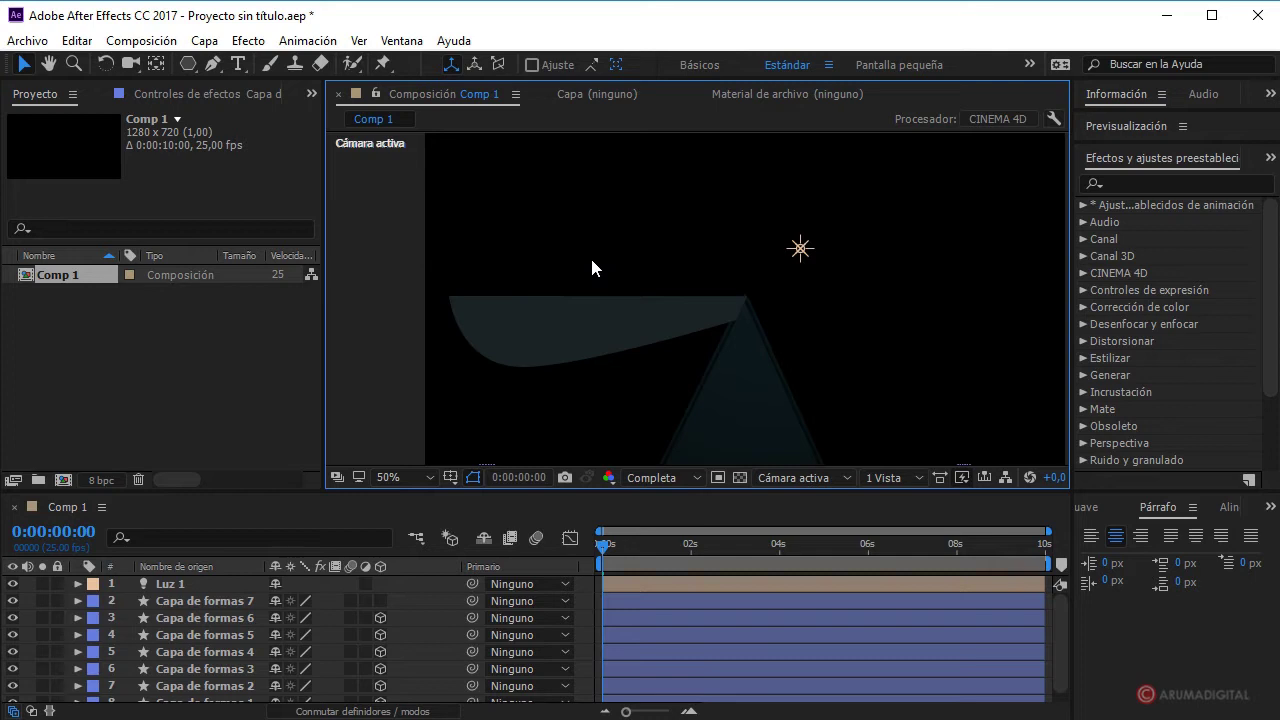
{"action": "left_click", "coordinate": [592, 306]}
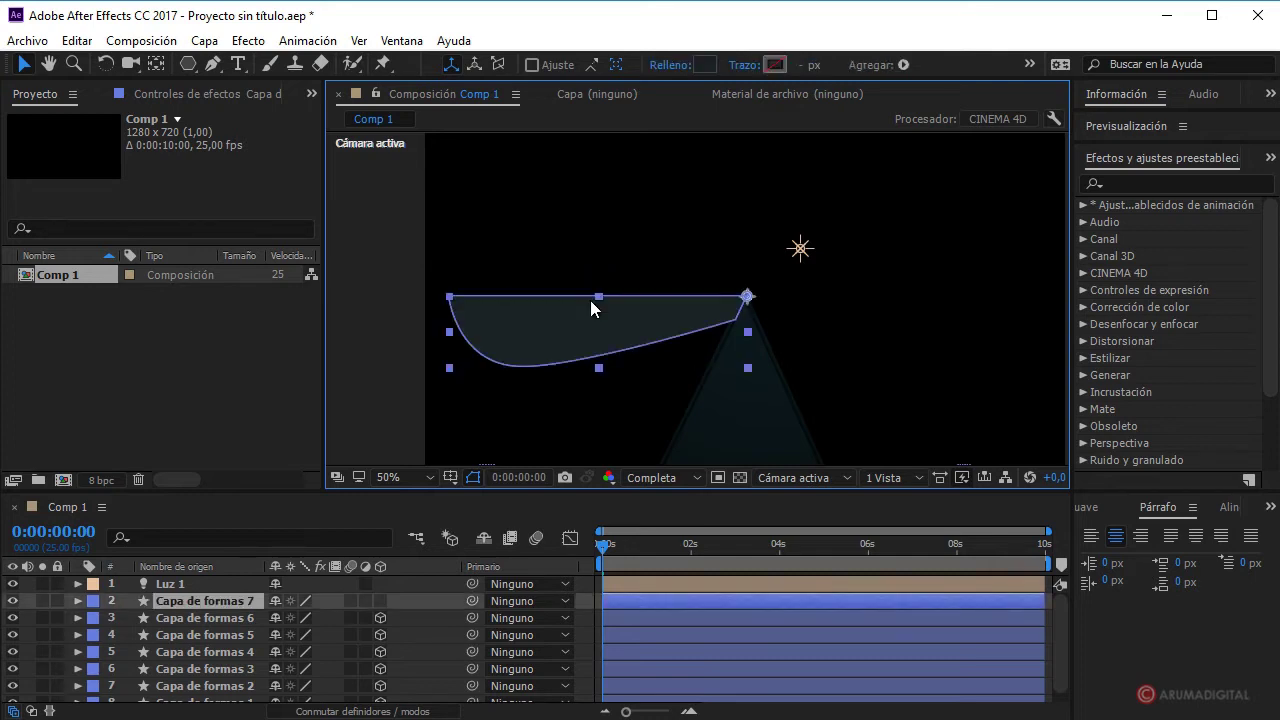
- Change the shape's fill colour to dark maroon, hex 2C2025
{"action": "left_click", "coordinate": [704, 65]}
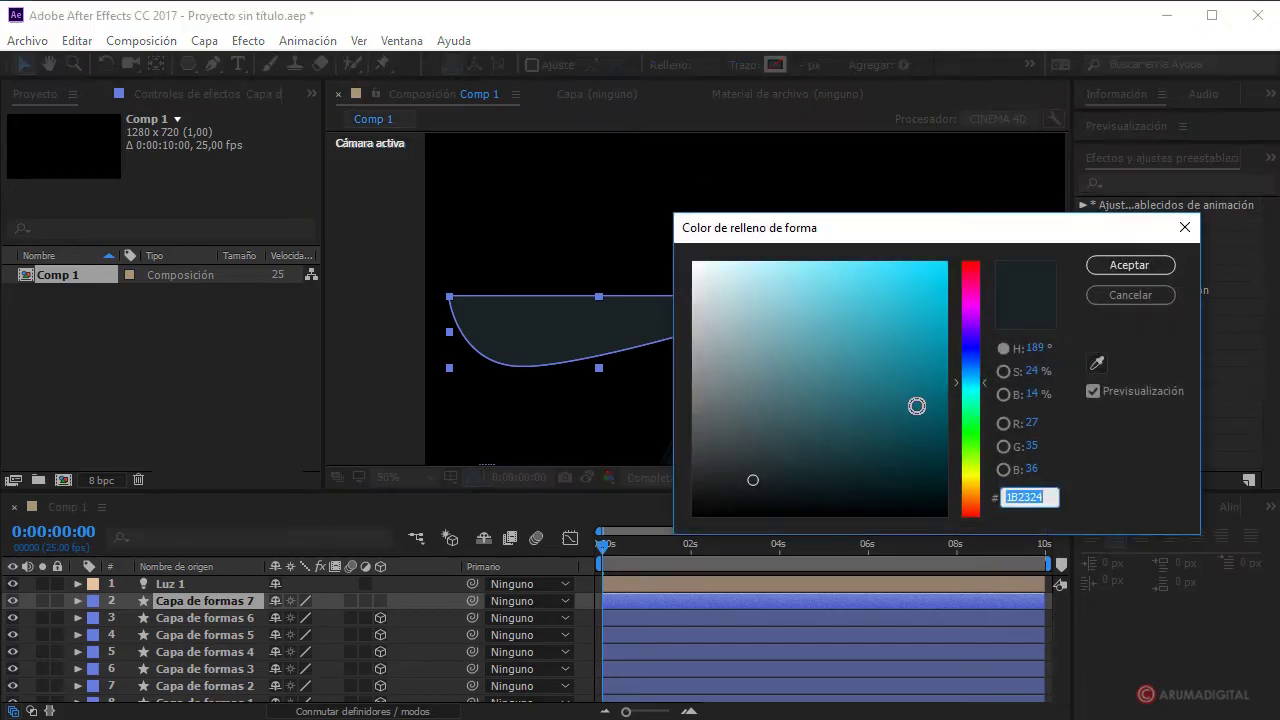
{"action": "left_click_drag", "start_coordinate": [969, 388], "coordinate": [973, 278]}
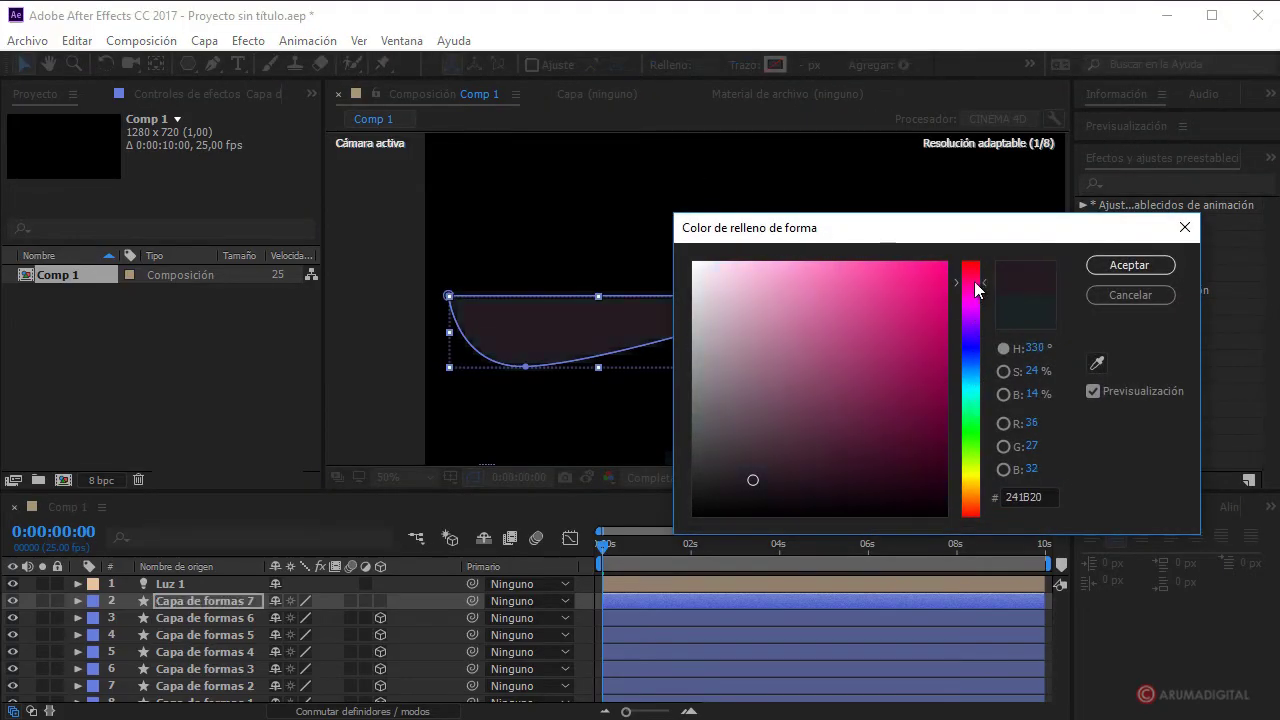
{"action": "left_click", "coordinate": [764, 472]}
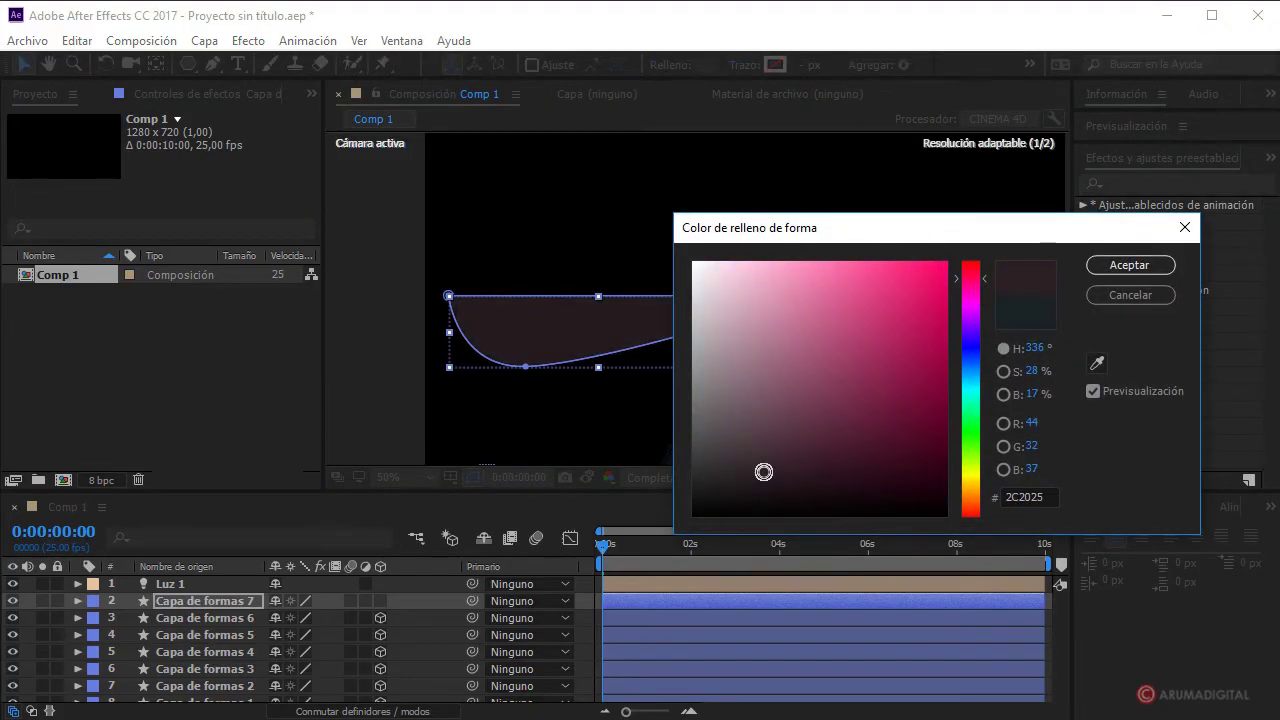
{"action": "left_click", "coordinate": [1160, 265]}
{"action": "left_click", "coordinate": [384, 222]}
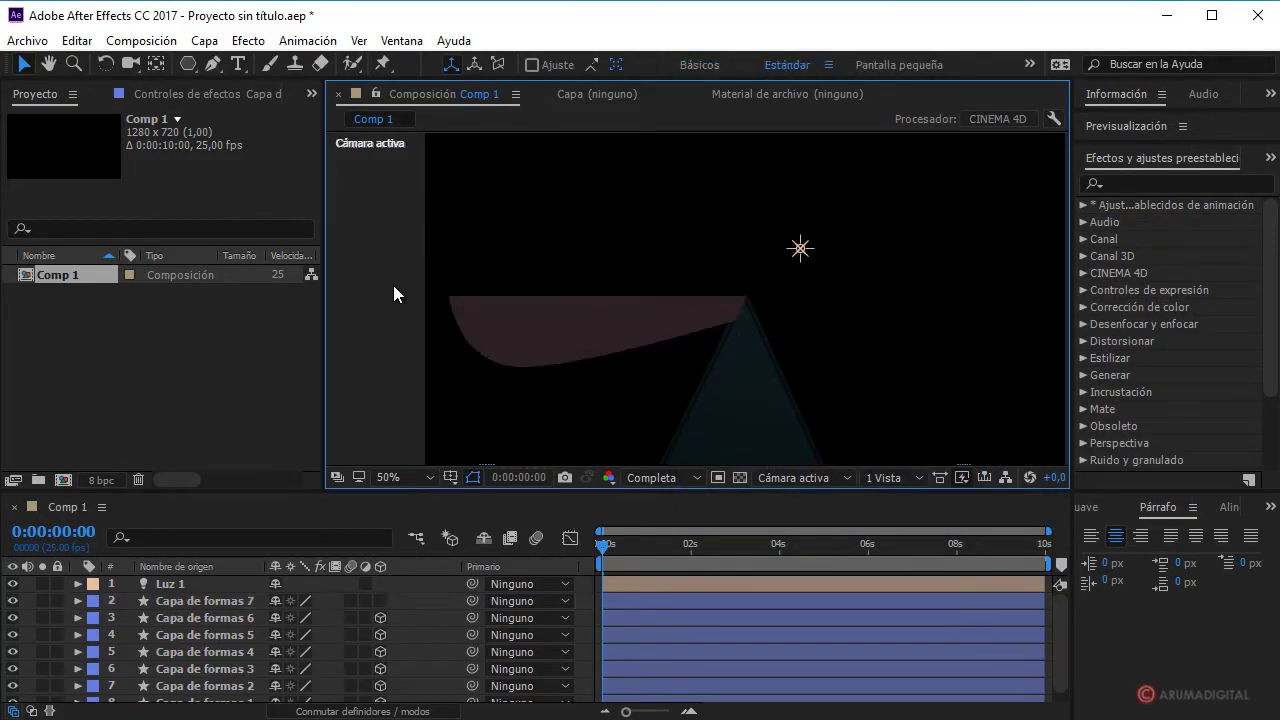
{"action": "scroll", "coordinate": [393, 285], "scroll_direction": "down", "scroll_amount": 2}
{"action": "scroll", "coordinate": [393, 285], "scroll_direction": "up", "scroll_amount": 2}
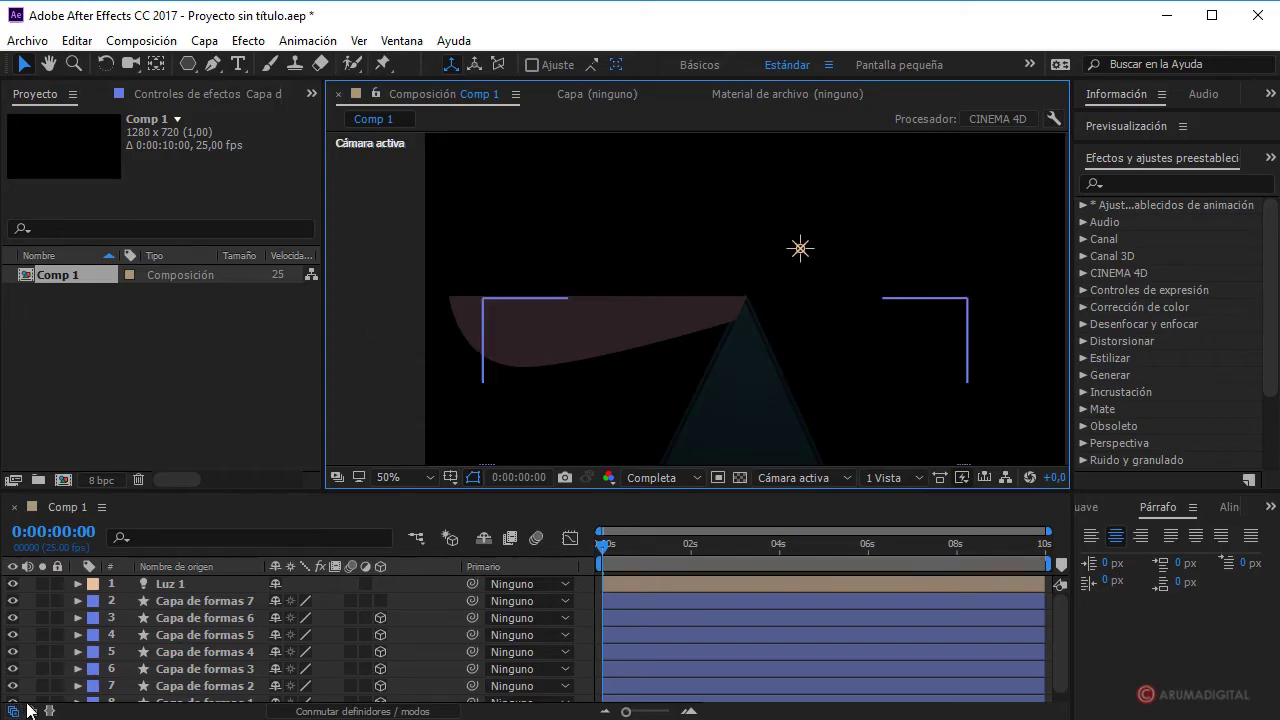
- Rotate Capa de formas 7 to -71° and move it up to position 644, 81
{"action": "left_click", "coordinate": [214, 601]}
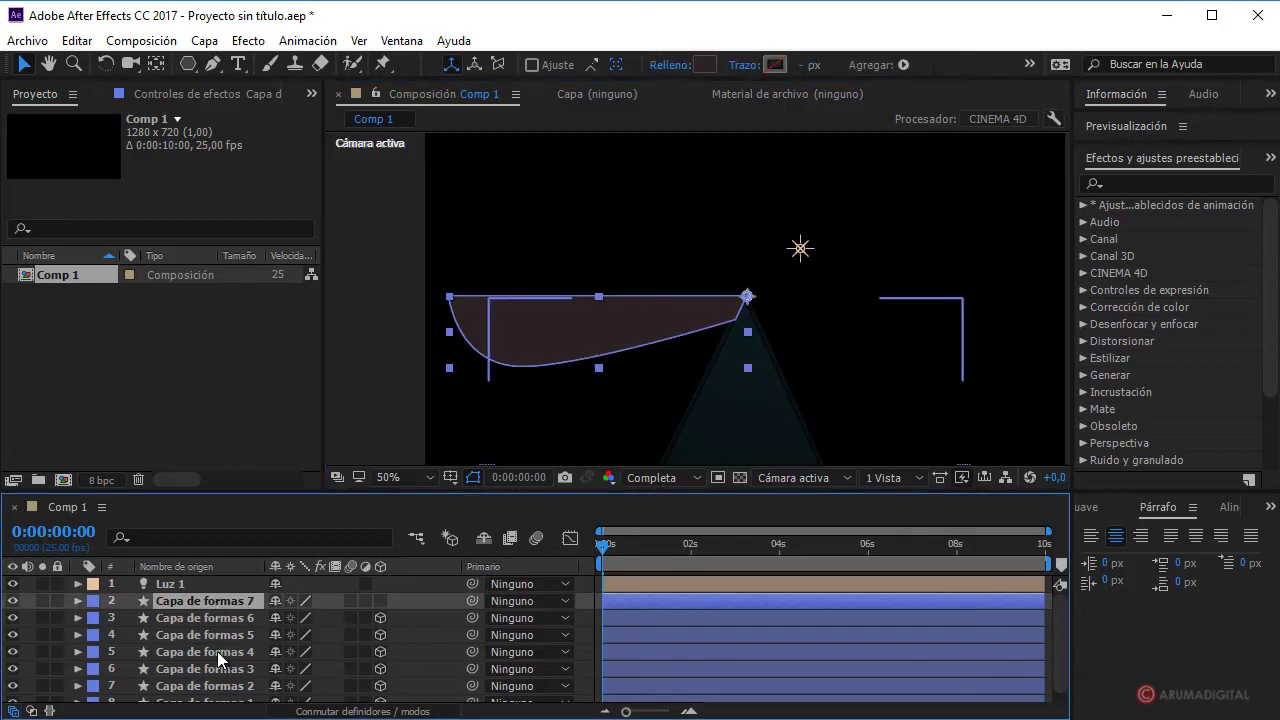
{"action": "key", "text": "r"}
{"action": "left_click_drag", "start_coordinate": [300, 619], "coordinate": [249, 634]}
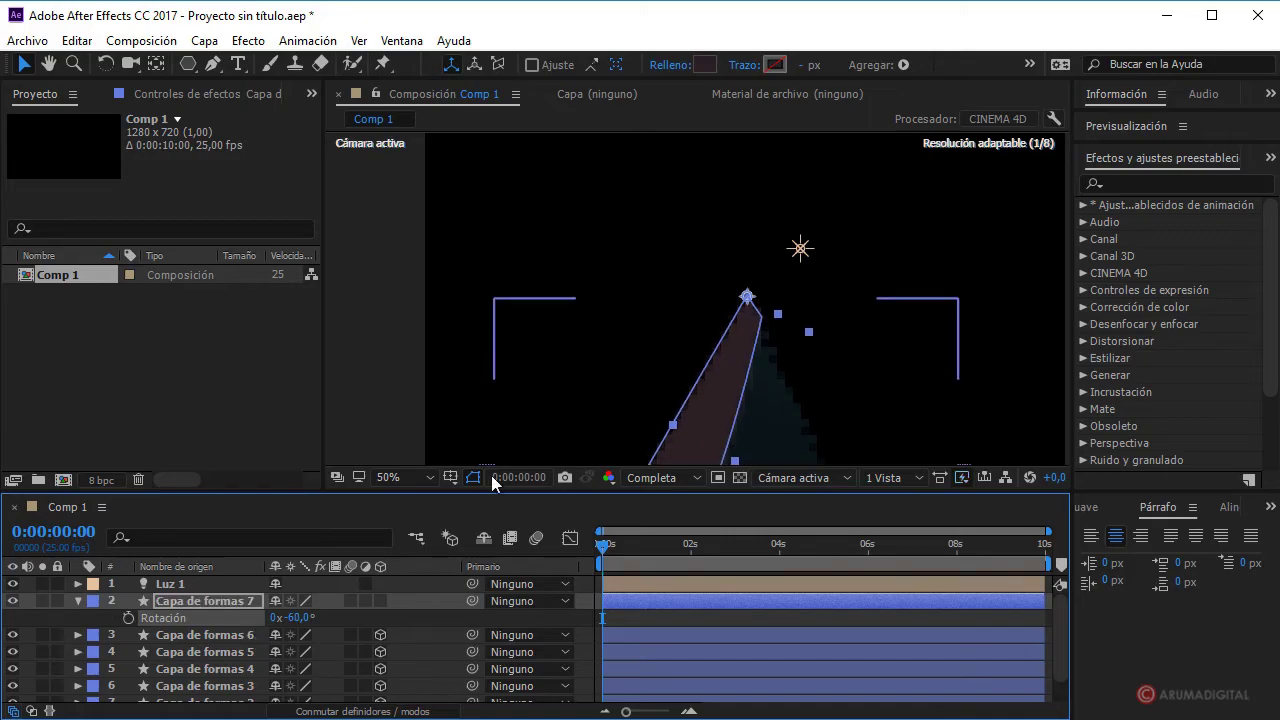
{"action": "key", "text": "comma"}
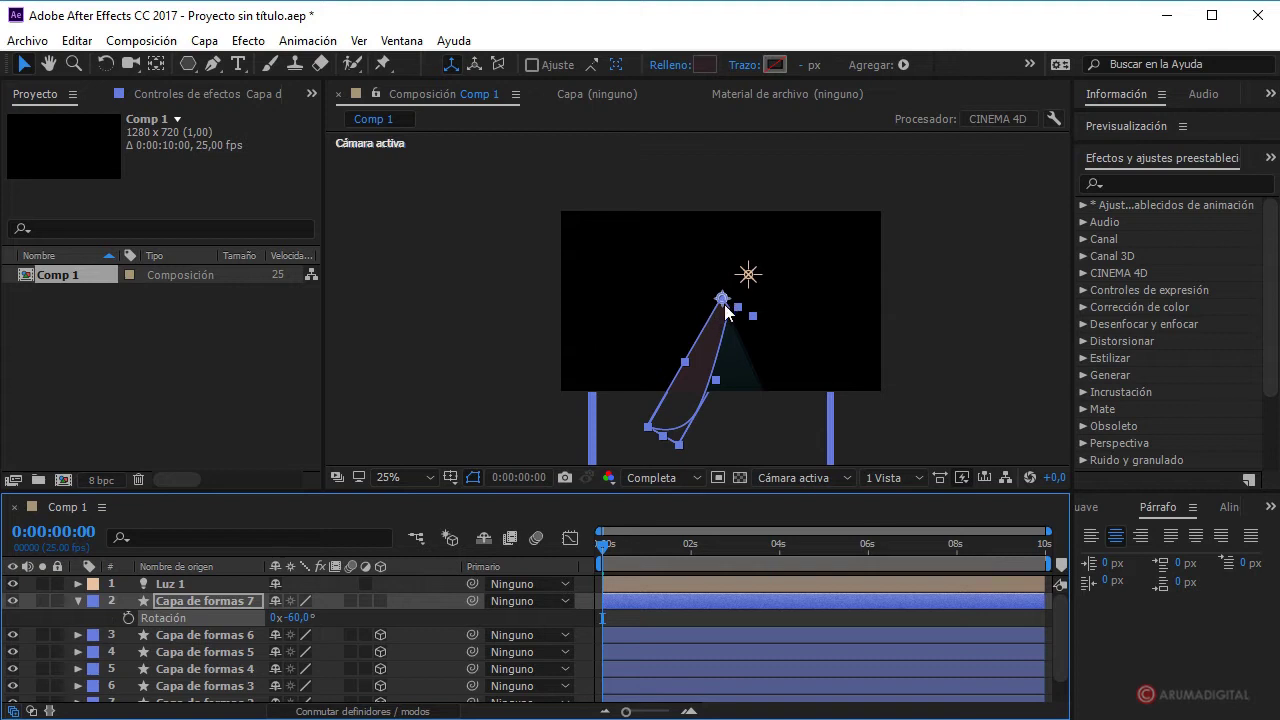
{"action": "left_click", "coordinate": [211, 602]}
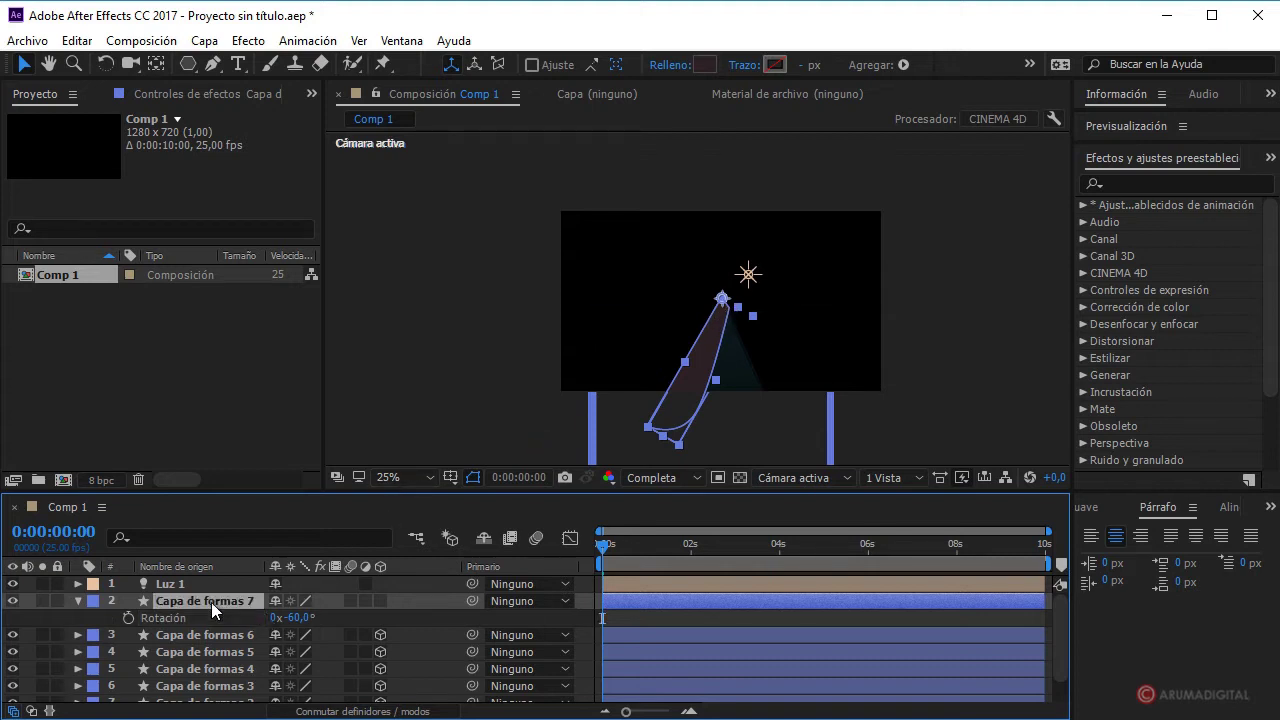
{"action": "key", "text": "p"}
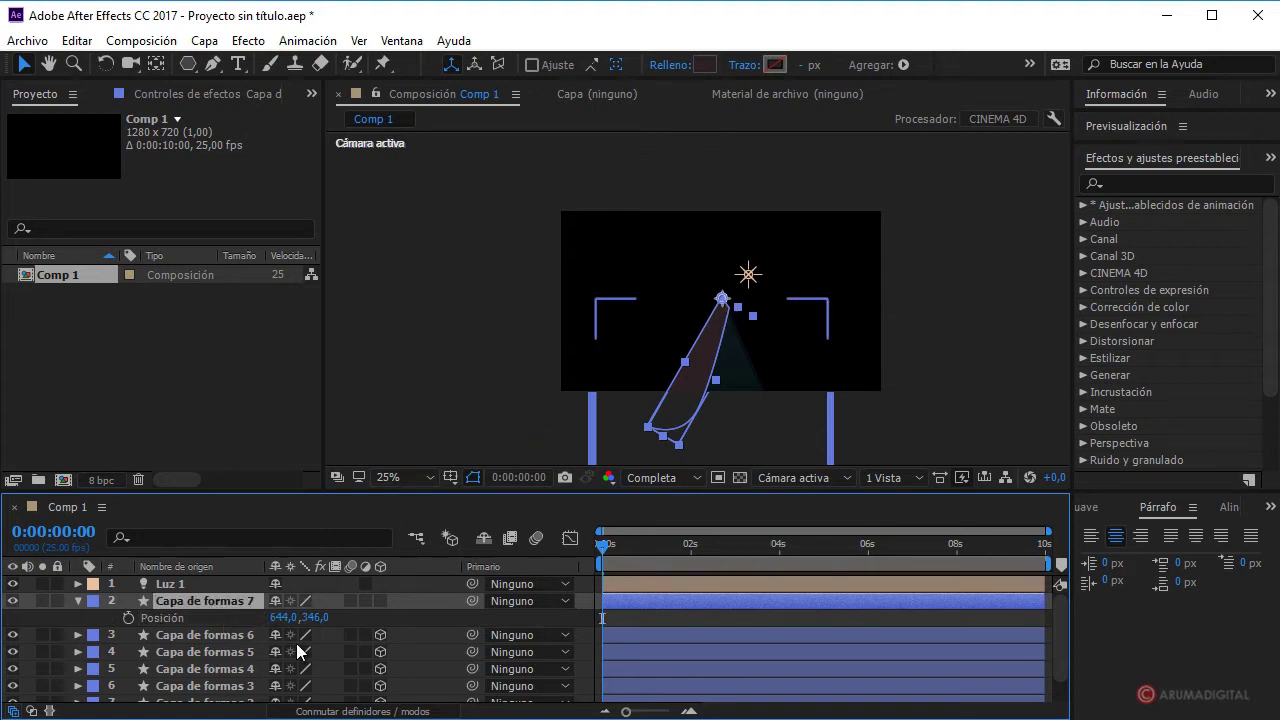
{"action": "mouse_move", "coordinate": [312, 617]}
{"action": "left_mouse_down"}
{"action": "mouse_move", "coordinate": [326, 617]}
{"action": "mouse_move", "coordinate": [50, 614]}
{"action": "left_mouse_up"}
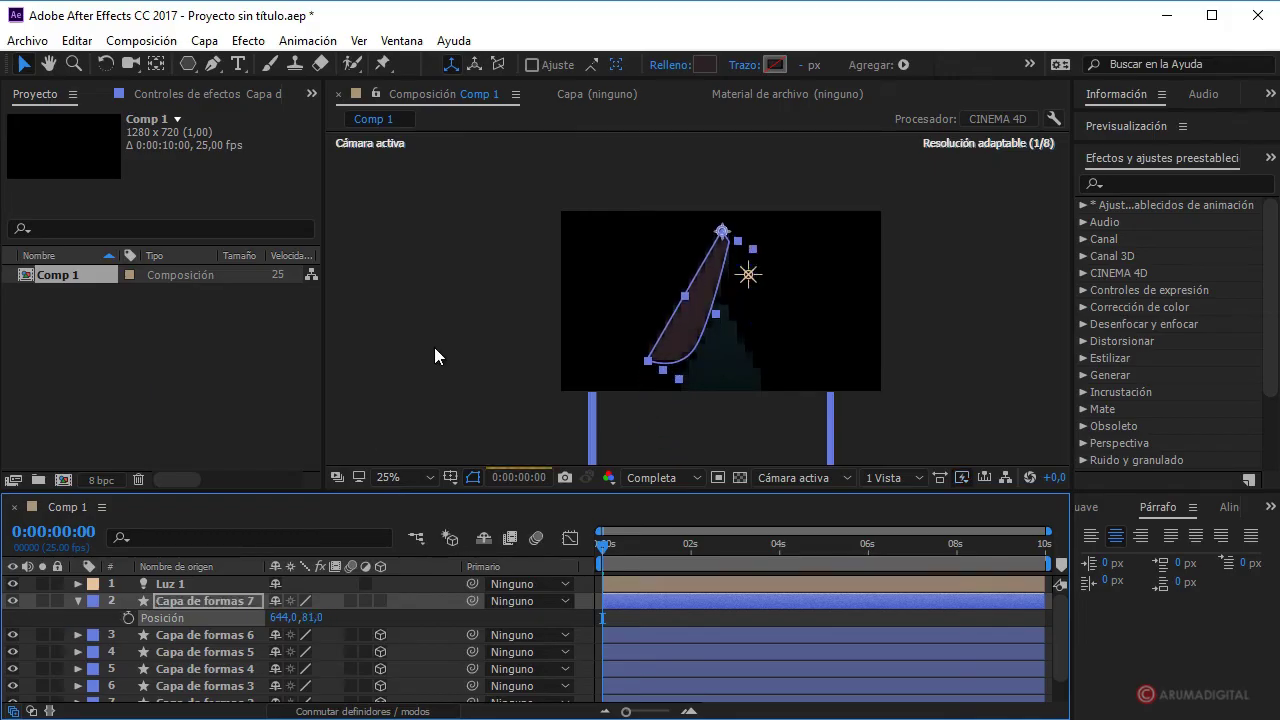
{"action": "key", "text": "period"}
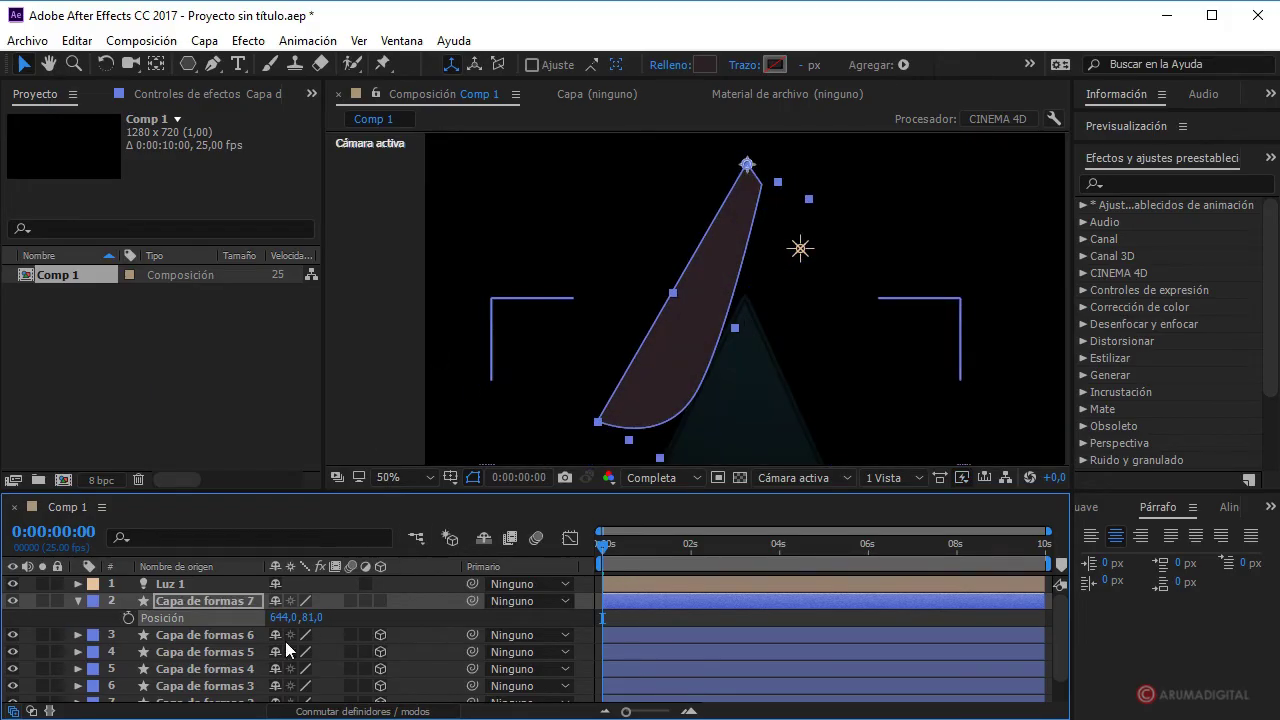
{"action": "left_click", "coordinate": [219, 603]}
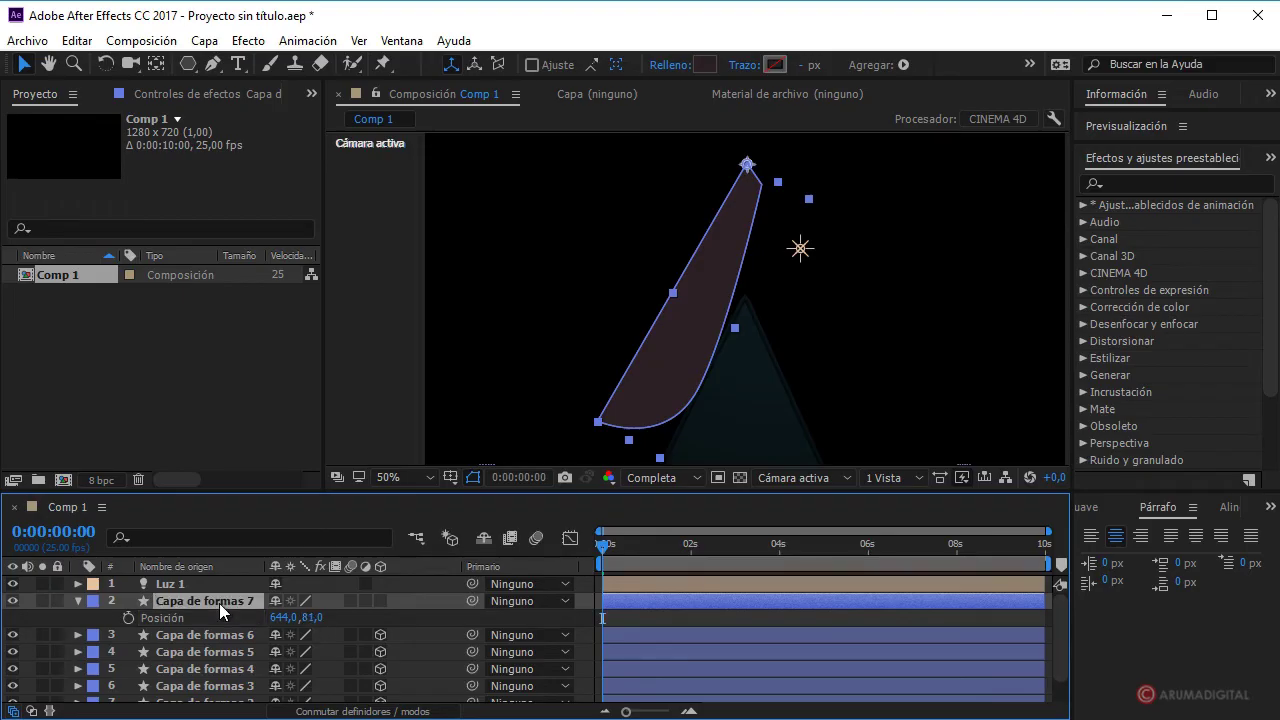
{"action": "key", "text": "r"}
{"action": "left_click_drag", "start_coordinate": [297, 617], "coordinate": [283, 616]}
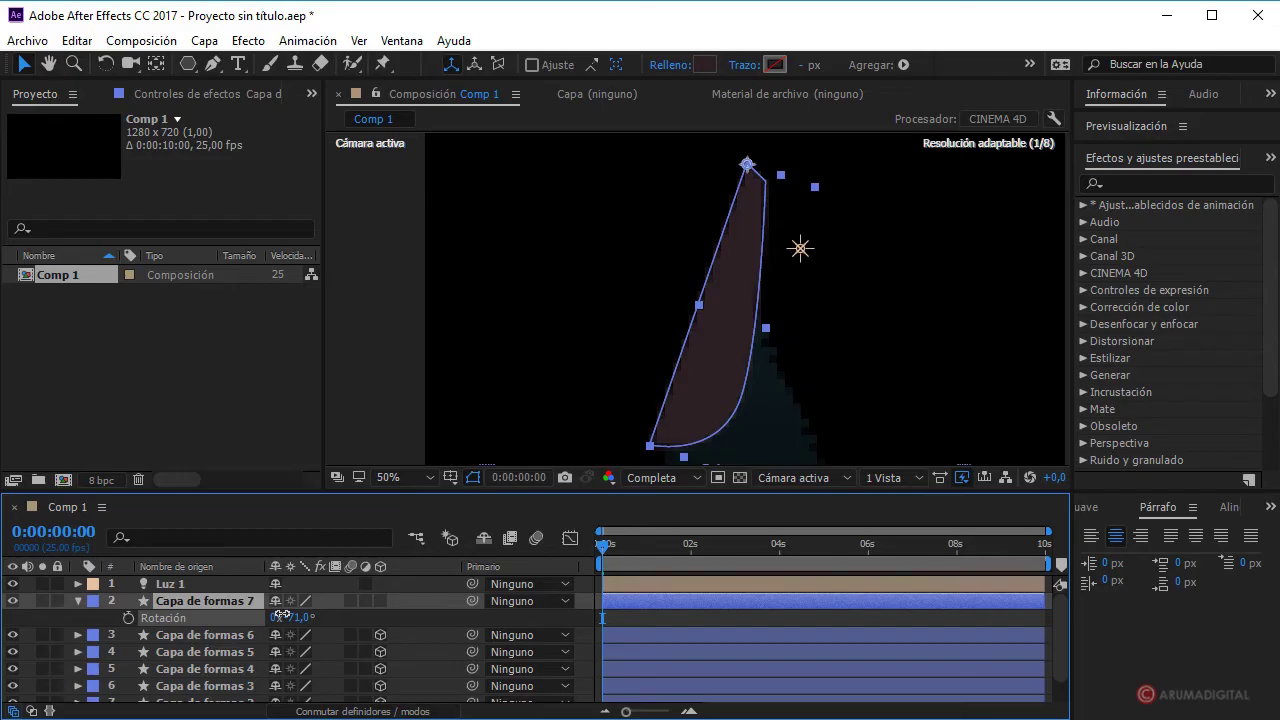
- Make Capa de formas 7 a 3D layer and set its Z position to -20
{"action": "left_click", "coordinate": [371, 331]}
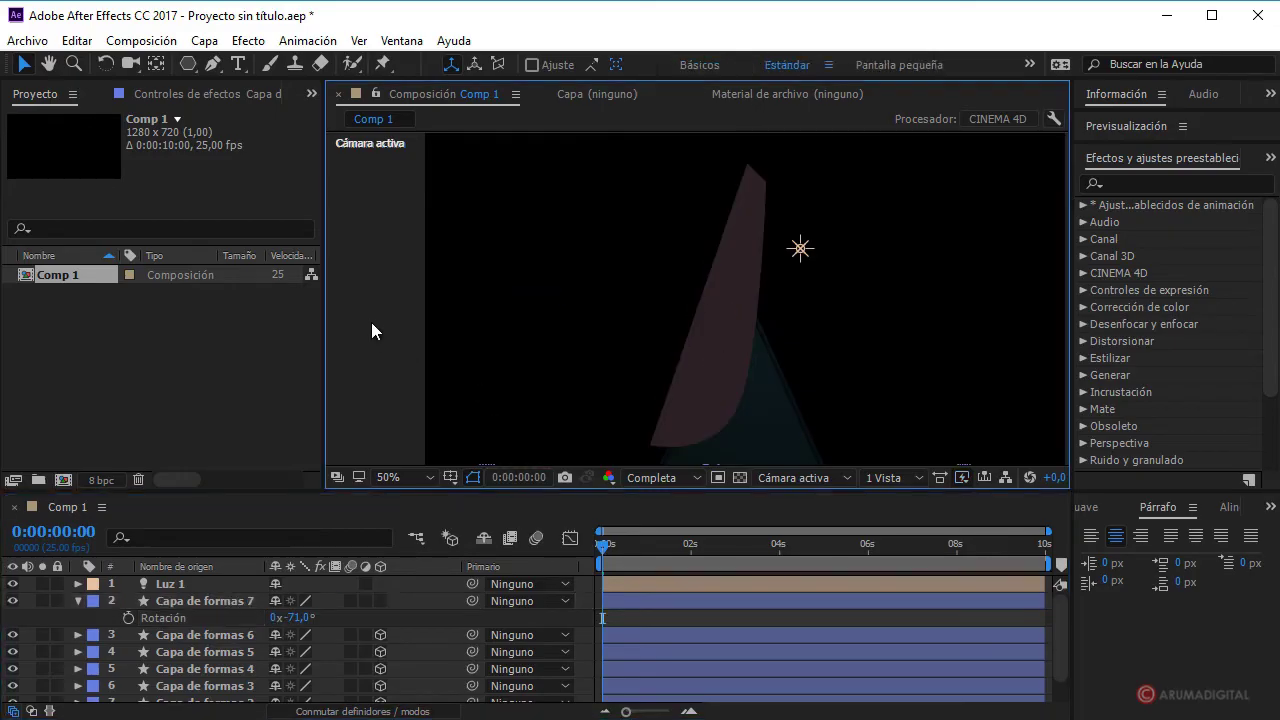
{"action": "left_click", "coordinate": [185, 600]}
{"action": "left_click", "coordinate": [381, 601]}
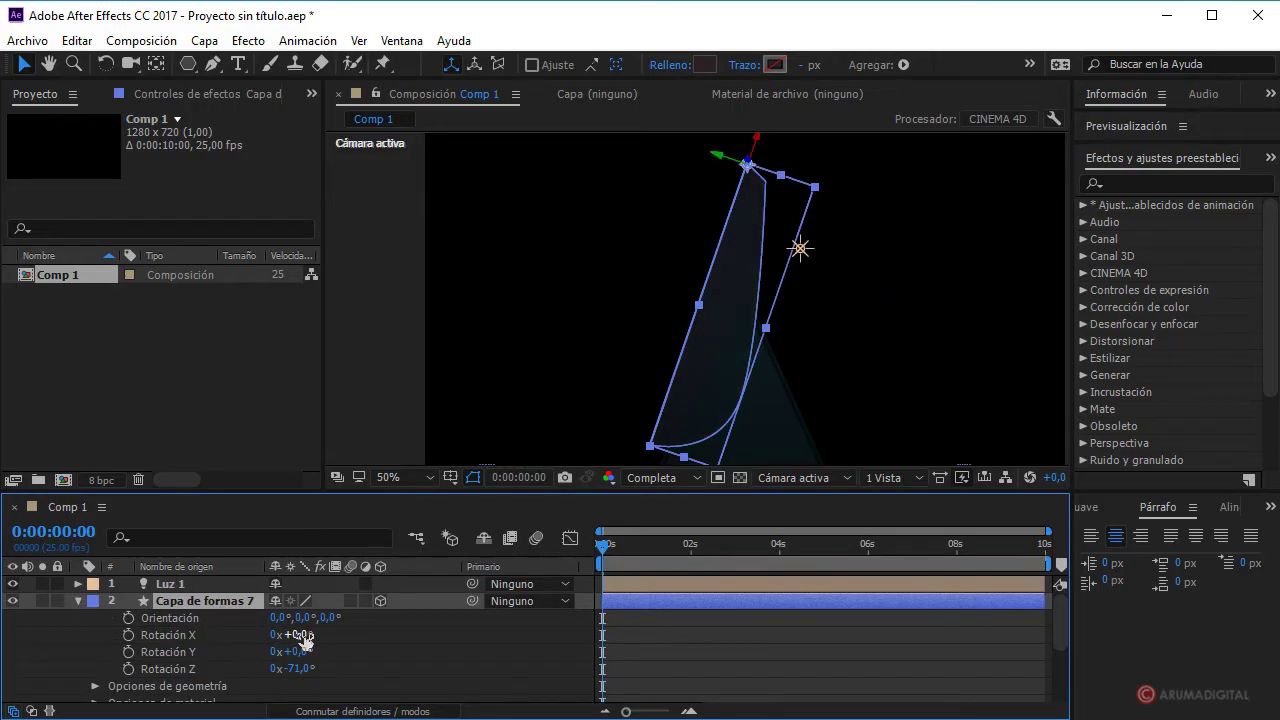
{"action": "key", "text": "p"}
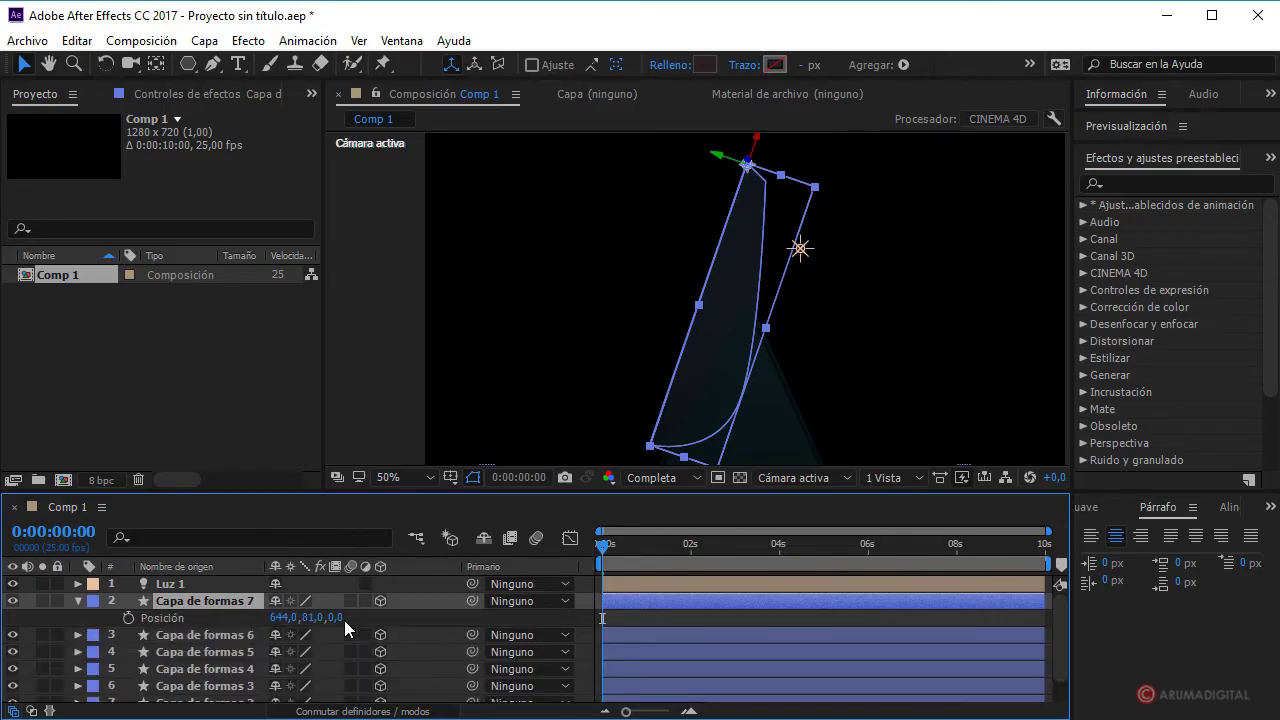
{"action": "left_click_drag", "start_coordinate": [340, 619], "coordinate": [330, 621]}
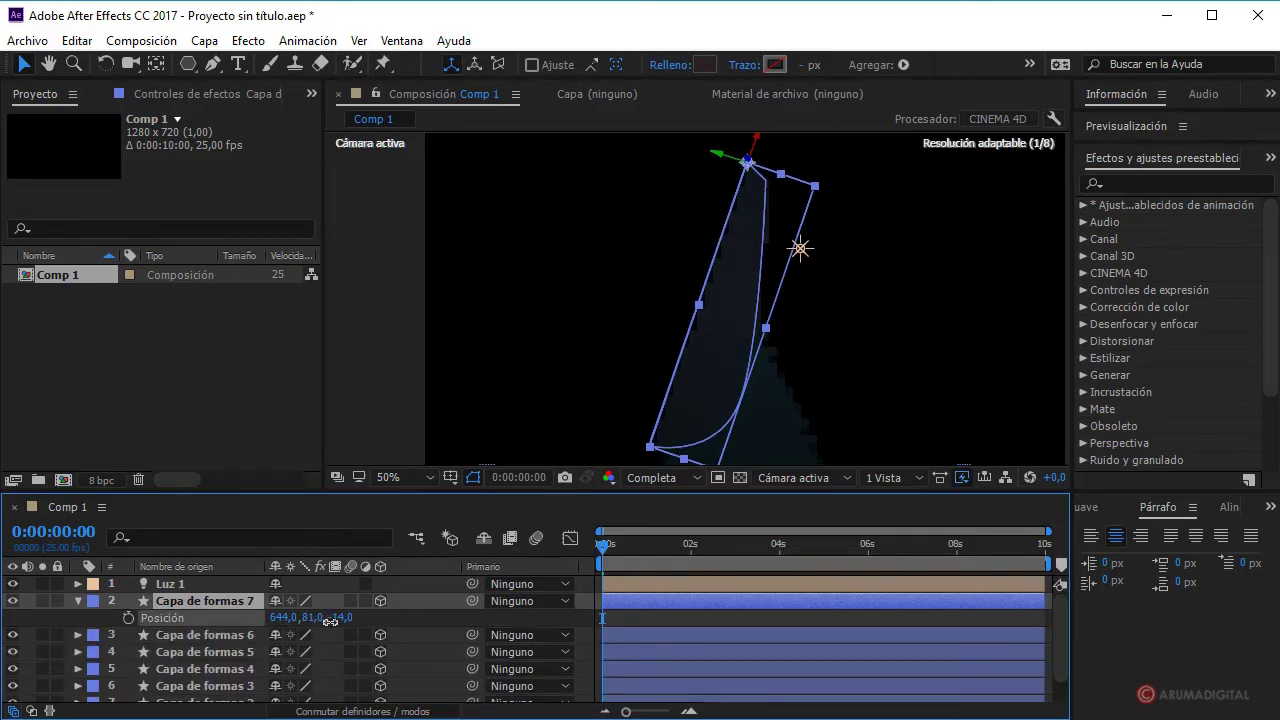
{"action": "left_click", "coordinate": [338, 618]}
{"action": "type", "text": "-"}
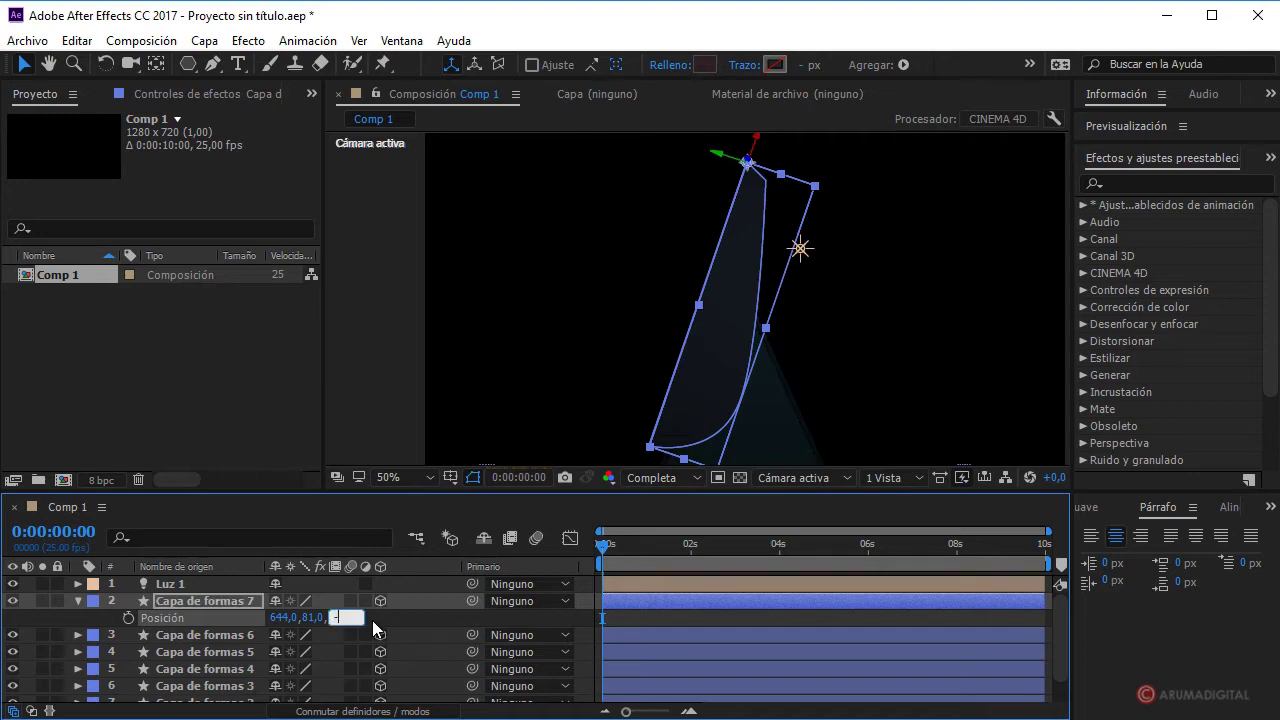
{"action": "type", "text": "20"}
{"action": "left_click", "coordinate": [372, 215]}
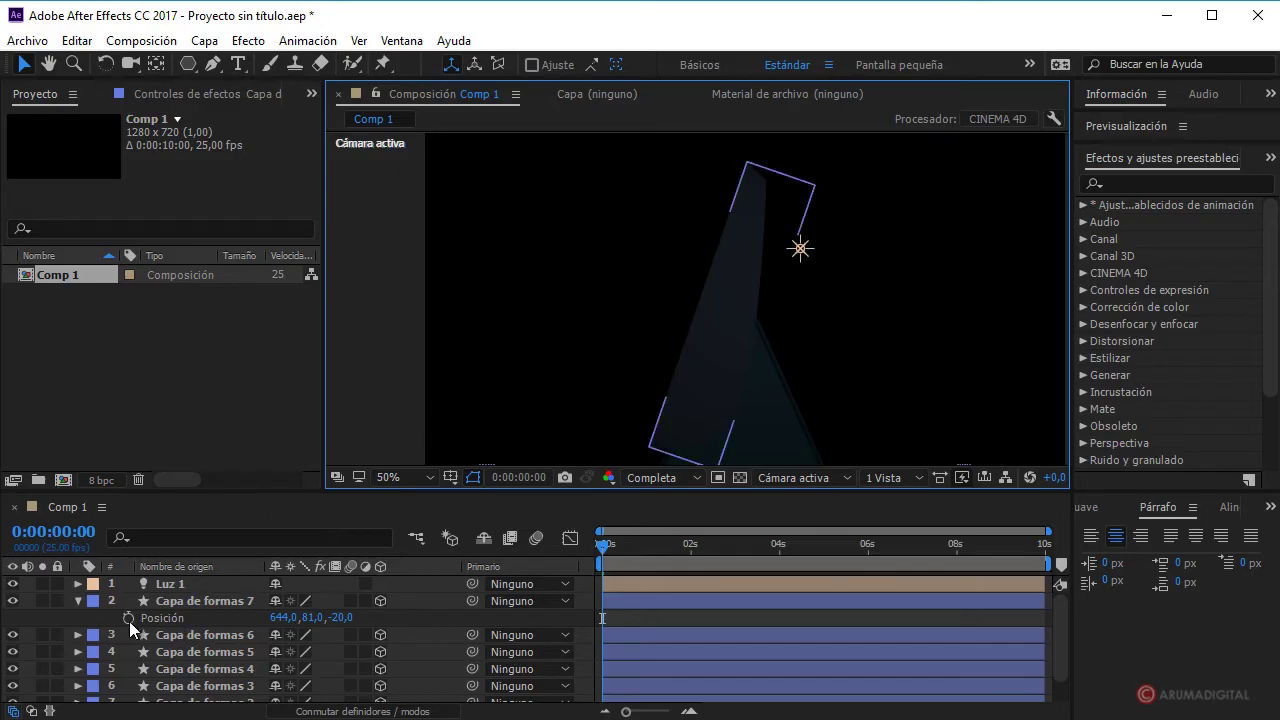
- Set Capa de formas 7's extrusion depth to 20 under Geometry Options
{"action": "left_click", "coordinate": [79, 601]}
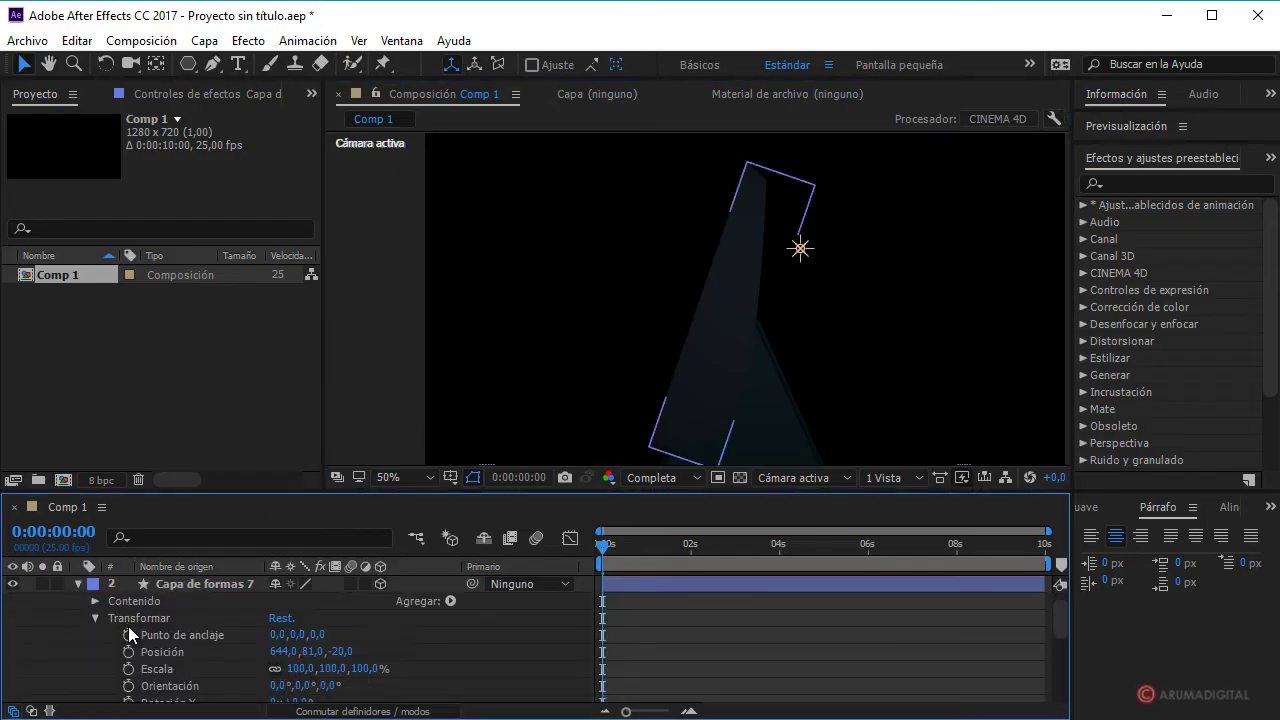
{"action": "scroll", "coordinate": [128, 626], "scroll_direction": "down", "scroll_amount": 3}
{"action": "left_click", "coordinate": [95, 618]}
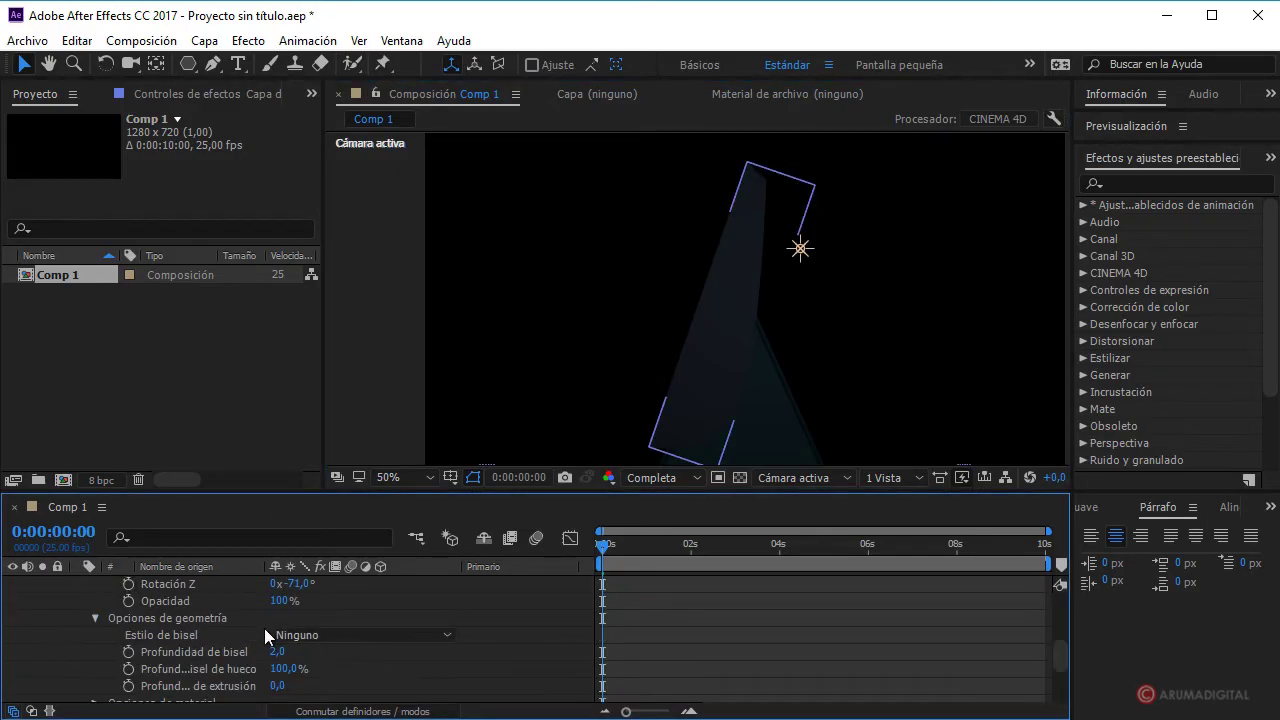
{"action": "scroll", "coordinate": [264, 628], "scroll_direction": "down", "scroll_amount": 2}
{"action": "left_click", "coordinate": [277, 636]}
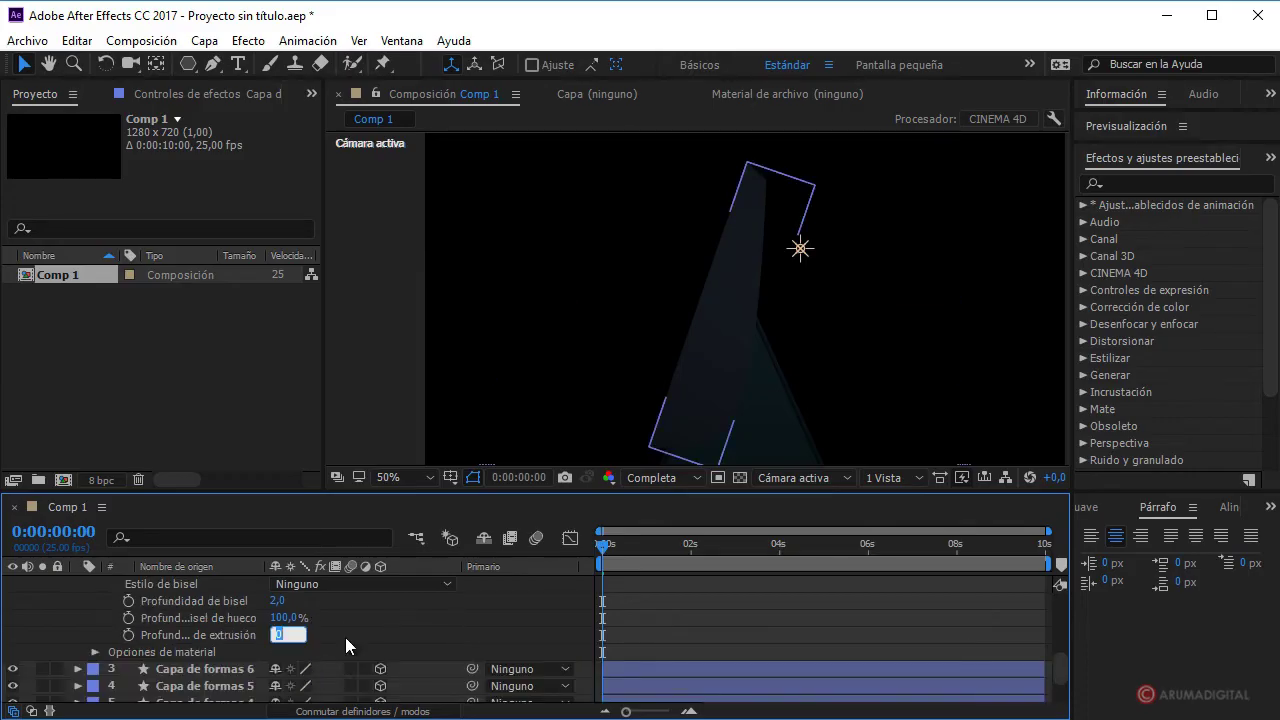
{"action": "type", "text": "20"}
{"action": "key", "text": "Return"}
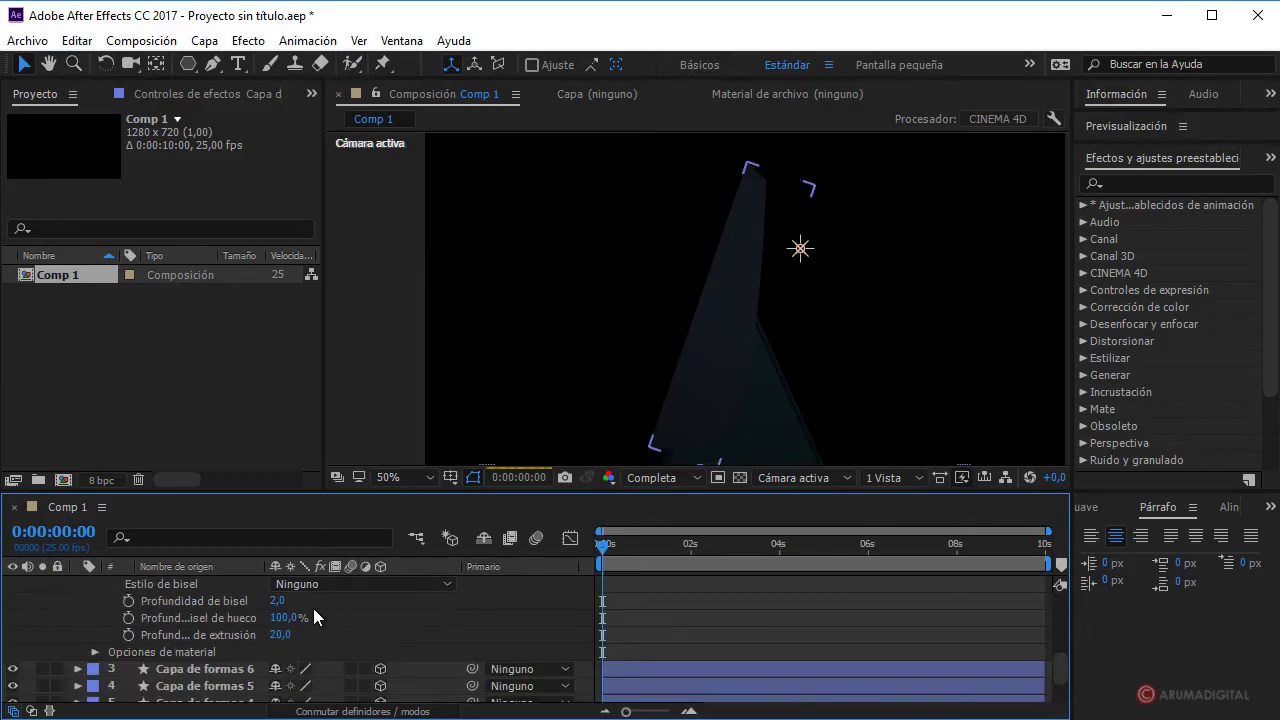
- Give the shape a bevel depth of 10 with the Convex bevel style
{"action": "left_click_drag", "start_coordinate": [278, 601], "coordinate": [366, 606]}
{"action": "left_click", "coordinate": [361, 585]}
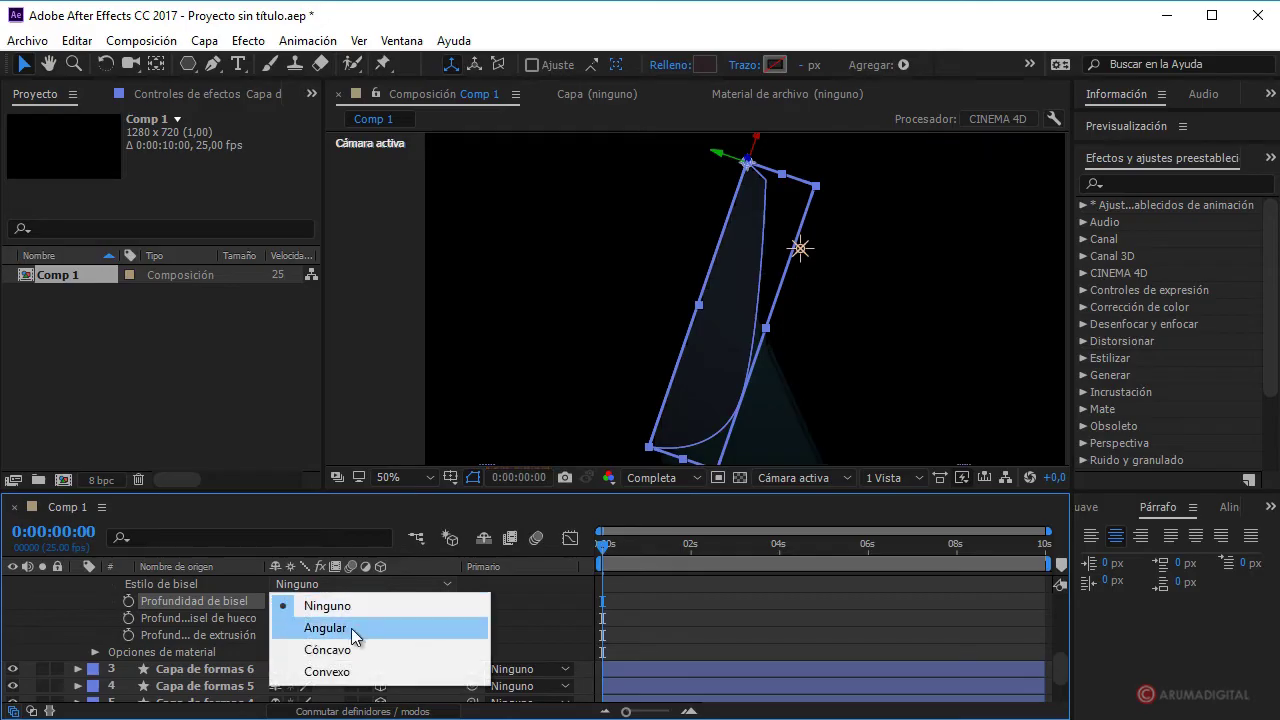
{"action": "left_click", "coordinate": [346, 642]}
{"action": "left_click", "coordinate": [382, 334]}
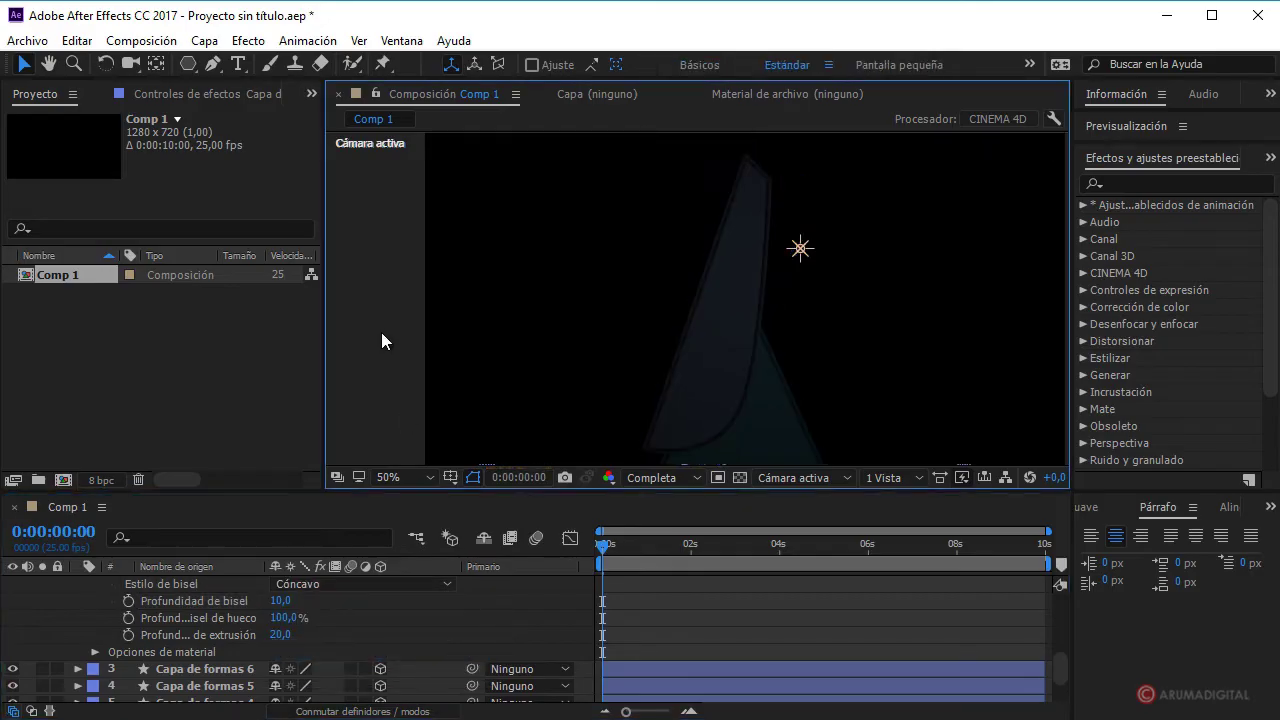
{"action": "left_click", "coordinate": [289, 618]}
{"action": "left_click", "coordinate": [350, 584]}
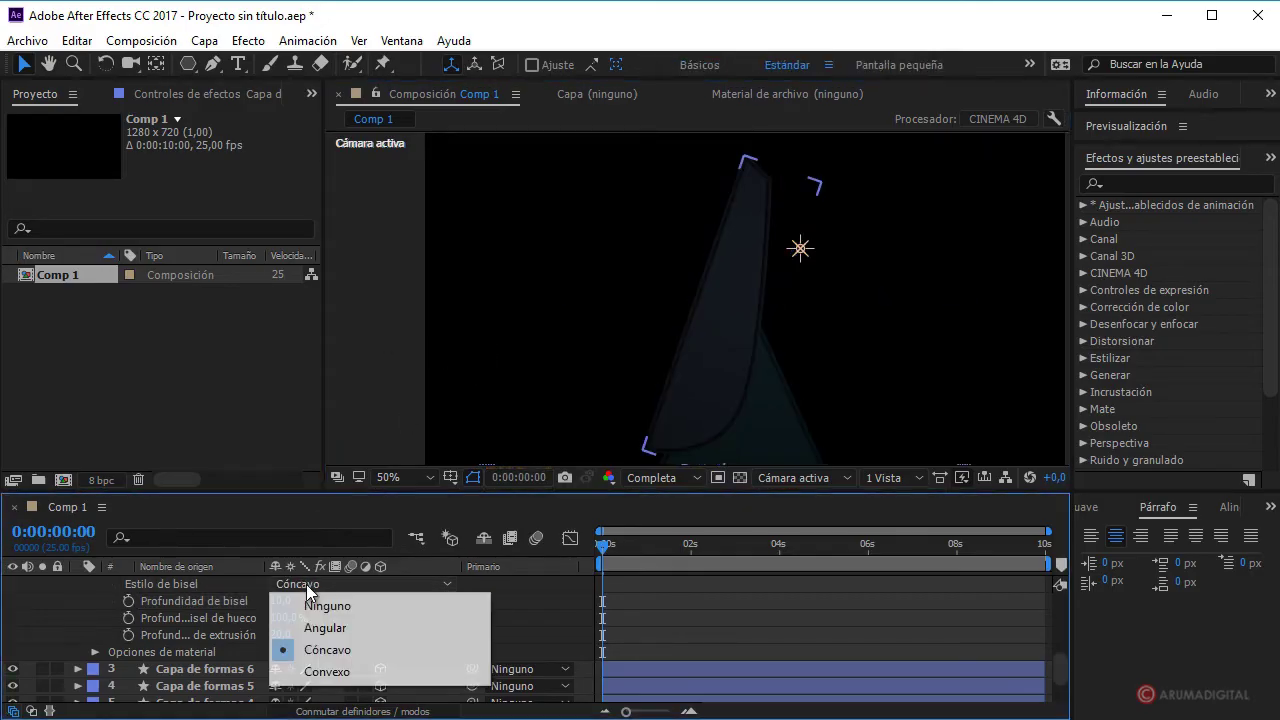
{"action": "left_click", "coordinate": [330, 672]}
{"action": "left_click", "coordinate": [399, 335]}
{"action": "left_click", "coordinate": [760, 445]}
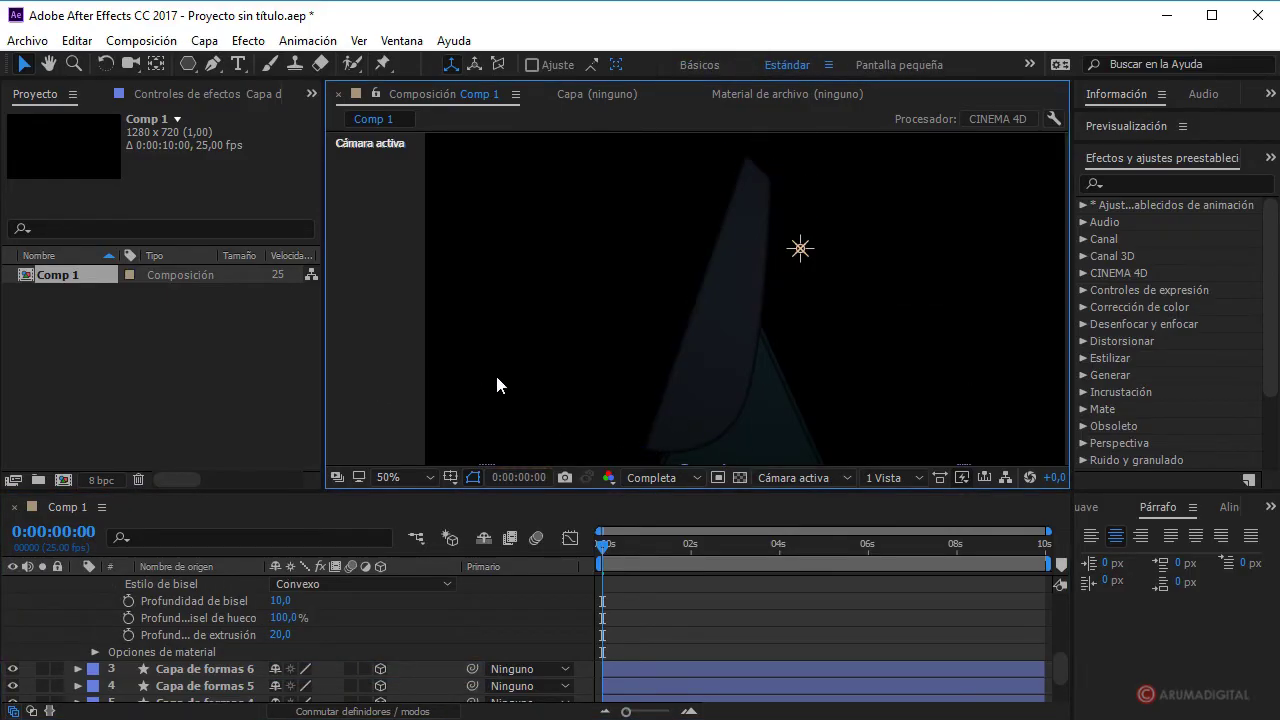
{"action": "left_click", "coordinate": [173, 591]}
{"action": "scroll", "coordinate": [331, 612], "scroll_direction": "up", "scroll_amount": 2}
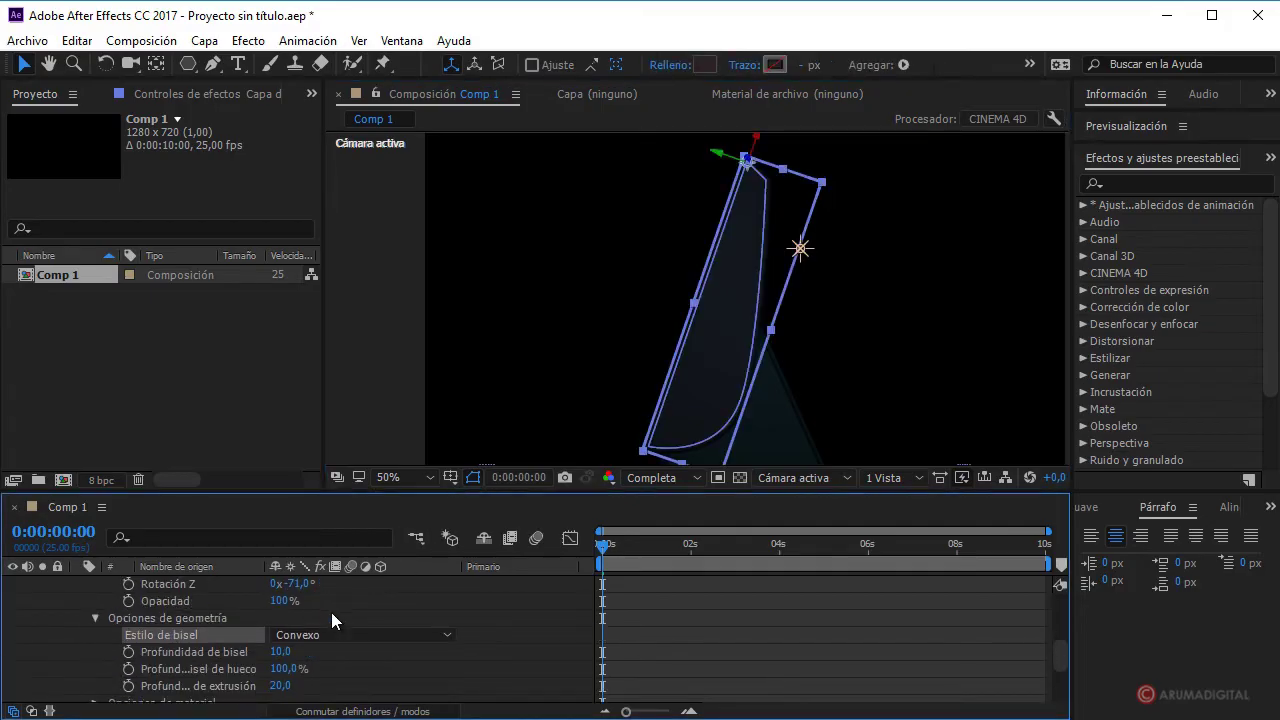
{"action": "scroll", "coordinate": [331, 612], "scroll_direction": "up", "scroll_amount": 5}
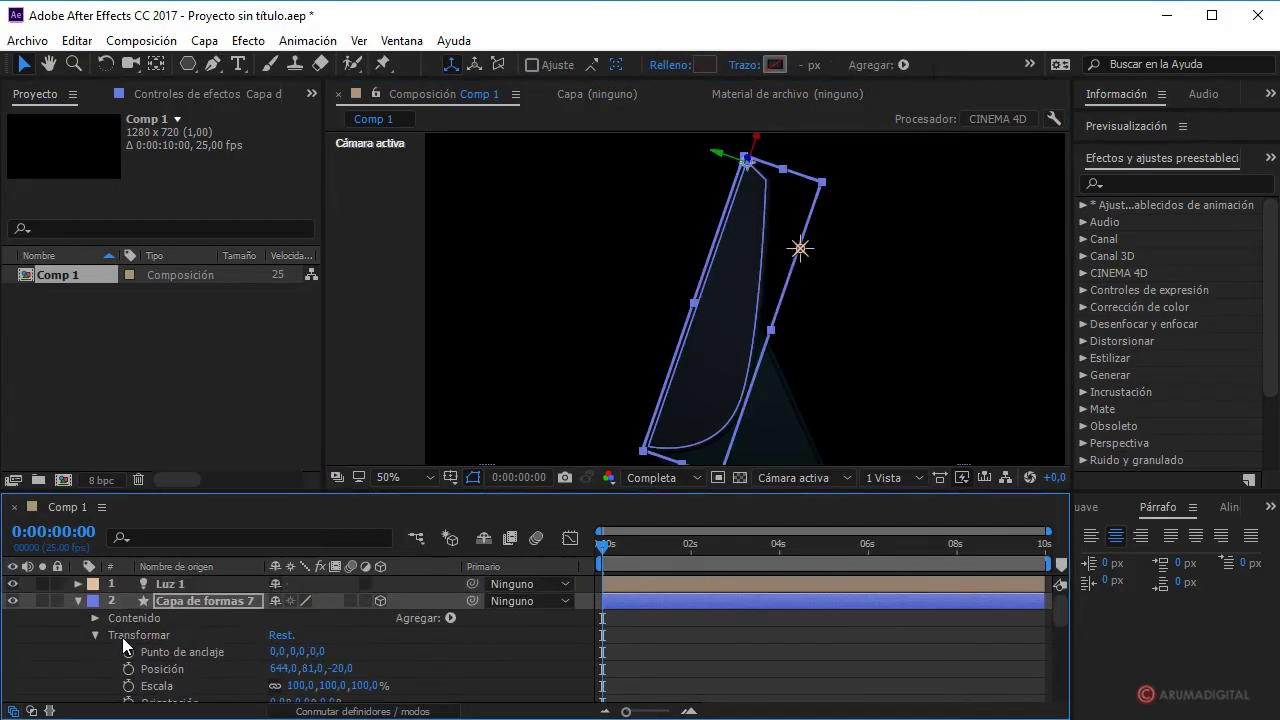
- Collapse Capa de formas 7's properties and duplicate it as Capa de formas 8
{"action": "left_click", "coordinate": [96, 635]}
{"action": "scroll", "coordinate": [186, 641], "scroll_direction": "down", "scroll_amount": 1}
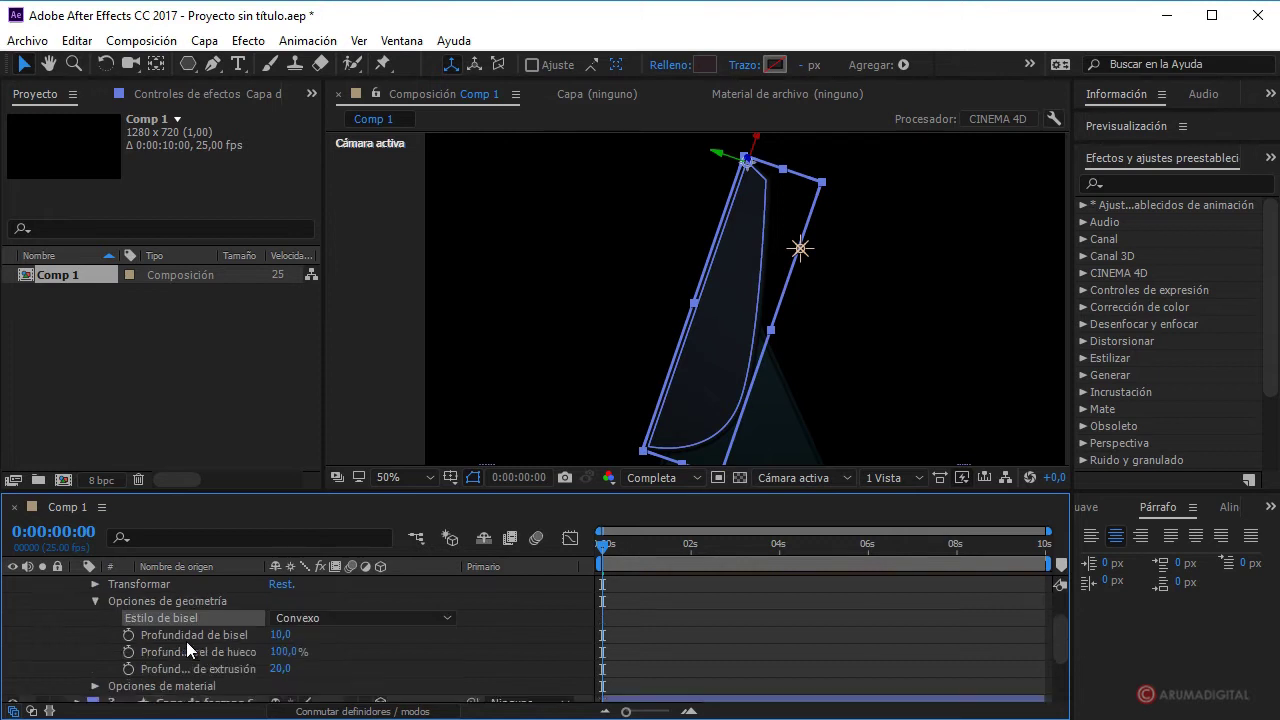
{"action": "left_click", "coordinate": [94, 603]}
{"action": "scroll", "coordinate": [110, 626], "scroll_direction": "up", "scroll_amount": 1}
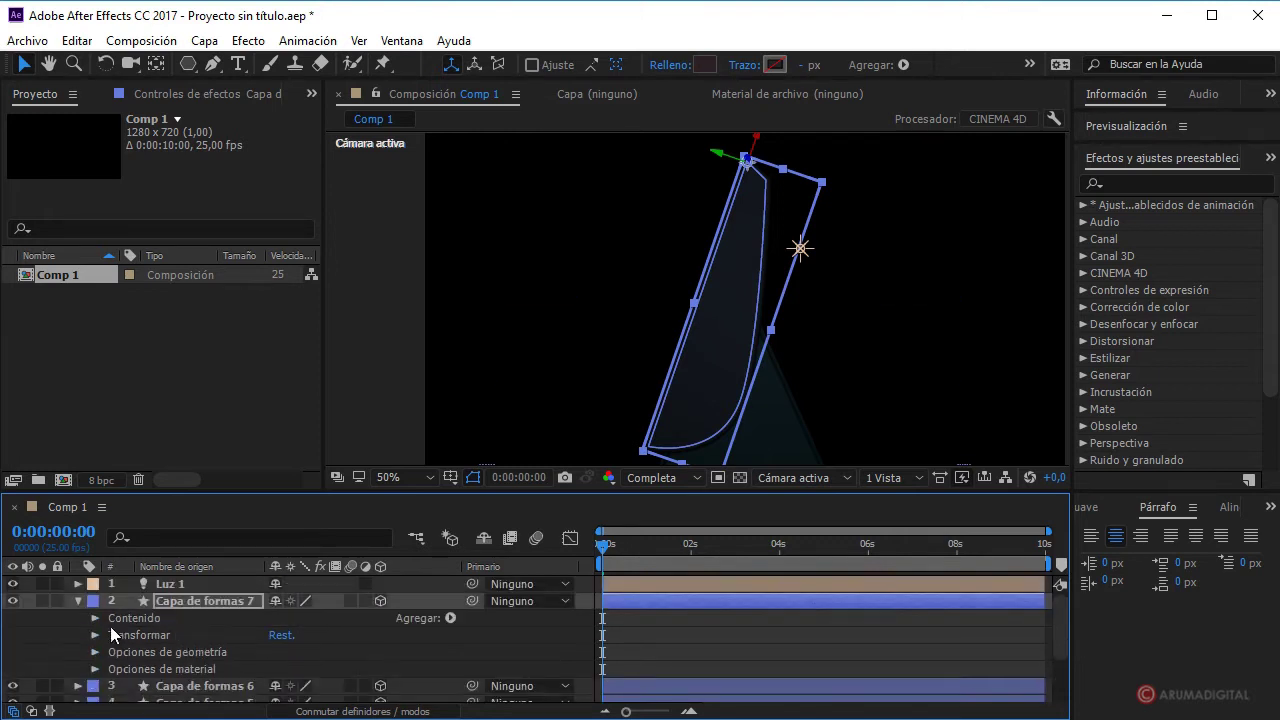
{"action": "left_click", "coordinate": [78, 601]}
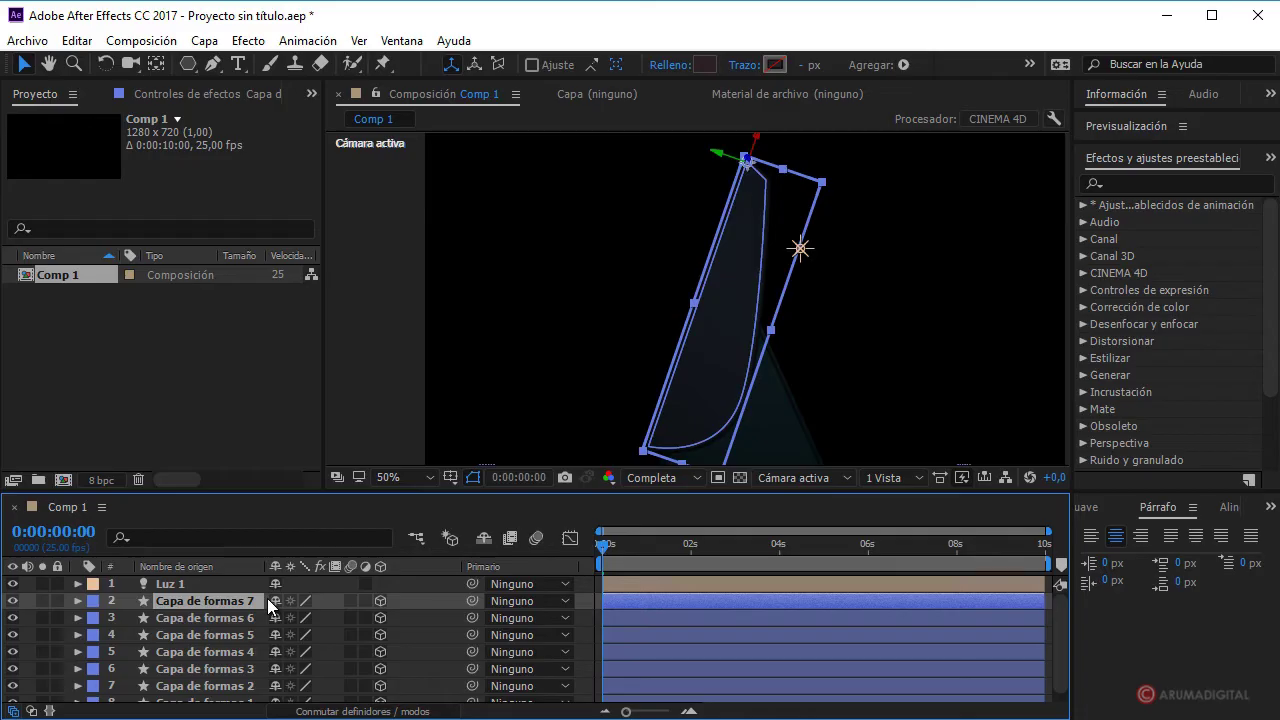
{"action": "key", "text": "ctrl+d"}
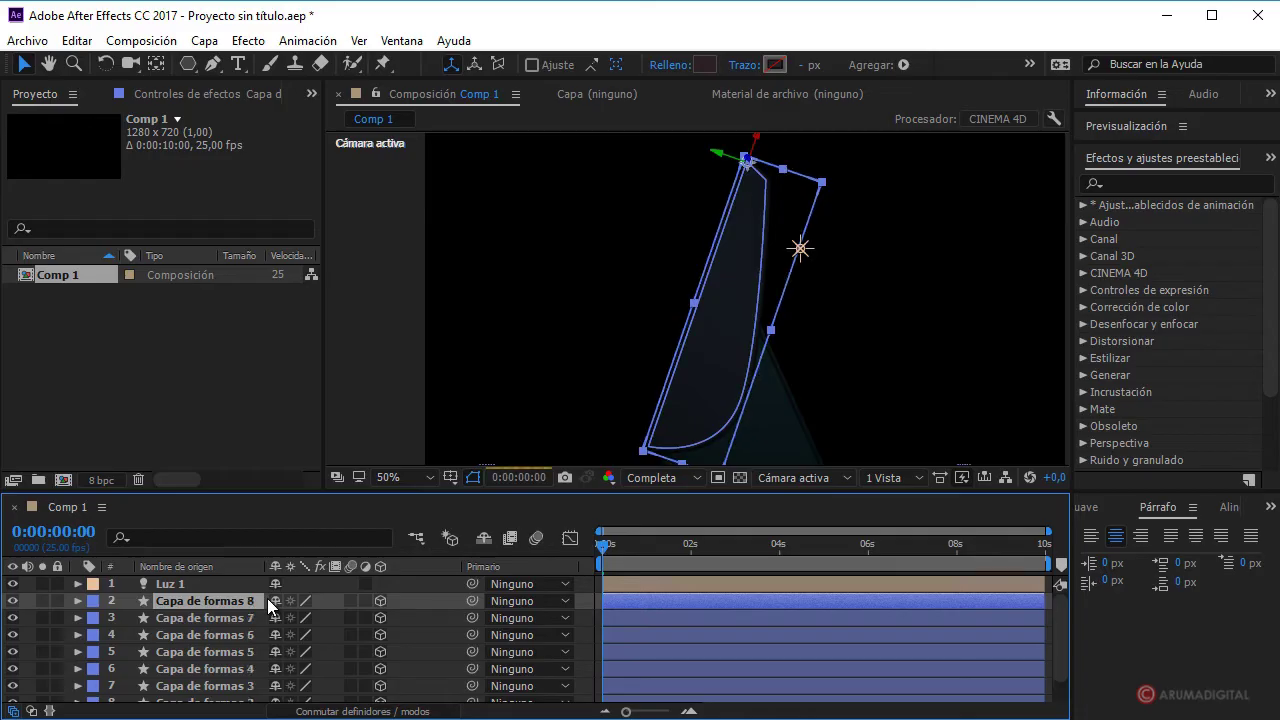
- Reveal the Z rotation of Capa de formas 8, which matches the original's -71°
{"action": "left_click", "coordinate": [182, 617], "text": "shift"}
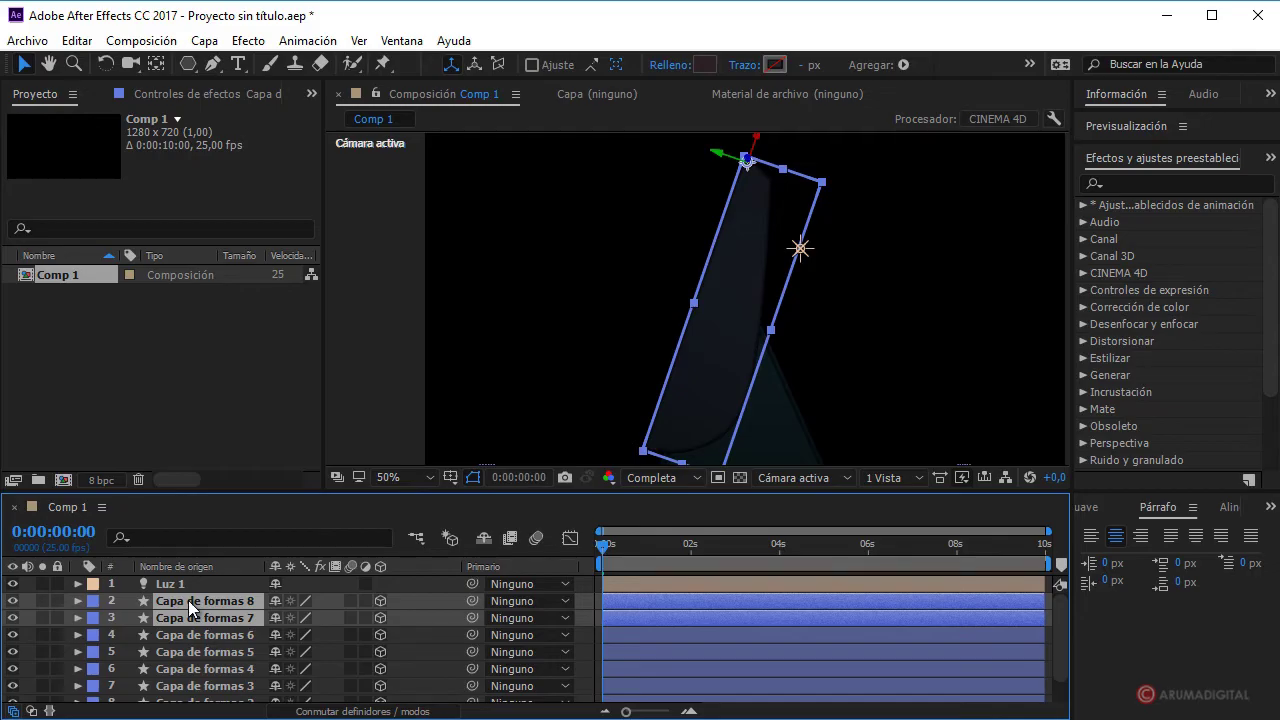
{"action": "key", "text": "r"}
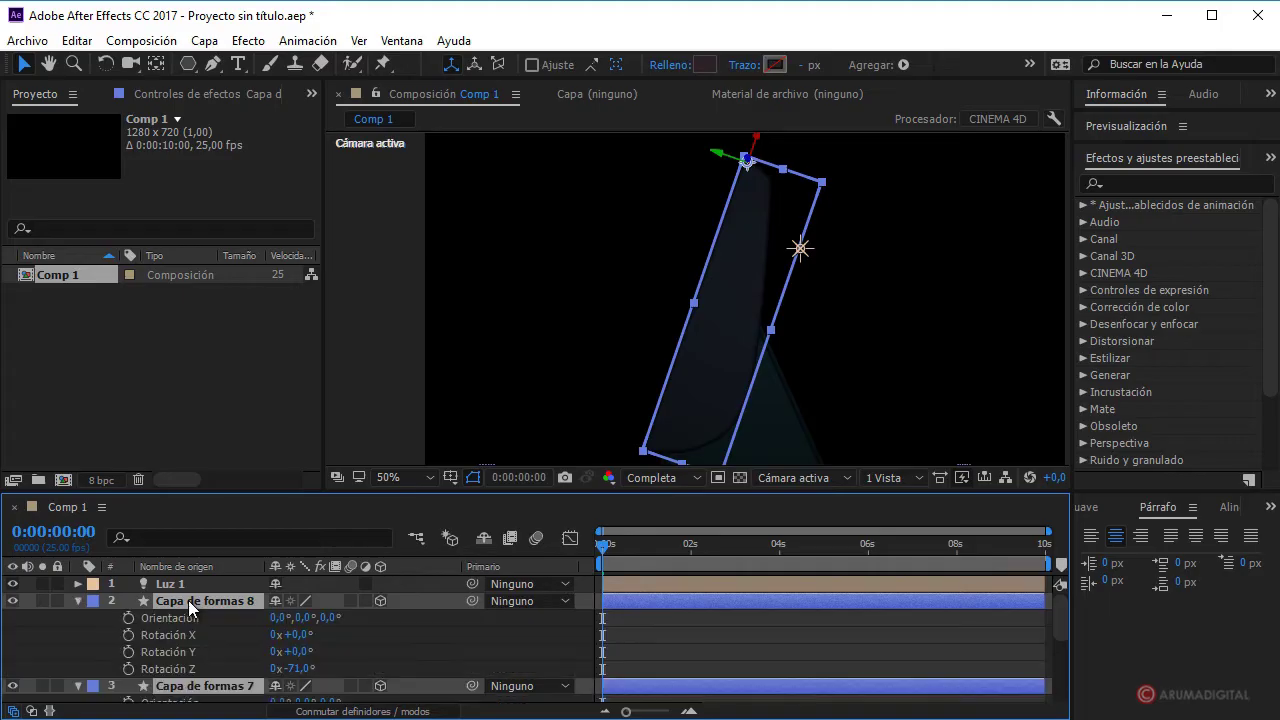
{"action": "scroll", "coordinate": [231, 616], "scroll_direction": "down", "scroll_amount": 1}
{"action": "scroll", "coordinate": [231, 616], "scroll_direction": "down", "scroll_amount": 2}
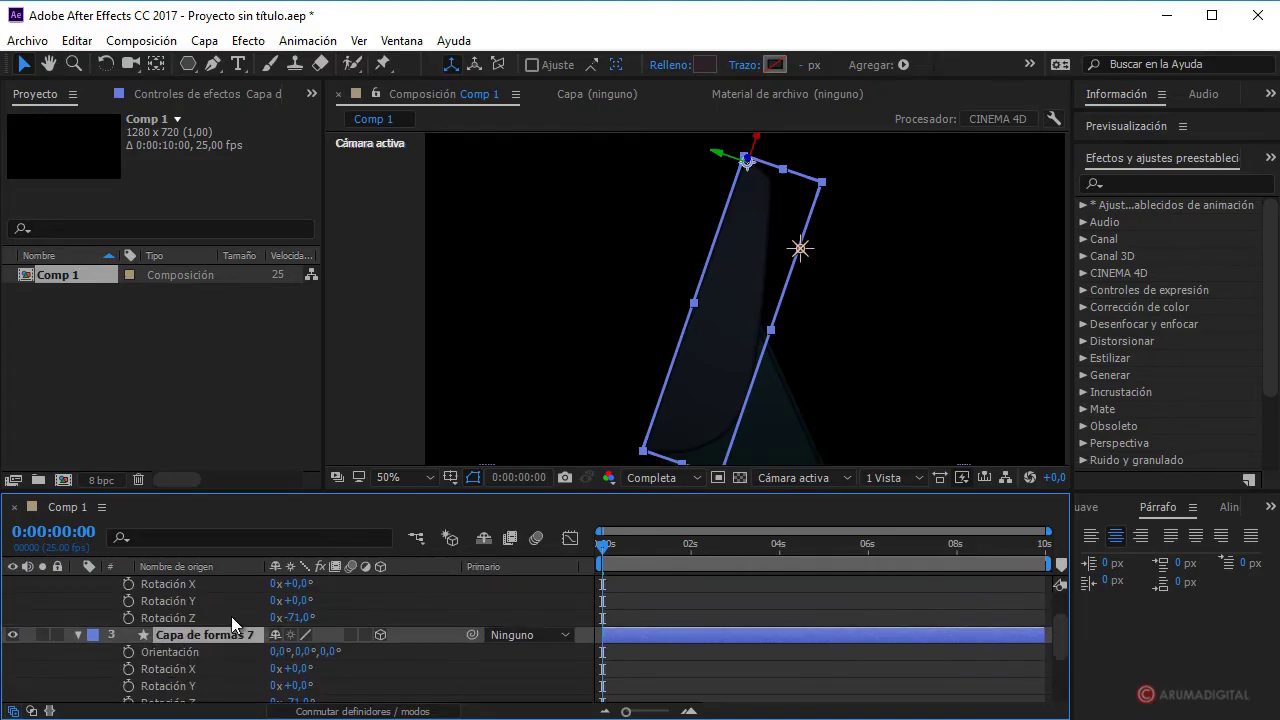
{"action": "left_click", "coordinate": [366, 598]}
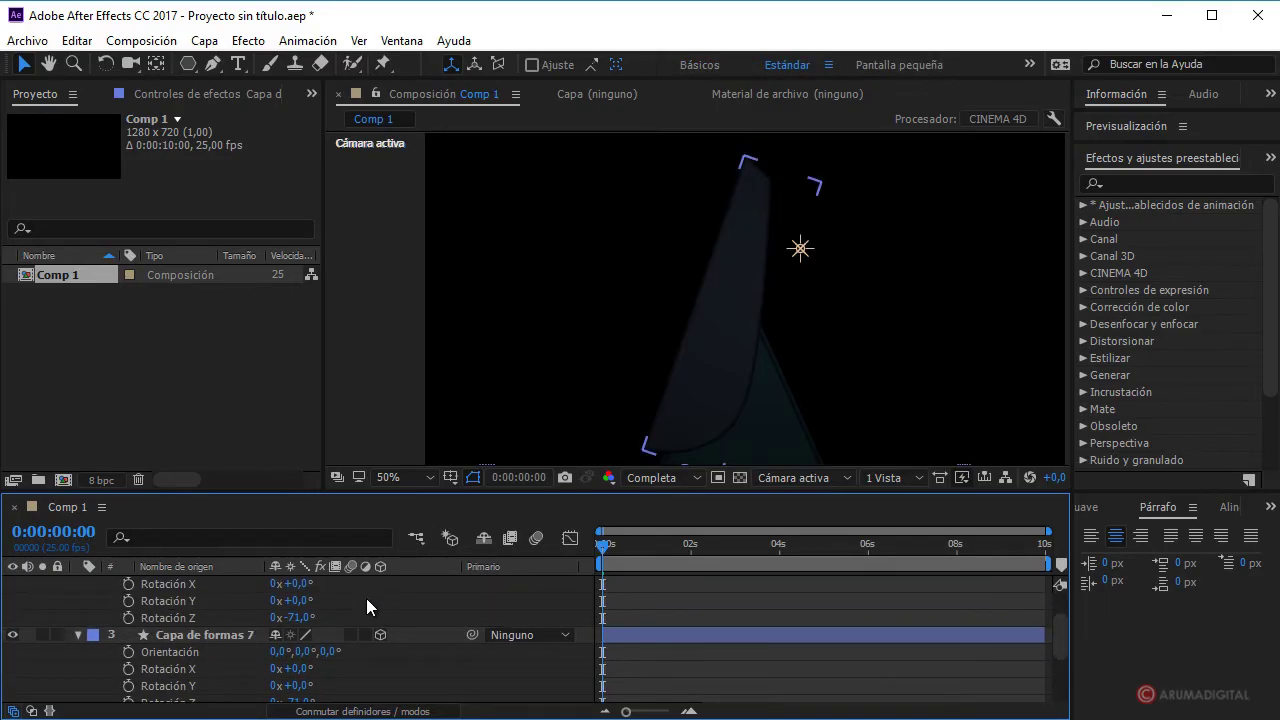
- Drive Capa de formas 8's Rotación Z with an expression: Capa de formas 7's Z rotation ×1.4
{"action": "left_click", "coordinate": [127, 615], "text": "alt"}
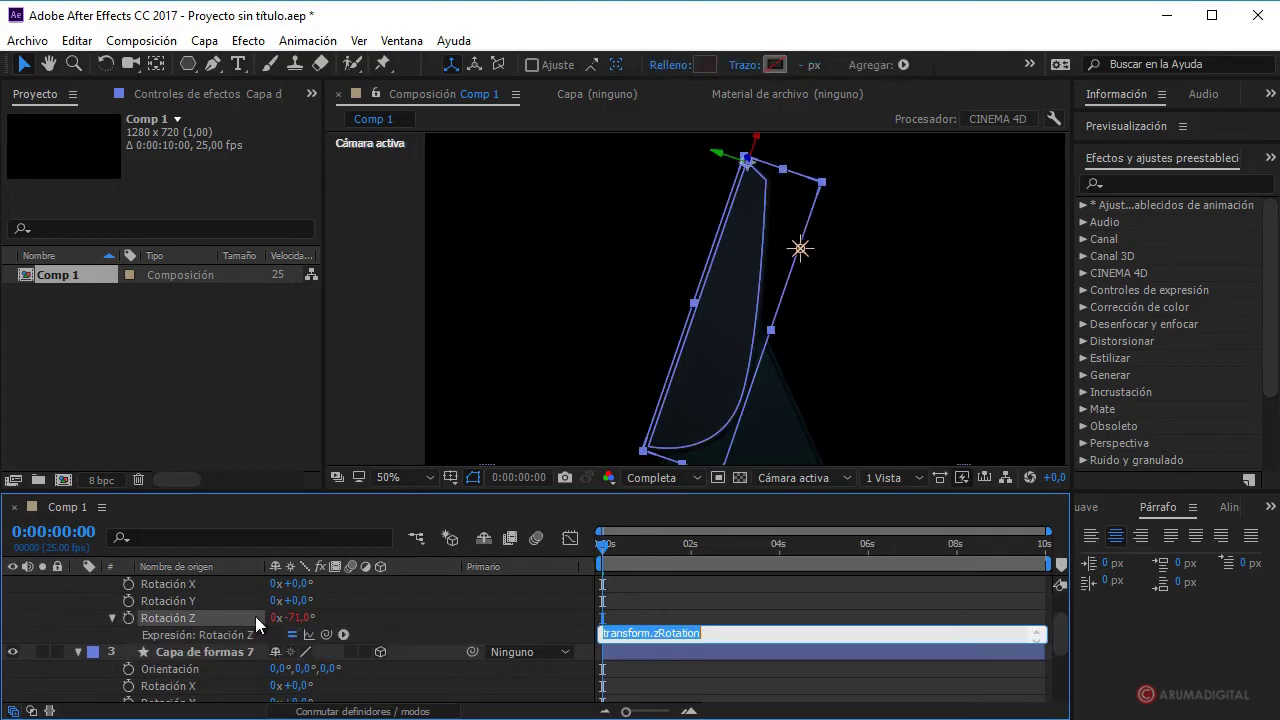
{"action": "scroll", "coordinate": [407, 613], "scroll_direction": "down", "scroll_amount": 3}
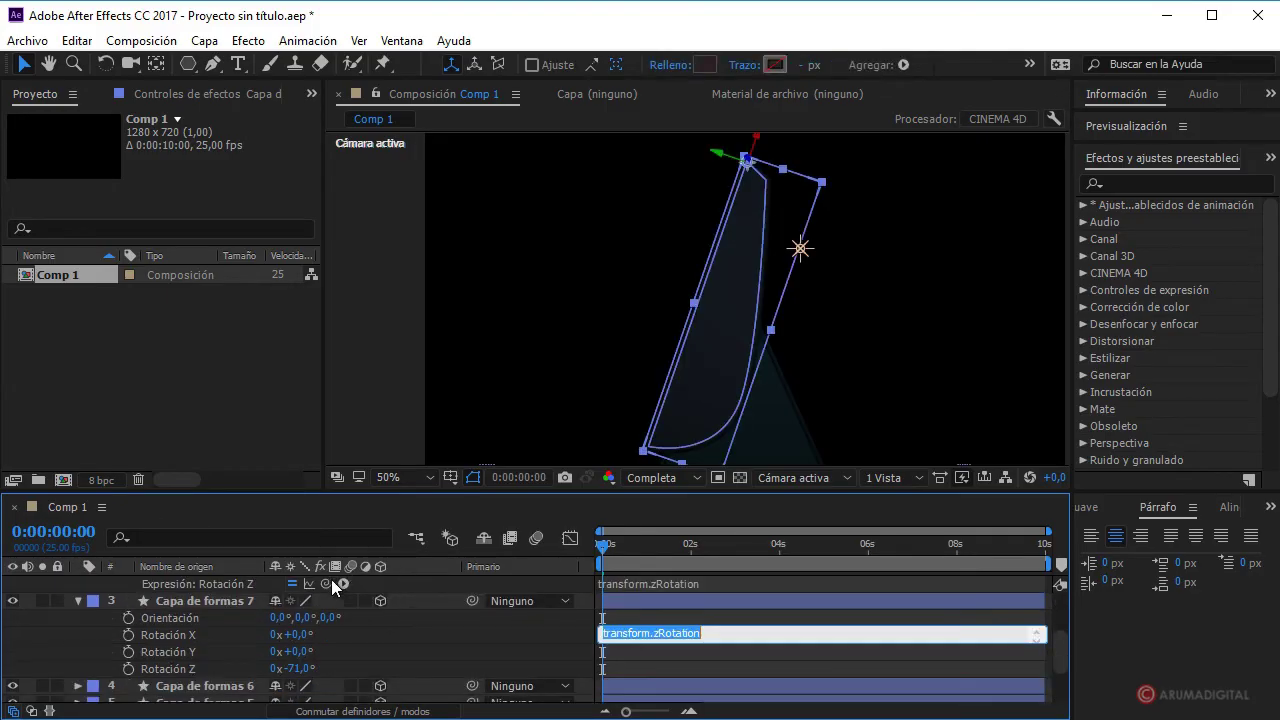
{"action": "left_click_drag", "start_coordinate": [326, 583], "coordinate": [209, 657]}
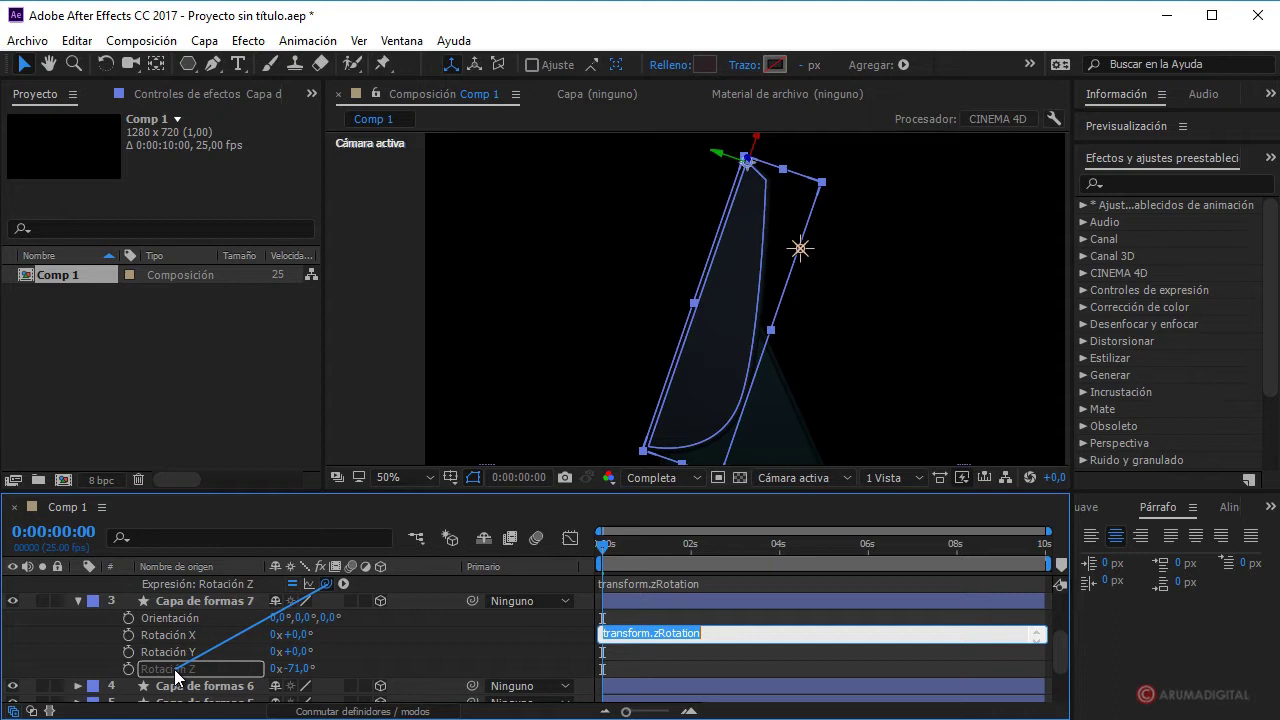
{"action": "left_click_drag", "start_coordinate": [175, 676], "coordinate": [175, 676]}
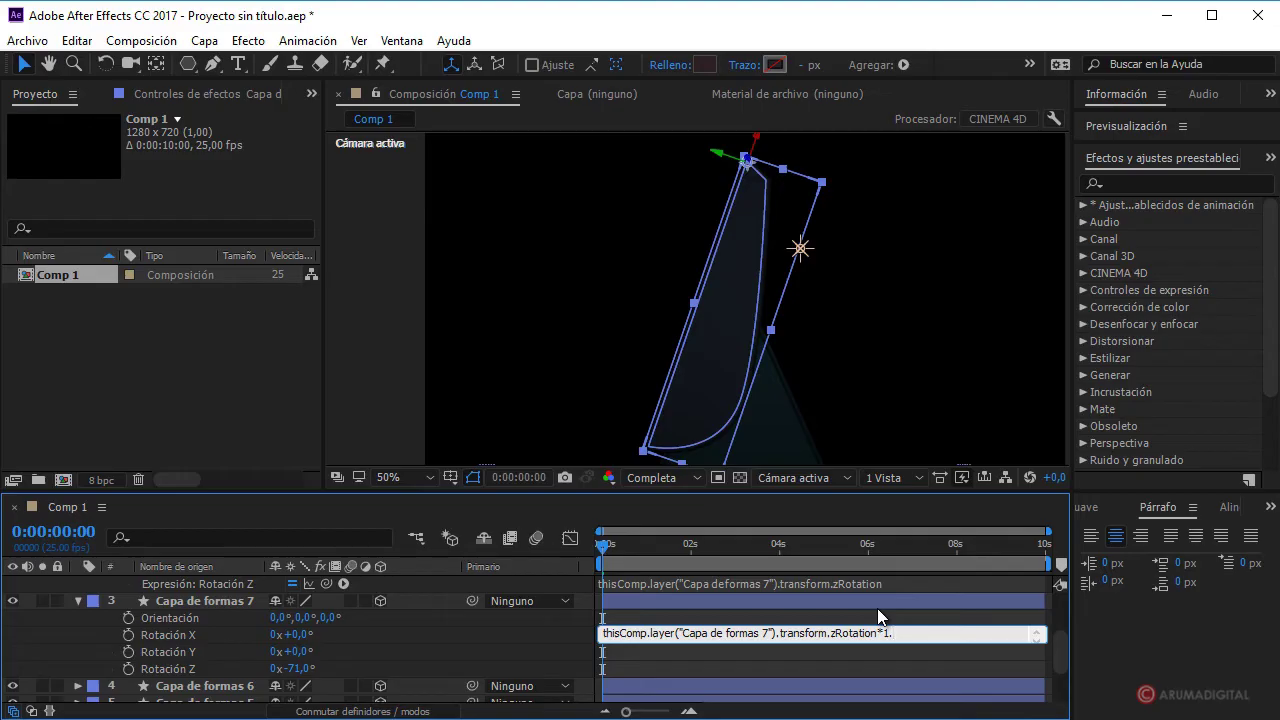
{"action": "left_click", "coordinate": [887, 530]}
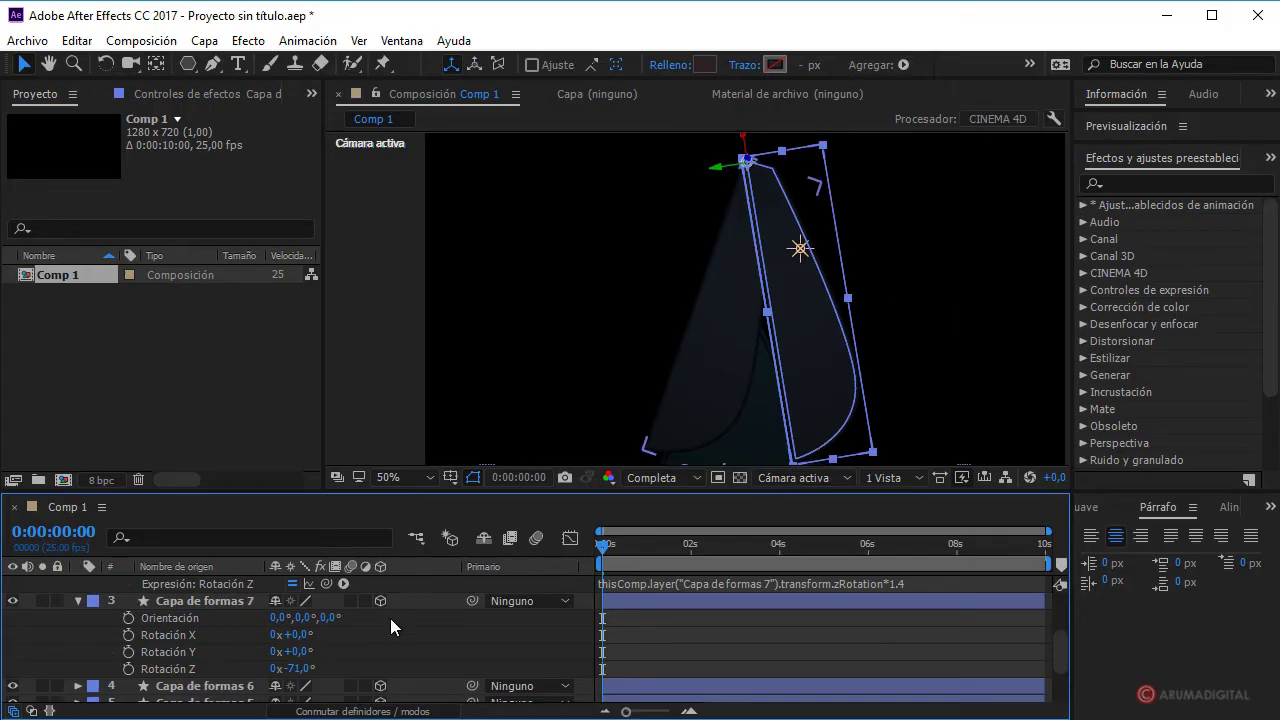
{"action": "key", "text": "period"}
{"action": "key", "text": "comma"}
{"action": "scroll", "coordinate": [332, 665], "scroll_direction": "up", "scroll_amount": 2}
{"action": "scroll", "coordinate": [378, 675], "scroll_direction": "down", "scroll_amount": 2}
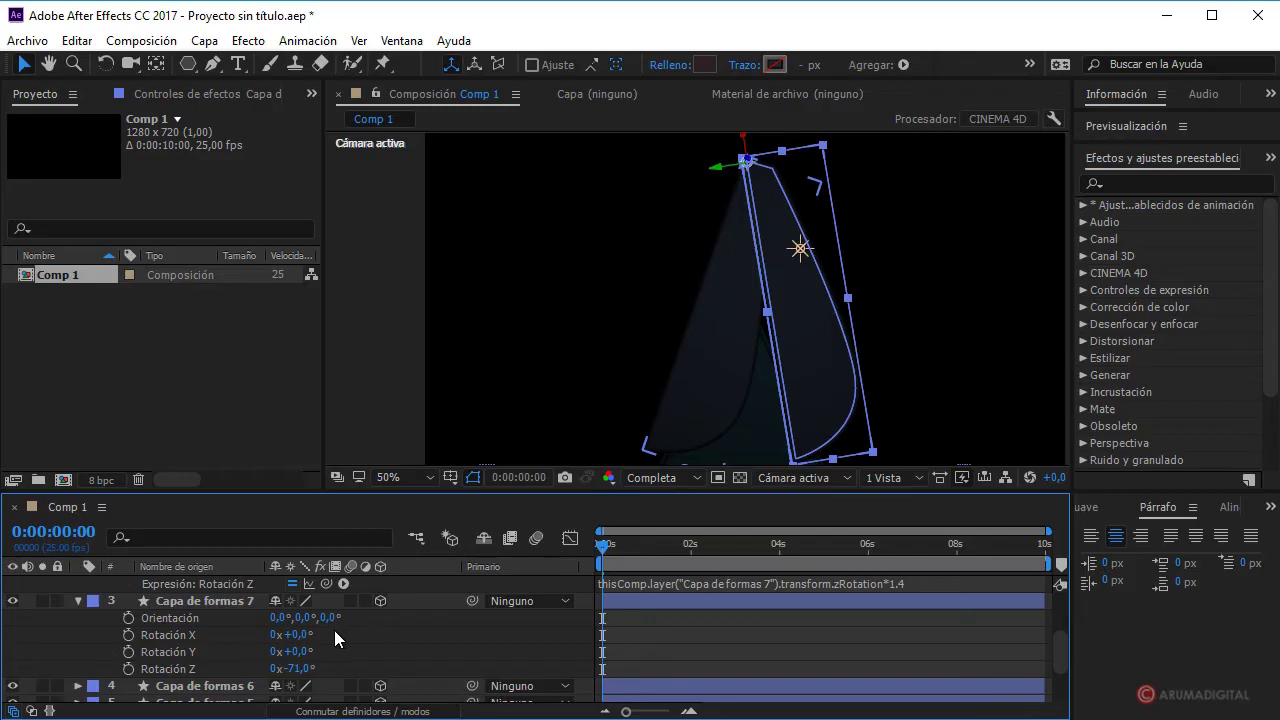
- Reset Capa de formas 7's Z rotation to 0 and tilt its Z orientation to 289°
{"action": "left_click", "coordinate": [297, 668]}
{"action": "type", "text": "0"}
{"action": "key", "text": "Return"}
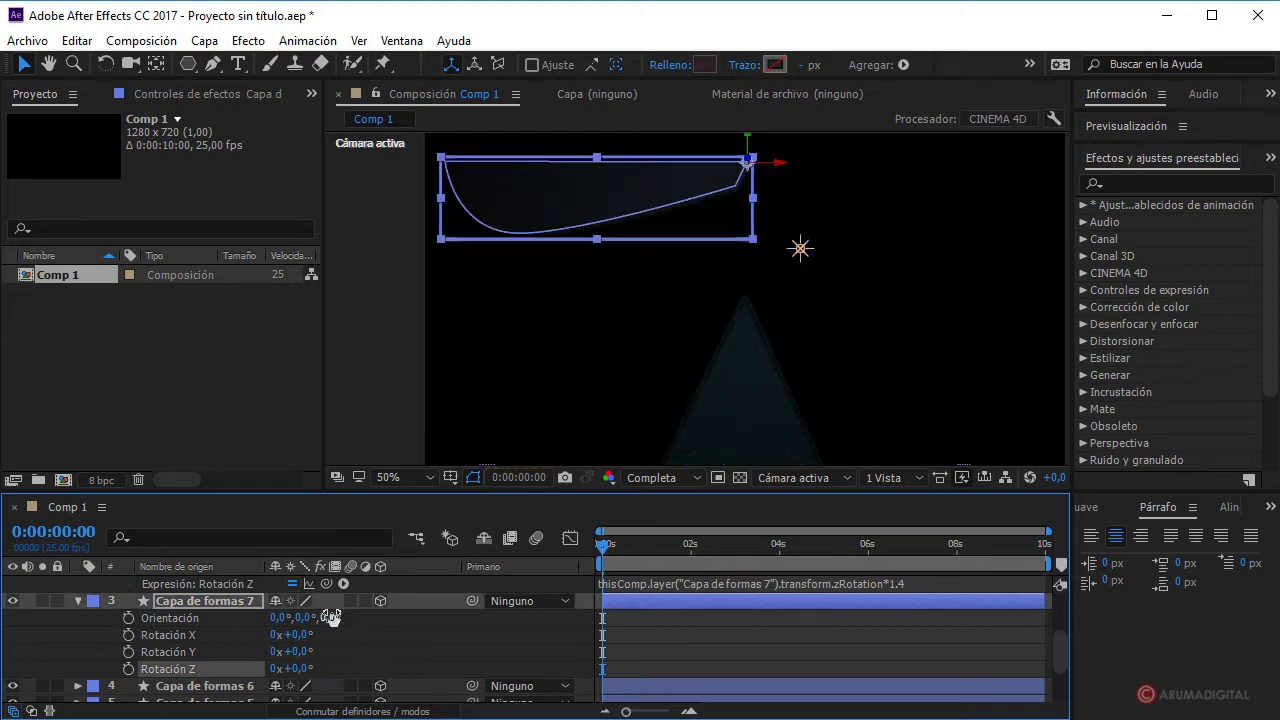
{"action": "left_click_drag", "start_coordinate": [331, 617], "coordinate": [276, 632]}
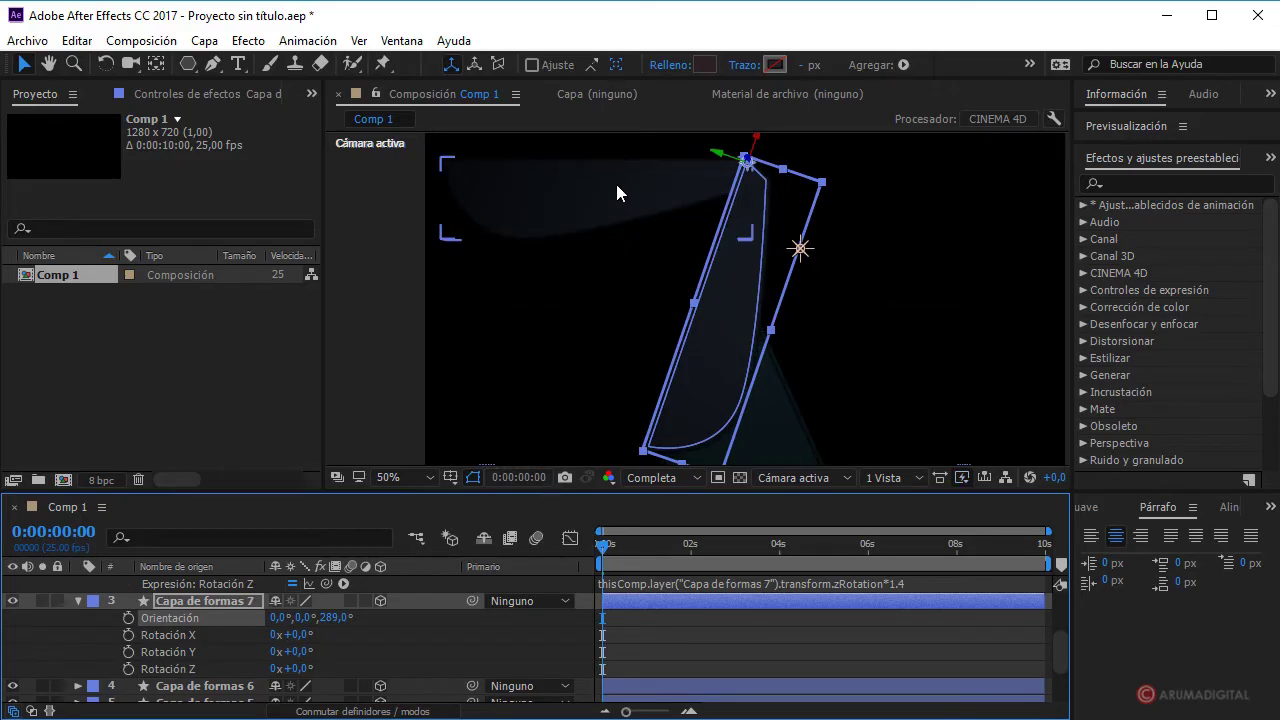
- Tilt Capa de formas 8's Z orientation to 288°, then show Capa de formas 7's position
{"action": "scroll", "coordinate": [378, 628], "scroll_direction": "up", "scroll_amount": 2}
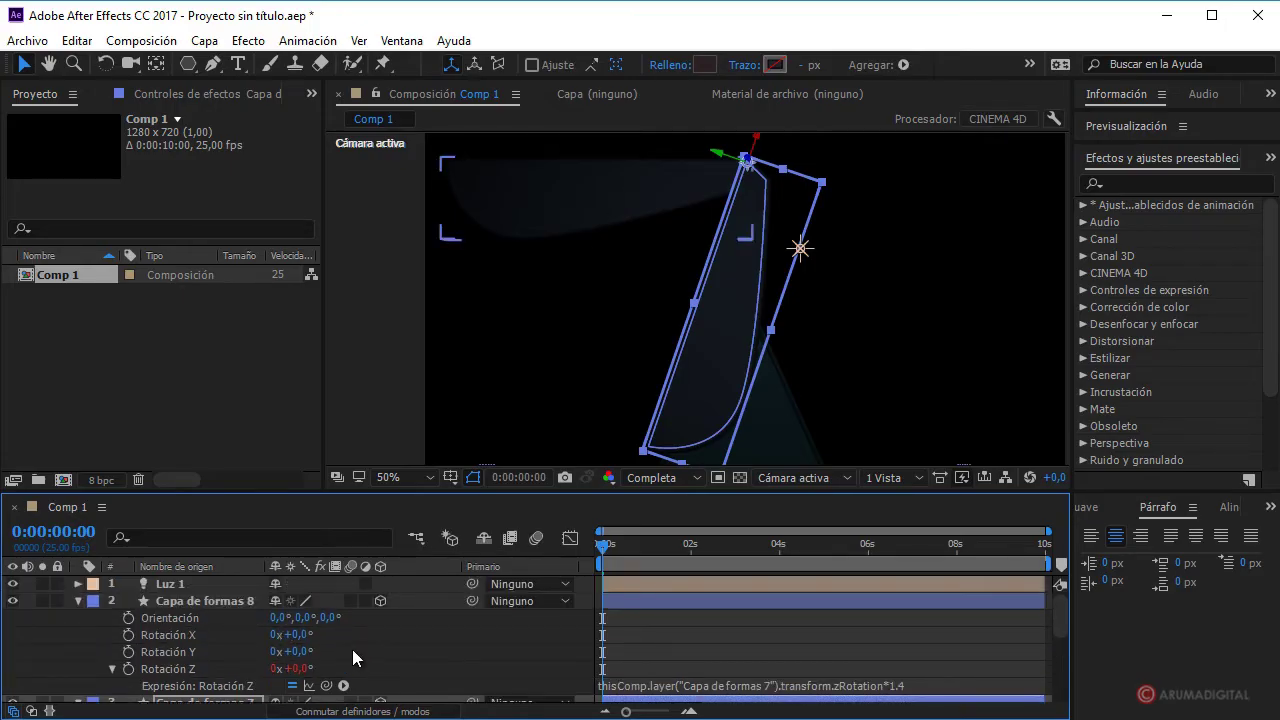
{"action": "left_click_drag", "start_coordinate": [331, 620], "coordinate": [272, 633]}
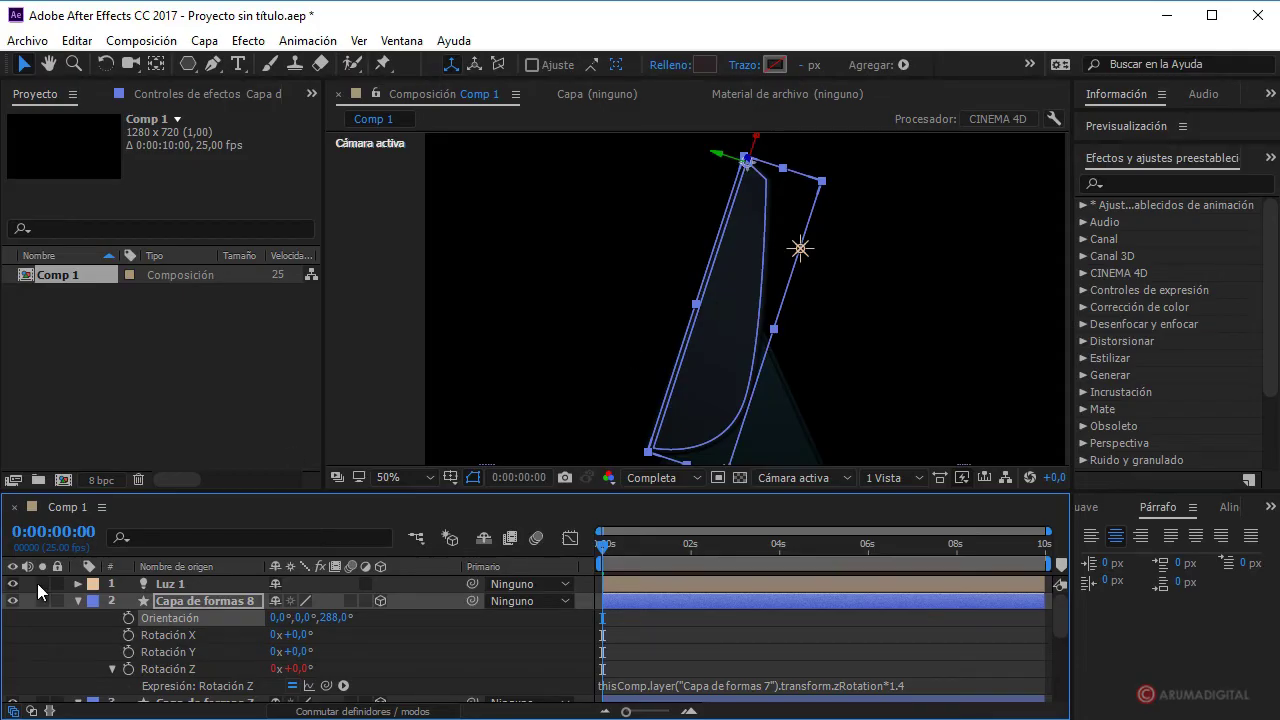
{"action": "scroll", "coordinate": [167, 652], "scroll_direction": "down", "scroll_amount": 3}
{"action": "left_click", "coordinate": [181, 656]}
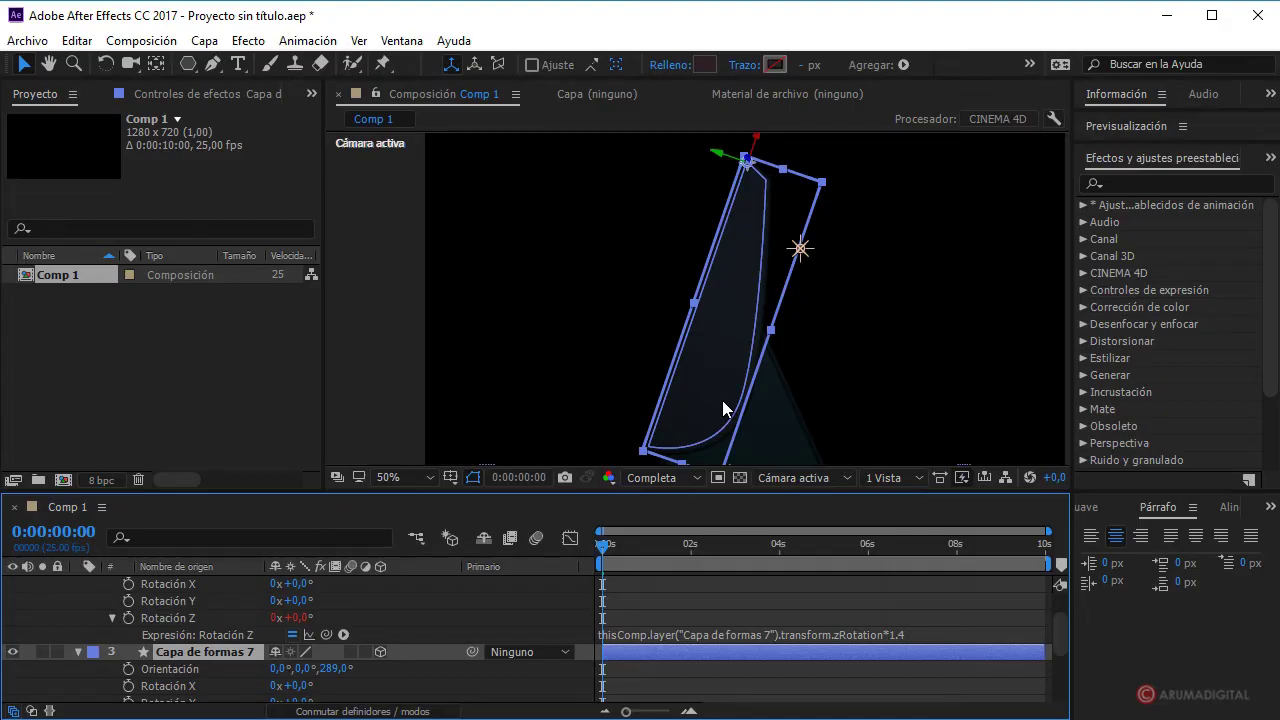
{"action": "scroll", "coordinate": [340, 695], "scroll_direction": "down", "scroll_amount": 2}
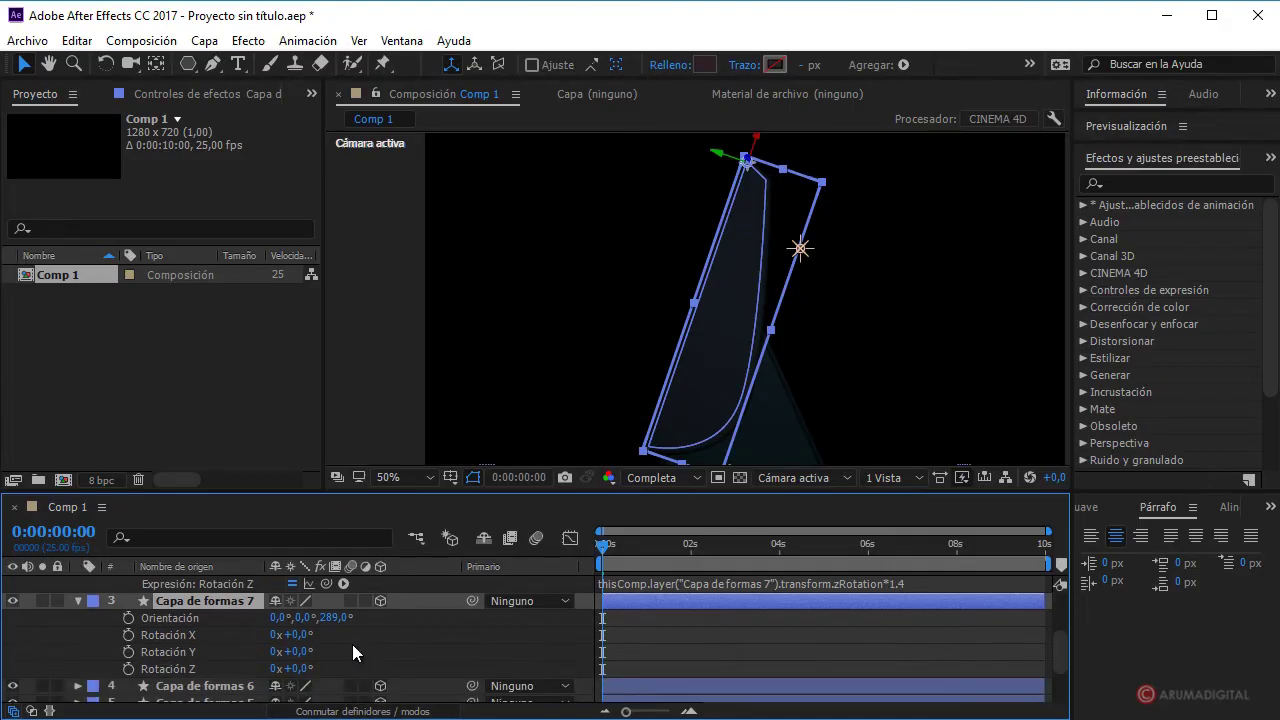
{"action": "key", "text": "p"}
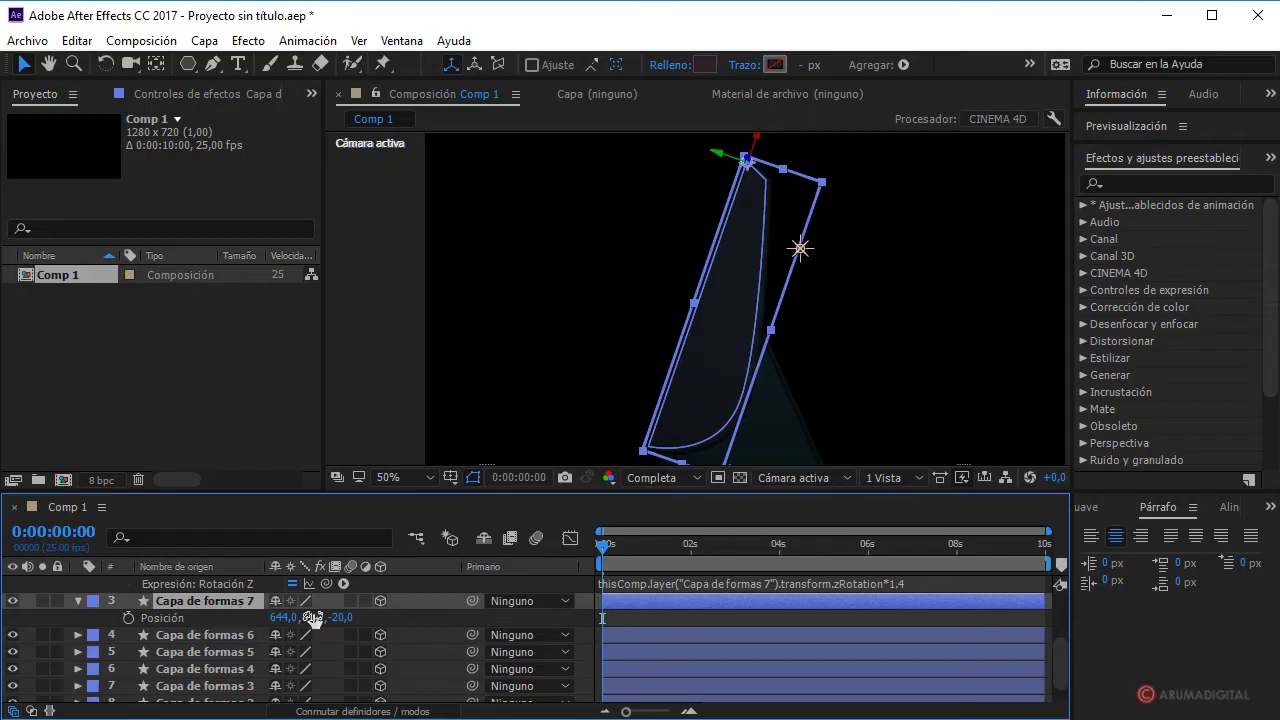
- Set Capa de formas 7's Z position to -100
{"action": "left_click", "coordinate": [341, 617]}
{"action": "type", "text": "-20"}
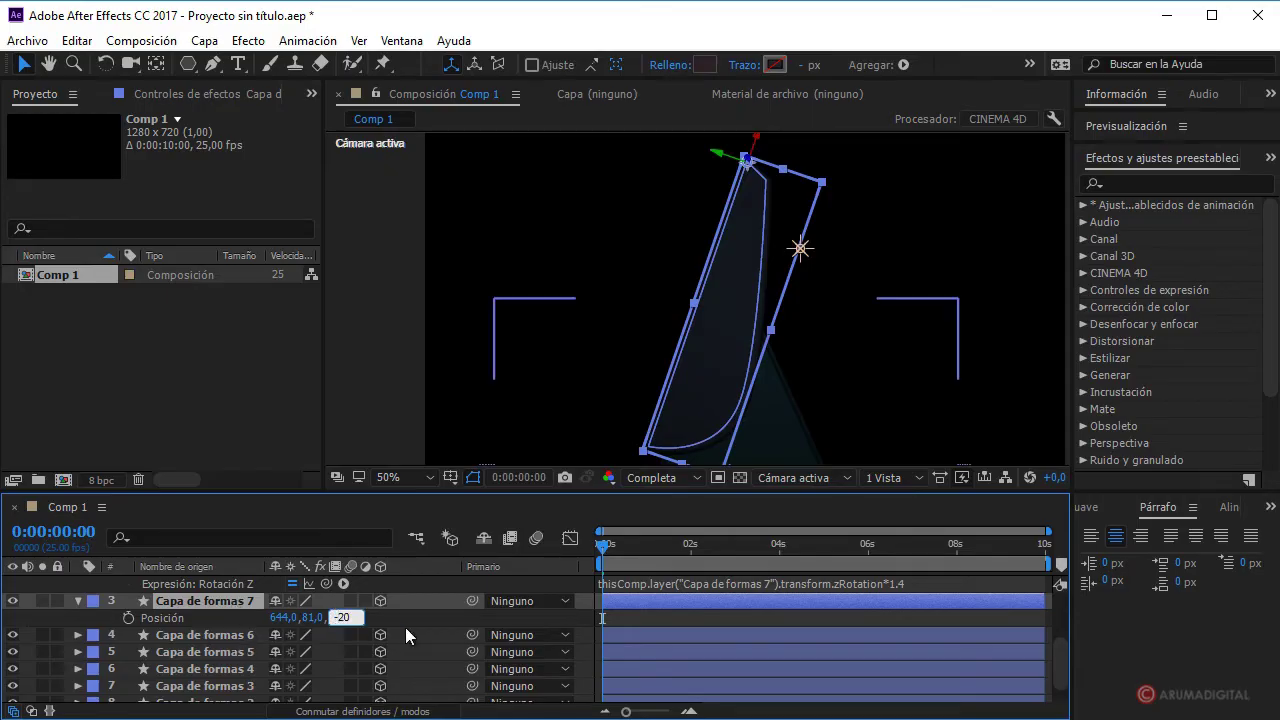
{"action": "key", "text": "BackSpace"}
{"action": "key", "text": "BackSpace"}
{"action": "type", "text": "100"}
{"action": "key", "text": "Return"}
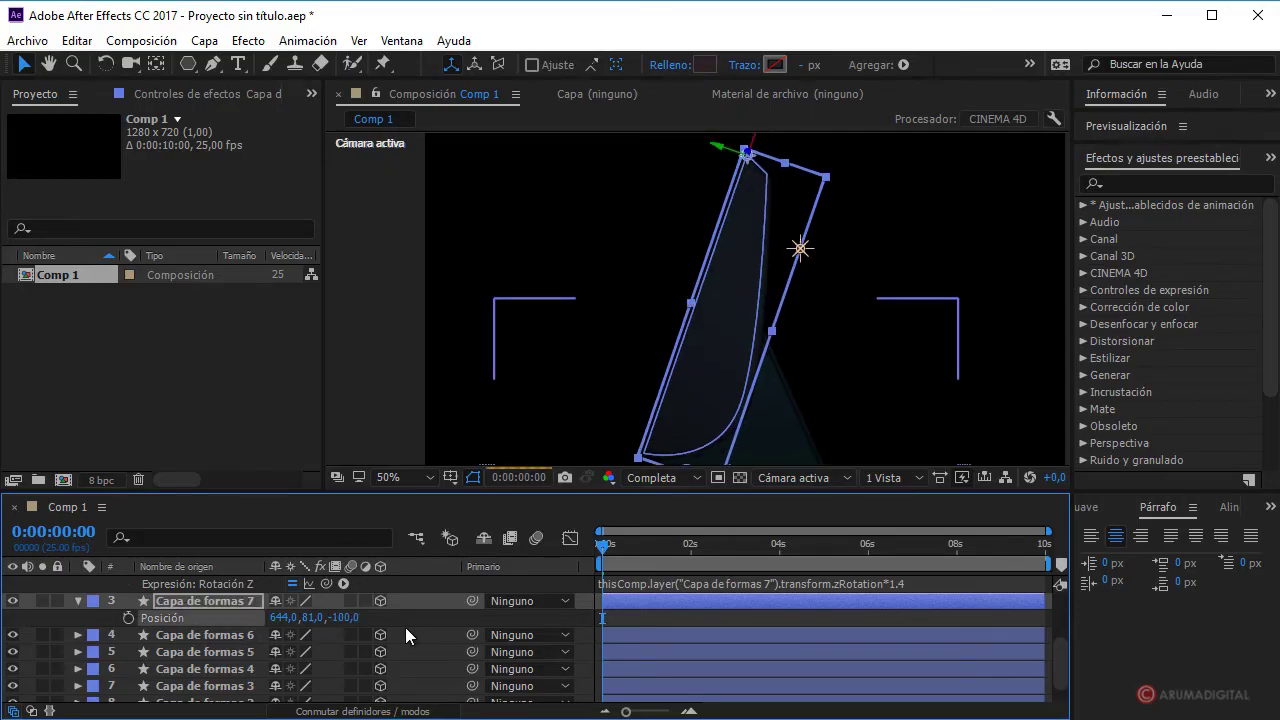
- Set Capa de formas 8's Z position to -80
{"action": "scroll", "coordinate": [268, 598], "scroll_direction": "up", "scroll_amount": 3}
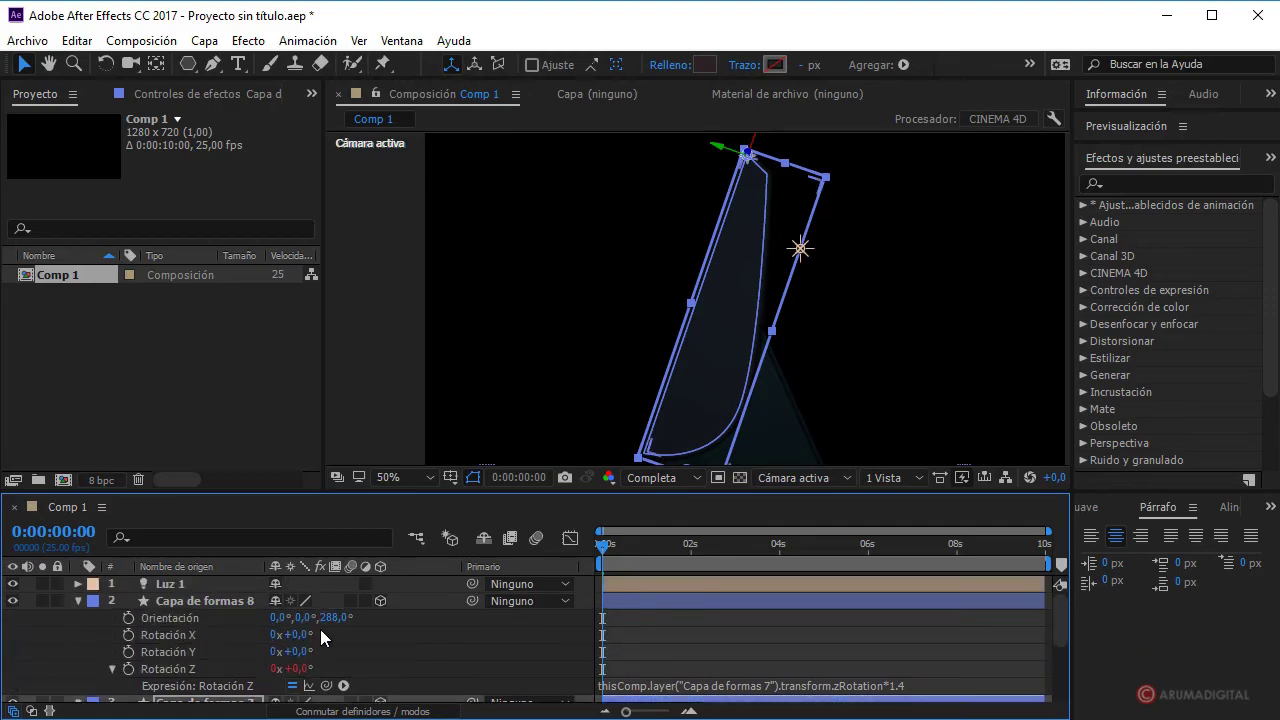
{"action": "left_click", "coordinate": [199, 601]}
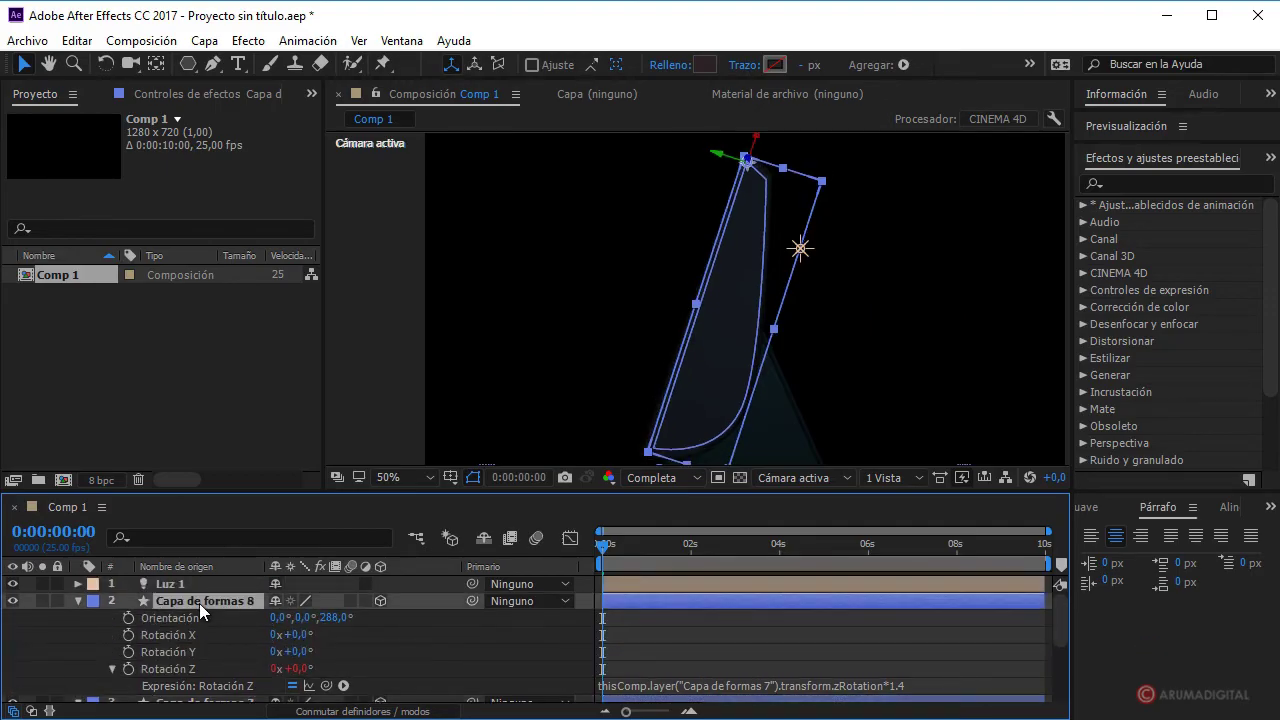
{"action": "key", "text": "p"}
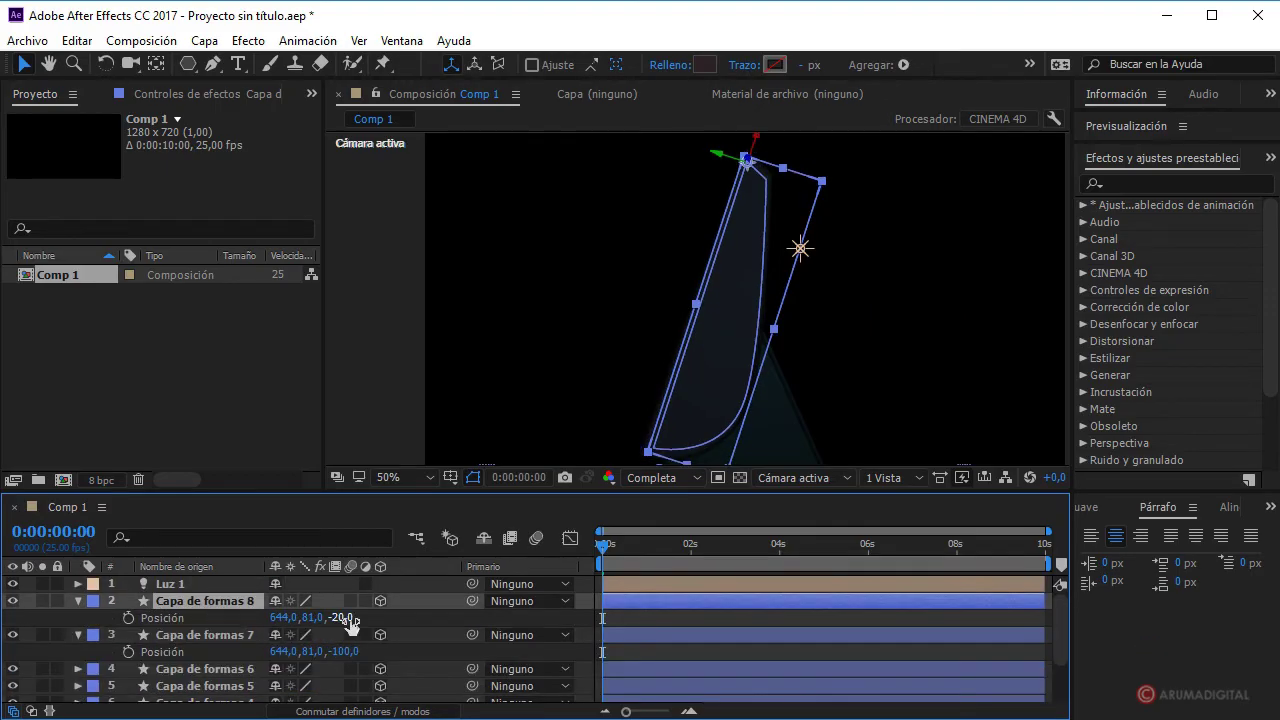
{"action": "left_click", "coordinate": [345, 617]}
{"action": "type", "text": "-800"}
{"action": "left_click", "coordinate": [400, 623]}
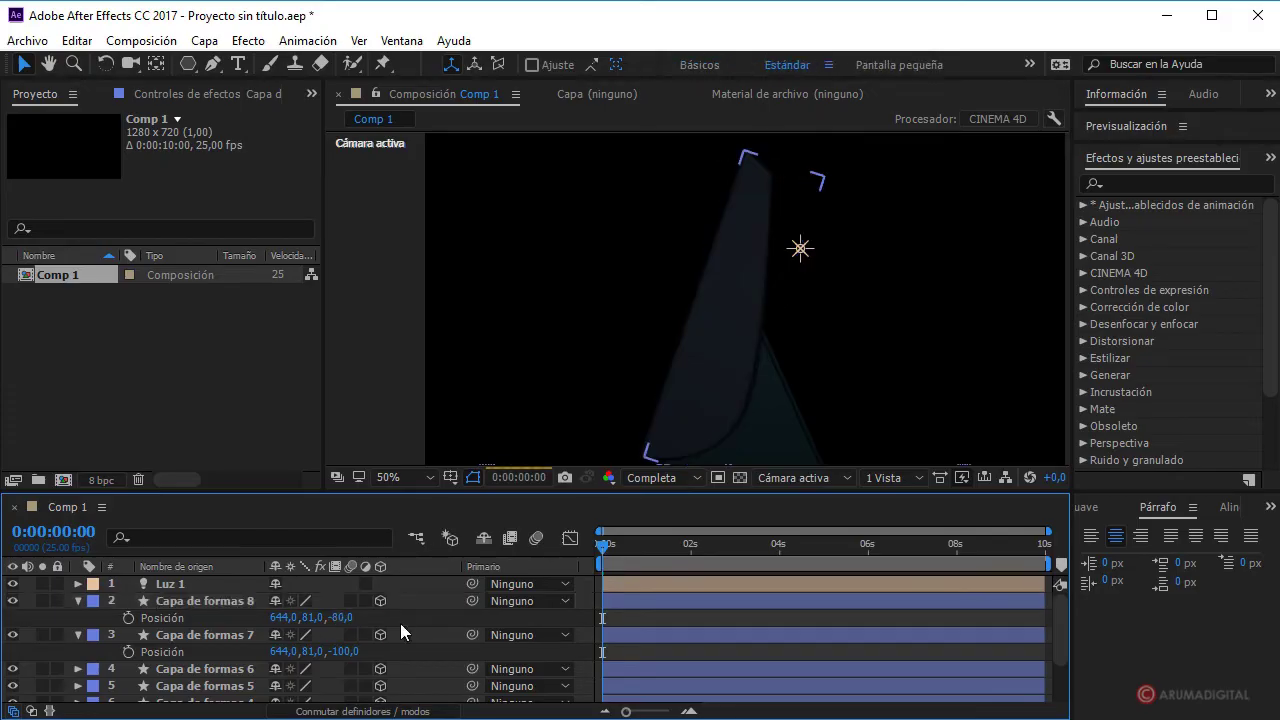
- Give Capa de formas 7 a 4° Z rotation
{"action": "left_click", "coordinate": [191, 634]}
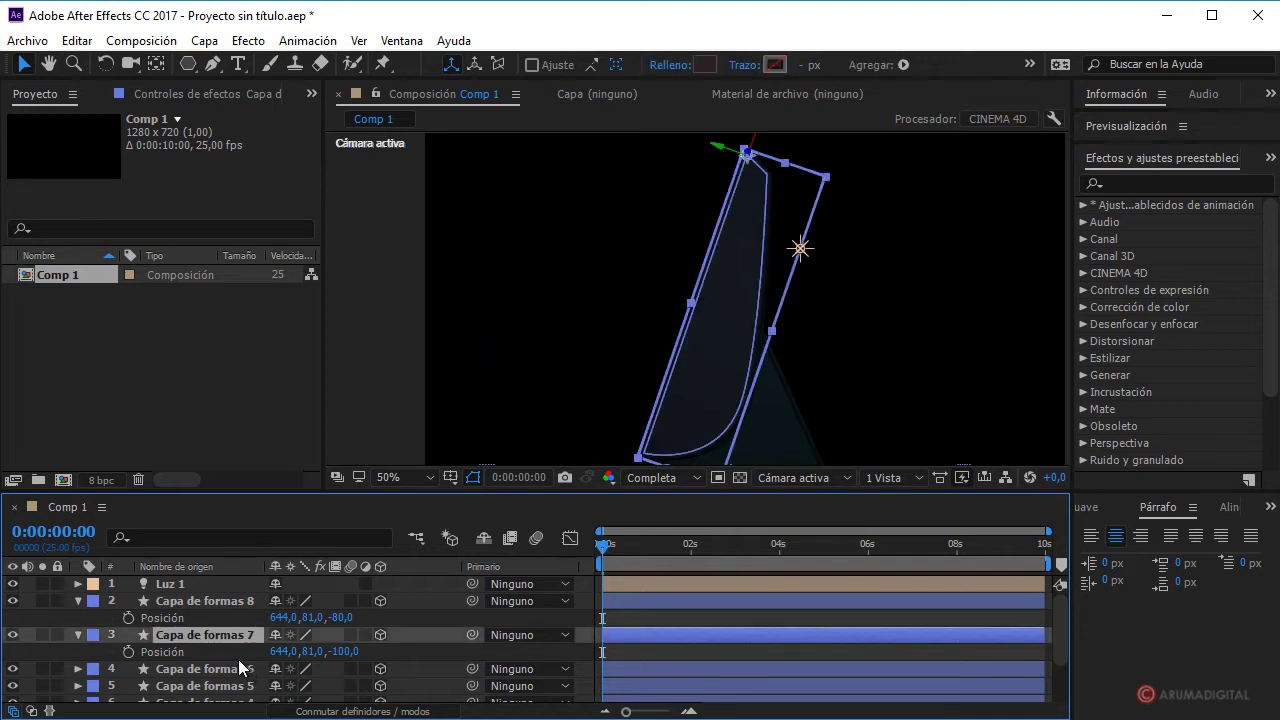
{"action": "key", "text": "r"}
{"action": "scroll", "coordinate": [350, 676], "scroll_direction": "down", "scroll_amount": 1}
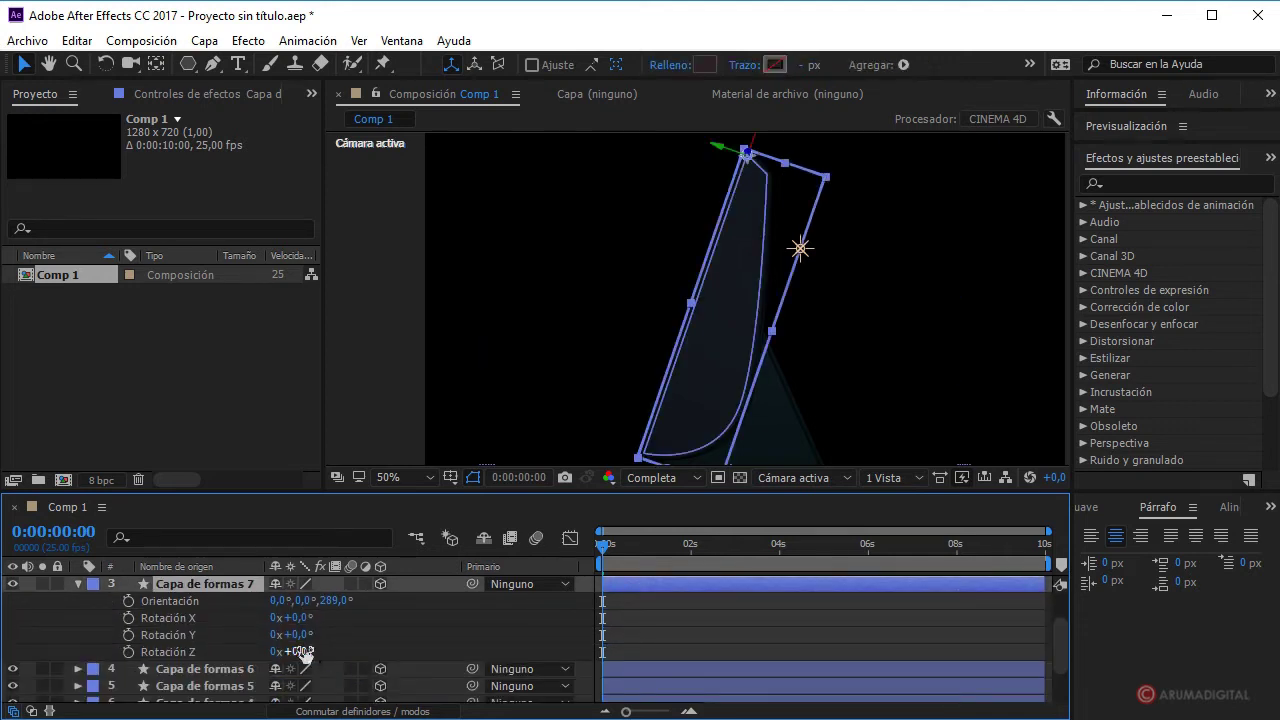
{"action": "mouse_move", "coordinate": [292, 651]}
{"action": "left_mouse_down"}
{"action": "mouse_move", "coordinate": [332, 649]}
{"action": "mouse_move", "coordinate": [285, 651]}
{"action": "left_mouse_up"}
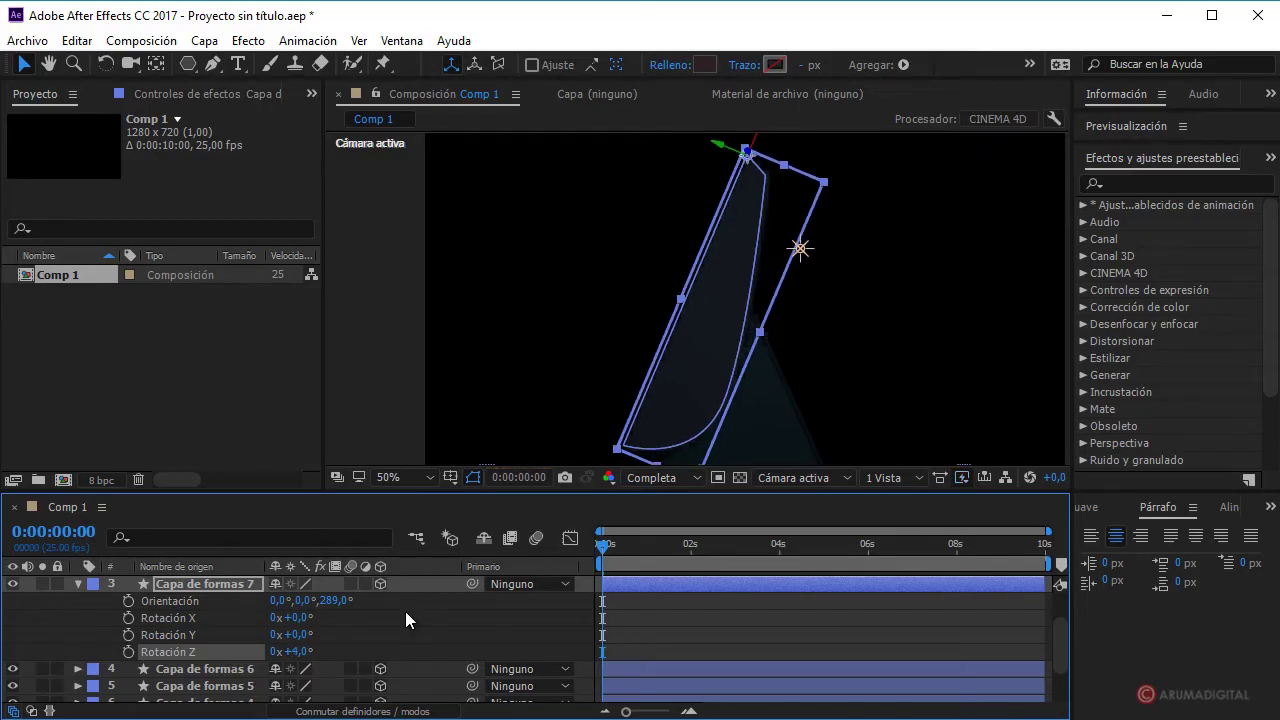
{"action": "scroll", "coordinate": [586, 350], "scroll_direction": "down", "scroll_amount": 2}
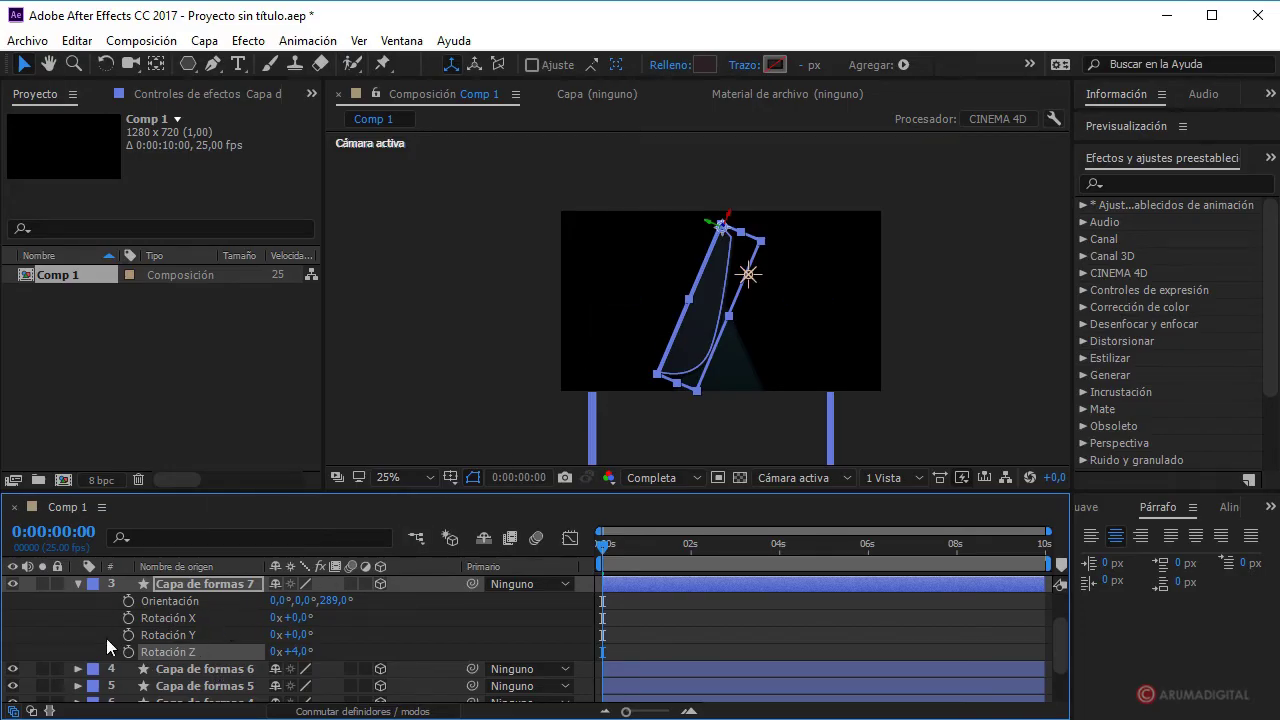
- Try 120% on Capa de formas 8, settle on 110% scale, then duplicate it with Ctrl+D
{"action": "scroll", "coordinate": [189, 581], "scroll_direction": "up", "scroll_amount": 1}
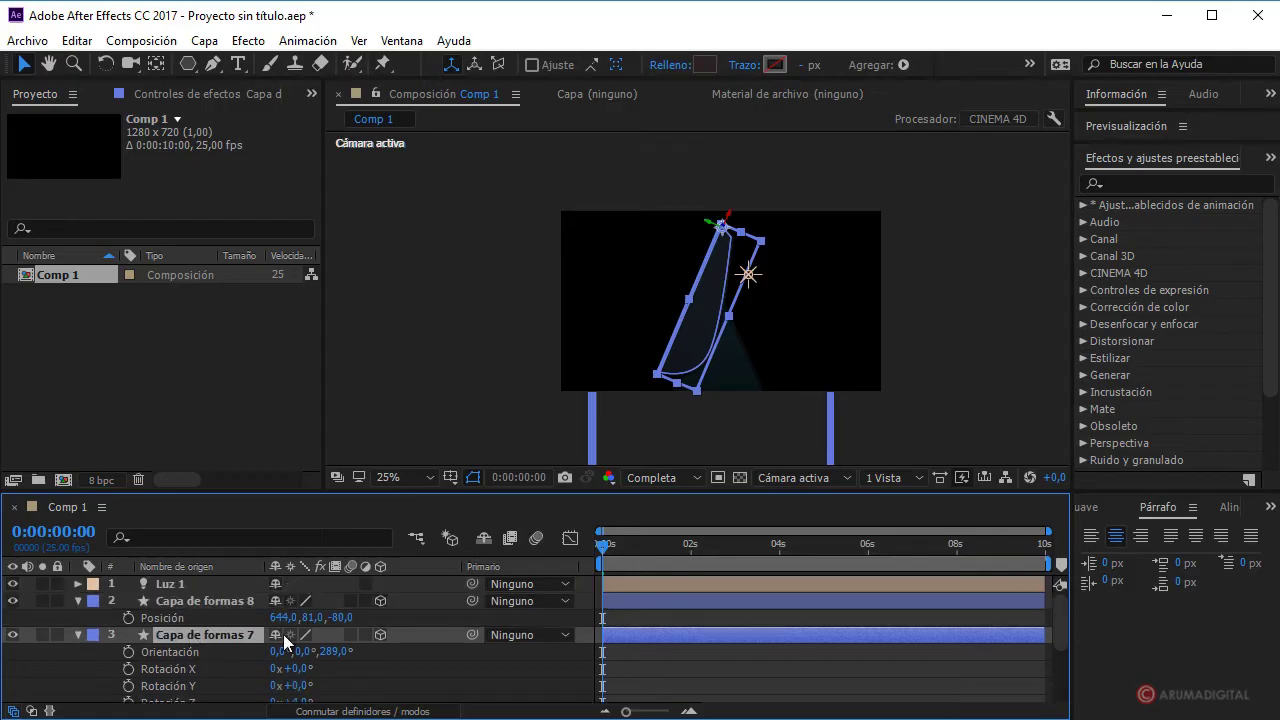
{"action": "left_click", "coordinate": [204, 605]}
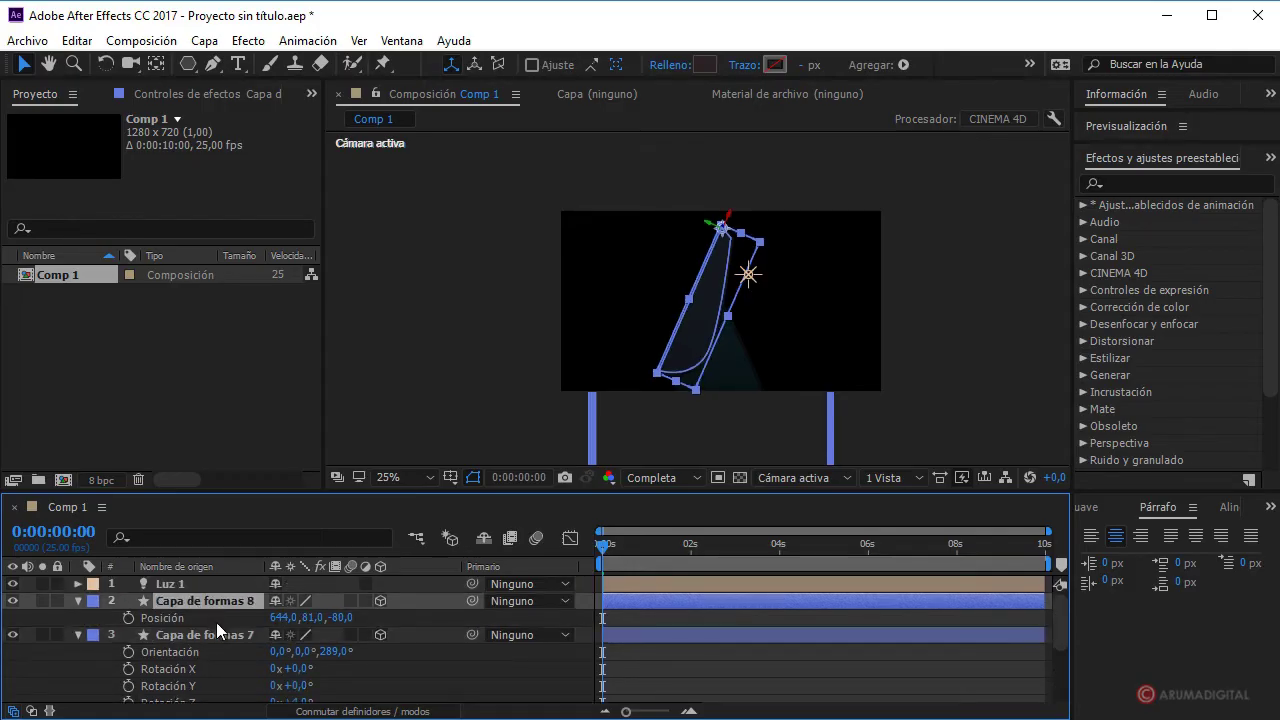
{"action": "key", "text": "s"}
{"action": "left_click_drag", "start_coordinate": [303, 621], "coordinate": [320, 618]}
{"action": "left_click", "coordinate": [305, 617]}
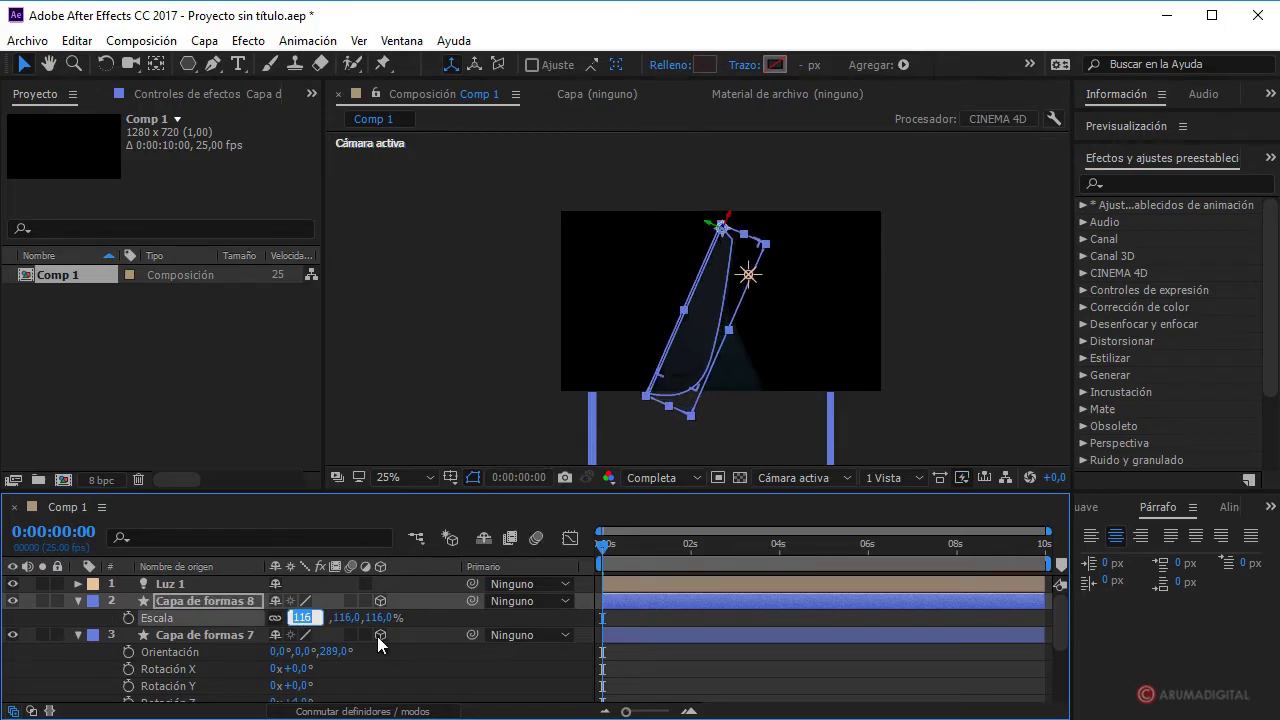
{"action": "type", "text": "120"}
{"action": "left_click", "coordinate": [444, 666]}
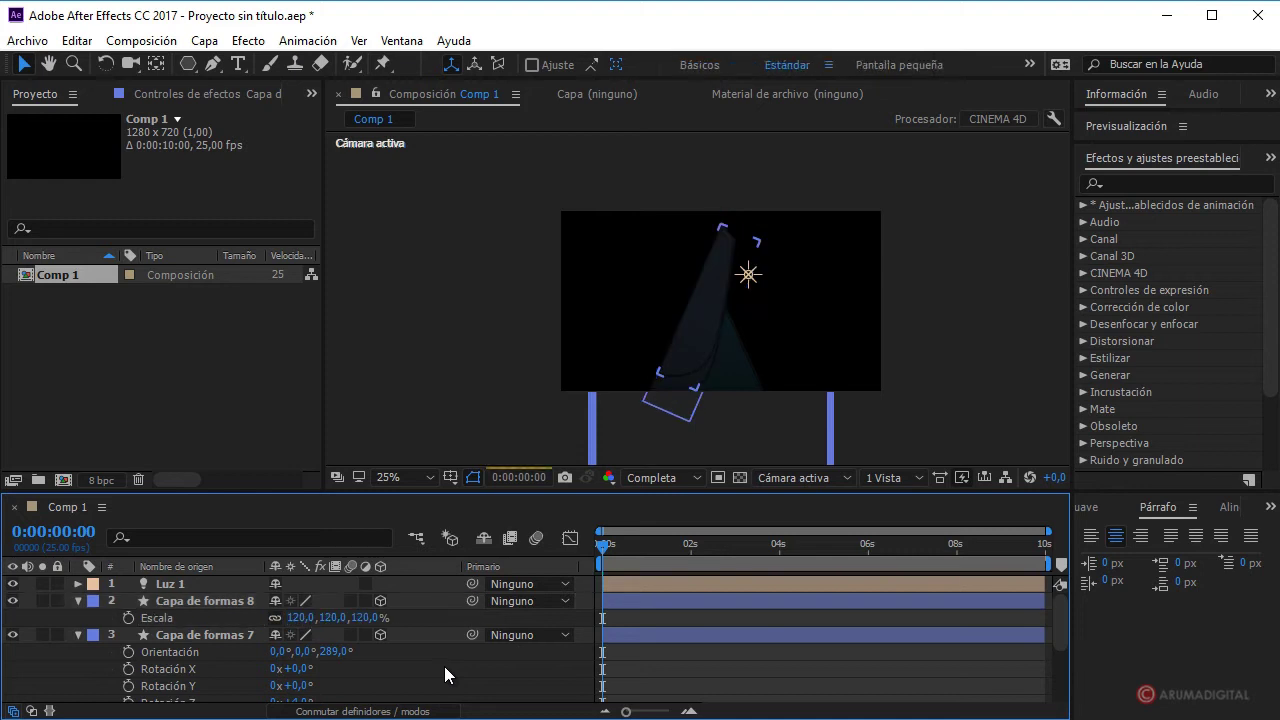
{"action": "left_click", "coordinate": [315, 618]}
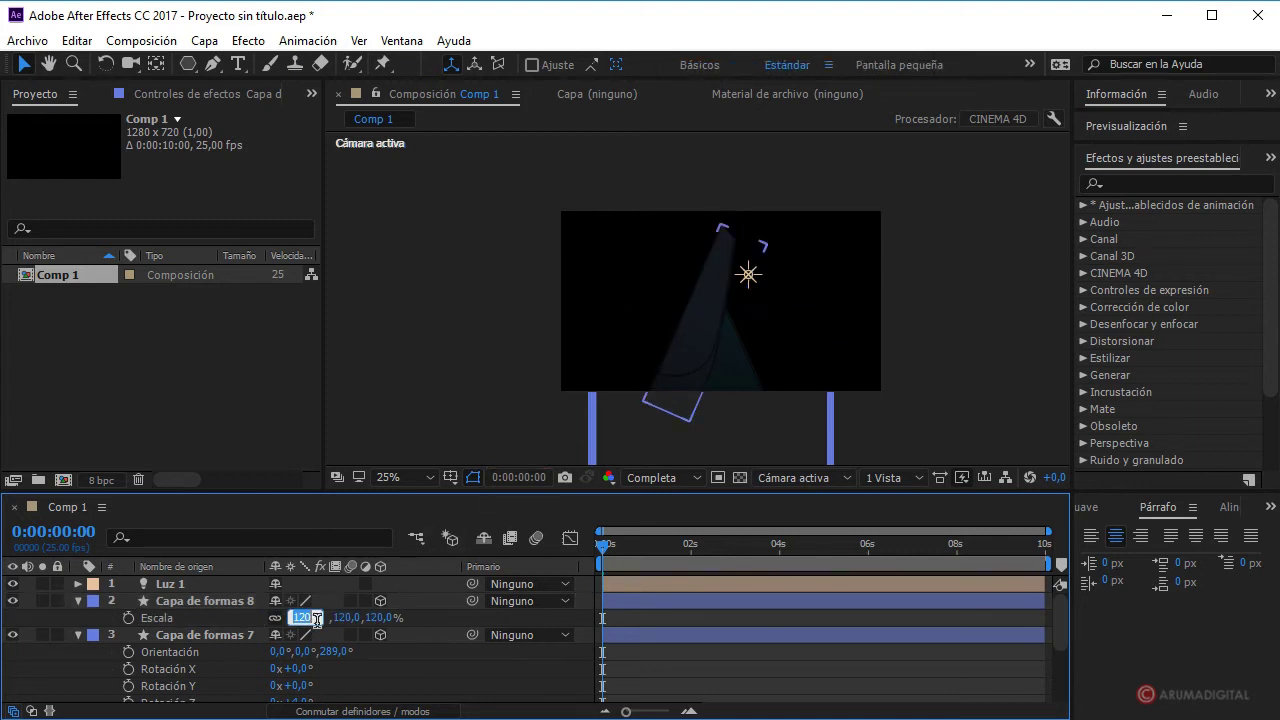
{"action": "type", "text": "110"}
{"action": "left_click", "coordinate": [391, 663]}
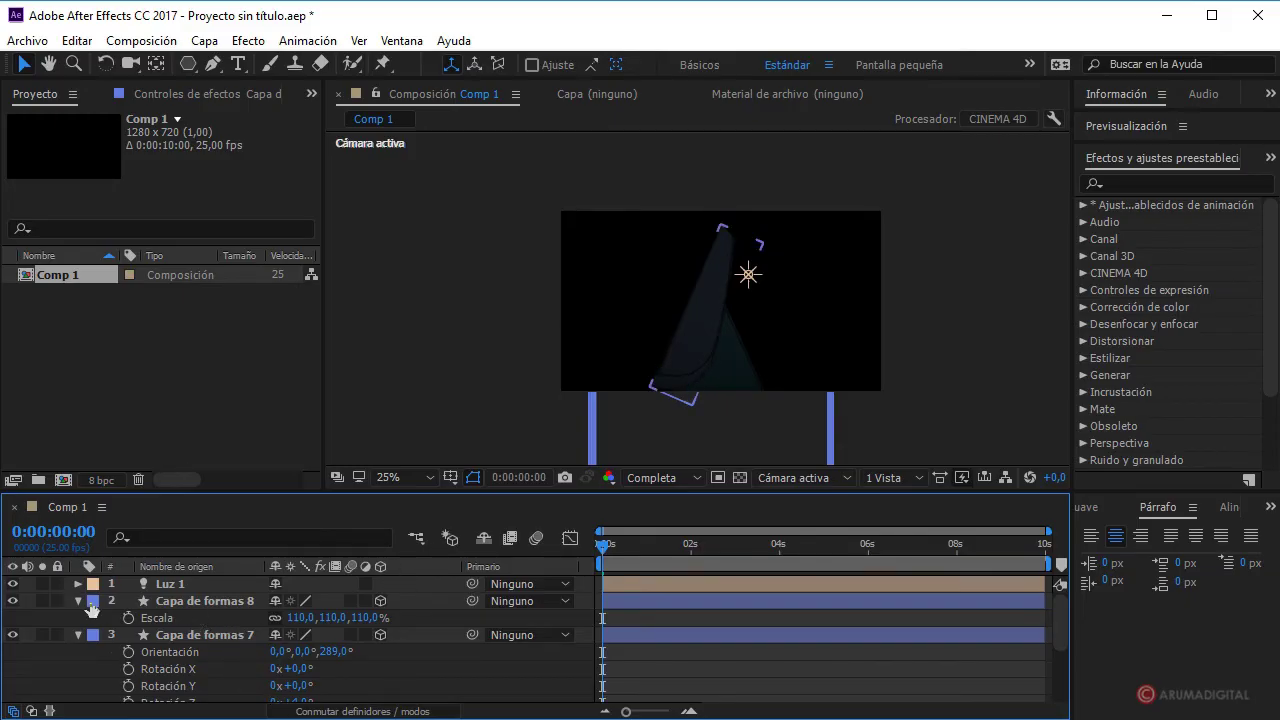
{"action": "left_click", "coordinate": [200, 605]}
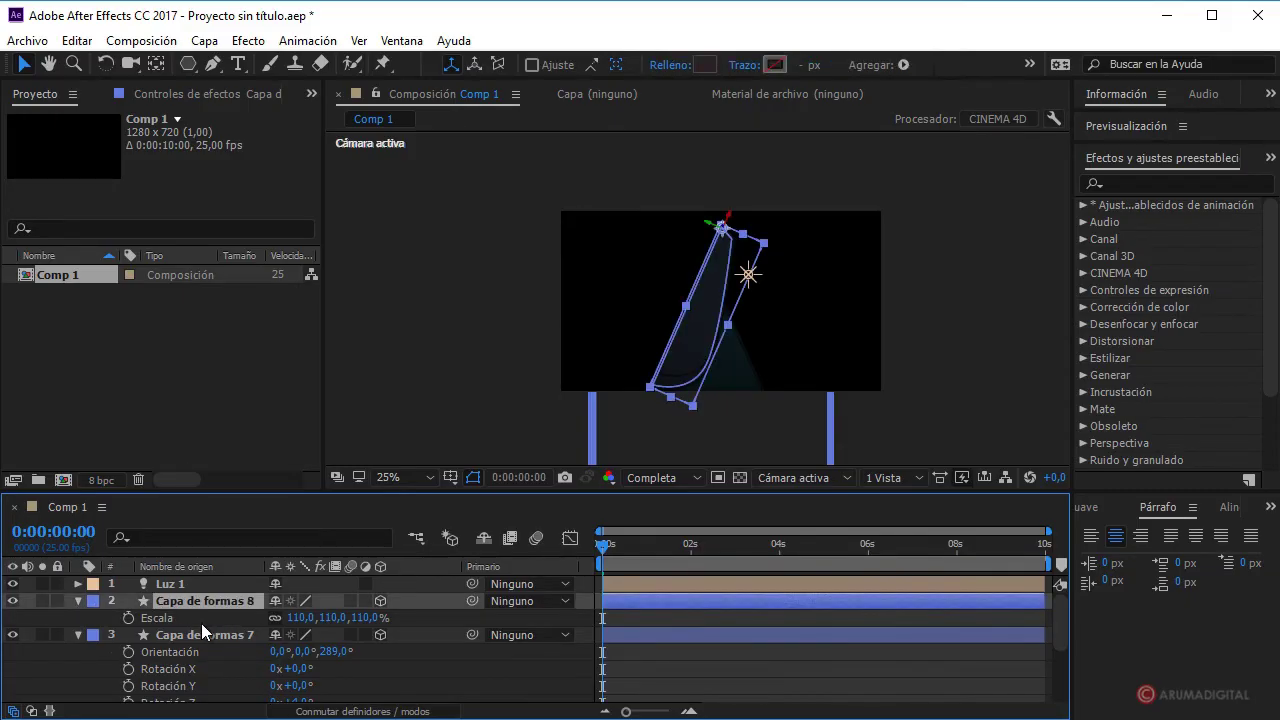
{"action": "key", "text": "ctrl+d"}
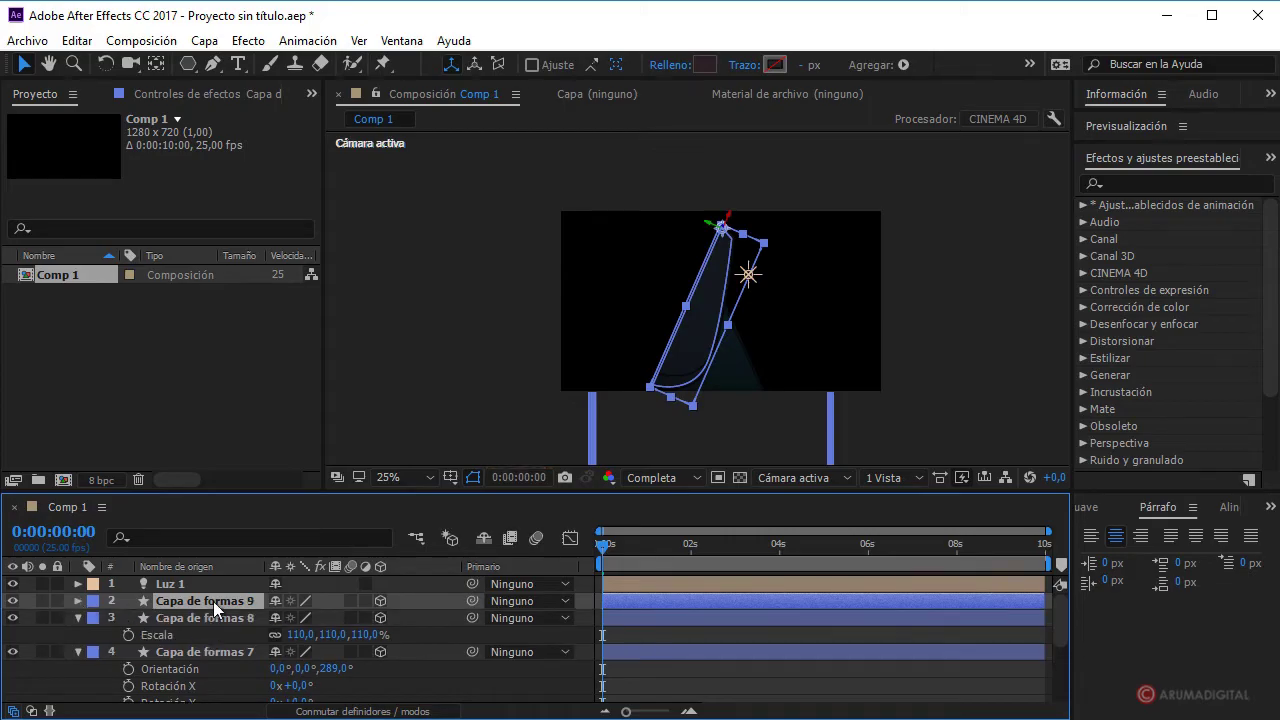
- Point Capa de formas 9's Z rotation expression at Capa de formas 7
{"action": "key", "text": "r"}
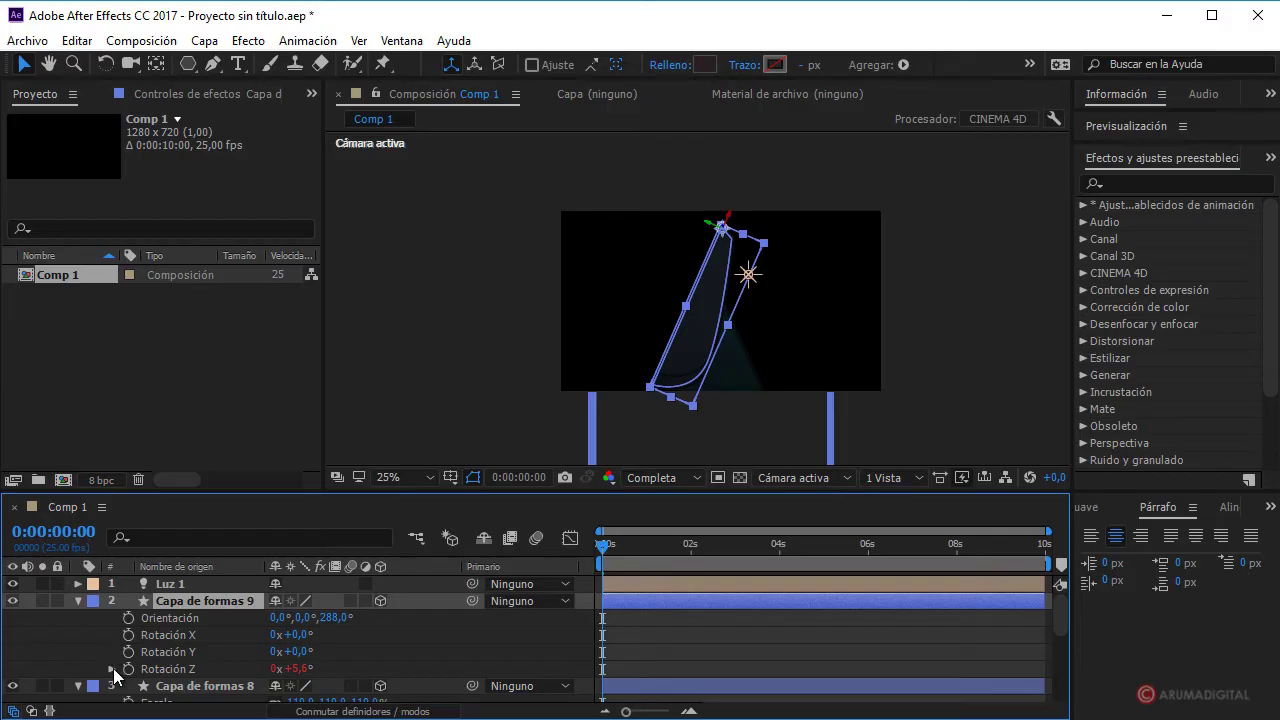
{"action": "left_click", "coordinate": [112, 669]}
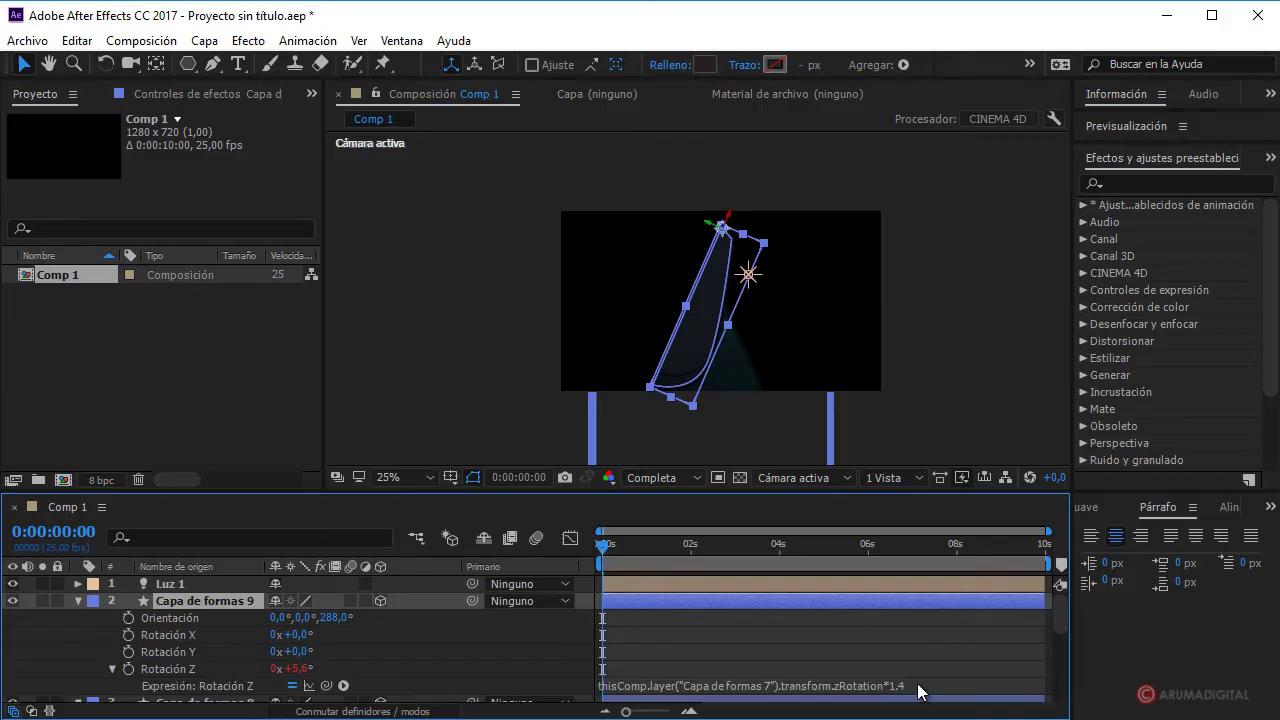
{"action": "double_click", "coordinate": [768, 685]}
{"action": "type", "text": "7"}
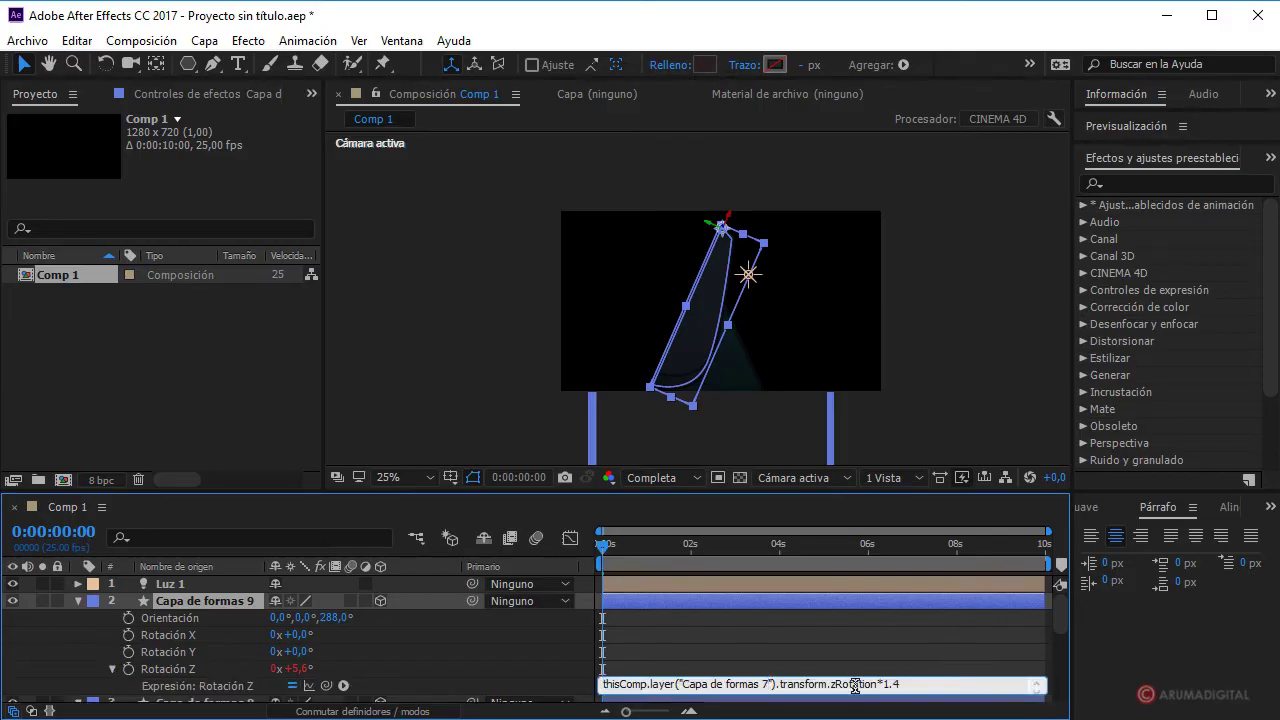
{"action": "type", "text": "8"}
{"action": "left_click", "coordinate": [940, 647]}
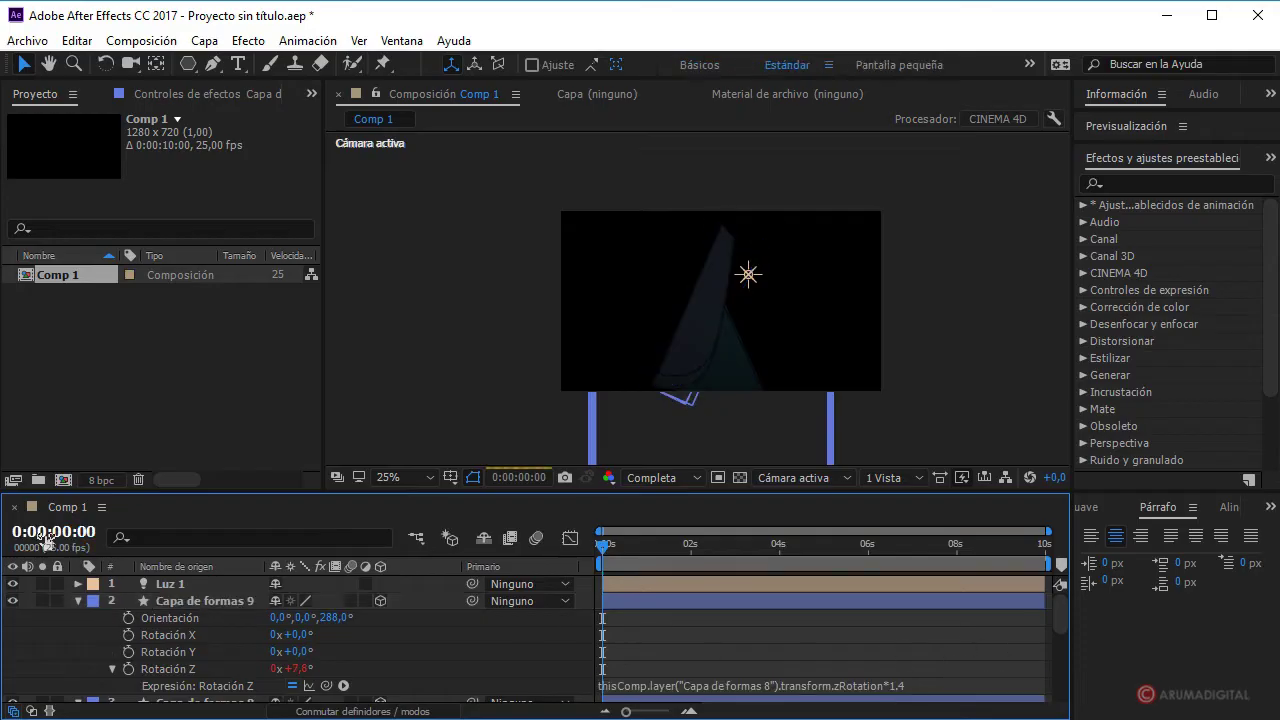
- Set Capa de formas 9's Z position to -60
{"action": "left_click", "coordinate": [205, 600]}
{"action": "key", "text": "p"}
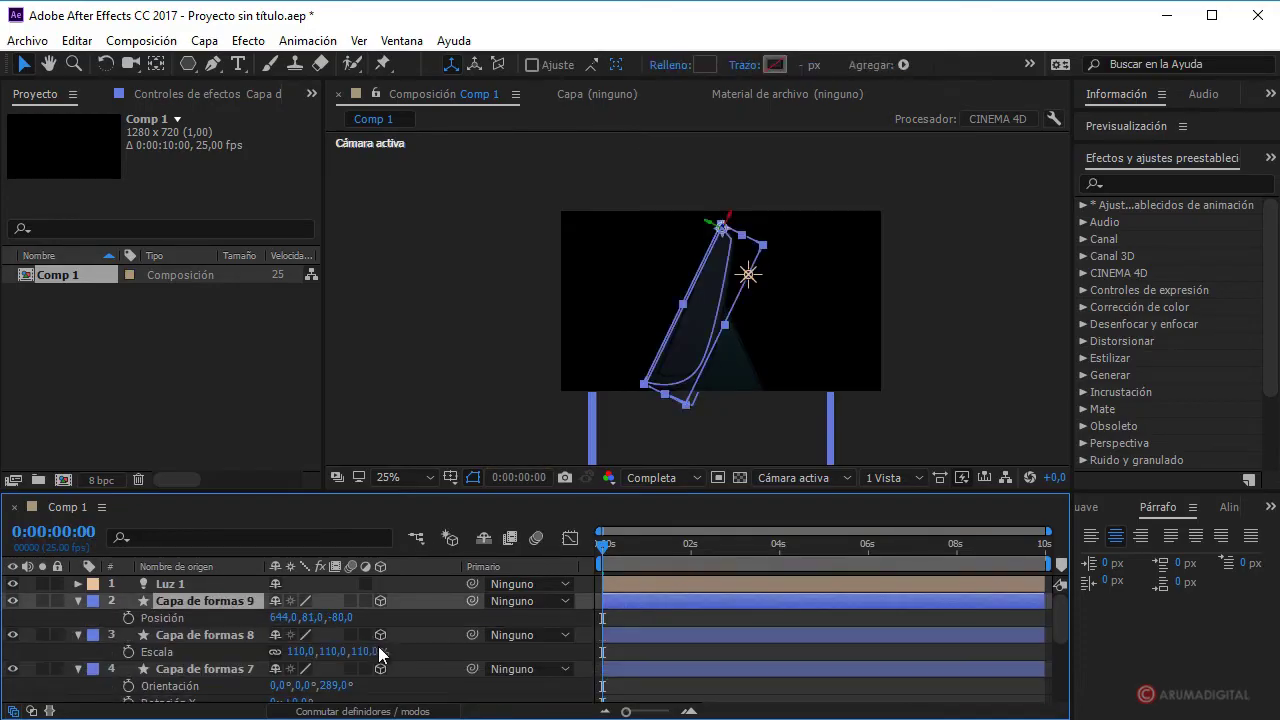
{"action": "left_click", "coordinate": [342, 618]}
{"action": "type", "text": "60"}
{"action": "left_click", "coordinate": [414, 611]}
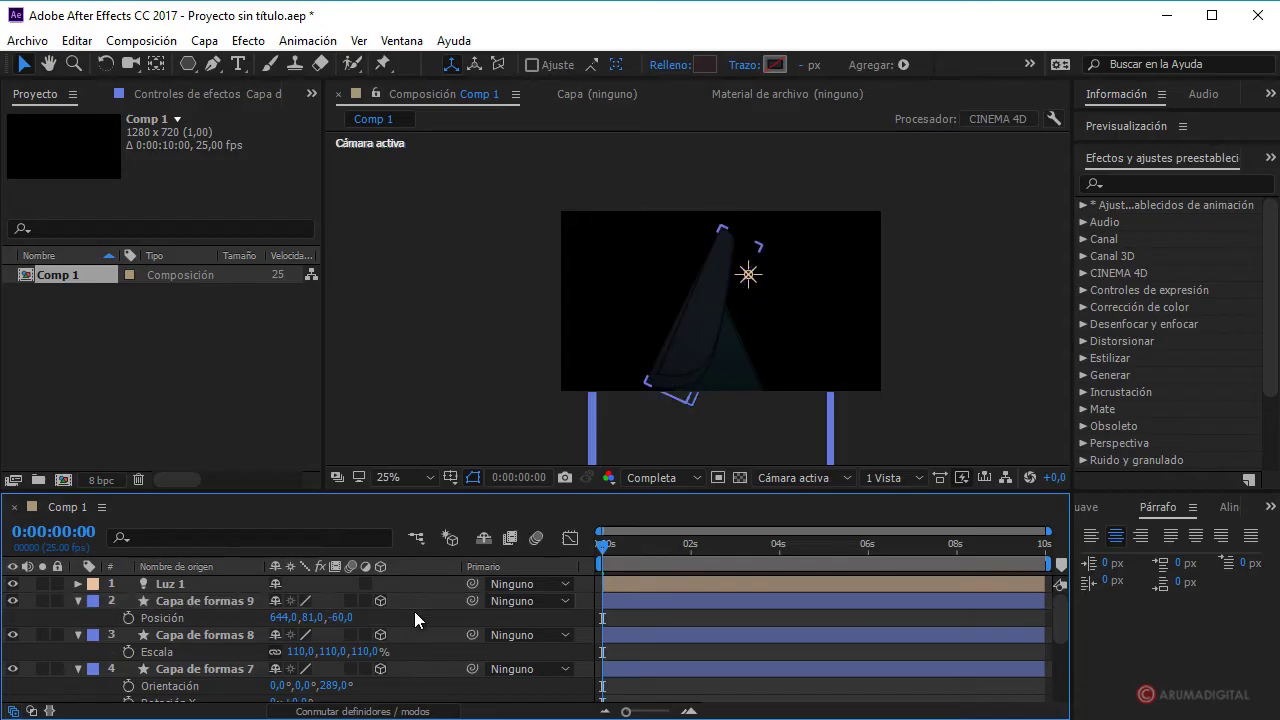
- Scale Capa de formas 9 to 120% and duplicate it as Capa de formas 10
{"action": "left_click", "coordinate": [223, 603]}
{"action": "key", "text": "s"}
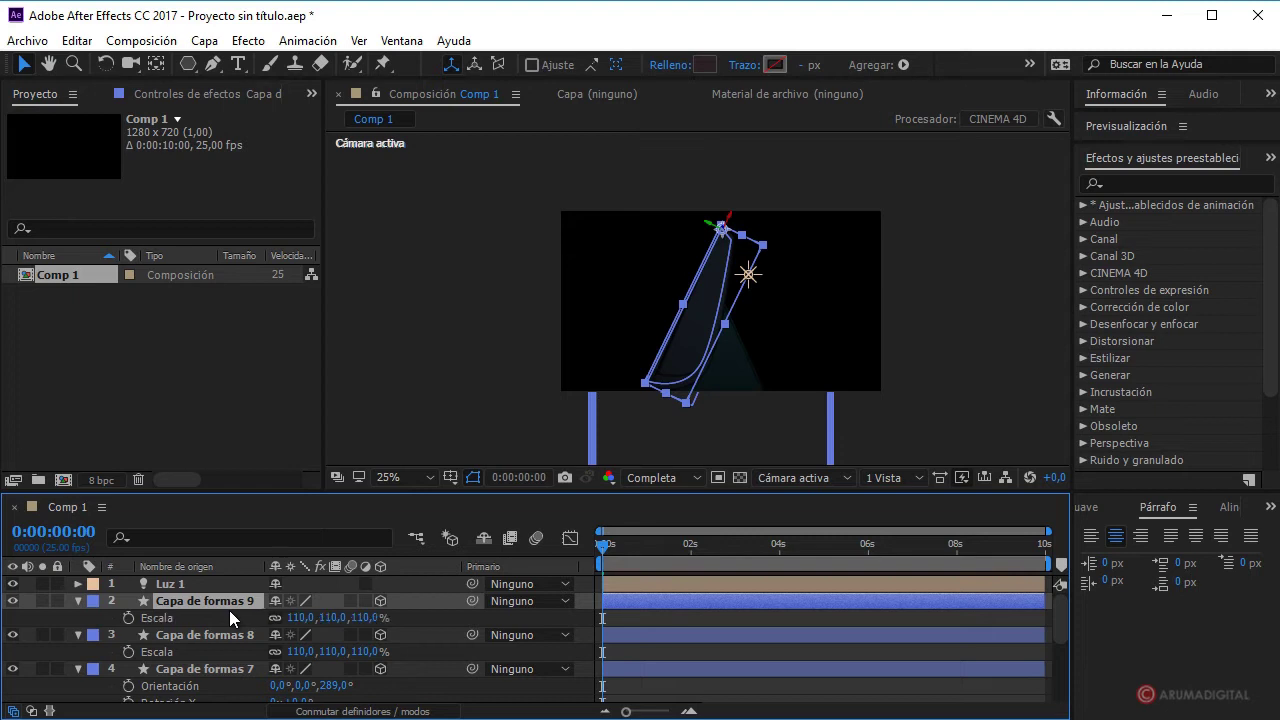
{"action": "left_click", "coordinate": [296, 618]}
{"action": "type", "text": "120"}
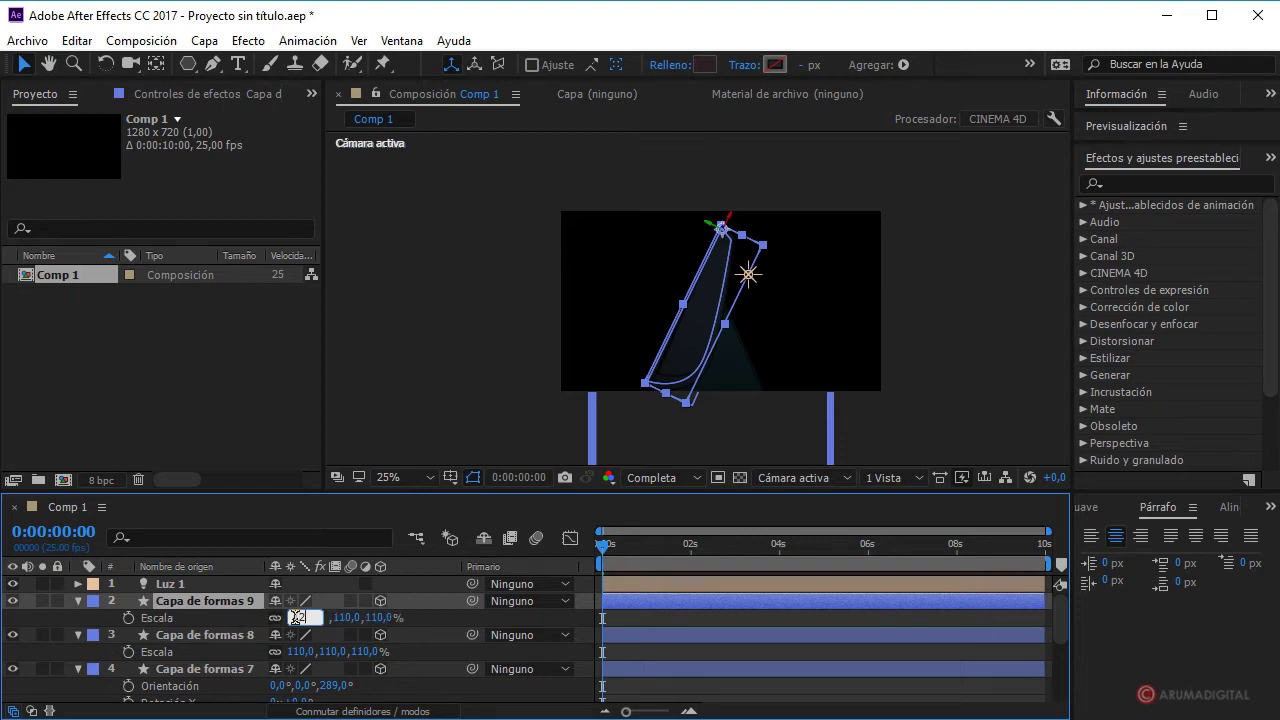
{"action": "left_click", "coordinate": [433, 619]}
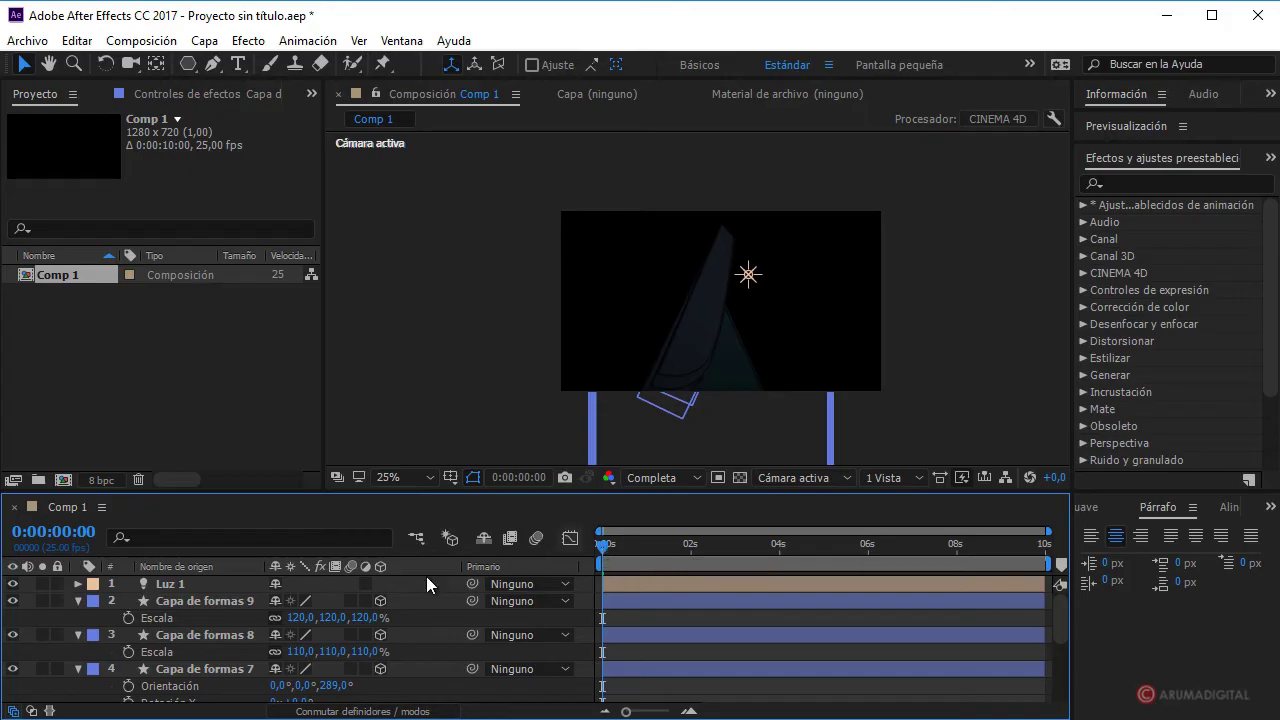
{"action": "left_click", "coordinate": [172, 600]}
{"action": "left_click", "coordinate": [172, 600]}
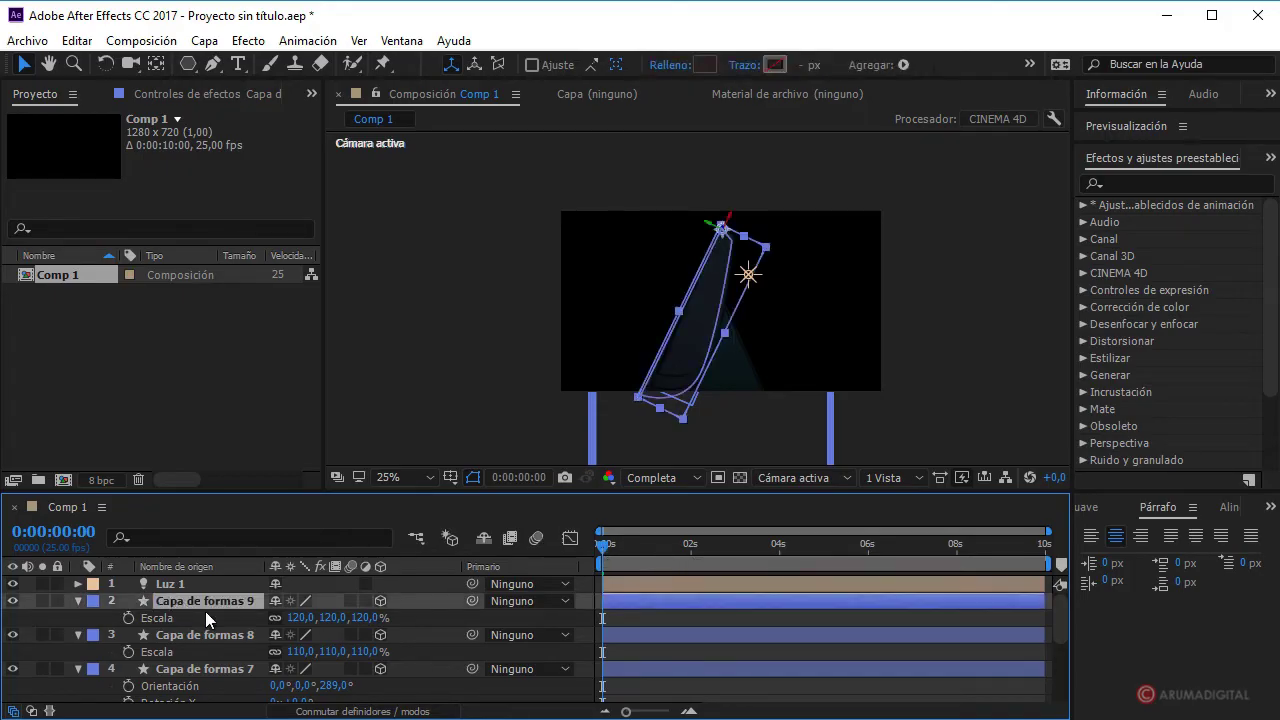
{"action": "key", "text": "ctrl+d"}
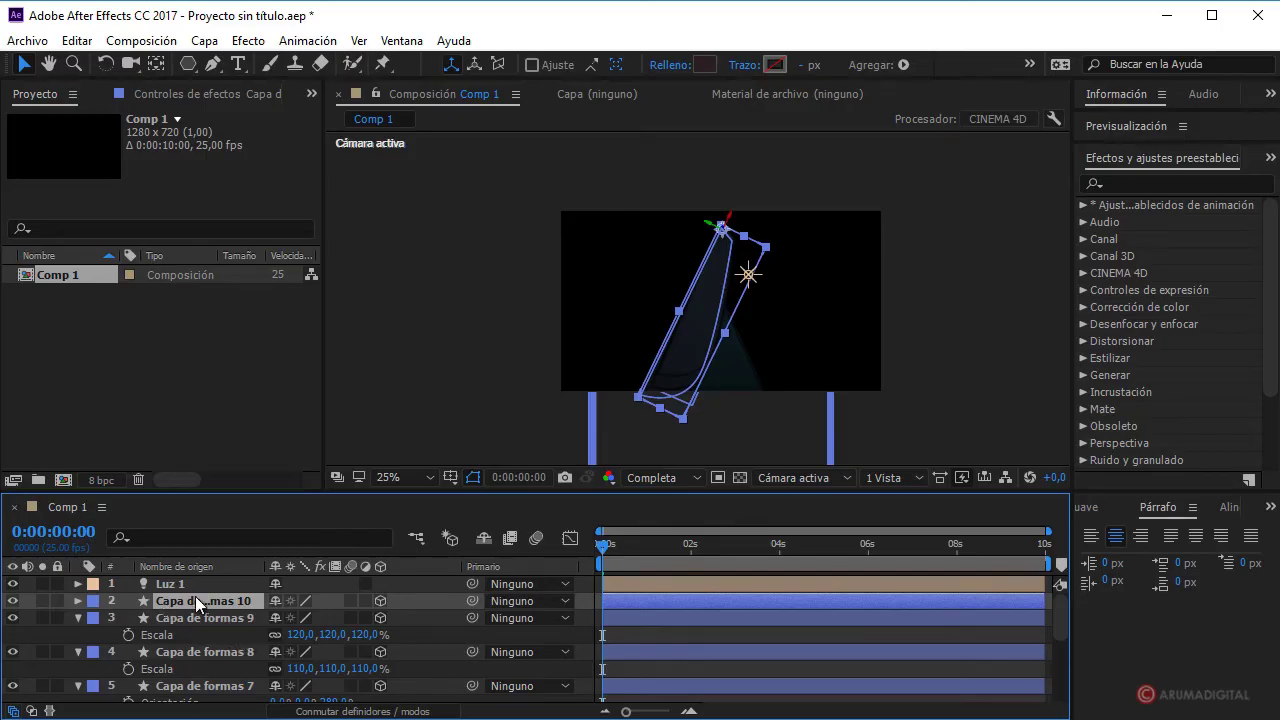
- Change Capa de formas 10's Z rotation expression to reference Capa de formas 9
{"action": "key", "text": "r"}
{"action": "left_click", "coordinate": [111, 669]}
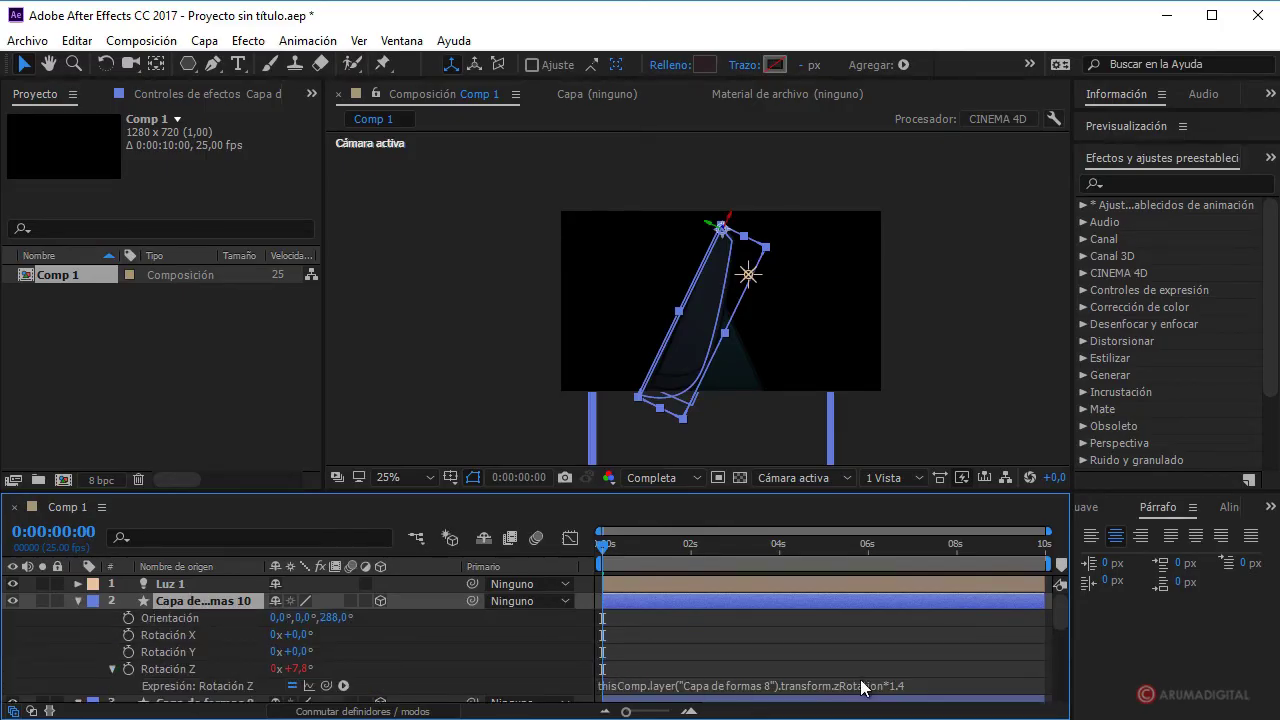
{"action": "left_click", "coordinate": [762, 685]}
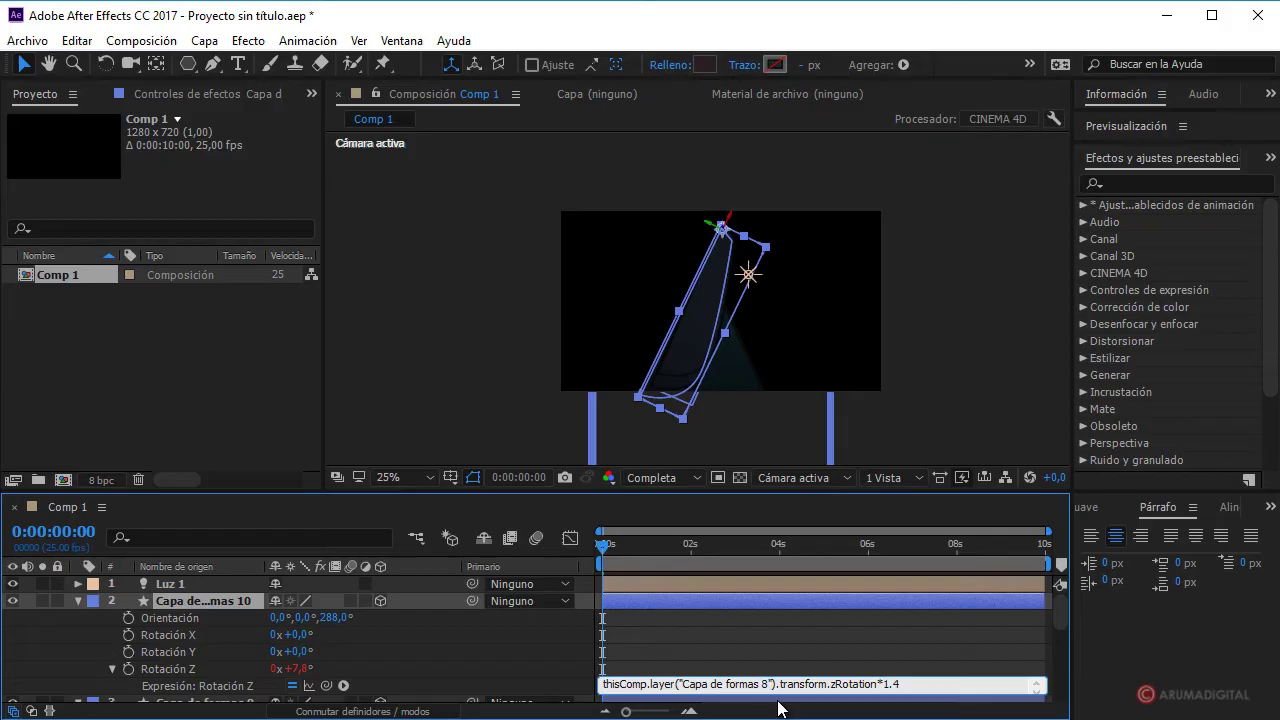
{"action": "key", "text": "BackSpace"}
{"action": "type", "text": "9"}
{"action": "left_click", "coordinate": [848, 632]}
- Set Capa de formas 10's Z position to -40
{"action": "left_click", "coordinate": [230, 600]}
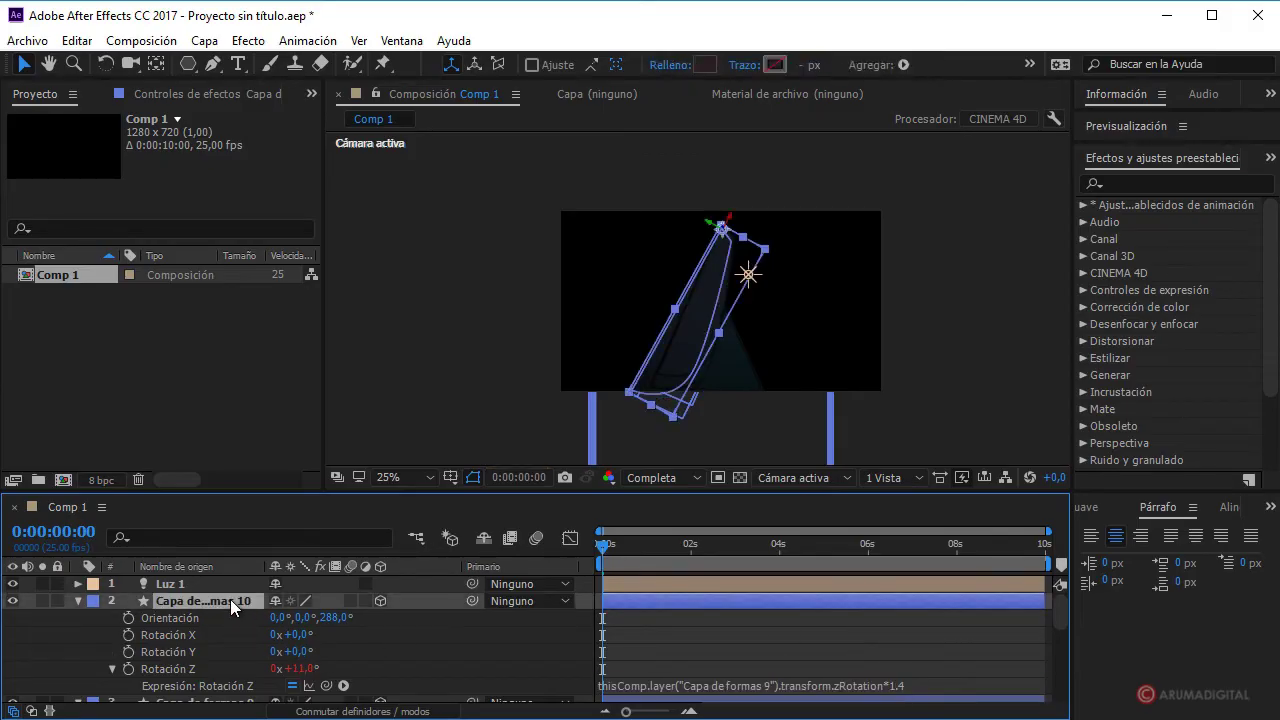
{"action": "key", "text": "p"}
{"action": "left_click", "coordinate": [341, 617]}
{"action": "type", "text": "-50"}
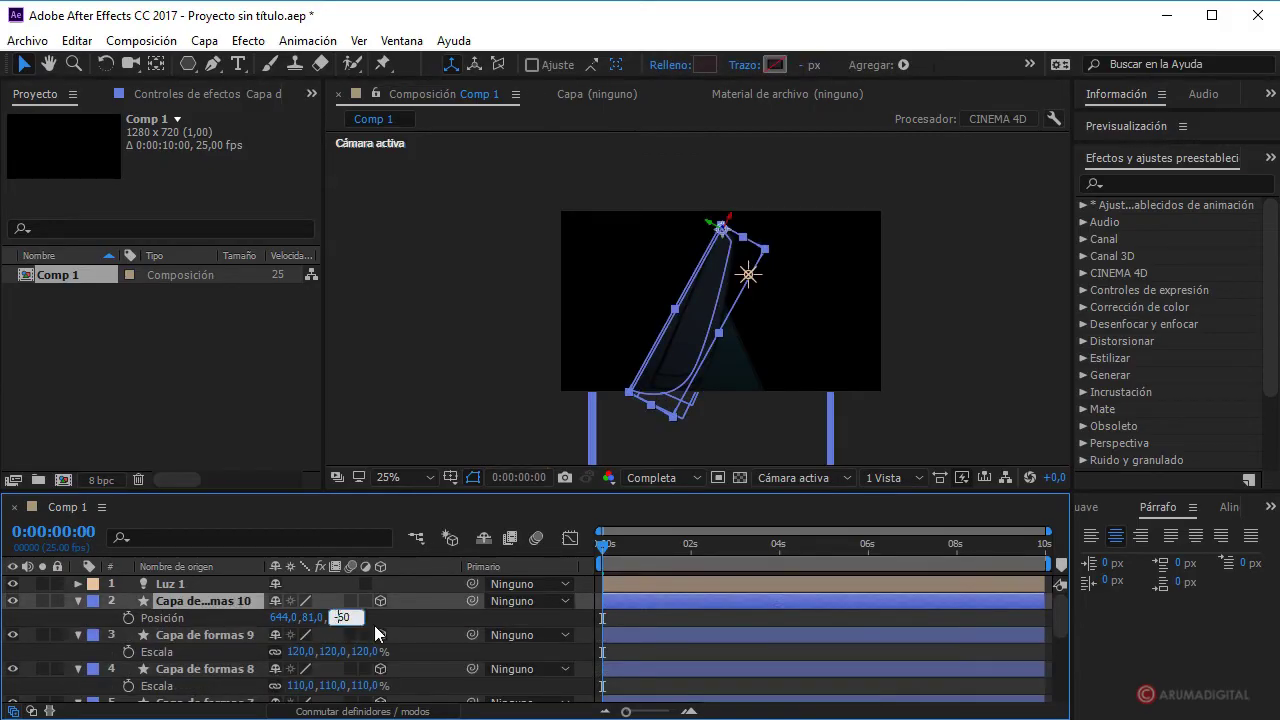
{"action": "type", "text": "-40"}
{"action": "left_click", "coordinate": [402, 611]}
- Scale Capa de formas 10 to 130%
{"action": "left_click", "coordinate": [217, 602]}
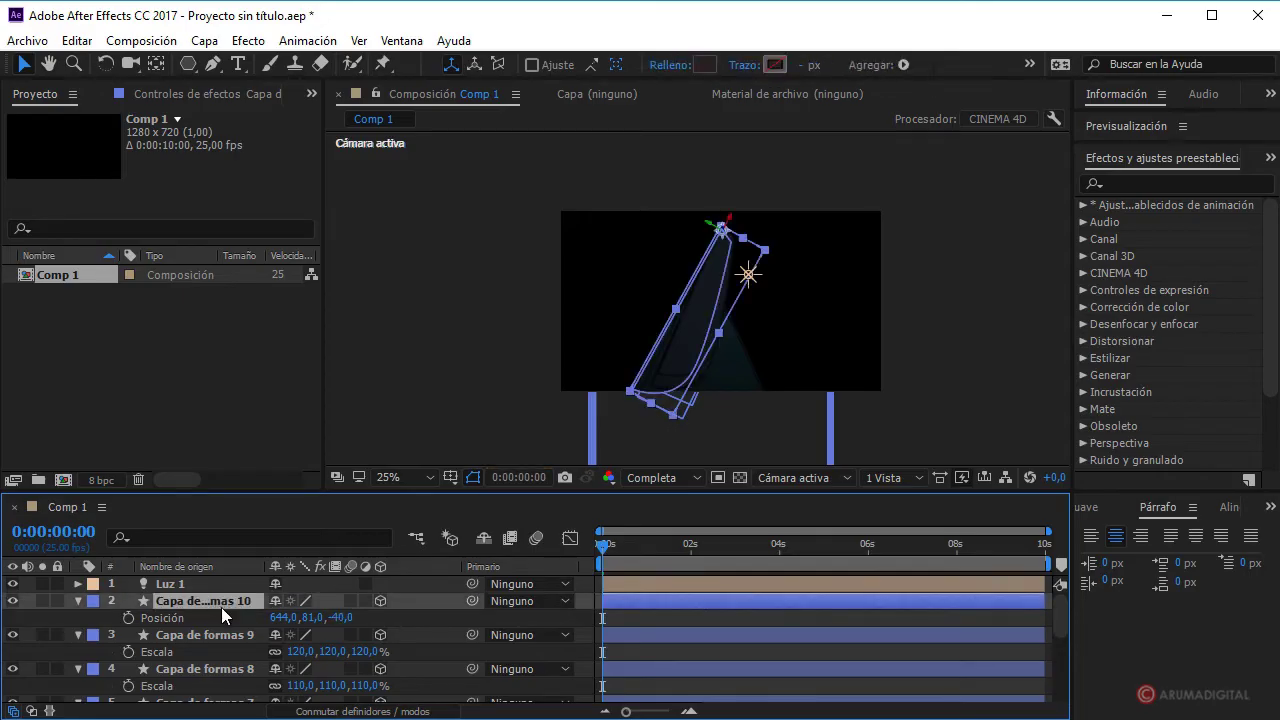
{"action": "key", "text": "s"}
{"action": "left_click", "coordinate": [301, 617]}
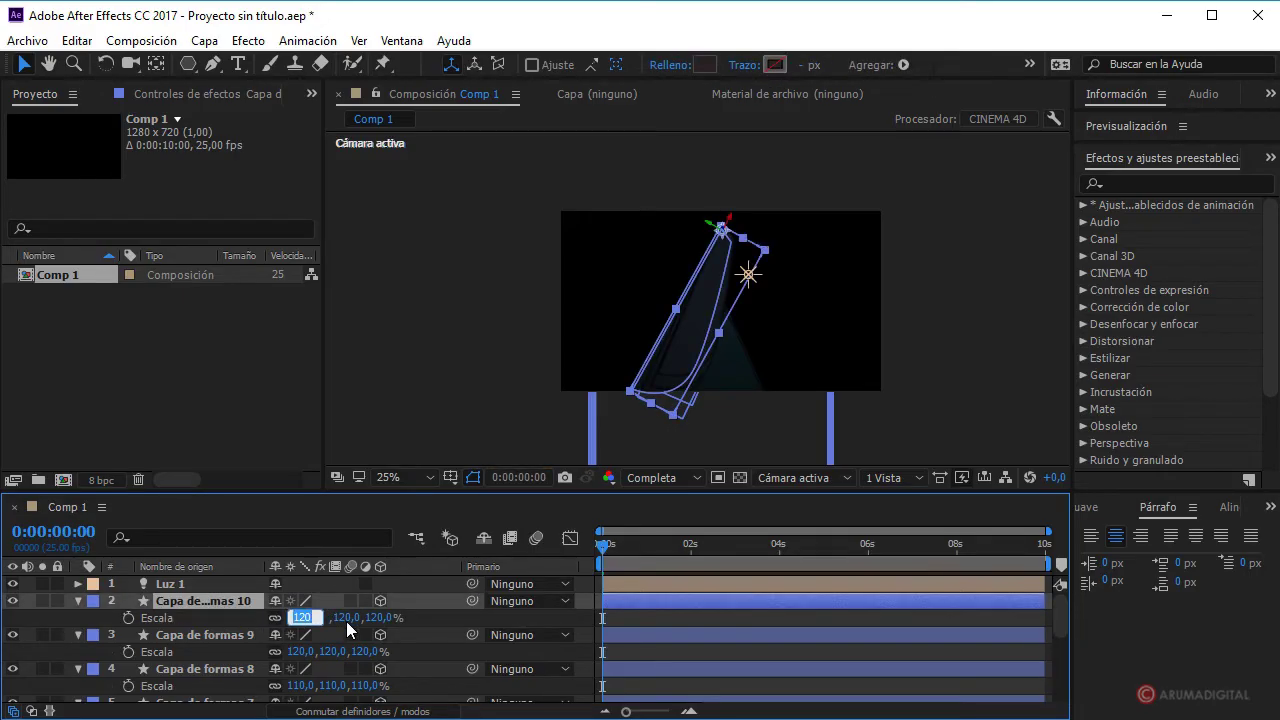
{"action": "type", "text": "130"}
{"action": "left_click", "coordinate": [423, 615]}
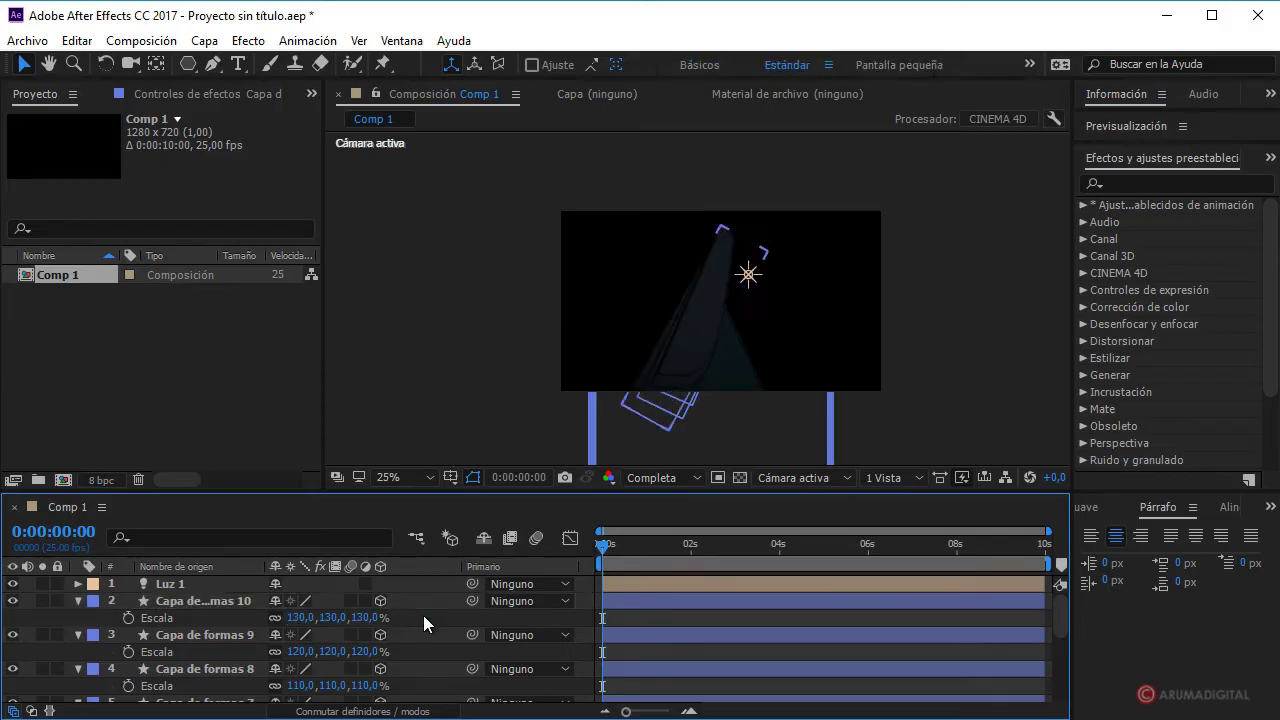
- Duplicate Capa de formas 10 and point the copy's Z rotation expression at Capa de formas 10
{"action": "left_click", "coordinate": [190, 602]}
{"action": "key", "text": "ctrl+d"}
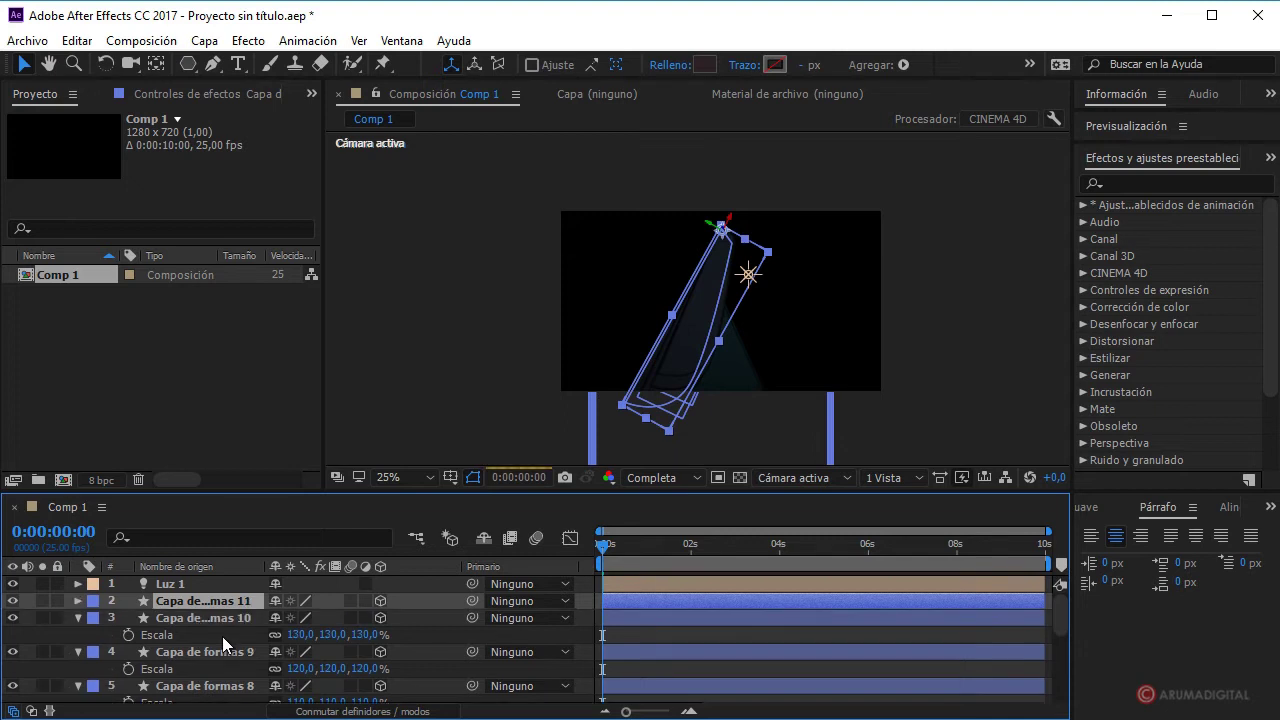
{"action": "key", "text": "r"}
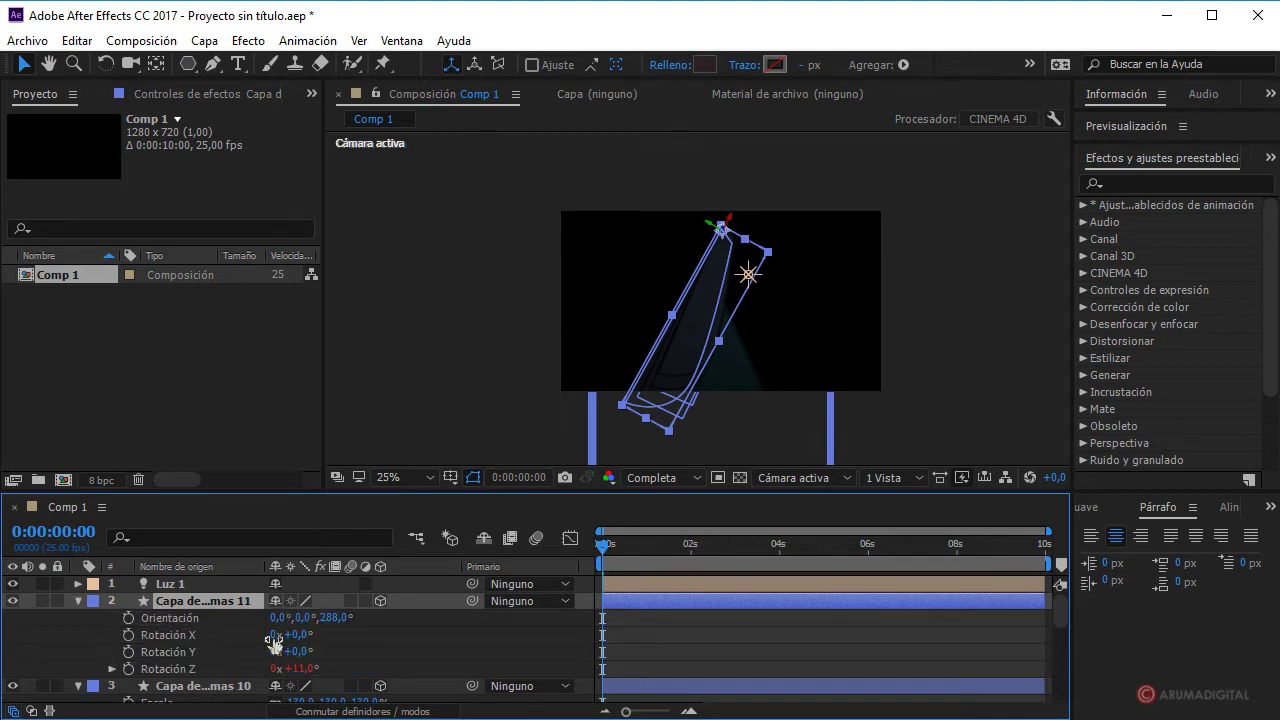
{"action": "left_click", "coordinate": [112, 669]}
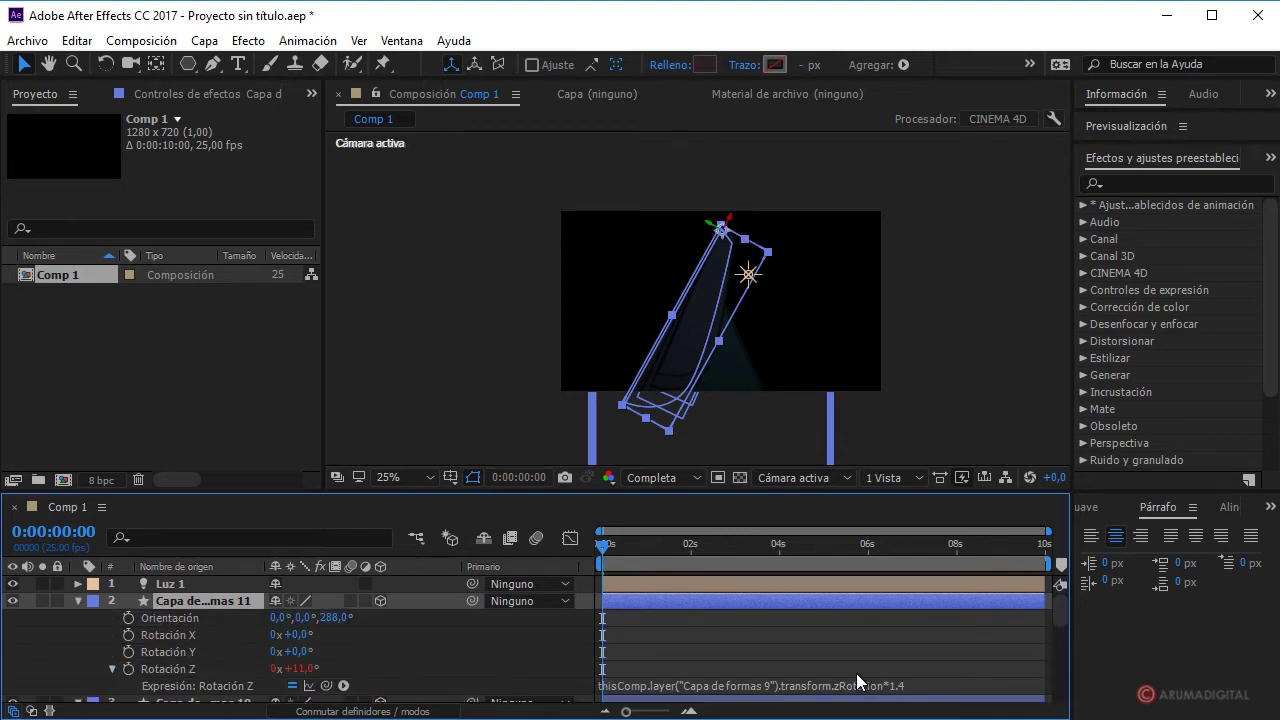
{"action": "left_click", "coordinate": [788, 684]}
{"action": "left_click", "coordinate": [764, 684]}
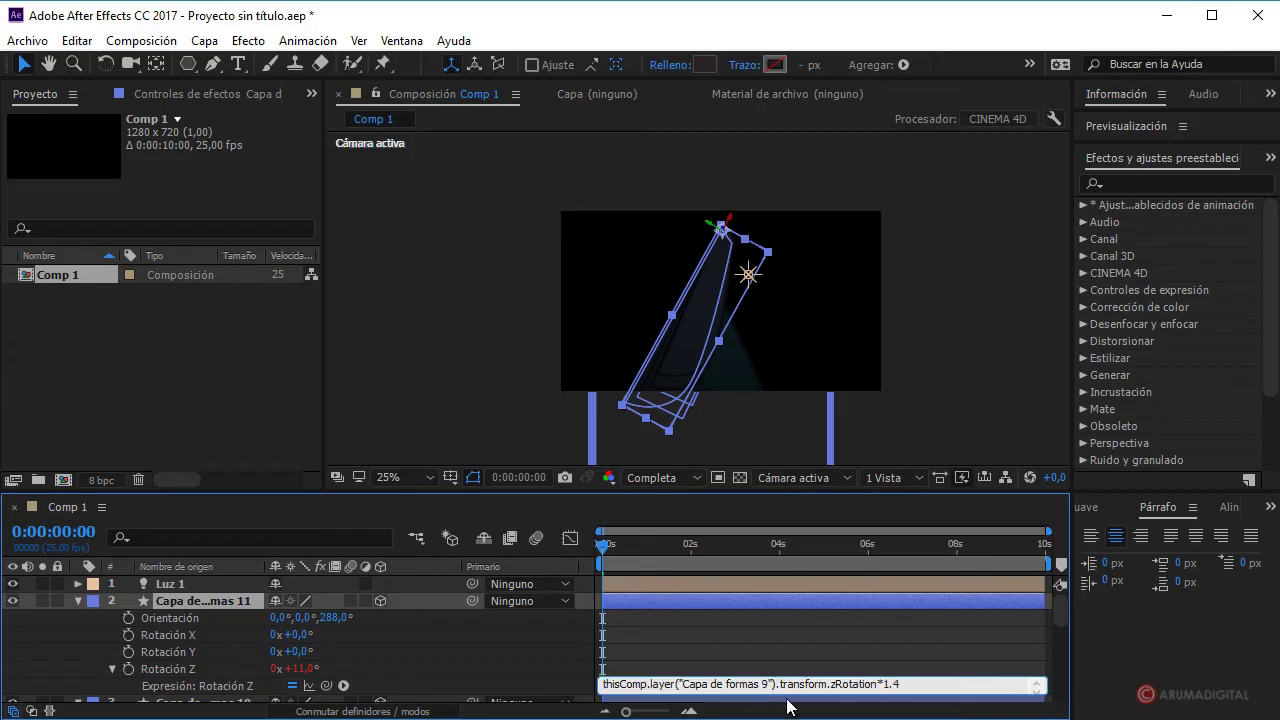
{"action": "key", "text": "BackSpace"}
{"action": "type", "text": "10"}
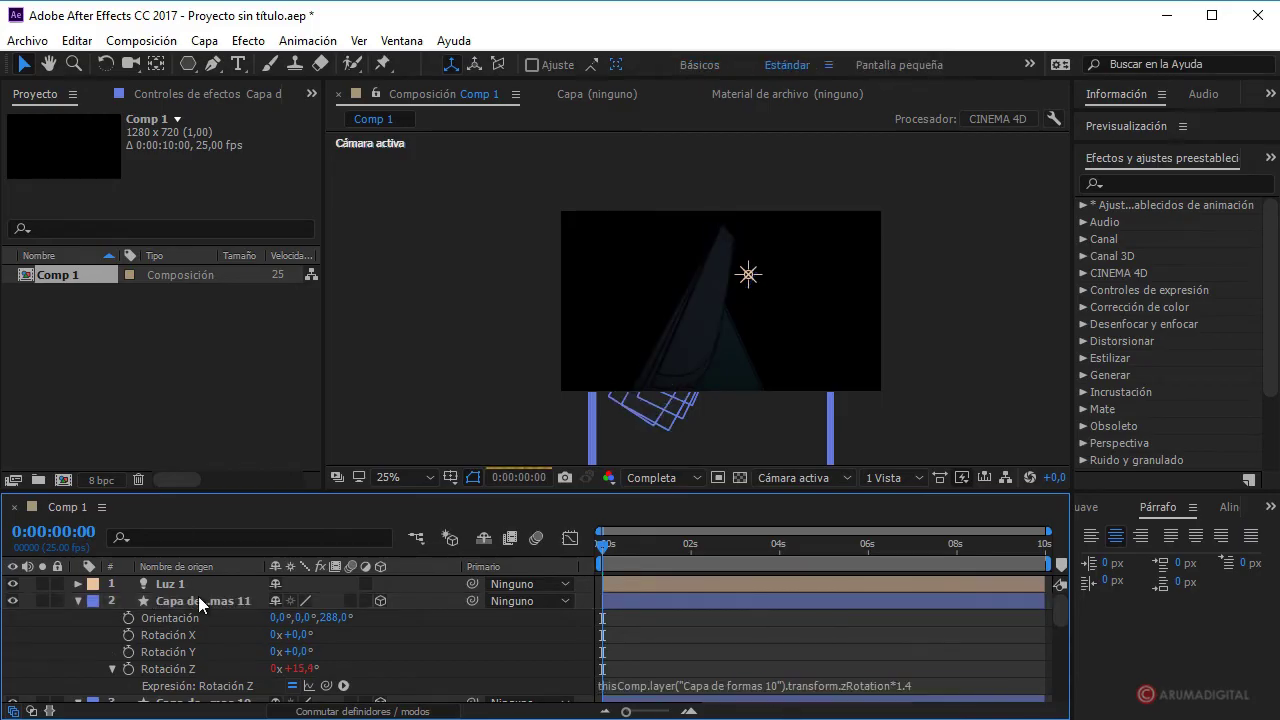
- Set Capa de formas 11's Z position to -20
{"action": "left_click", "coordinate": [198, 600]}
{"action": "key", "text": "p"}
{"action": "left_click", "coordinate": [340, 617]}
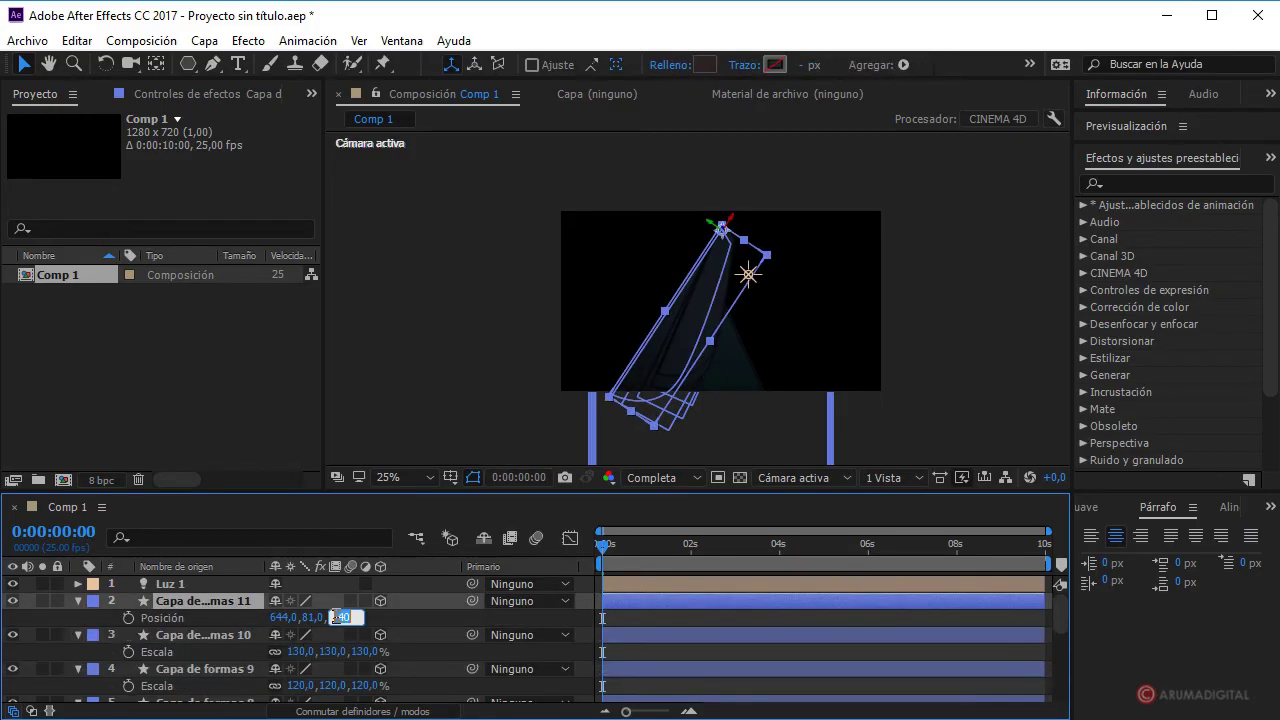
{"action": "type", "text": "-50"}
{"action": "left_click", "coordinate": [420, 618]}
- Scale Capa de formas 11 to 140% and return the playhead to frame zero
{"action": "left_click", "coordinate": [228, 600]}
{"action": "key", "text": "s"}
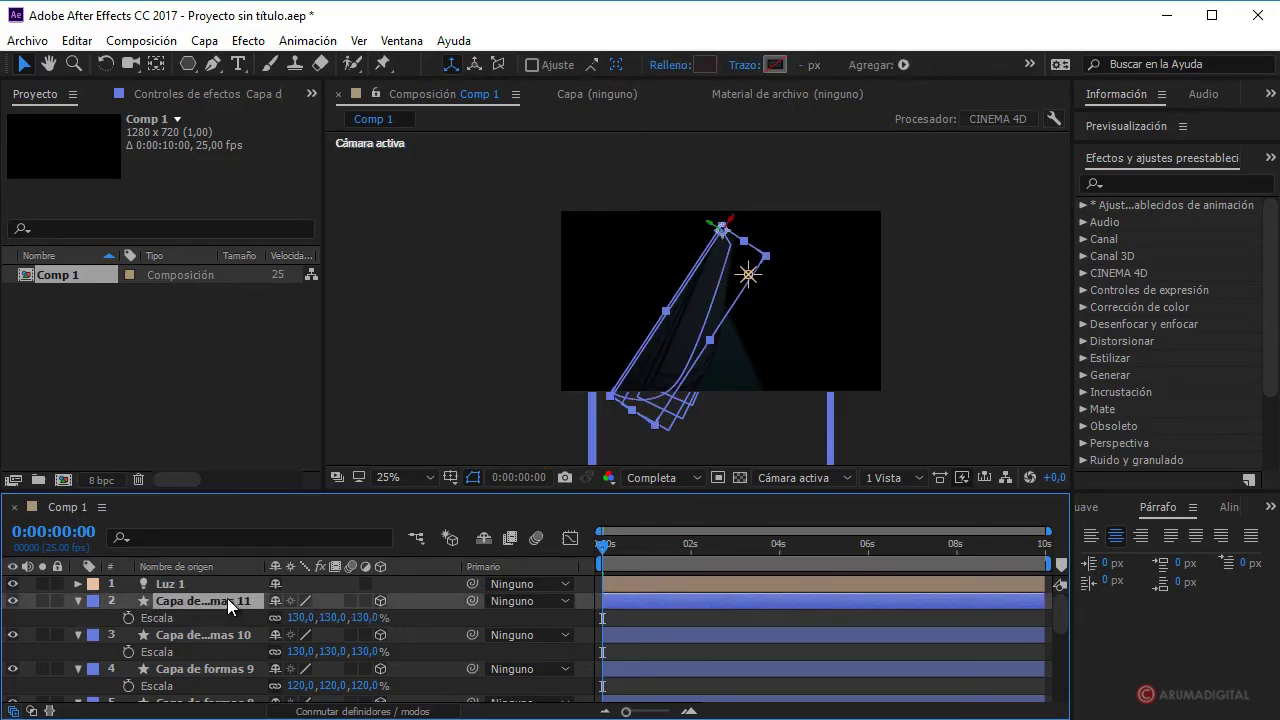
{"action": "left_click", "coordinate": [296, 617]}
{"action": "type", "text": "140"}
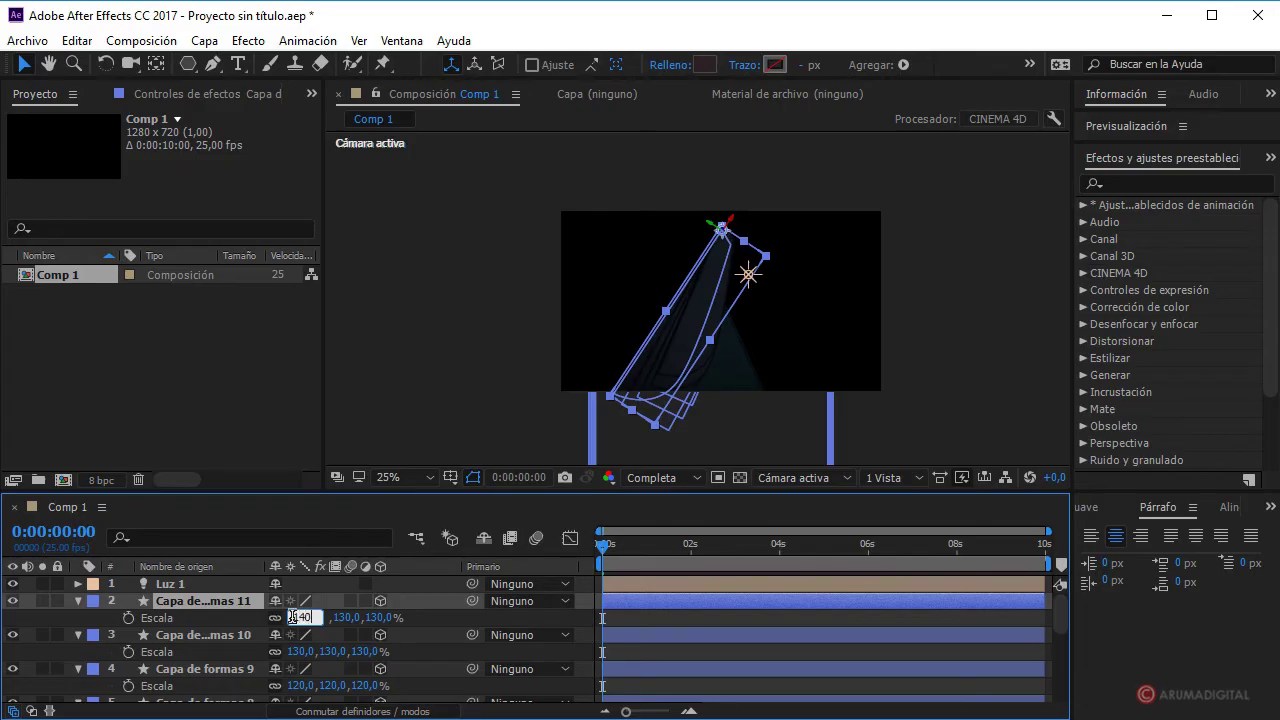
{"action": "left_click", "coordinate": [466, 621]}
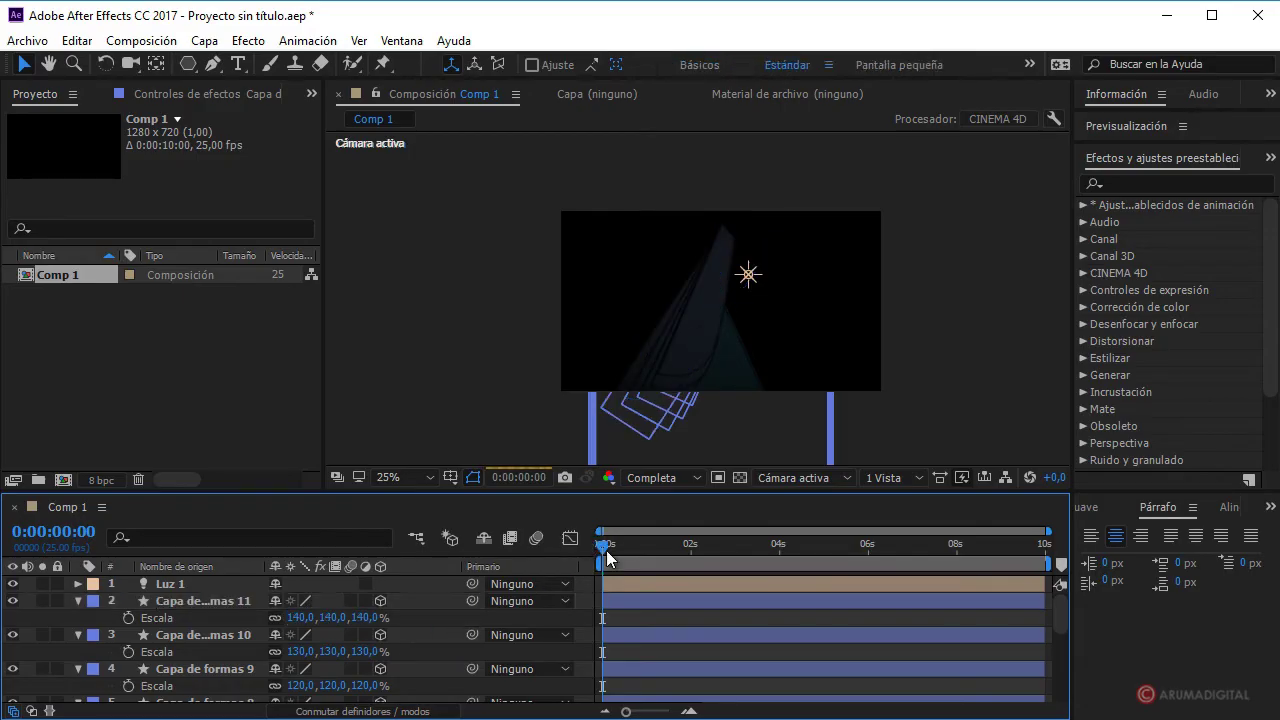
{"action": "left_click_drag", "start_coordinate": [604, 558], "coordinate": [590, 547]}
- Collapse the properties of Capa de formas 11 down to 7
{"action": "left_click", "coordinate": [77, 599]}
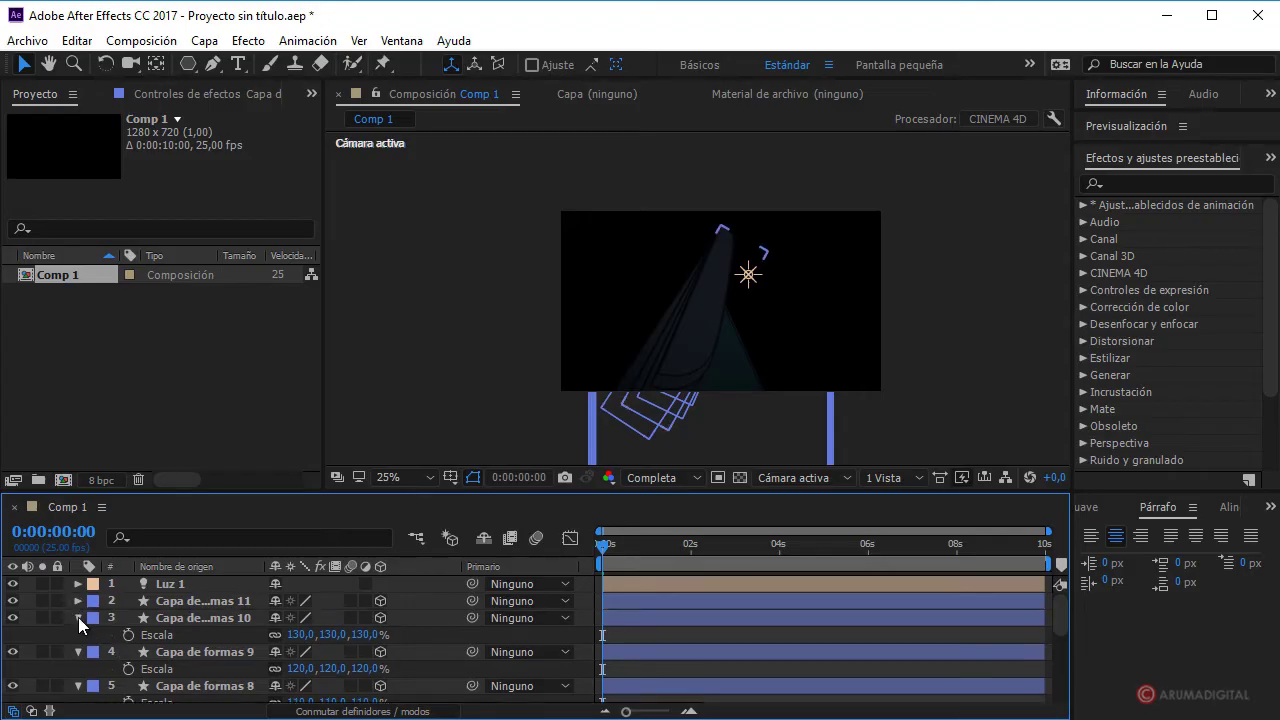
{"action": "left_click", "coordinate": [78, 617]}
{"action": "left_click", "coordinate": [79, 634]}
{"action": "left_click", "coordinate": [79, 652]}
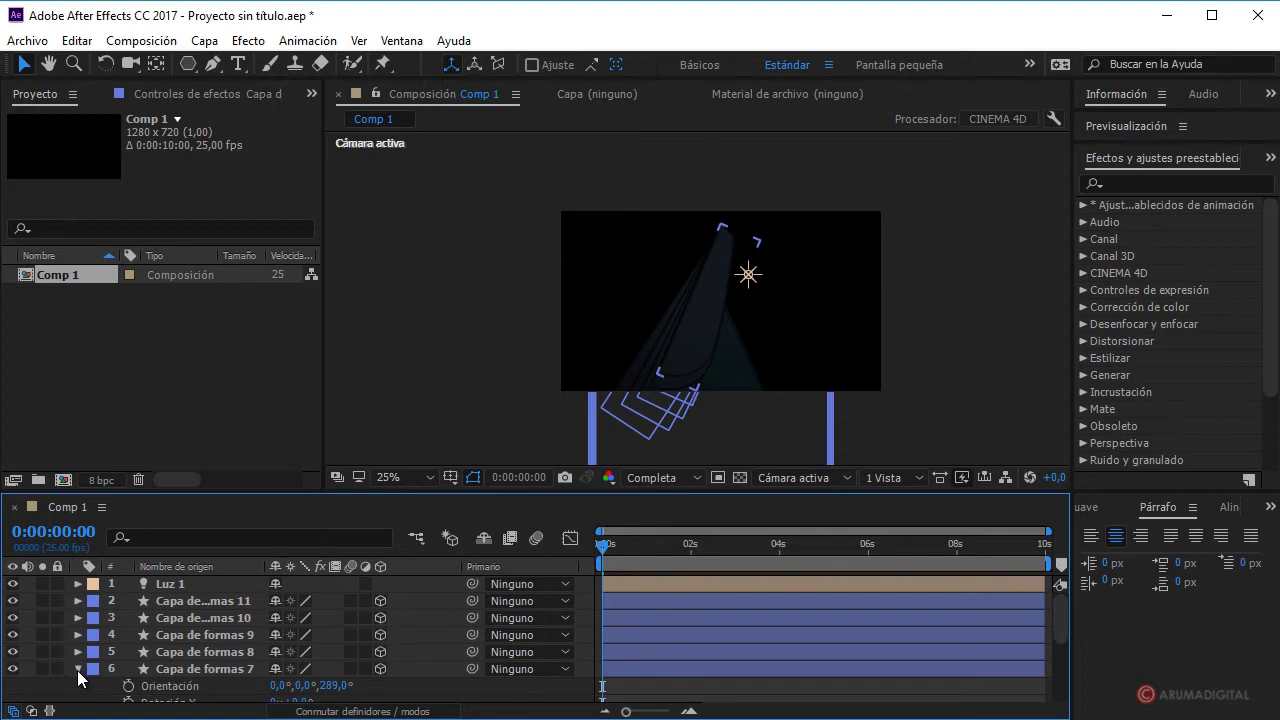
{"action": "left_click", "coordinate": [78, 669]}
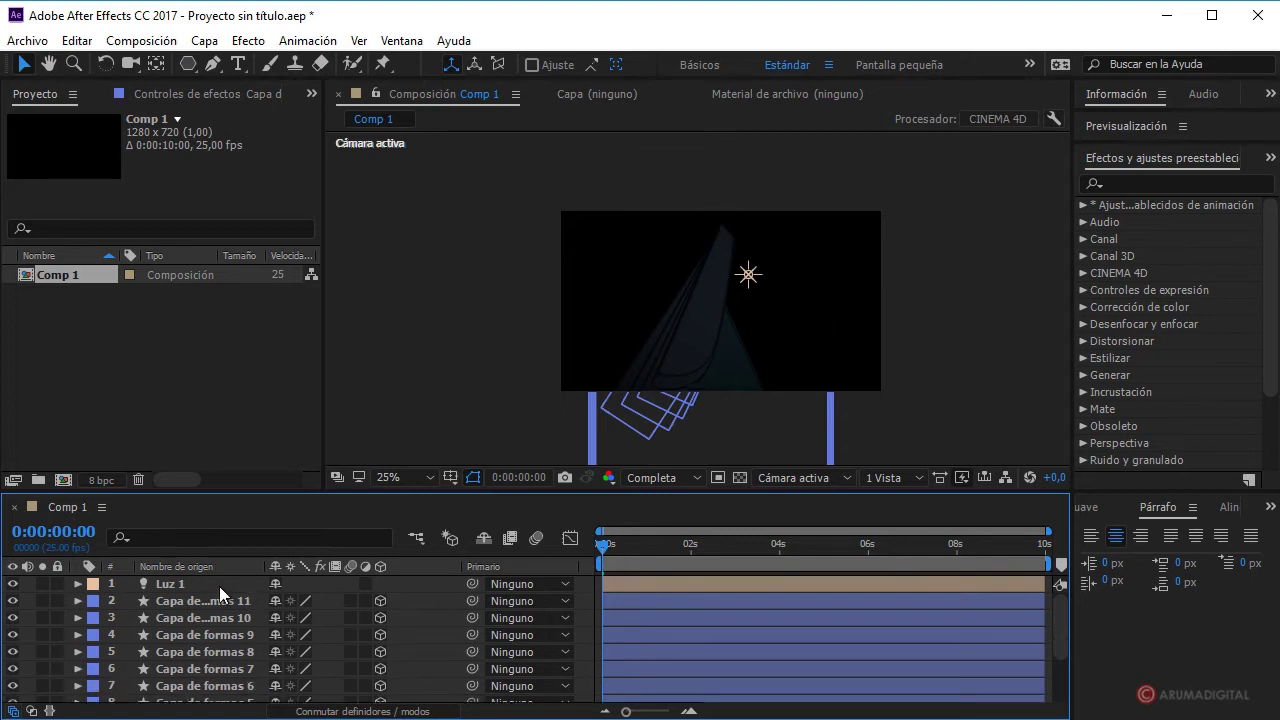
- Turn off visibility for Capa de formas 11, 10, 9, 8 and 7
{"action": "left_click", "coordinate": [12, 600]}
{"action": "left_click", "coordinate": [12, 617]}
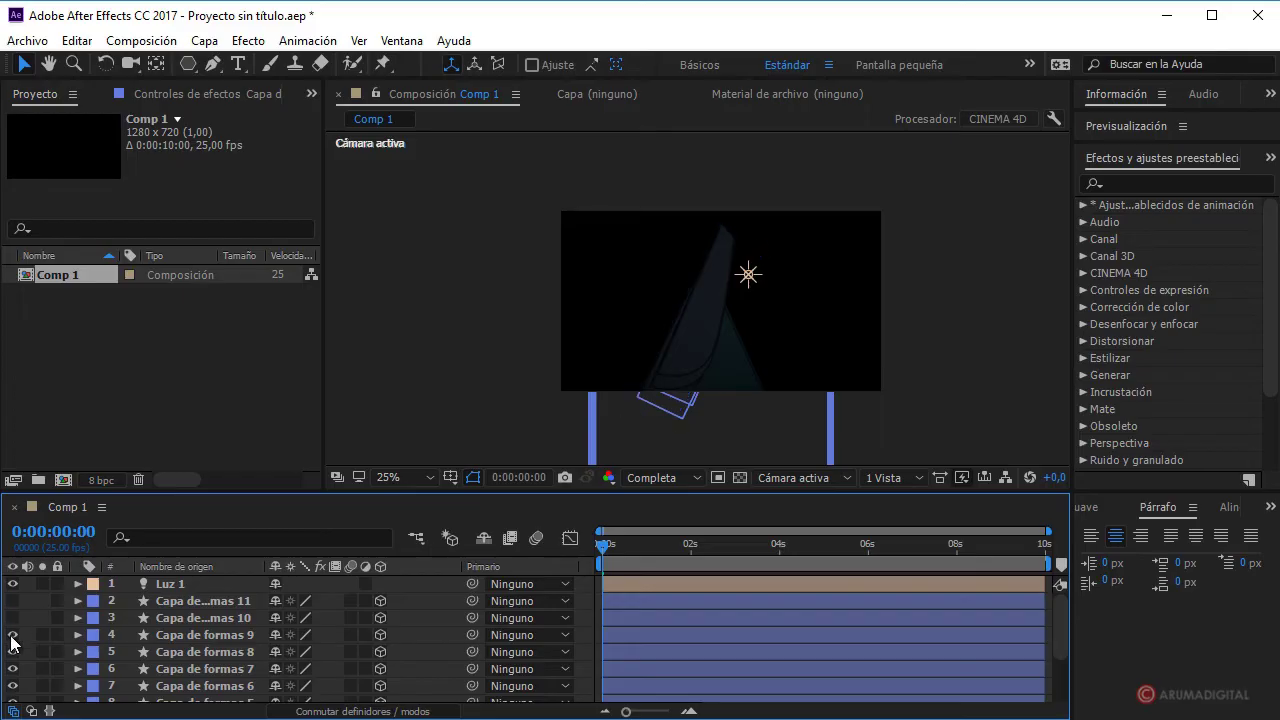
{"action": "left_click", "coordinate": [12, 634]}
{"action": "left_click", "coordinate": [12, 651]}
{"action": "left_click", "coordinate": [13, 669]}
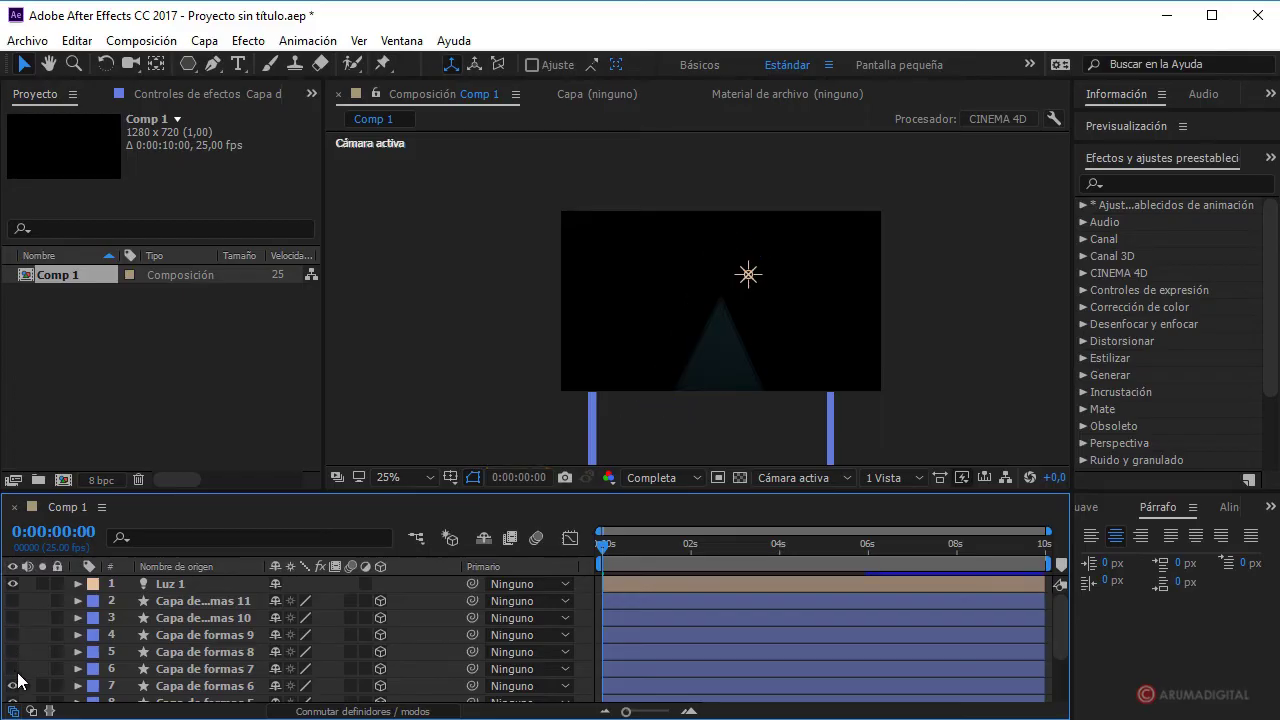
- Create a new text layer reading 'AD'
{"action": "left_click", "coordinate": [204, 40]}
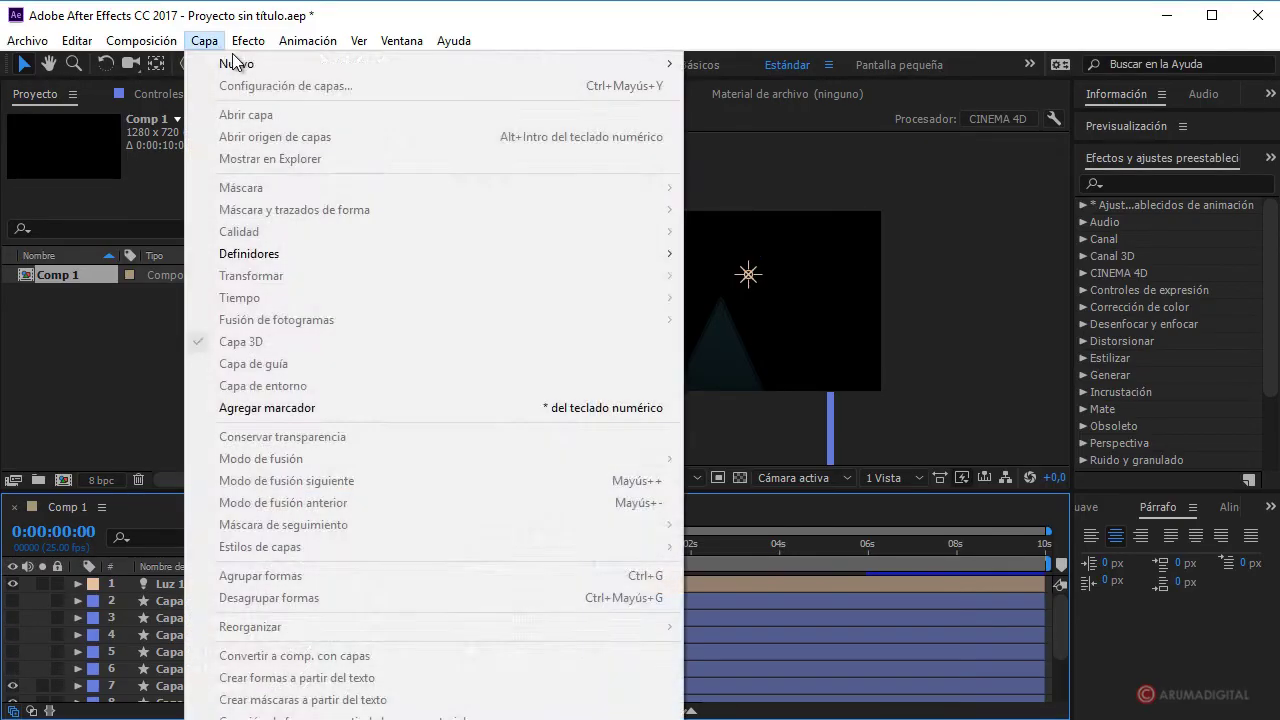
{"action": "mouse_move", "coordinate": [229, 62]}
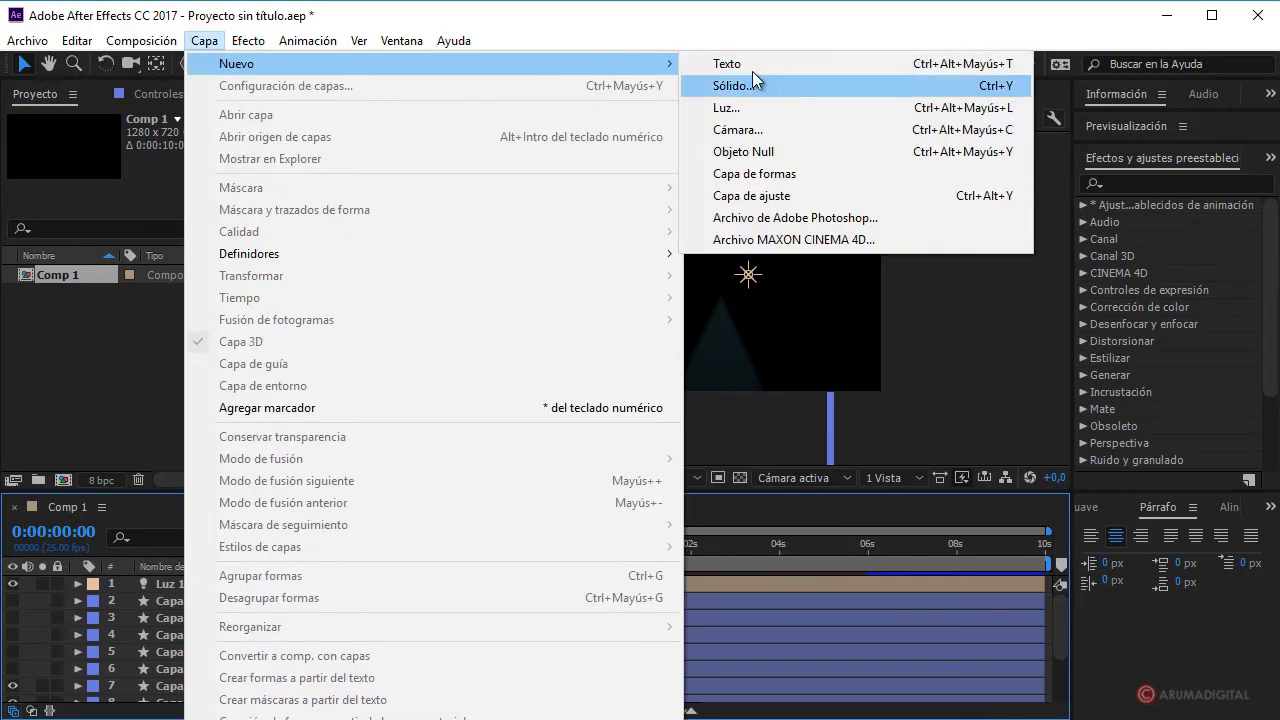
{"action": "left_click", "coordinate": [885, 63]}
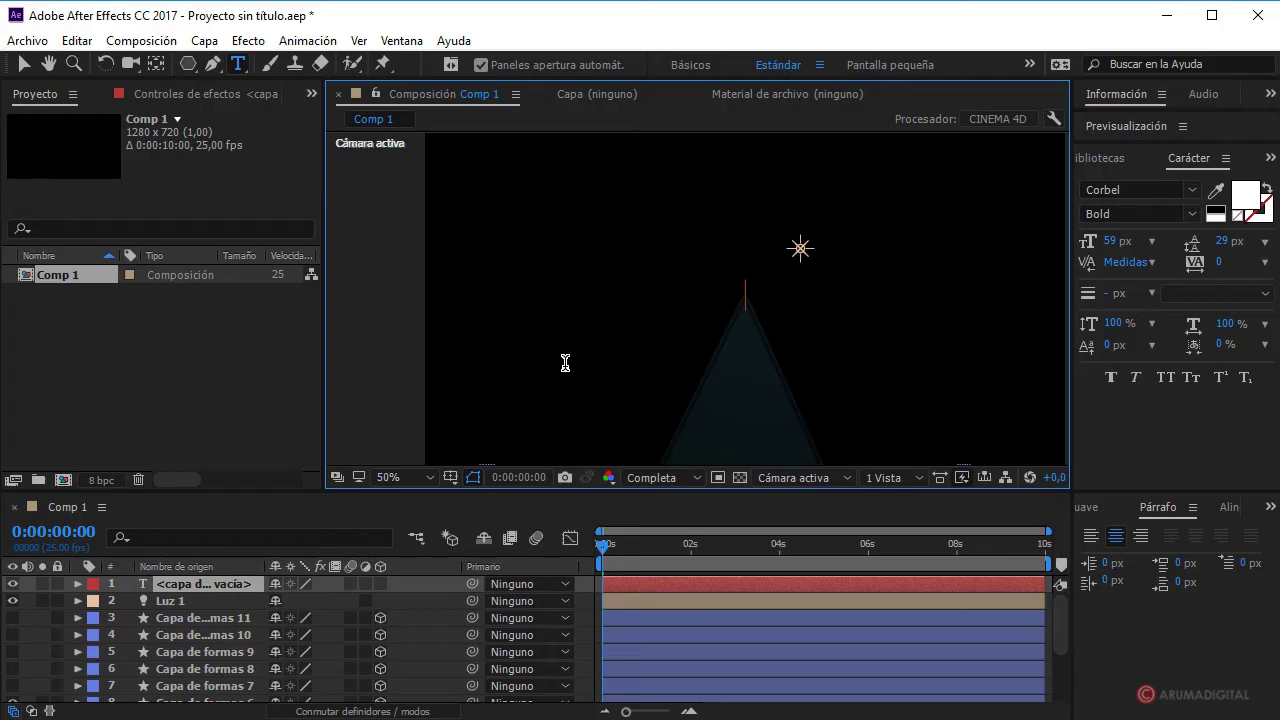
{"action": "type", "text": "A"}
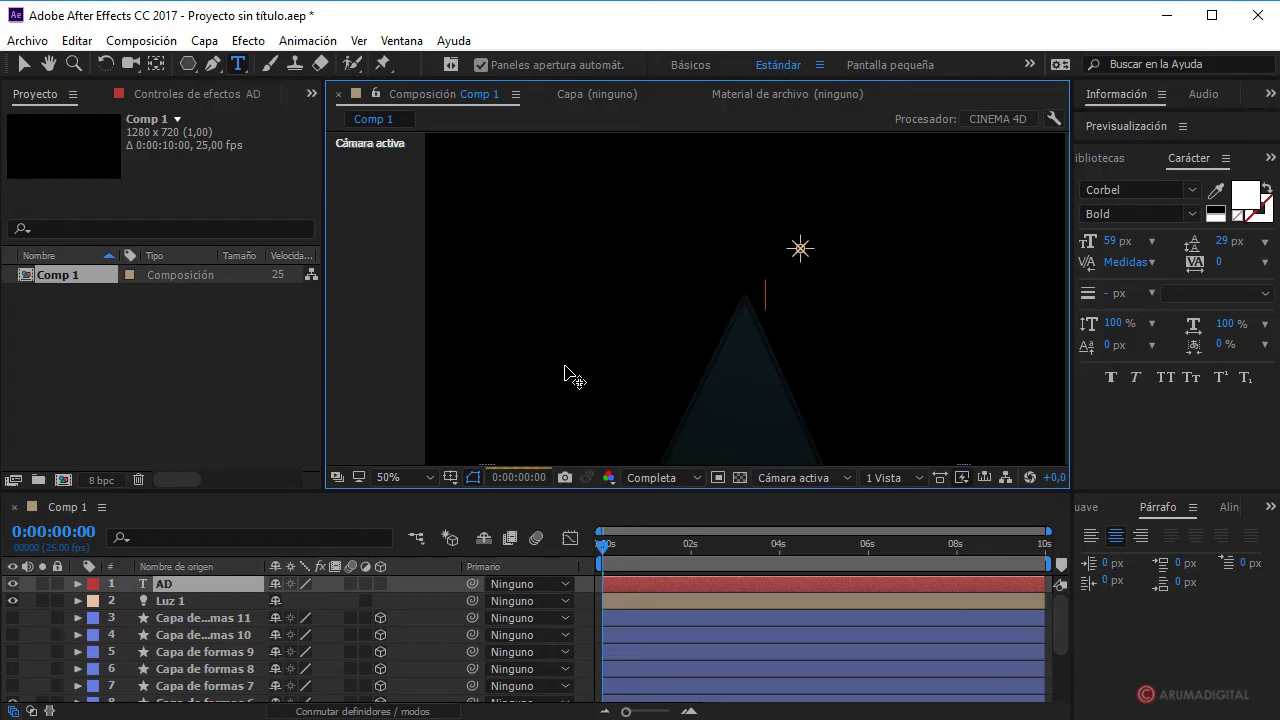
{"action": "type", "text": "D"}
{"action": "left_click", "coordinate": [24, 64]}
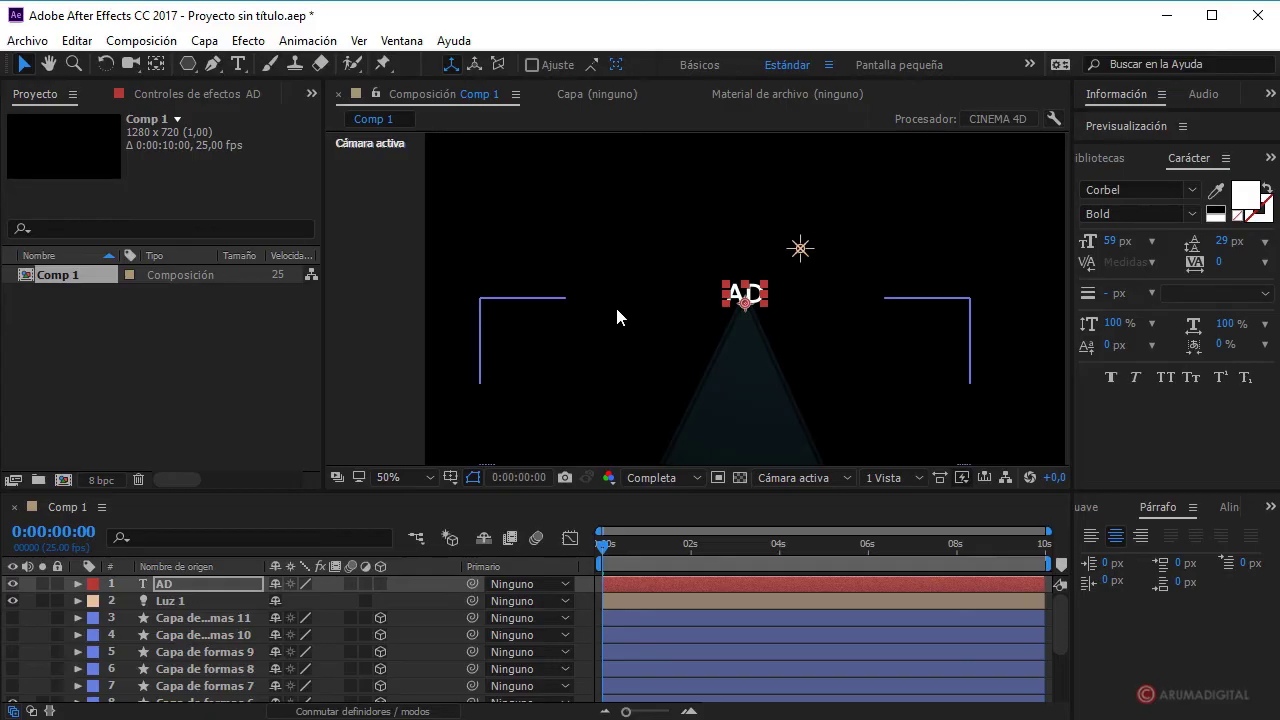
- Set the AD text's font size to 352 px
{"action": "left_click_drag", "start_coordinate": [1113, 242], "coordinate": [1180, 240]}
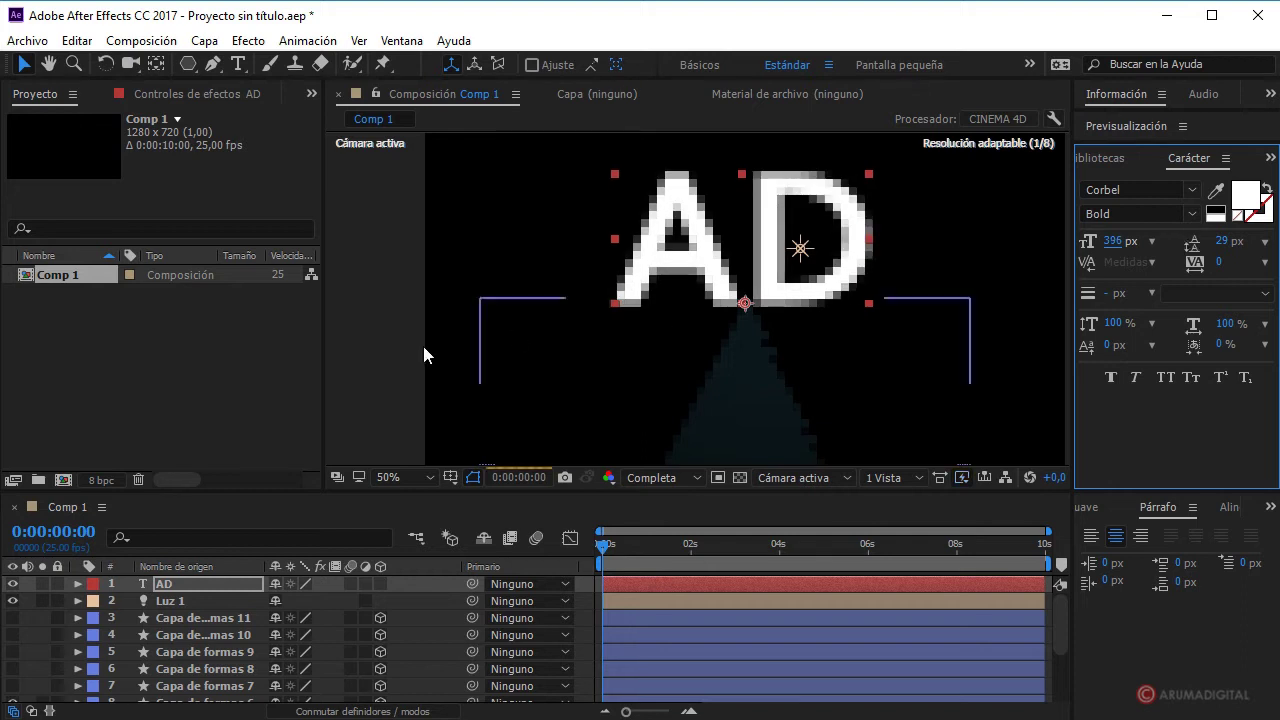
{"action": "scroll", "coordinate": [548, 321], "scroll_direction": "down", "scroll_amount": 2}
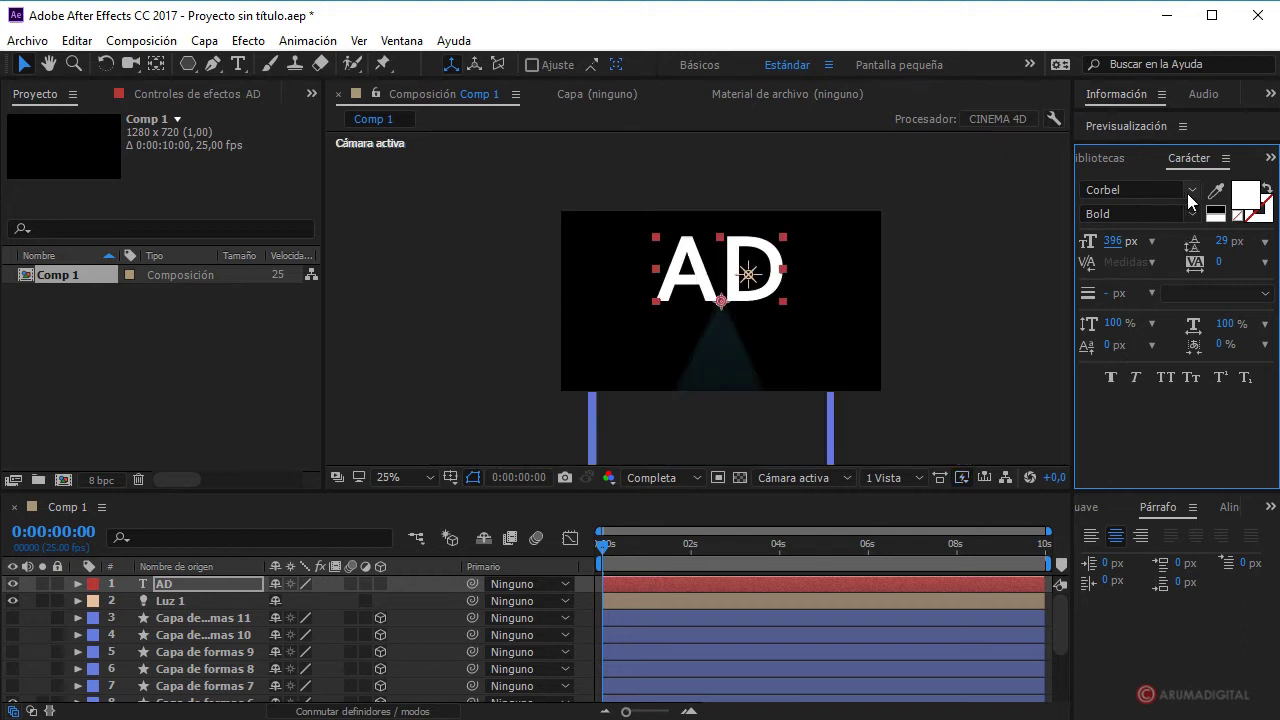
{"action": "left_click_drag", "start_coordinate": [1116, 241], "coordinate": [1080, 252]}
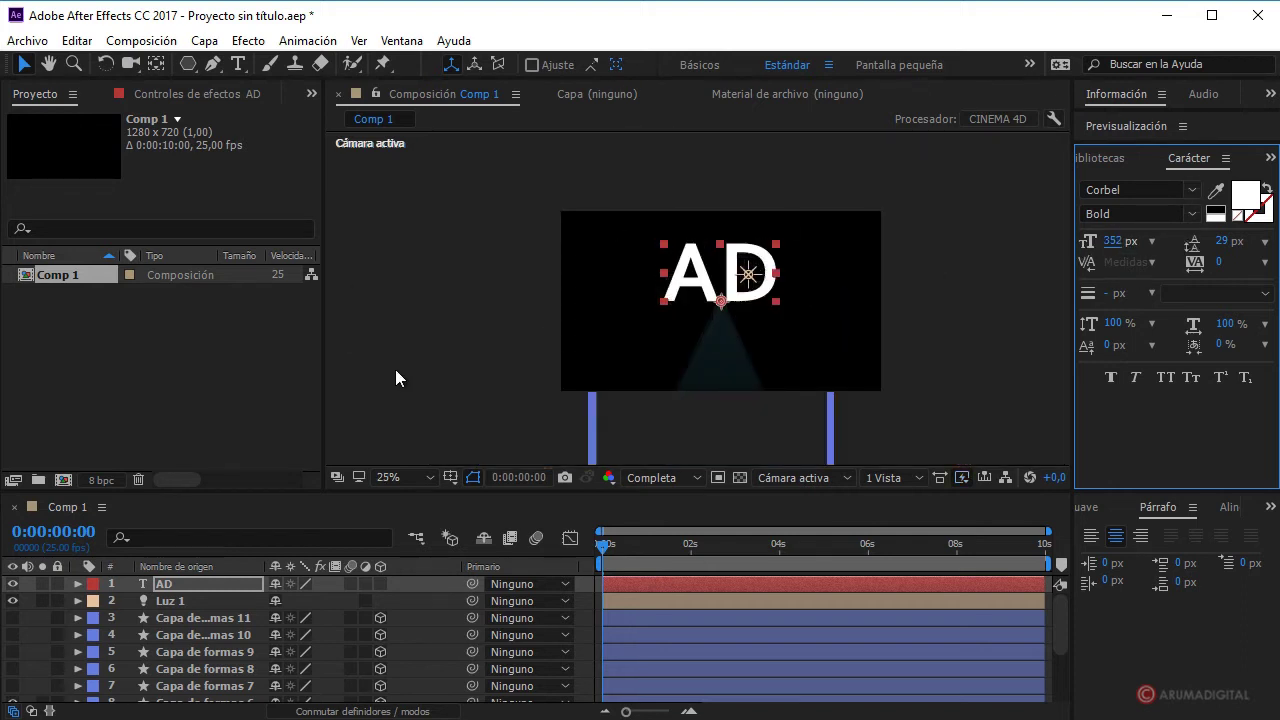
{"action": "scroll", "coordinate": [505, 347], "scroll_direction": "up", "scroll_amount": 2}
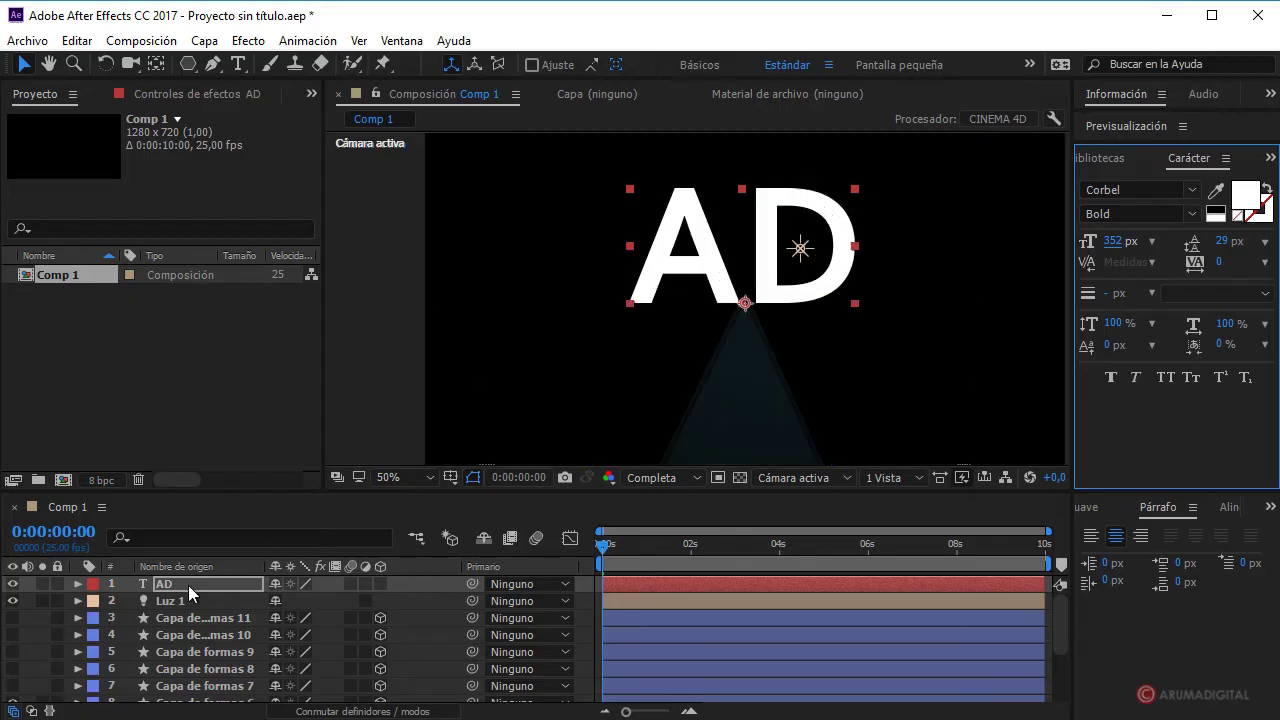
- Position the AD text at 649, 473 and give it an 8 px stroke
{"action": "key", "text": "p"}
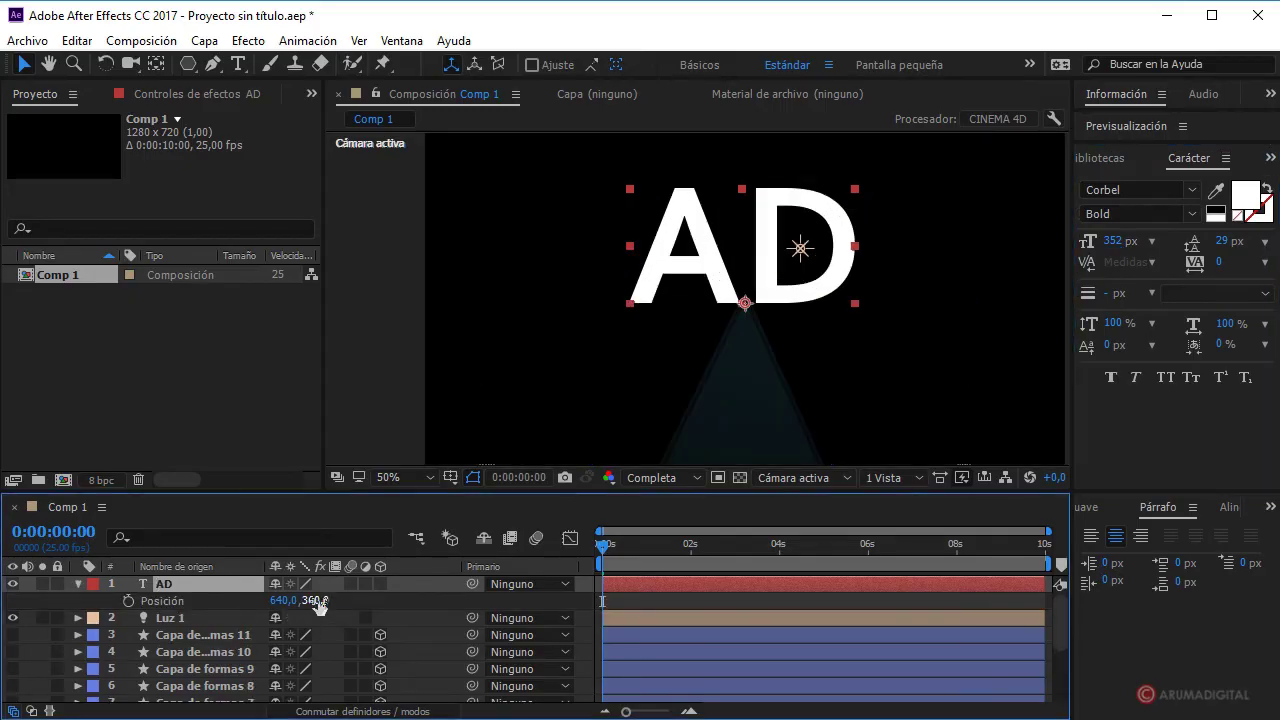
{"action": "left_click_drag", "start_coordinate": [316, 601], "coordinate": [440, 600]}
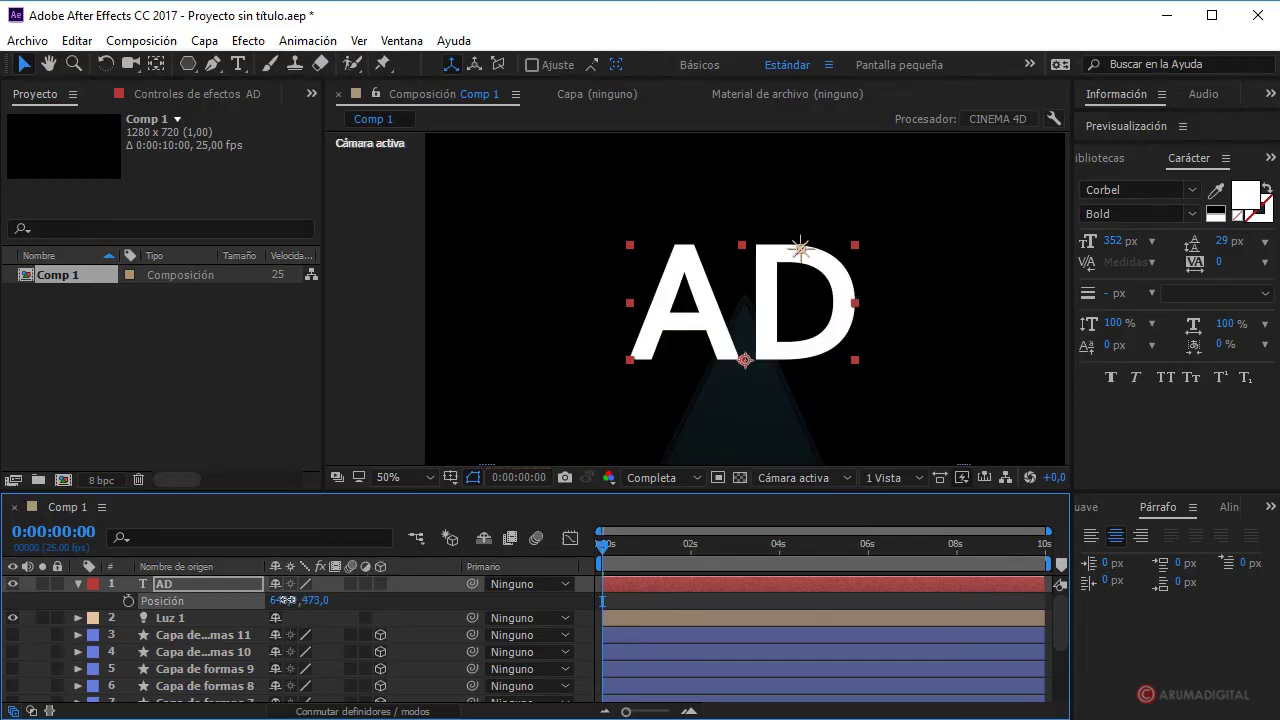
{"action": "left_click_drag", "start_coordinate": [285, 600], "coordinate": [309, 603]}
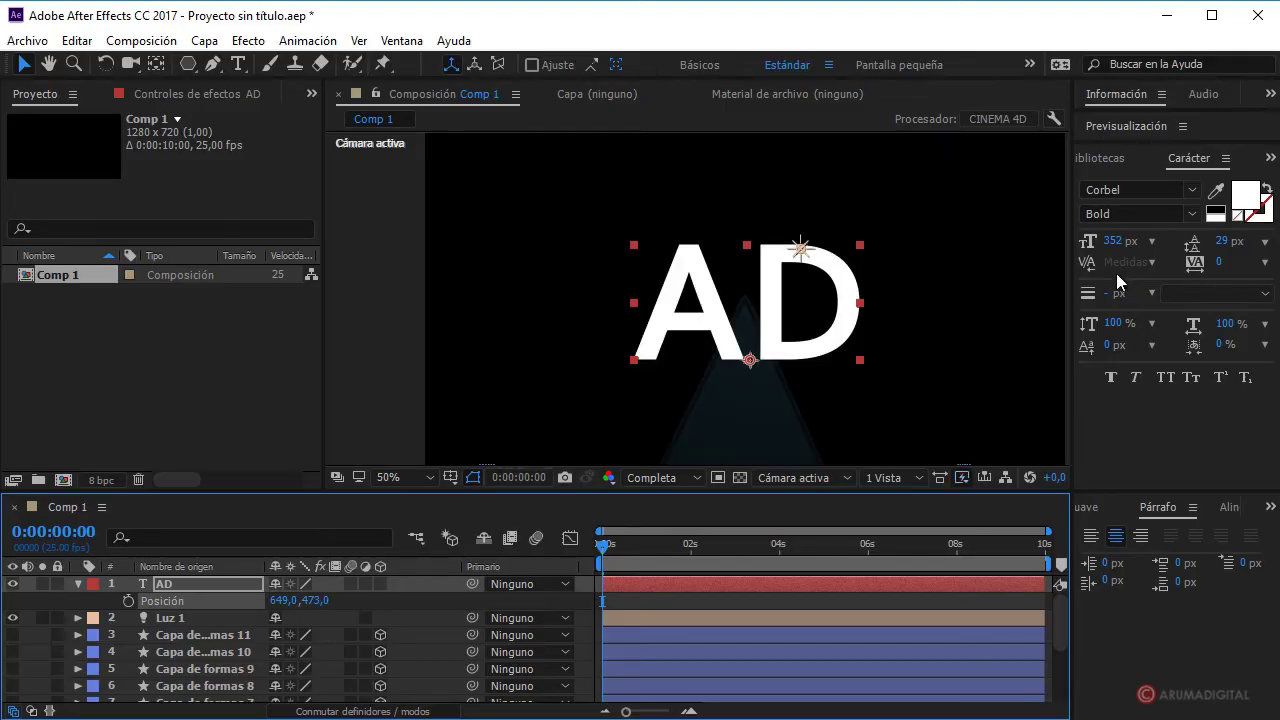
{"action": "left_click_drag", "start_coordinate": [1105, 300], "coordinate": [1116, 300]}
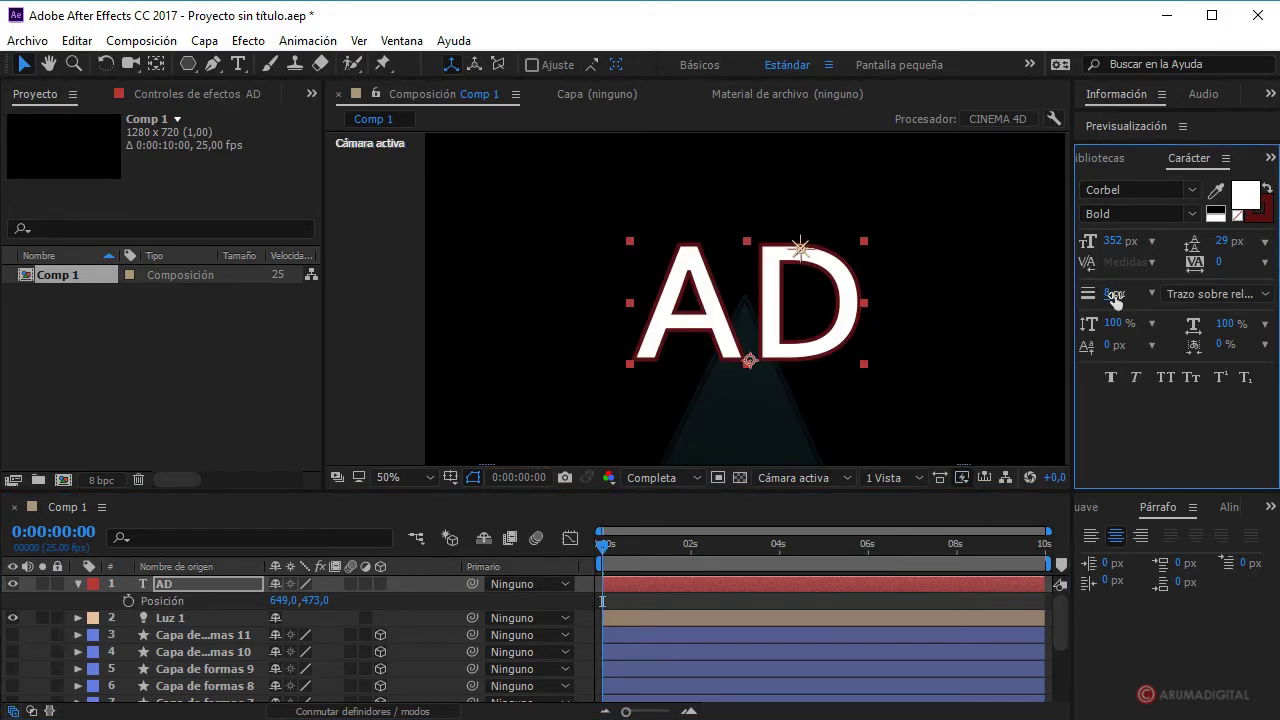
- Colour the AD letters' outline a dark, dull blue
{"action": "left_click", "coordinate": [1259, 224]}
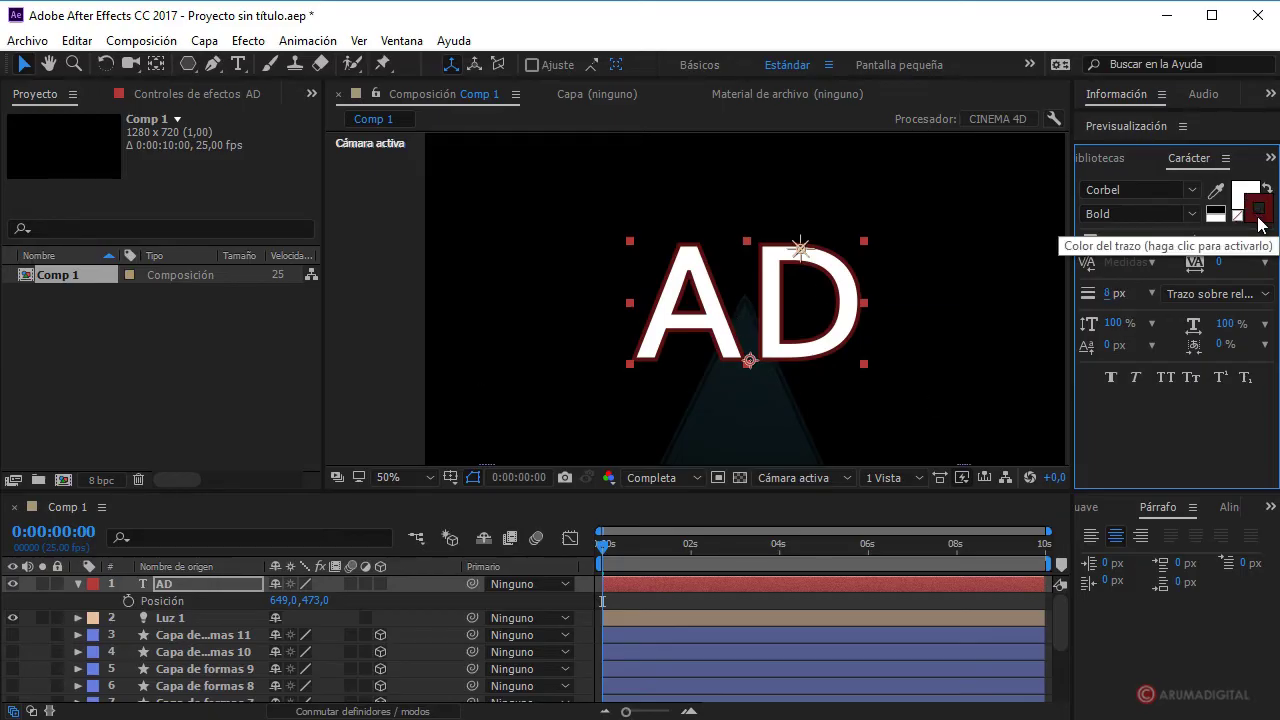
{"action": "left_click", "coordinate": [1260, 218]}
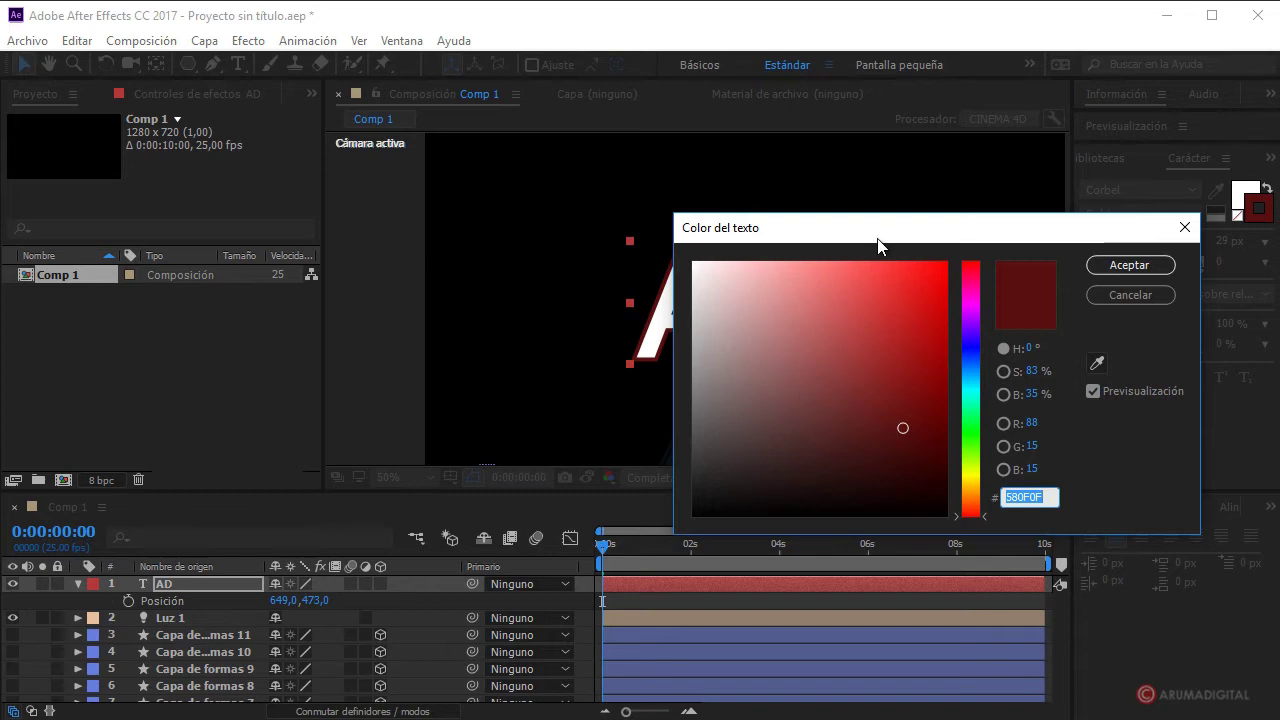
{"action": "left_click_drag", "start_coordinate": [878, 240], "coordinate": [1018, 212]}
{"action": "left_click", "coordinate": [1111, 339]}
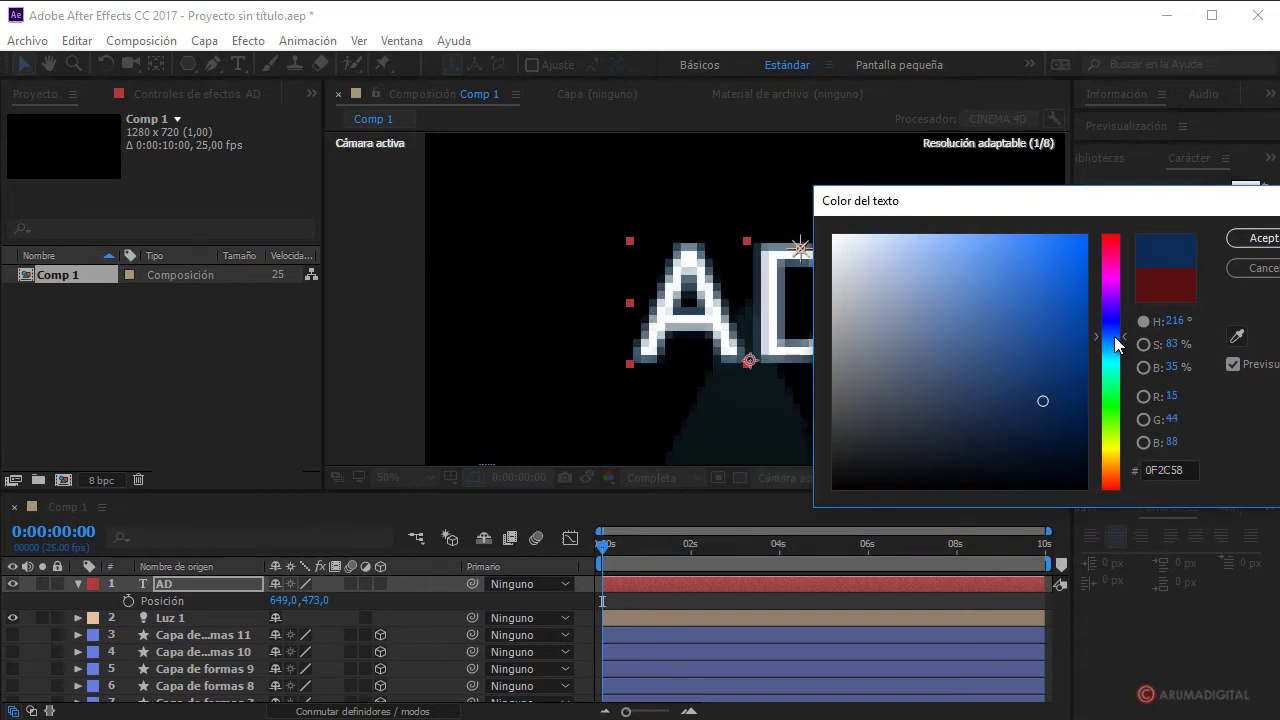
{"action": "left_click_drag", "start_coordinate": [1008, 367], "coordinate": [990, 413]}
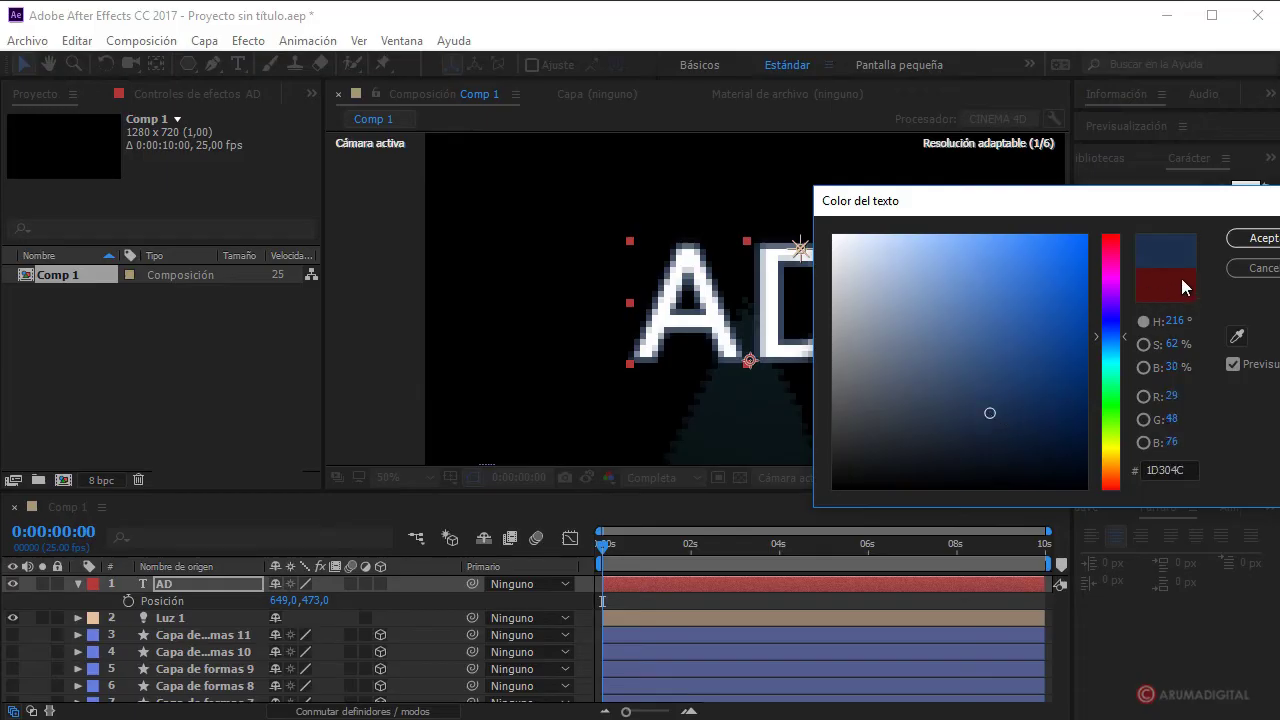
{"action": "left_click", "coordinate": [1245, 240]}
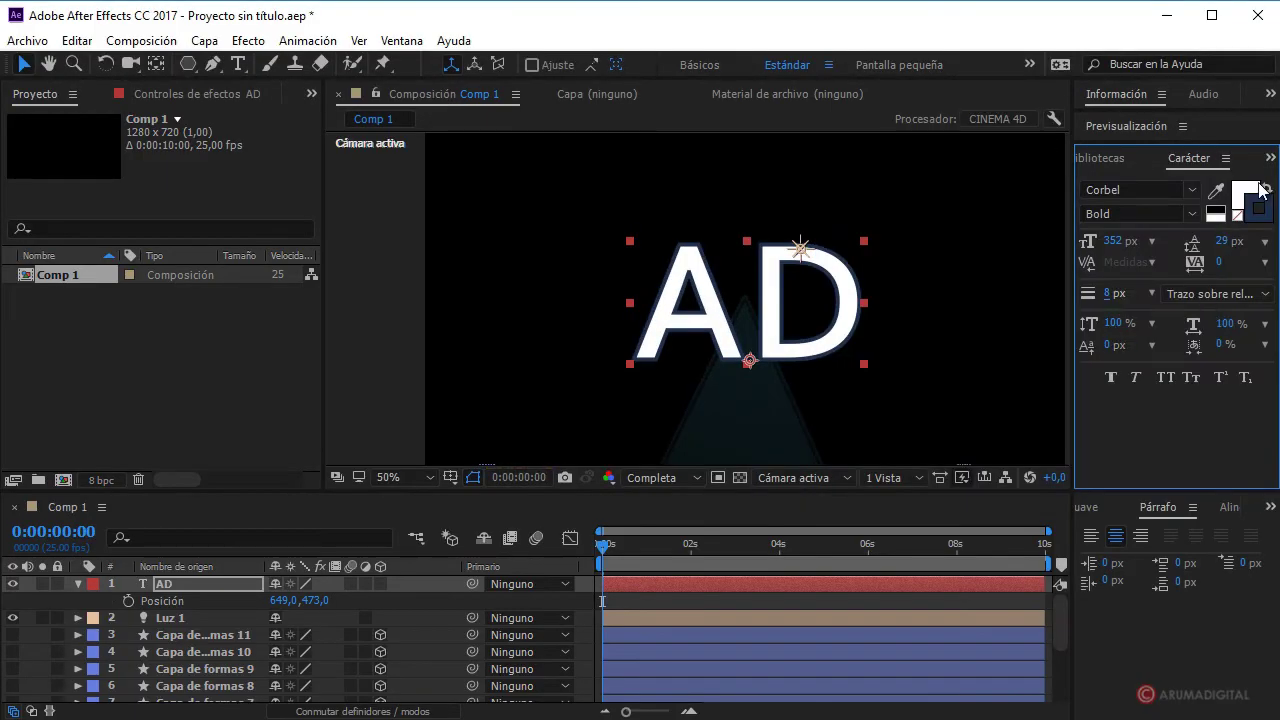
- Set the AD letters' fill colour to olive
{"action": "left_click", "coordinate": [1248, 196]}
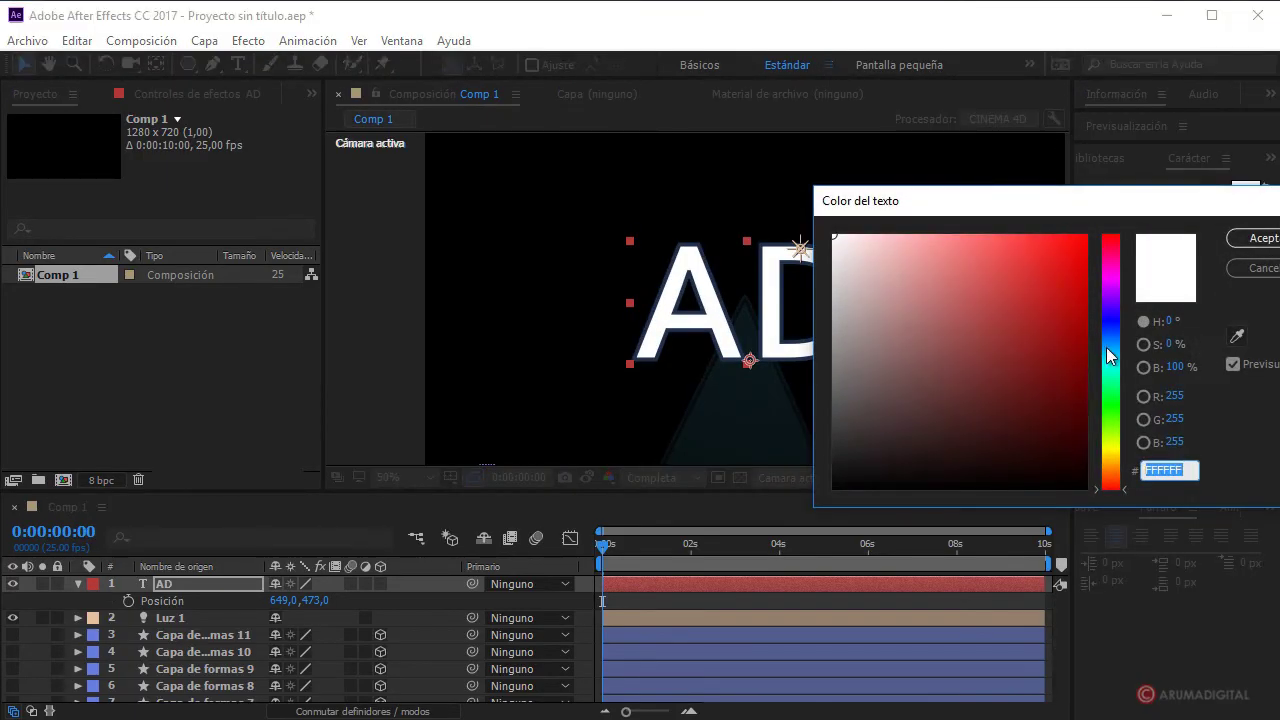
{"action": "left_click_drag", "start_coordinate": [1113, 357], "coordinate": [1112, 366]}
{"action": "left_click", "coordinate": [950, 337]}
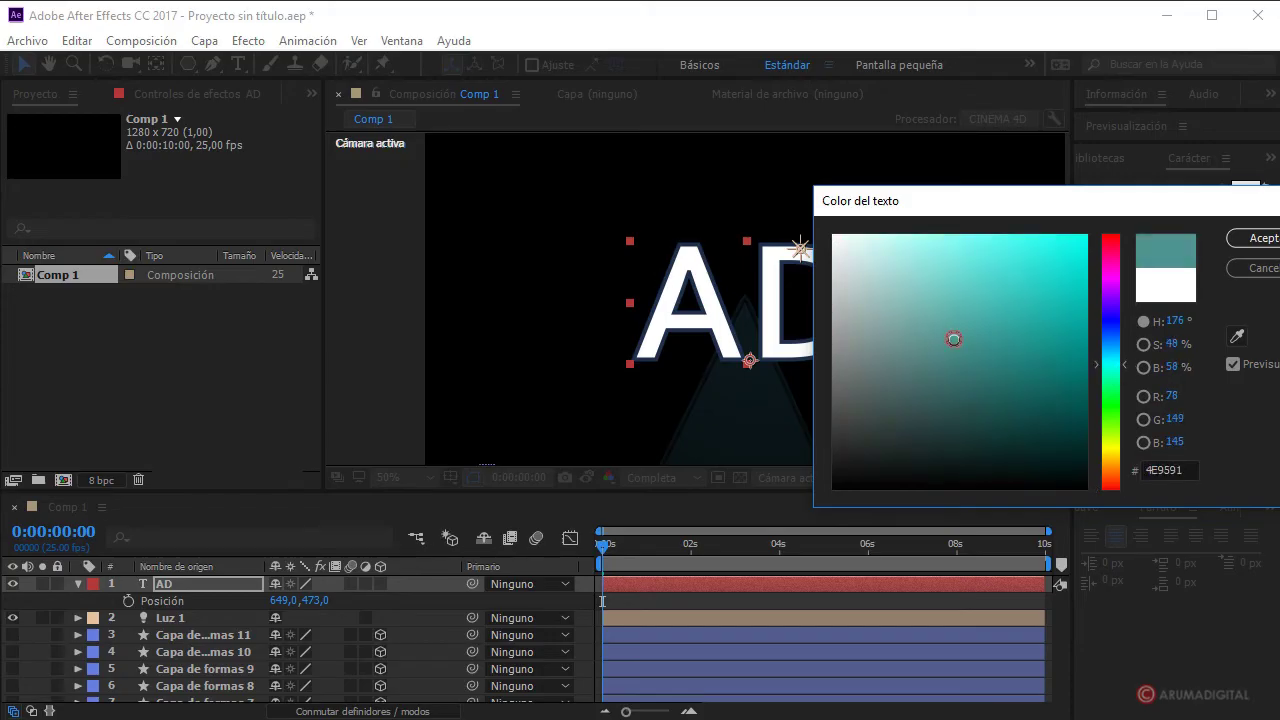
{"action": "mouse_move", "coordinate": [950, 337]}
{"action": "left_mouse_down"}
{"action": "mouse_move", "coordinate": [969, 302]}
{"action": "mouse_move", "coordinate": [950, 401]}
{"action": "left_mouse_up"}
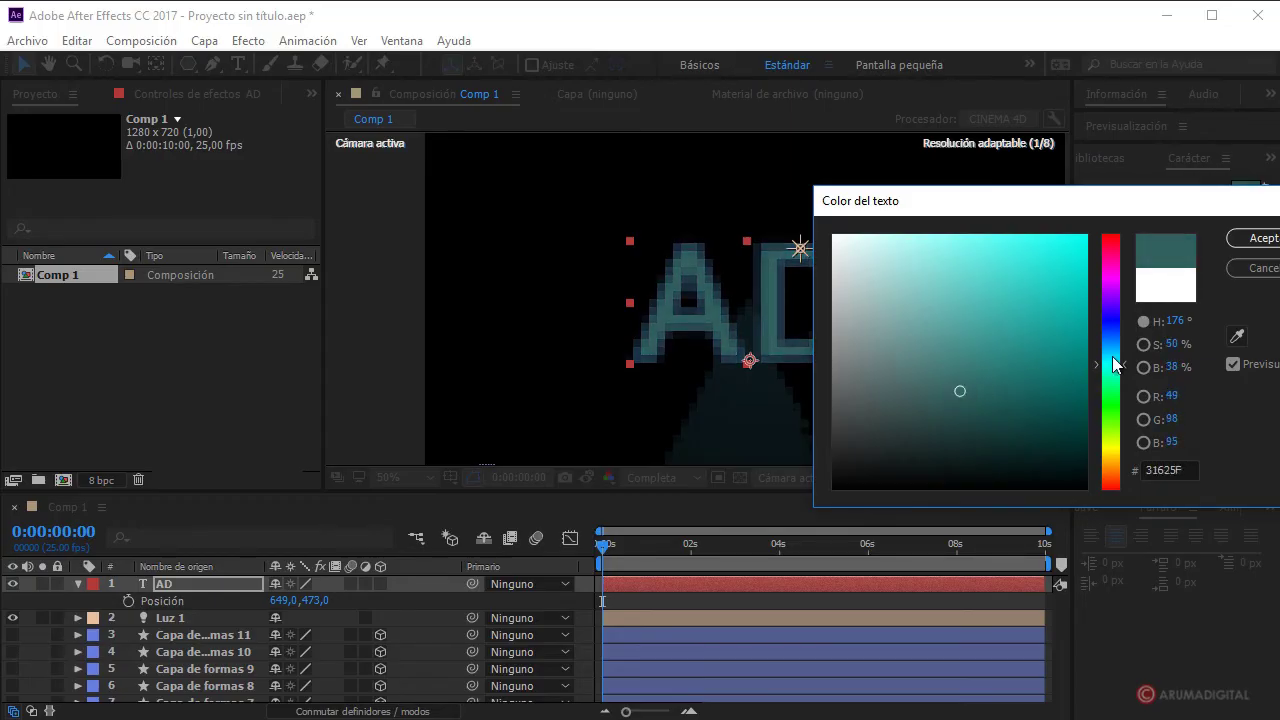
{"action": "mouse_move", "coordinate": [1111, 365]}
{"action": "left_mouse_down"}
{"action": "mouse_move", "coordinate": [1113, 308]}
{"action": "mouse_move", "coordinate": [1113, 455]}
{"action": "left_mouse_up"}
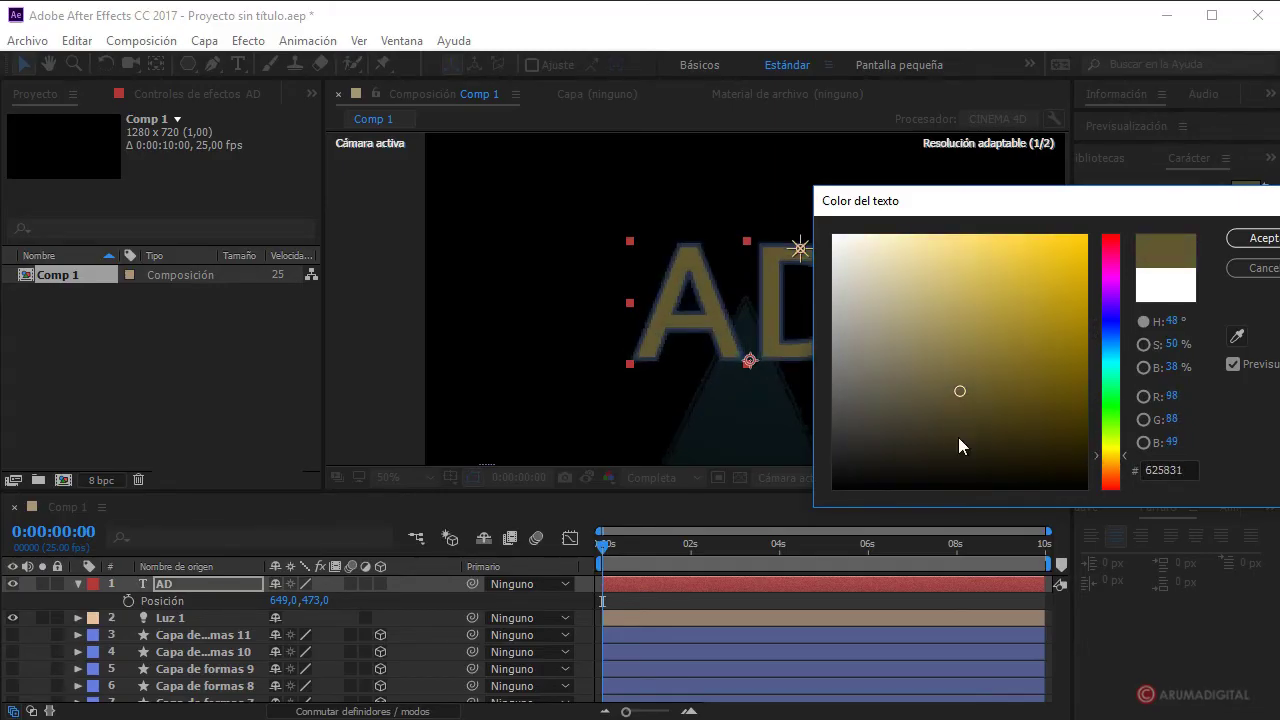
{"action": "left_click", "coordinate": [1241, 243]}
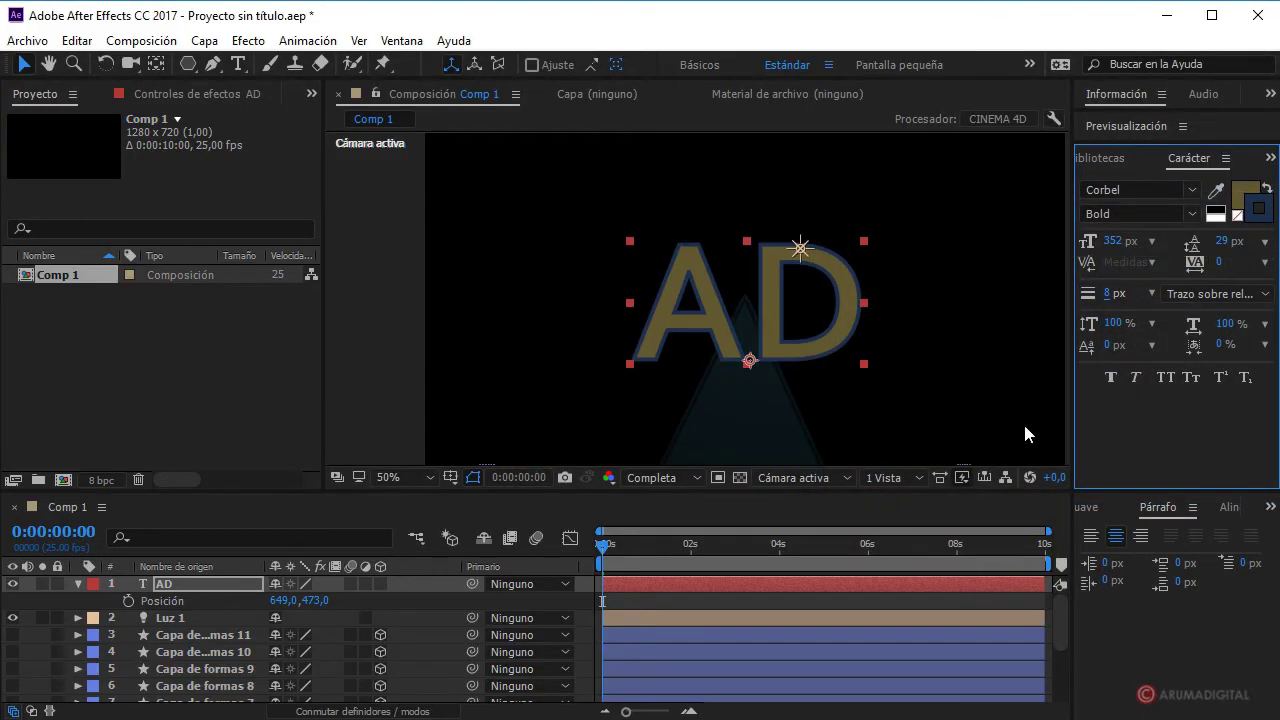
- Change the outline colour from blue to a rich brown
{"action": "left_click", "coordinate": [1262, 210]}
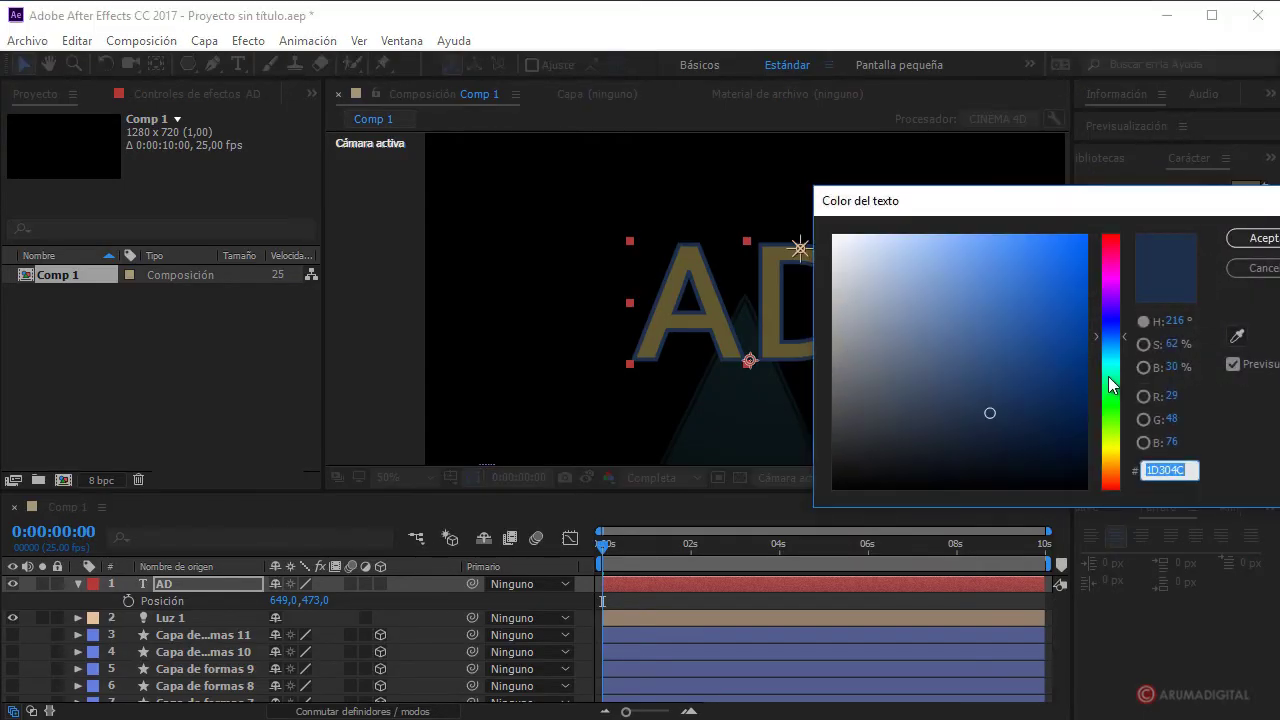
{"action": "left_click_drag", "start_coordinate": [1109, 378], "coordinate": [1102, 463]}
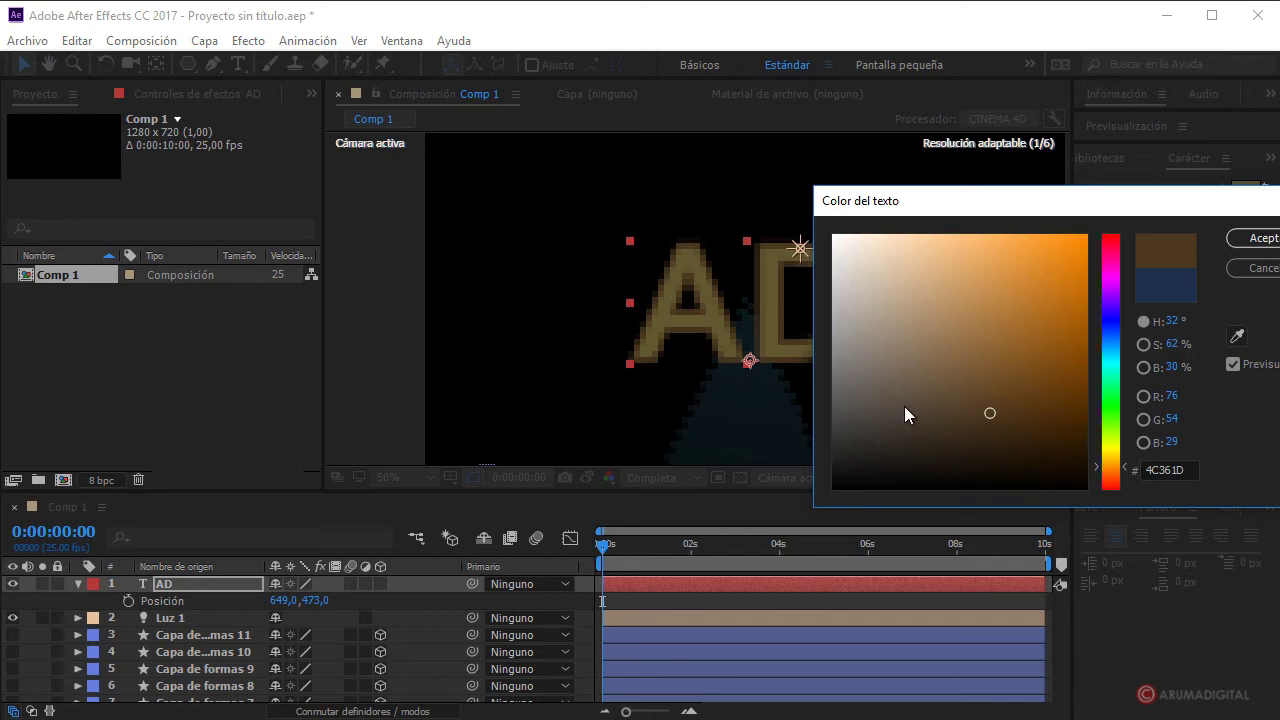
{"action": "left_click", "coordinate": [1110, 475]}
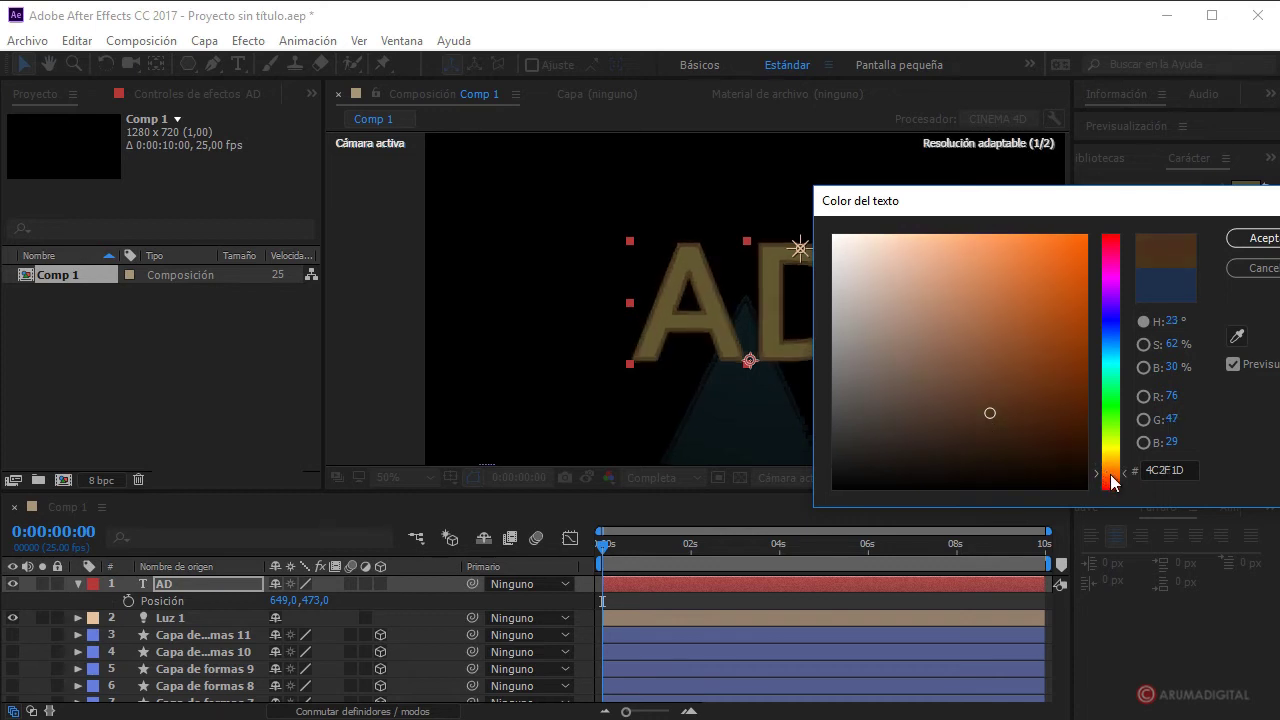
{"action": "left_click_drag", "start_coordinate": [990, 415], "coordinate": [1010, 402]}
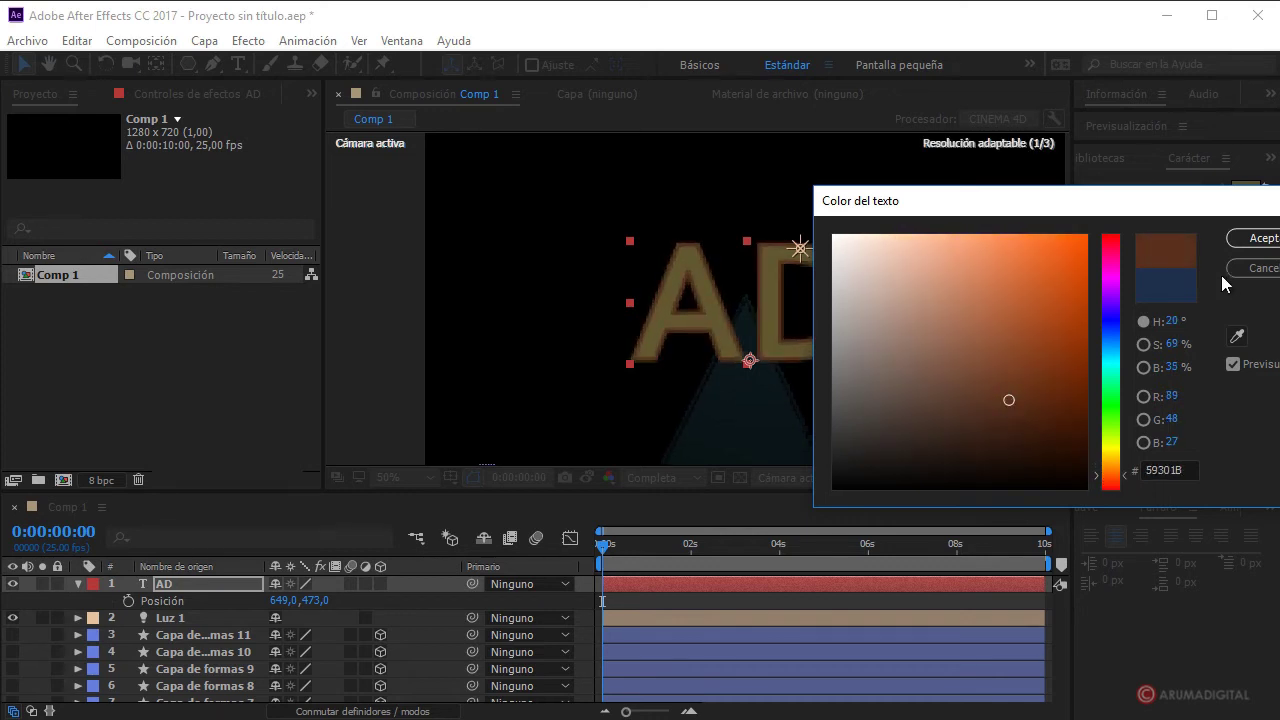
{"action": "left_click", "coordinate": [1245, 238]}
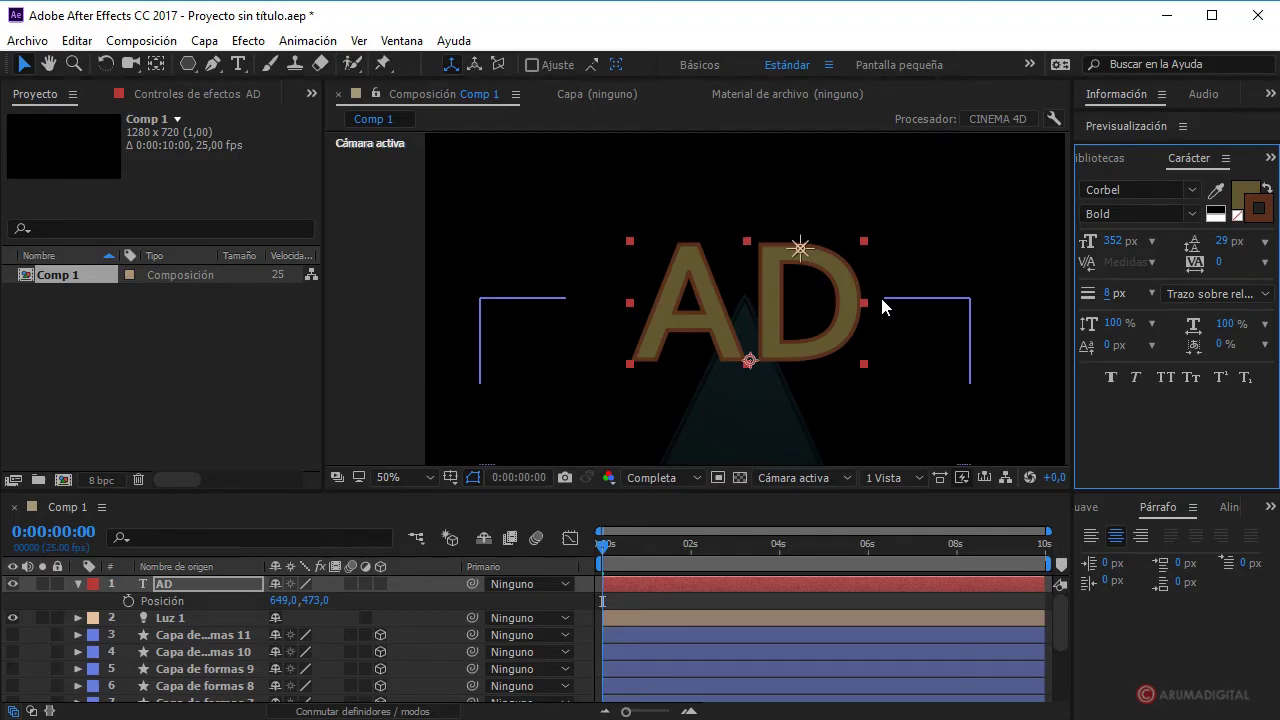
- Open the Pre-compose dialog for the AD layer with Ctrl+Shift+C
{"action": "left_click", "coordinate": [173, 586]}
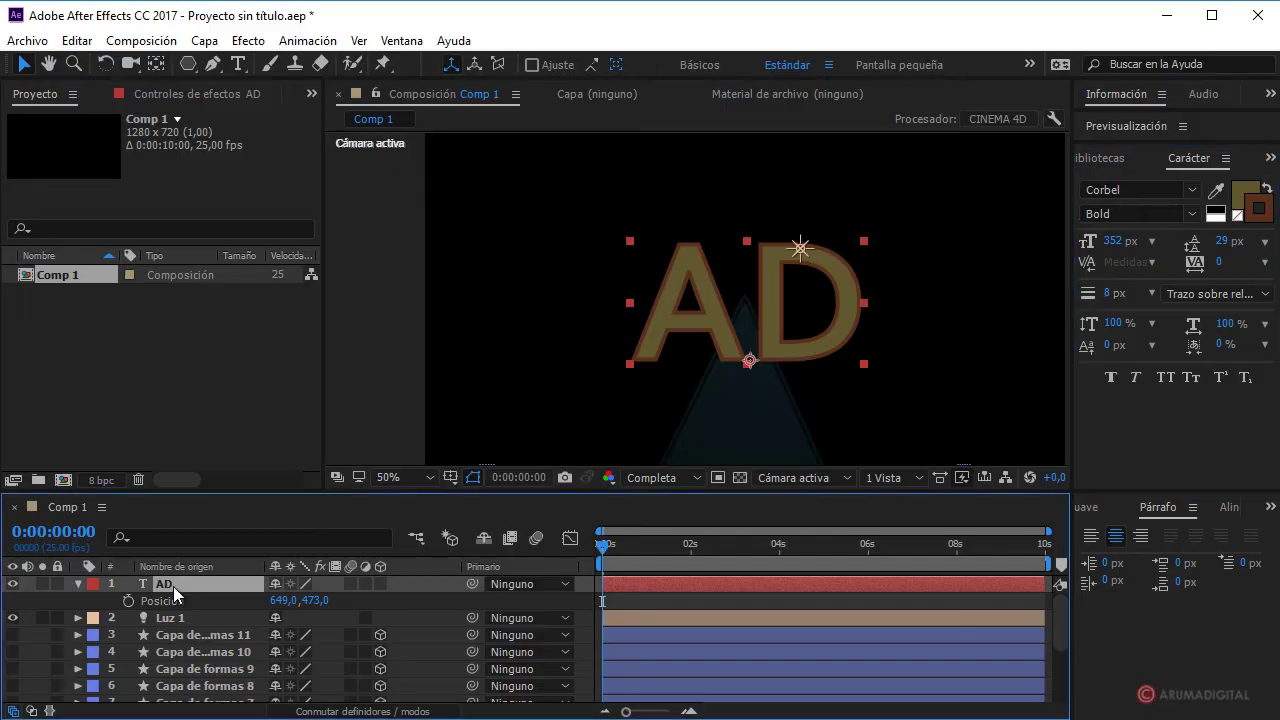
{"action": "left_click", "coordinate": [155, 40]}
{"action": "mouse_move", "coordinate": [204, 42]}
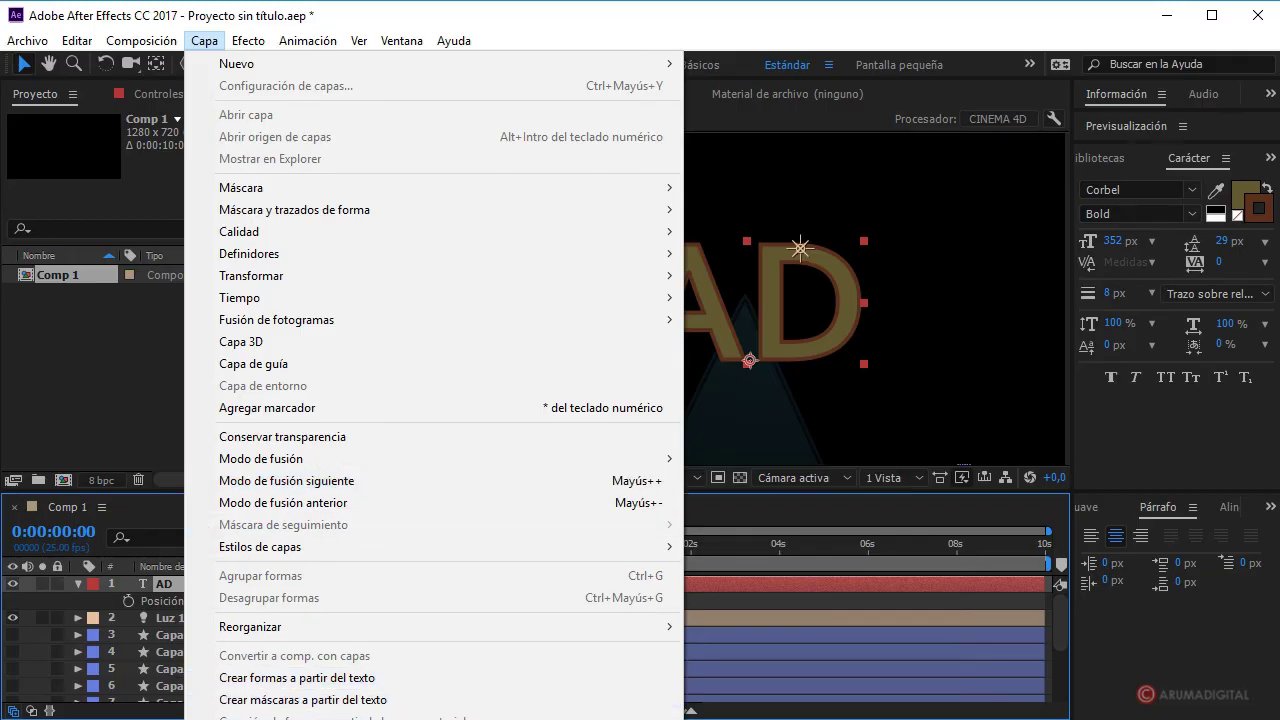
{"action": "key", "text": "ctrl+shift+c"}
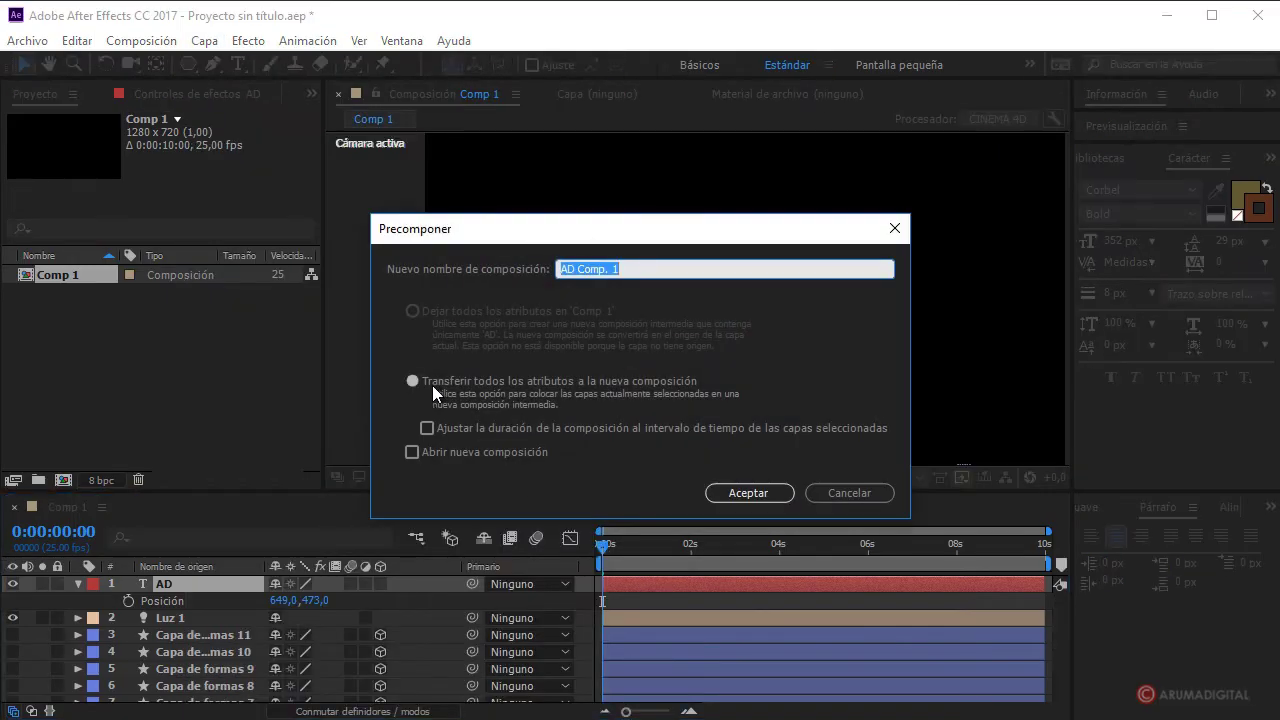
- Precompose the AD layer into AD Comp. 1 with all attributes and move it to layer 7
{"action": "left_click", "coordinate": [432, 385]}
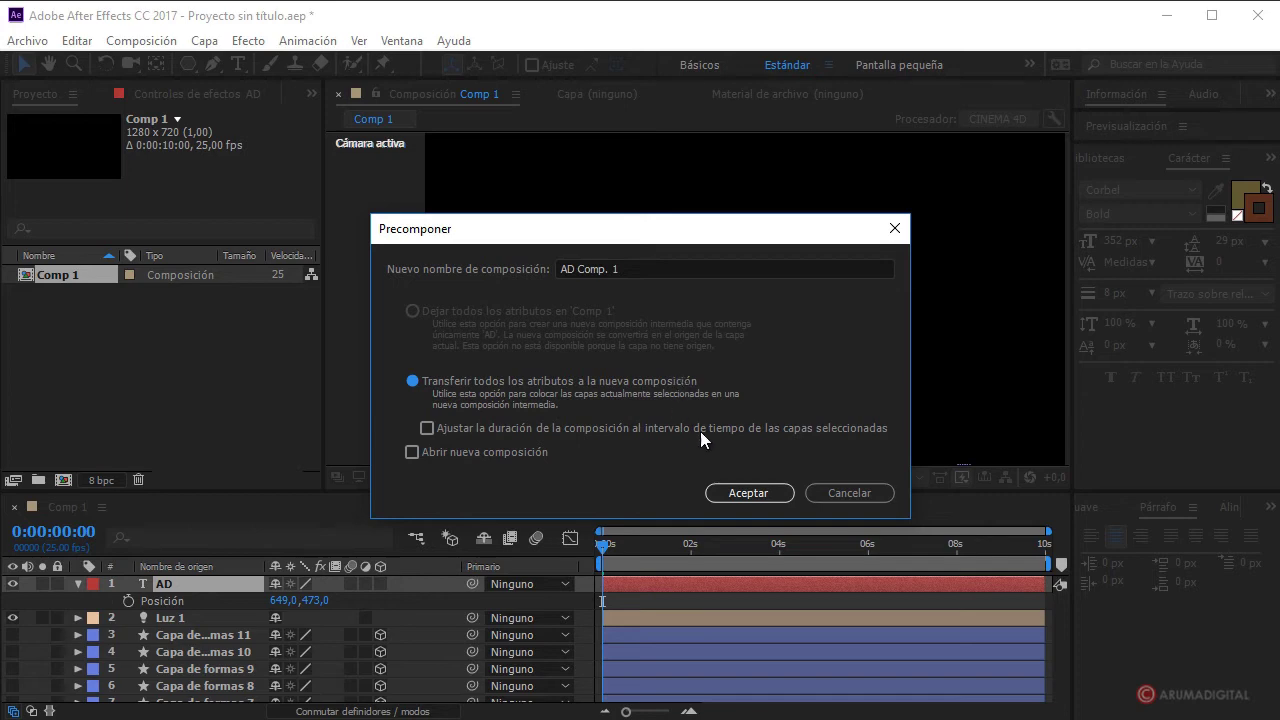
{"action": "left_click", "coordinate": [746, 493]}
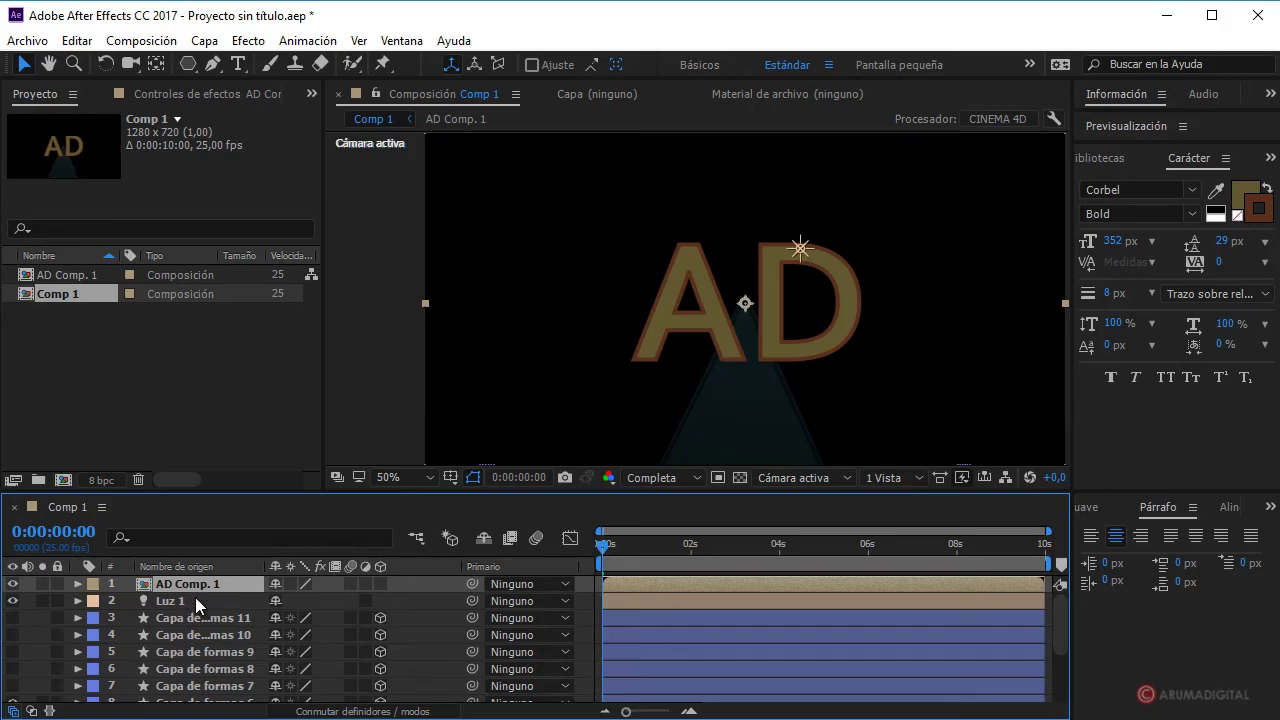
{"action": "left_click_drag", "start_coordinate": [195, 588], "coordinate": [305, 638]}
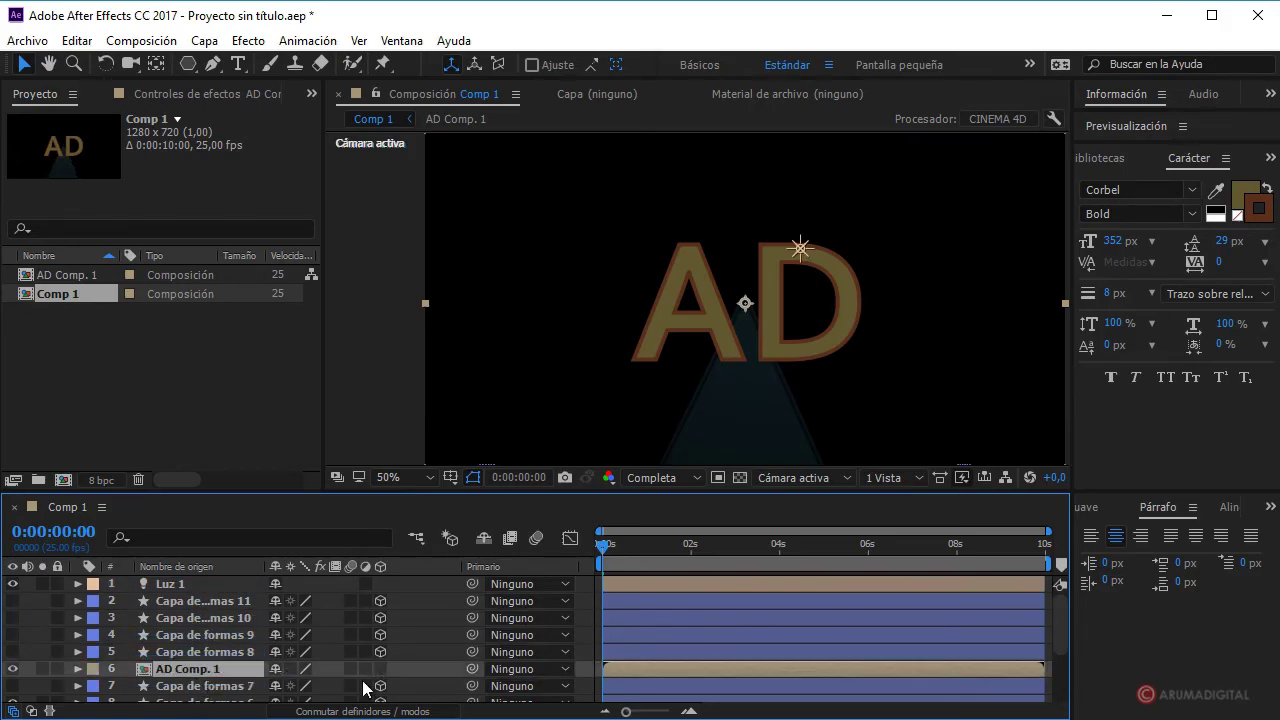
{"action": "scroll", "coordinate": [248, 625], "scroll_direction": "up", "scroll_amount": 3}
{"action": "left_click_drag", "start_coordinate": [216, 627], "coordinate": [214, 675]}
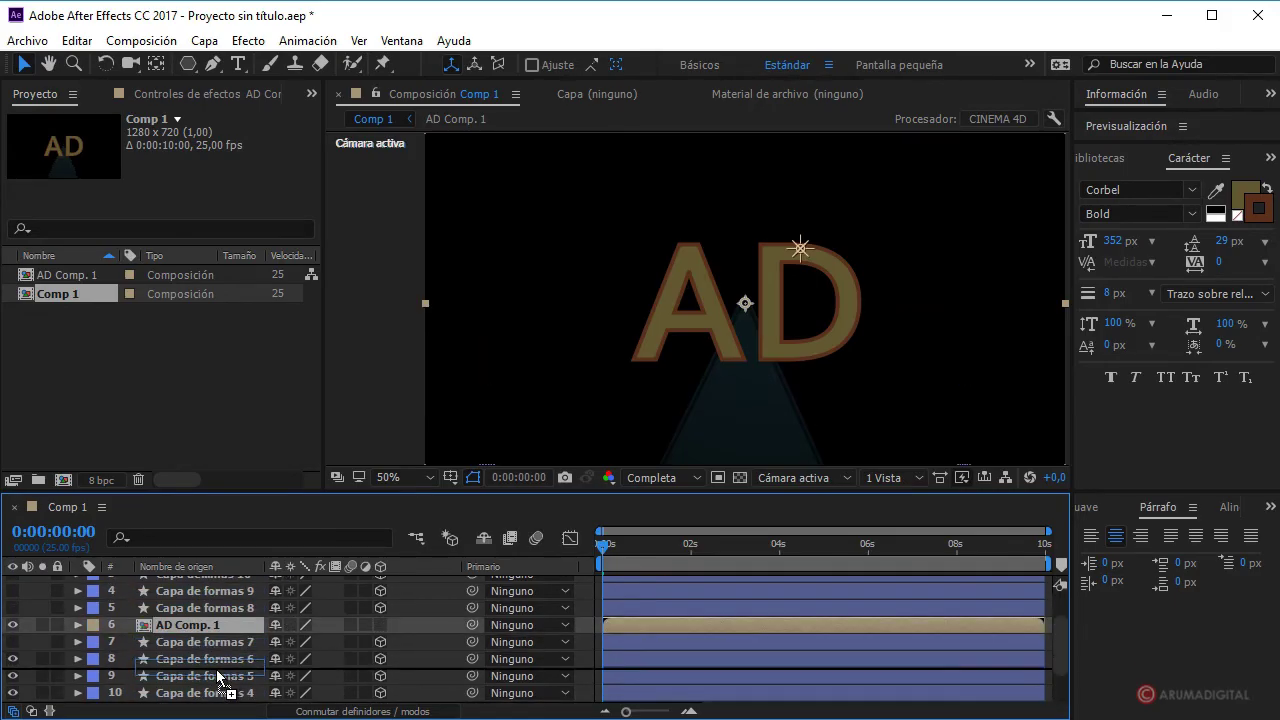
{"action": "scroll", "coordinate": [311, 677], "scroll_direction": "down", "scroll_amount": 3}
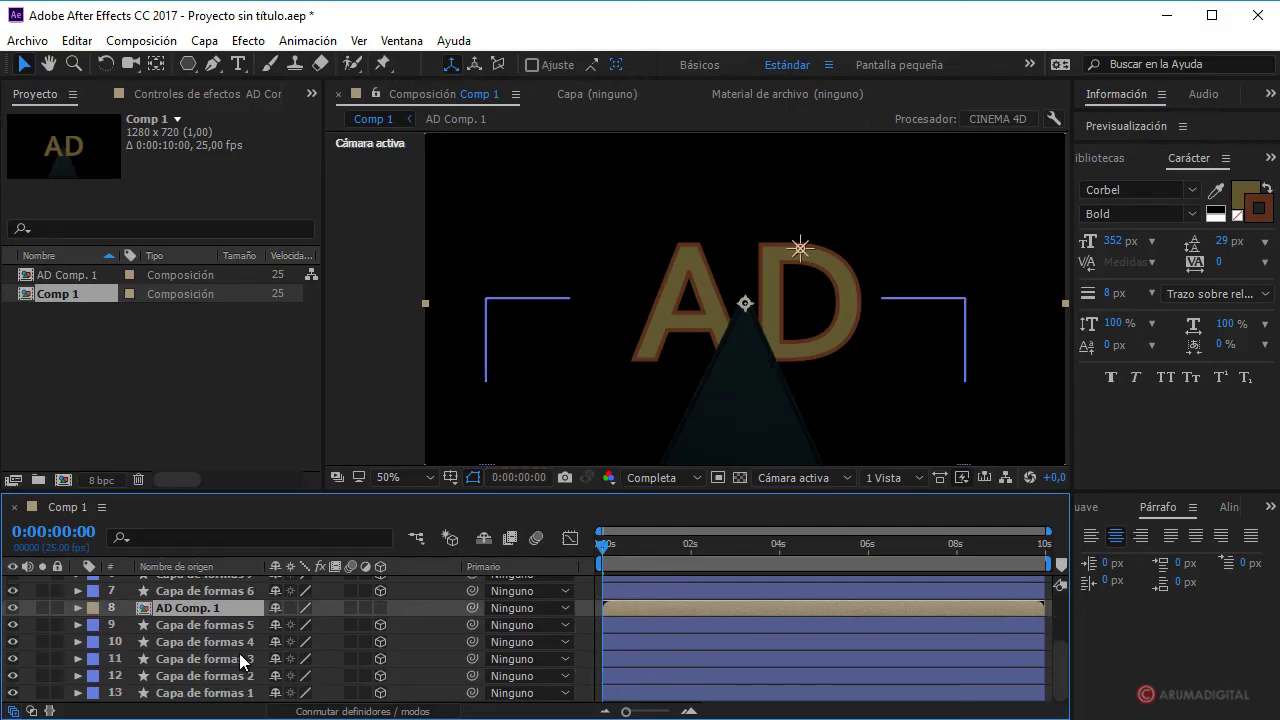
{"action": "scroll", "coordinate": [239, 653], "scroll_direction": "up", "scroll_amount": 3}
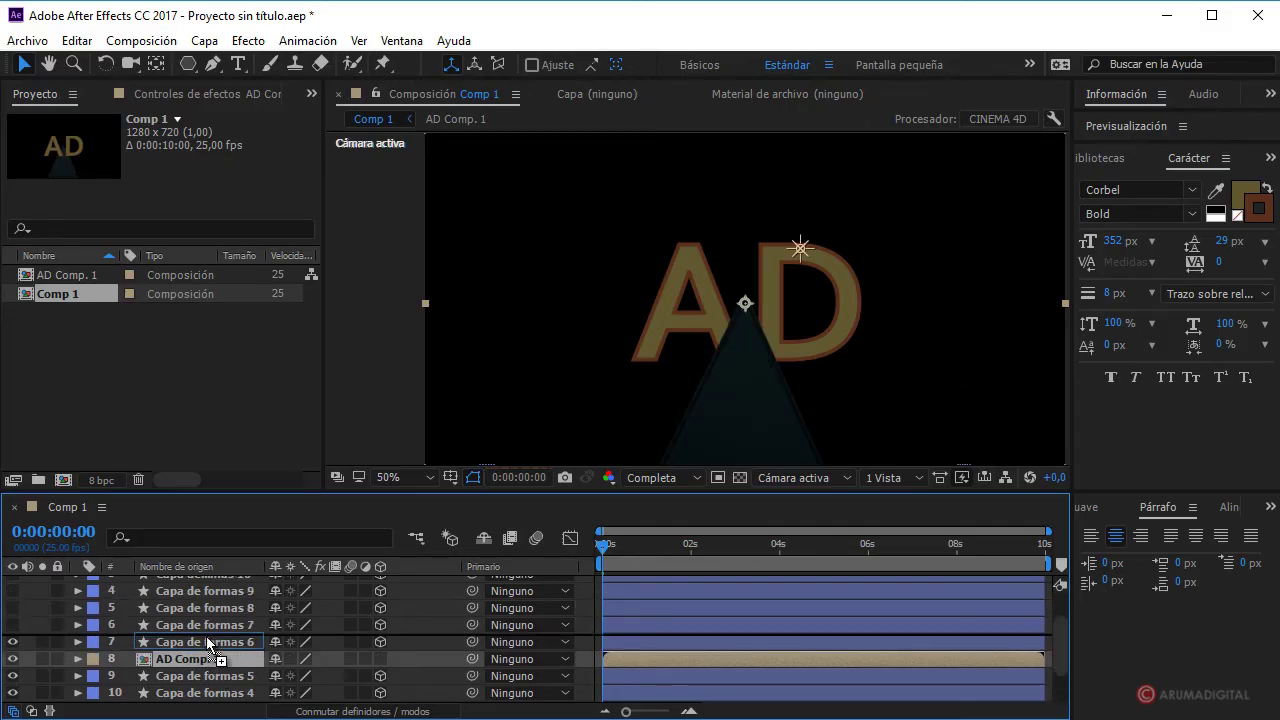
{"action": "left_click_drag", "start_coordinate": [206, 659], "coordinate": [206, 636]}
- Make light-cone shape layers 2–6 visible and start scrubbing AD Comp. 1's Scale down
{"action": "left_click", "coordinate": [12, 624]}
{"action": "left_click", "coordinate": [12, 607]}
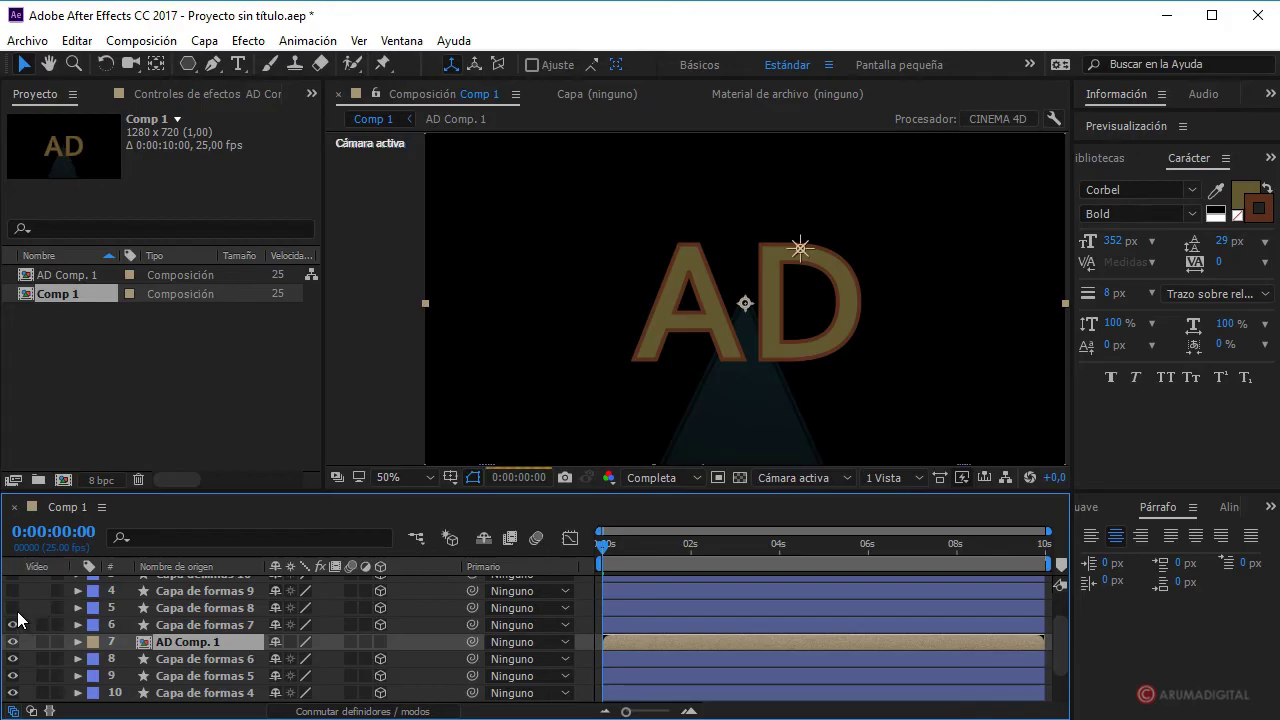
{"action": "left_click", "coordinate": [12, 590]}
{"action": "scroll", "coordinate": [14, 605], "scroll_direction": "up", "scroll_amount": 3}
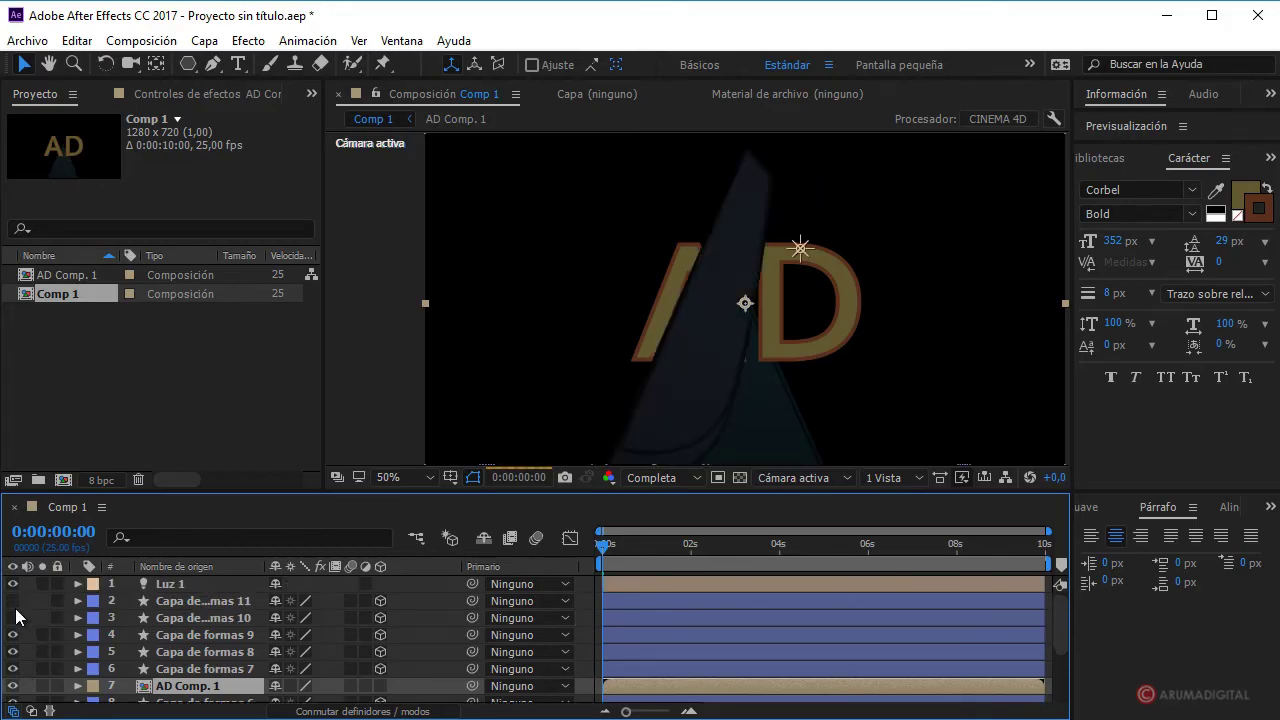
{"action": "left_click", "coordinate": [12, 617]}
{"action": "left_click", "coordinate": [12, 600]}
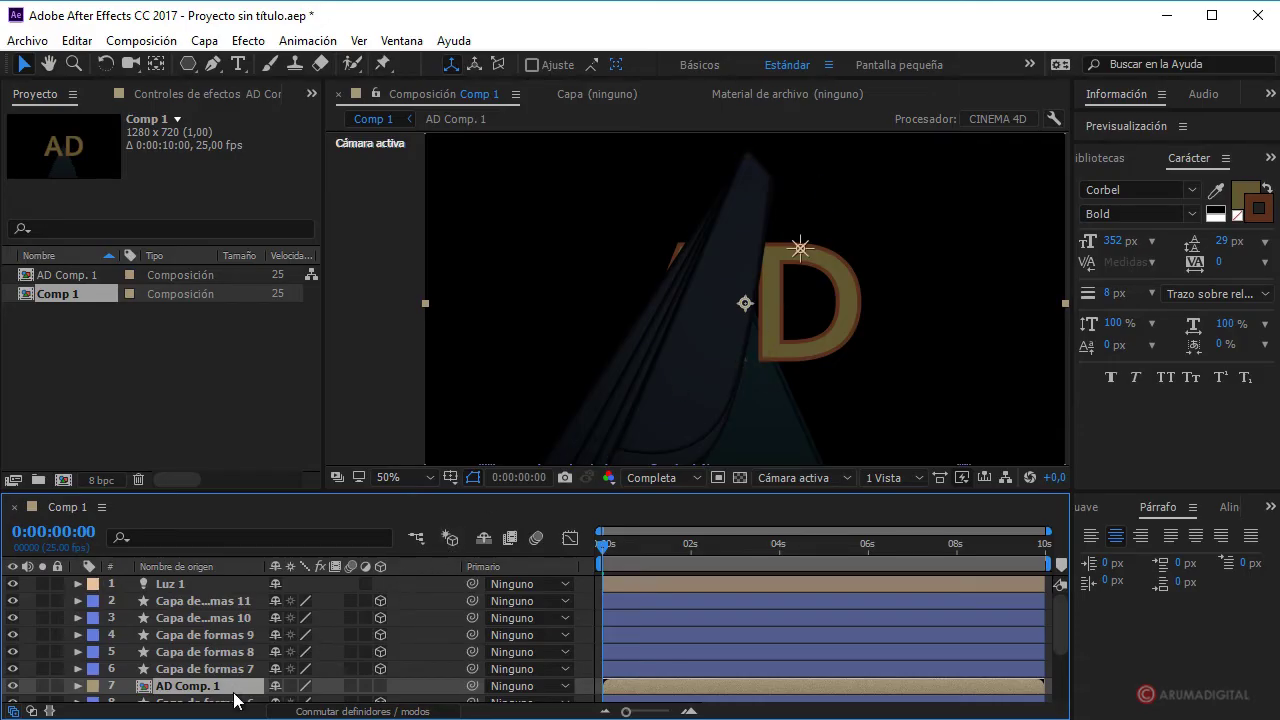
{"action": "key", "text": "s"}
{"action": "left_click_drag", "start_coordinate": [300, 693], "coordinate": [274, 693]}
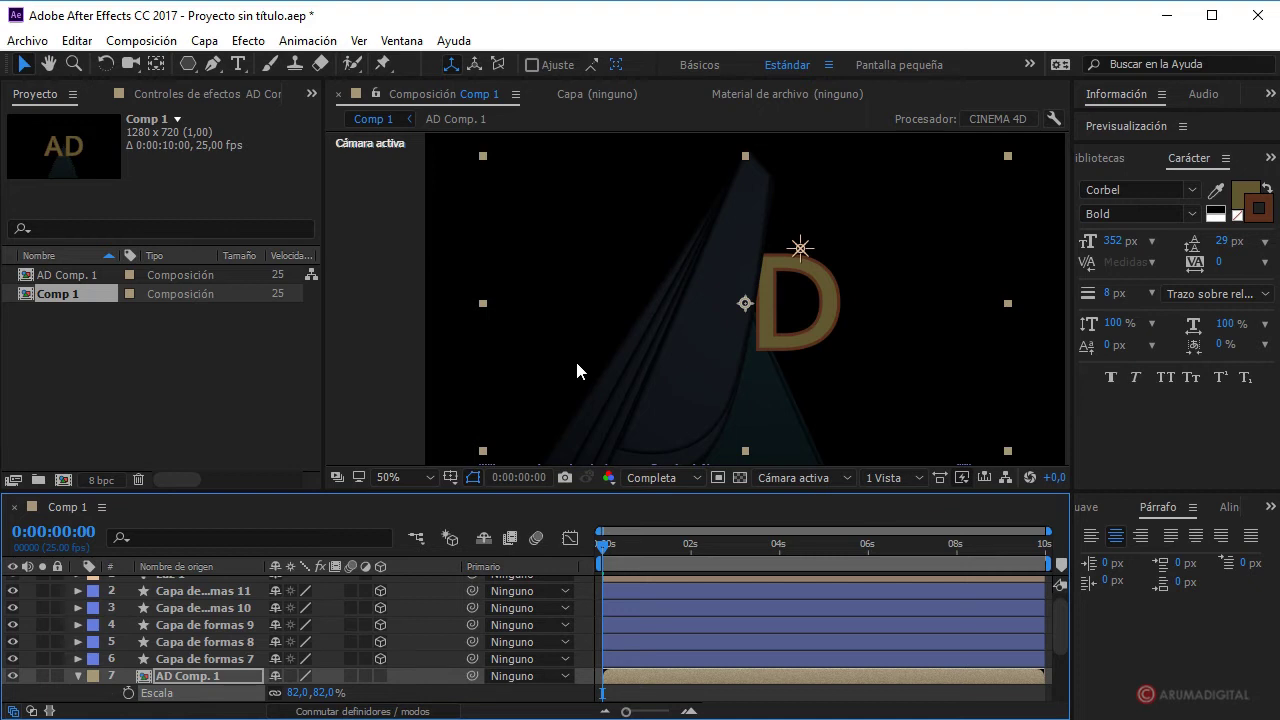
- Scroll the Timeline up to review AD Comp. 1 among the shape layers
{"action": "scroll", "coordinate": [250, 612], "scroll_direction": "up", "scroll_amount": 1}
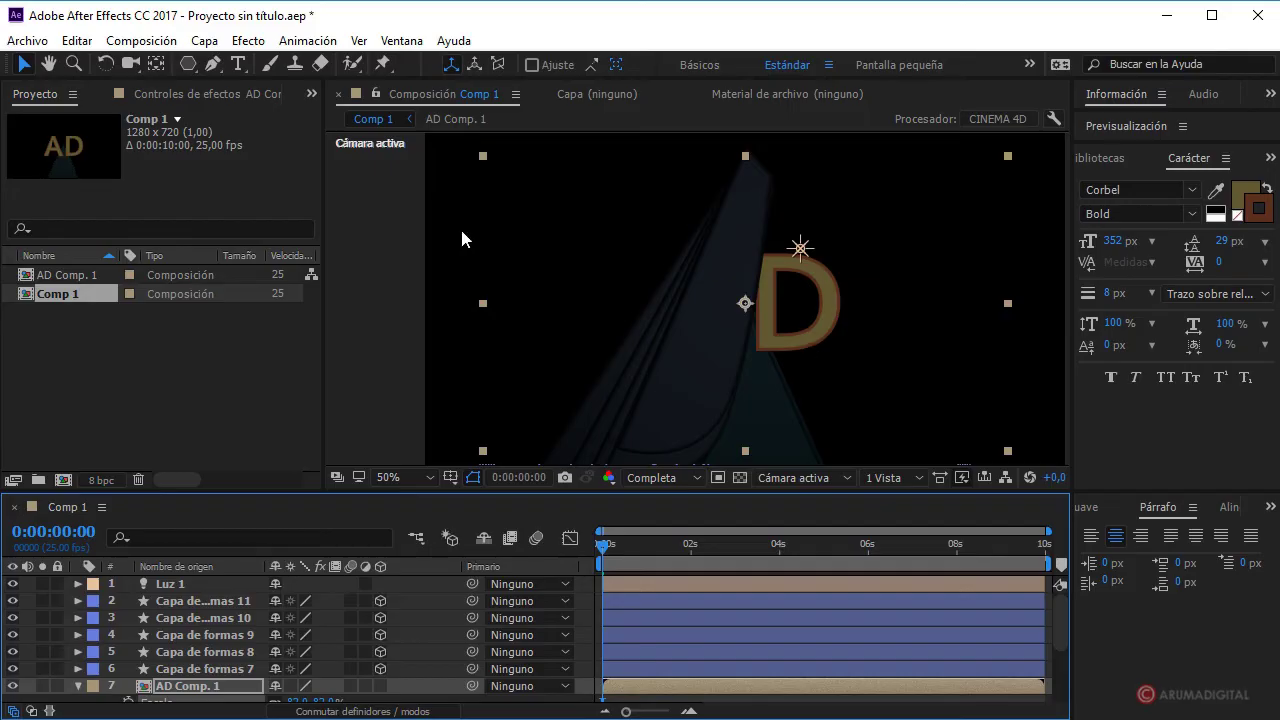
- Select shape layers 2–6, preview the light cones at a later time, then deselect them
{"action": "left_click", "coordinate": [187, 604]}
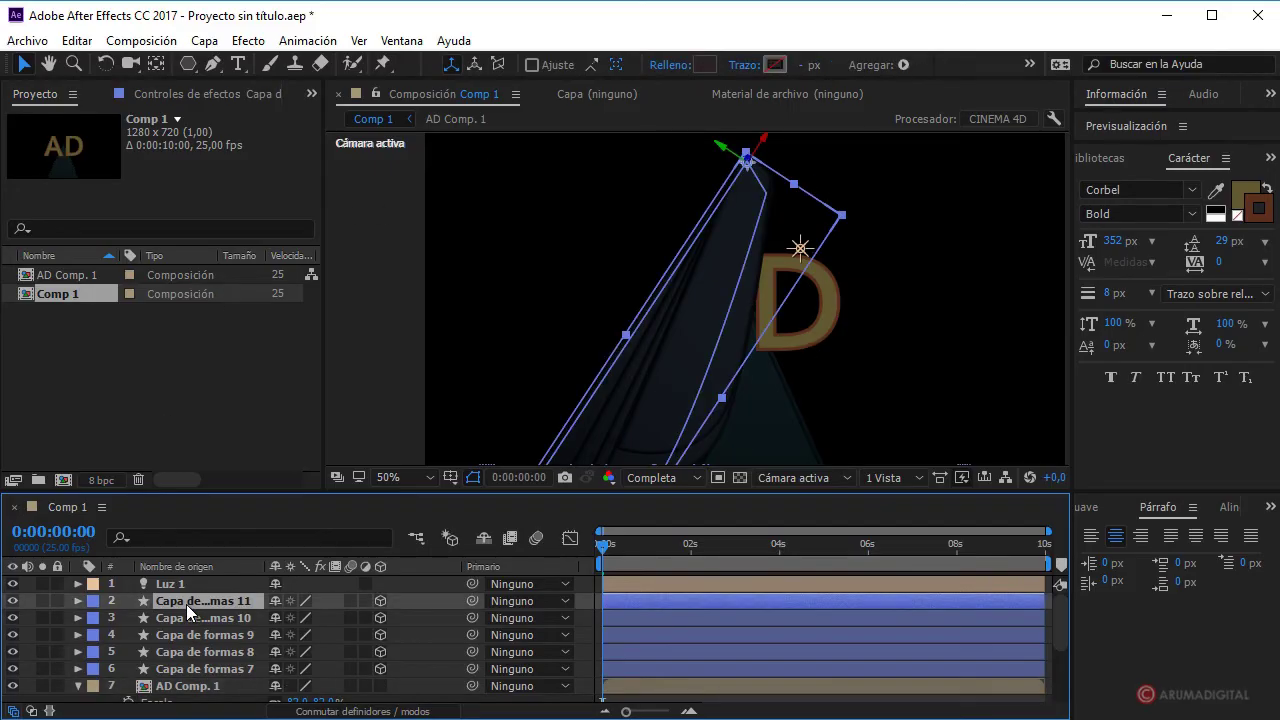
{"action": "left_click", "coordinate": [205, 668], "text": "shift"}
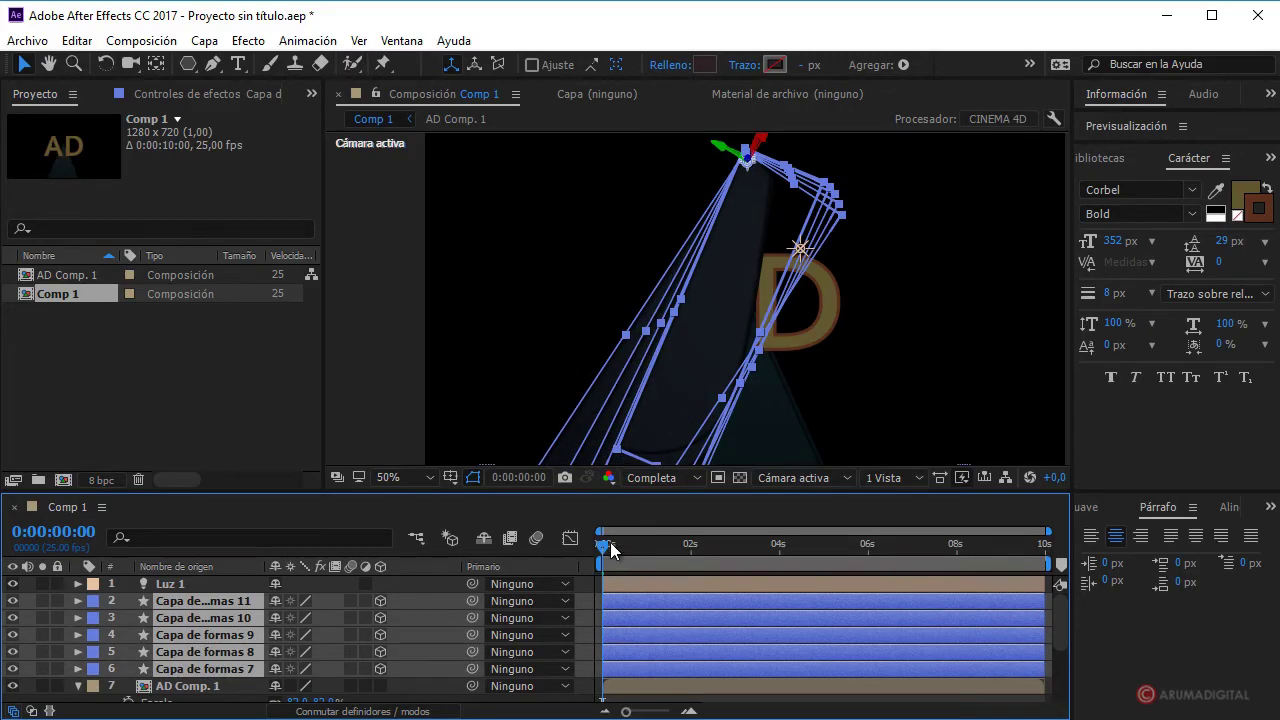
{"action": "mouse_move", "coordinate": [604, 546]}
{"action": "left_mouse_down"}
{"action": "mouse_move", "coordinate": [661, 551]}
{"action": "mouse_move", "coordinate": [380, 295]}
{"action": "left_mouse_up"}
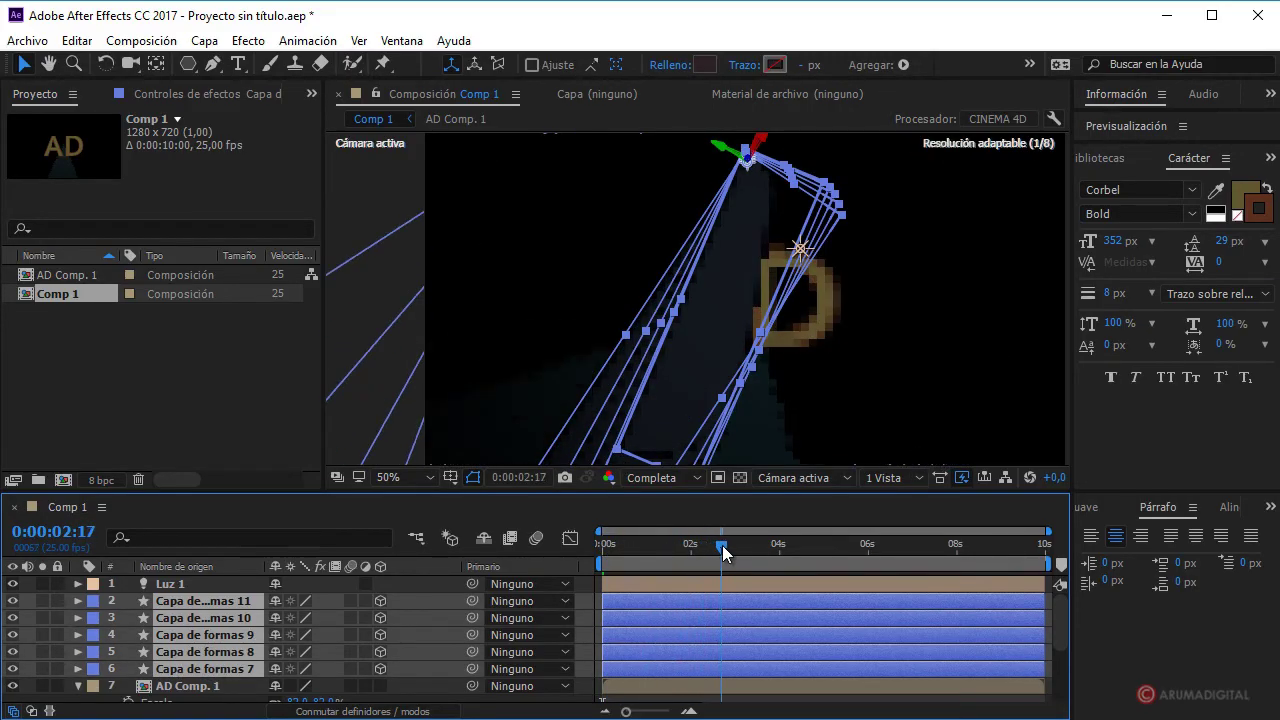
{"action": "left_click", "coordinate": [380, 295]}
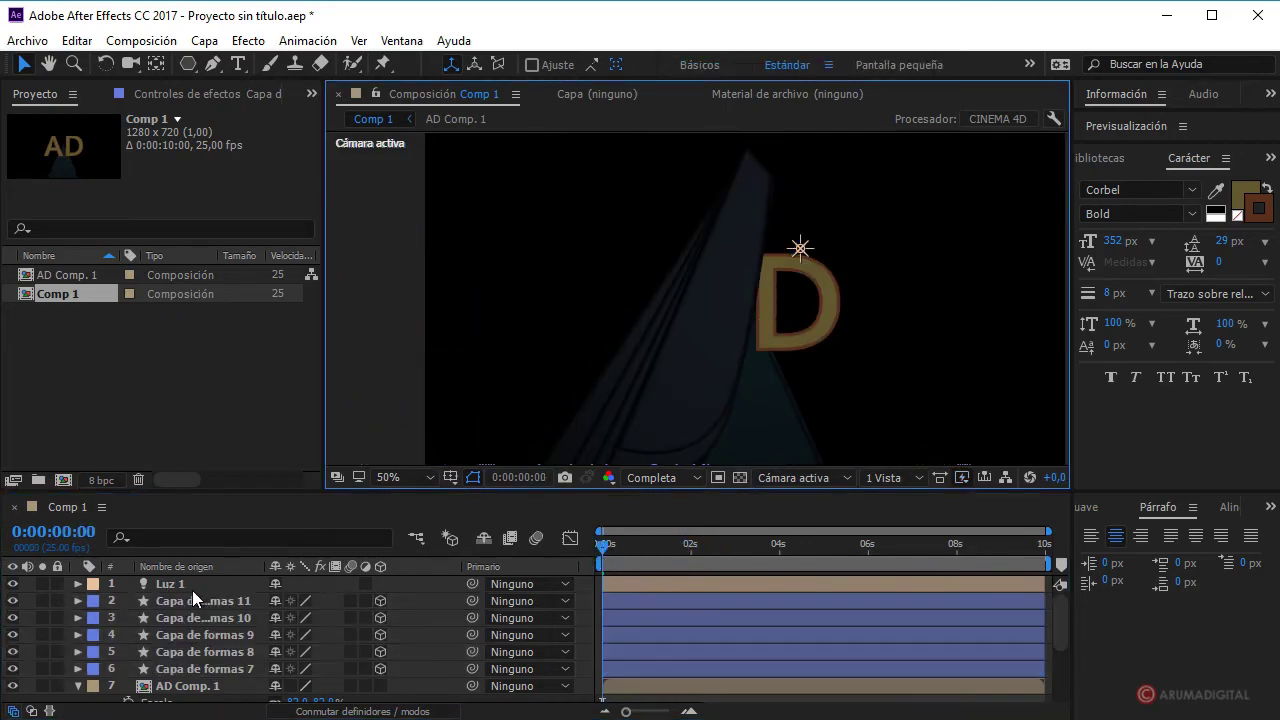
- Keyframe Capa de formas 7's Rotación Z at 4° and place the keyframe at 0:00:02:21
{"action": "left_click", "coordinate": [206, 668]}
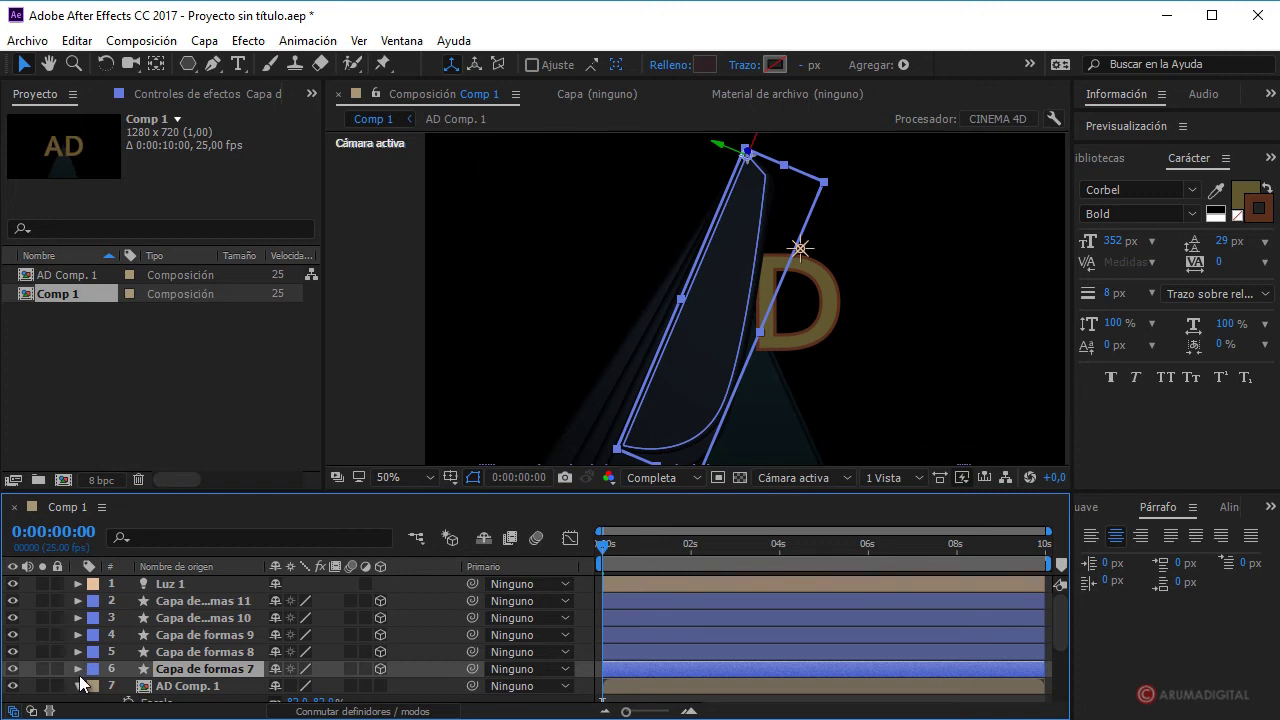
{"action": "left_click", "coordinate": [79, 669]}
{"action": "scroll", "coordinate": [221, 615], "scroll_direction": "down", "scroll_amount": 2}
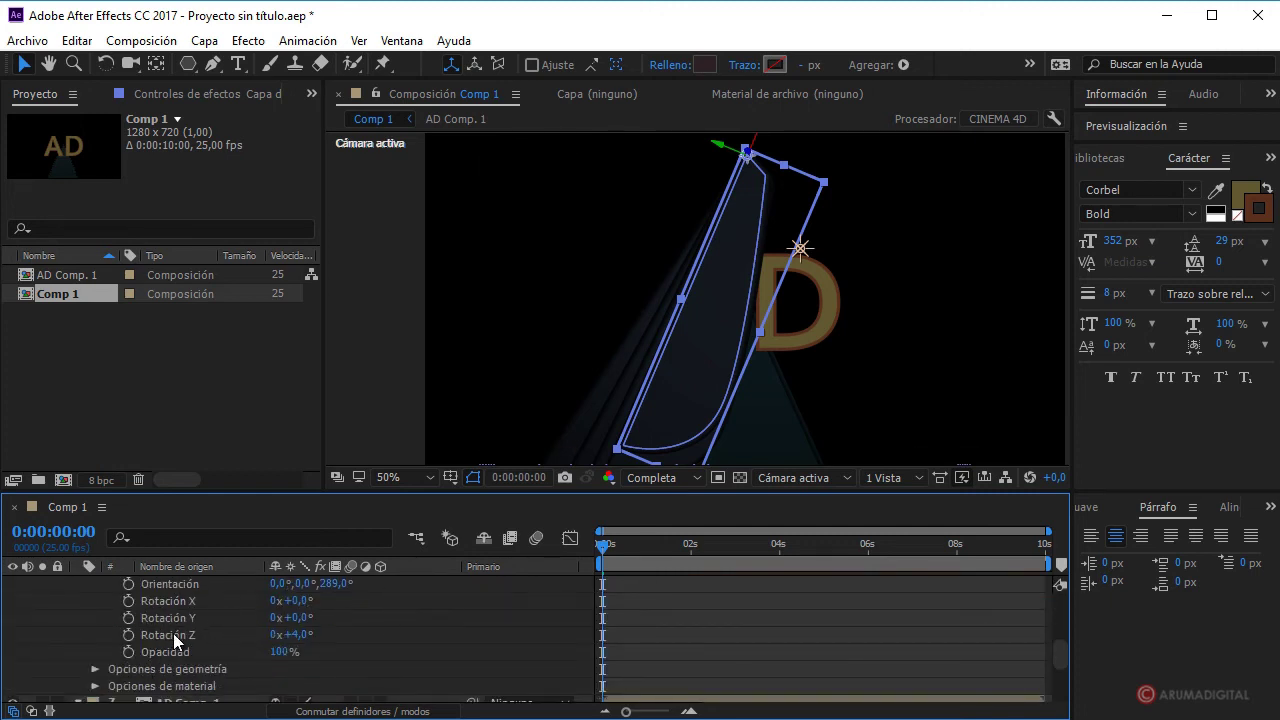
{"action": "left_click", "coordinate": [128, 635]}
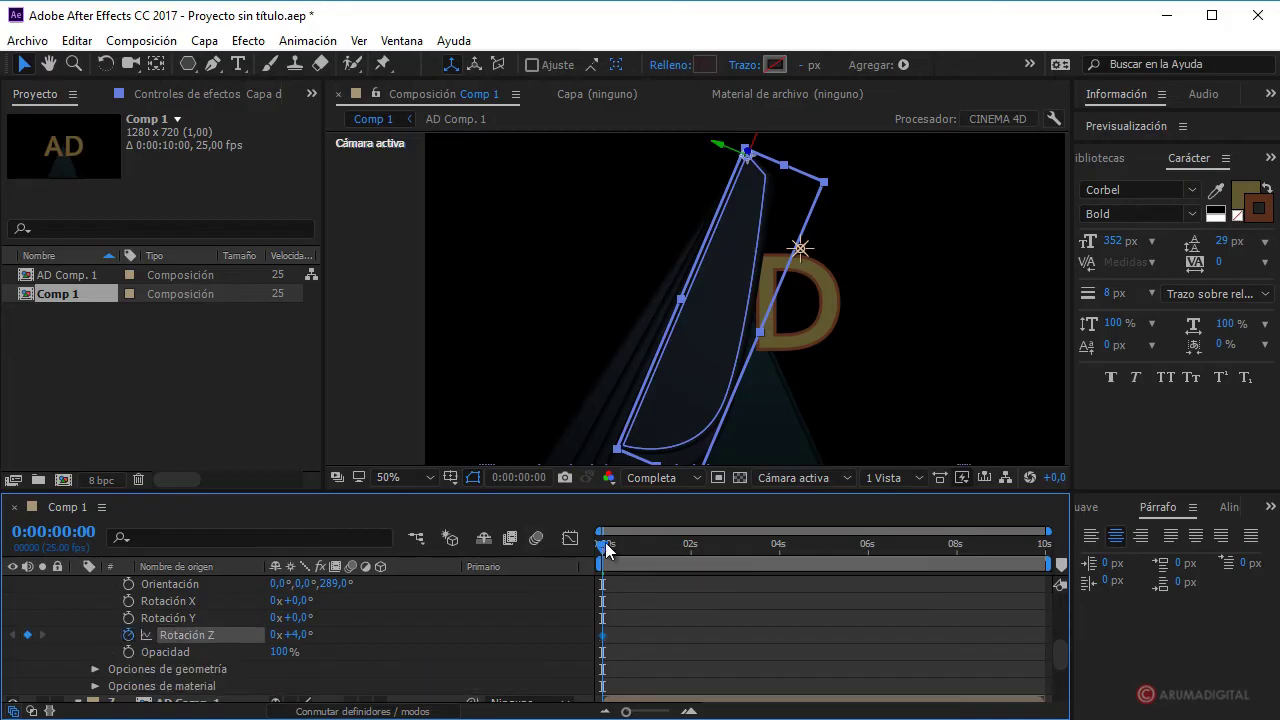
{"action": "left_click_drag", "start_coordinate": [604, 635], "coordinate": [690, 635]}
{"action": "left_click_drag", "start_coordinate": [606, 556], "coordinate": [730, 546]}
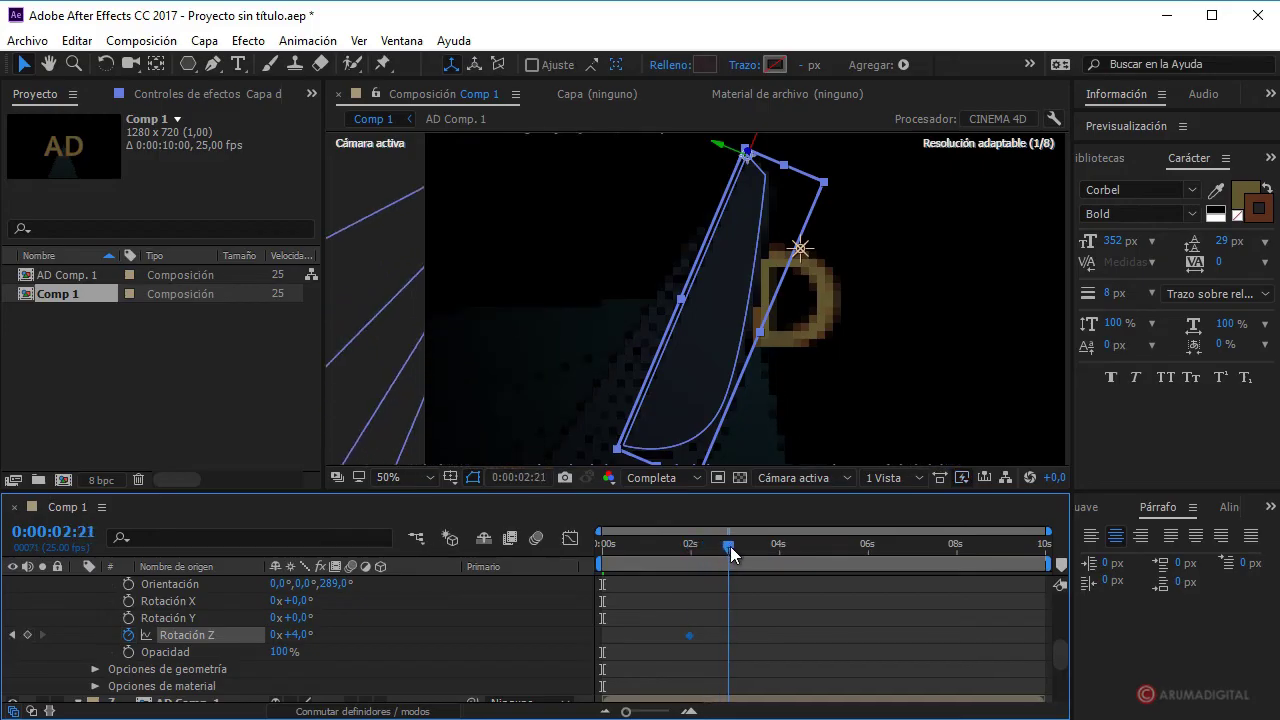
{"action": "left_click_drag", "start_coordinate": [690, 636], "coordinate": [728, 636]}
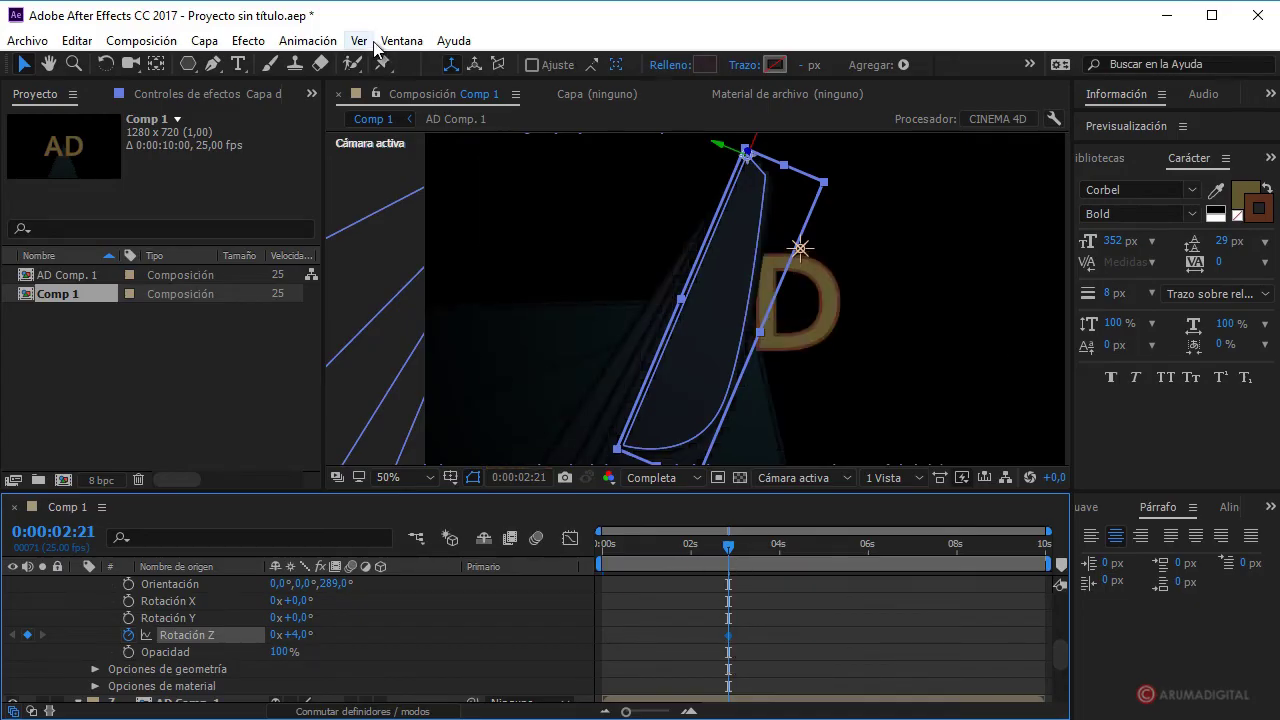
- Apply Easy Ease to the first Rotación Z keyframe
{"action": "left_click", "coordinate": [307, 40]}
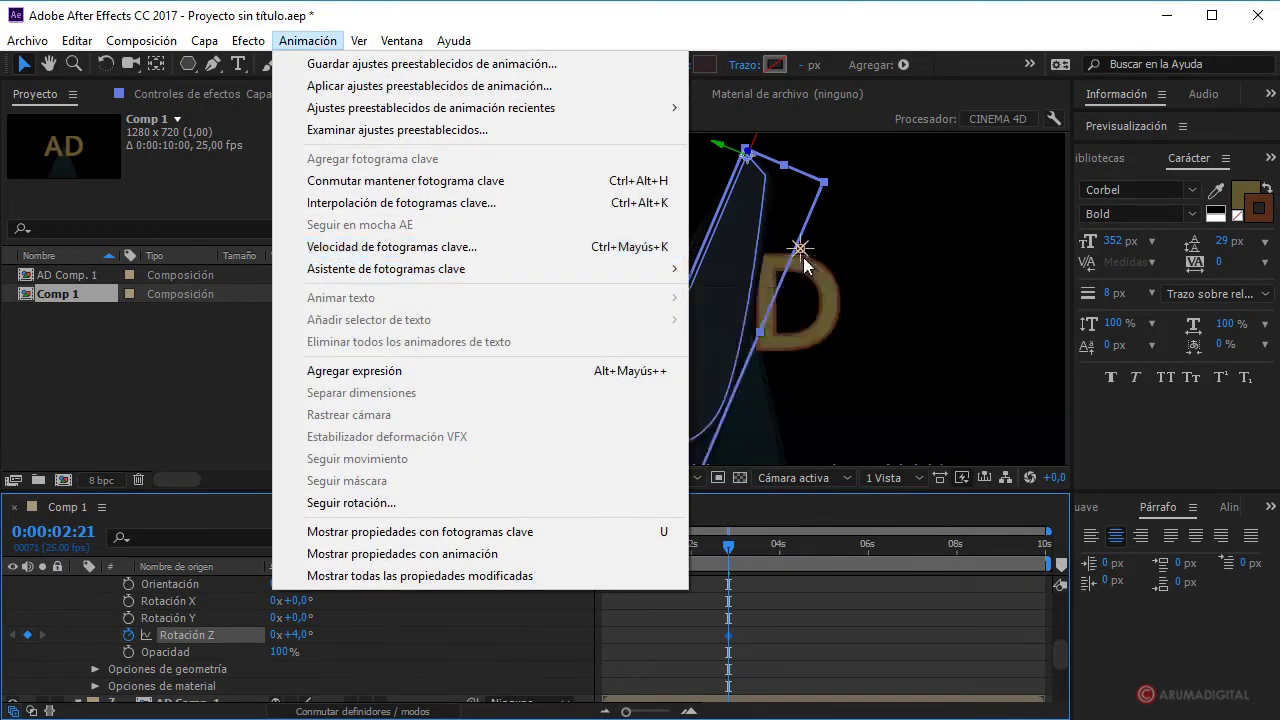
{"action": "mouse_move", "coordinate": [571, 277]}
{"action": "left_click", "coordinate": [742, 270]}
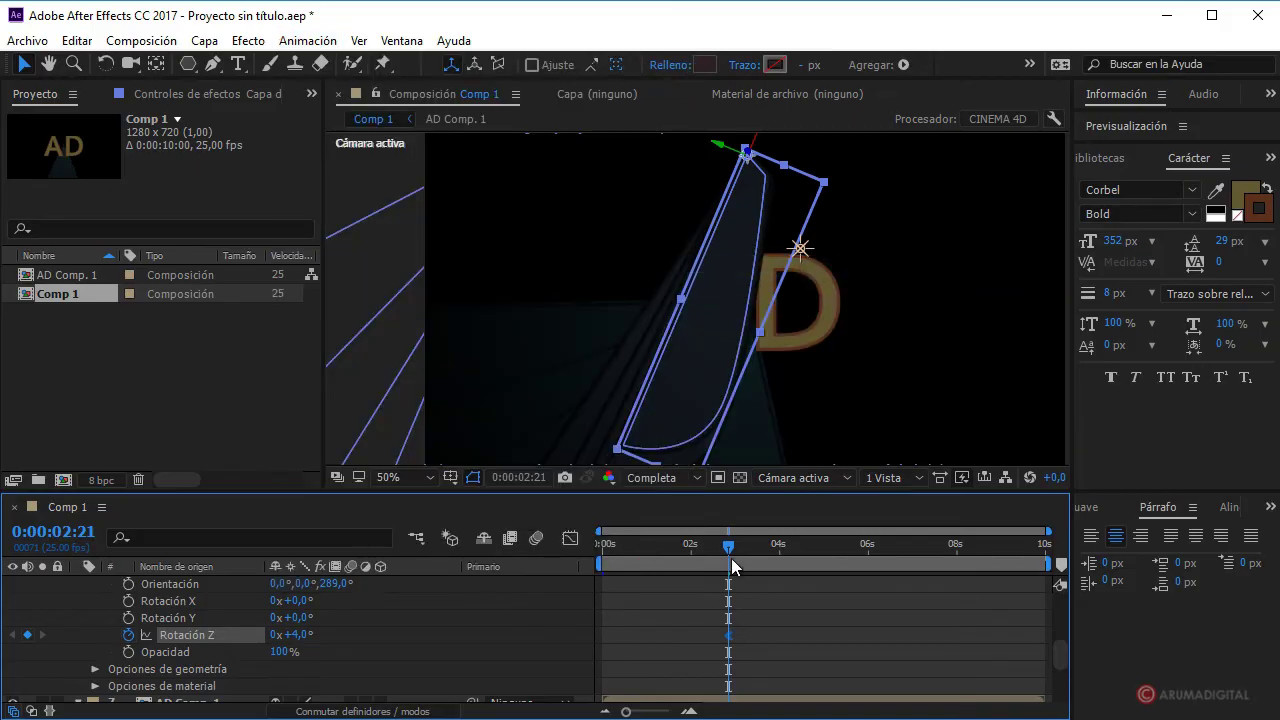
- Add a second Rotación Z keyframe of 55° at around 0:00:06:22
{"action": "mouse_move", "coordinate": [731, 558]}
{"action": "left_mouse_down"}
{"action": "mouse_move", "coordinate": [892, 560]}
{"action": "mouse_move", "coordinate": [864, 553]}
{"action": "left_mouse_up"}
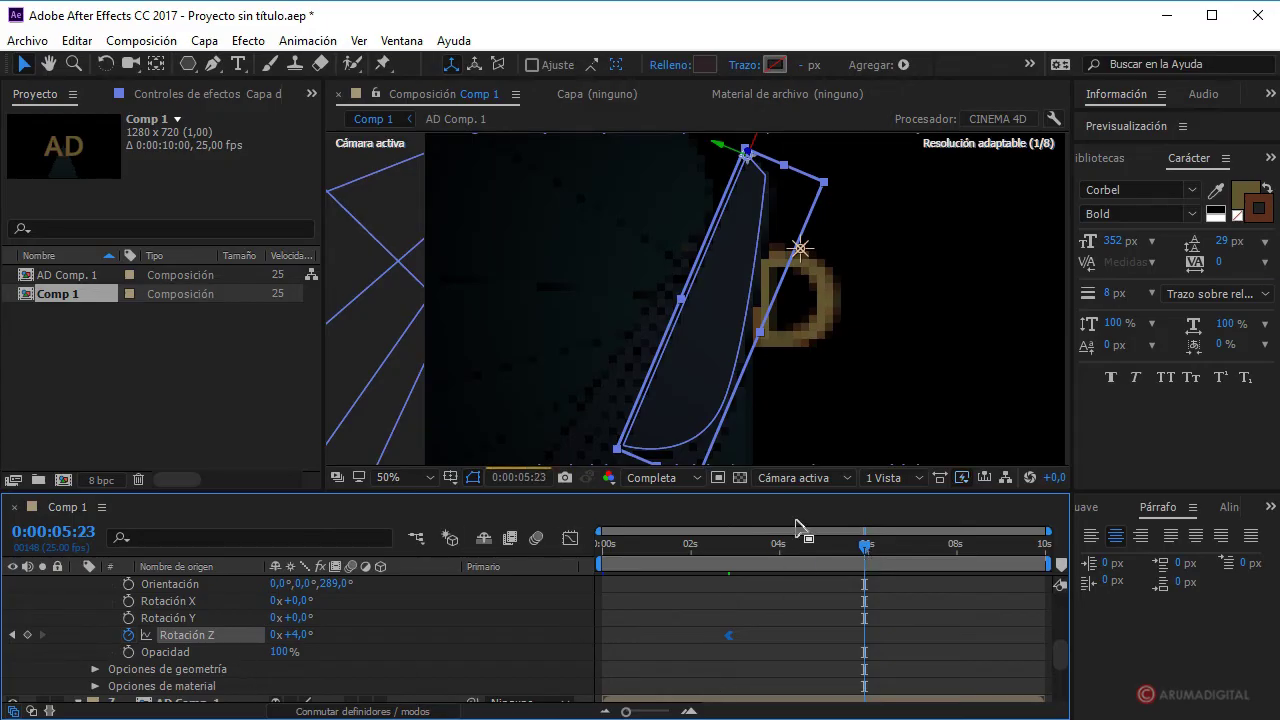
{"action": "left_click_drag", "start_coordinate": [864, 548], "coordinate": [908, 556]}
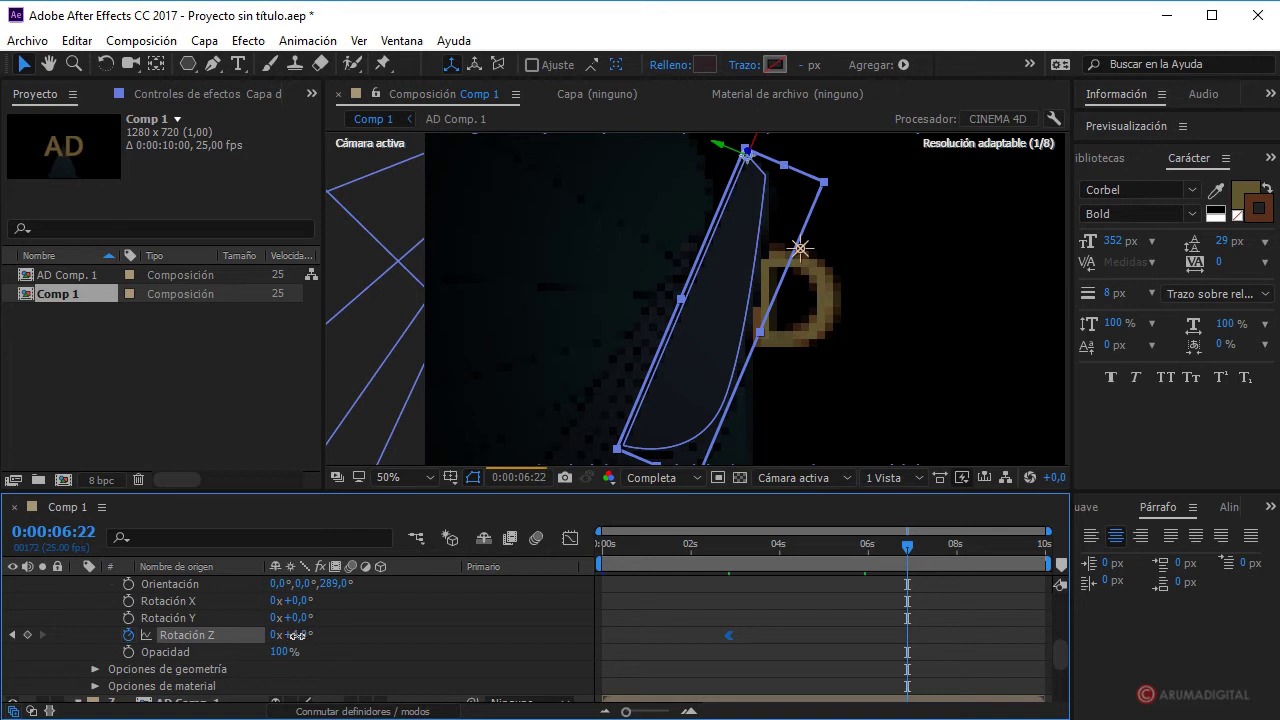
{"action": "left_click_drag", "start_coordinate": [293, 634], "coordinate": [358, 634]}
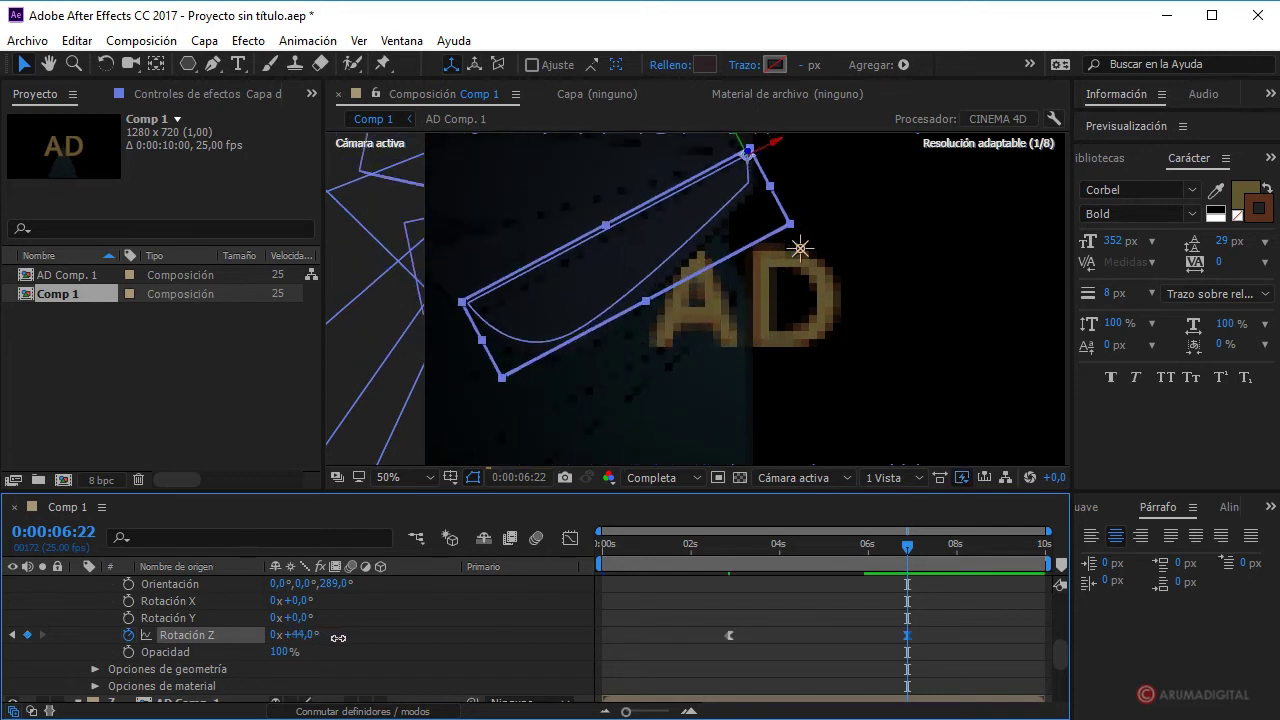
{"action": "scroll", "coordinate": [531, 401], "scroll_direction": "down", "scroll_amount": 2}
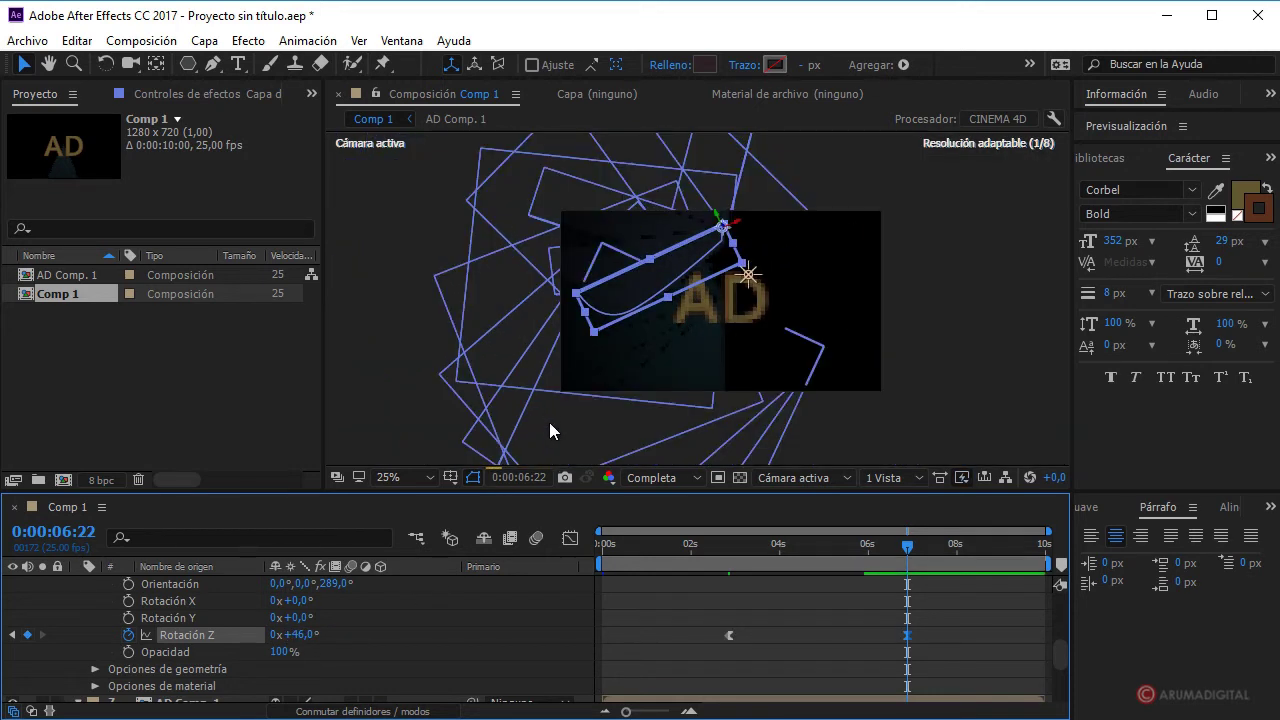
{"action": "left_click_drag", "start_coordinate": [300, 634], "coordinate": [286, 640]}
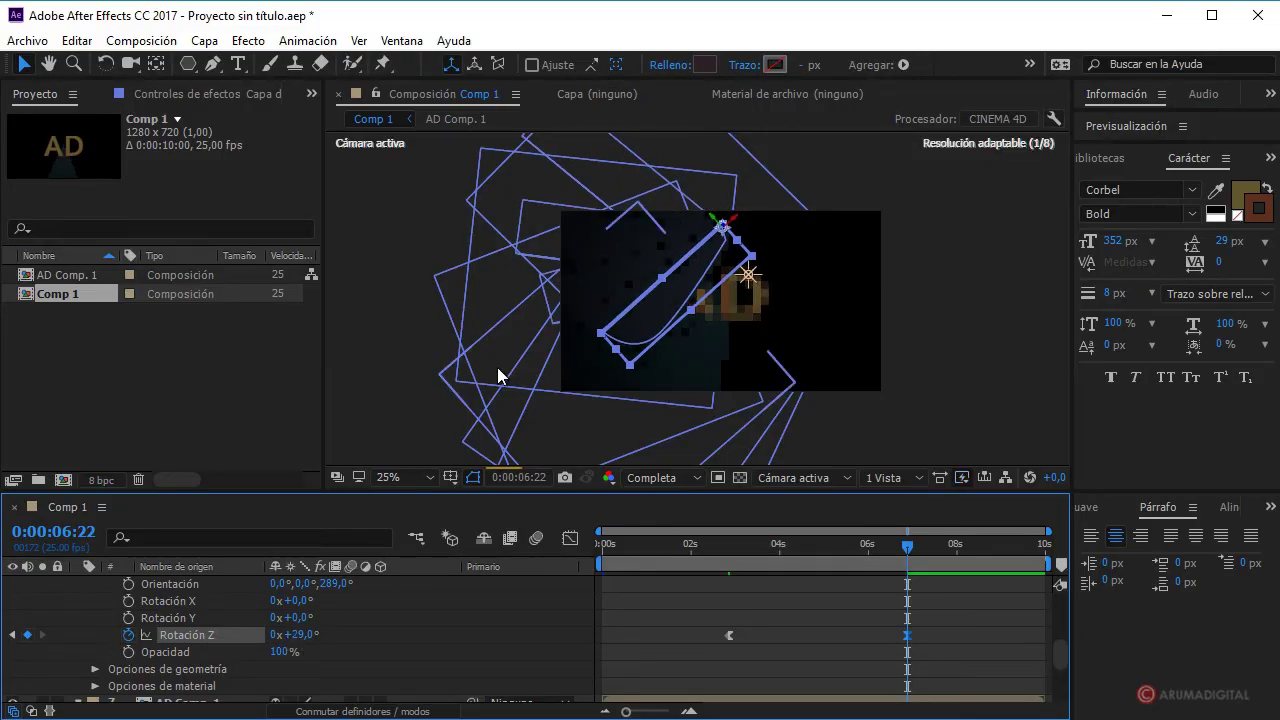
{"action": "scroll", "coordinate": [498, 375], "scroll_direction": "up", "scroll_amount": 3}
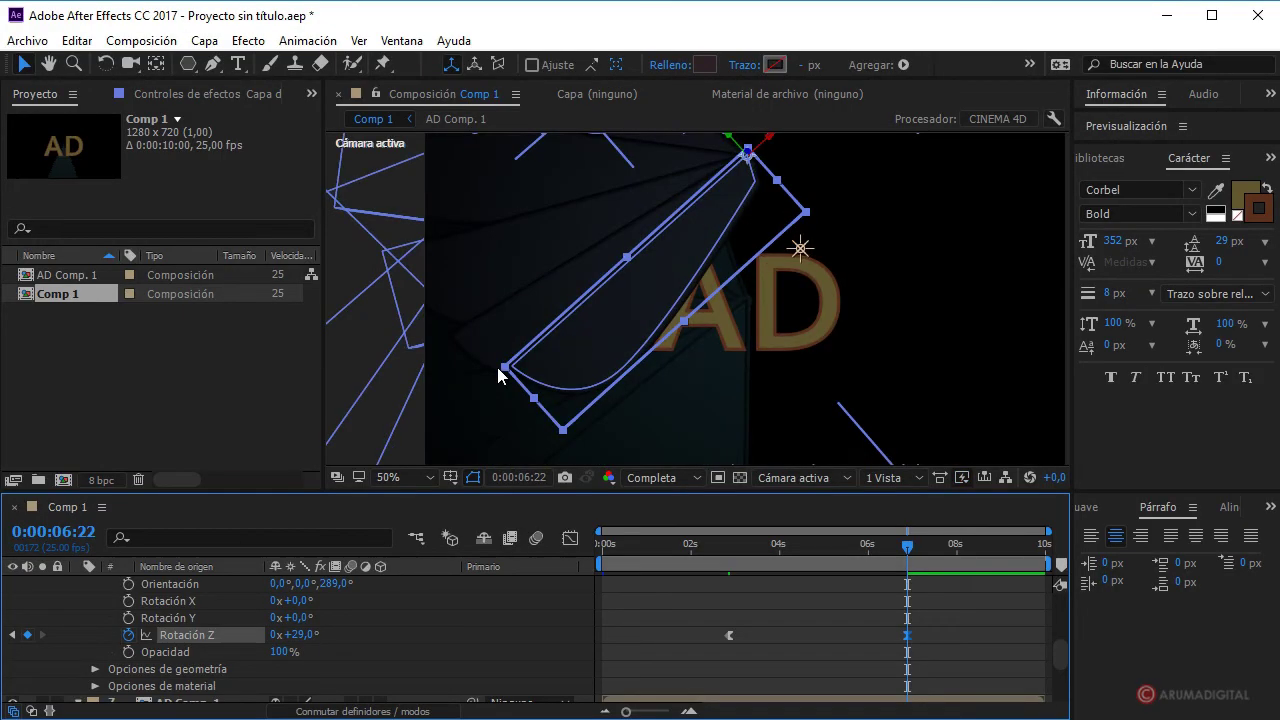
{"action": "left_click_drag", "start_coordinate": [303, 640], "coordinate": [329, 634]}
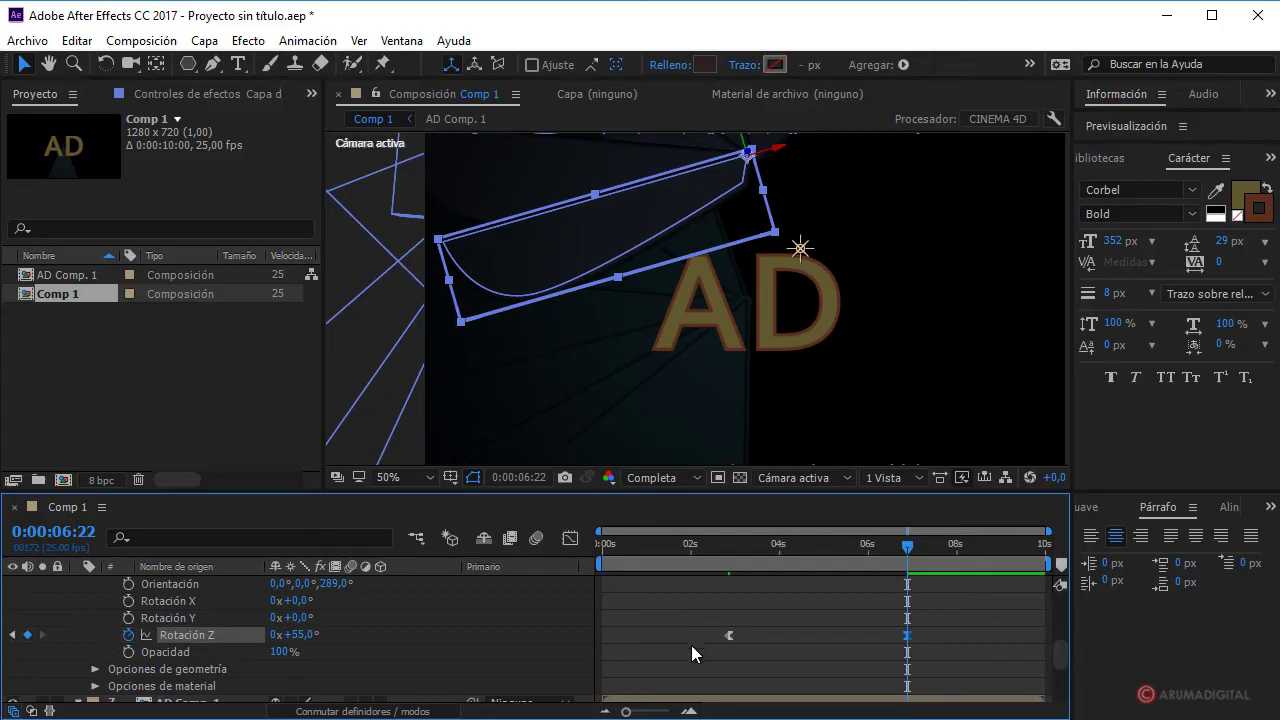
- Give the 55° keyframe Easy Ease In and collapse the shape layer's properties
{"action": "left_click", "coordinate": [307, 40]}
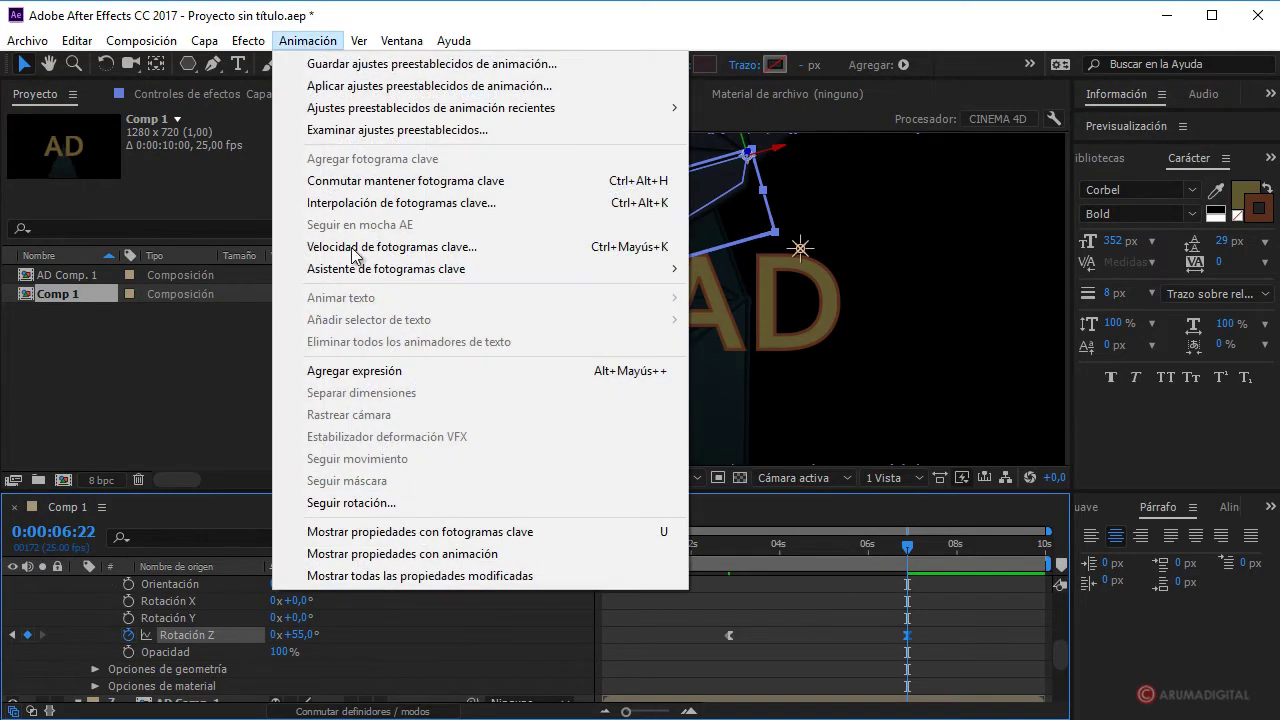
{"action": "mouse_move", "coordinate": [470, 268]}
{"action": "left_click", "coordinate": [775, 378]}
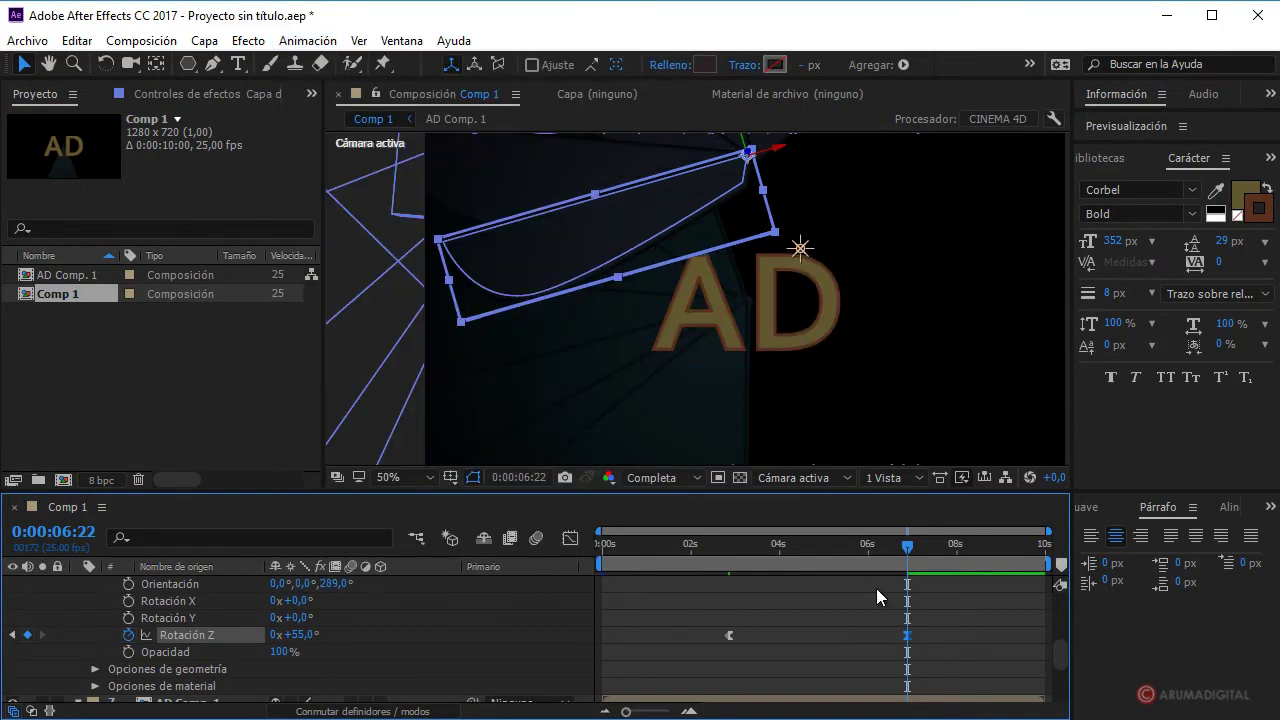
{"action": "scroll", "coordinate": [232, 618], "scroll_direction": "up", "scroll_amount": 5}
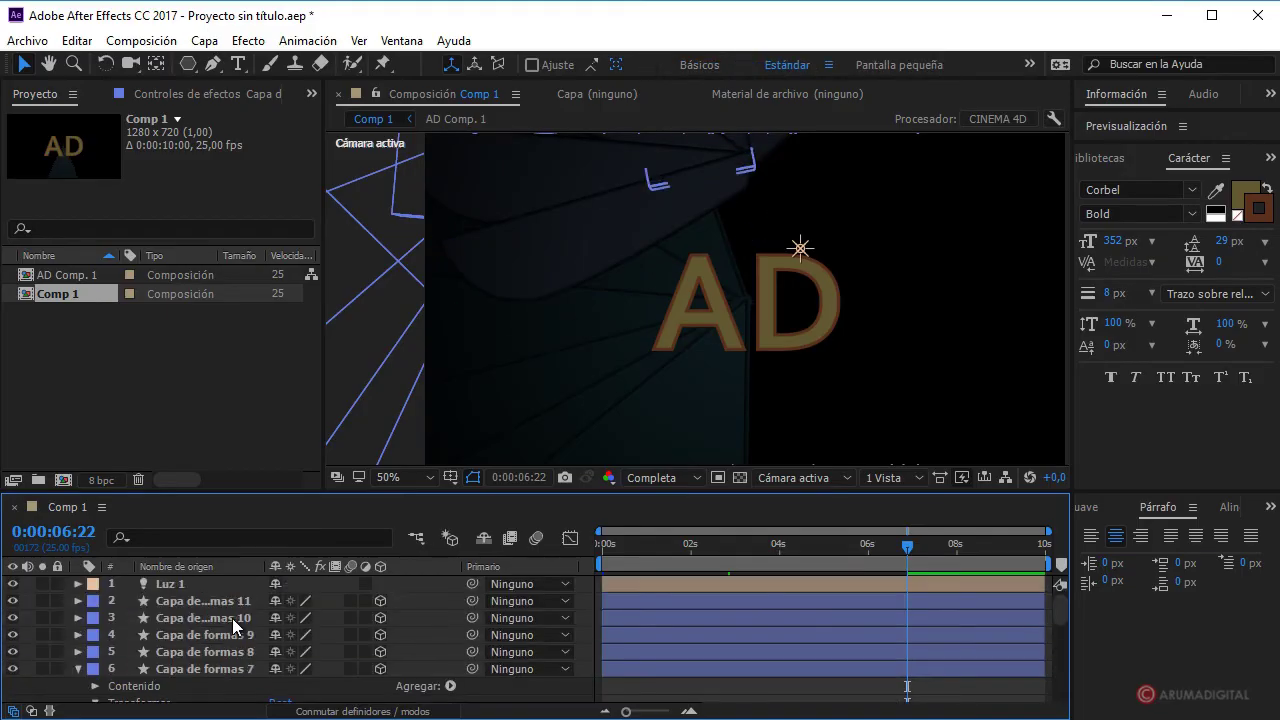
{"action": "left_click", "coordinate": [80, 676]}
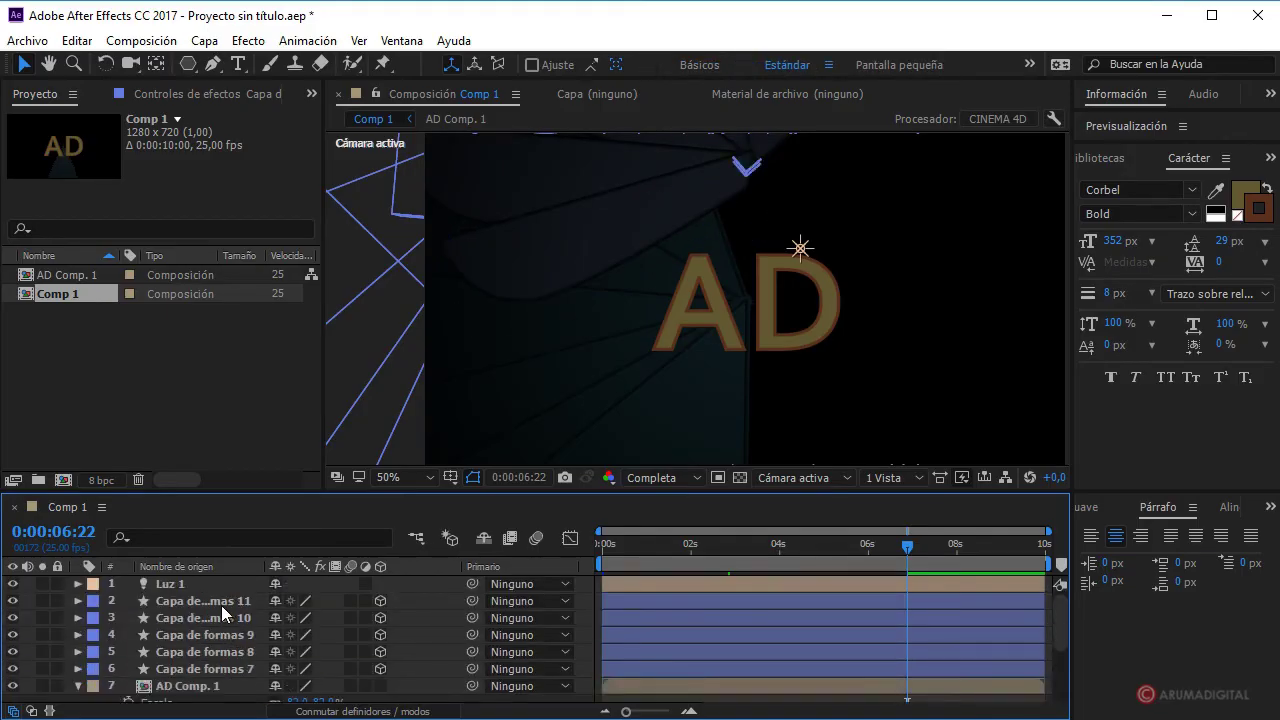
- Pre-compose shape layers 2–6 into Precomp. 1
{"action": "left_click", "coordinate": [221, 605]}
{"action": "left_click", "coordinate": [200, 668], "text": "shift"}
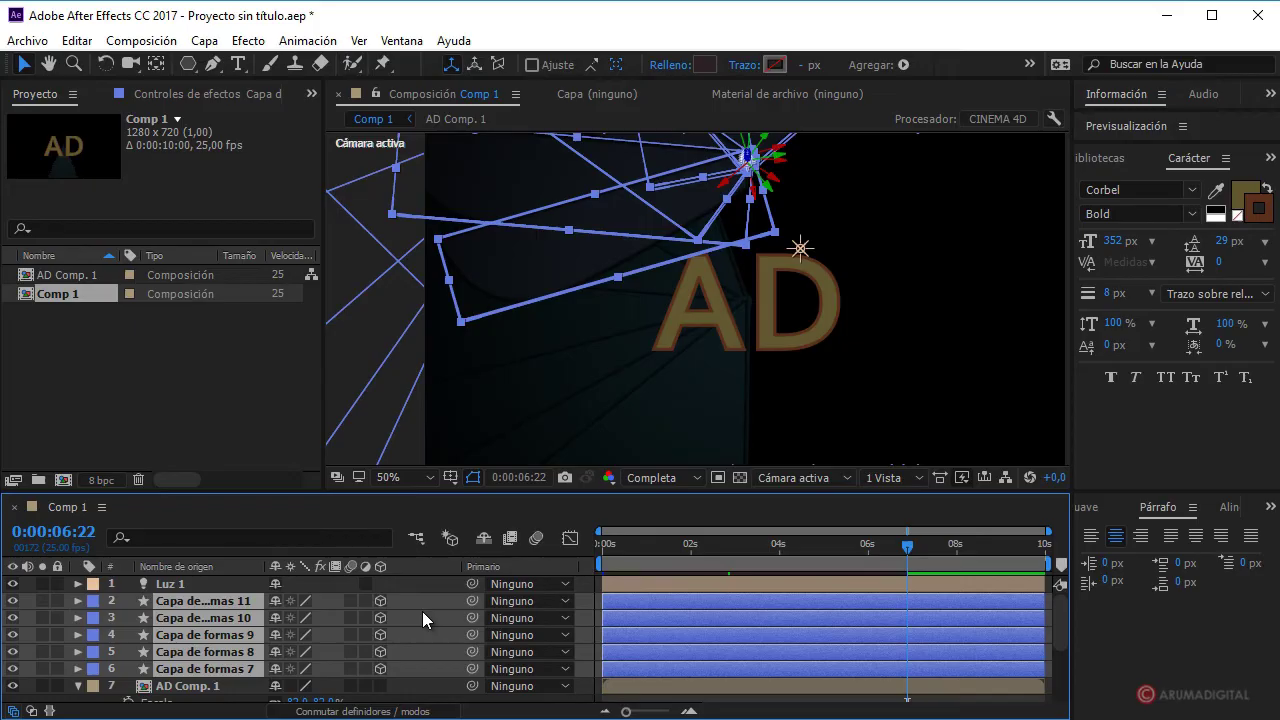
{"action": "left_click", "coordinate": [204, 41]}
{"action": "key", "text": "ctrl+shift+c"}
{"action": "left_click", "coordinate": [752, 492]}
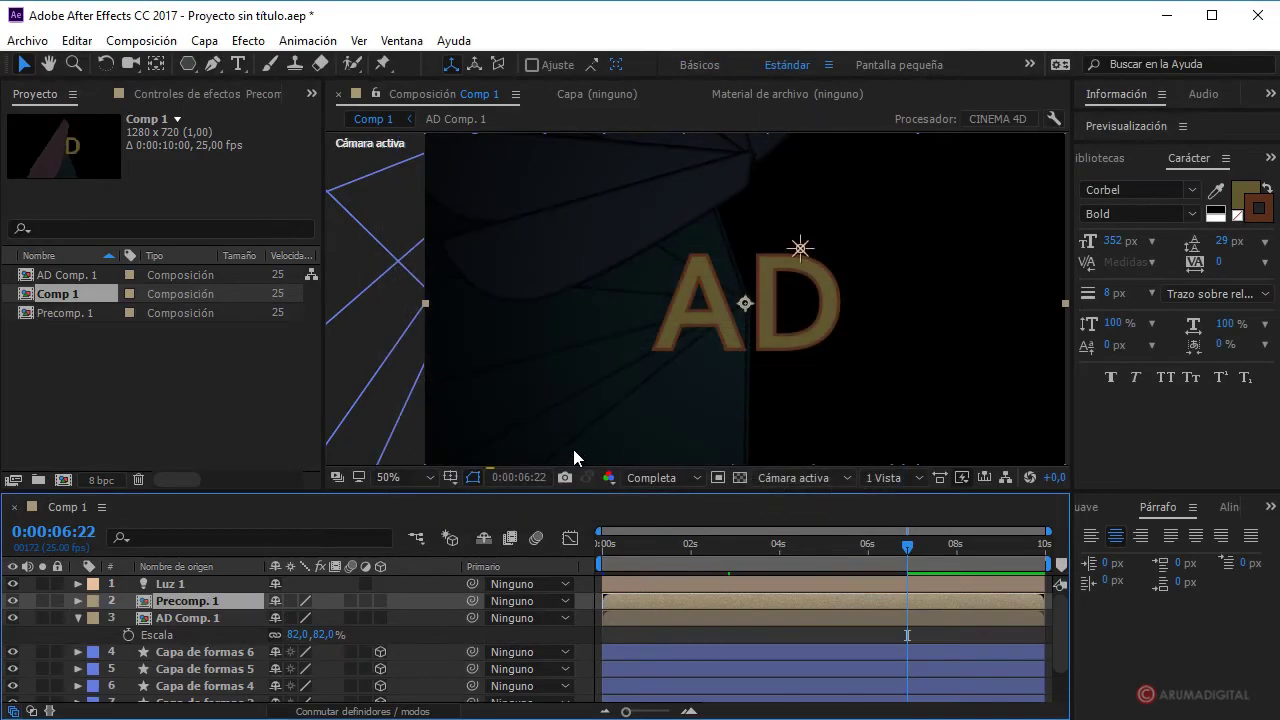
- Pre-compose Capa de formas 6 through 1 into Precomp. 2, then select the Luz 1 light
{"action": "left_click", "coordinate": [199, 654]}
{"action": "scroll", "coordinate": [199, 653], "scroll_direction": "down", "scroll_amount": 2}
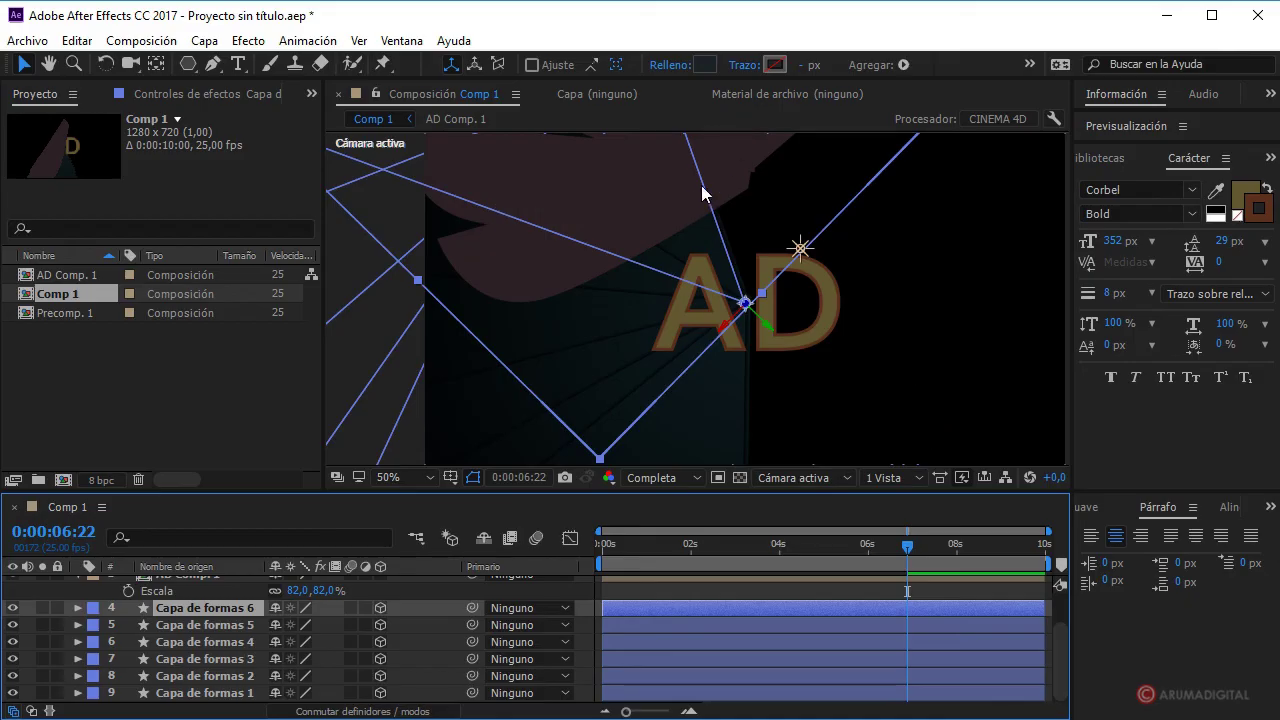
{"action": "left_click", "coordinate": [208, 693], "text": "shift"}
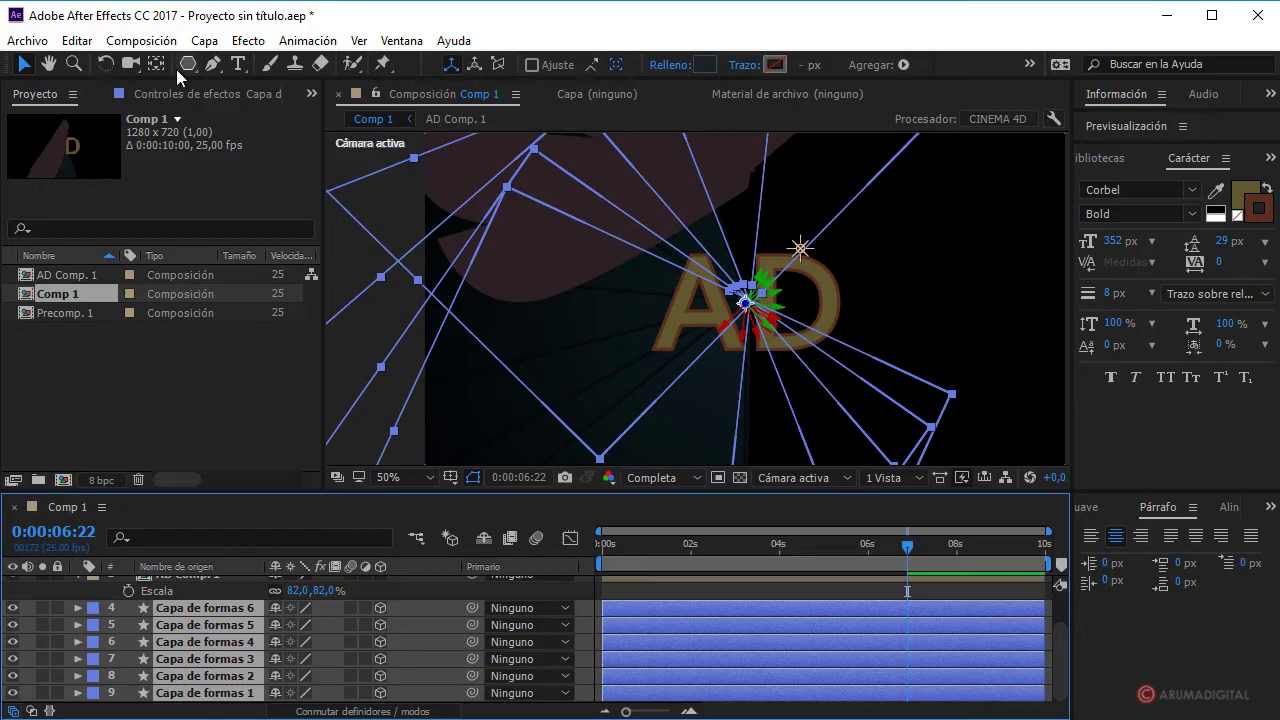
{"action": "left_click", "coordinate": [203, 42]}
{"action": "left_click", "coordinate": [262, 623]}
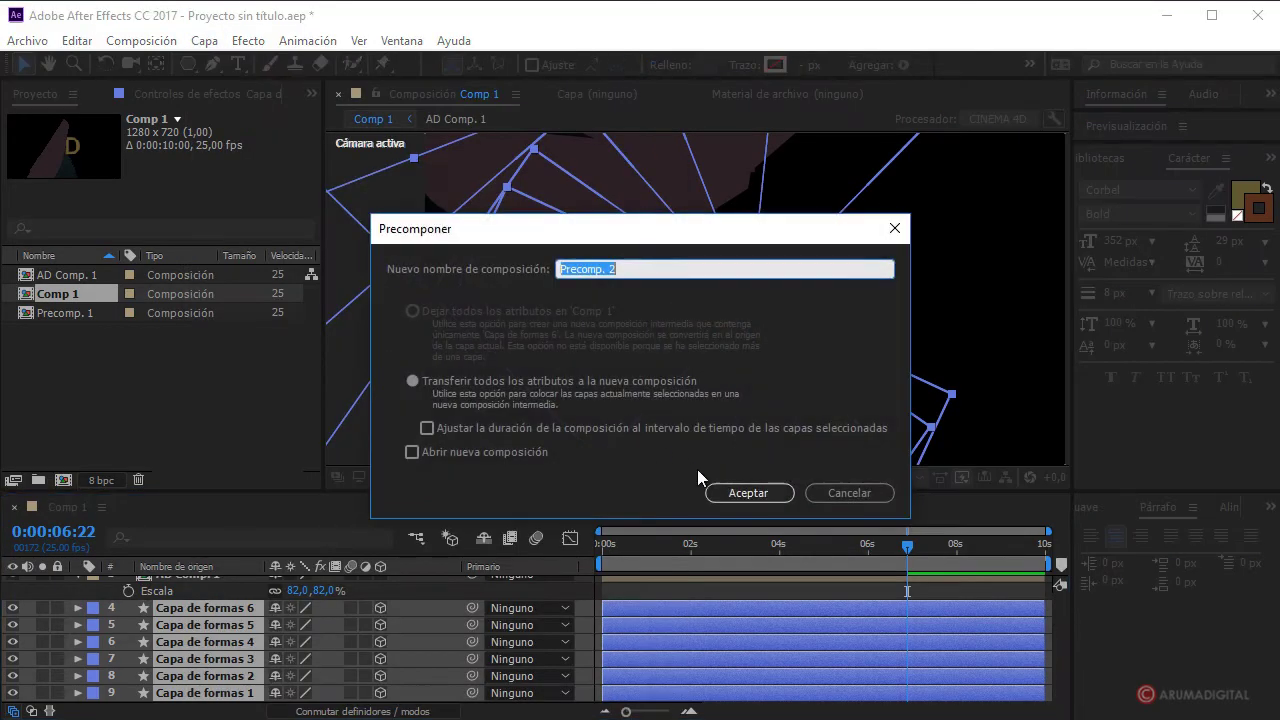
{"action": "left_click", "coordinate": [747, 495]}
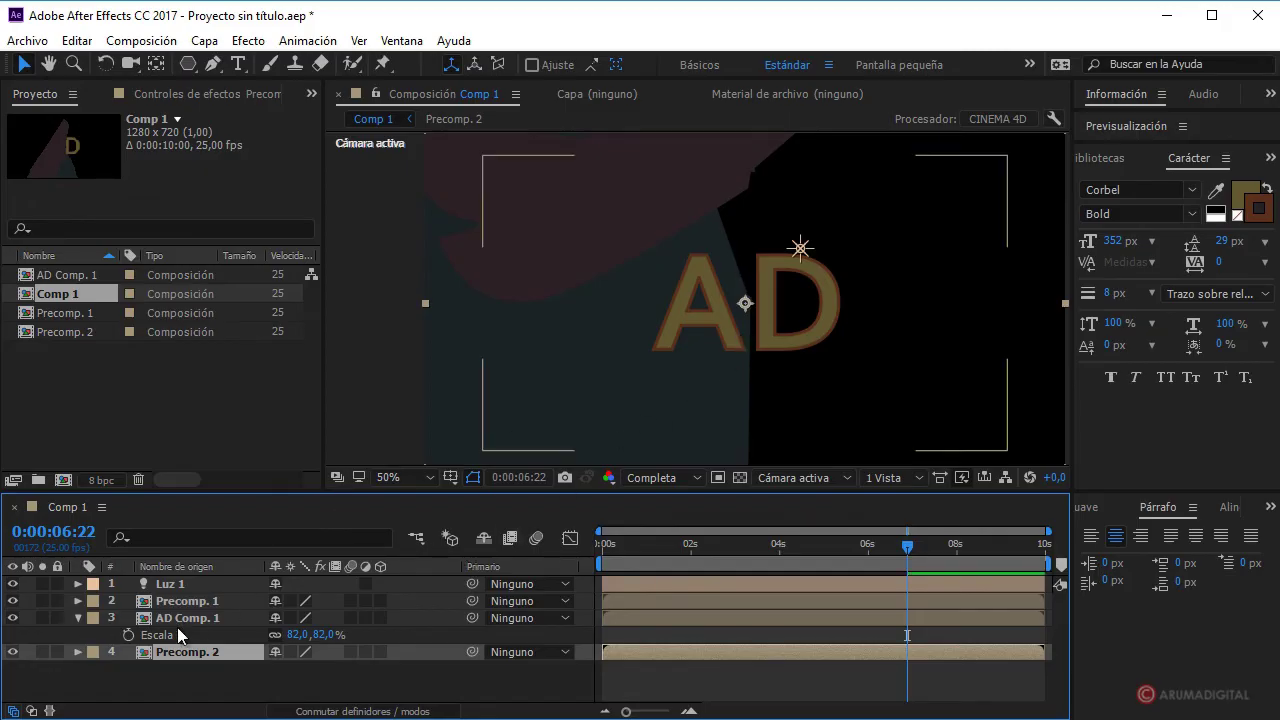
{"action": "left_click", "coordinate": [194, 582]}
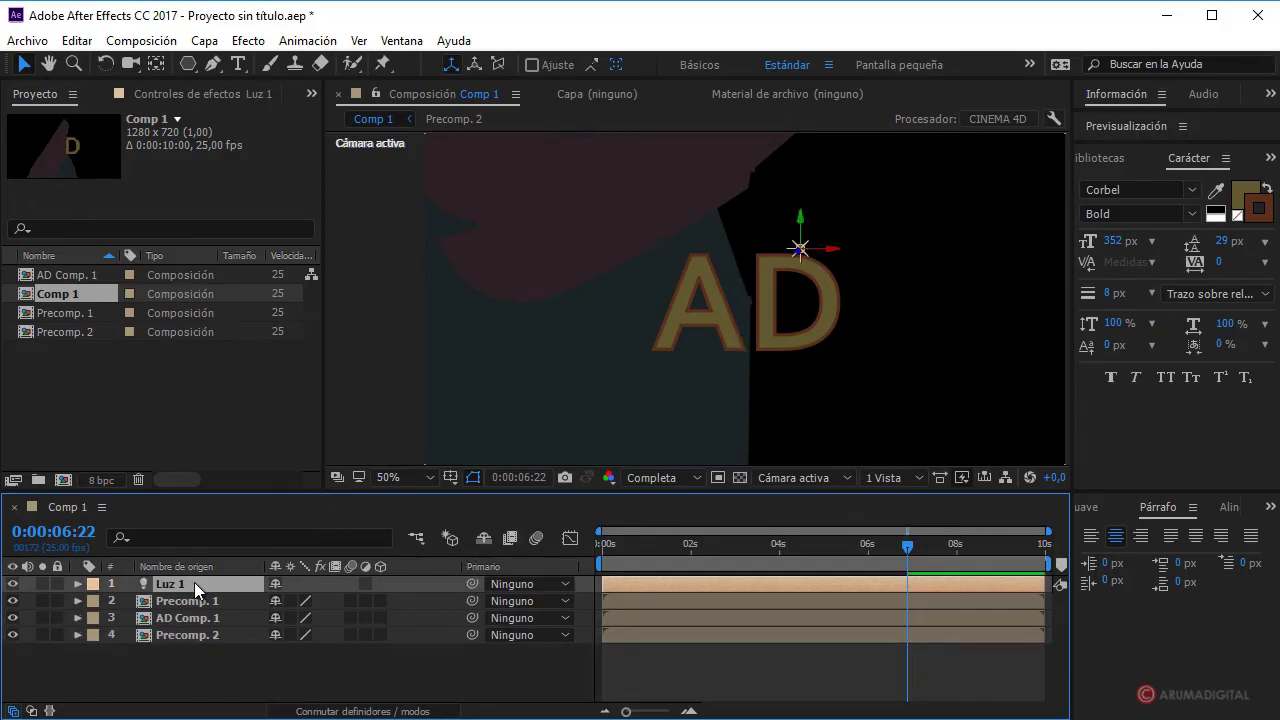
- Delete the Luz 1 light, select Precomp. 1 and open the Effects & Presets search field
{"action": "key", "text": "Delete"}
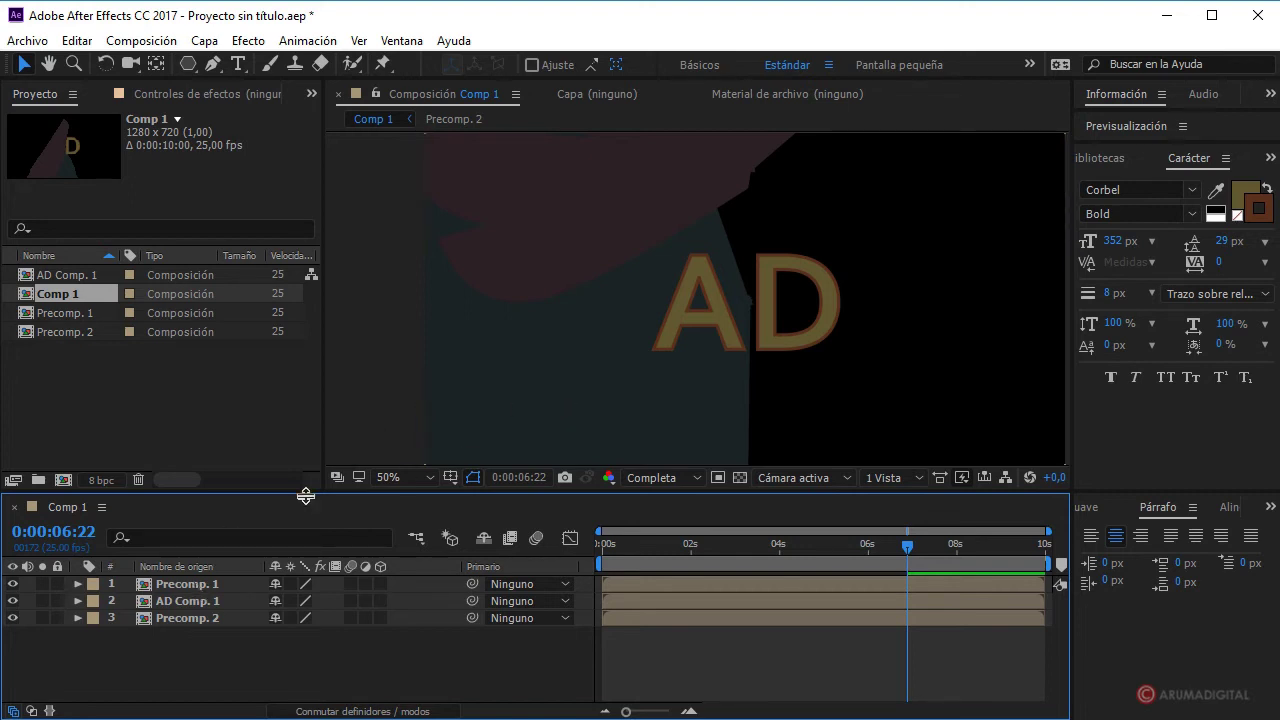
{"action": "left_click", "coordinate": [167, 589]}
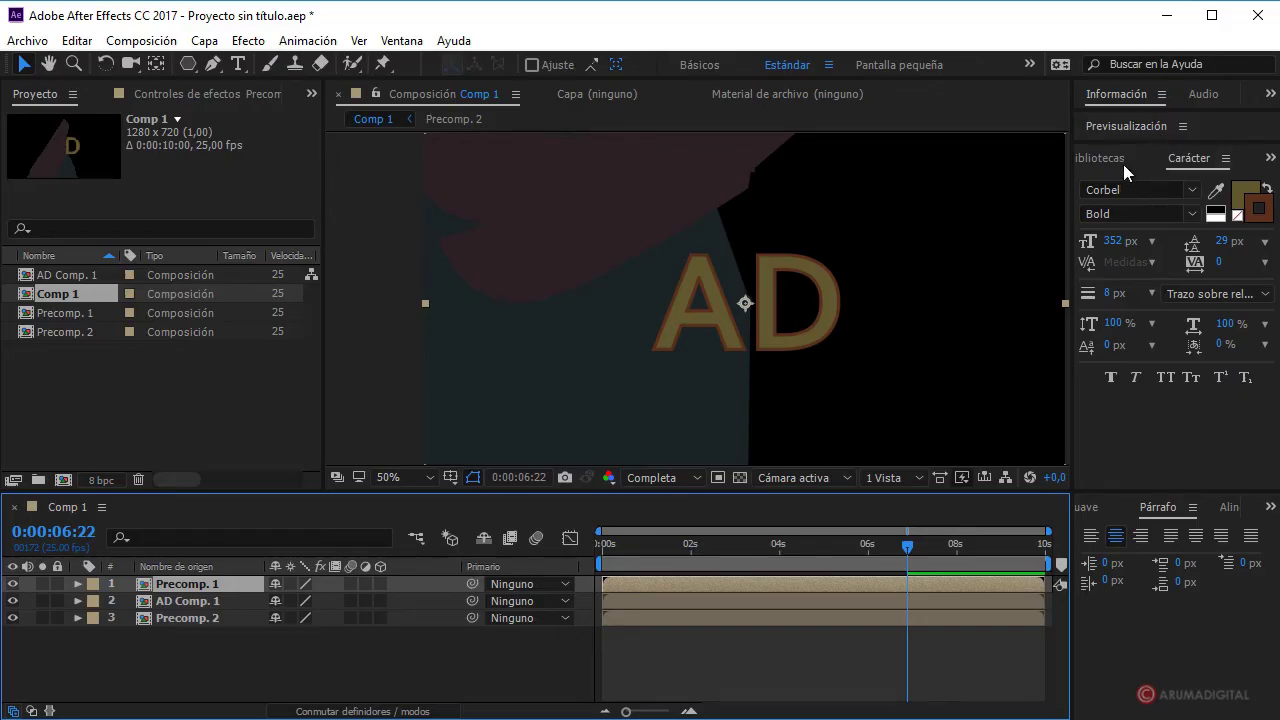
{"action": "left_click", "coordinate": [1270, 157]}
{"action": "left_click", "coordinate": [1138, 188]}
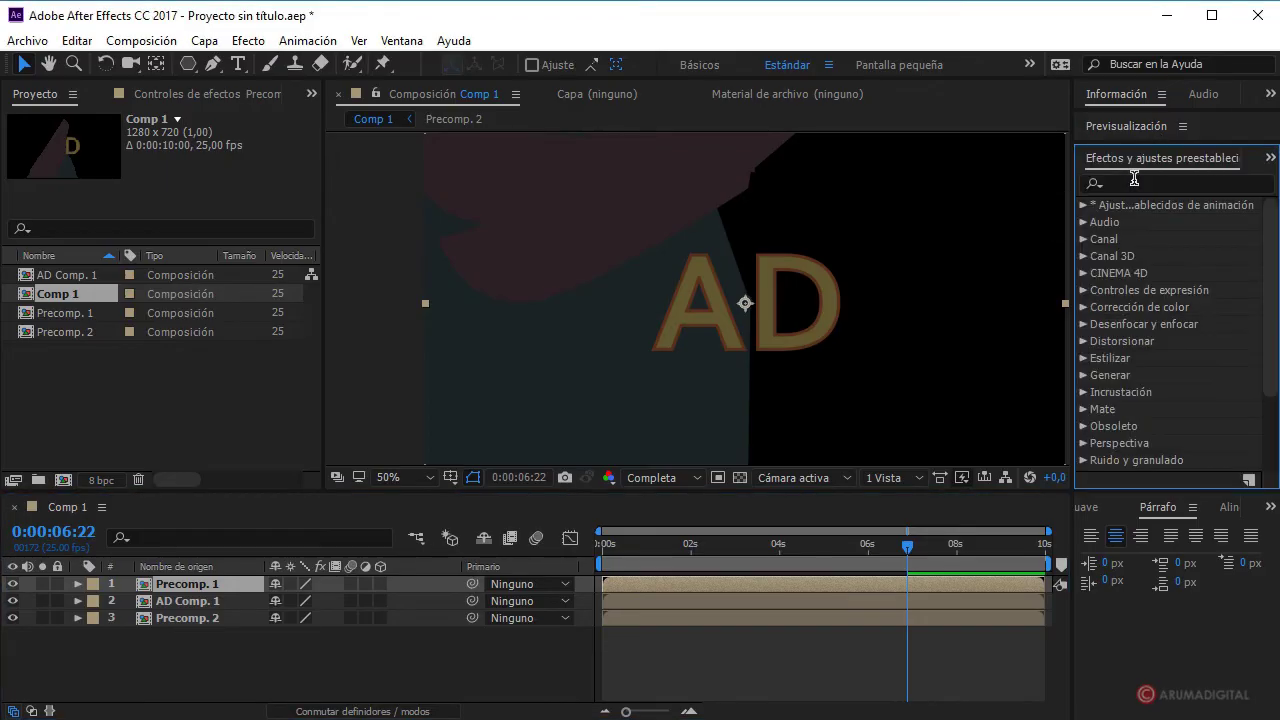
{"action": "left_click", "coordinate": [1134, 184]}
- Apply Espejo to Precomp. 1 with its reflection centre at 640, 354
{"action": "type", "text": "es"}
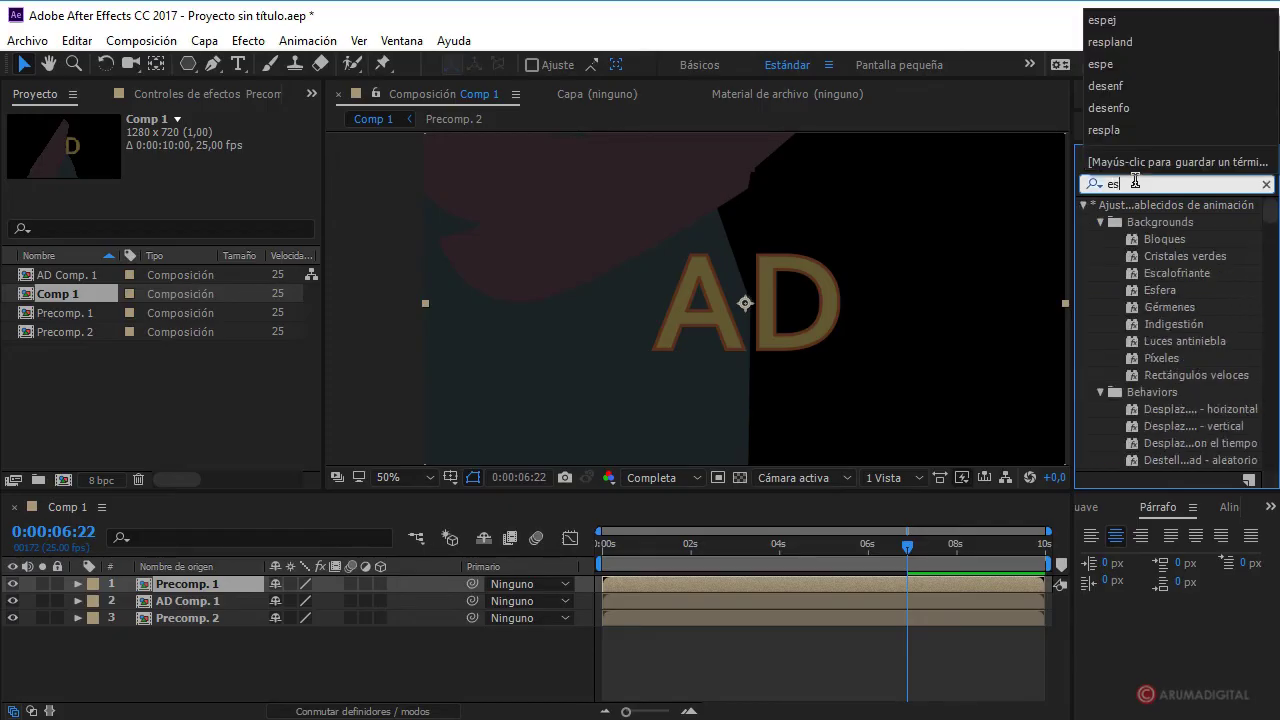
{"action": "type", "text": "pejo"}
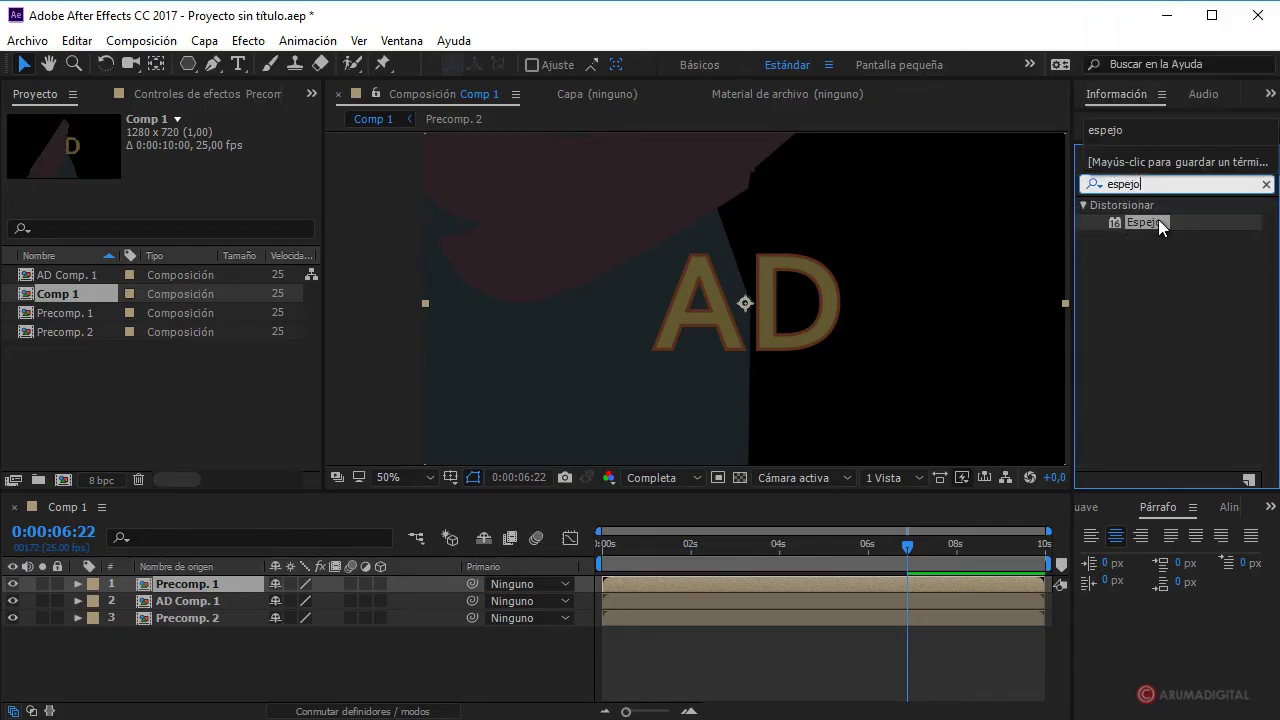
{"action": "left_click_drag", "start_coordinate": [1143, 222], "coordinate": [205, 578]}
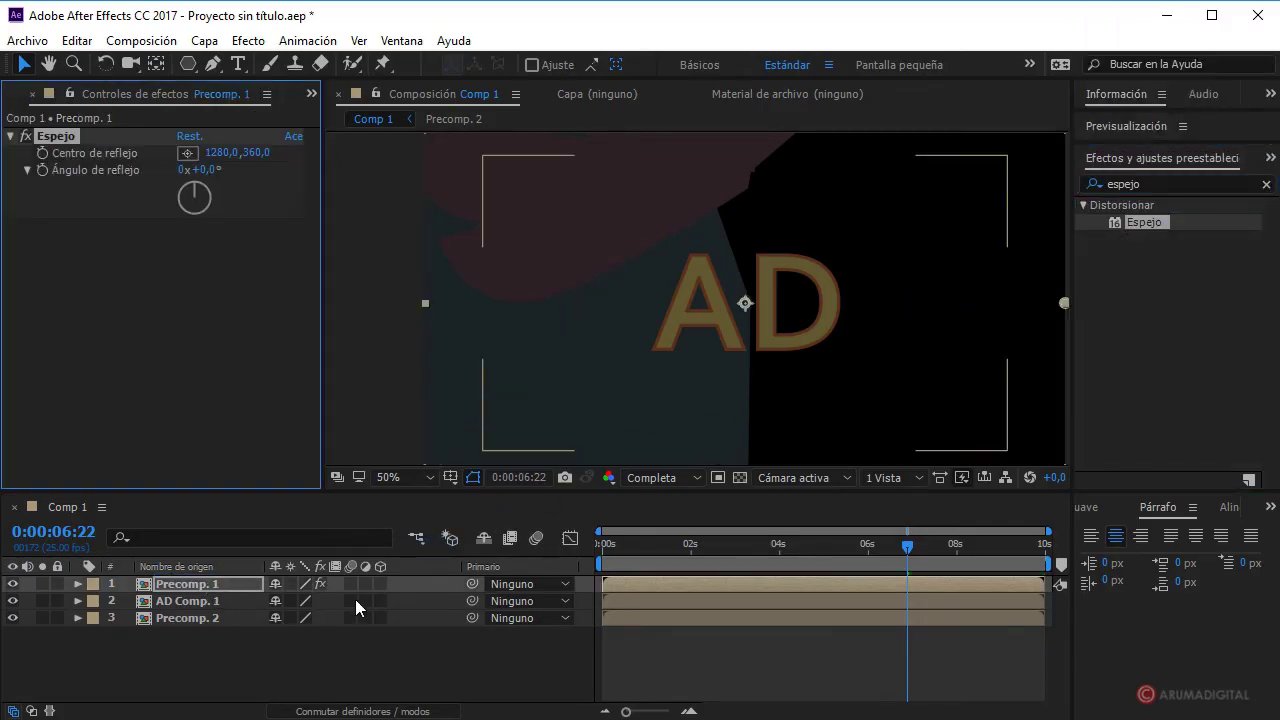
{"action": "left_click", "coordinate": [187, 153]}
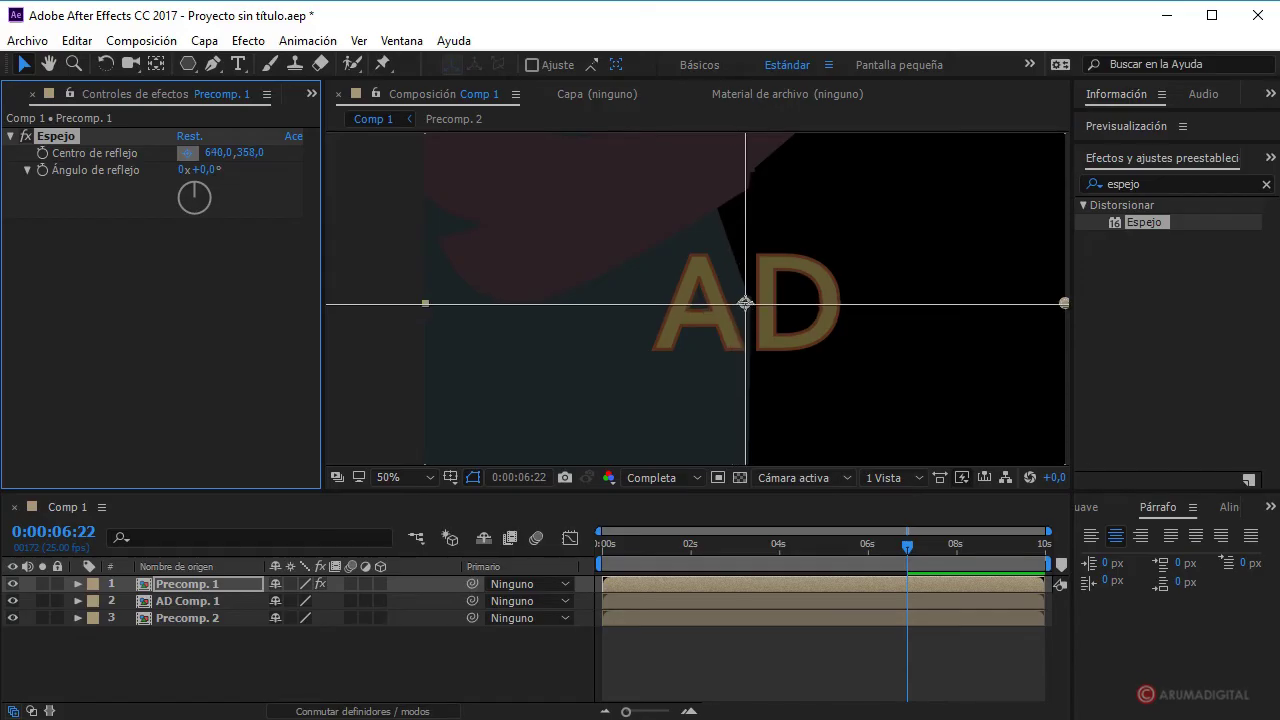
{"action": "left_click", "coordinate": [745, 300]}
{"action": "key", "text": "comma"}
{"action": "key", "text": "comma"}
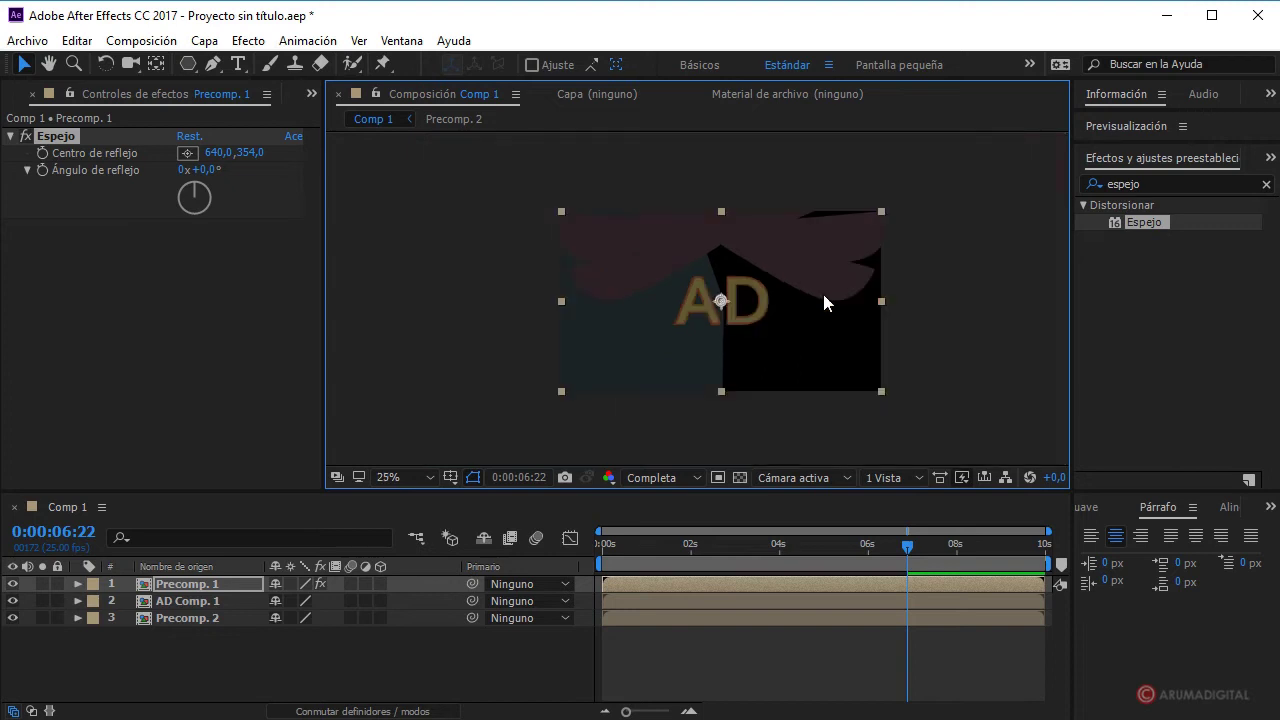
{"action": "key", "text": "period"}
{"action": "key", "text": "period"}
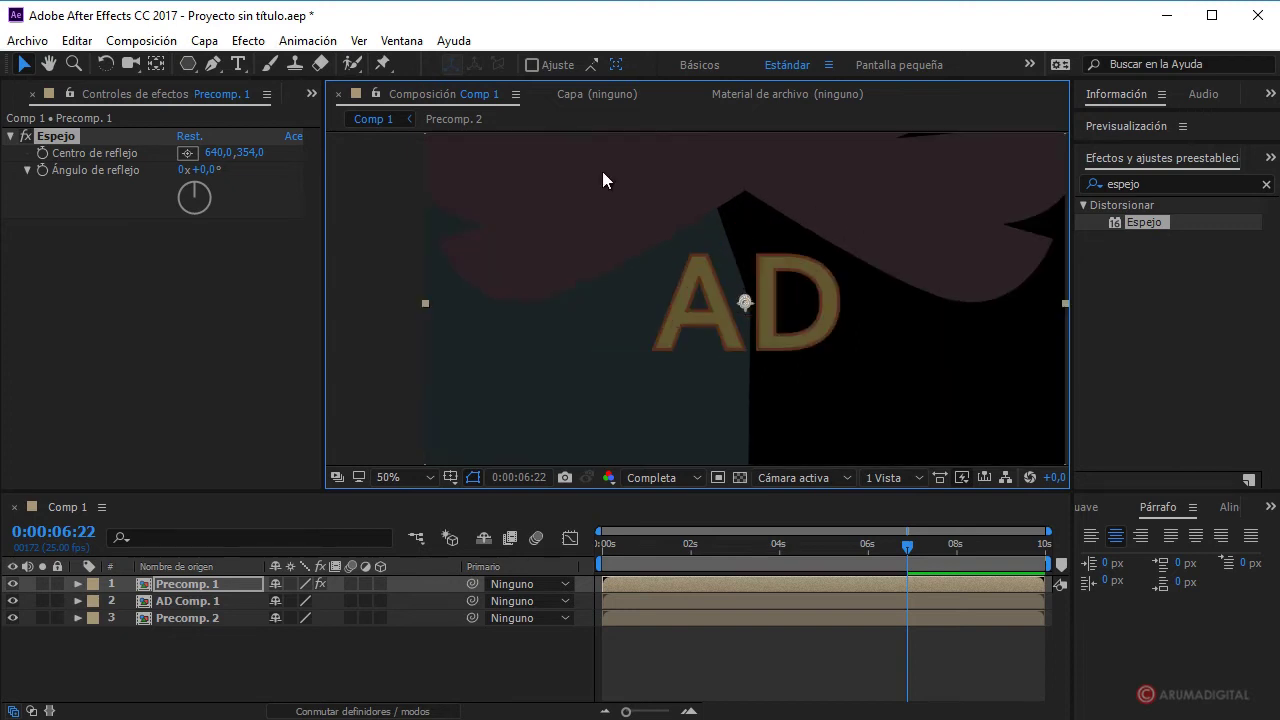
- Apply Espejo to Precomp. 2 with its reflection centre at 640, 358, checking both mirrors
{"action": "left_click", "coordinate": [188, 616]}
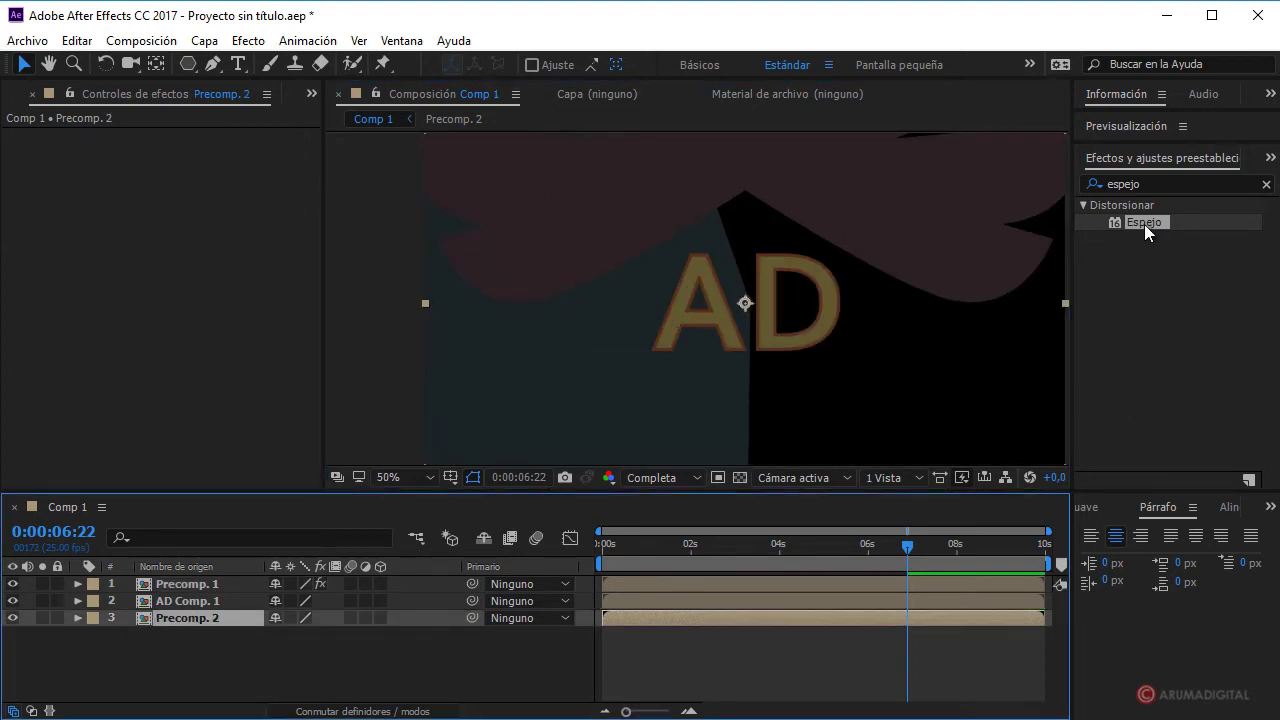
{"action": "left_click_drag", "start_coordinate": [1144, 224], "coordinate": [205, 617]}
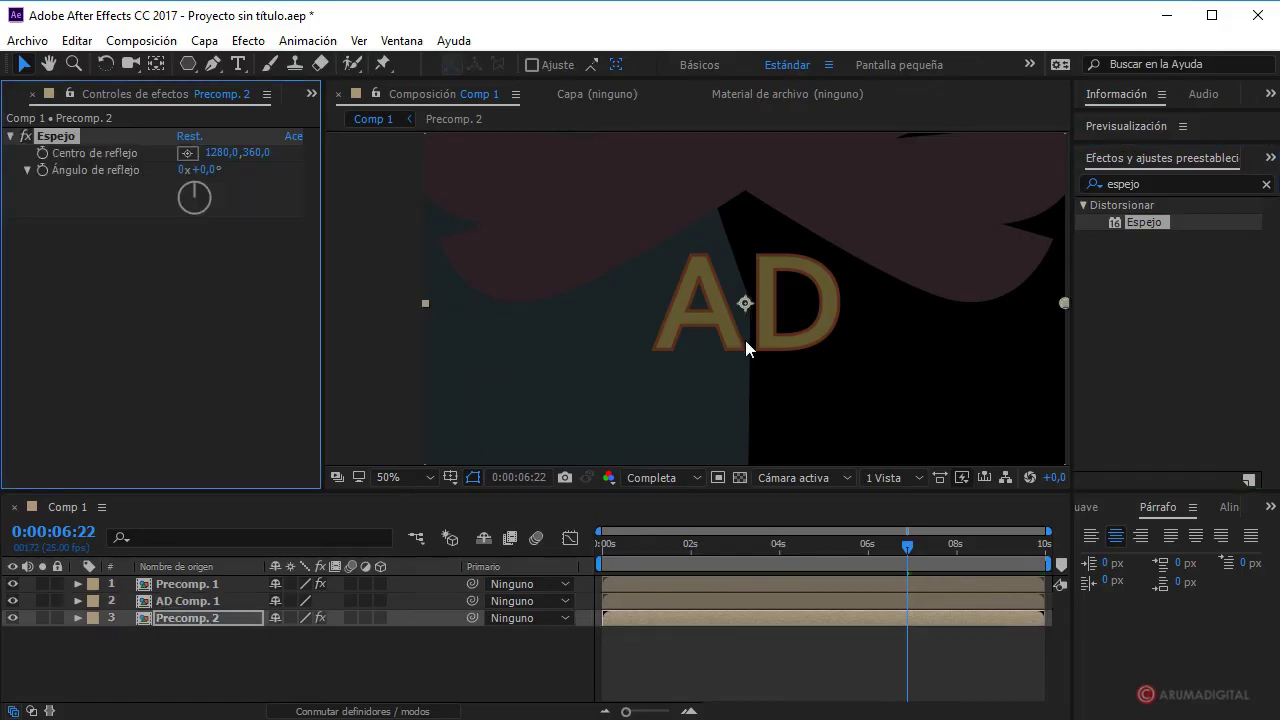
{"action": "left_click", "coordinate": [186, 152]}
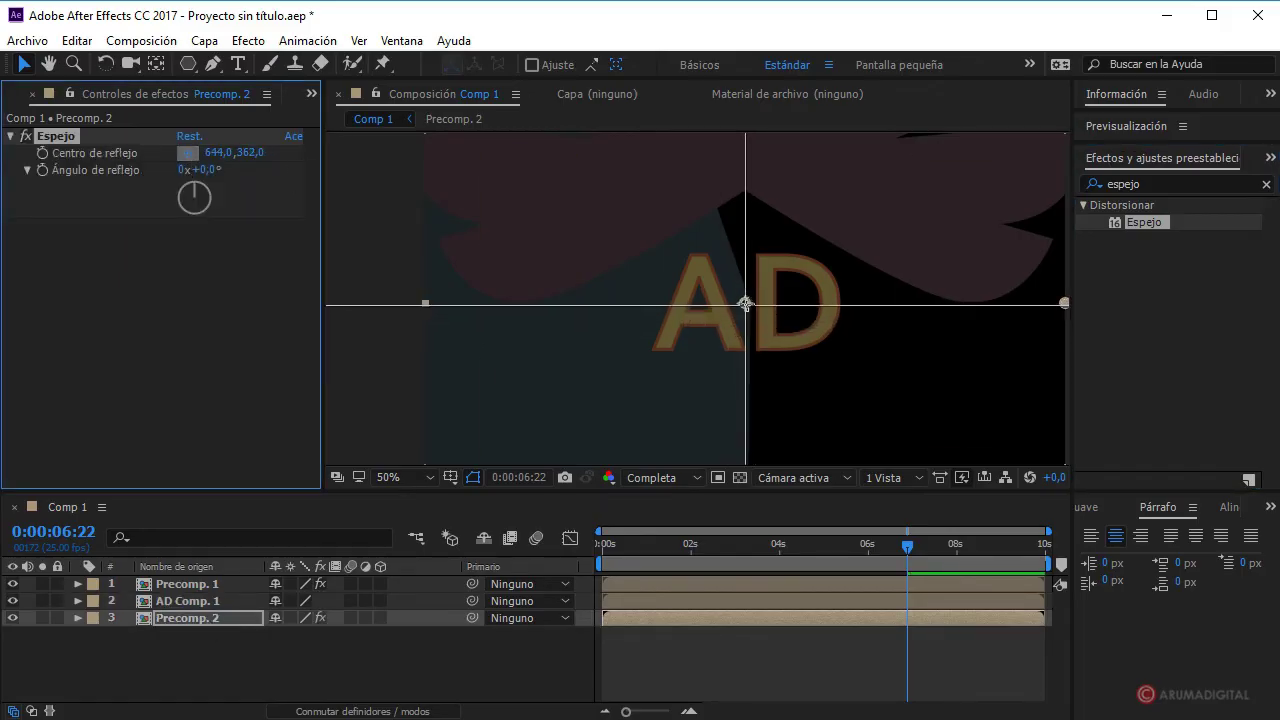
{"action": "left_click", "coordinate": [745, 302]}
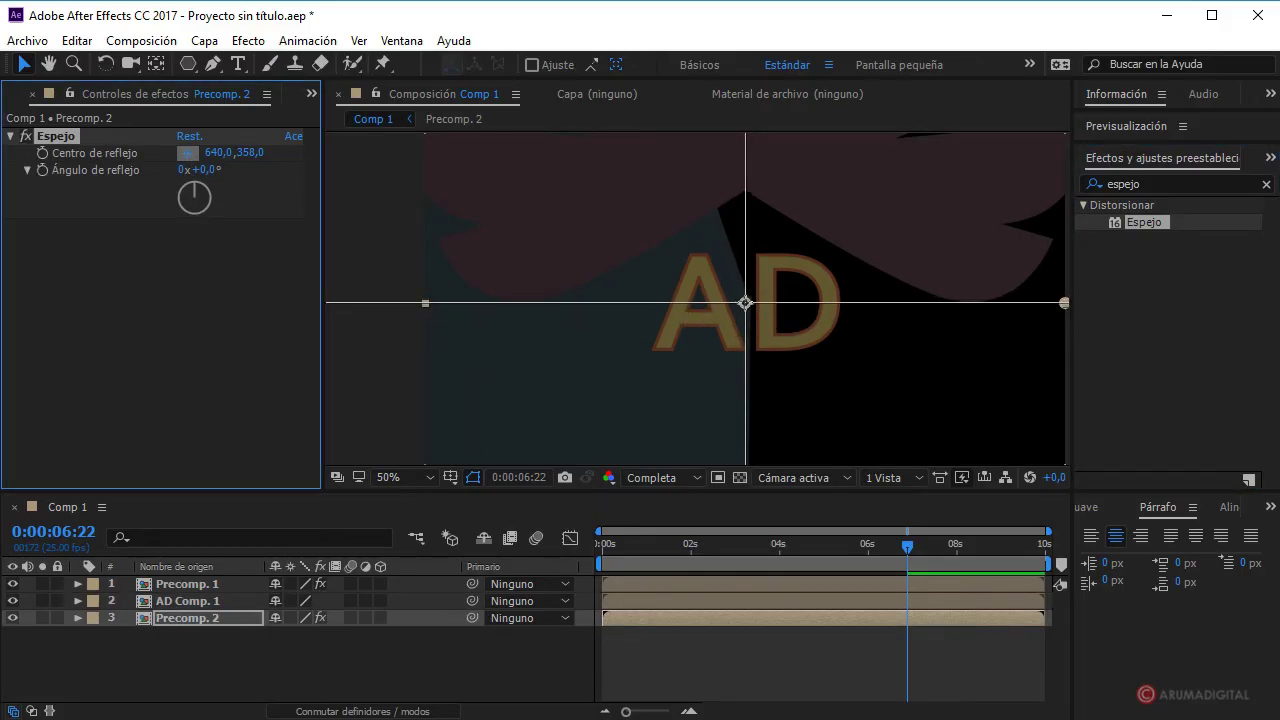
{"action": "left_click", "coordinate": [745, 302]}
{"action": "key", "text": "comma"}
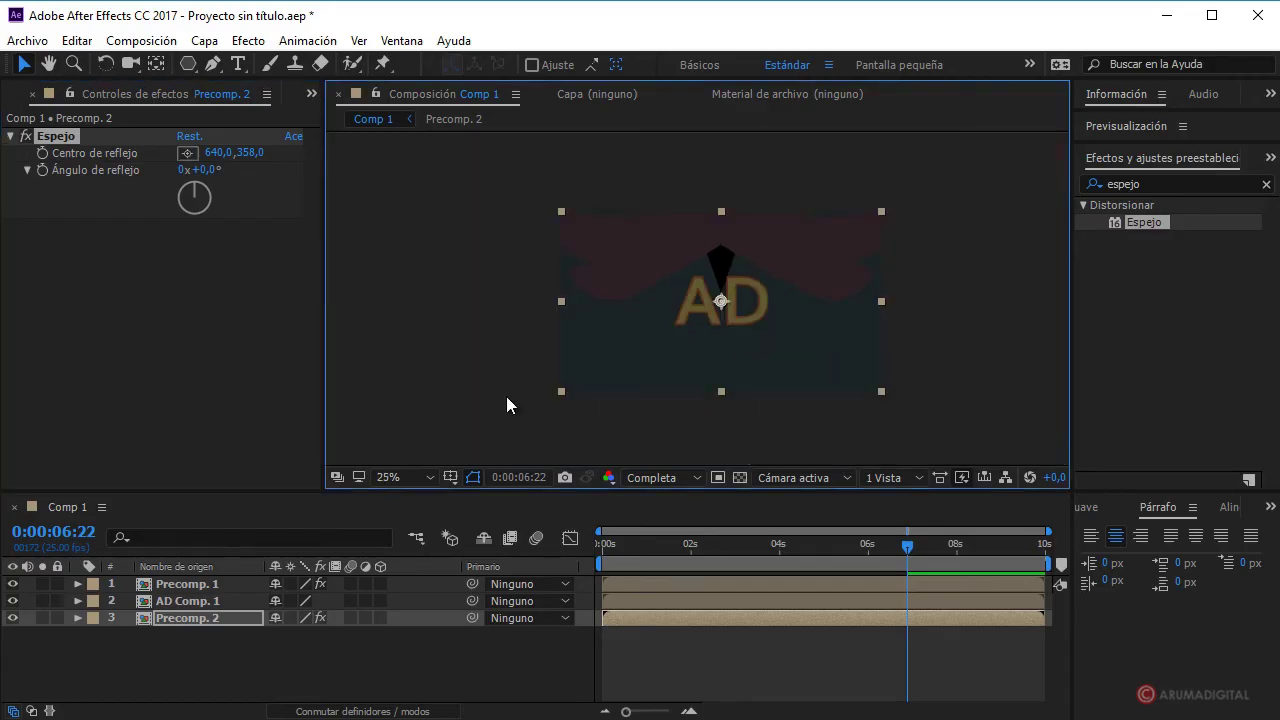
{"action": "key", "text": "period"}
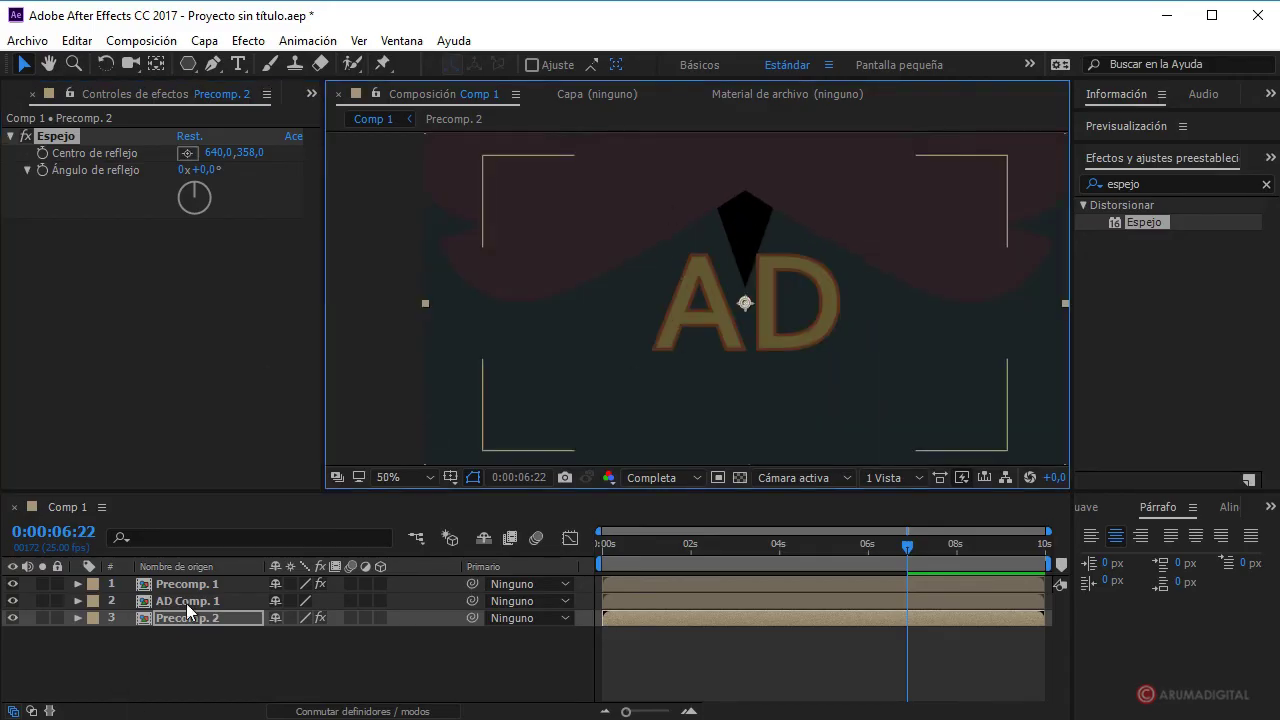
{"action": "left_click", "coordinate": [186, 601]}
{"action": "left_click", "coordinate": [198, 585]}
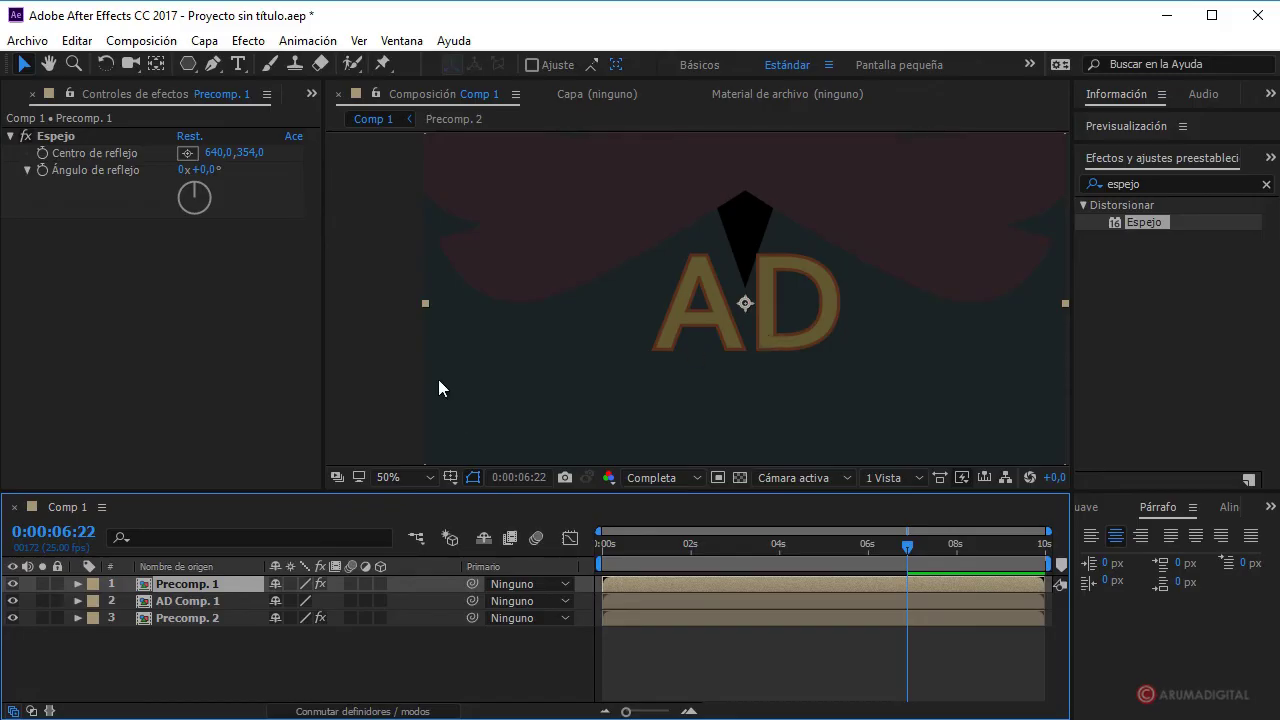
- Open AD Comp. 1 from the Project panel and make its AD text layer 3D
{"action": "left_click", "coordinate": [312, 94]}
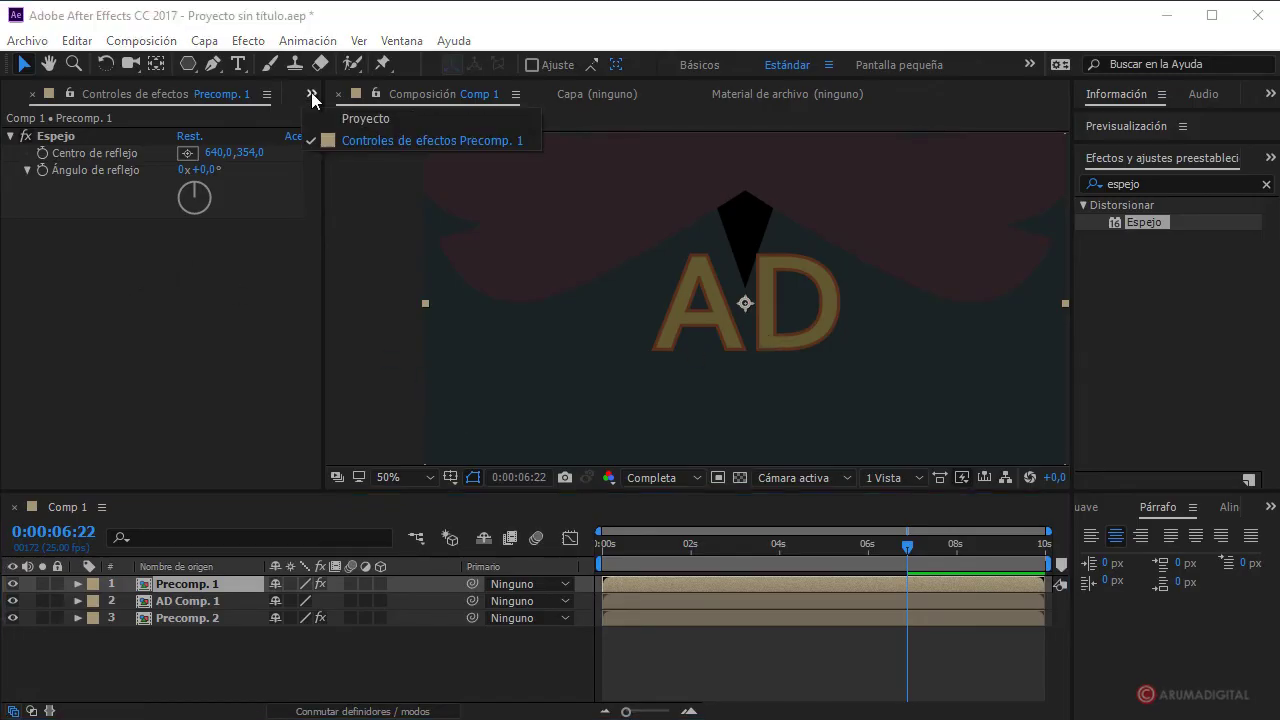
{"action": "left_click", "coordinate": [366, 123]}
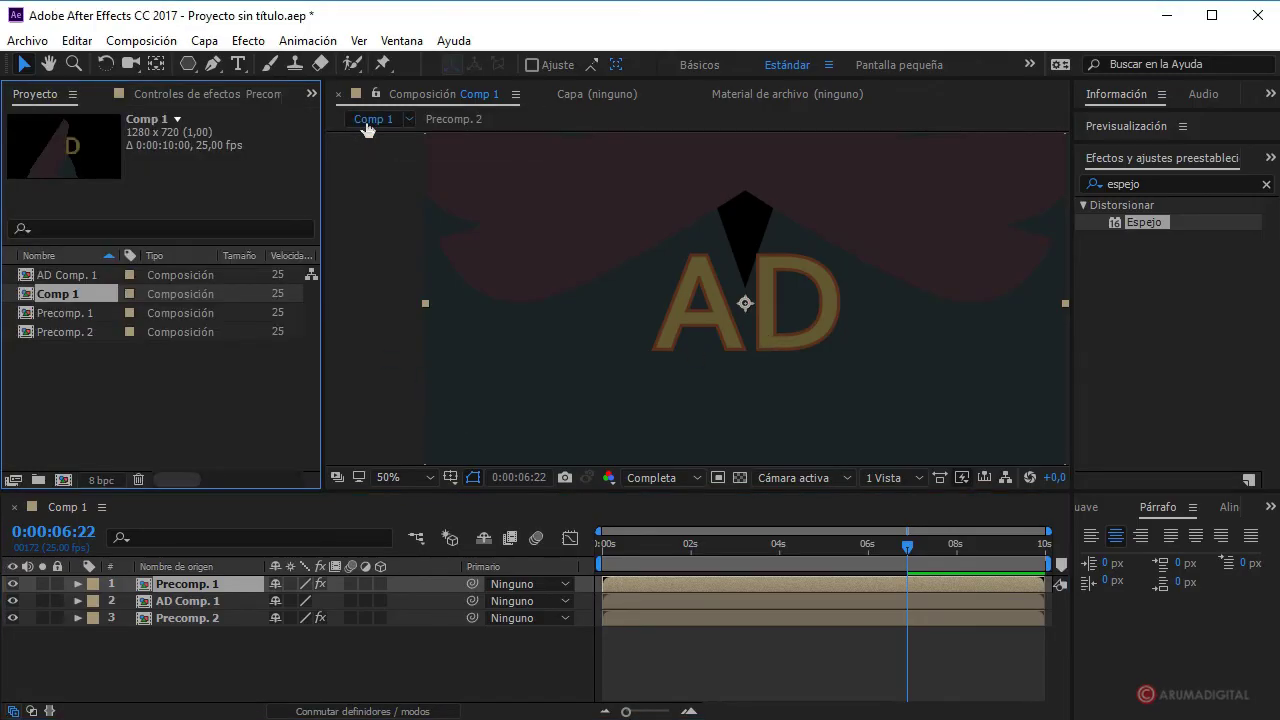
{"action": "left_click", "coordinate": [64, 314]}
{"action": "left_click", "coordinate": [66, 278]}
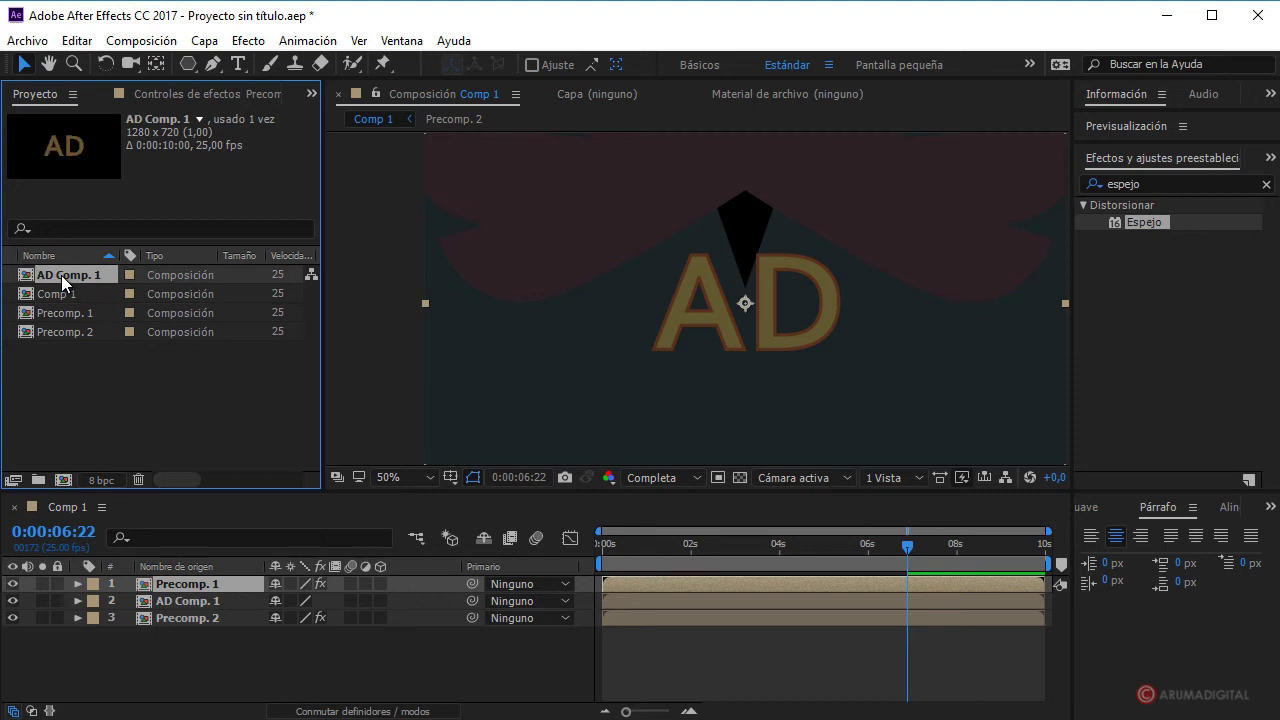
{"action": "double_click", "coordinate": [61, 275]}
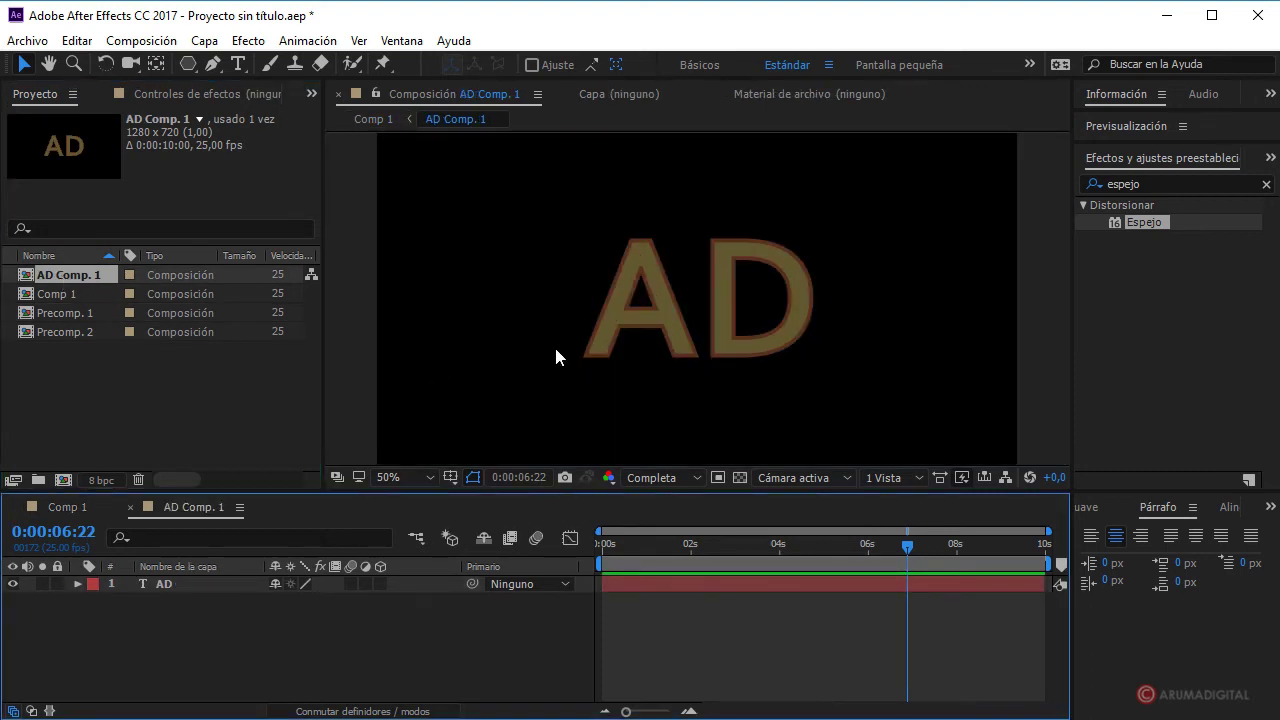
{"action": "left_click", "coordinate": [380, 584]}
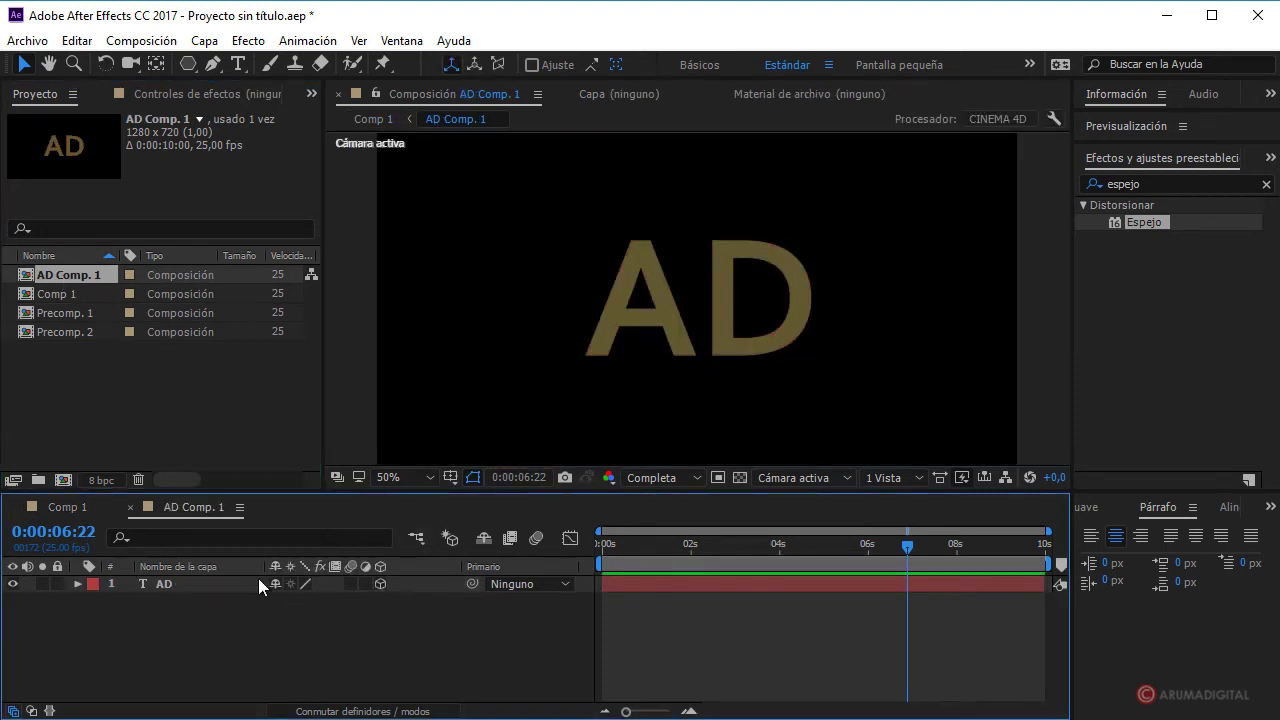
{"action": "left_click", "coordinate": [75, 582]}
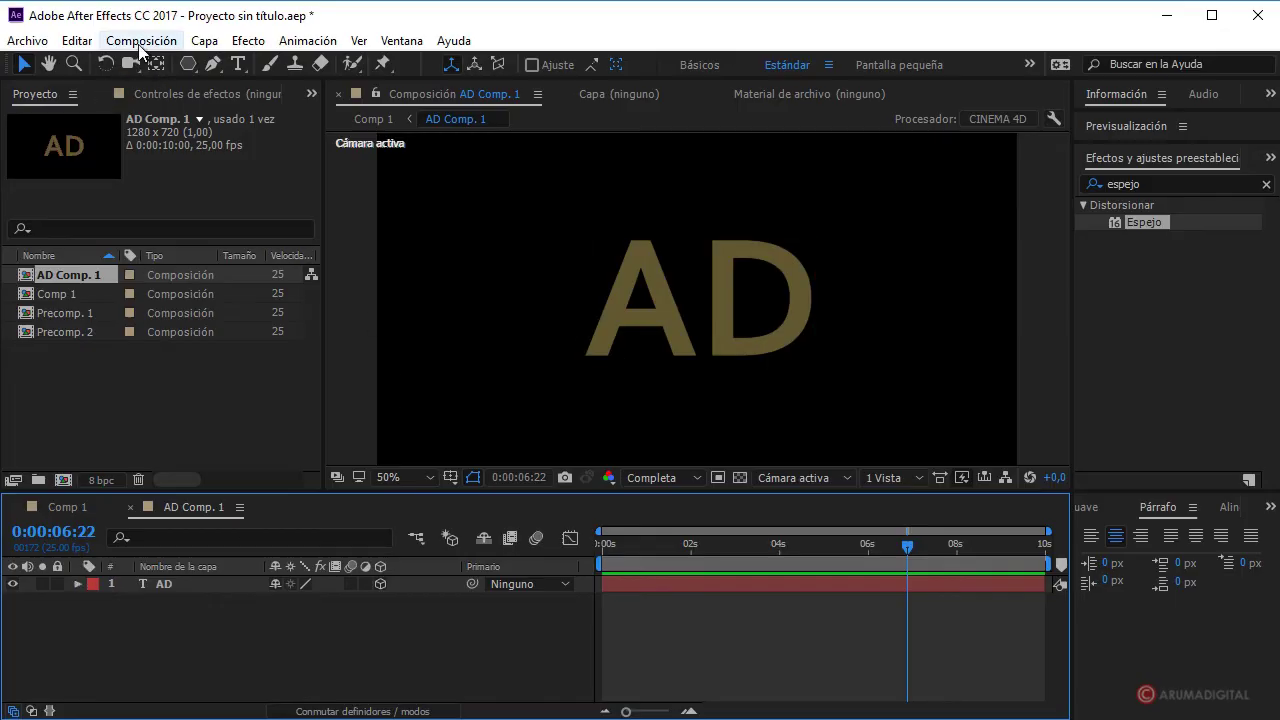
- Add a default point light and move it over the AD text
{"action": "left_click", "coordinate": [203, 41]}
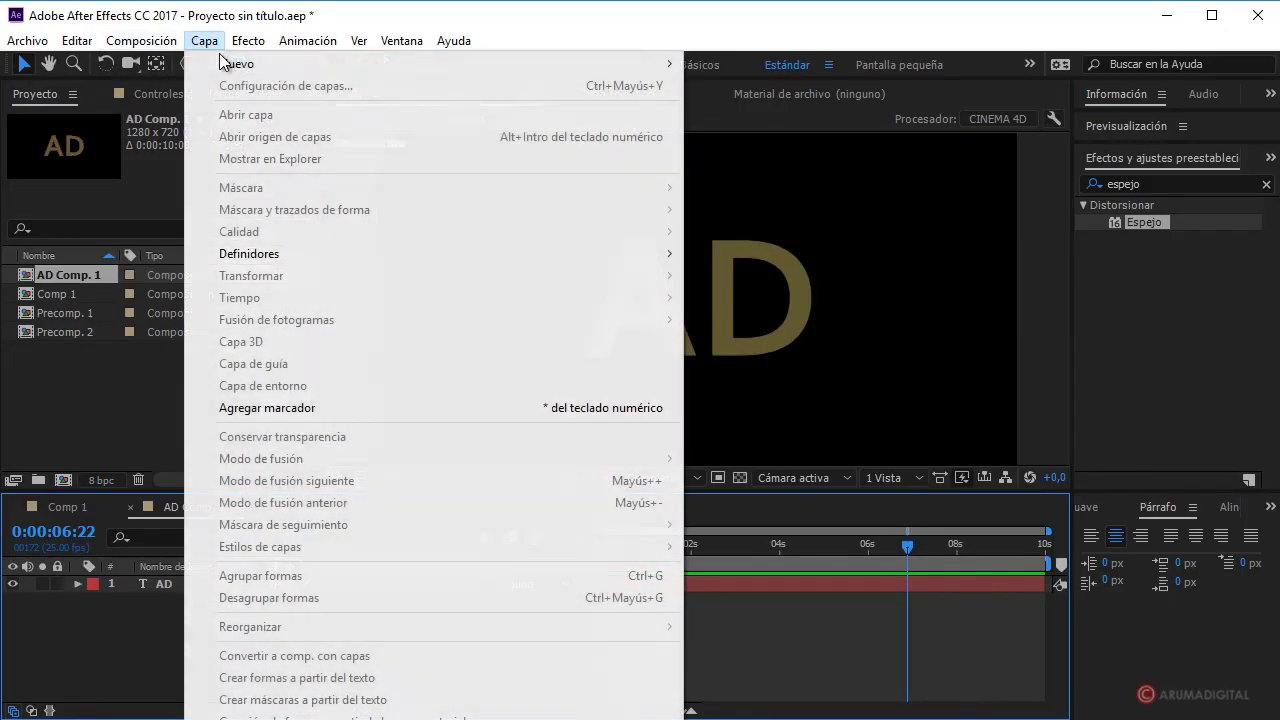
{"action": "mouse_move", "coordinate": [652, 73]}
{"action": "left_click", "coordinate": [737, 104]}
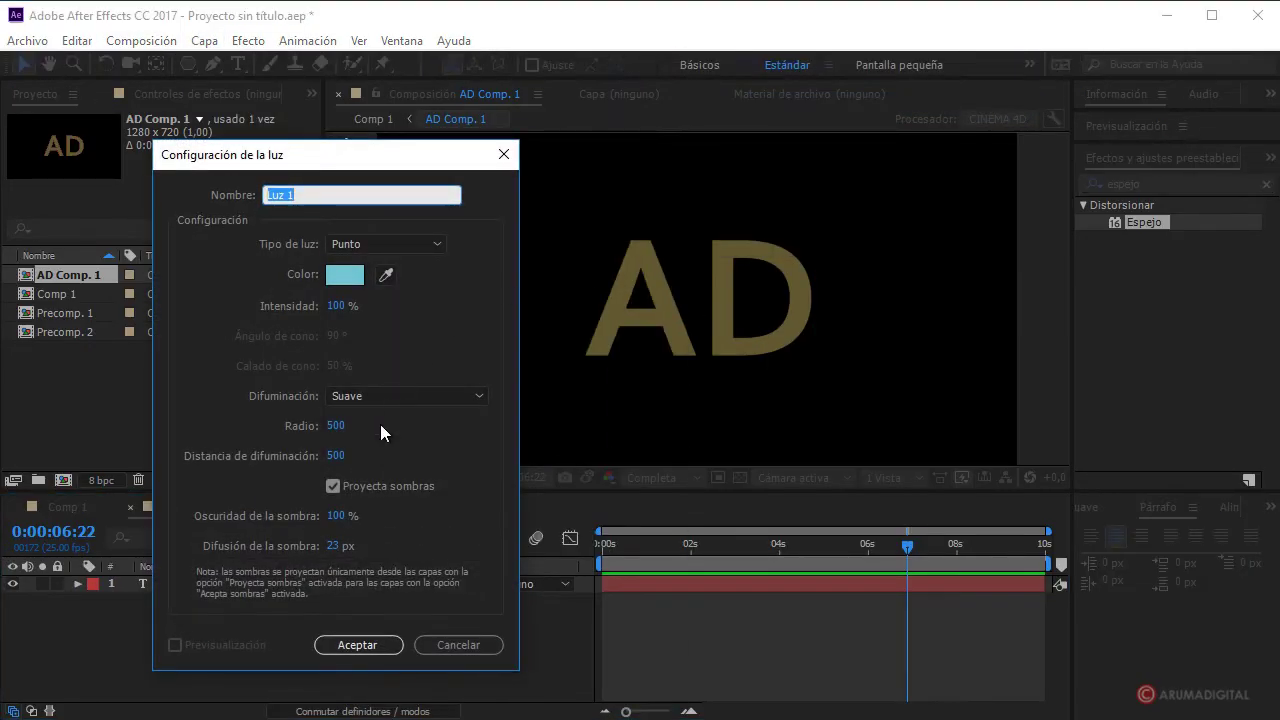
{"action": "left_click", "coordinate": [358, 645]}
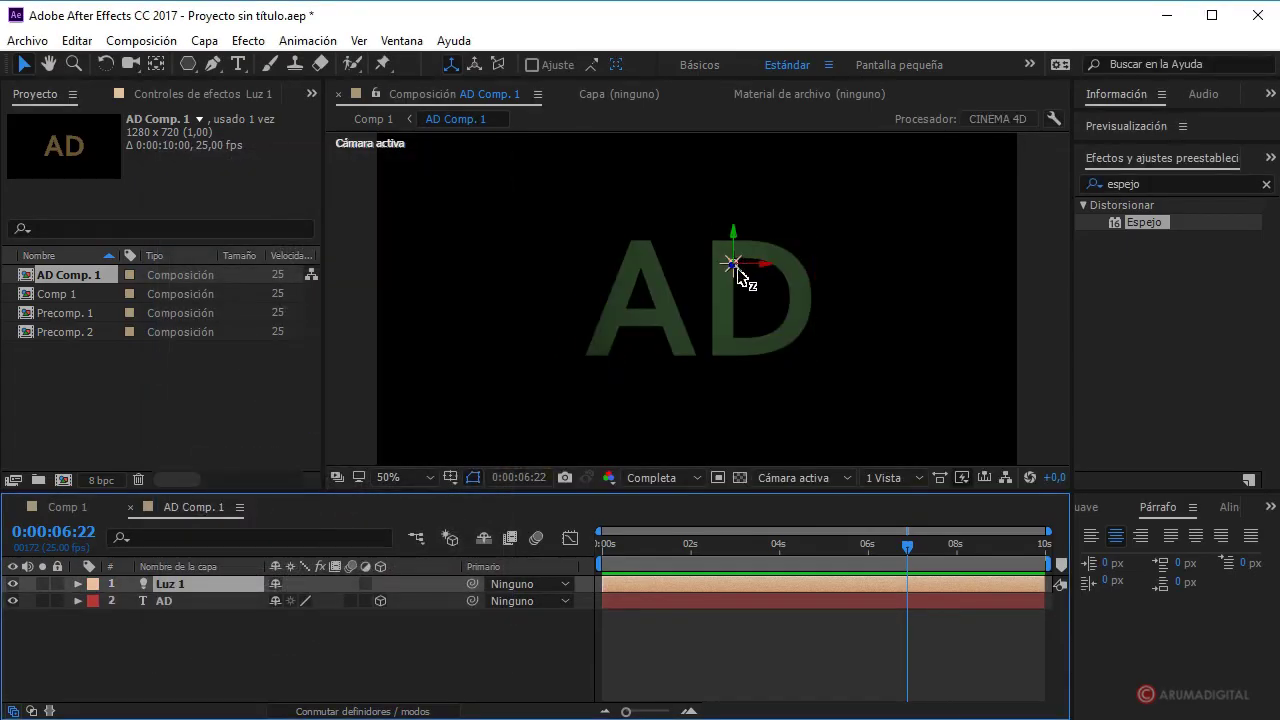
{"action": "mouse_move", "coordinate": [734, 265]}
{"action": "left_mouse_down"}
{"action": "mouse_move", "coordinate": [720, 105]}
{"action": "mouse_move", "coordinate": [748, 250]}
{"action": "left_mouse_up"}
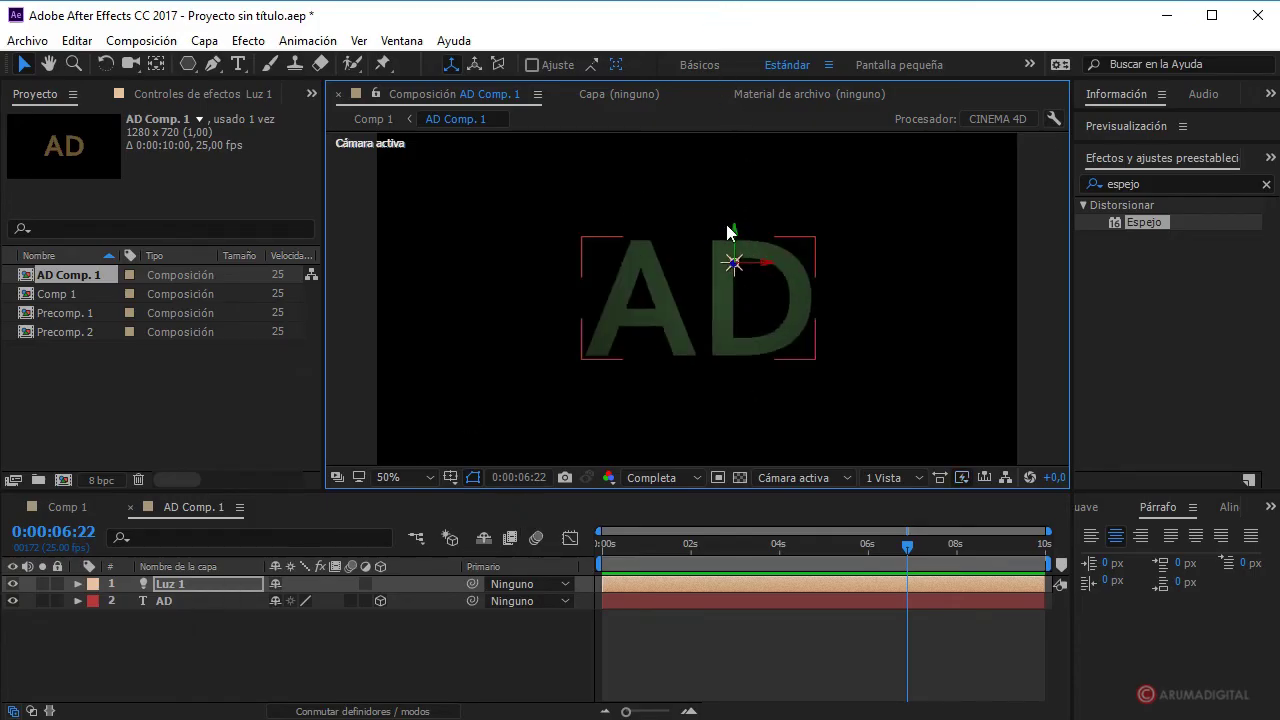
- Set the light's colour to near-white F8F9F9
{"action": "left_click", "coordinate": [78, 584]}
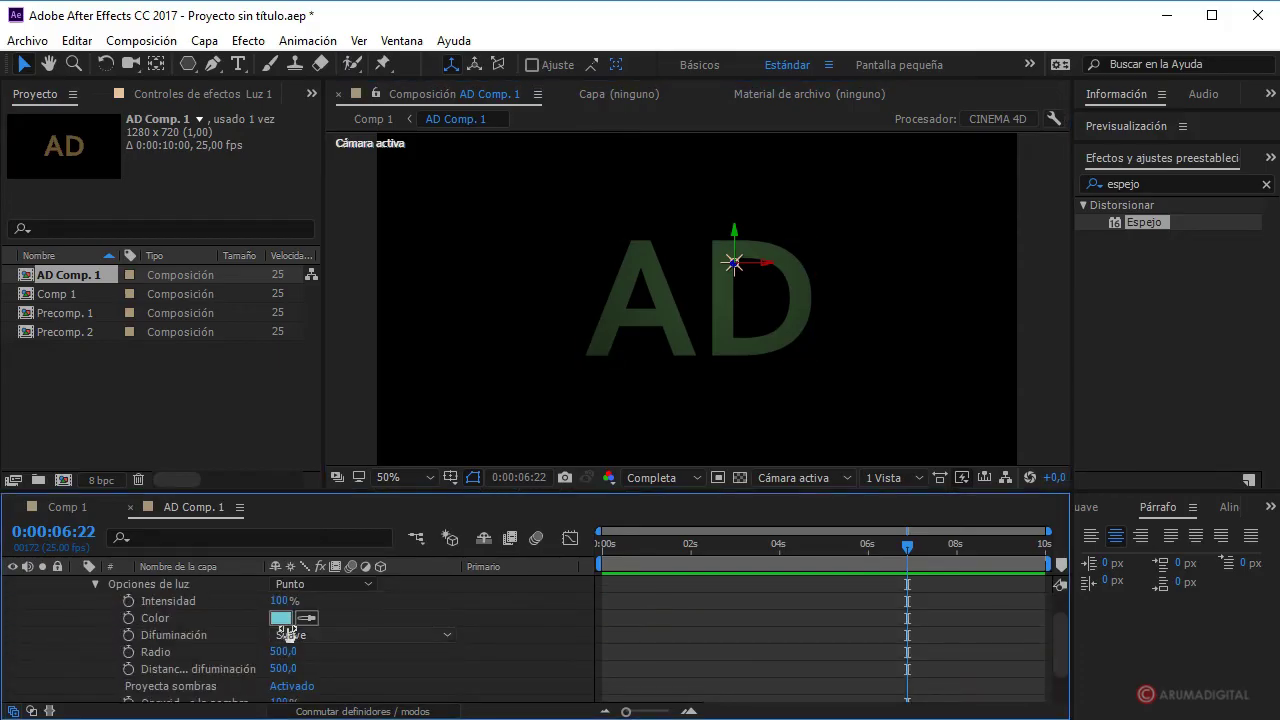
{"action": "left_click", "coordinate": [280, 618]}
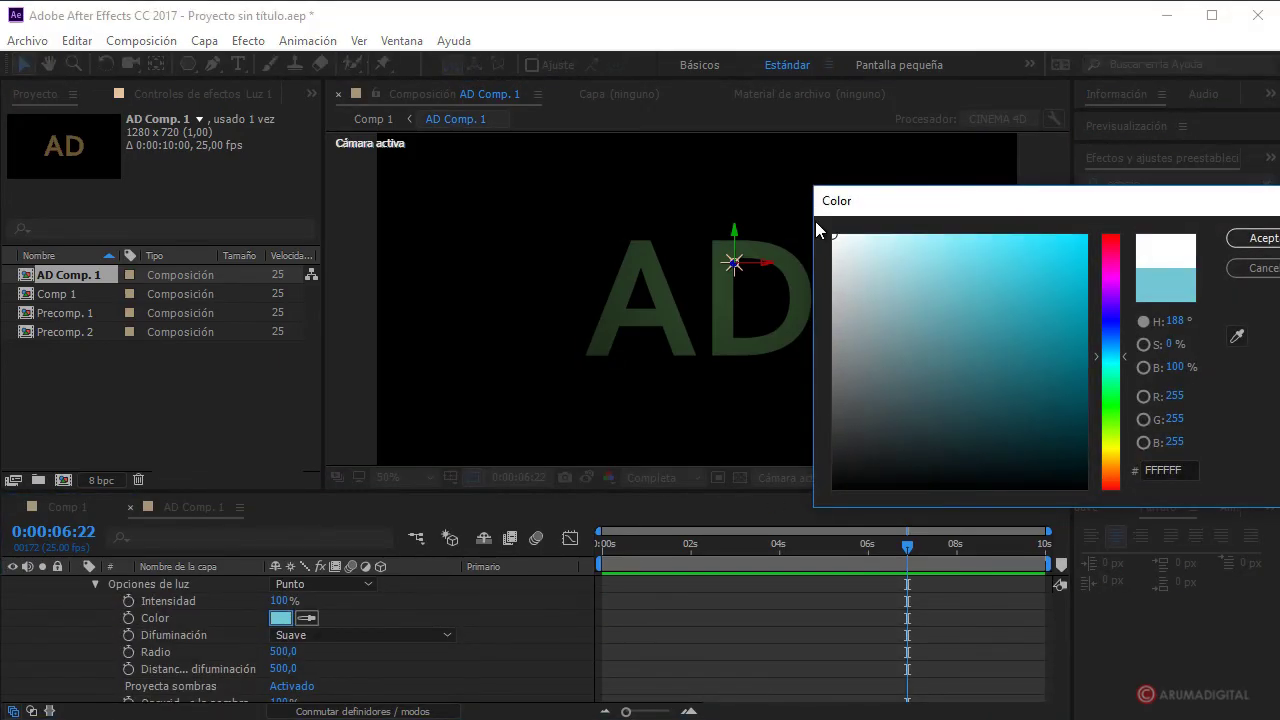
{"action": "left_click", "coordinate": [836, 241]}
{"action": "left_click", "coordinate": [1265, 240]}
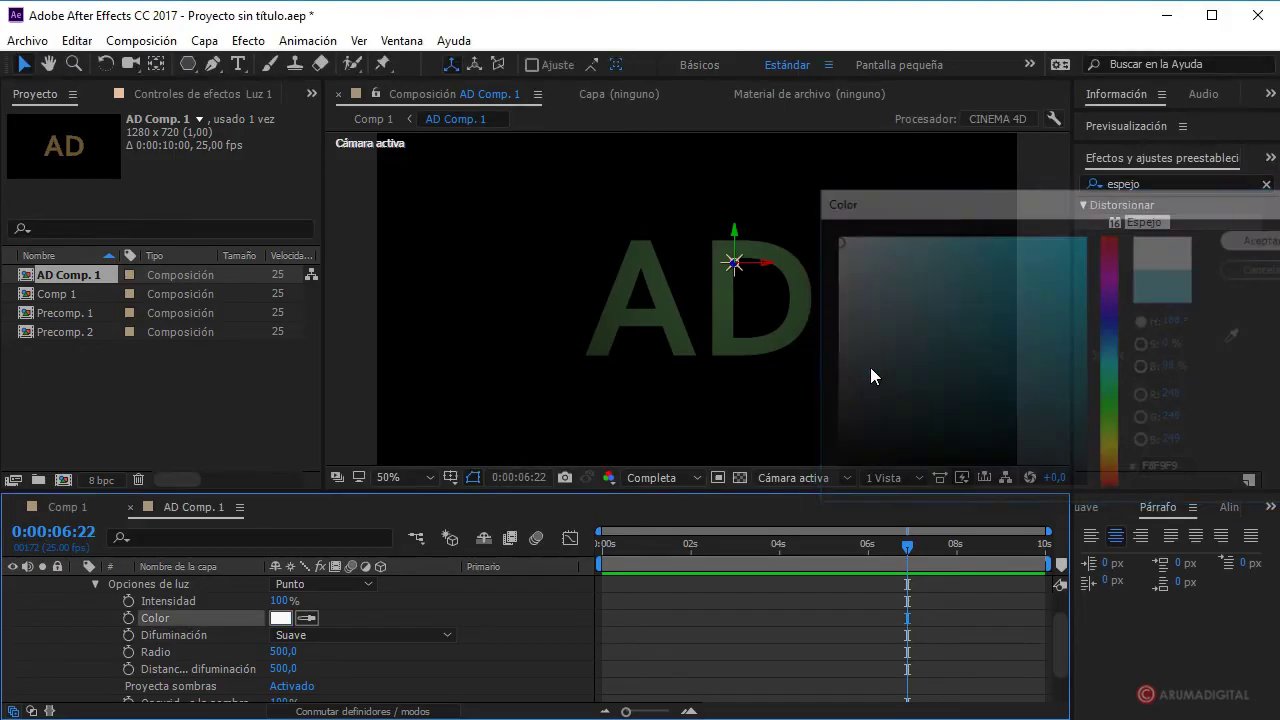
- Keep the Luz 1 light layer's name unchanged and collapse its properties
{"action": "scroll", "coordinate": [189, 650], "scroll_direction": "up", "scroll_amount": 2}
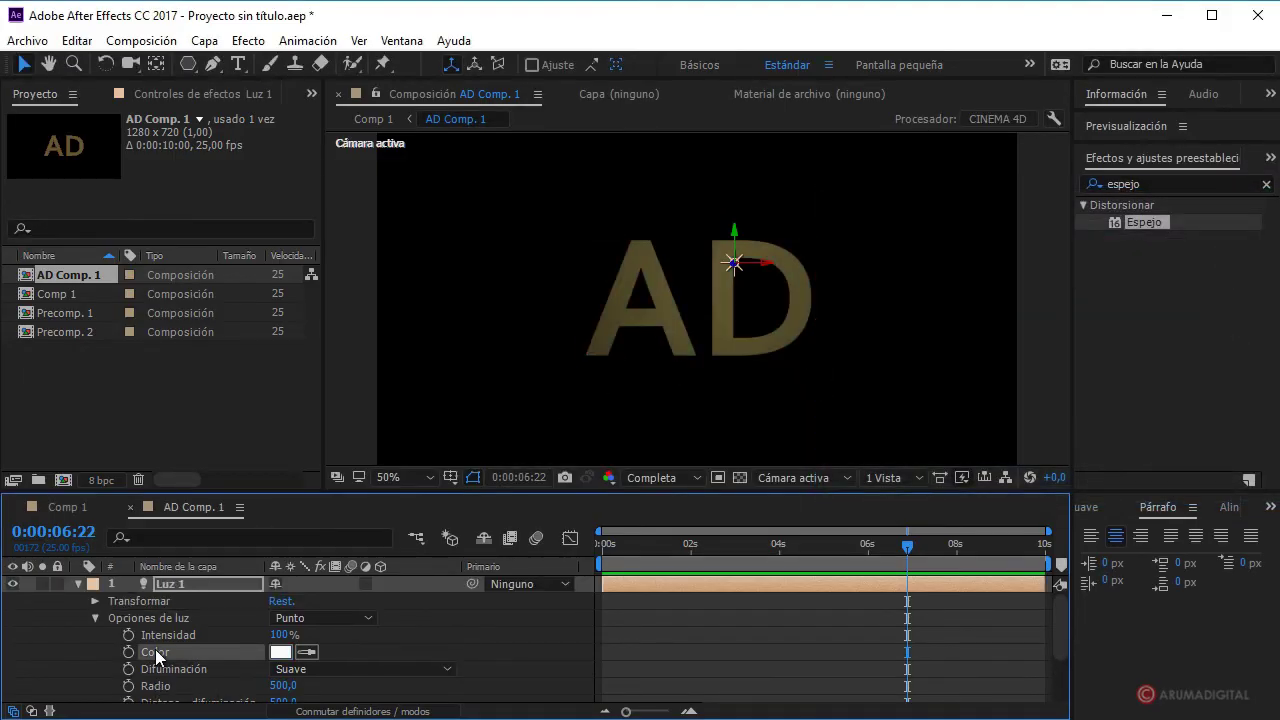
{"action": "key", "text": "Return"}
{"action": "left_click", "coordinate": [109, 588]}
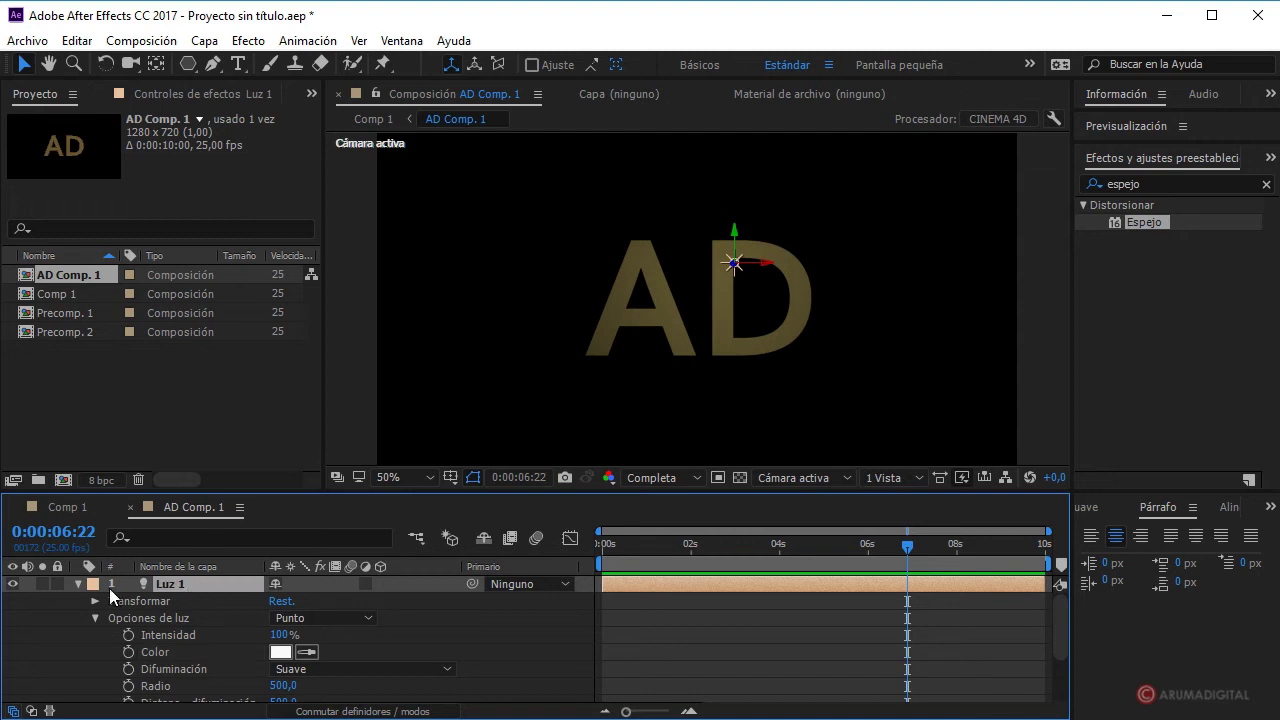
{"action": "left_click", "coordinate": [82, 583]}
- Give the AD text an Angular bevel of depth 6,4 and extrusion depth 20
{"action": "left_click", "coordinate": [165, 600]}
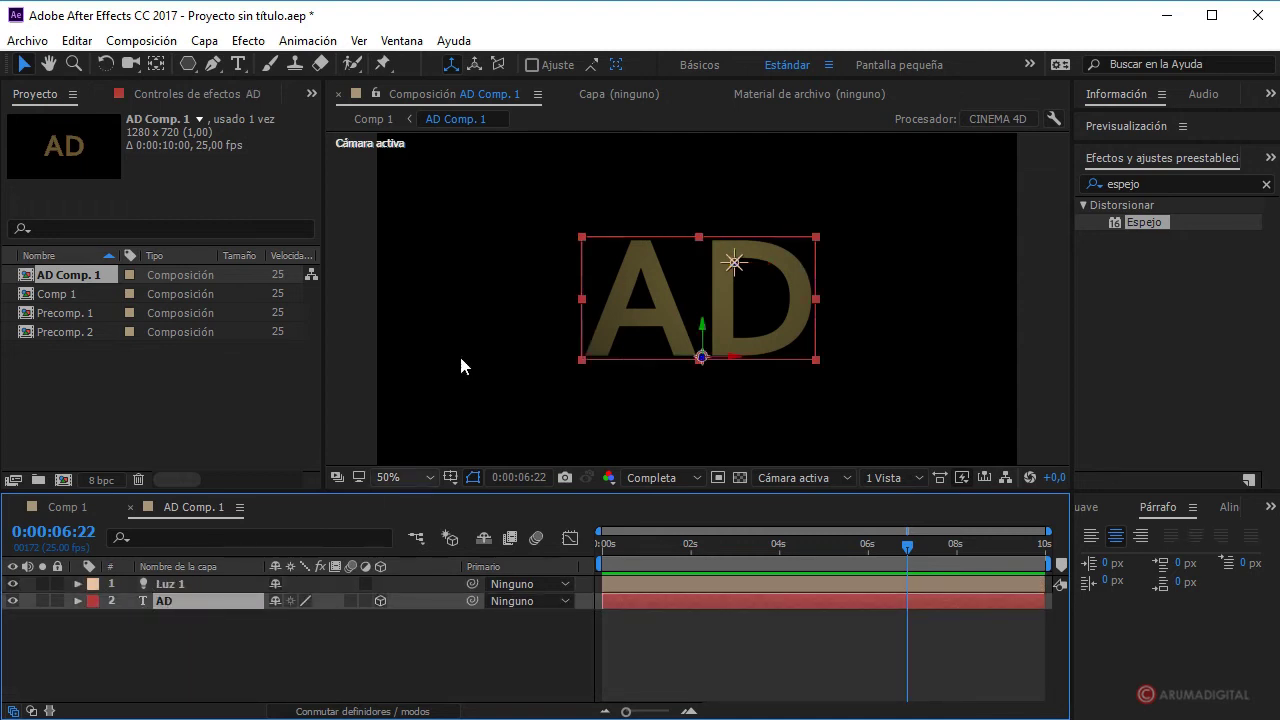
{"action": "left_click", "coordinate": [78, 601]}
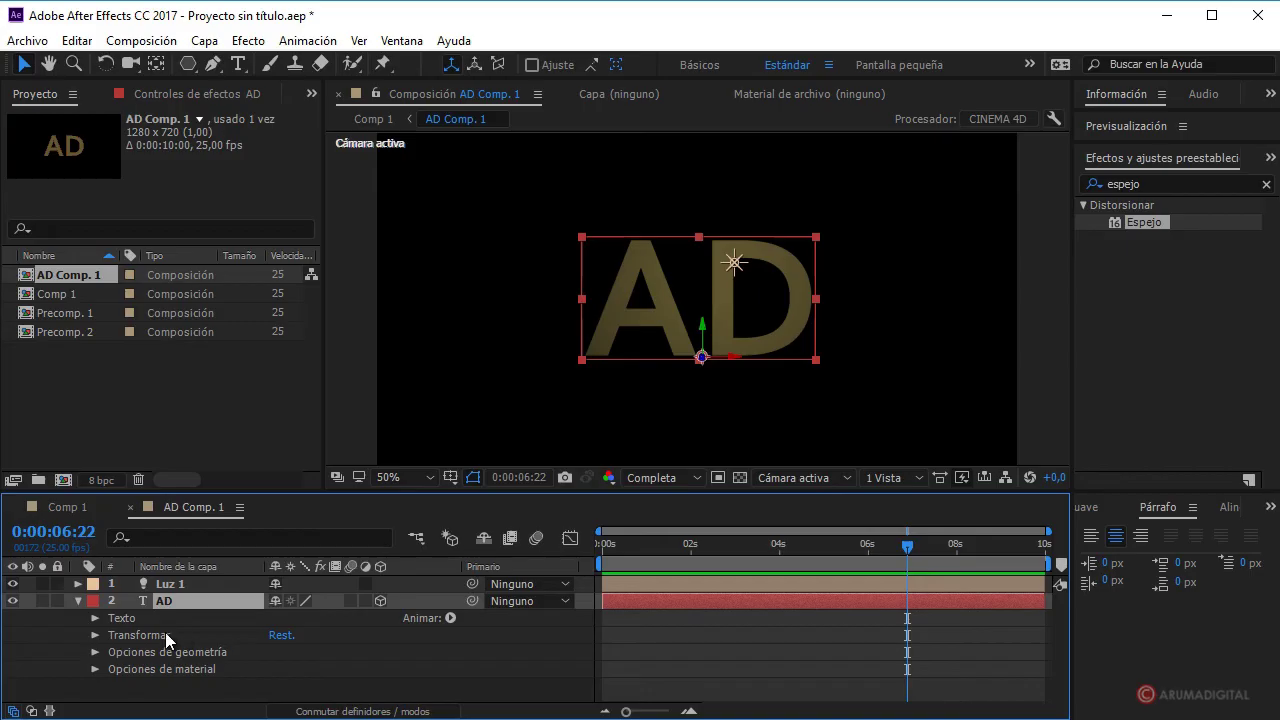
{"action": "left_click", "coordinate": [95, 652]}
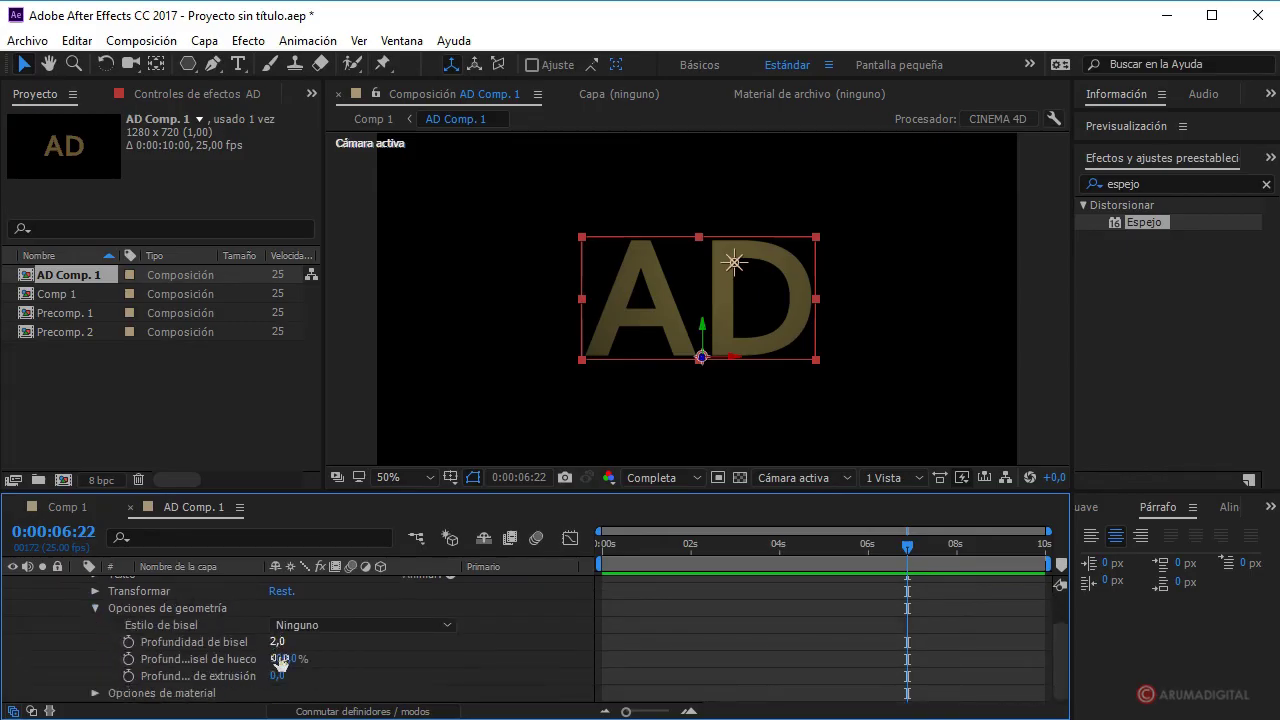
{"action": "left_click_drag", "start_coordinate": [282, 648], "coordinate": [309, 625]}
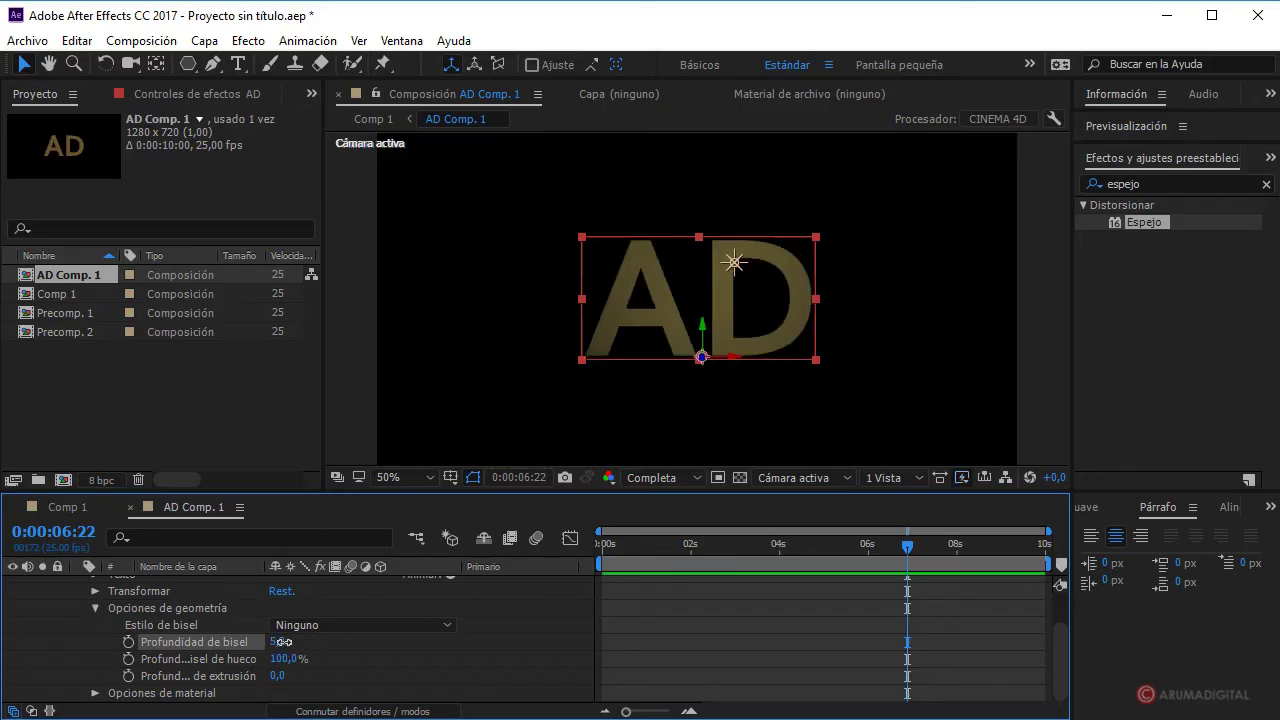
{"action": "left_click", "coordinate": [309, 625]}
{"action": "left_click", "coordinate": [347, 667]}
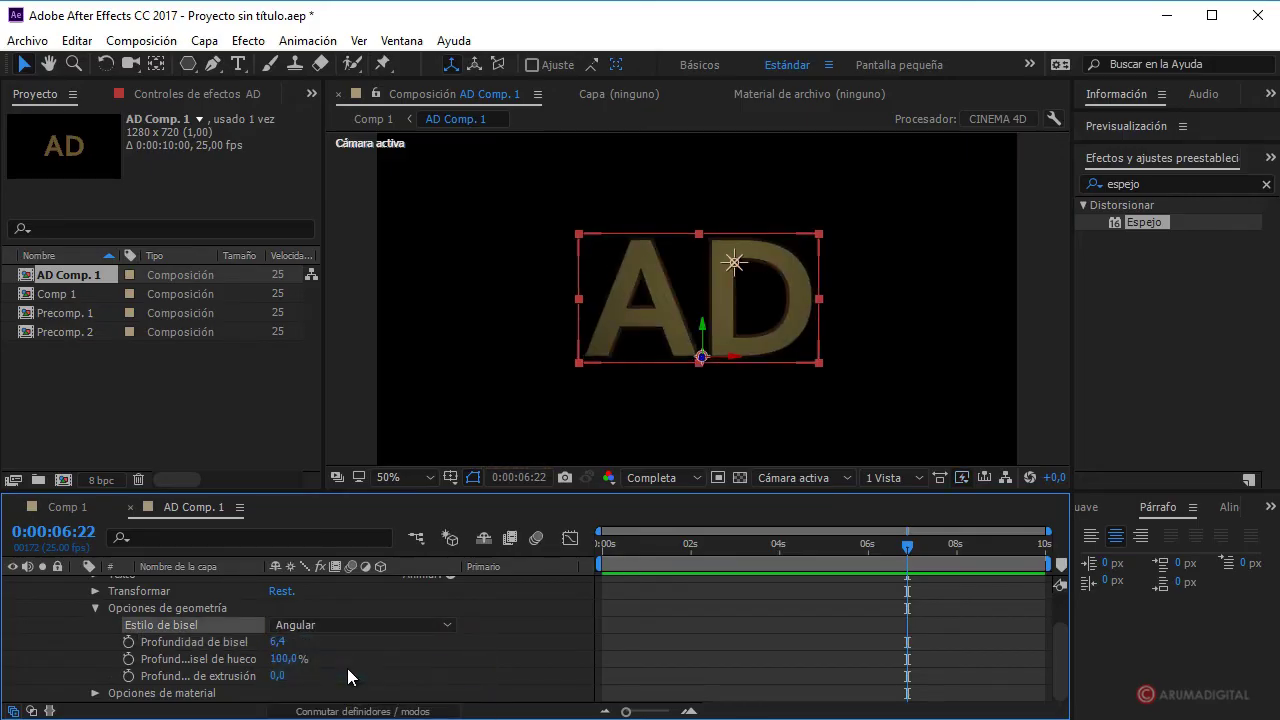
{"action": "left_click", "coordinate": [277, 676]}
{"action": "type", "text": "20"}
{"action": "left_click", "coordinate": [434, 660]}
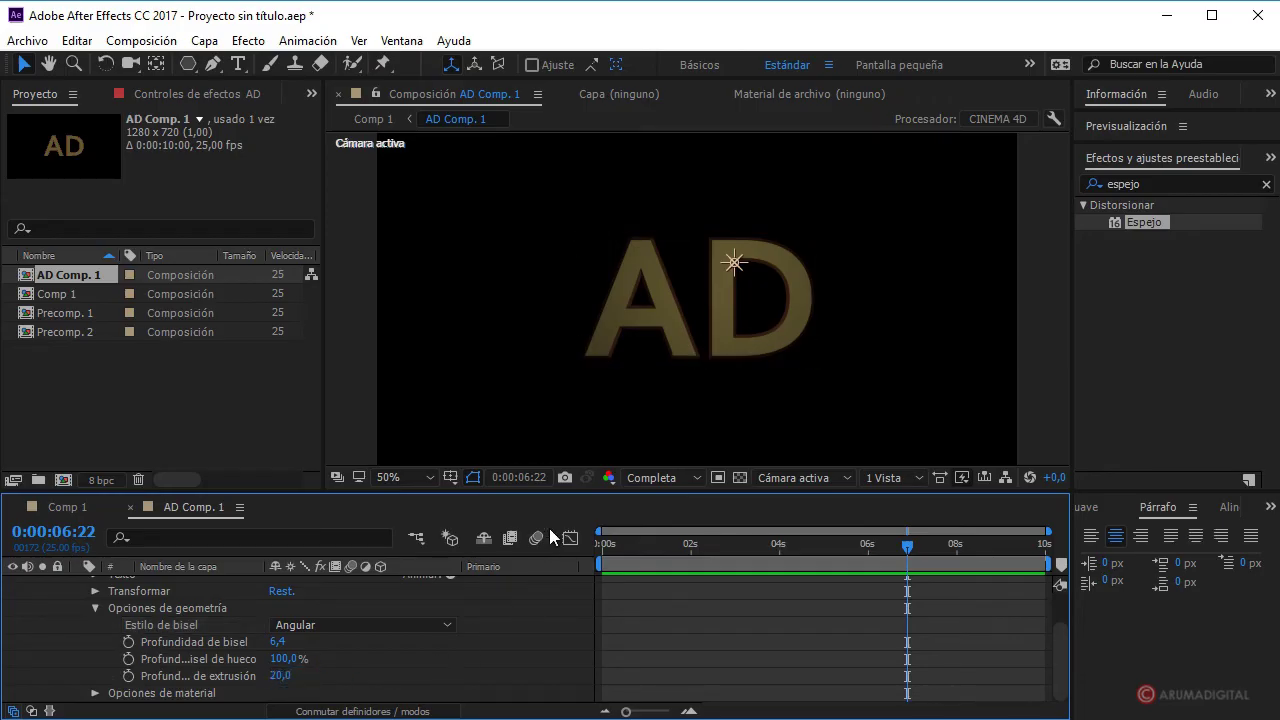
- Collapse the AD layer, drag the light to reshade the text, then open Precomp. 1
{"action": "key", "text": "period"}
{"action": "key", "text": "period"}
{"action": "left_click", "coordinate": [466, 581]}
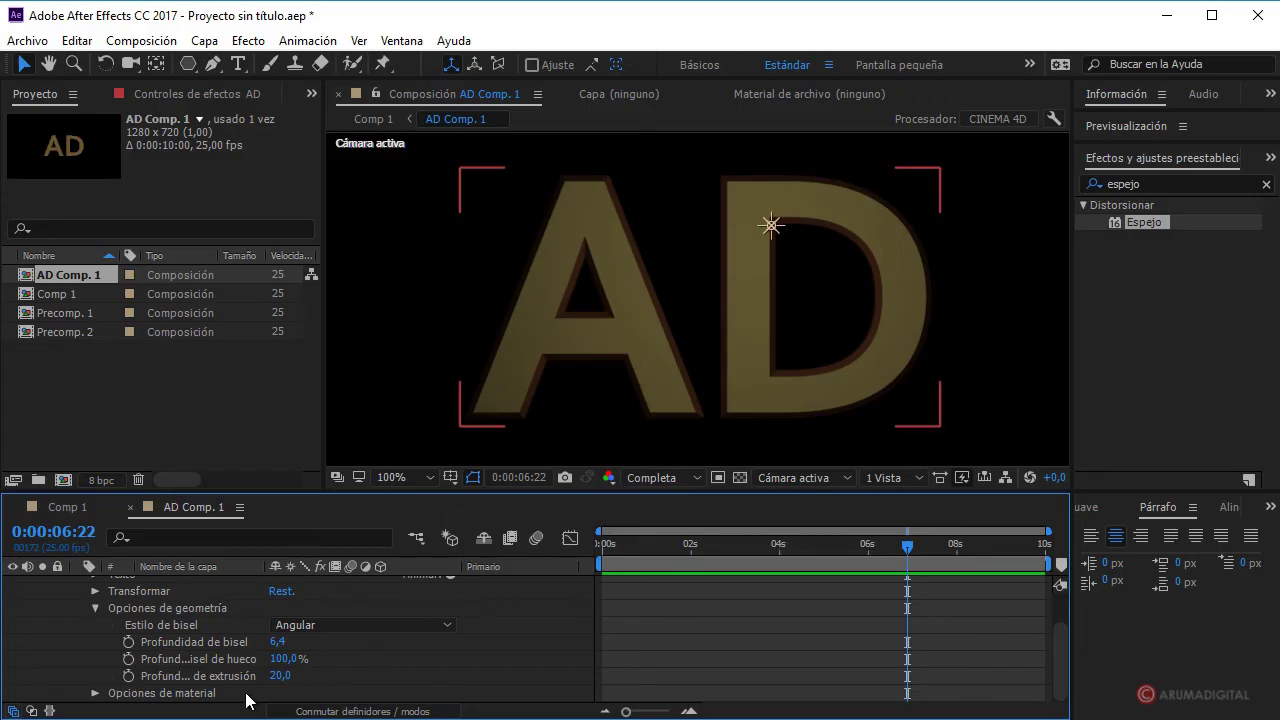
{"action": "scroll", "coordinate": [232, 654], "scroll_direction": "up", "scroll_amount": 2}
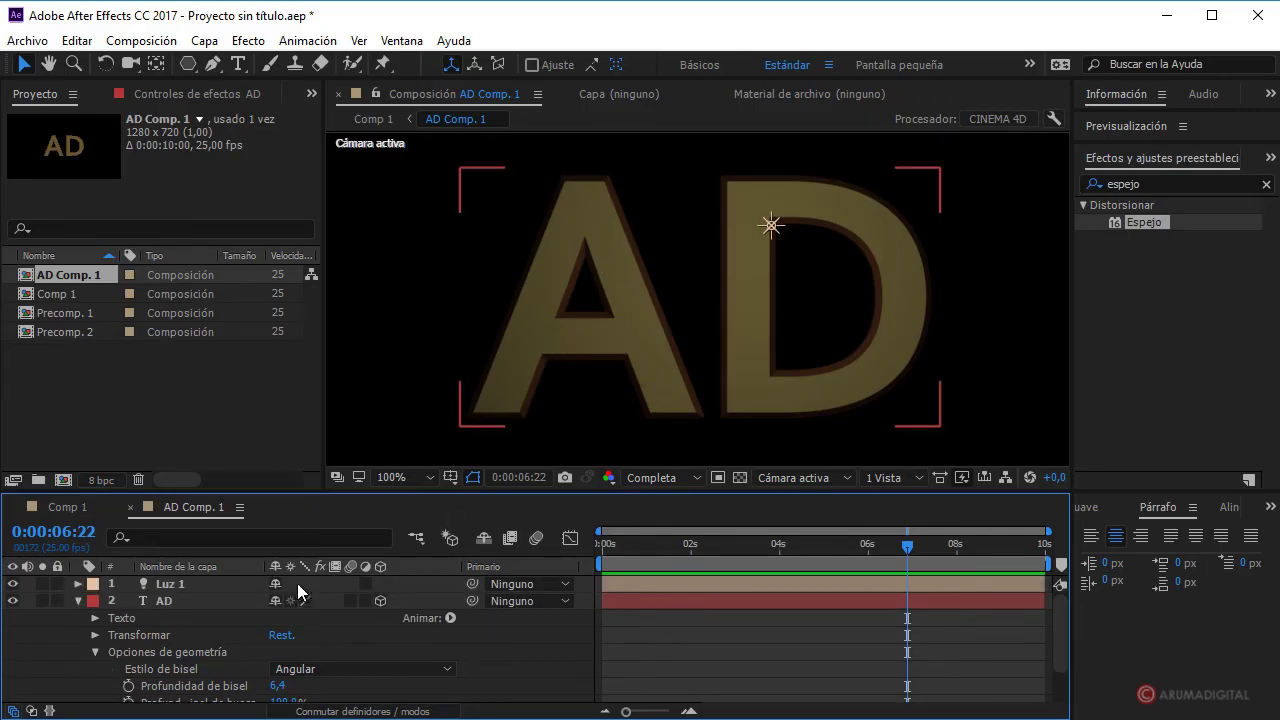
{"action": "left_click", "coordinate": [95, 652]}
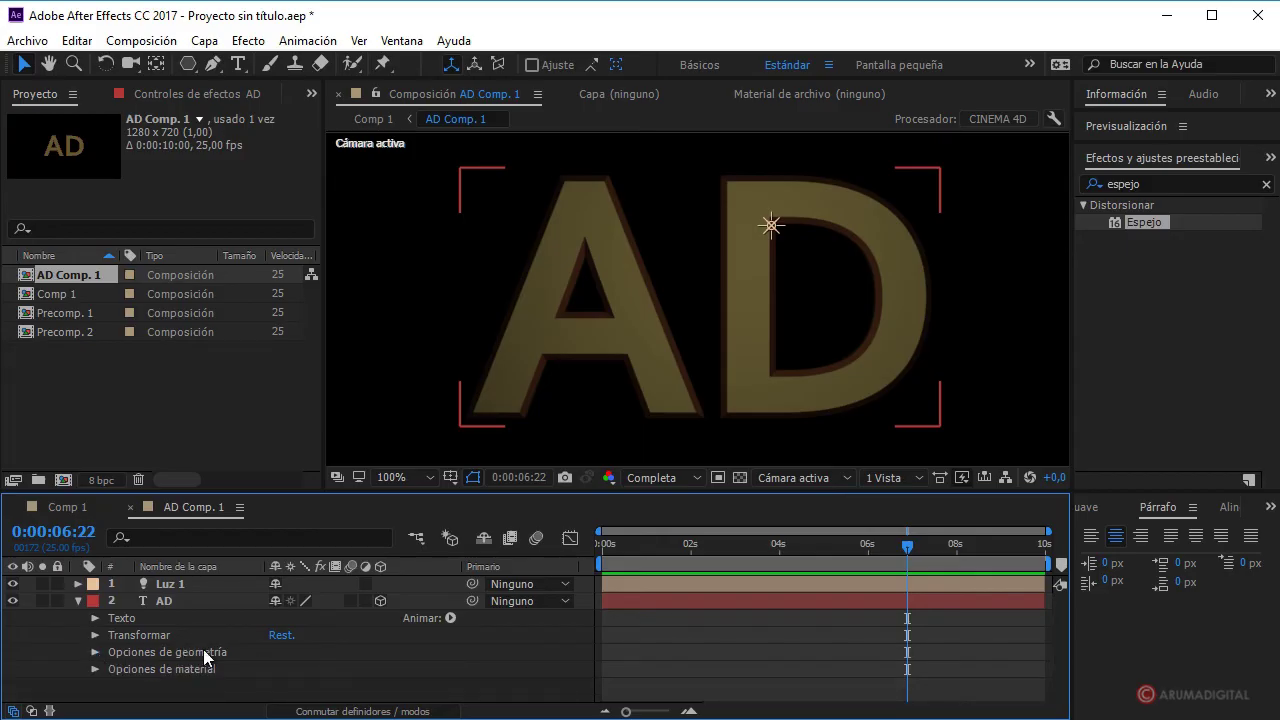
{"action": "left_click", "coordinate": [78, 601]}
{"action": "scroll", "coordinate": [600, 335], "scroll_direction": "down", "scroll_amount": 2}
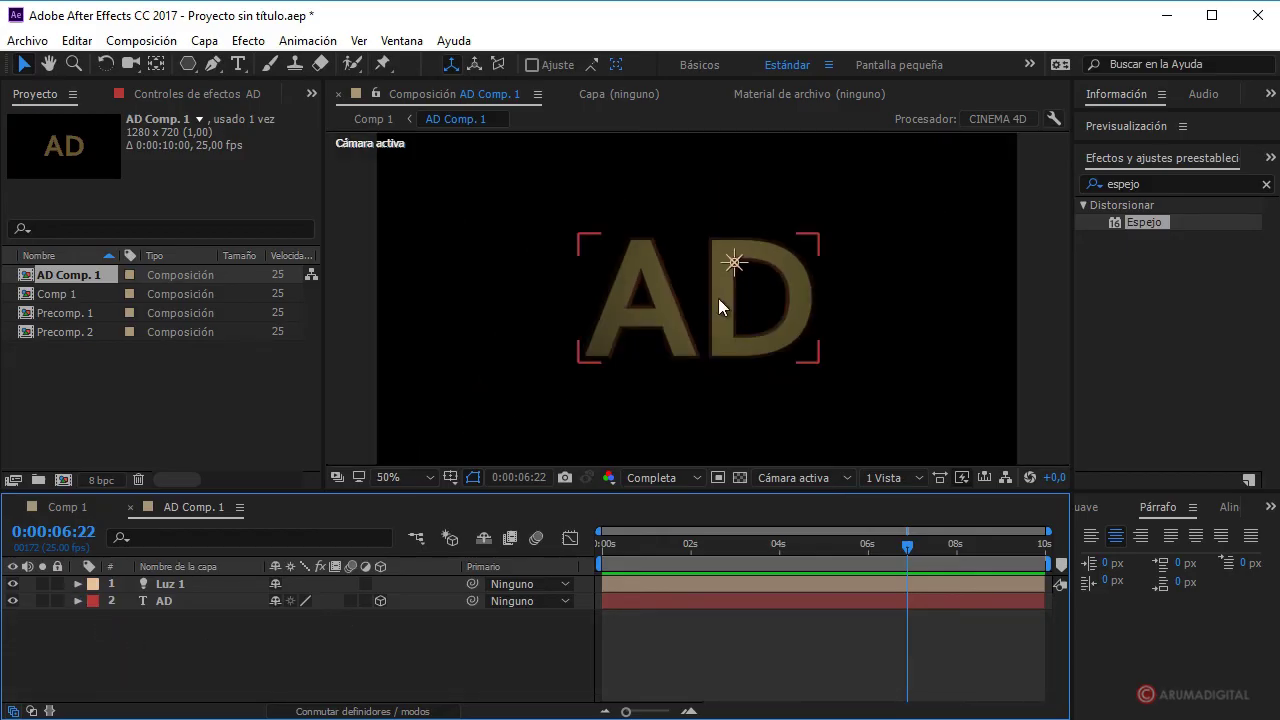
{"action": "left_click", "coordinate": [735, 265]}
{"action": "mouse_move", "coordinate": [735, 265]}
{"action": "left_mouse_down"}
{"action": "mouse_move", "coordinate": [752, 278]}
{"action": "mouse_move", "coordinate": [742, 266]}
{"action": "mouse_move", "coordinate": [643, 305]}
{"action": "mouse_move", "coordinate": [725, 236]}
{"action": "mouse_move", "coordinate": [700, 248]}
{"action": "left_mouse_up"}
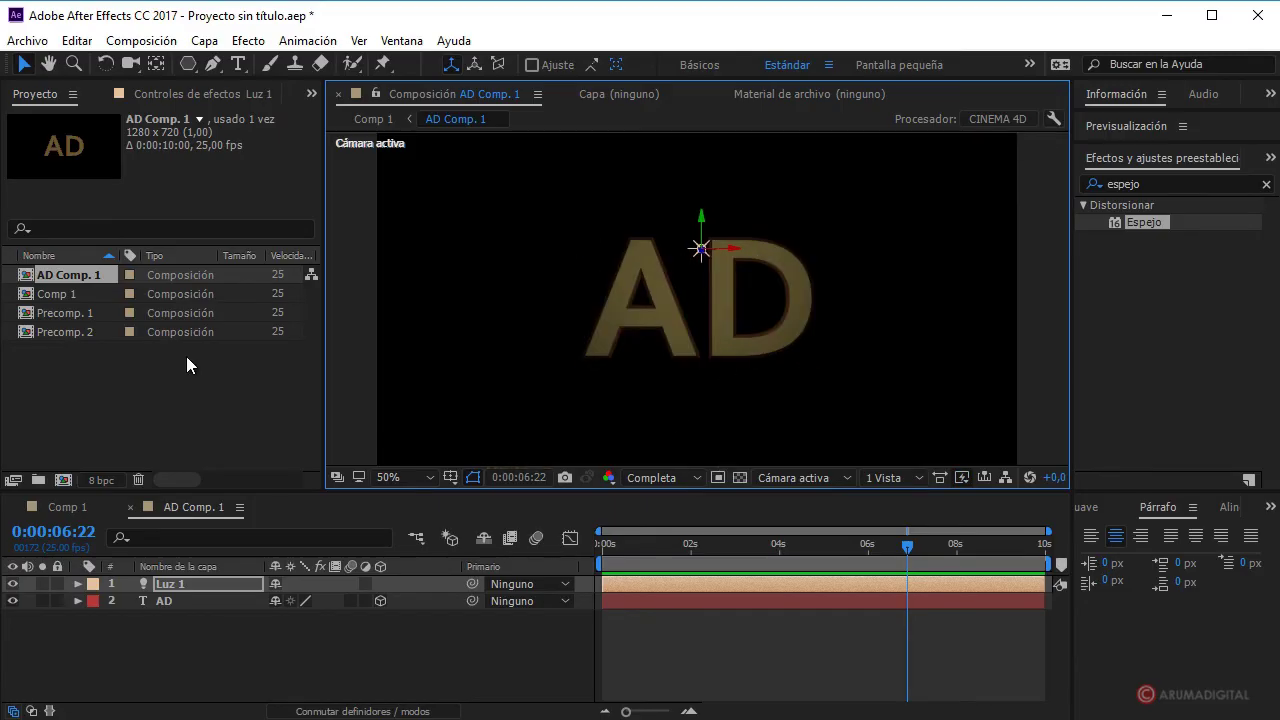
{"action": "double_click", "coordinate": [86, 312]}
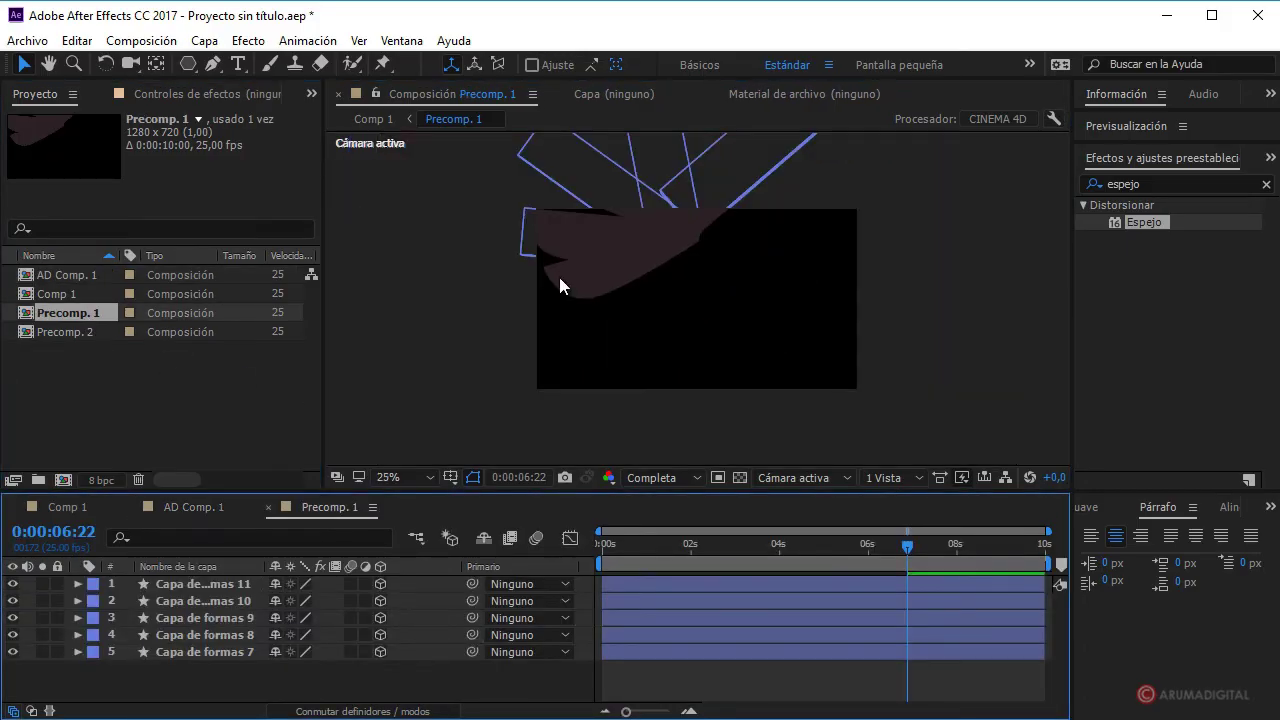
- Add a default point light to Precomp. 1, raise it on Y, then open Precomp. 2
{"action": "left_click", "coordinate": [205, 40]}
{"action": "mouse_move", "coordinate": [224, 66]}
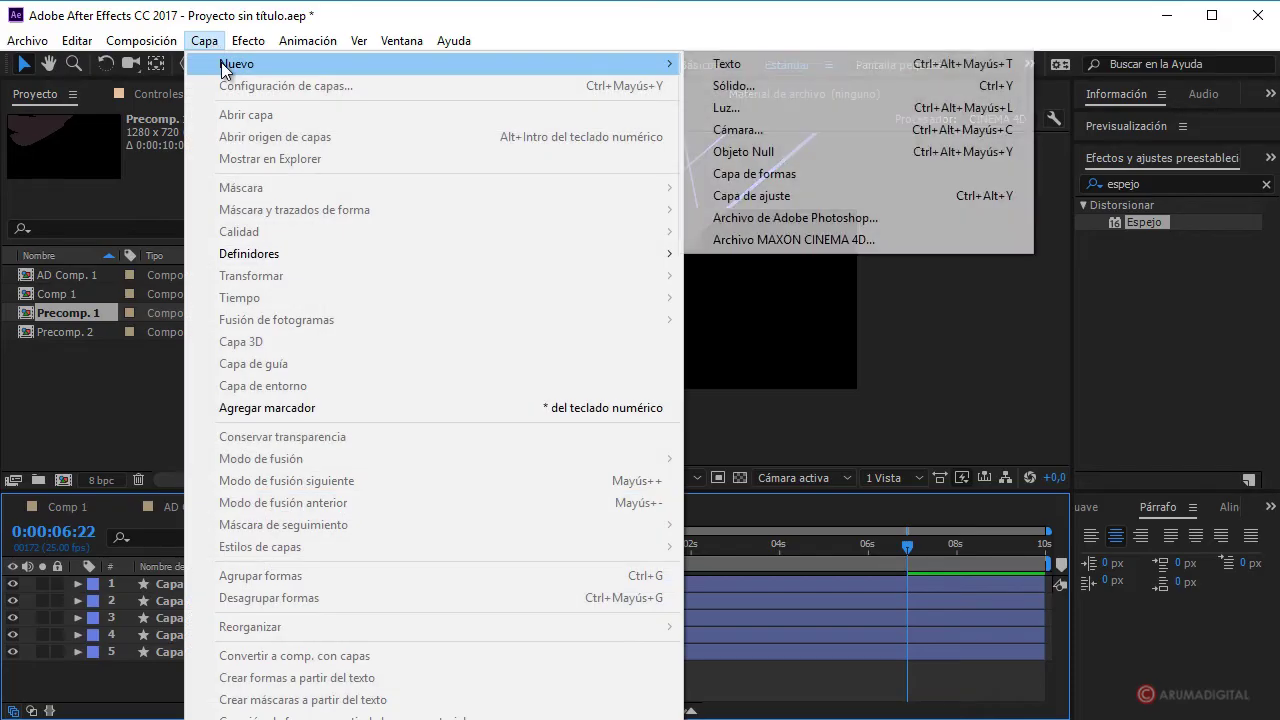
{"action": "left_click", "coordinate": [744, 107]}
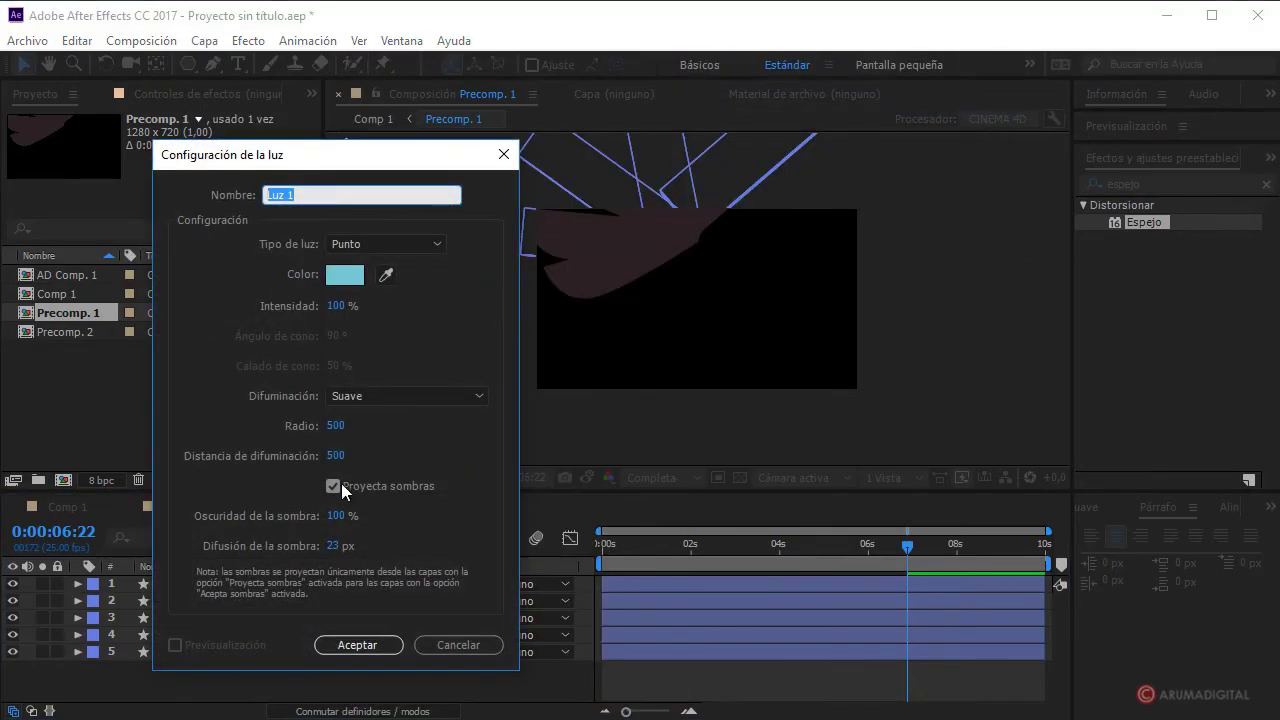
{"action": "left_click", "coordinate": [360, 645]}
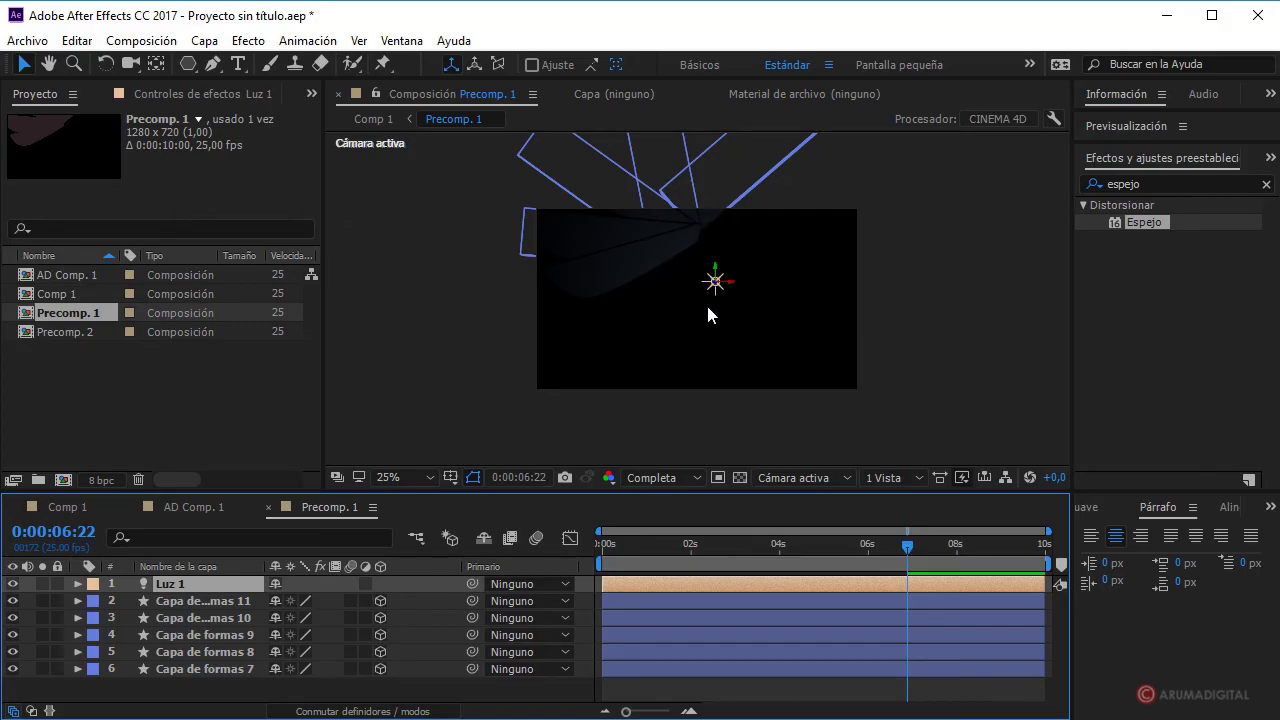
{"action": "key", "text": "period"}
{"action": "scroll", "coordinate": [663, 297], "scroll_direction": "up", "scroll_amount": 2}
{"action": "scroll", "coordinate": [709, 289], "scroll_direction": "up", "scroll_amount": 1}
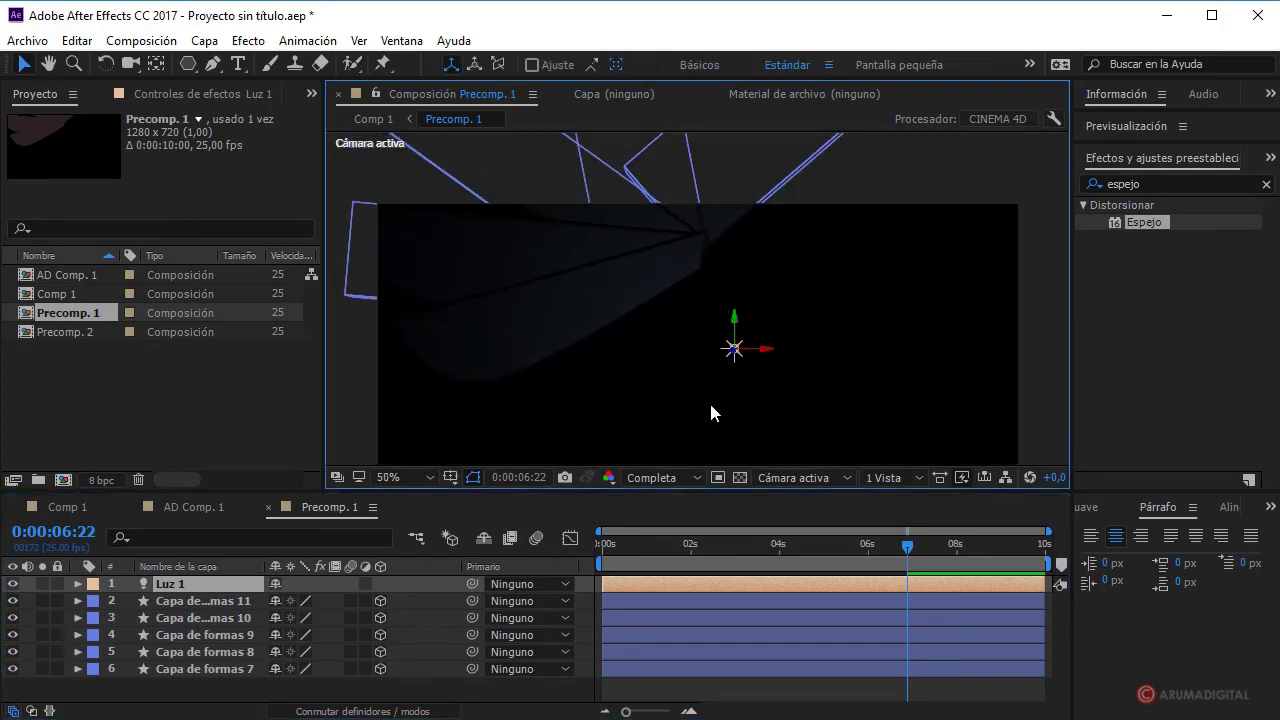
{"action": "left_click_drag", "start_coordinate": [733, 320], "coordinate": [738, 254]}
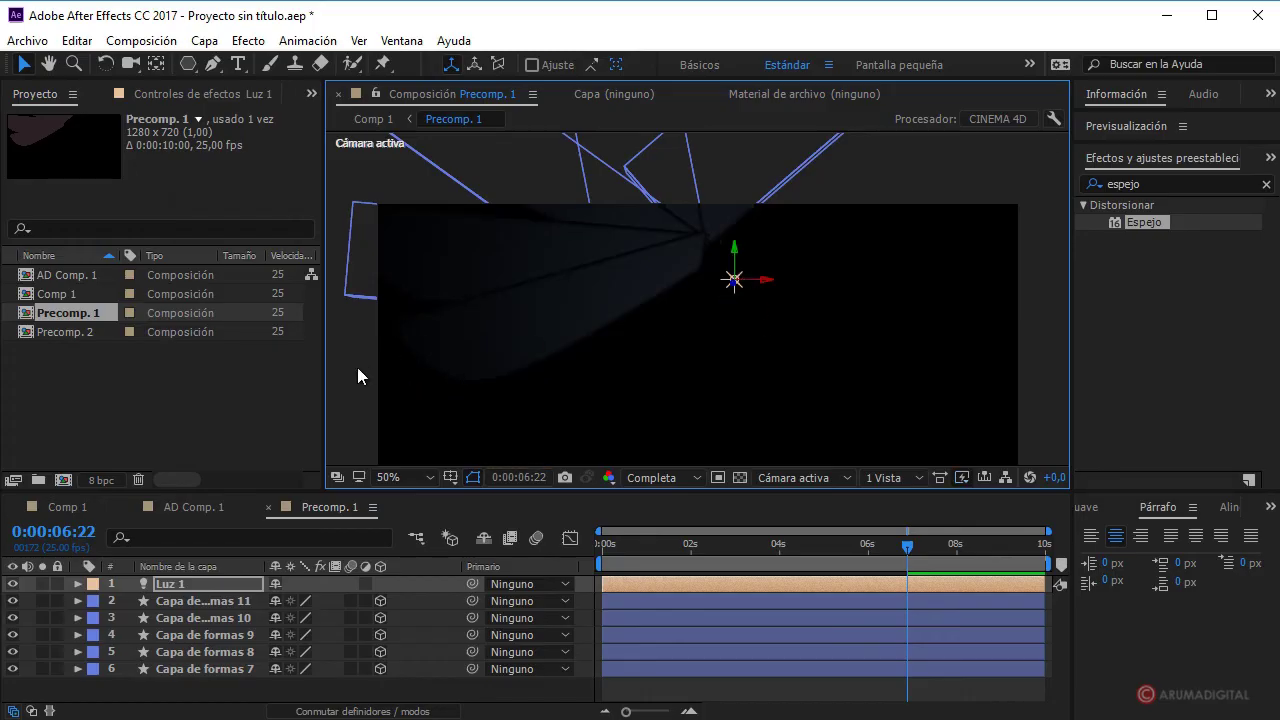
{"action": "double_click", "coordinate": [68, 331]}
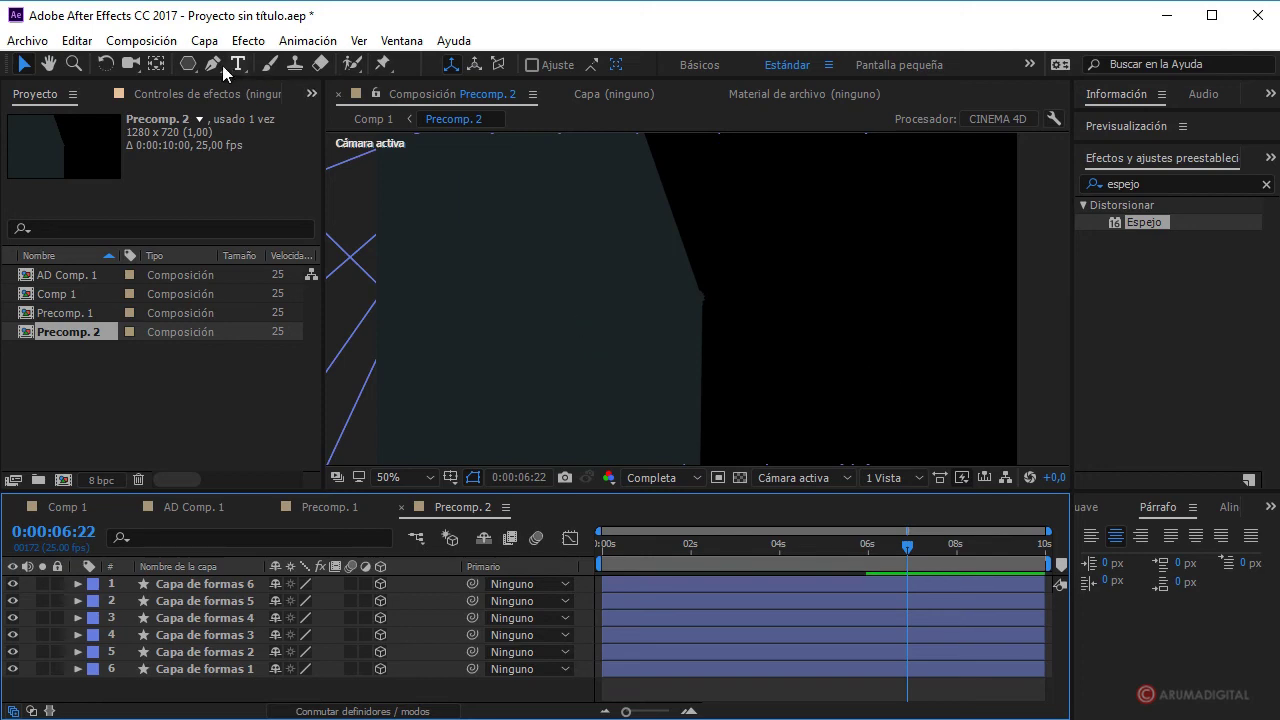
- Add a default point light, Luz 1, to Precomp. 2 and nudge its position slightly
{"action": "left_click", "coordinate": [204, 40]}
{"action": "mouse_move", "coordinate": [234, 63]}
{"action": "left_click", "coordinate": [823, 106]}
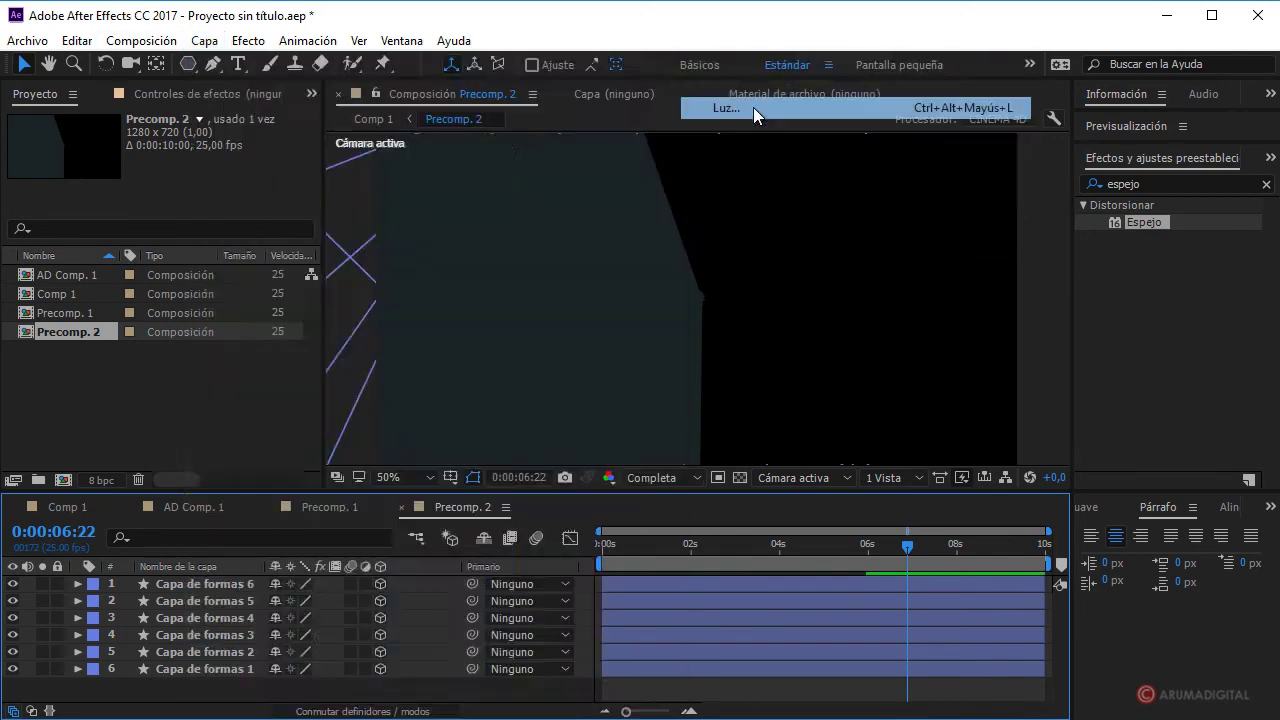
{"action": "left_click", "coordinate": [357, 644]}
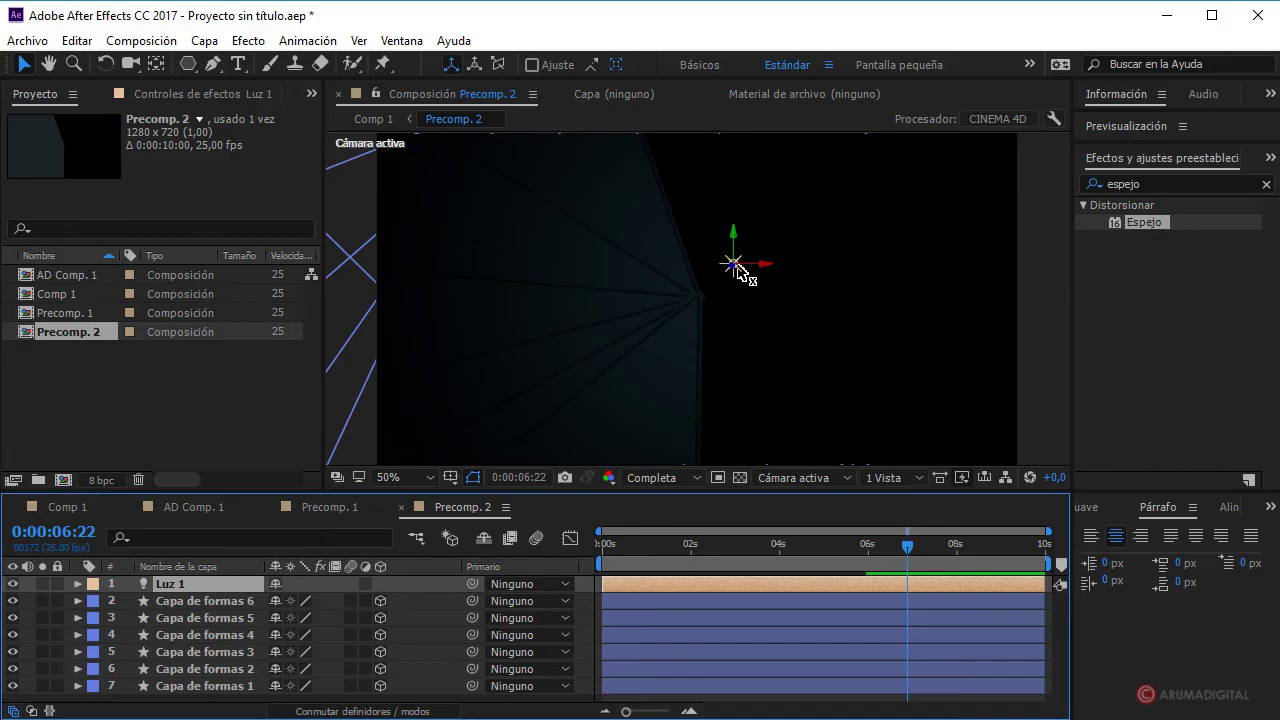
{"action": "left_click_drag", "start_coordinate": [767, 270], "coordinate": [770, 320]}
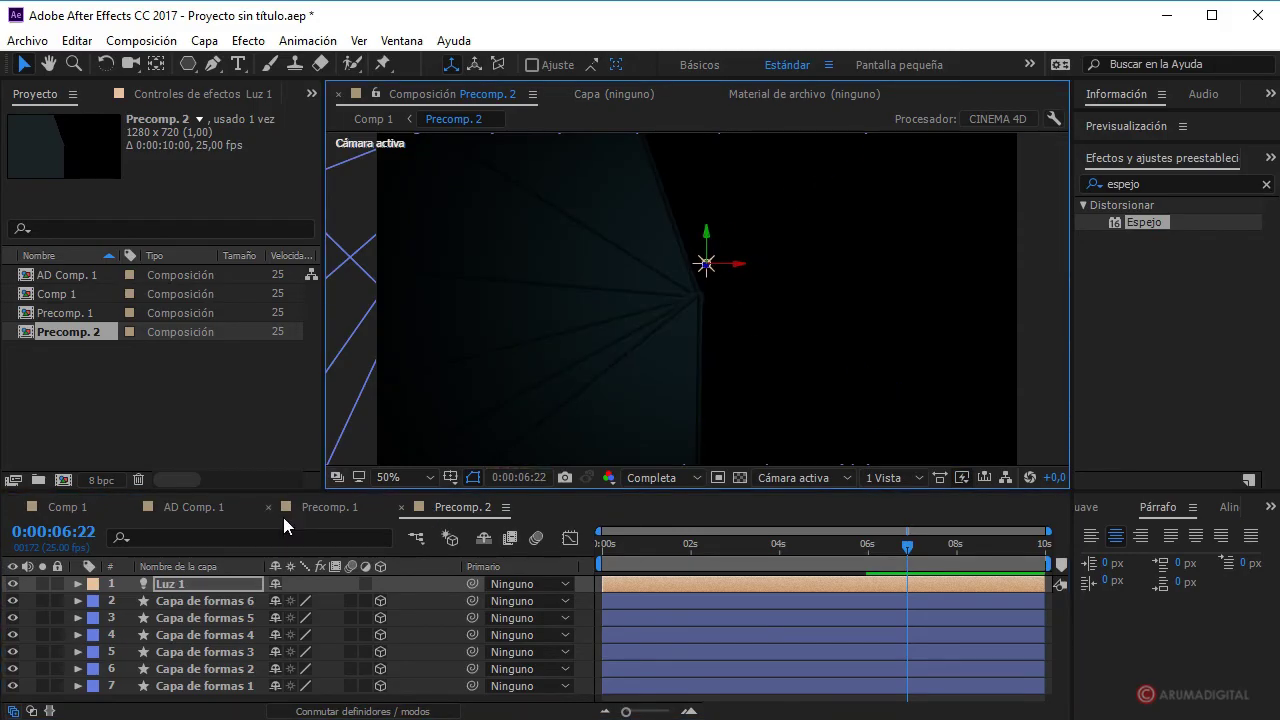
- In Comp 1, return to the first frame and scale AD Comp. 1 down to 69%
{"action": "double_click", "coordinate": [68, 290]}
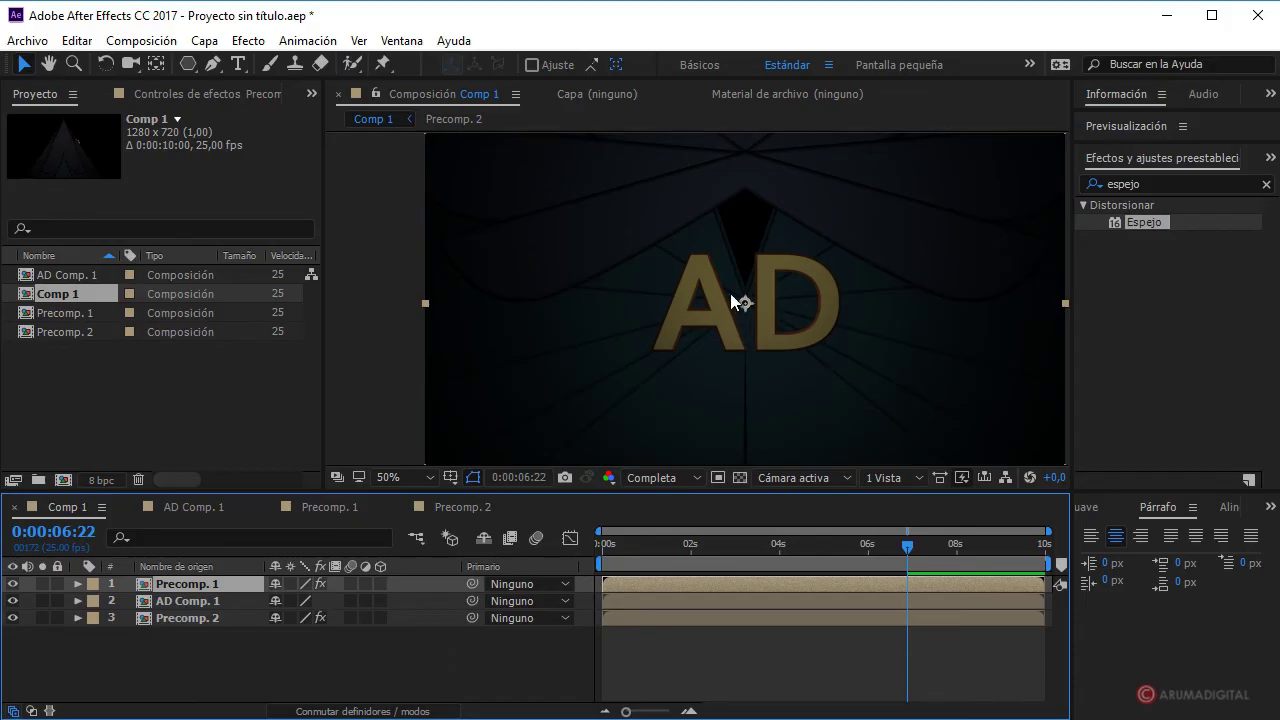
{"action": "left_click_drag", "start_coordinate": [730, 293], "coordinate": [732, 349]}
{"action": "left_click_drag", "start_coordinate": [911, 553], "coordinate": [638, 556]}
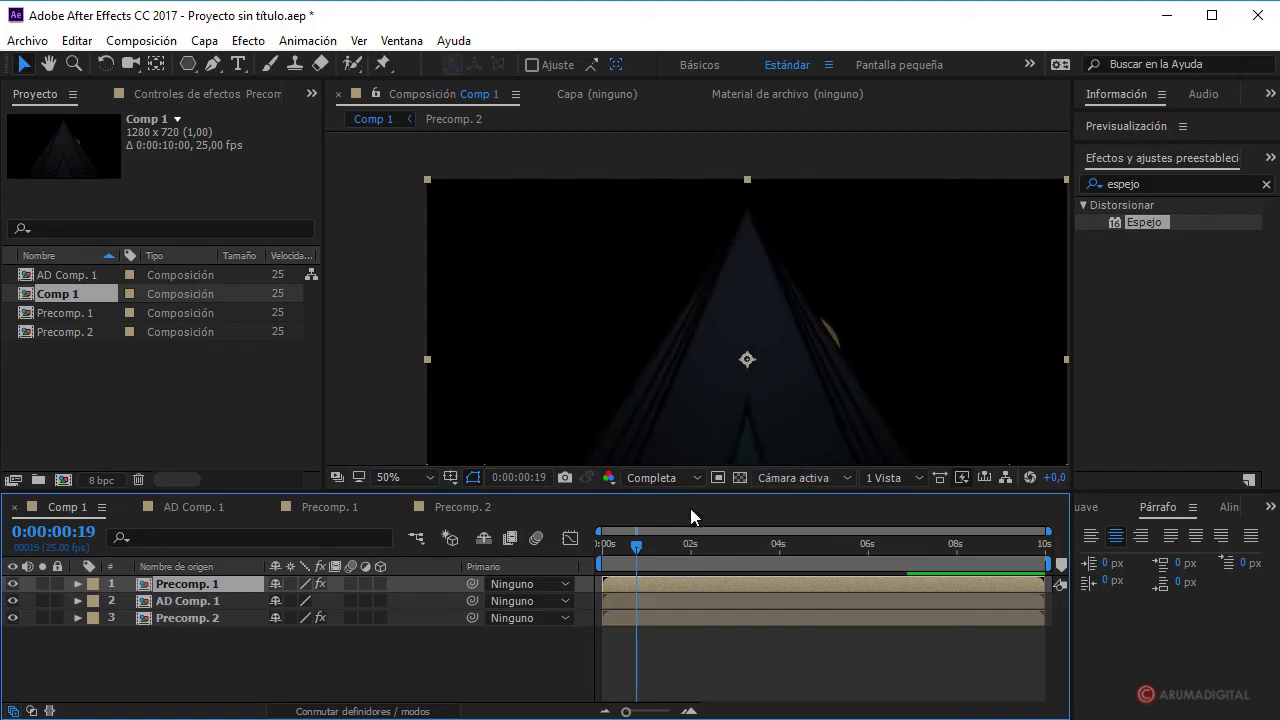
{"action": "left_click_drag", "start_coordinate": [627, 546], "coordinate": [590, 555]}
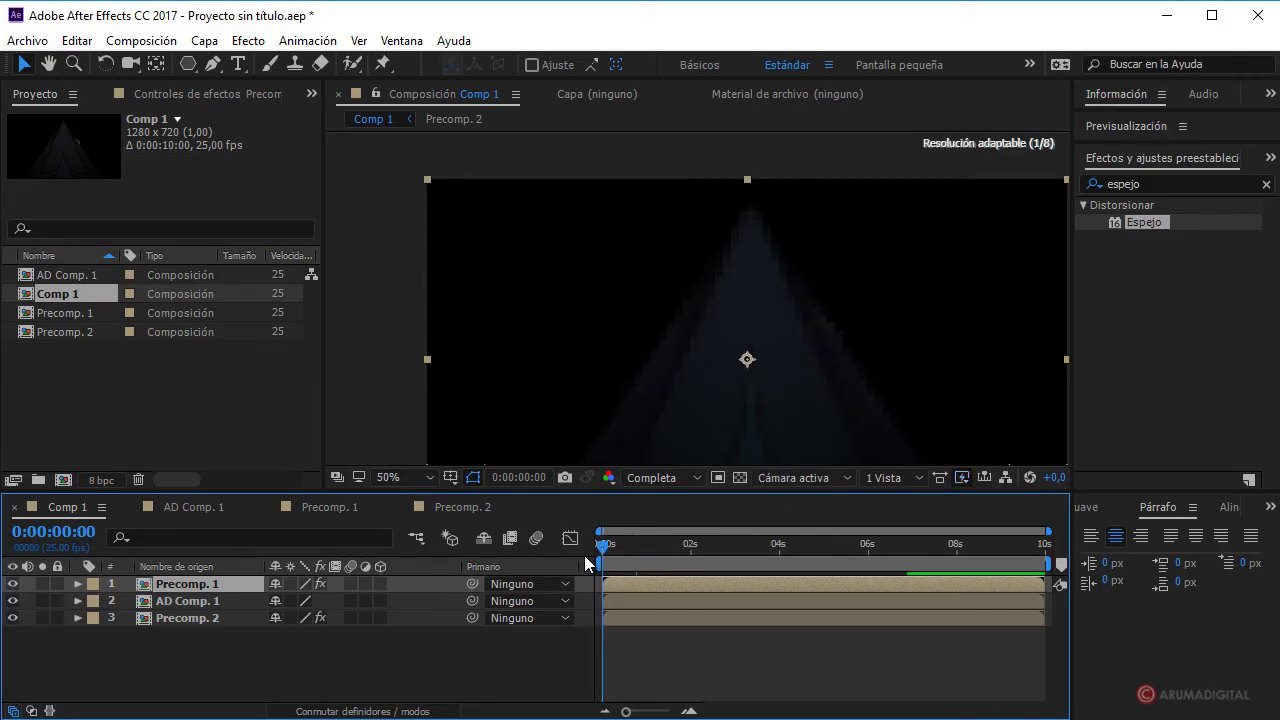
{"action": "left_click", "coordinate": [194, 601]}
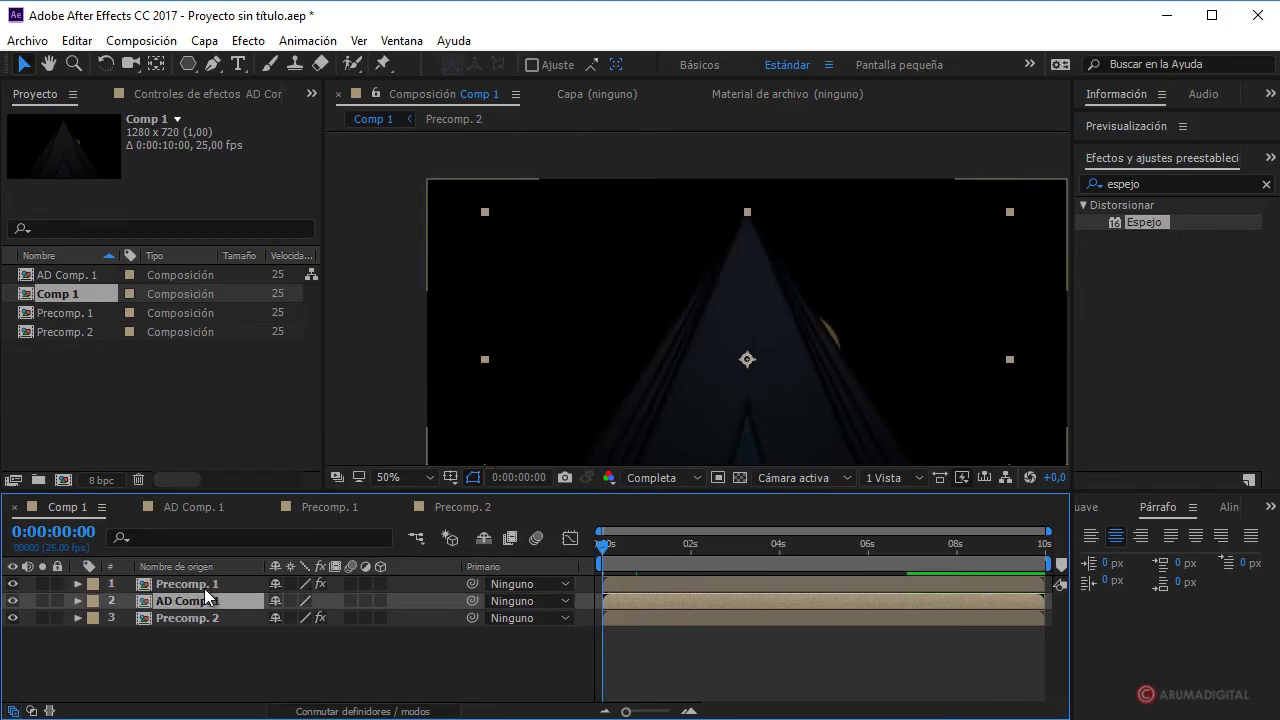
{"action": "key", "text": "s"}
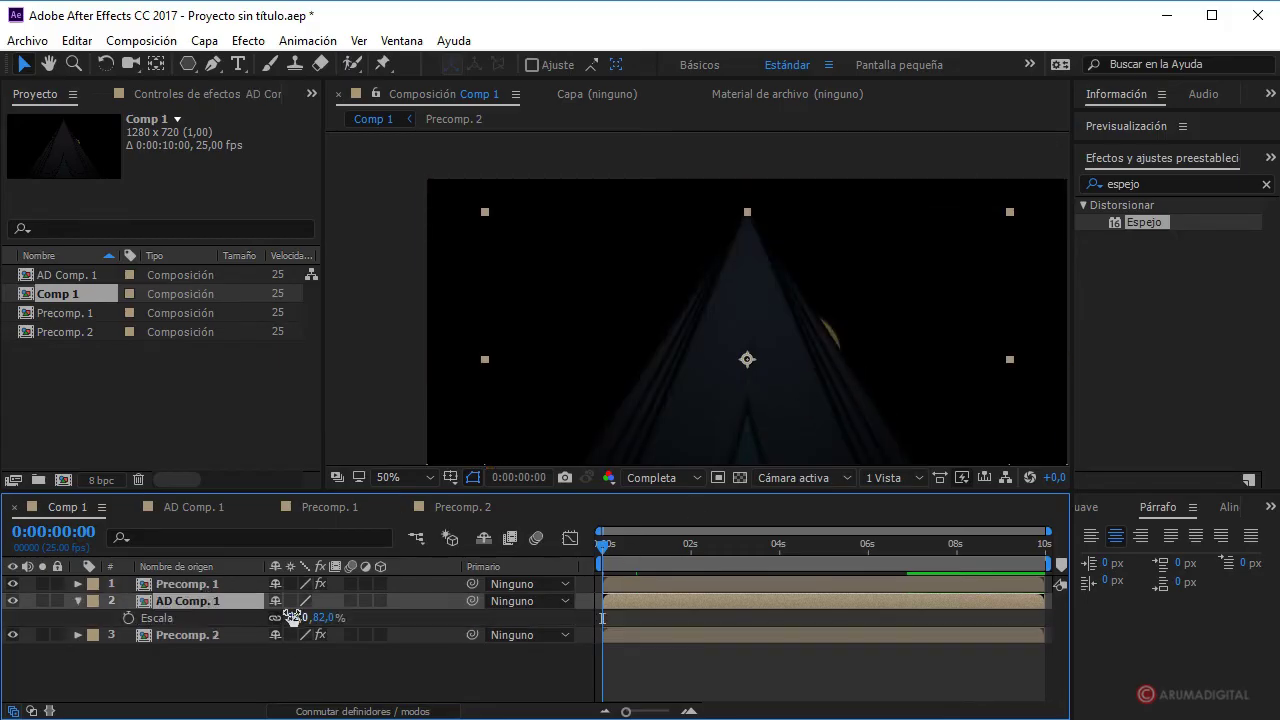
{"action": "left_click_drag", "start_coordinate": [302, 618], "coordinate": [284, 620]}
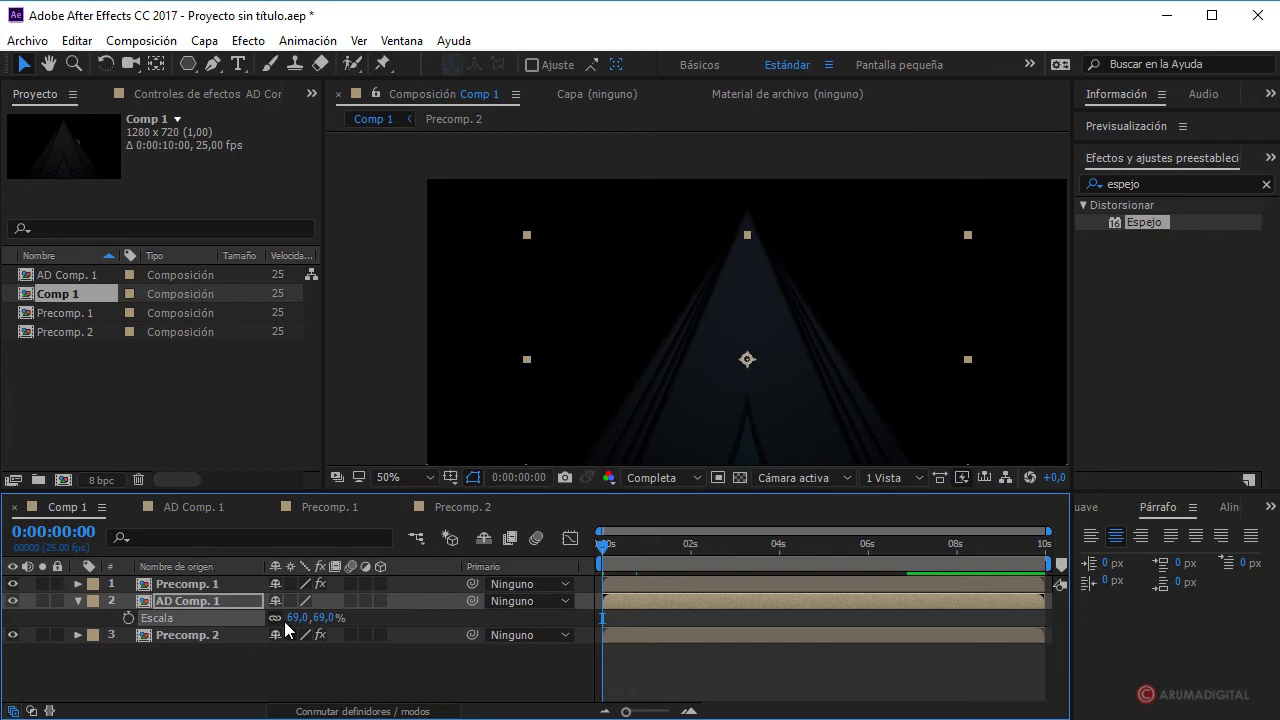
{"action": "key", "text": "comma"}
{"action": "key", "text": "comma"}
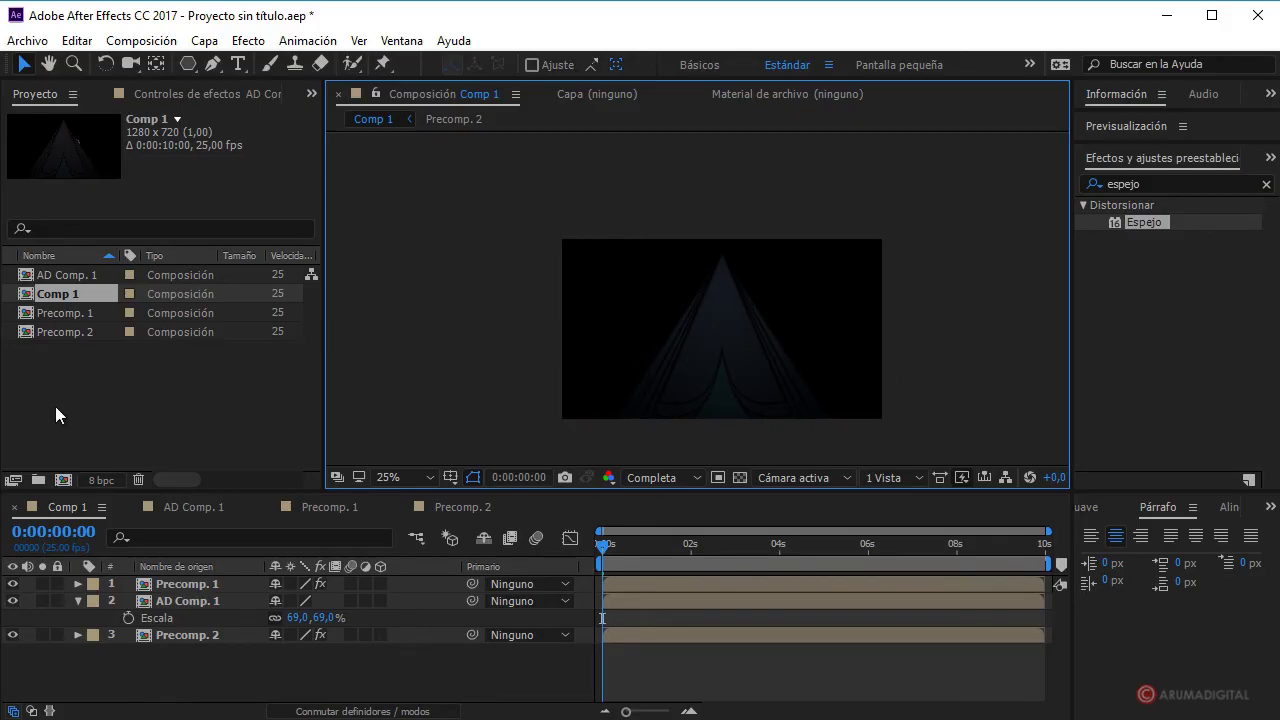
- Open Precomp. 1 and select all five of its shape layers
{"action": "double_click", "coordinate": [68, 313]}
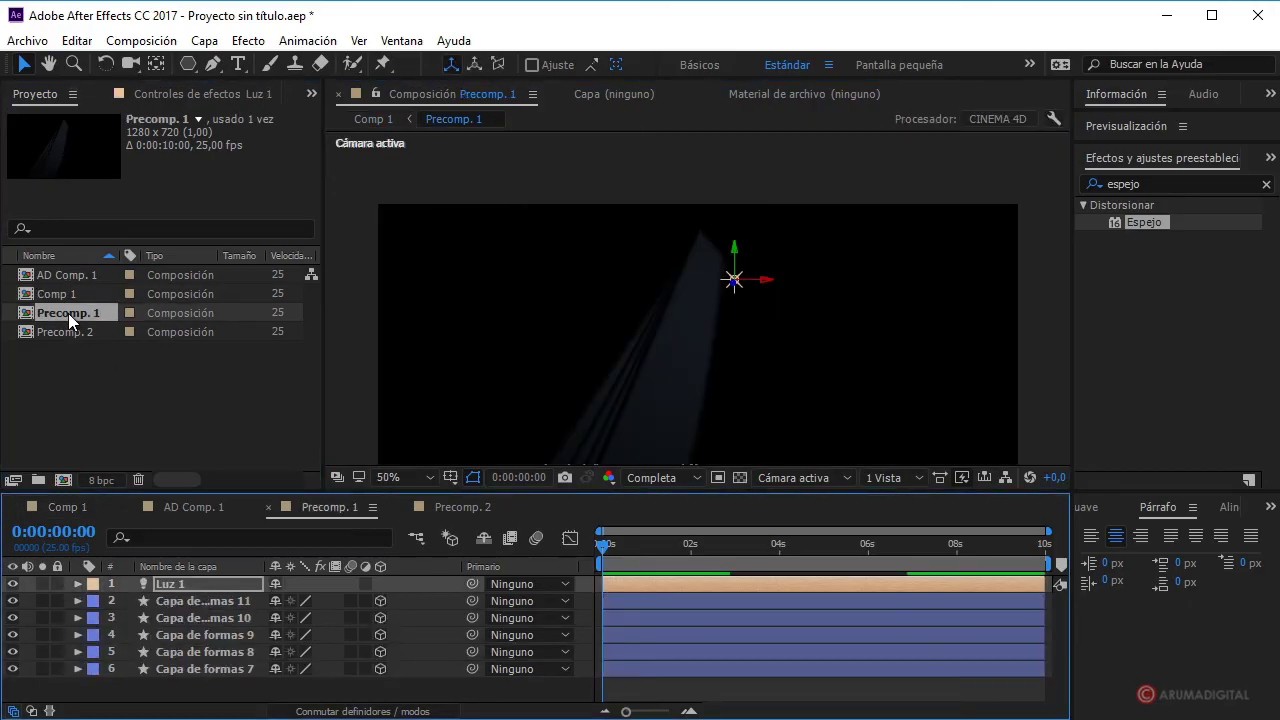
{"action": "scroll", "coordinate": [486, 263], "scroll_direction": "down", "scroll_amount": 2}
{"action": "scroll", "coordinate": [536, 319], "scroll_direction": "down", "scroll_amount": 1}
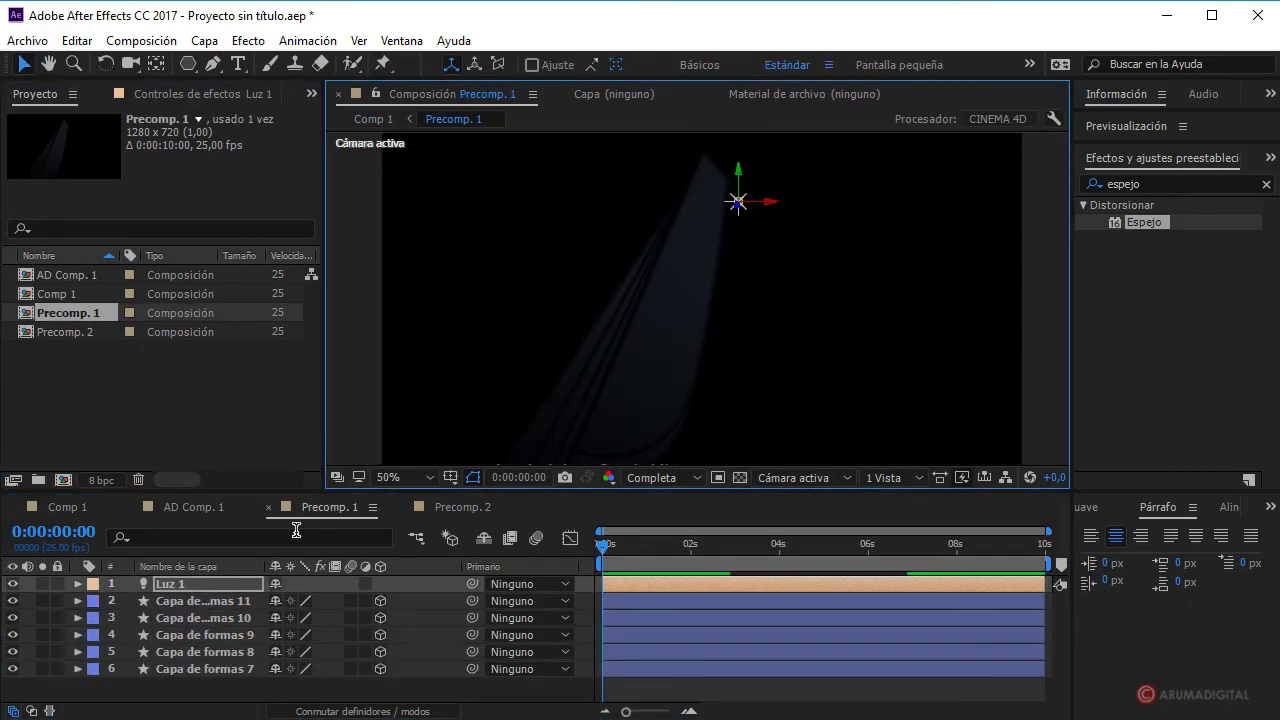
{"action": "left_click", "coordinate": [211, 602]}
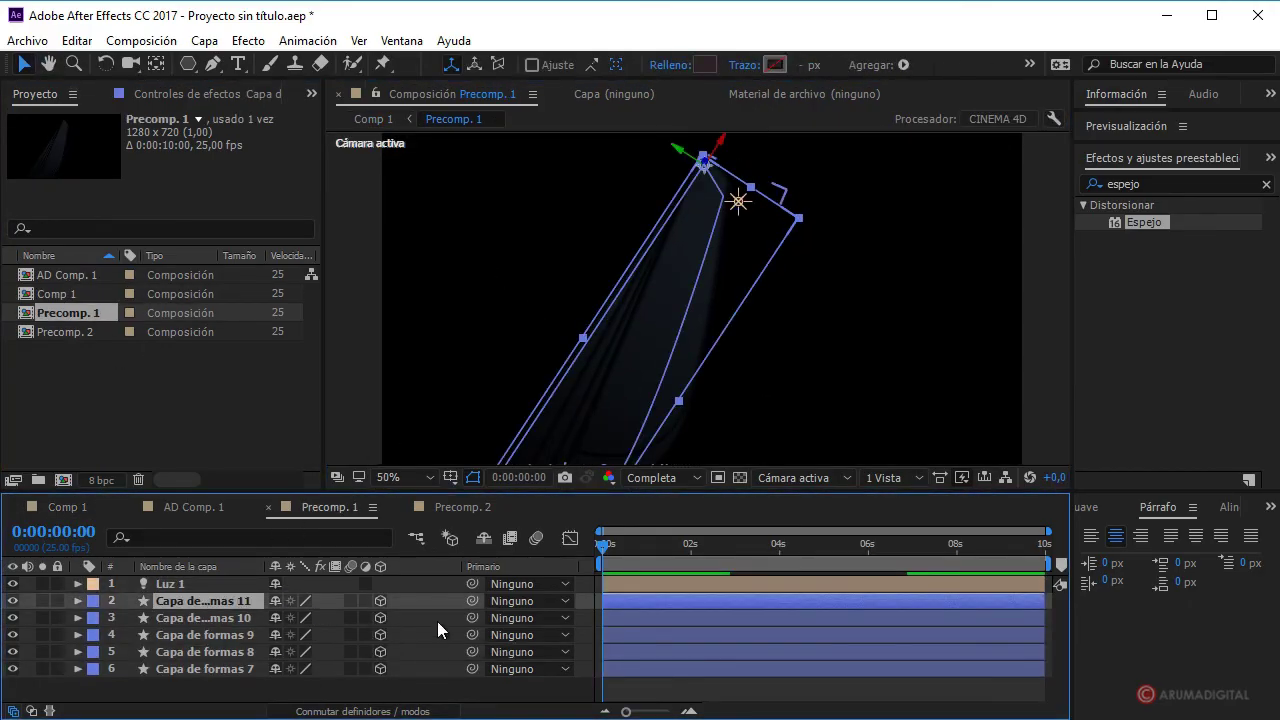
{"action": "left_click", "coordinate": [199, 669], "text": "shift"}
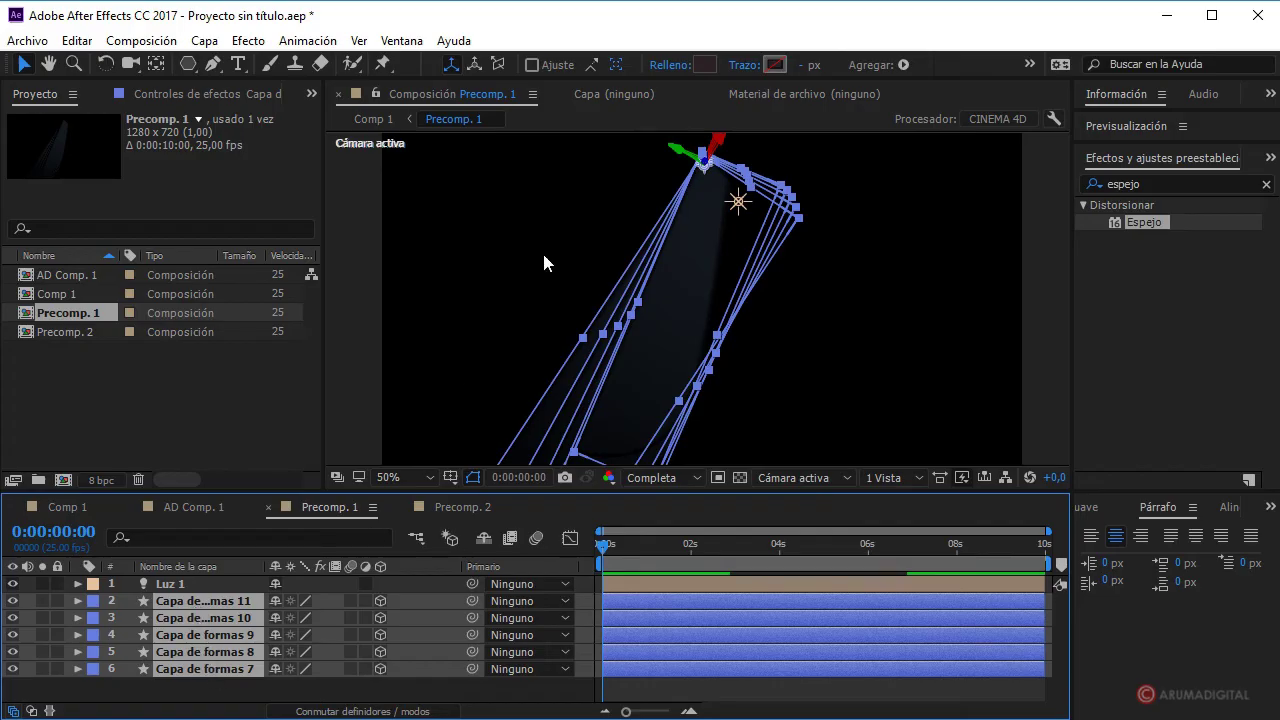
- Give the selected shapes a 1 px stroke in red BB1414
{"action": "left_click", "coordinate": [806, 65]}
{"action": "type", "text": "1"}
{"action": "key", "text": "Return"}
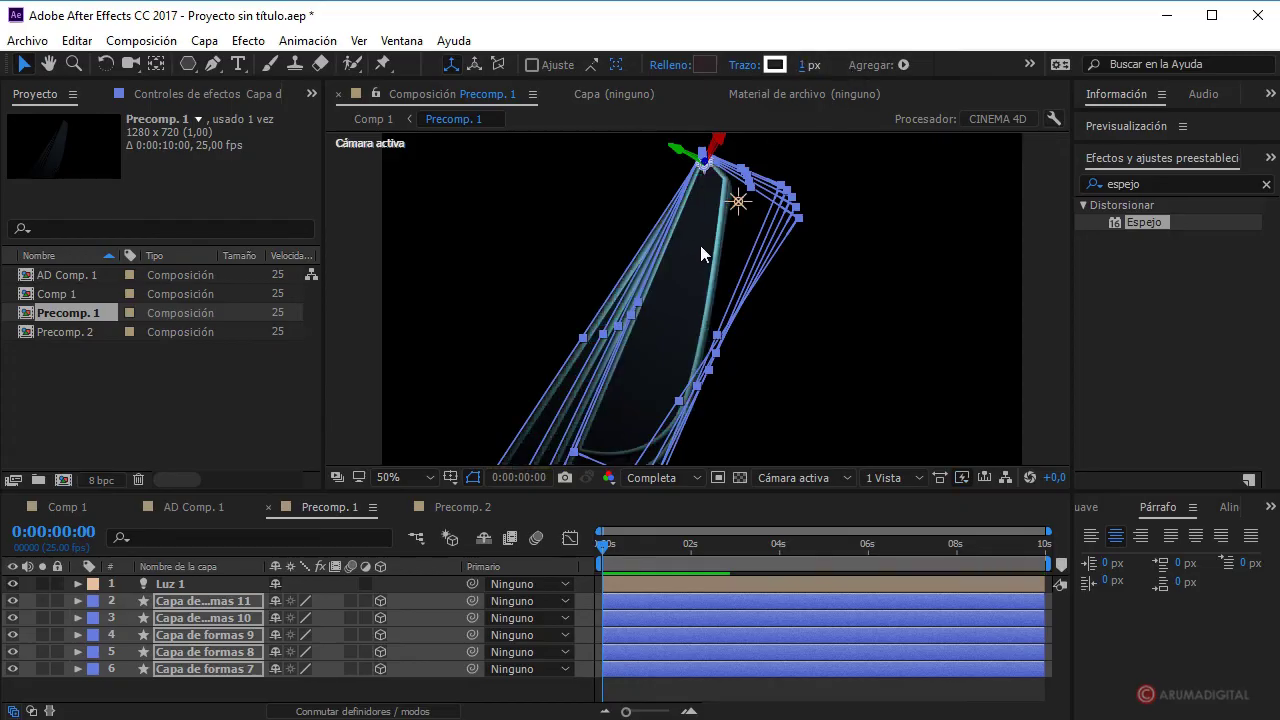
{"action": "left_click", "coordinate": [775, 65]}
{"action": "left_click_drag", "start_coordinate": [1046, 320], "coordinate": [1053, 315]}
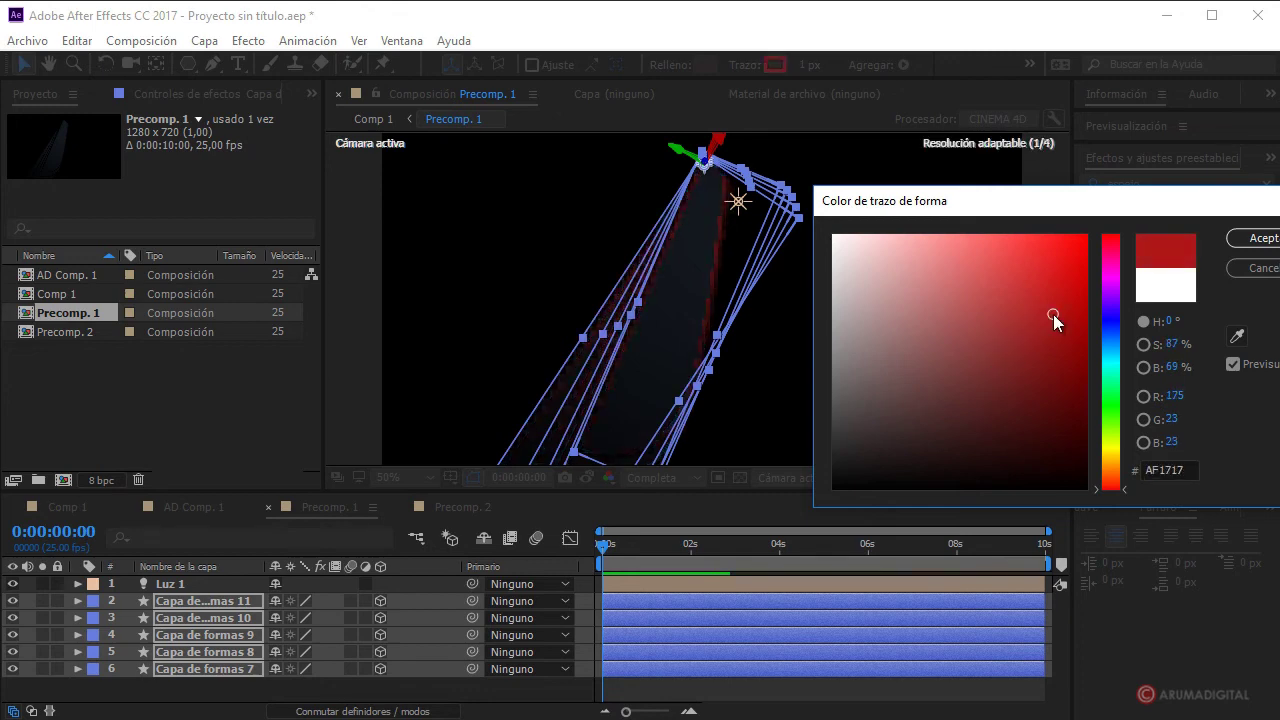
{"action": "left_click", "coordinate": [1060, 302]}
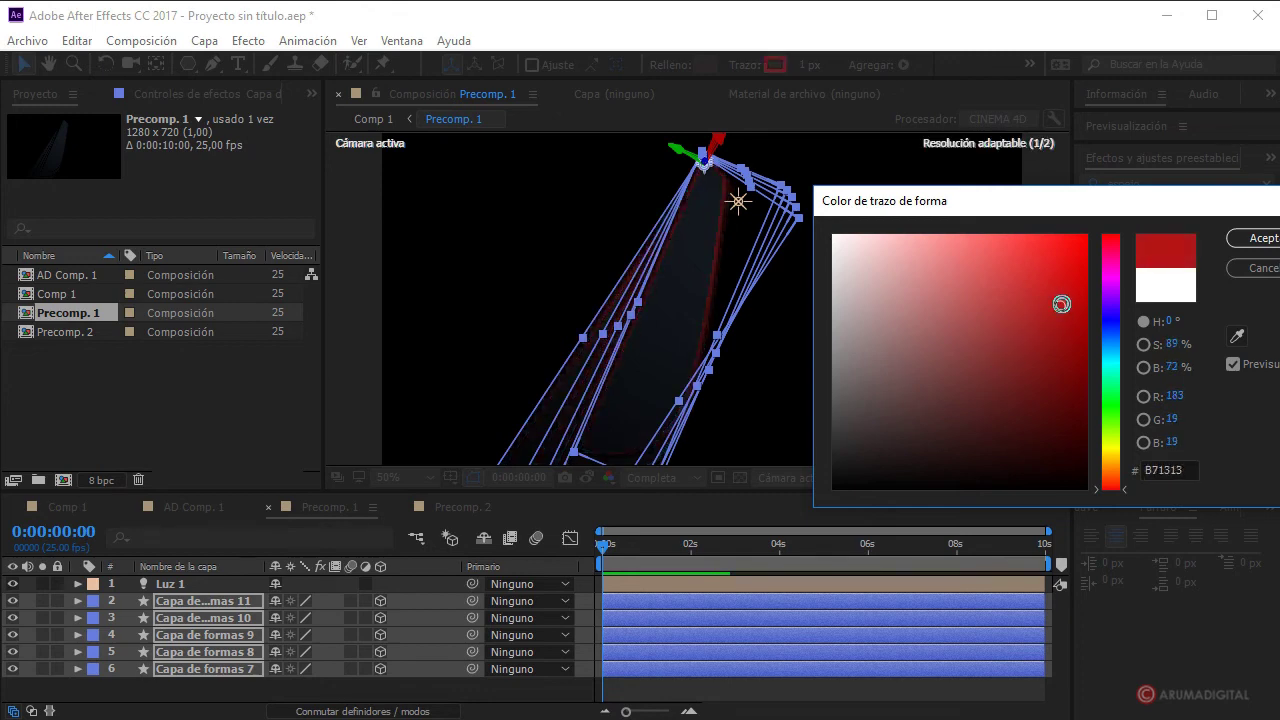
{"action": "left_click", "coordinate": [1243, 246]}
{"action": "left_click", "coordinate": [365, 210]}
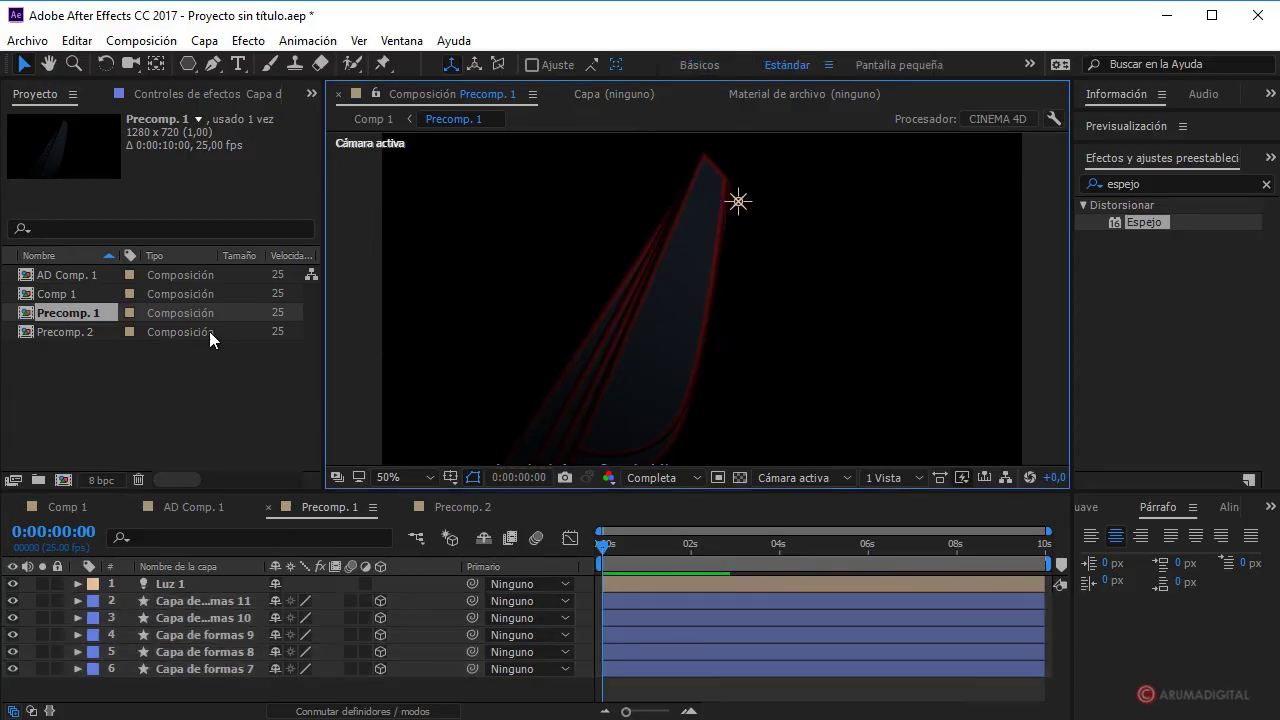
- In Comp 1, duplicate the Precomp. 1 layer with Ctrl+D
{"action": "double_click", "coordinate": [74, 294]}
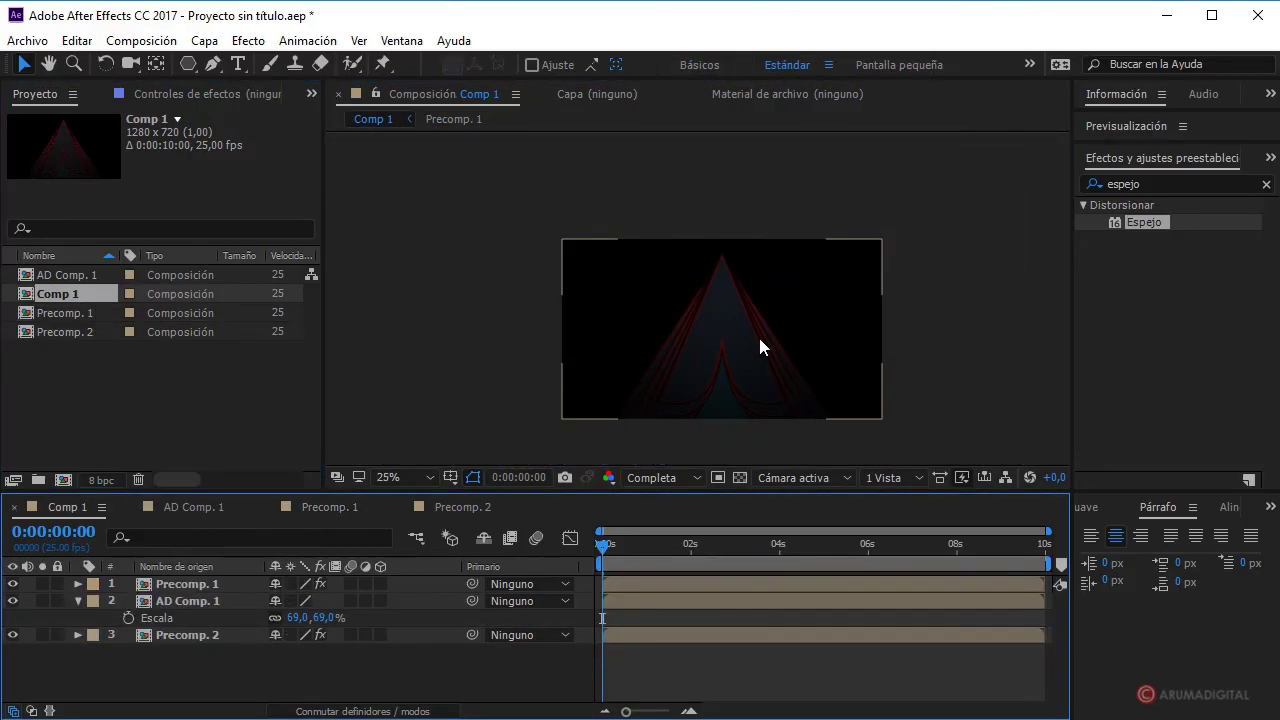
{"action": "scroll", "coordinate": [759, 338], "scroll_direction": "up", "scroll_amount": 2}
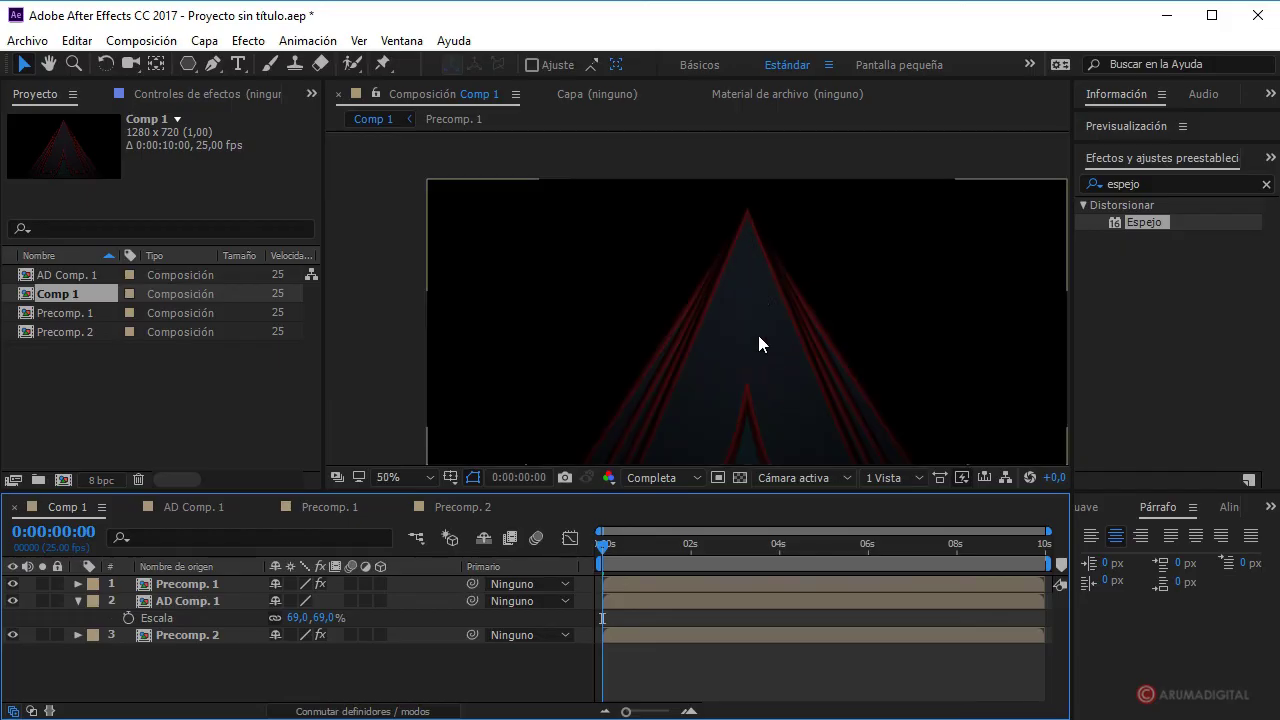
{"action": "left_click", "coordinate": [186, 585]}
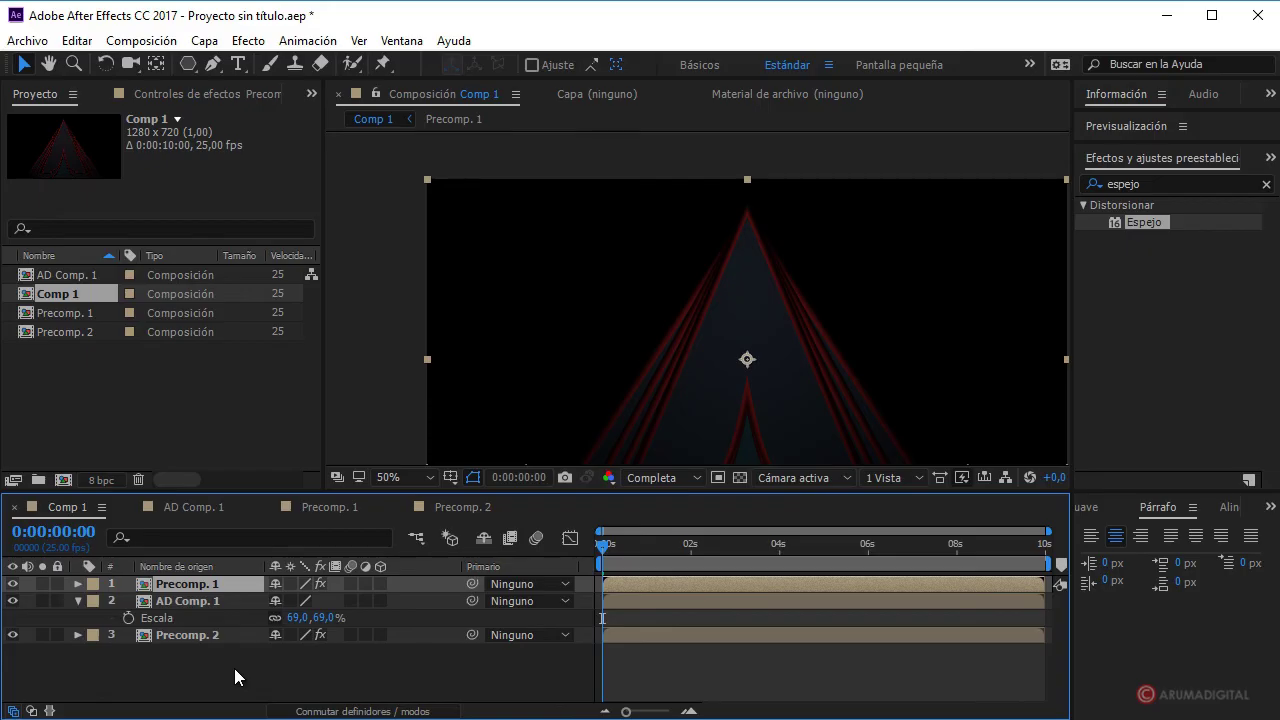
{"action": "key", "text": "ctrl+d"}
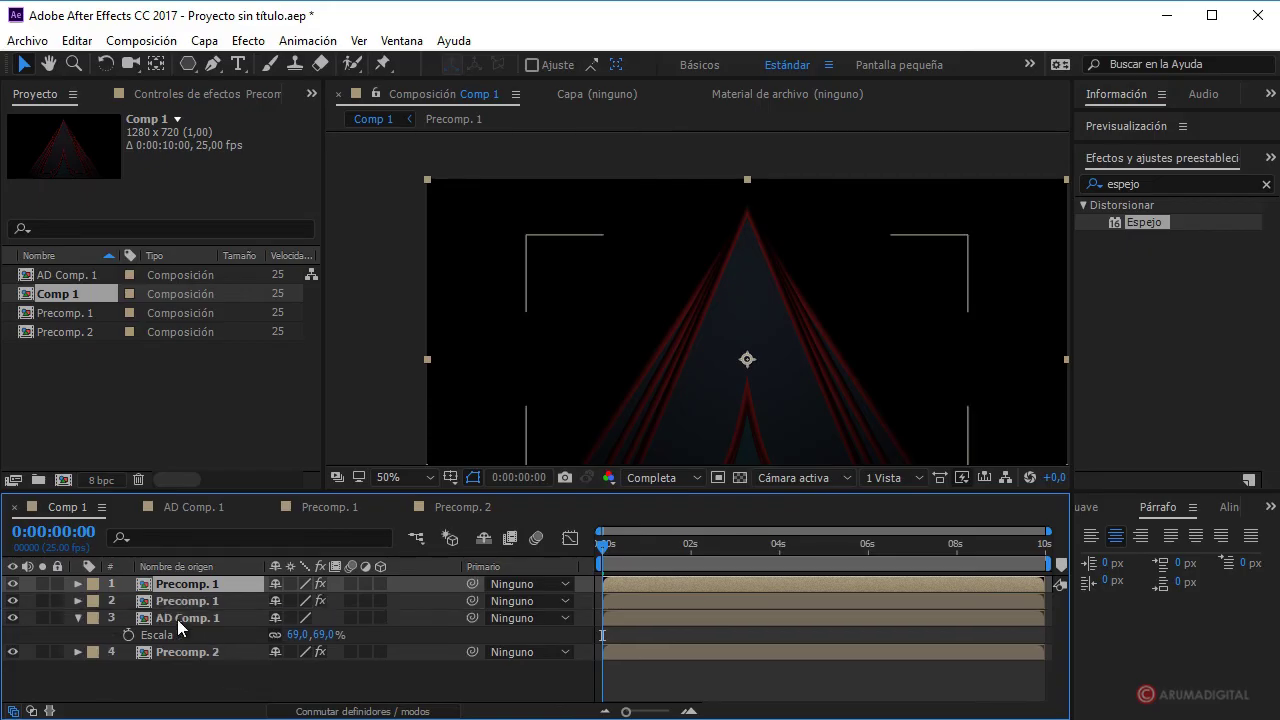
- Unlink the copy's scale and flip it vertically to 100, -100%, then show its position
{"action": "key", "text": "s"}
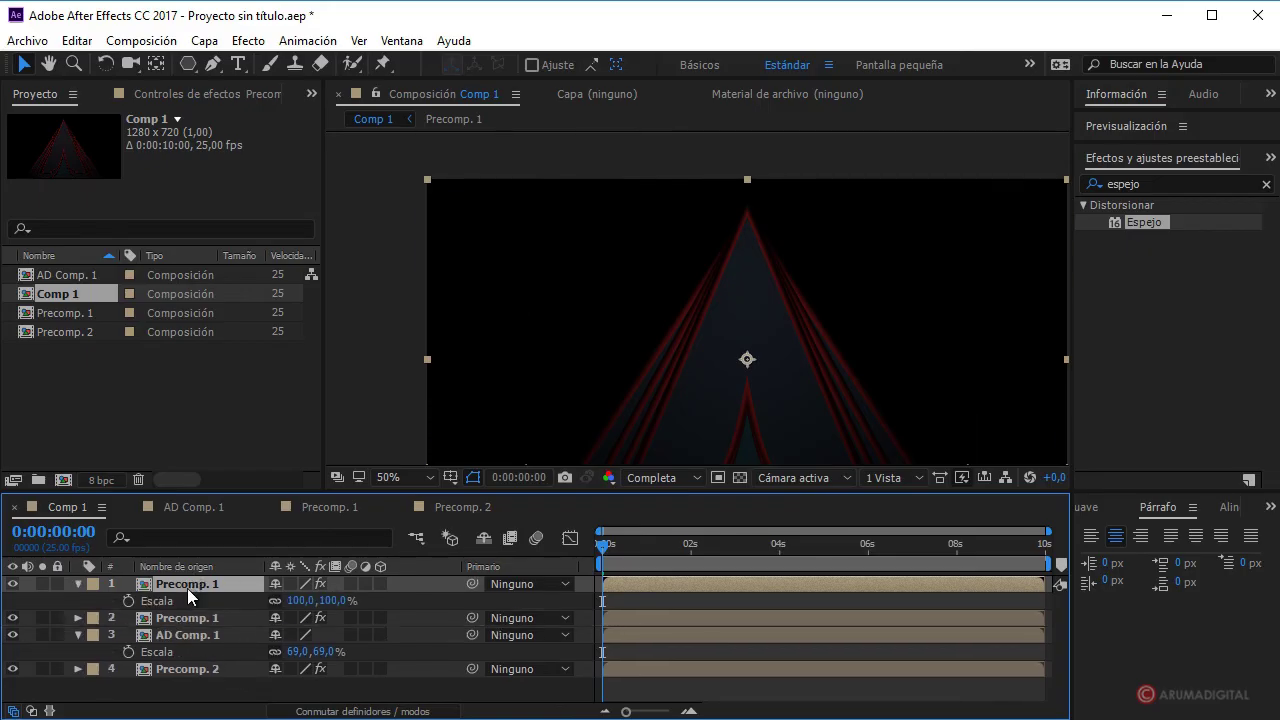
{"action": "left_click", "coordinate": [275, 601]}
{"action": "left_click", "coordinate": [333, 600]}
{"action": "type", "text": "-"}
{"action": "key", "text": "Return"}
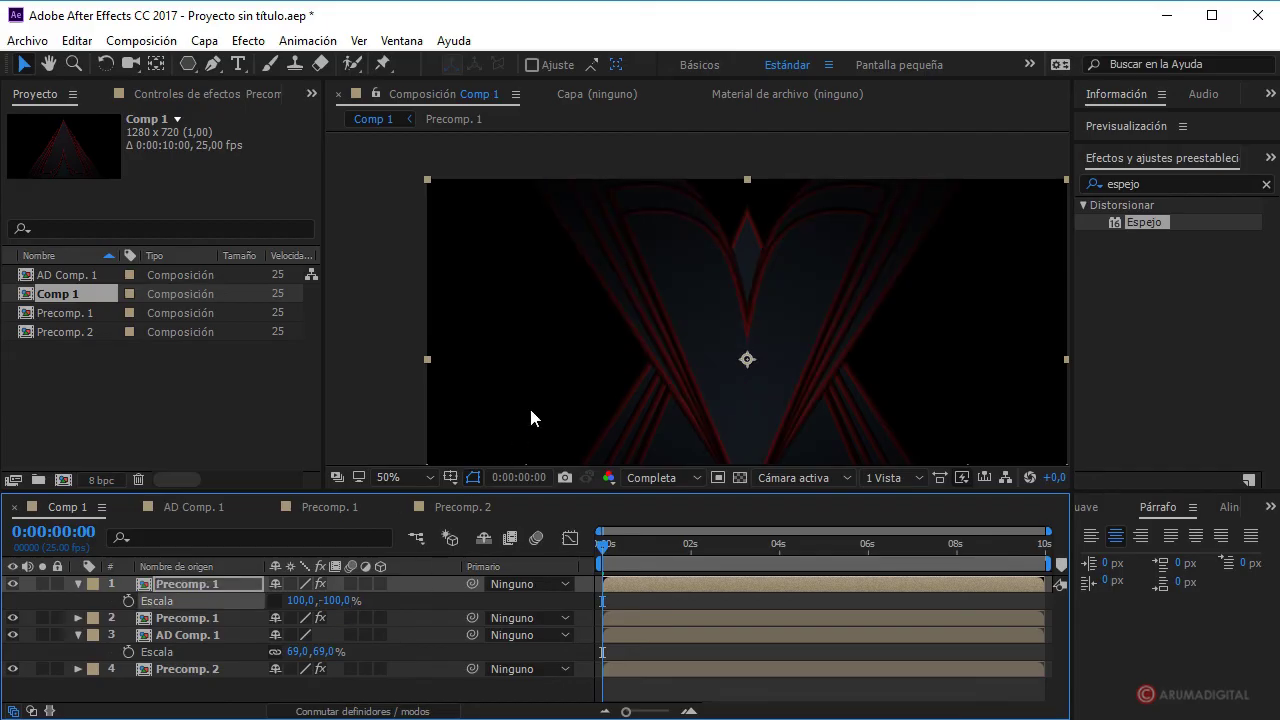
{"action": "scroll", "coordinate": [700, 335], "scroll_direction": "down", "scroll_amount": 2}
{"action": "scroll", "coordinate": [711, 344], "scroll_direction": "up", "scroll_amount": 2}
{"action": "left_click", "coordinate": [190, 590]}
{"action": "key", "text": "p"}
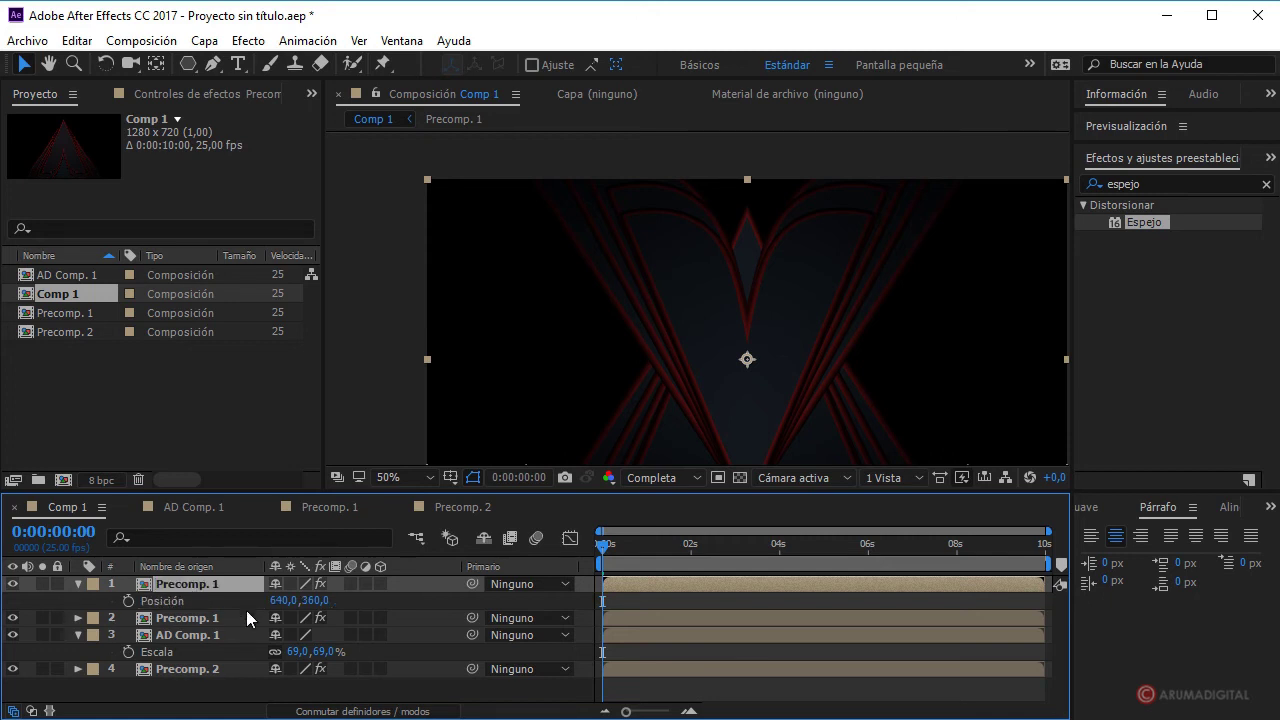
- Toggle the 3D switch on both Precomp. 1 layers and AD Comp. 1
{"action": "left_click", "coordinate": [379, 585]}
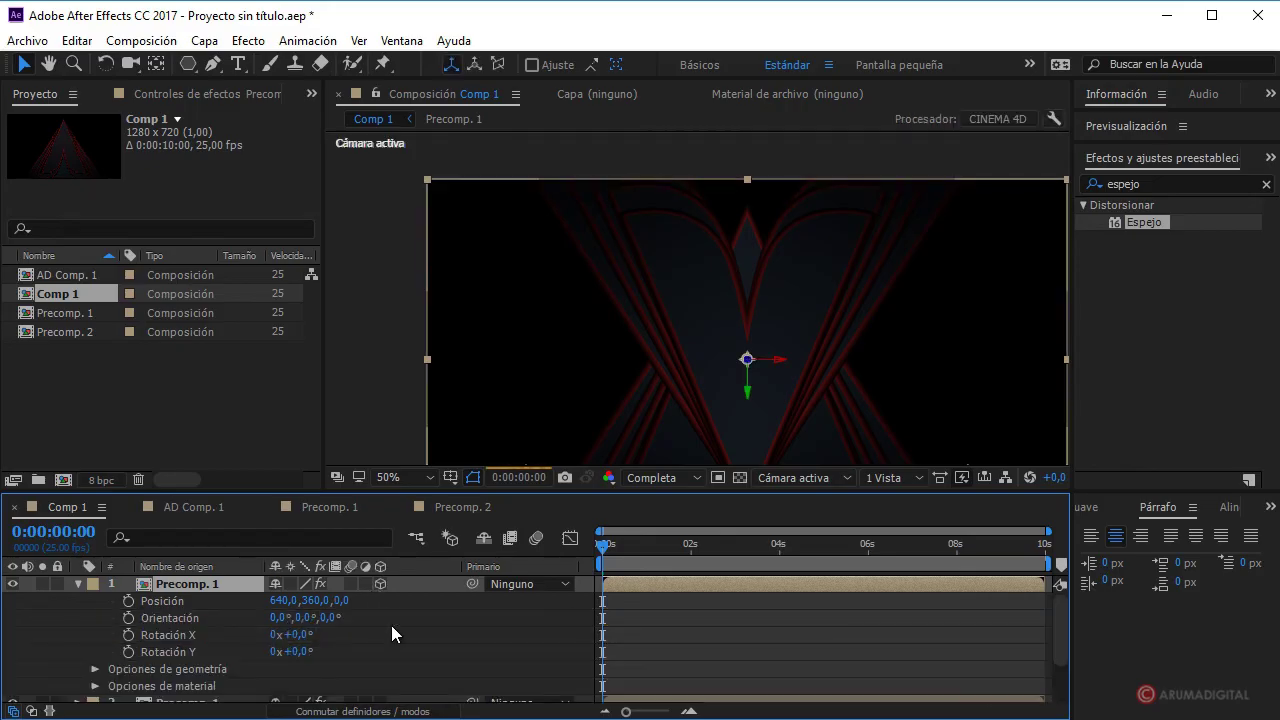
{"action": "scroll", "coordinate": [391, 625], "scroll_direction": "down", "scroll_amount": 2}
{"action": "left_click", "coordinate": [380, 651]}
{"action": "left_click", "coordinate": [380, 668]}
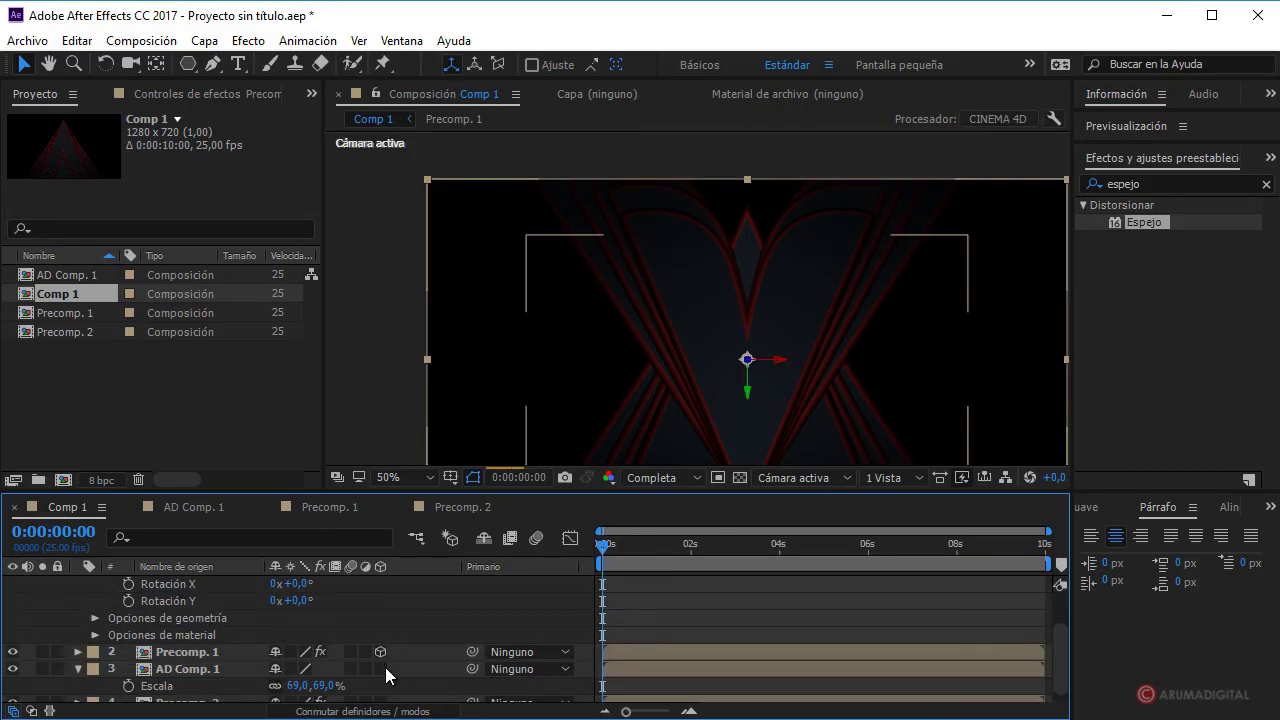
{"action": "scroll", "coordinate": [388, 676], "scroll_direction": "down", "scroll_amount": 2}
{"action": "scroll", "coordinate": [390, 680], "scroll_direction": "down", "scroll_amount": 2}
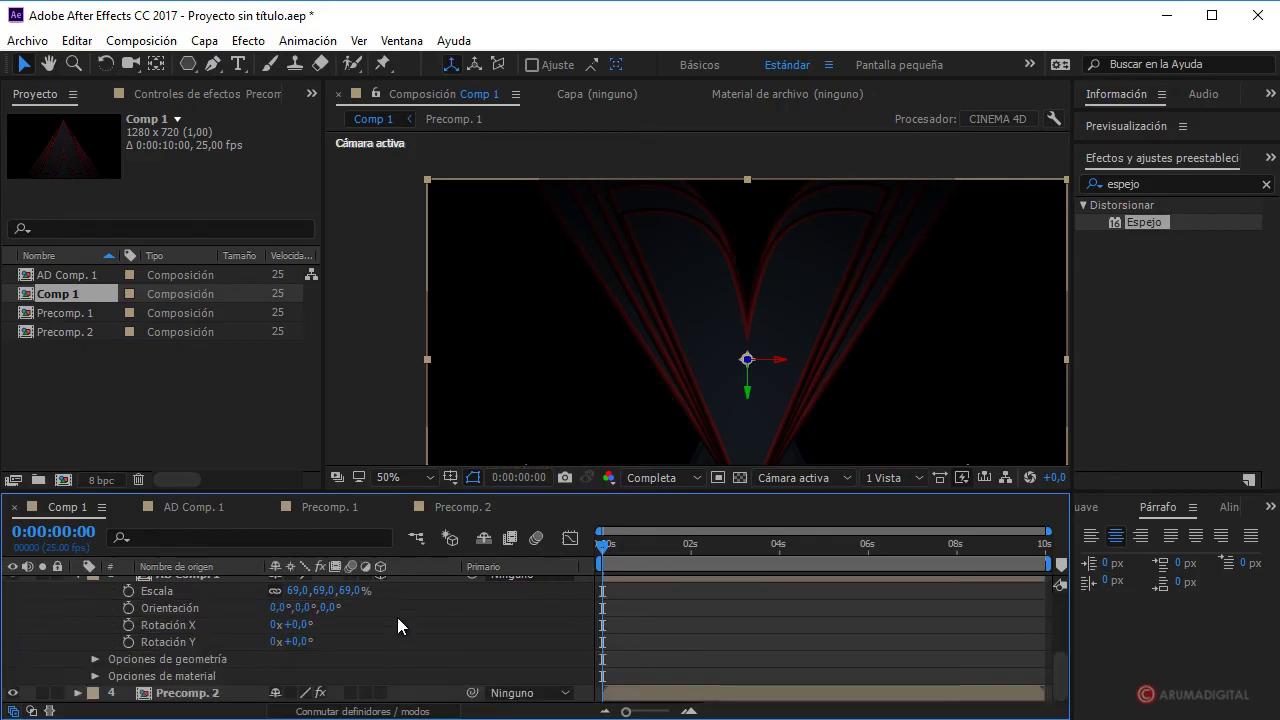
{"action": "scroll", "coordinate": [388, 655], "scroll_direction": "up", "scroll_amount": 2}
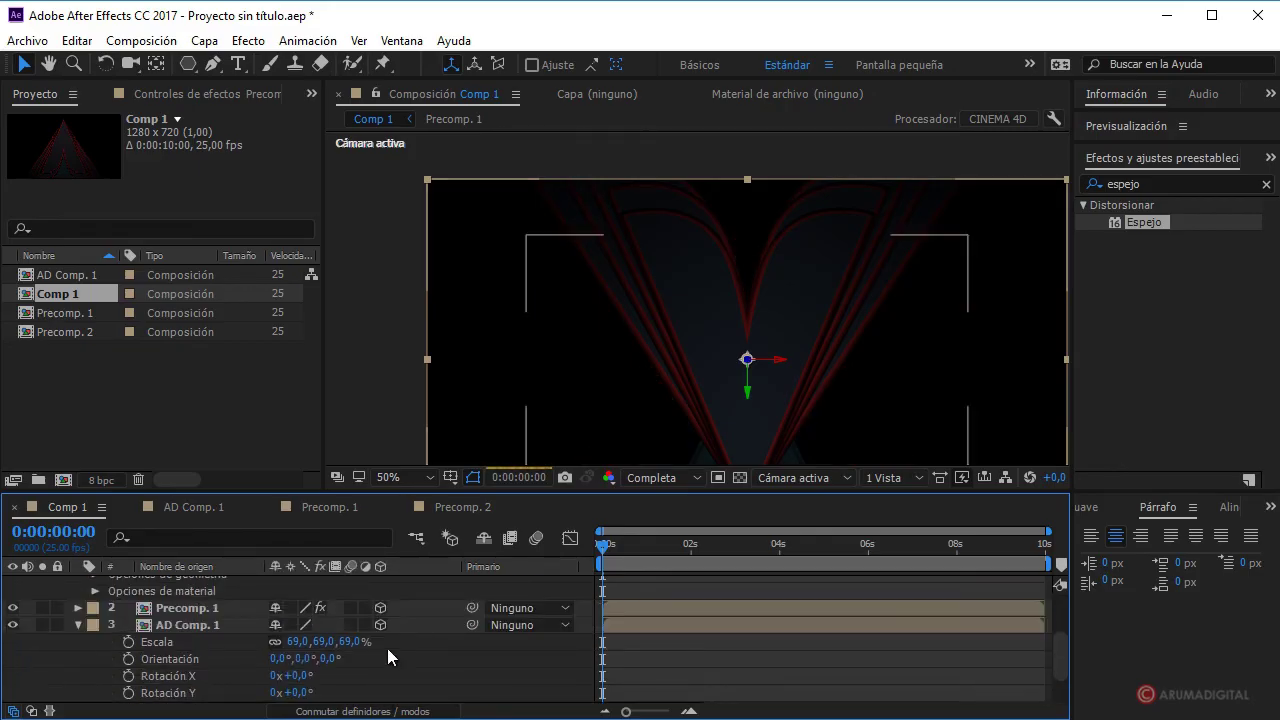
{"action": "scroll", "coordinate": [321, 636], "scroll_direction": "up", "scroll_amount": 2}
{"action": "scroll", "coordinate": [318, 636], "scroll_direction": "up", "scroll_amount": 2}
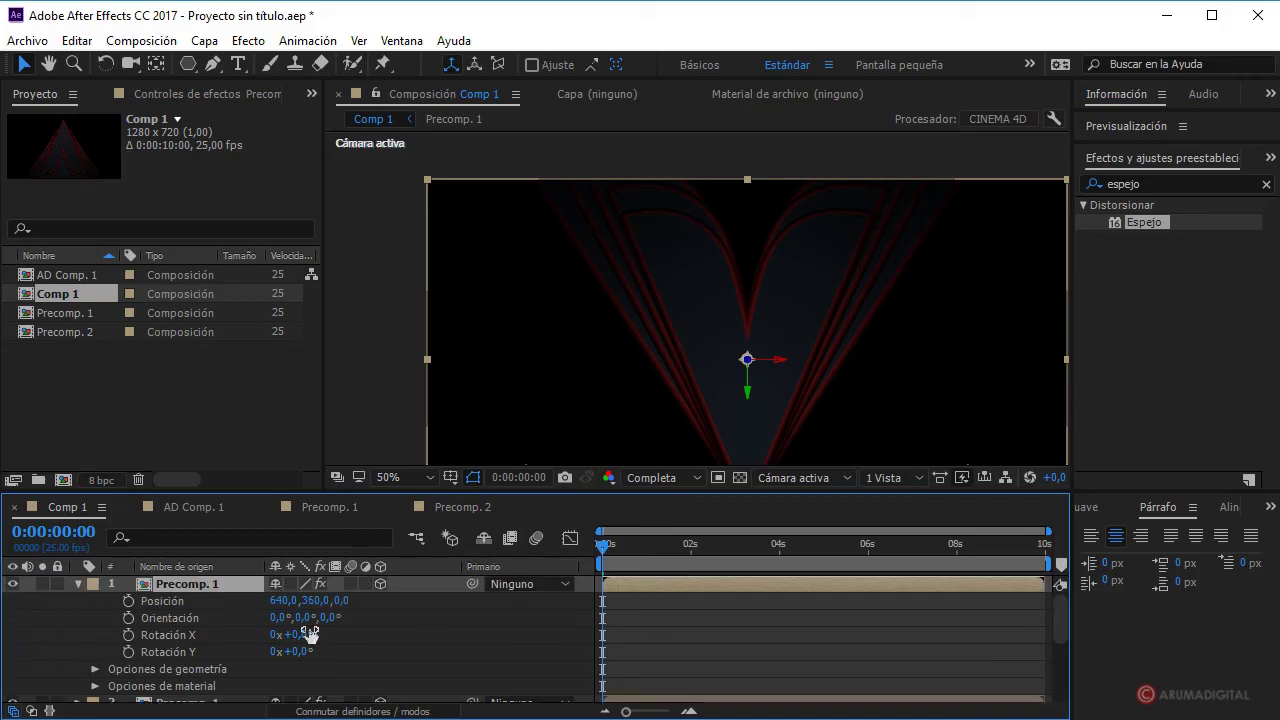
- Collapse the layers and set both Precomp. 1s, AD Comp. 1 and Precomp. 2 to 2D
{"action": "left_click", "coordinate": [77, 584]}
{"action": "left_click", "coordinate": [76, 601]}
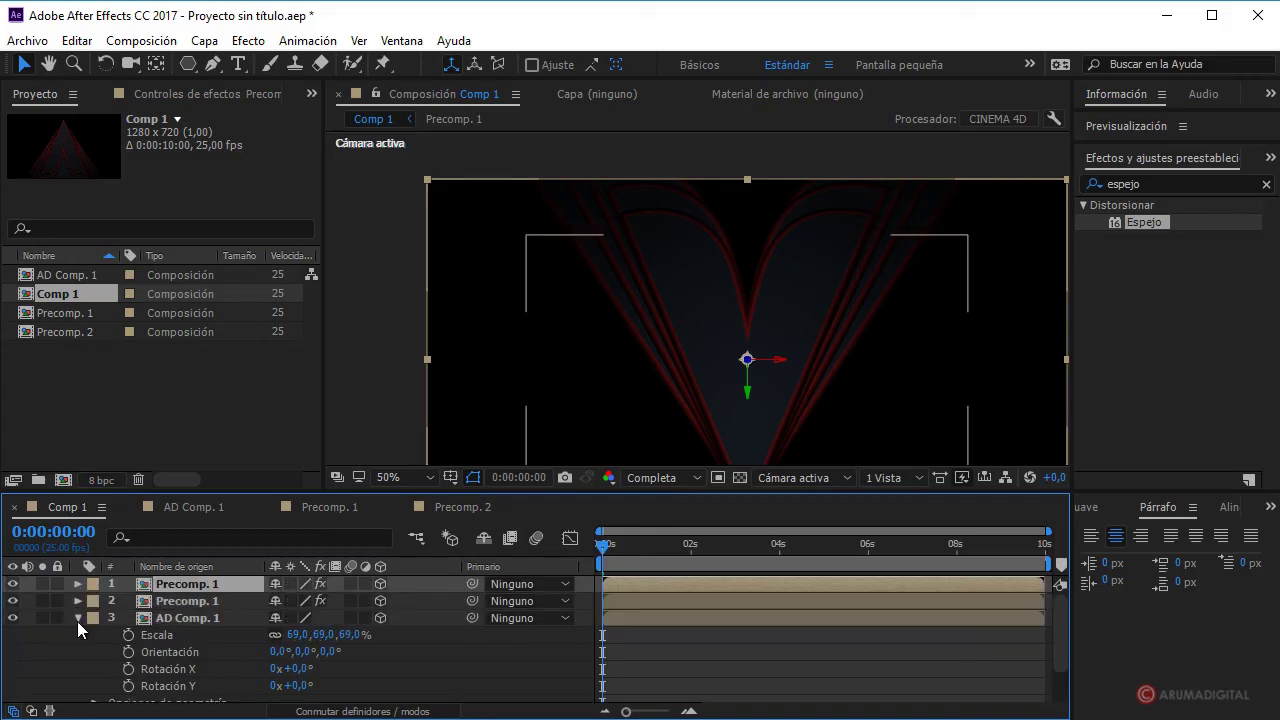
{"action": "left_click", "coordinate": [77, 618]}
{"action": "scroll", "coordinate": [700, 408], "scroll_direction": "down", "scroll_amount": 2}
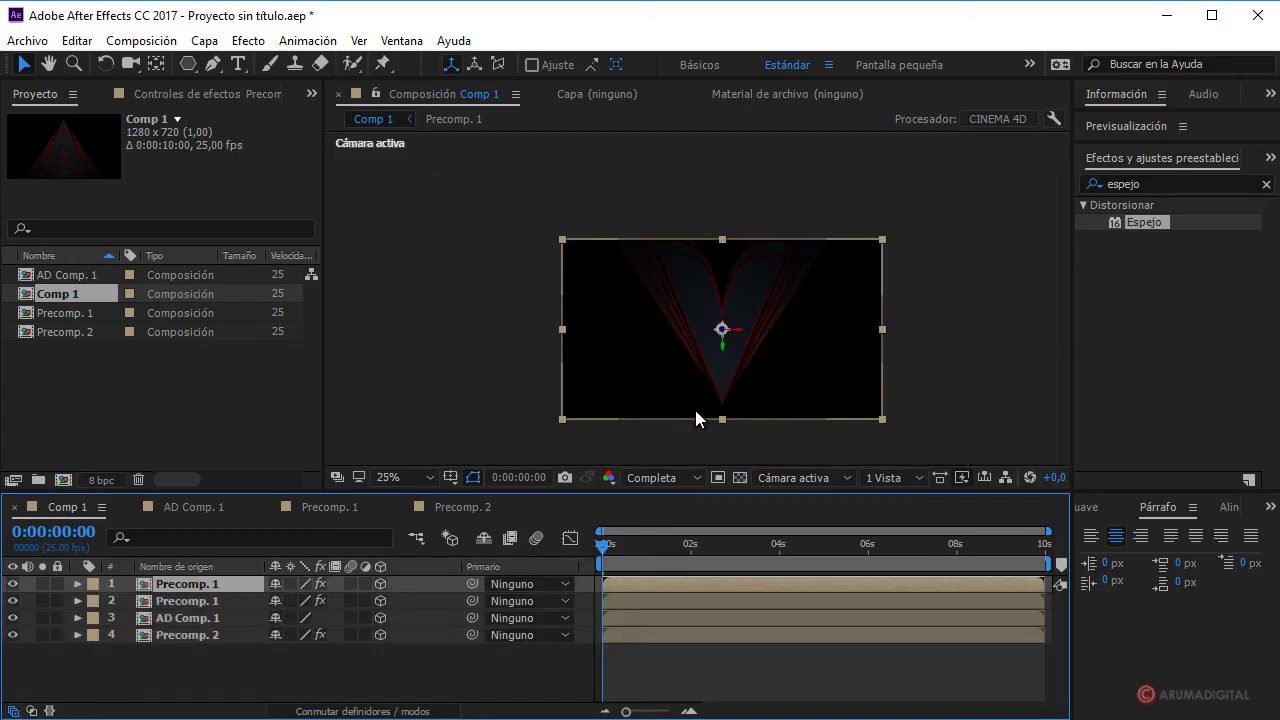
{"action": "scroll", "coordinate": [695, 410], "scroll_direction": "up", "scroll_amount": 2}
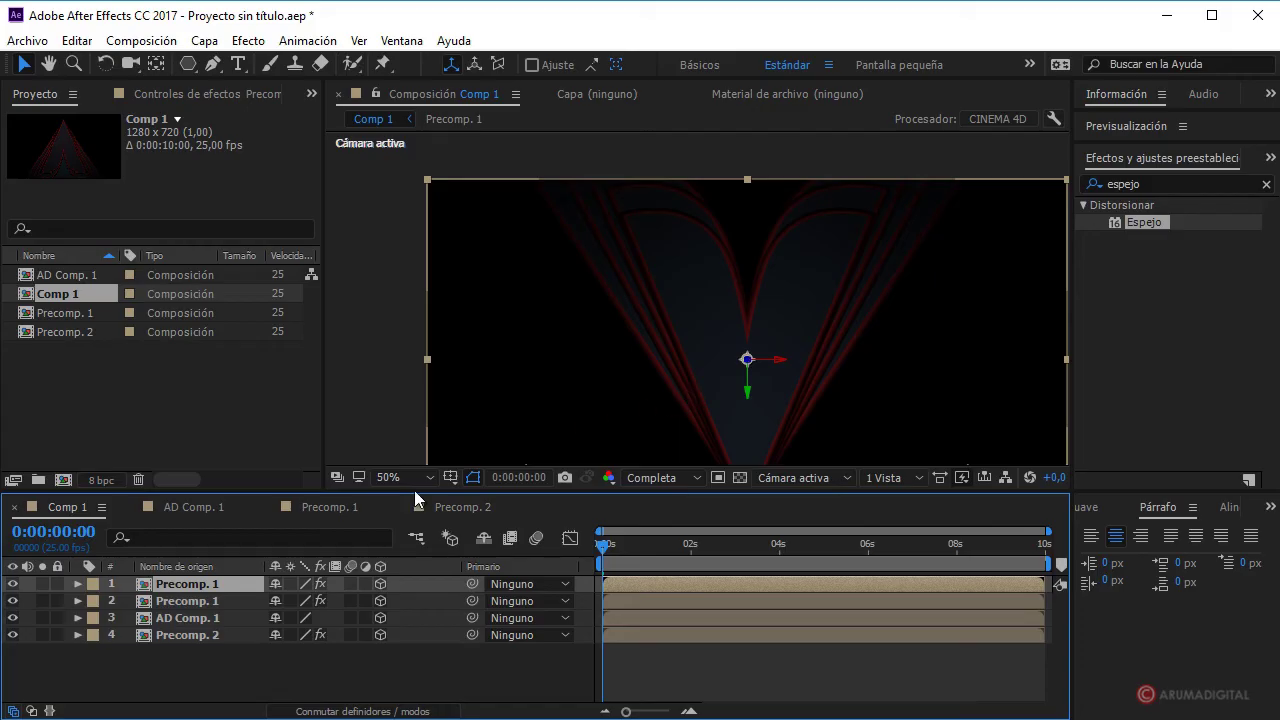
{"action": "left_click", "coordinate": [380, 601]}
{"action": "left_click", "coordinate": [381, 584]}
{"action": "left_click", "coordinate": [381, 618]}
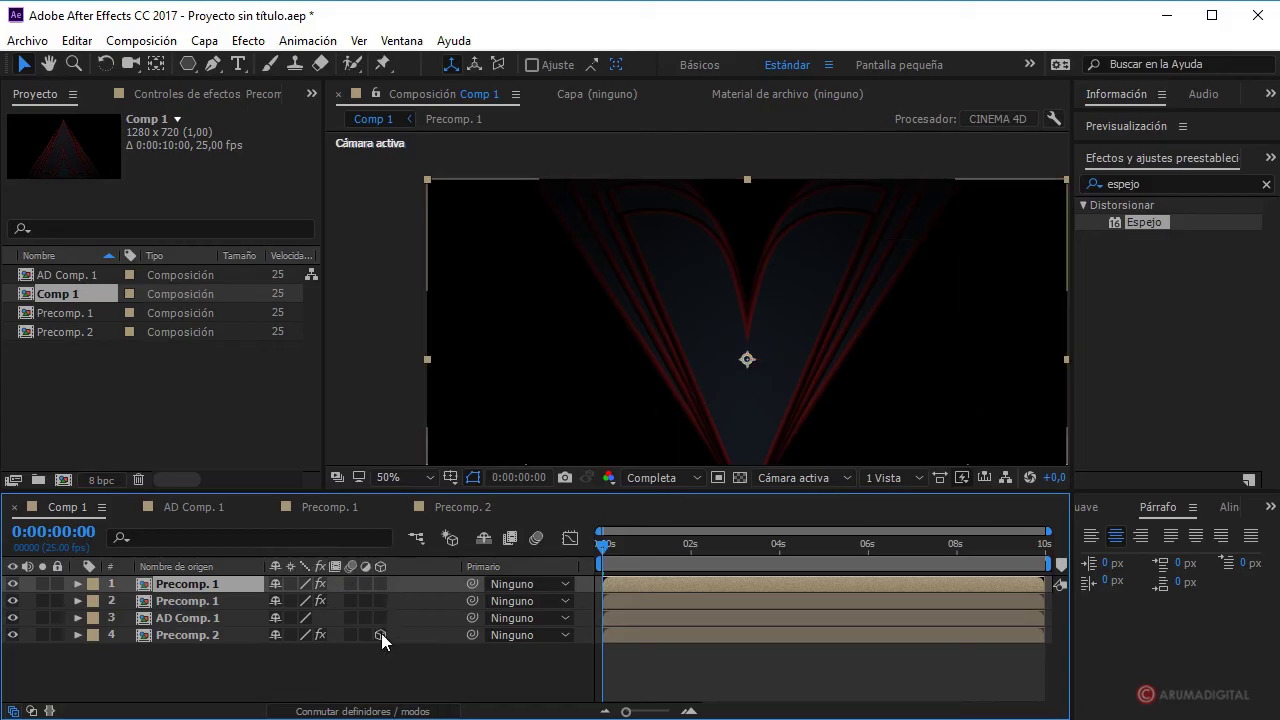
{"action": "left_click", "coordinate": [381, 634]}
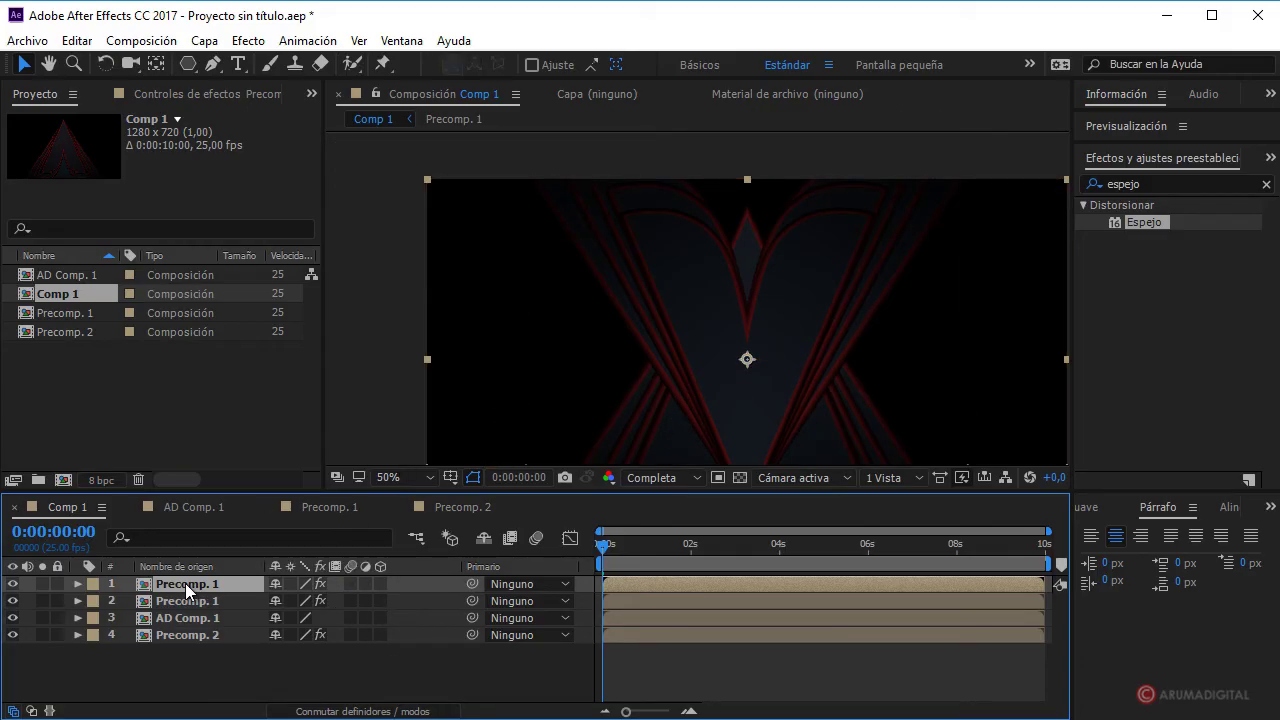
- Move the top Precomp. 1 below its copy and shrink the flipped copy to 54%
{"action": "left_click_drag", "start_coordinate": [185, 583], "coordinate": [193, 609]}
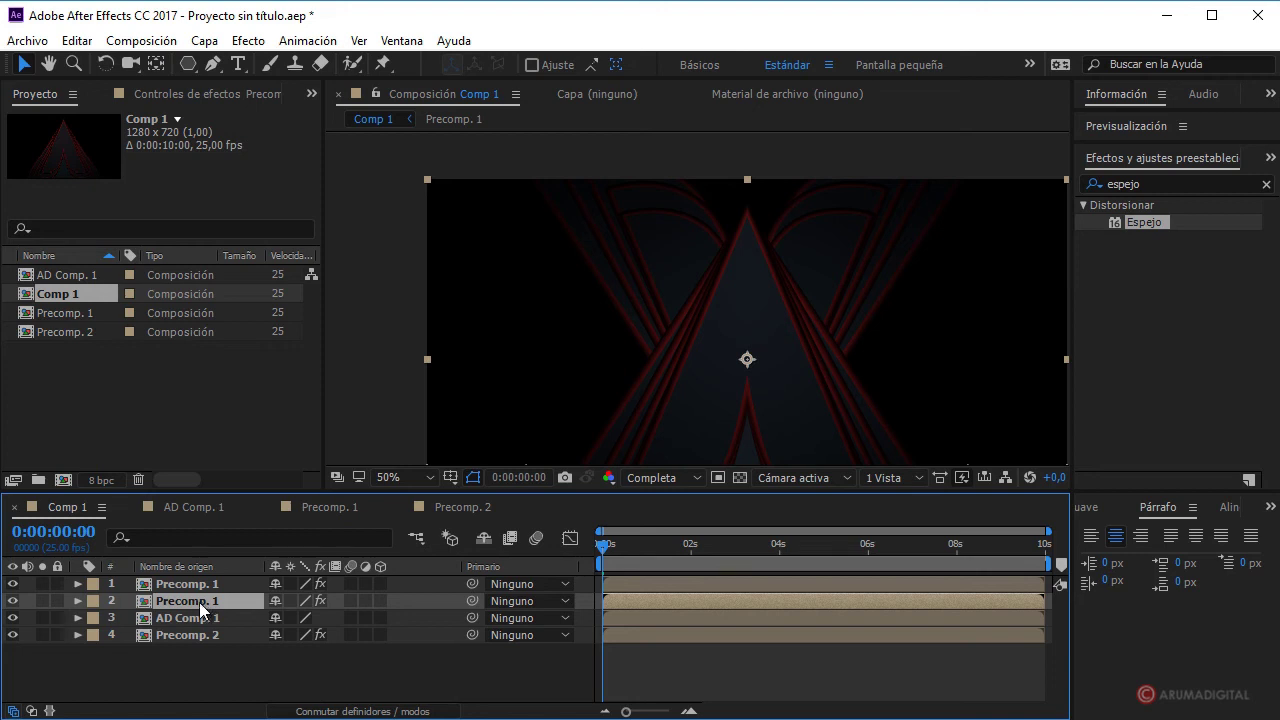
{"action": "key", "text": "s"}
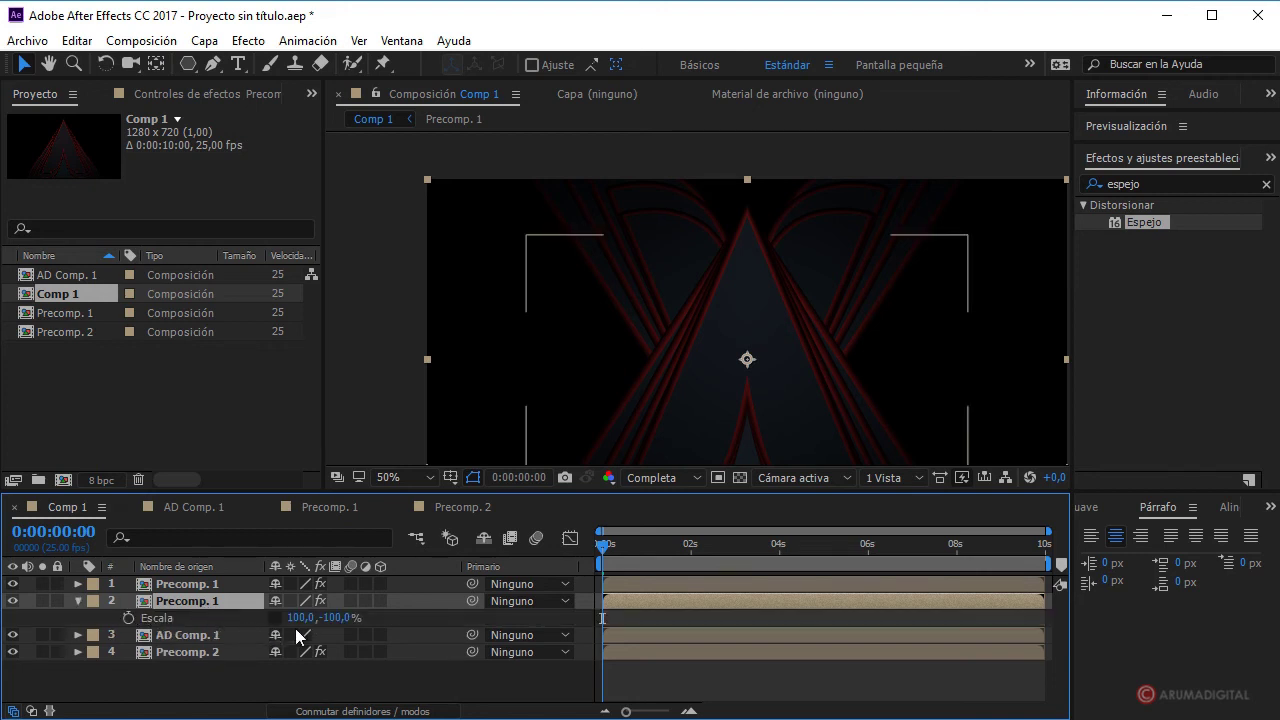
{"action": "left_click_drag", "start_coordinate": [301, 622], "coordinate": [297, 623]}
{"action": "left_click", "coordinate": [297, 618]}
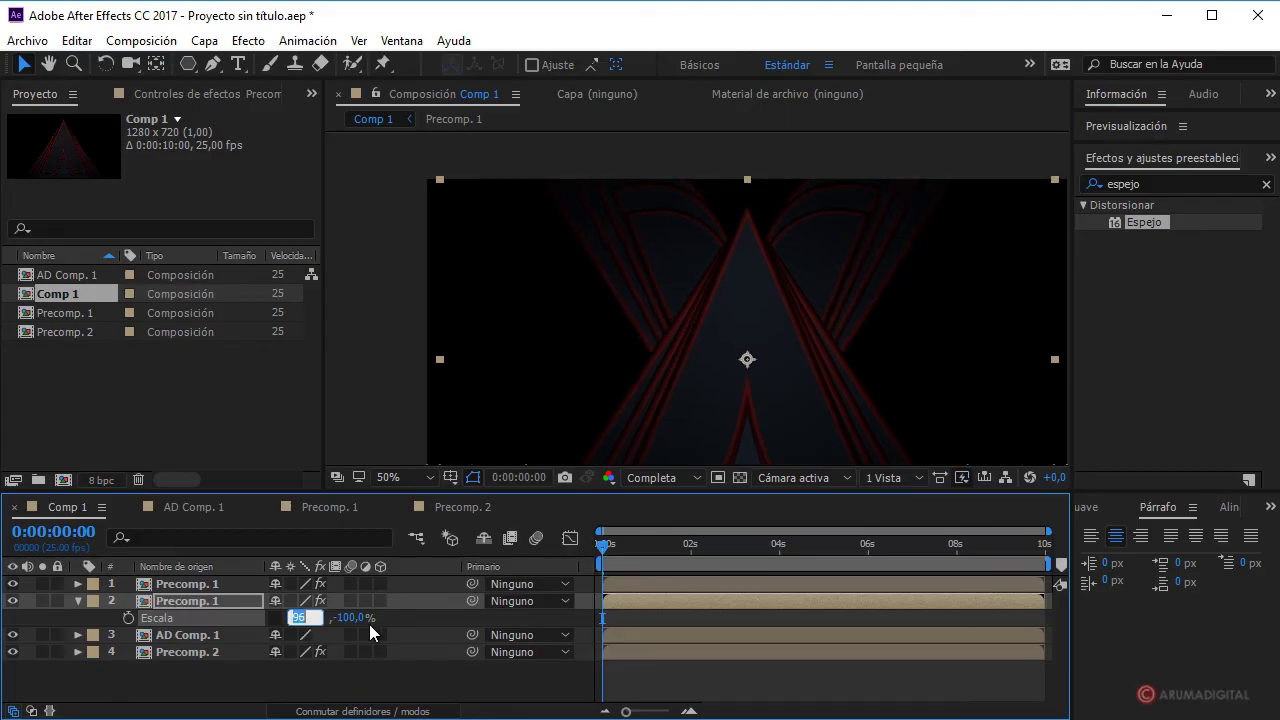
{"action": "type", "text": "100"}
{"action": "left_click", "coordinate": [398, 615]}
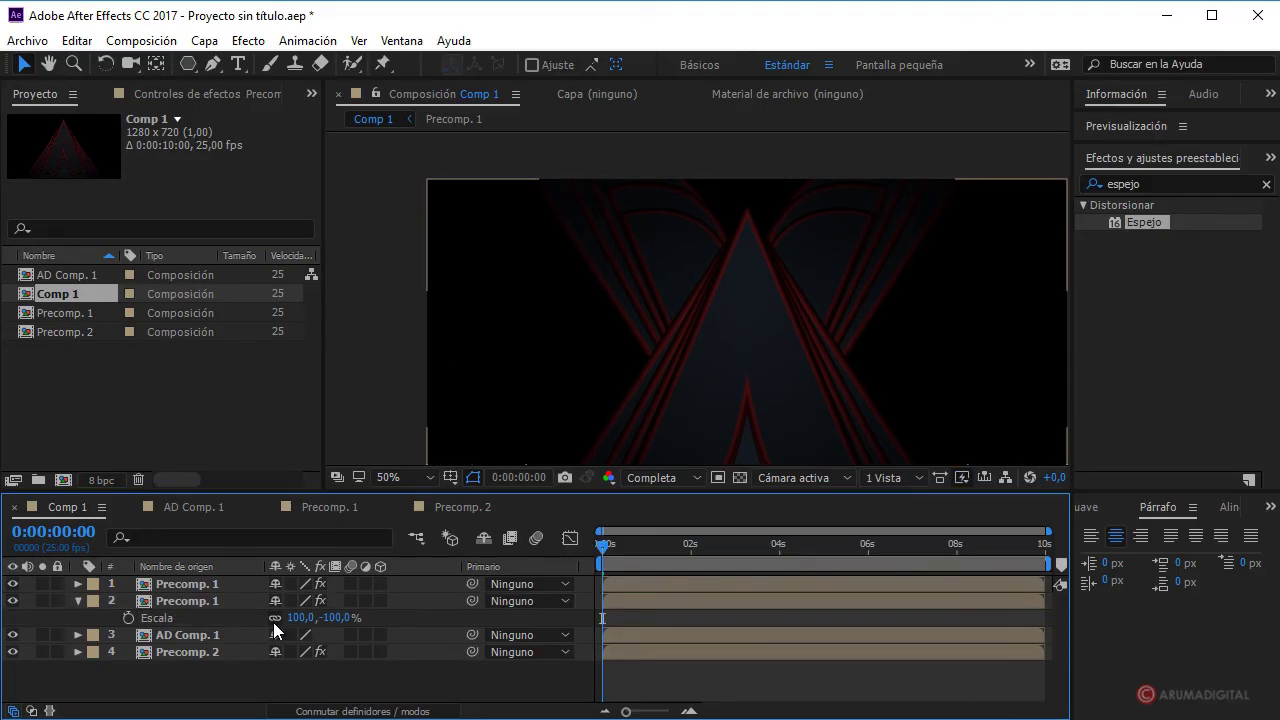
{"action": "left_click_drag", "start_coordinate": [294, 617], "coordinate": [254, 621]}
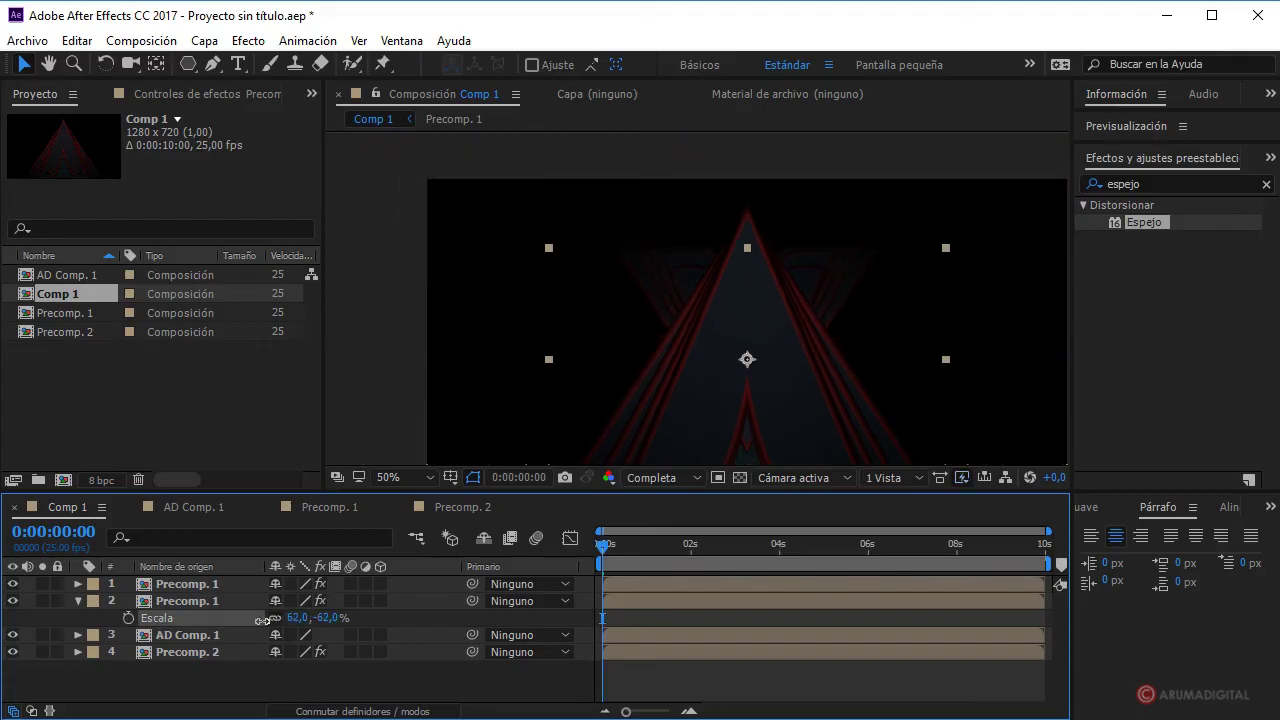
{"action": "left_click", "coordinate": [412, 417]}
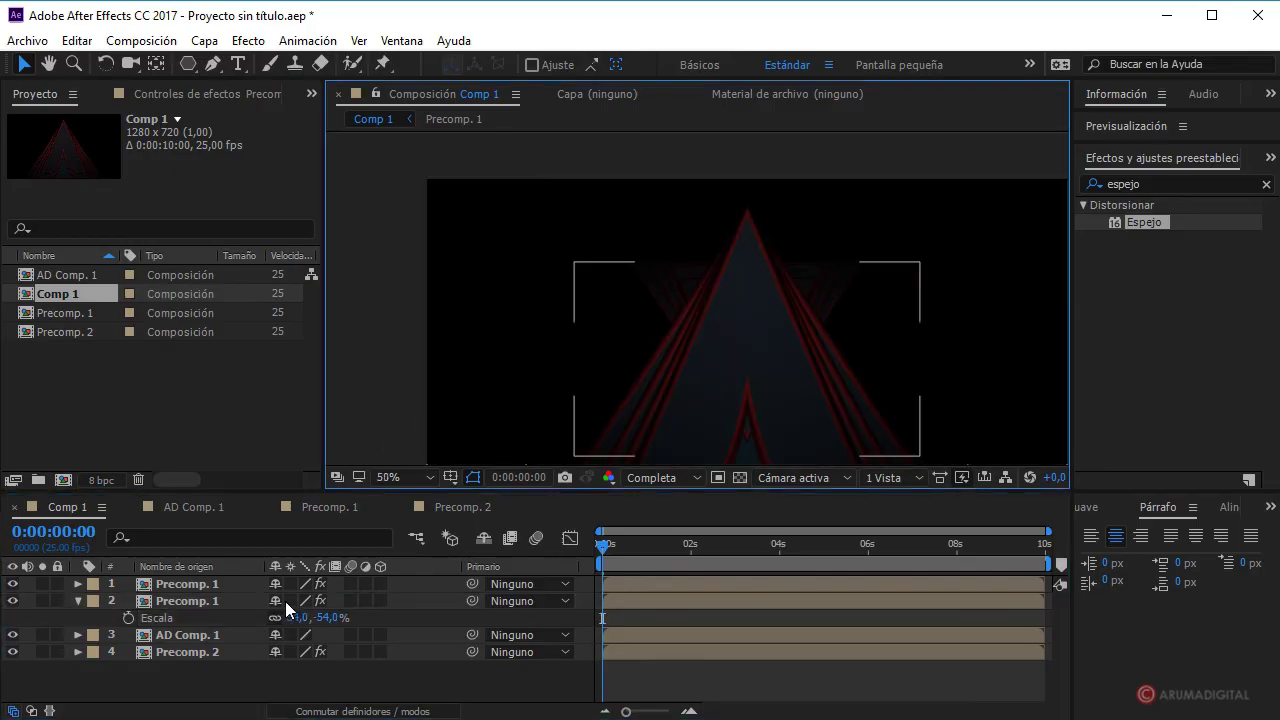
- Raise the flipped copy to position Y 124 and place it beneath AD Comp. 1
{"action": "left_click", "coordinate": [215, 601]}
{"action": "key", "text": "p"}
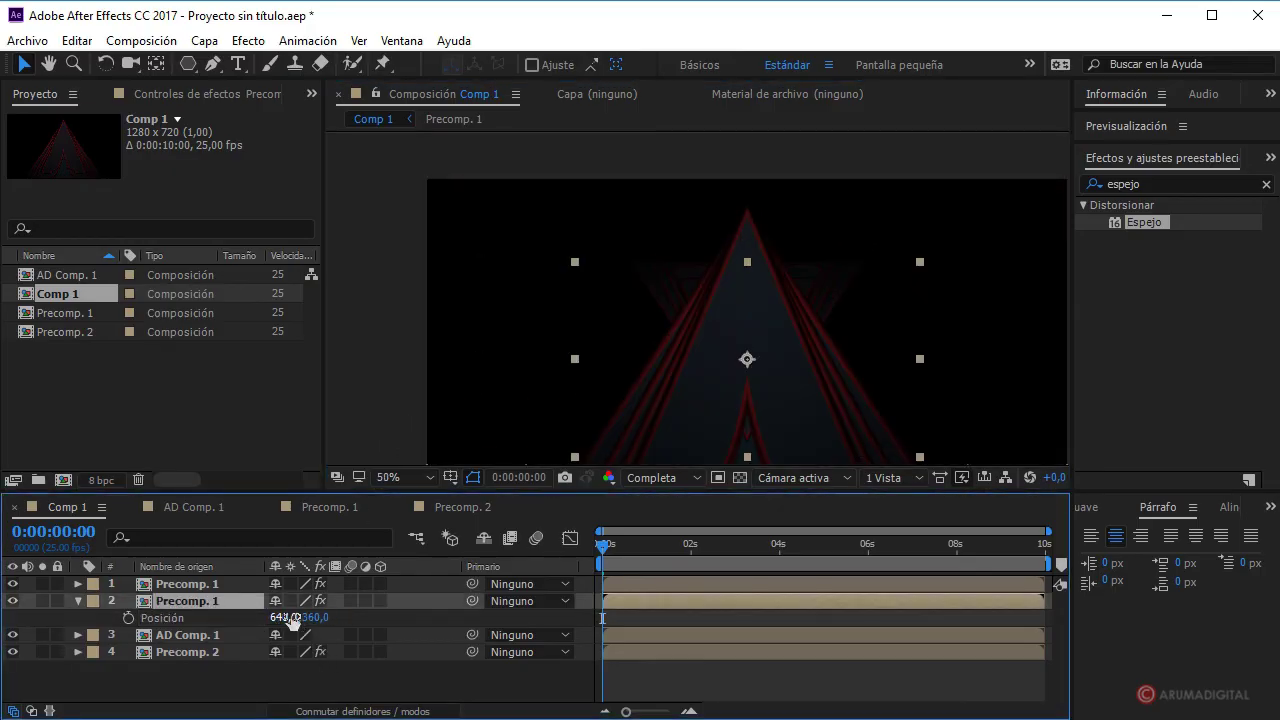
{"action": "left_click_drag", "start_coordinate": [315, 617], "coordinate": [182, 598]}
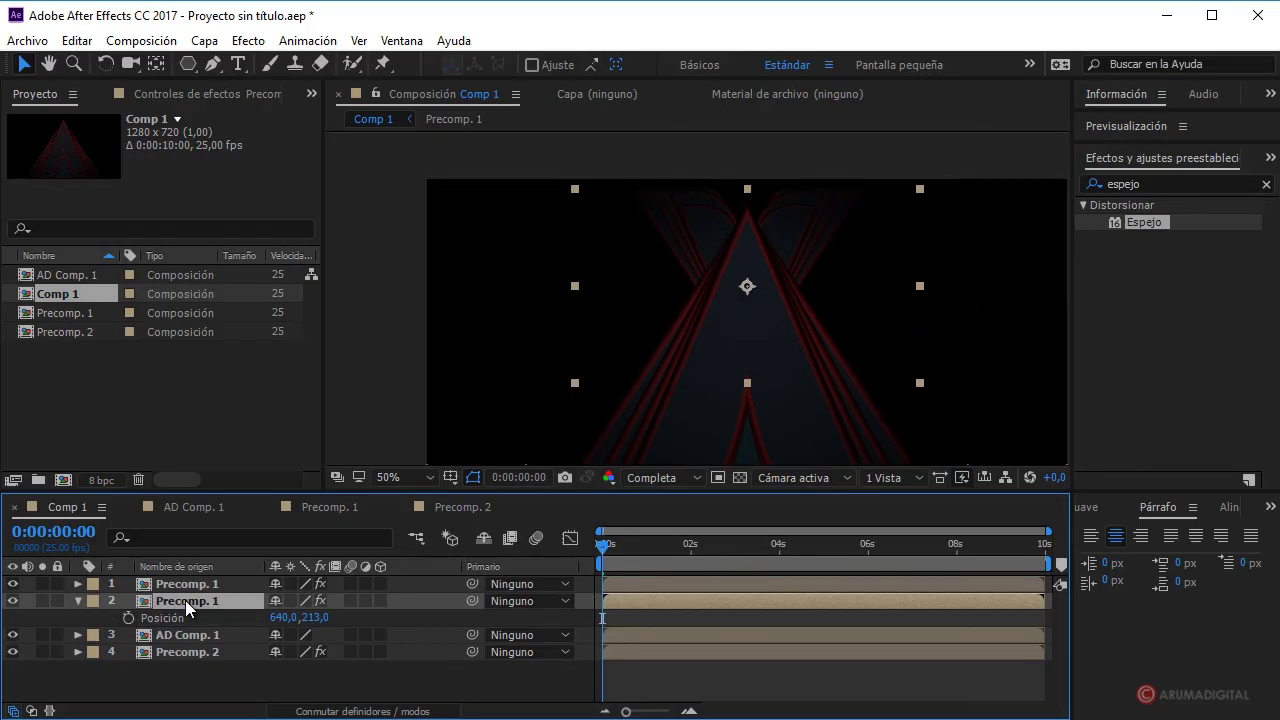
{"action": "left_click_drag", "start_coordinate": [185, 600], "coordinate": [200, 650]}
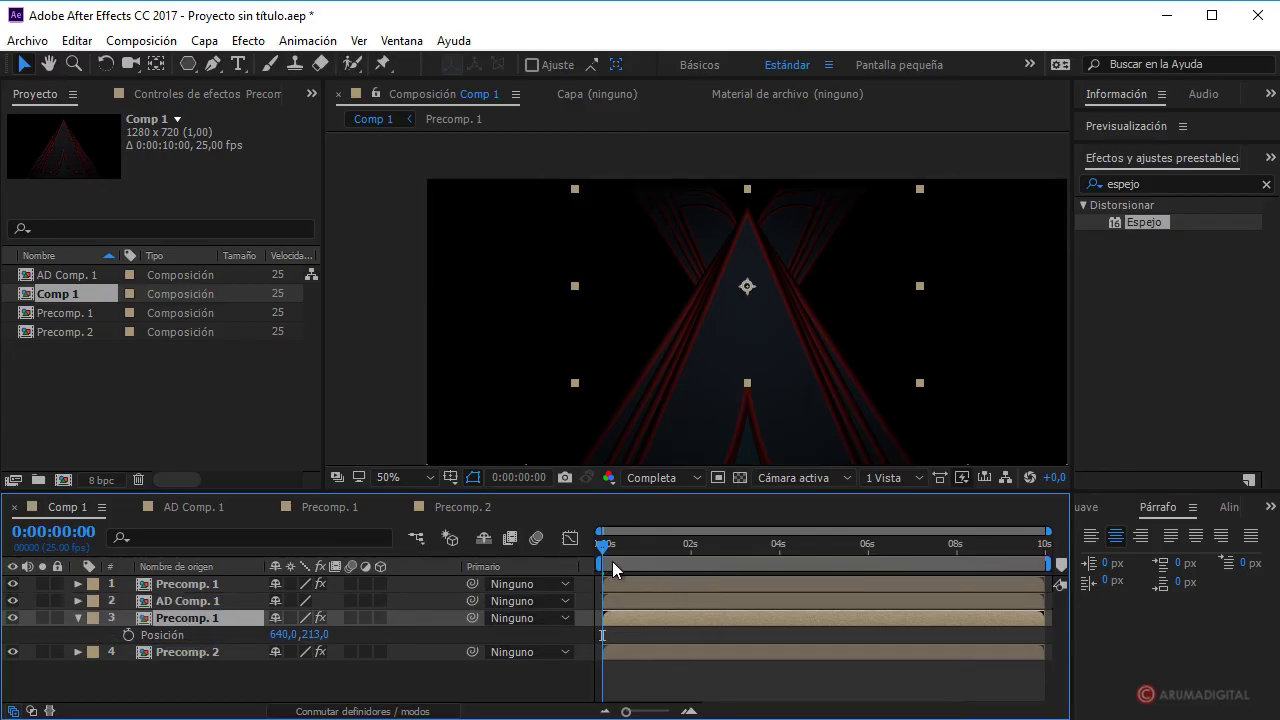
{"action": "left_click_drag", "start_coordinate": [601, 549], "coordinate": [777, 549]}
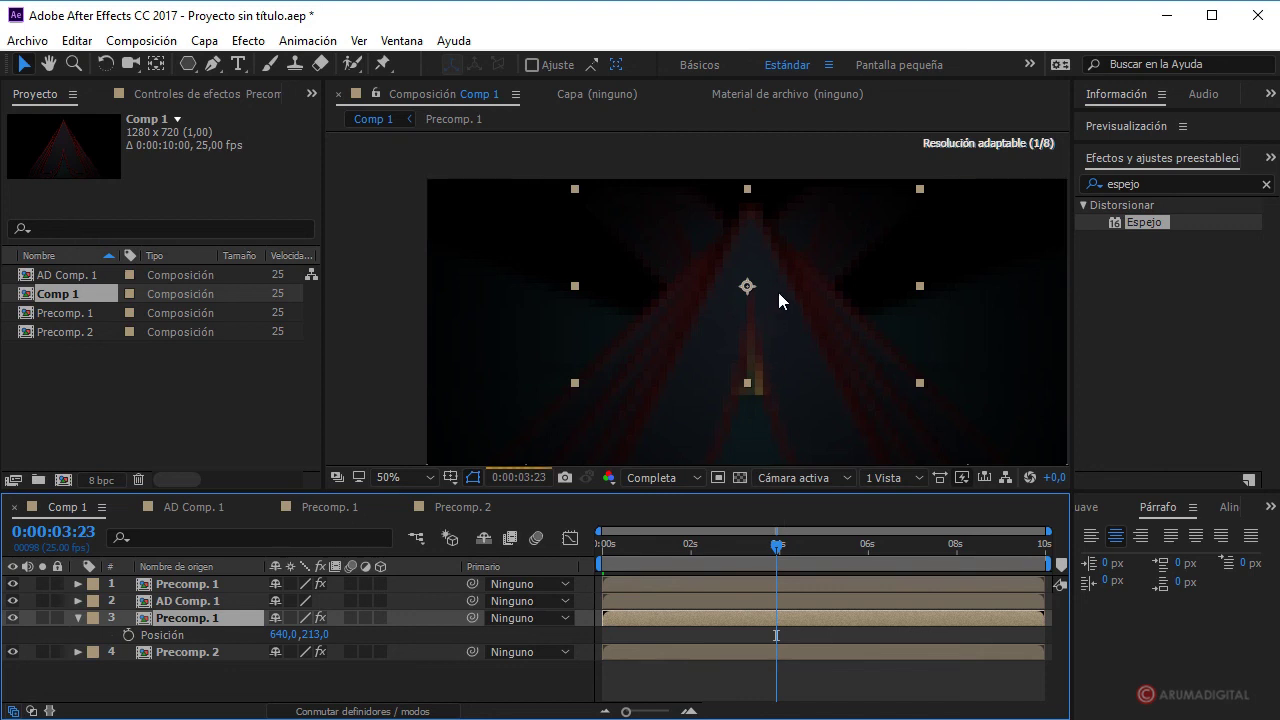
{"action": "left_click_drag", "start_coordinate": [777, 545], "coordinate": [826, 559]}
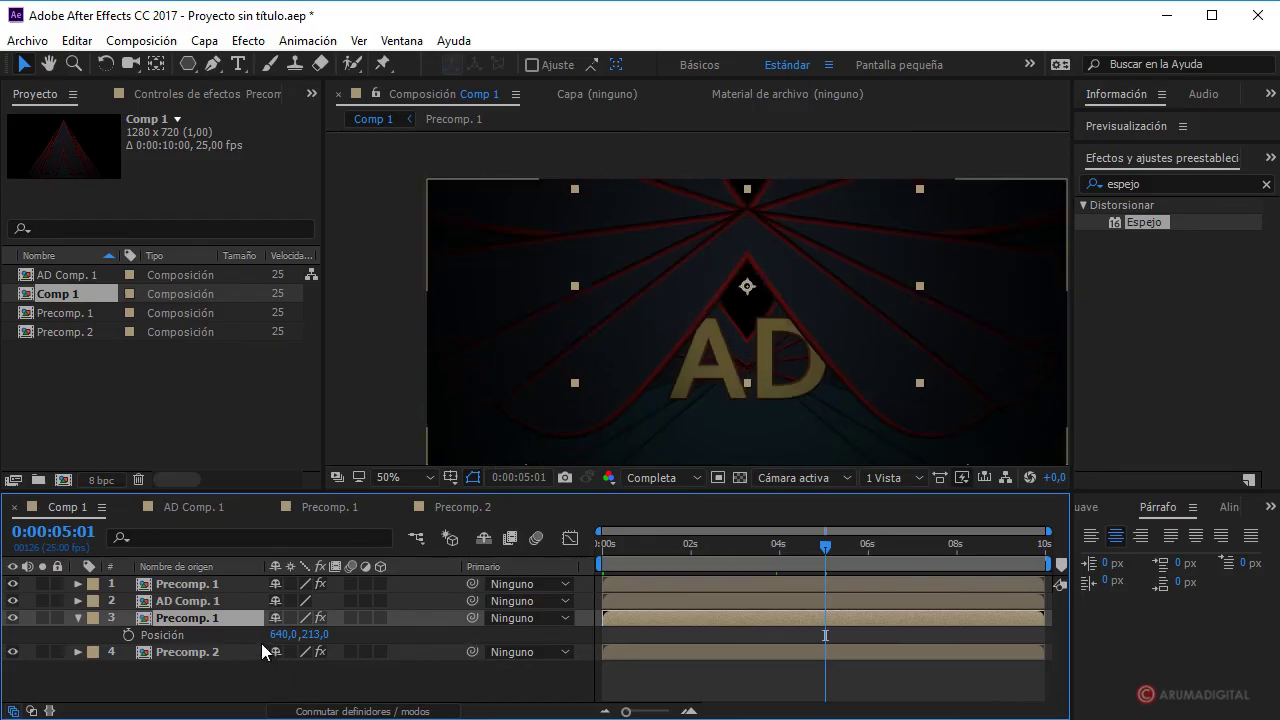
{"action": "left_click_drag", "start_coordinate": [312, 634], "coordinate": [236, 631]}
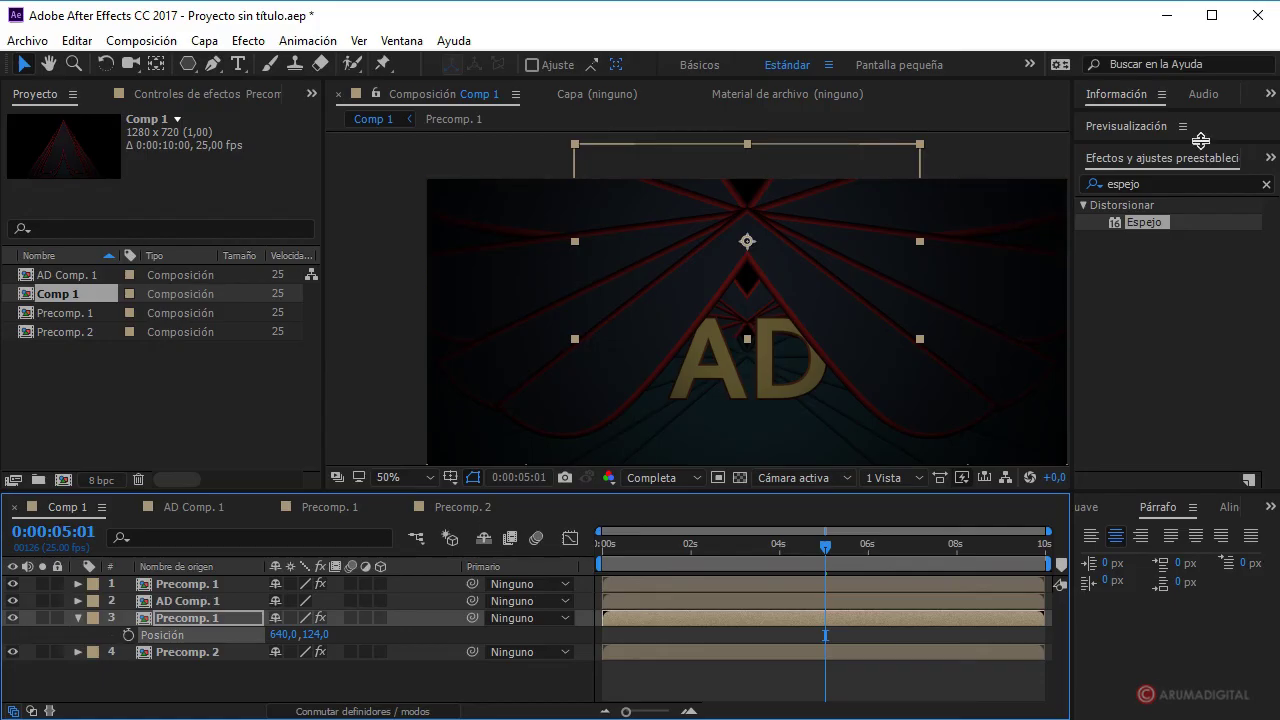
{"action": "left_click", "coordinate": [1158, 186]}
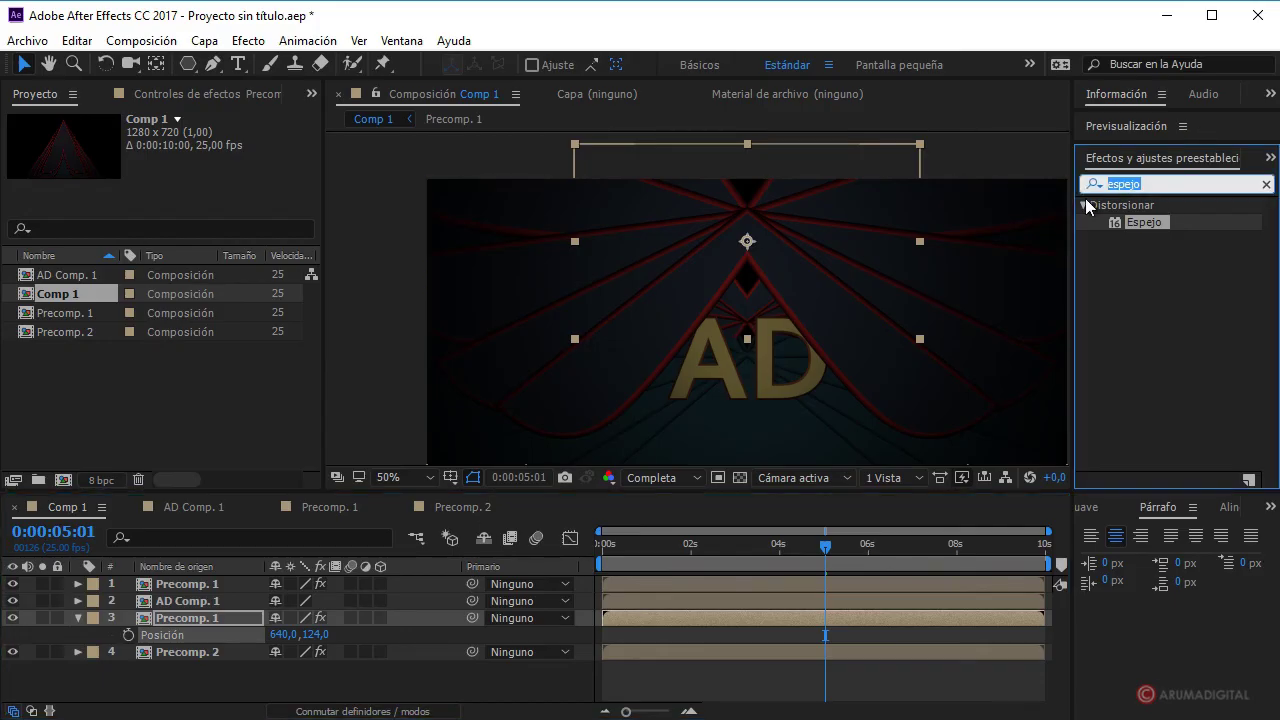
- Apply Tono/Saturación with a +132° hue to tint the flipped lines green, starting slightly later
{"action": "type", "text": "tono"}
{"action": "left_click_drag", "start_coordinate": [1161, 352], "coordinate": [184, 620]}
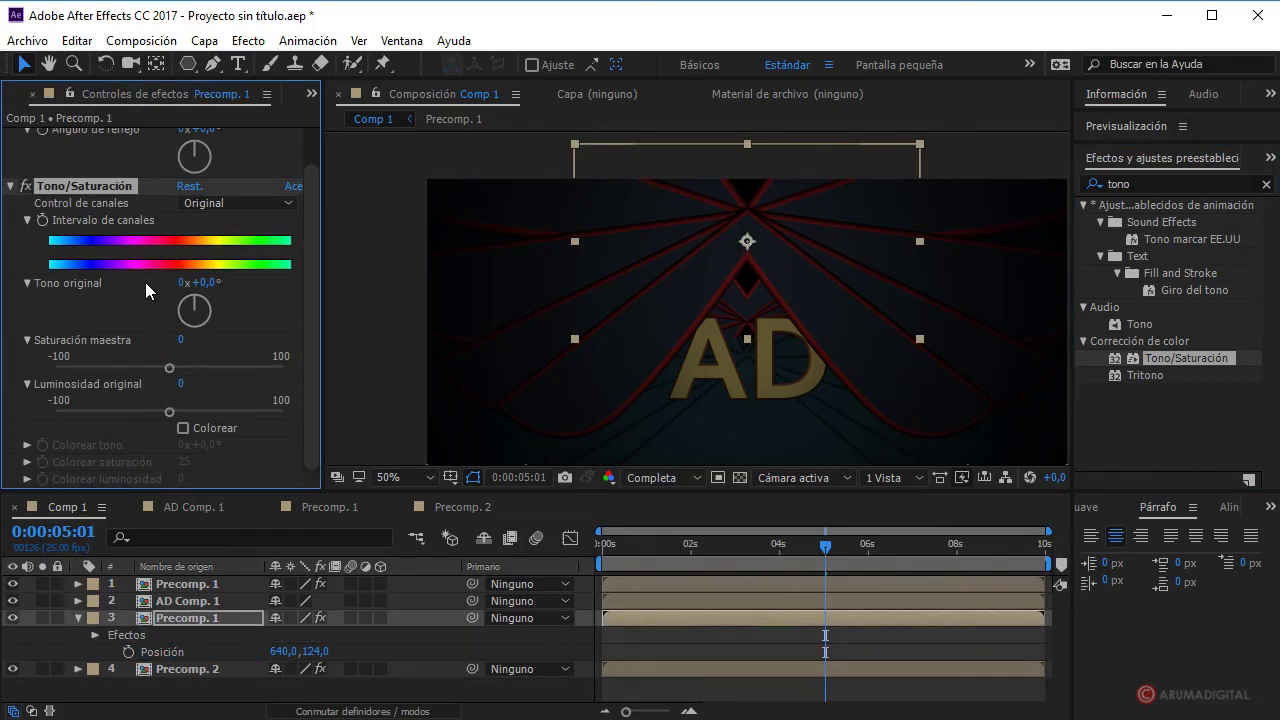
{"action": "left_click_drag", "start_coordinate": [198, 298], "coordinate": [216, 332]}
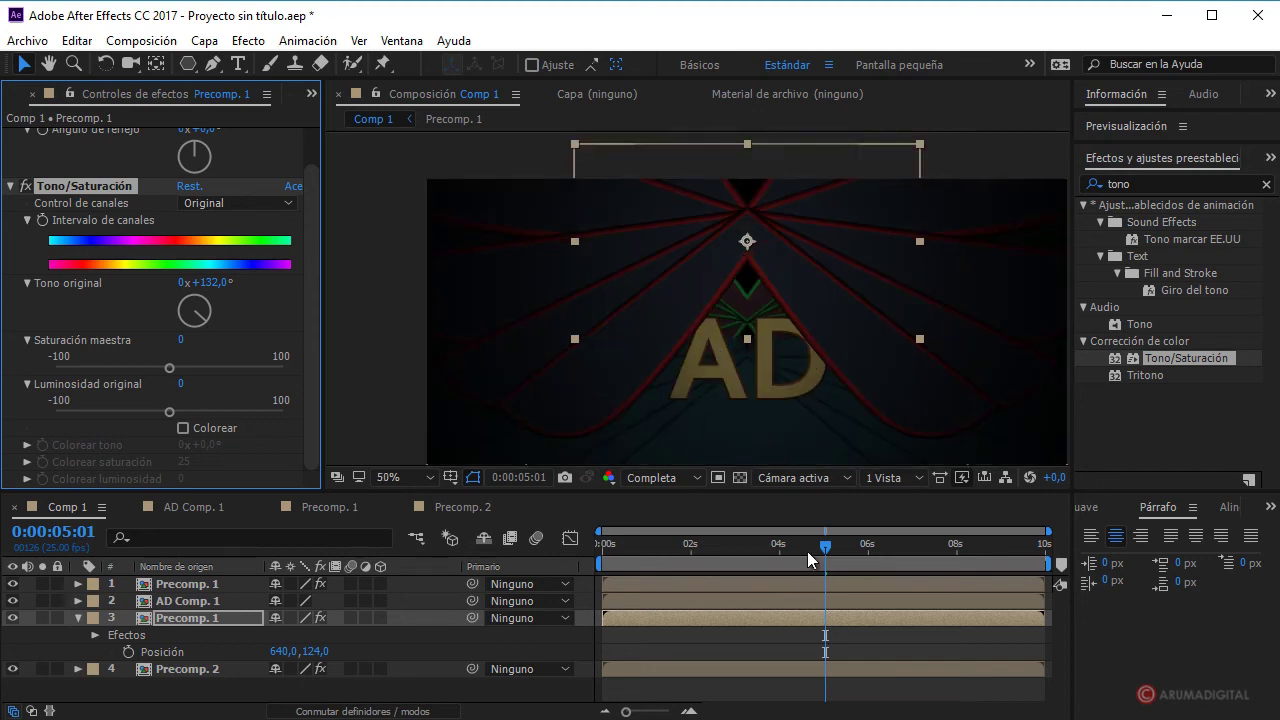
{"action": "left_click", "coordinate": [807, 548]}
{"action": "left_click", "coordinate": [754, 548]}
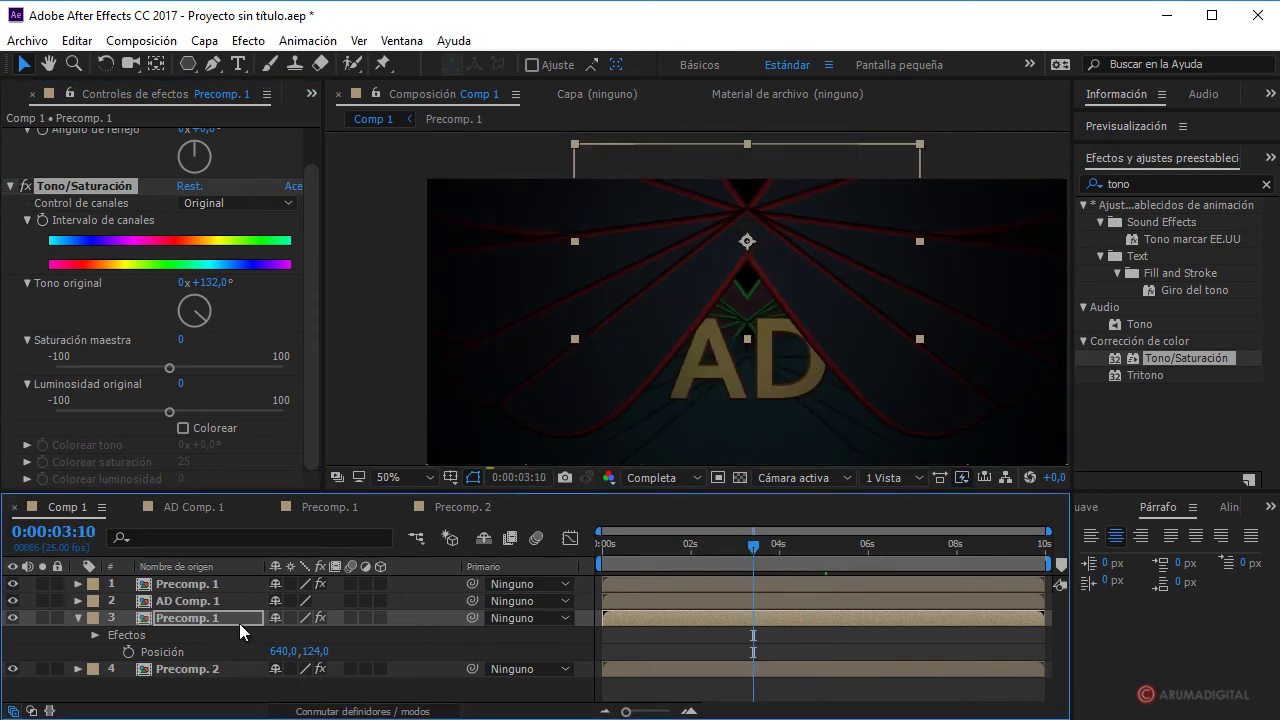
{"action": "left_click_drag", "start_coordinate": [639, 613], "coordinate": [658, 615]}
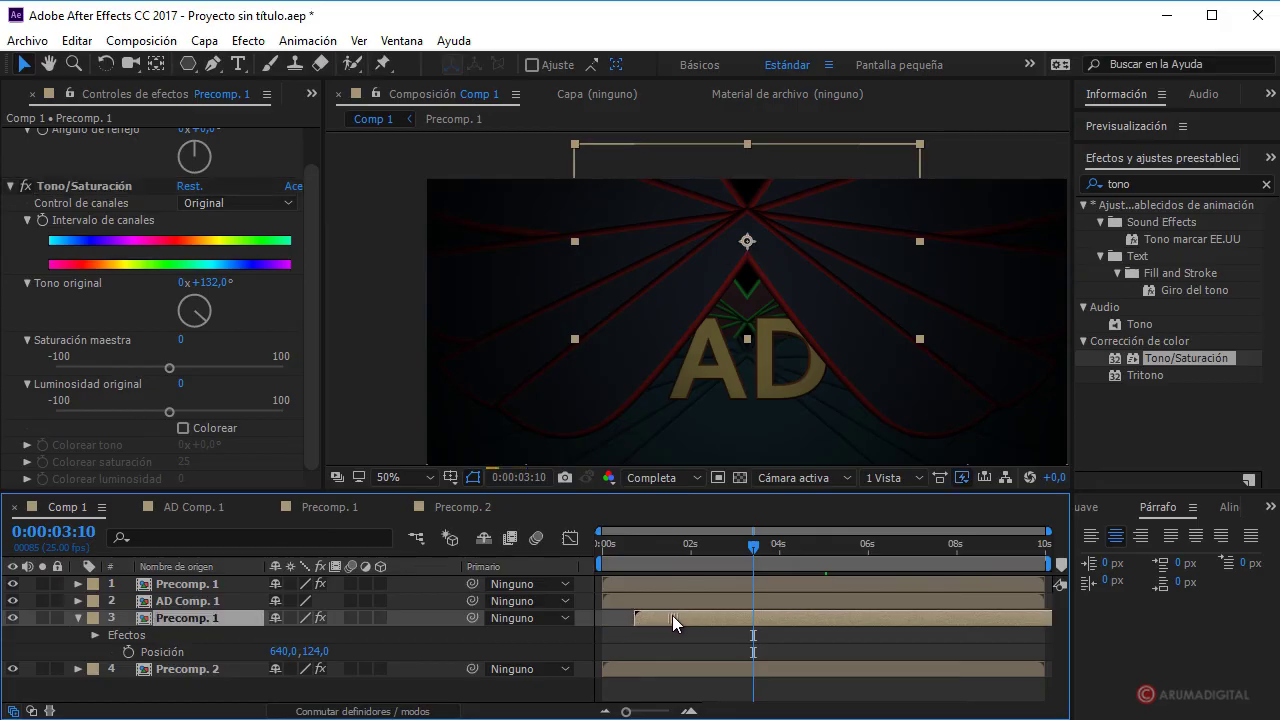
{"action": "mouse_move", "coordinate": [753, 547]}
{"action": "left_mouse_down"}
{"action": "mouse_move", "coordinate": [671, 551]}
{"action": "mouse_move", "coordinate": [746, 541]}
{"action": "left_mouse_up"}
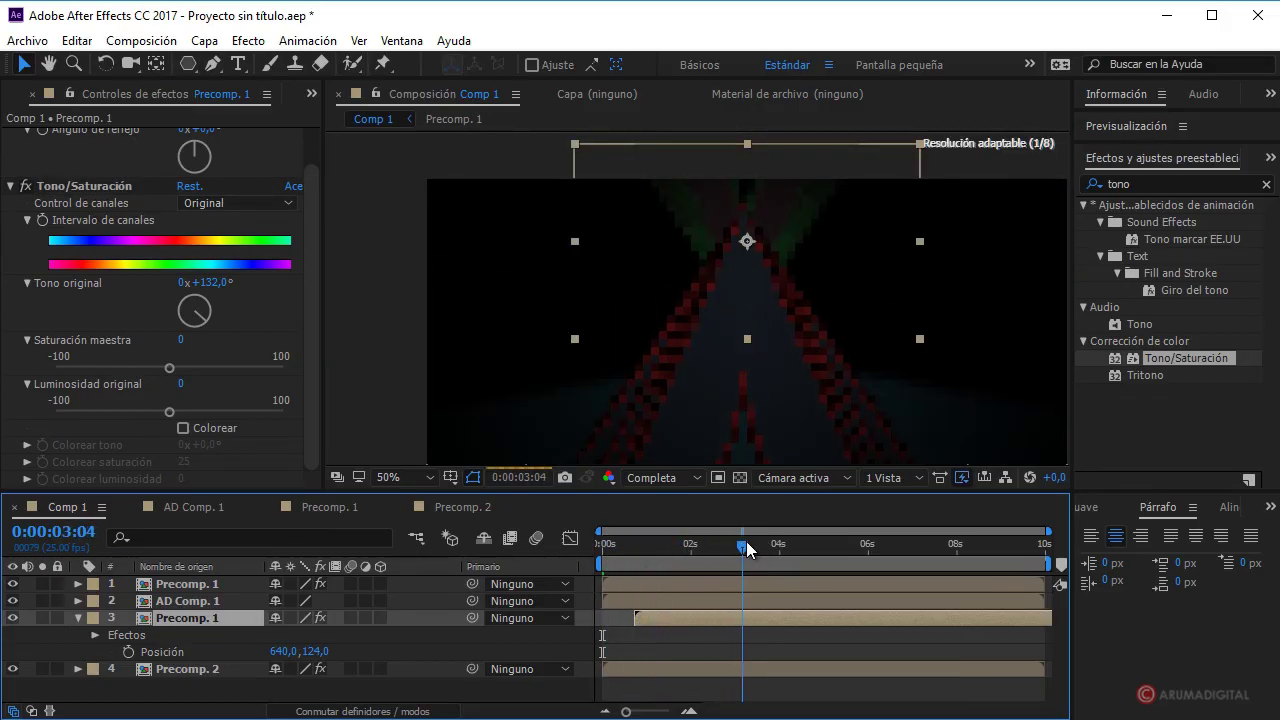
{"action": "left_click_drag", "start_coordinate": [746, 541], "coordinate": [666, 547]}
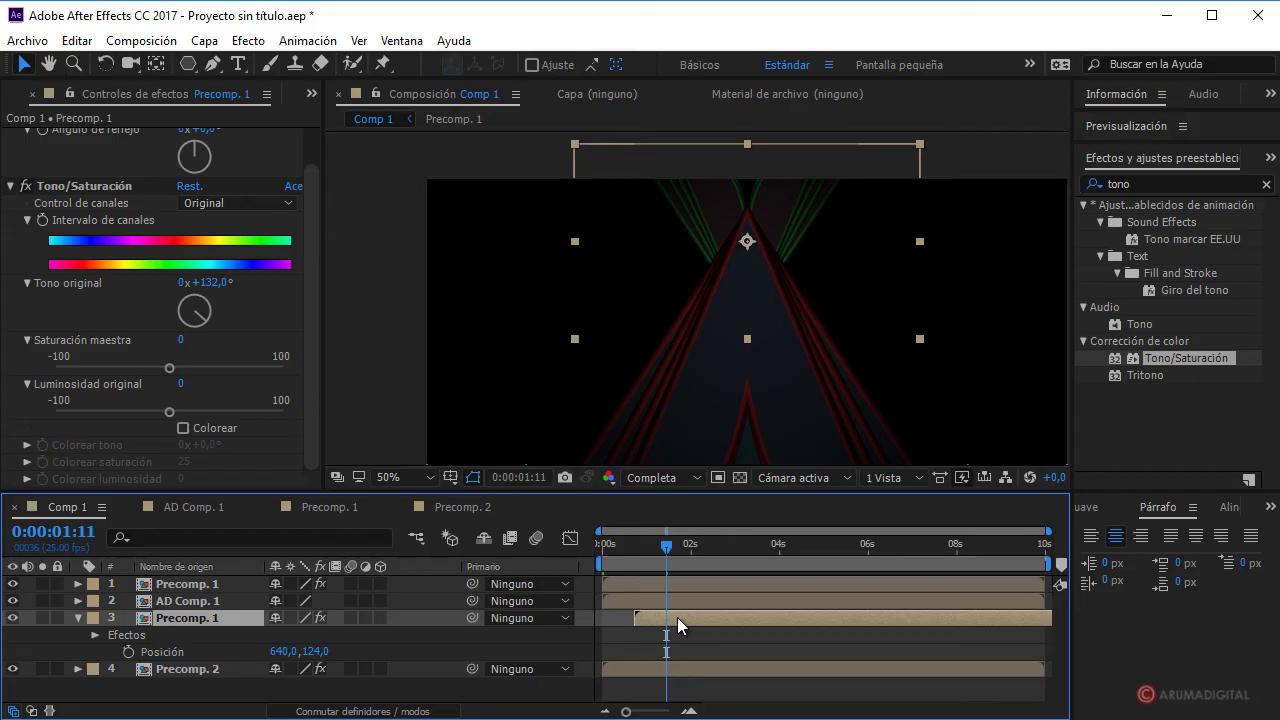
- Duplicate the green layer, start the copy earlier and trim it under one second
{"action": "key", "text": "ctrl+d"}
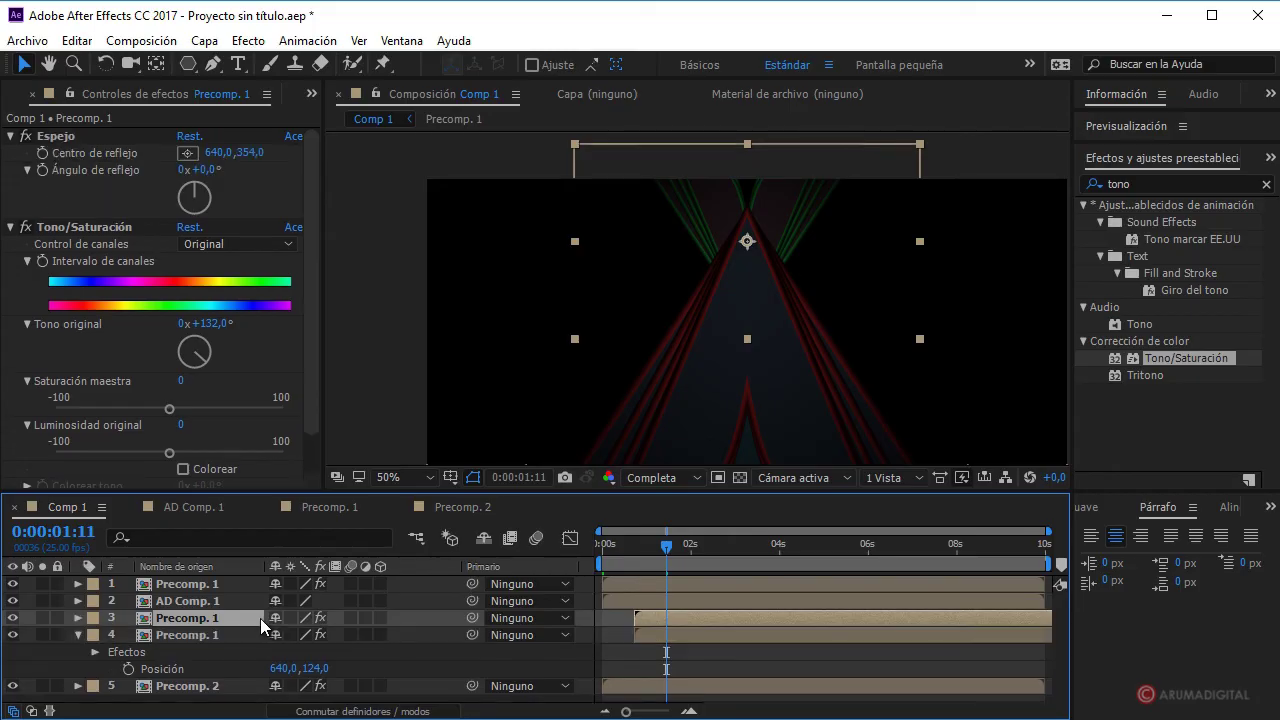
{"action": "left_click_drag", "start_coordinate": [753, 613], "coordinate": [721, 617]}
{"action": "left_click_drag", "start_coordinate": [1036, 616], "coordinate": [630, 646]}
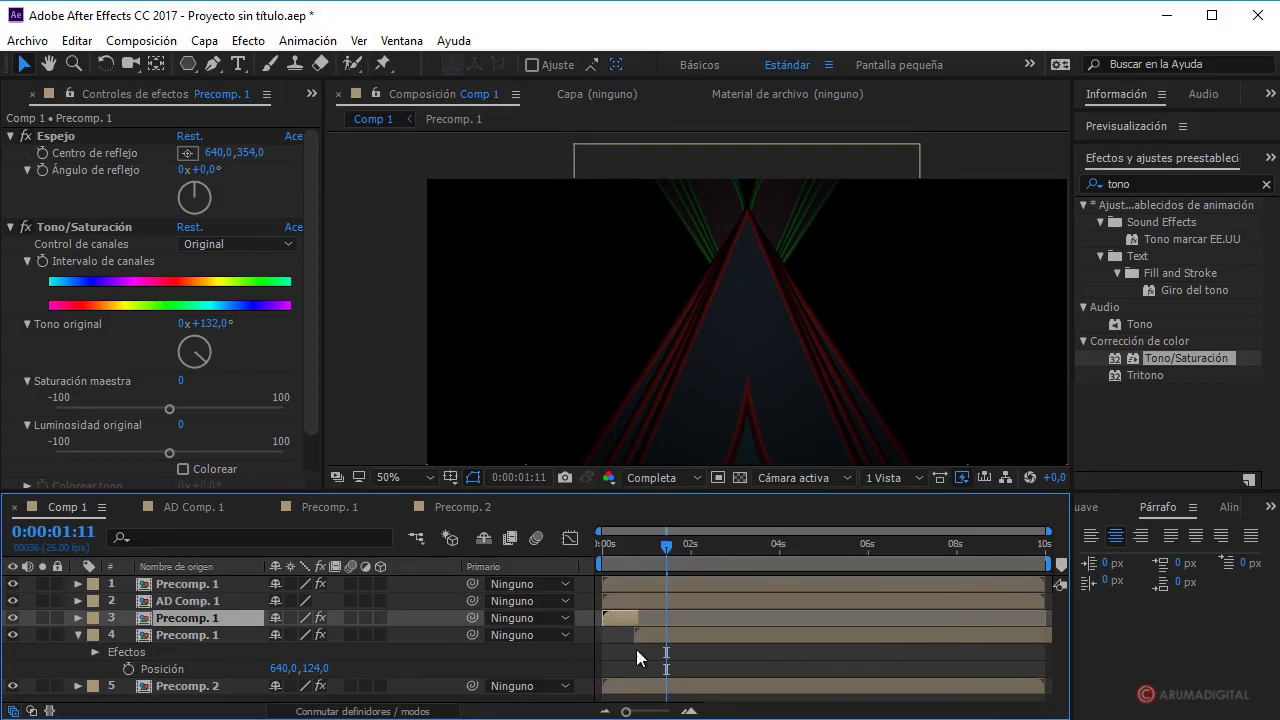
{"action": "mouse_move", "coordinate": [668, 548]}
{"action": "left_mouse_down"}
{"action": "mouse_move", "coordinate": [648, 560]}
{"action": "mouse_move", "coordinate": [760, 556]}
{"action": "left_mouse_up"}
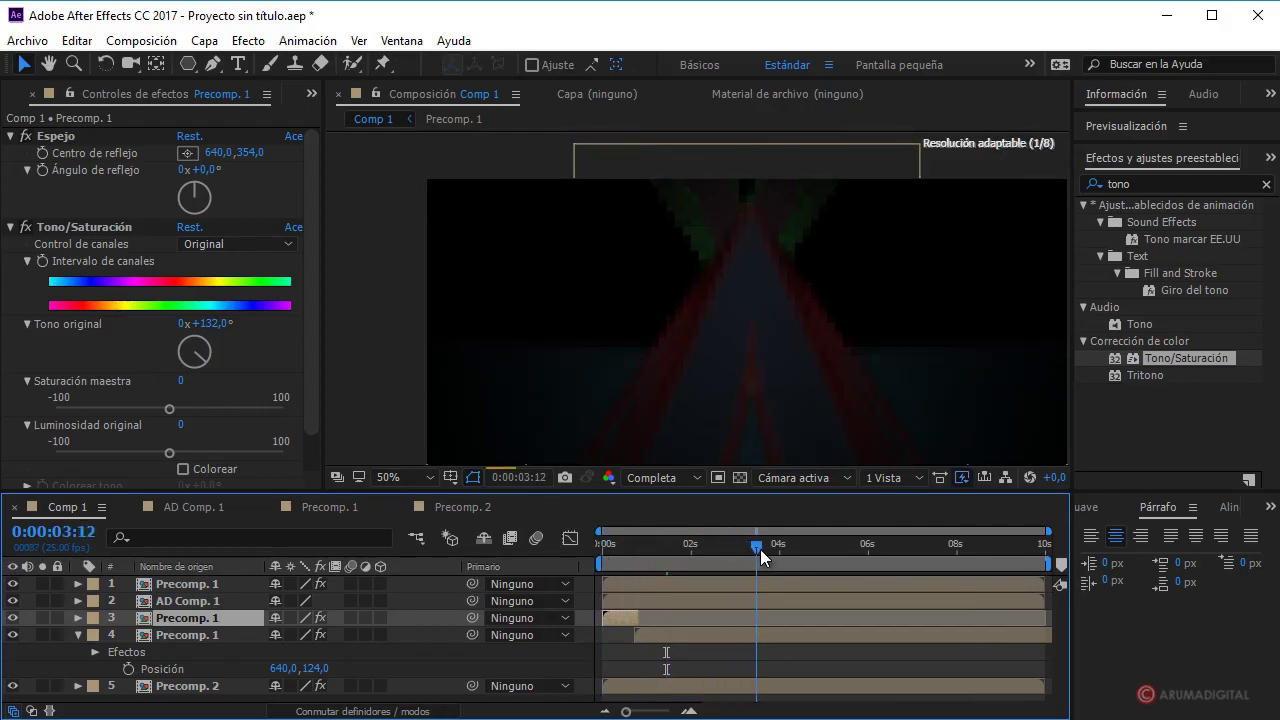
{"action": "left_click_drag", "start_coordinate": [756, 557], "coordinate": [535, 580]}
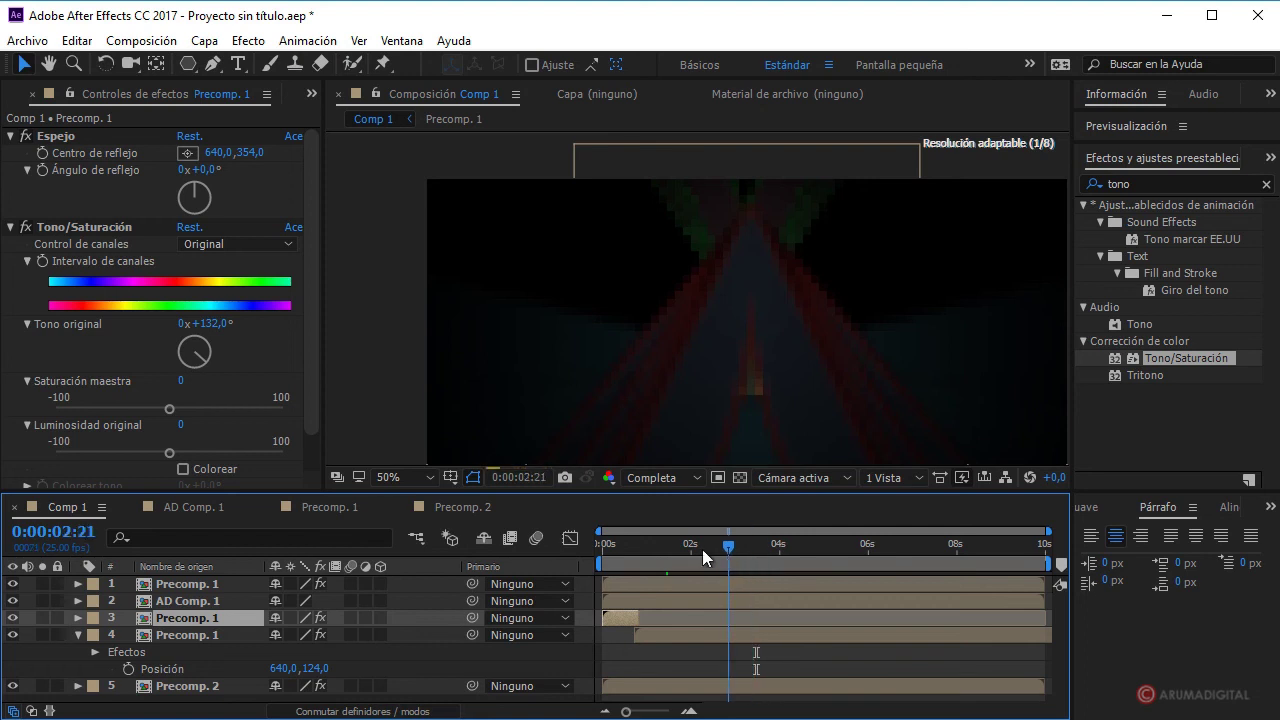
{"action": "left_click", "coordinate": [219, 687]}
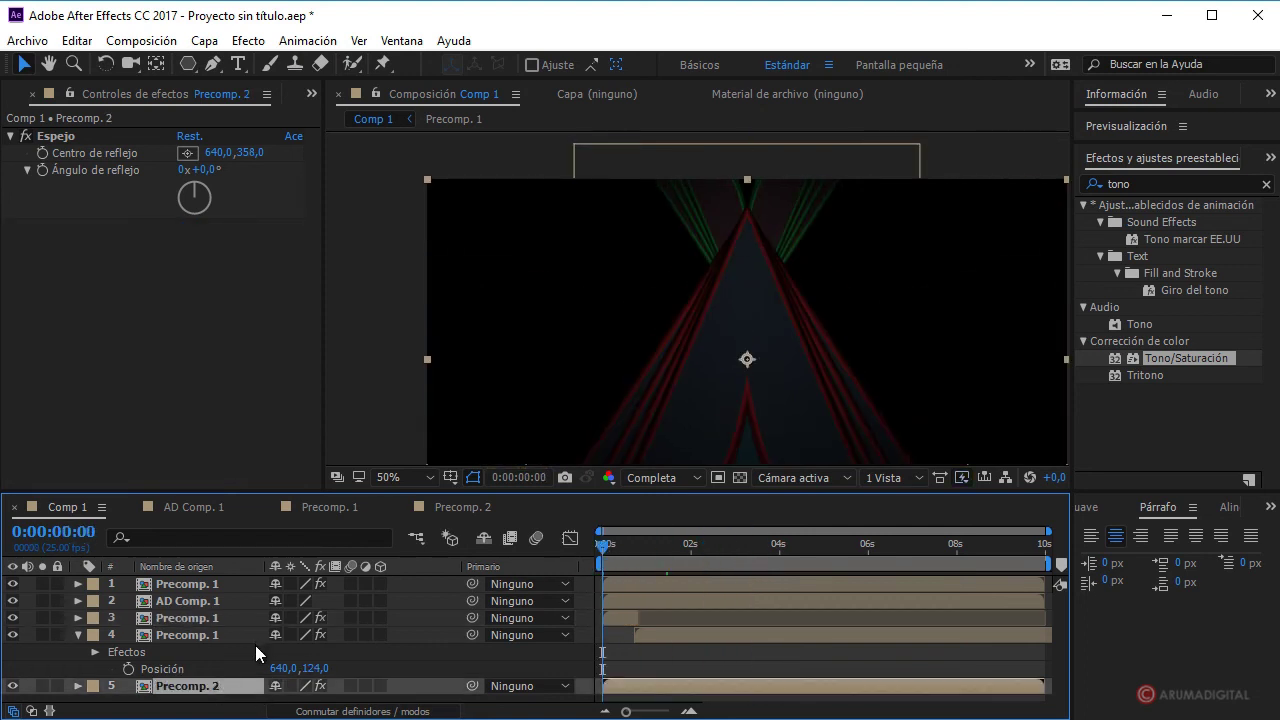
- Duplicate Precomp. 2 and flip the copy (layer 6) to 100, -100% scale
{"action": "key", "text": "ctrl+d"}
{"action": "scroll", "coordinate": [255, 652], "scroll_direction": "down", "scroll_amount": 1}
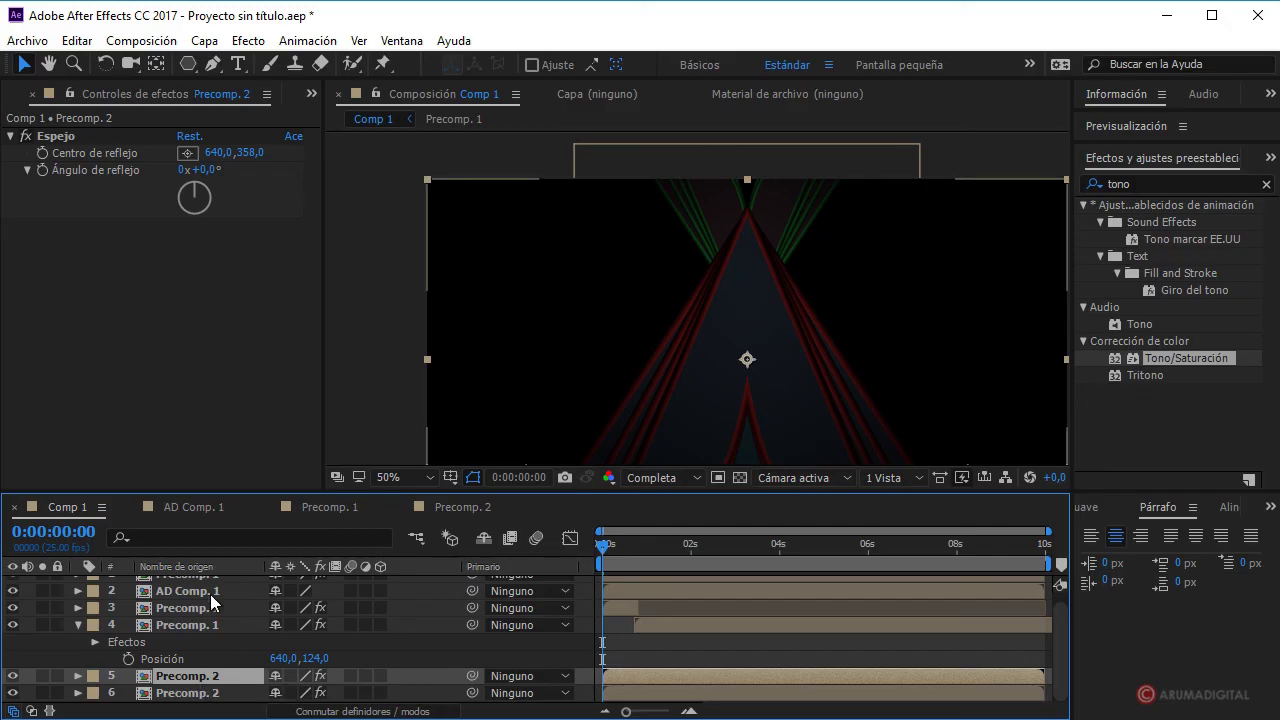
{"action": "left_click", "coordinate": [230, 693]}
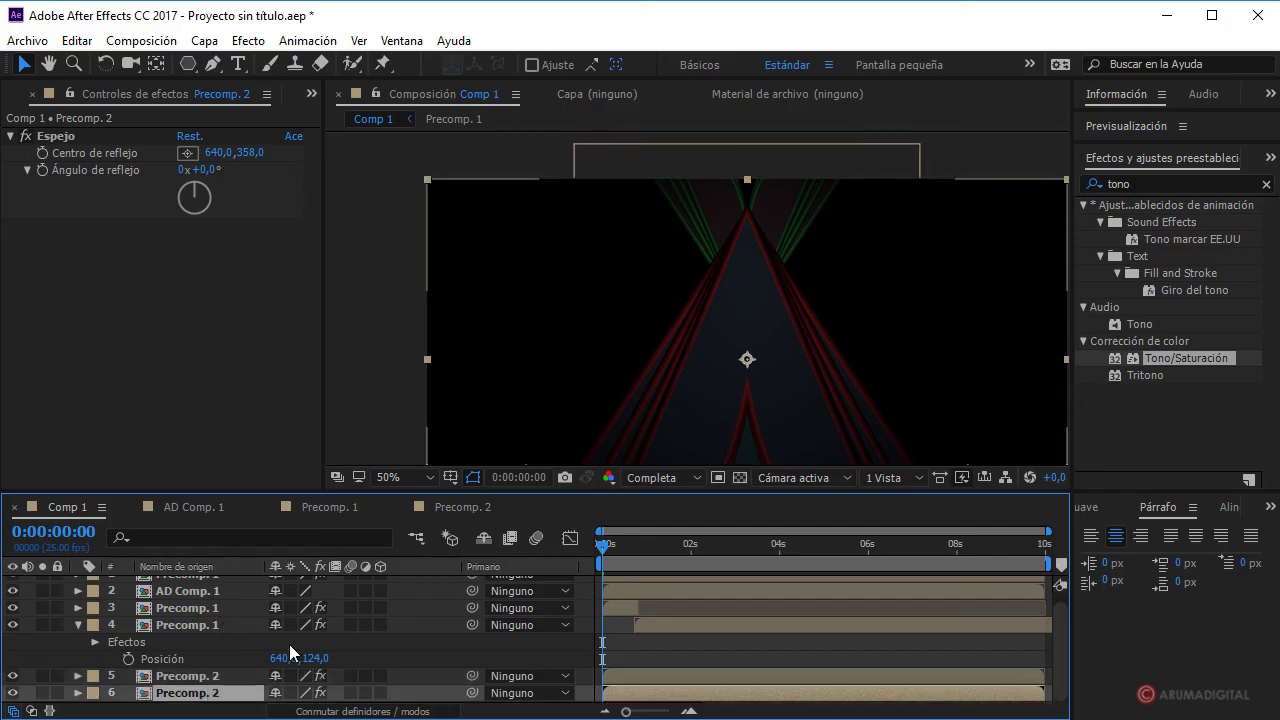
{"action": "key", "text": "s"}
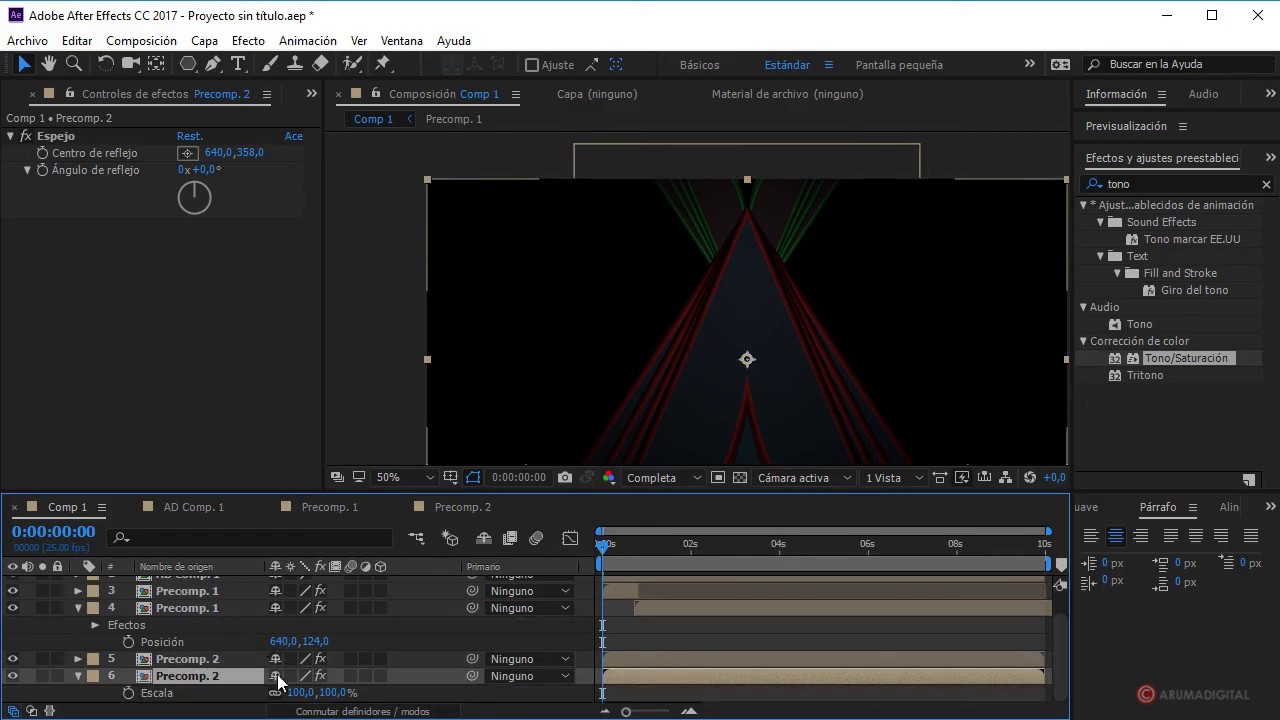
{"action": "left_click", "coordinate": [343, 692]}
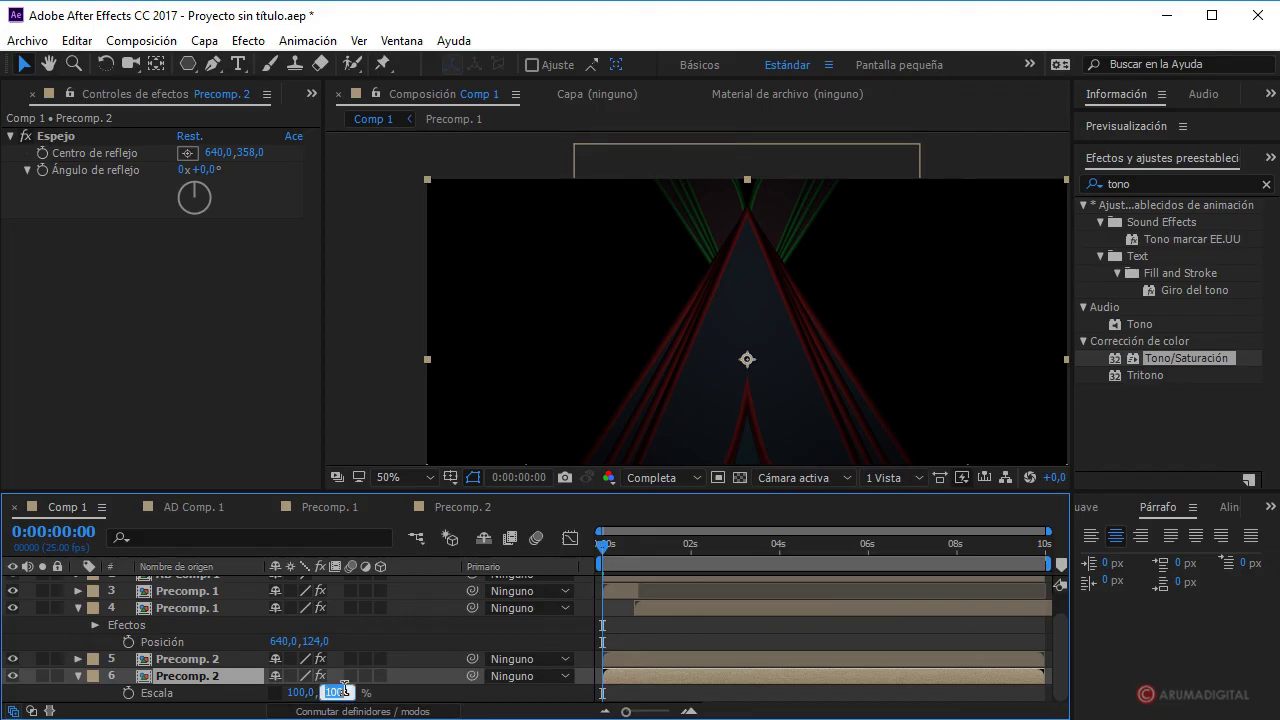
{"action": "type", "text": "-100"}
{"action": "key", "text": "Return"}
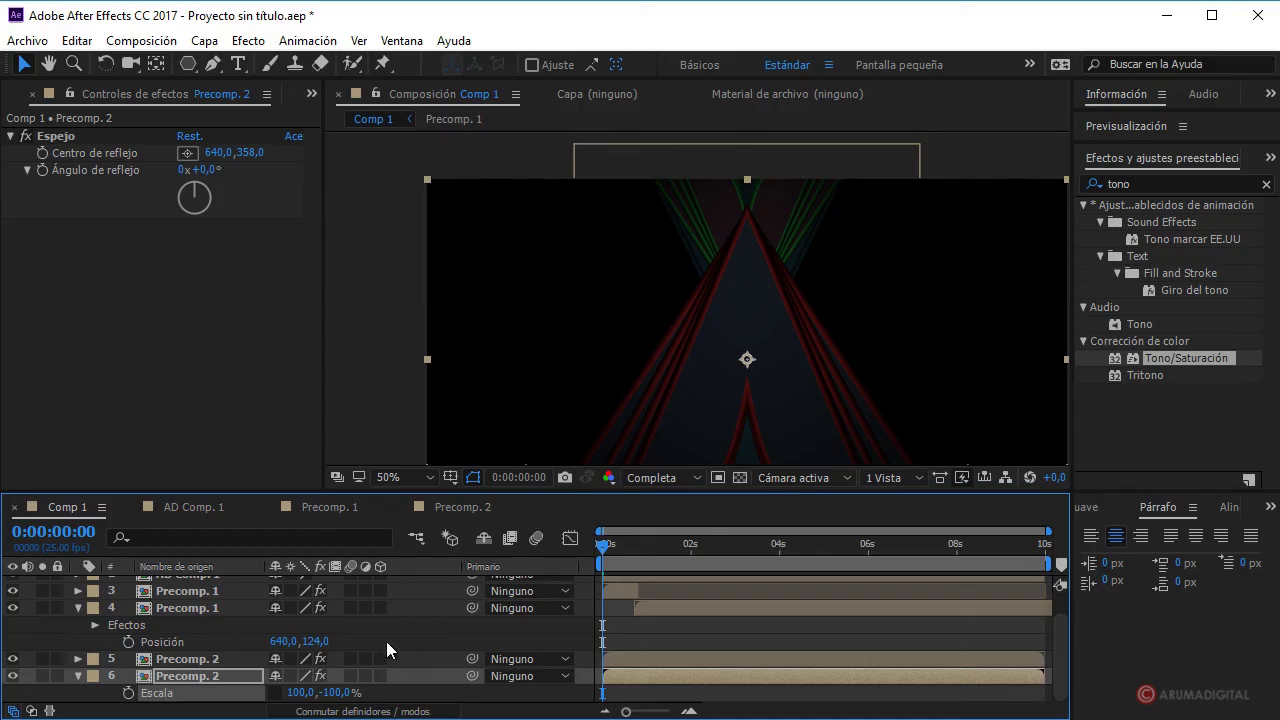
{"action": "key", "text": "F2"}
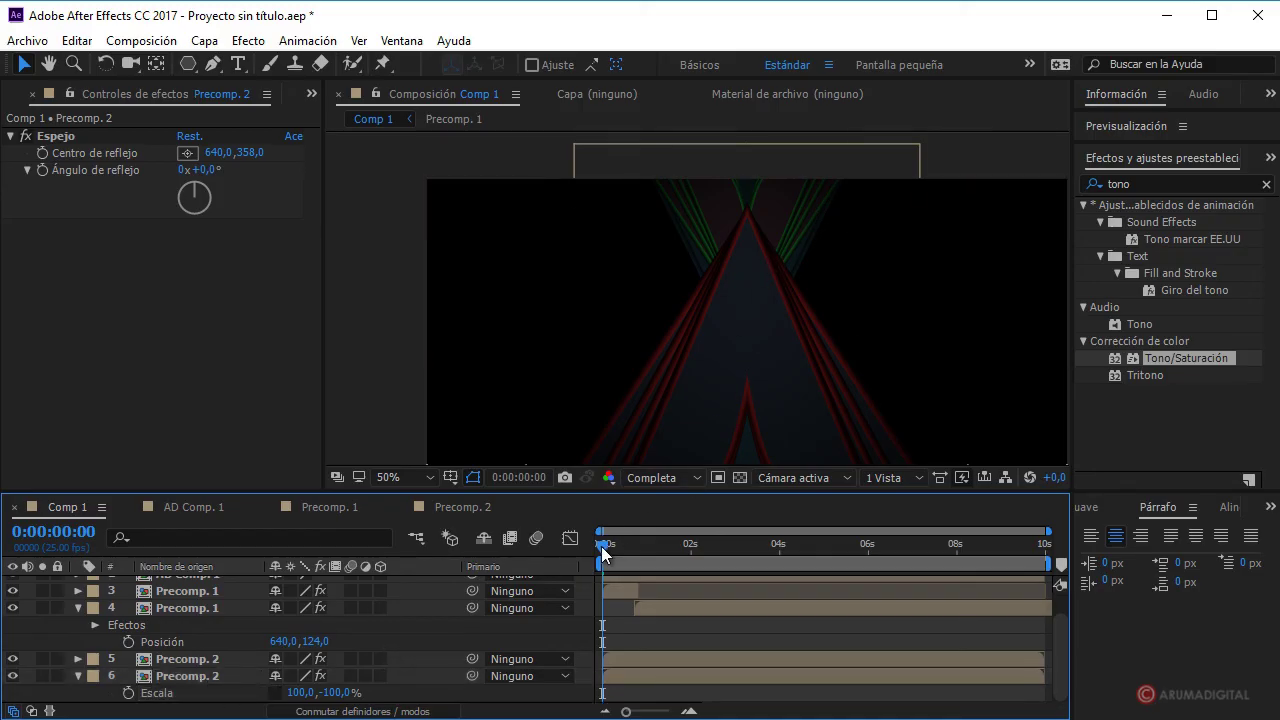
- Delay Precomp. 2 layer 5 so it starts later in the timeline
{"action": "mouse_move", "coordinate": [603, 546]}
{"action": "left_mouse_down"}
{"action": "mouse_move", "coordinate": [726, 548]}
{"action": "mouse_move", "coordinate": [704, 546]}
{"action": "left_mouse_up"}
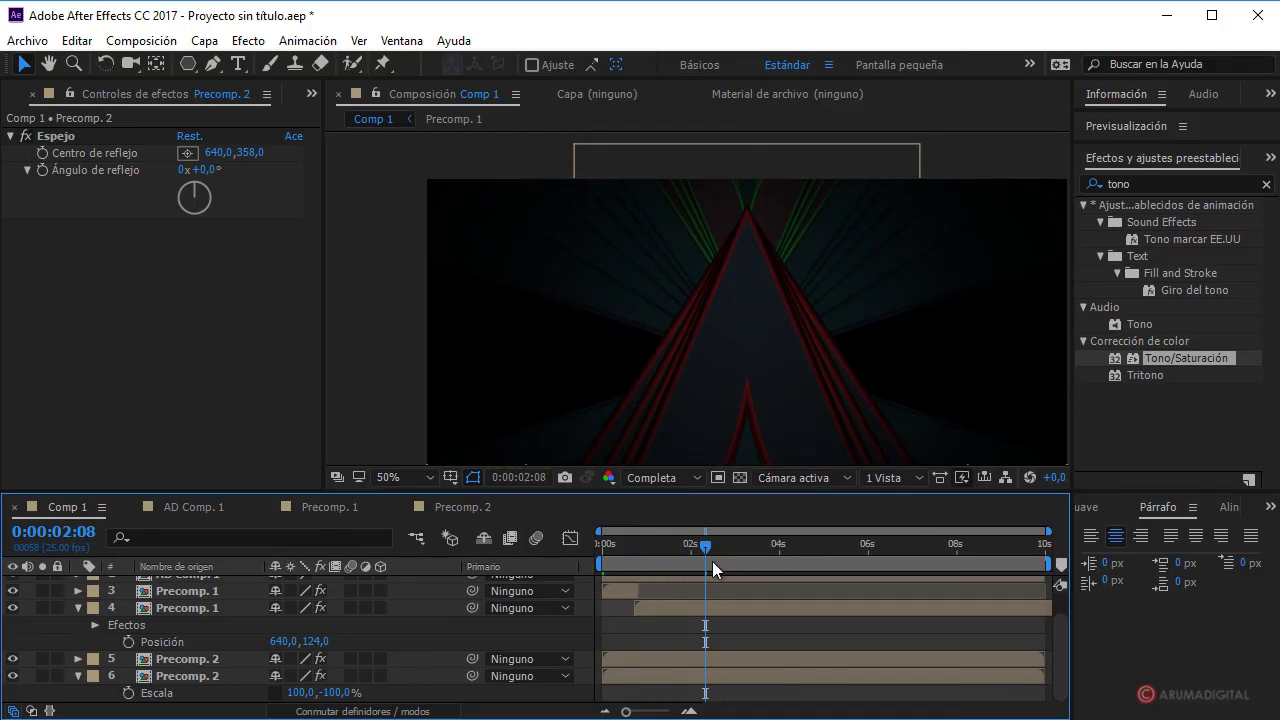
{"action": "left_click_drag", "start_coordinate": [707, 552], "coordinate": [716, 559]}
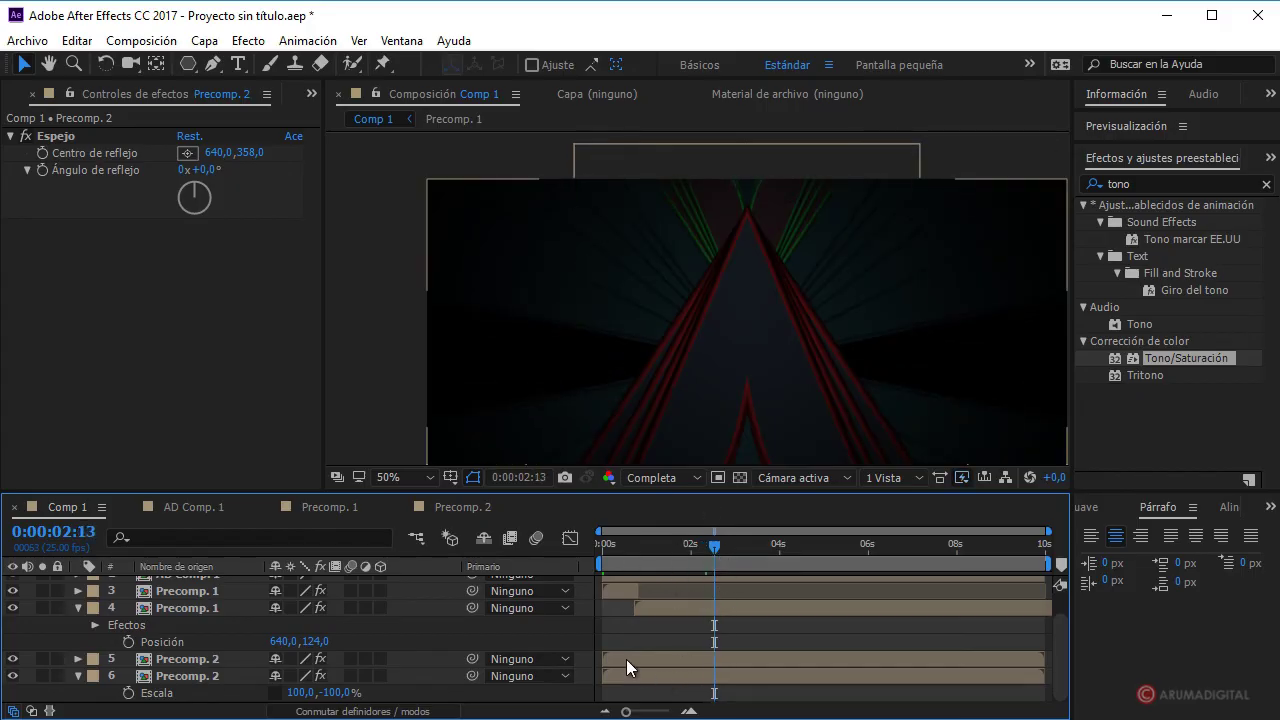
{"action": "left_click_drag", "start_coordinate": [629, 659], "coordinate": [657, 659]}
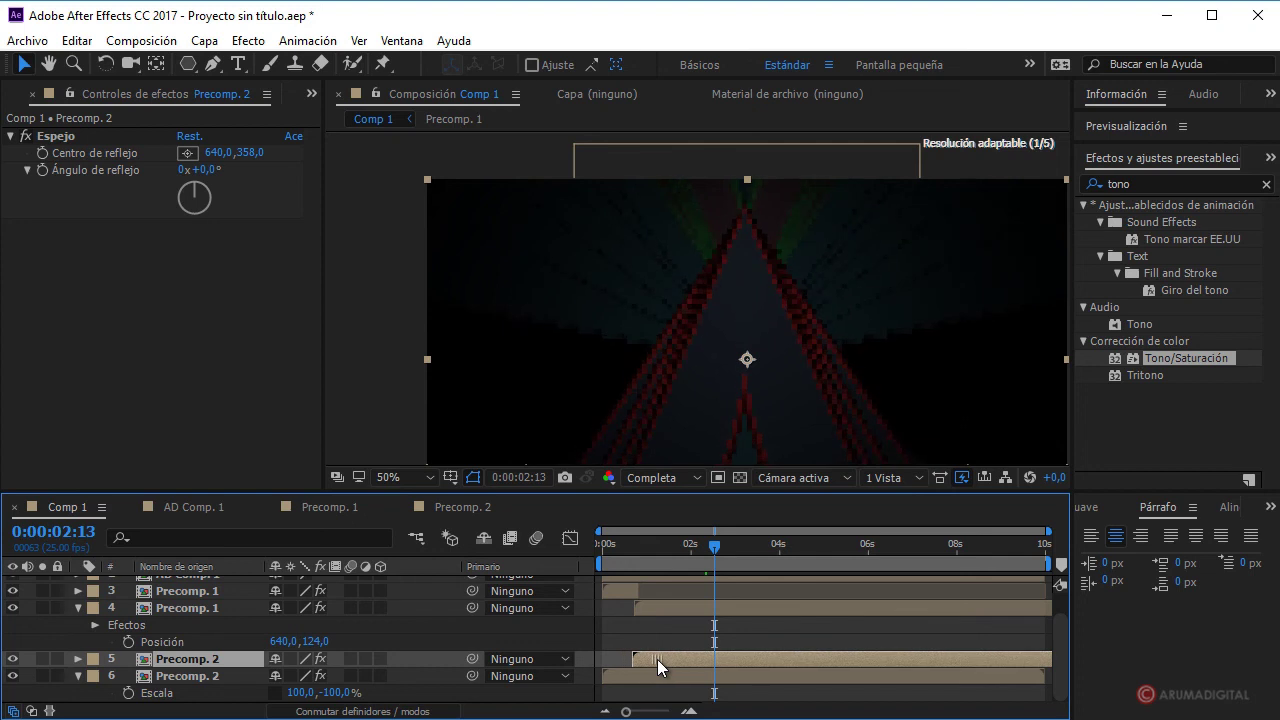
{"action": "key", "text": "comma"}
{"action": "key", "text": "comma"}
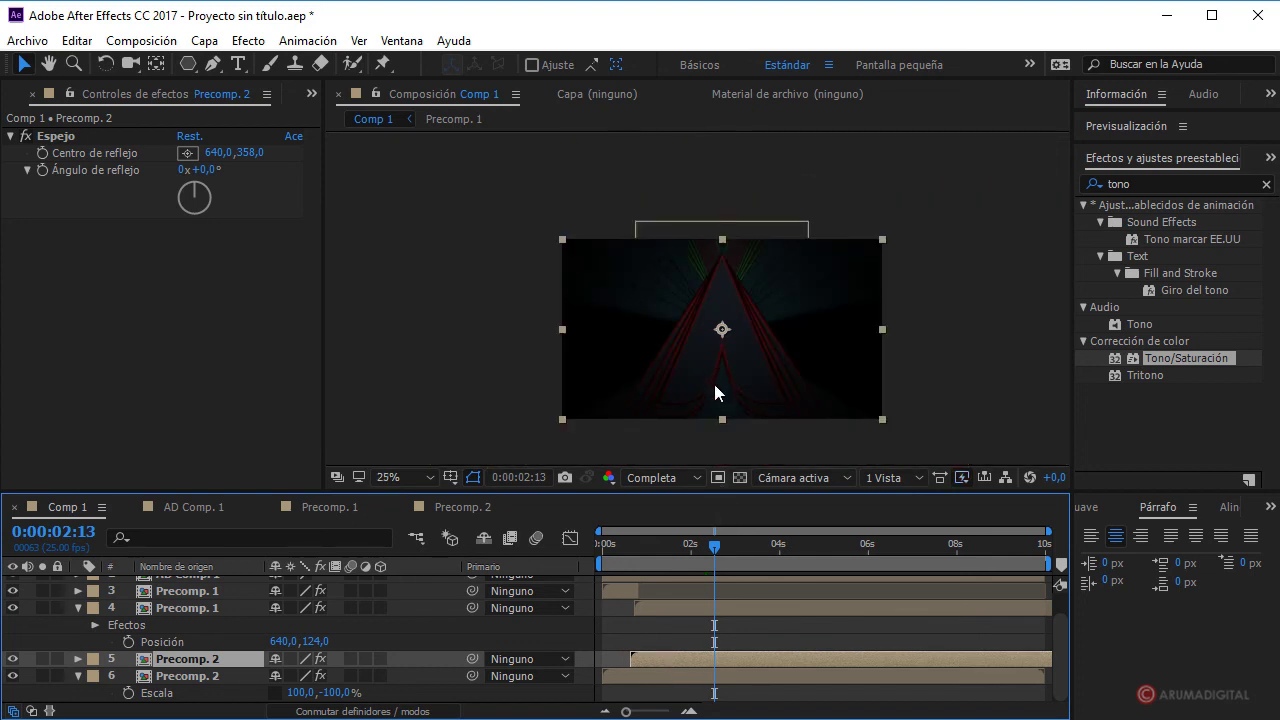
{"action": "left_click_drag", "start_coordinate": [717, 546], "coordinate": [647, 563]}
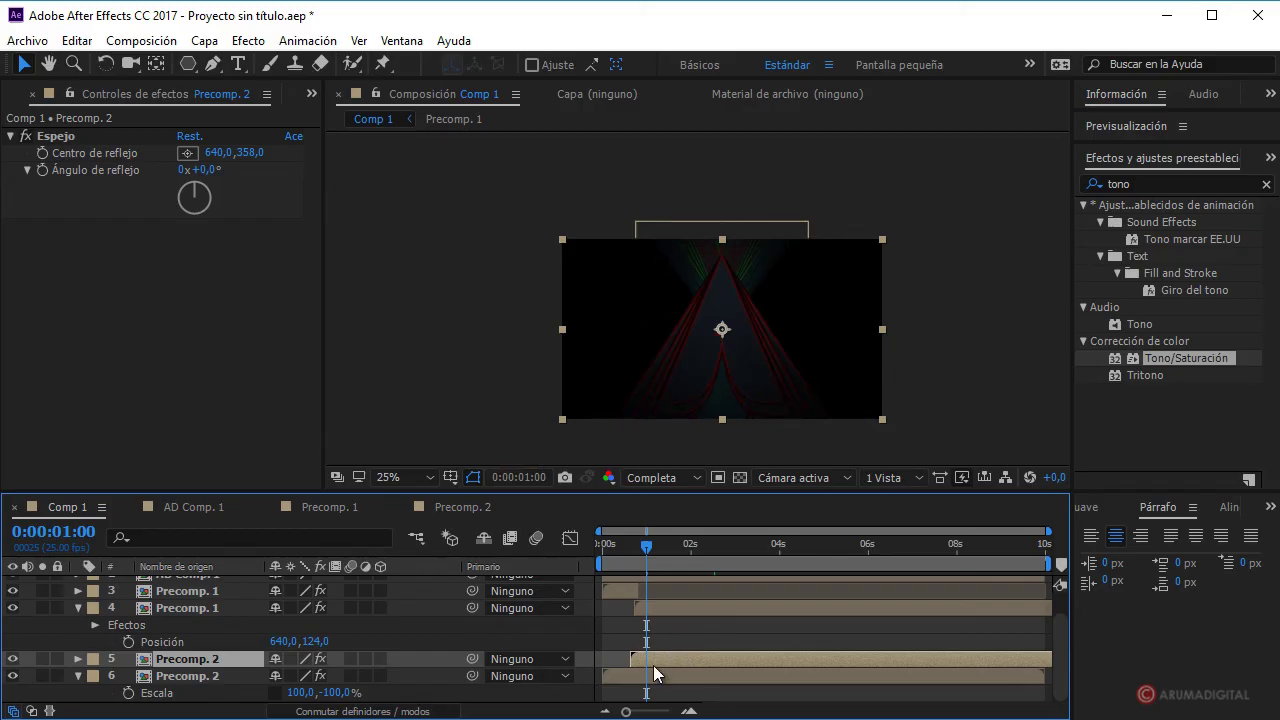
- Duplicate layer 5, move the original to the start and trim it to end where the copy begins
{"action": "key", "text": "ctrl+d"}
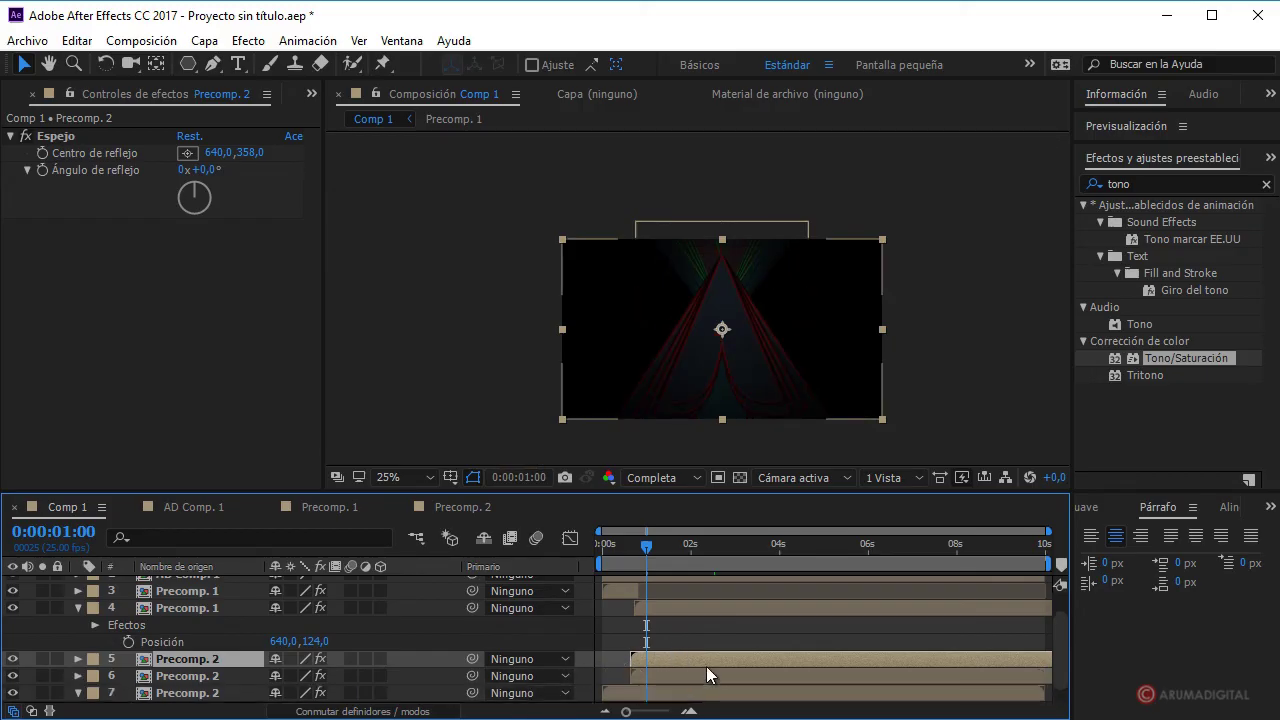
{"action": "left_click_drag", "start_coordinate": [703, 656], "coordinate": [676, 662]}
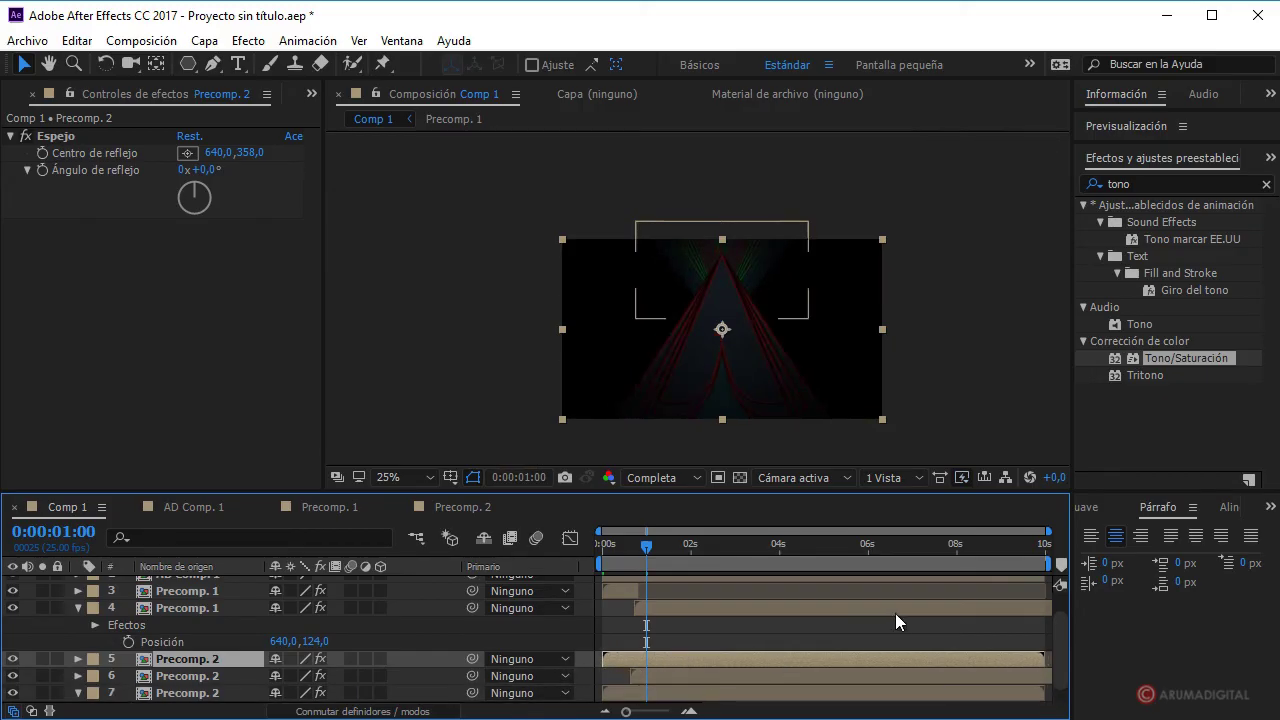
{"action": "left_click_drag", "start_coordinate": [1044, 656], "coordinate": [626, 672]}
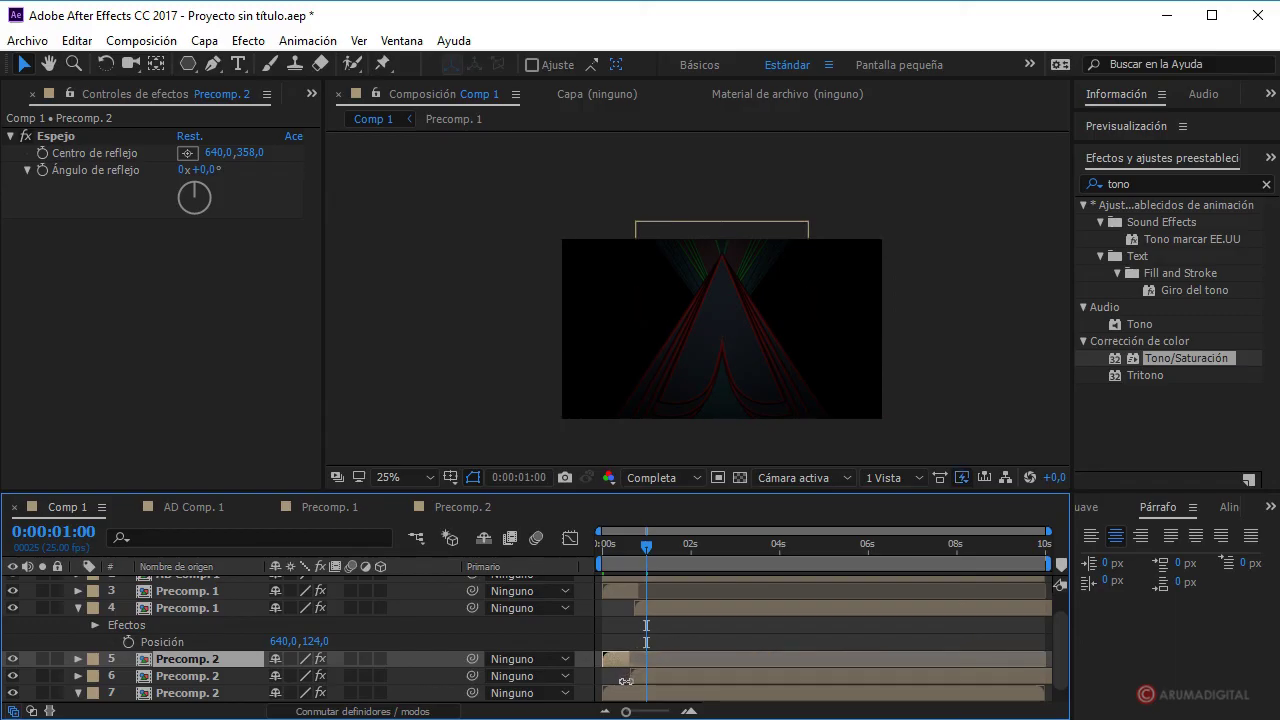
{"action": "key", "text": "period"}
{"action": "key", "text": "period"}
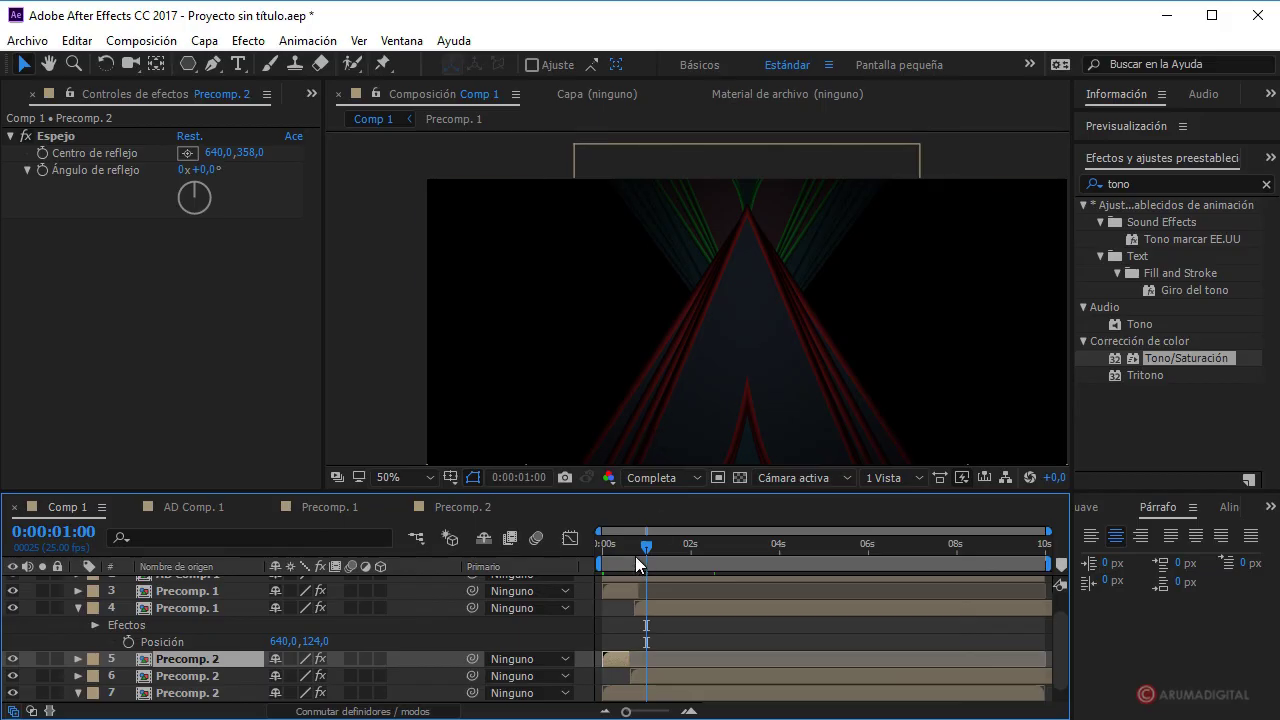
{"action": "left_click_drag", "start_coordinate": [648, 553], "coordinate": [698, 551]}
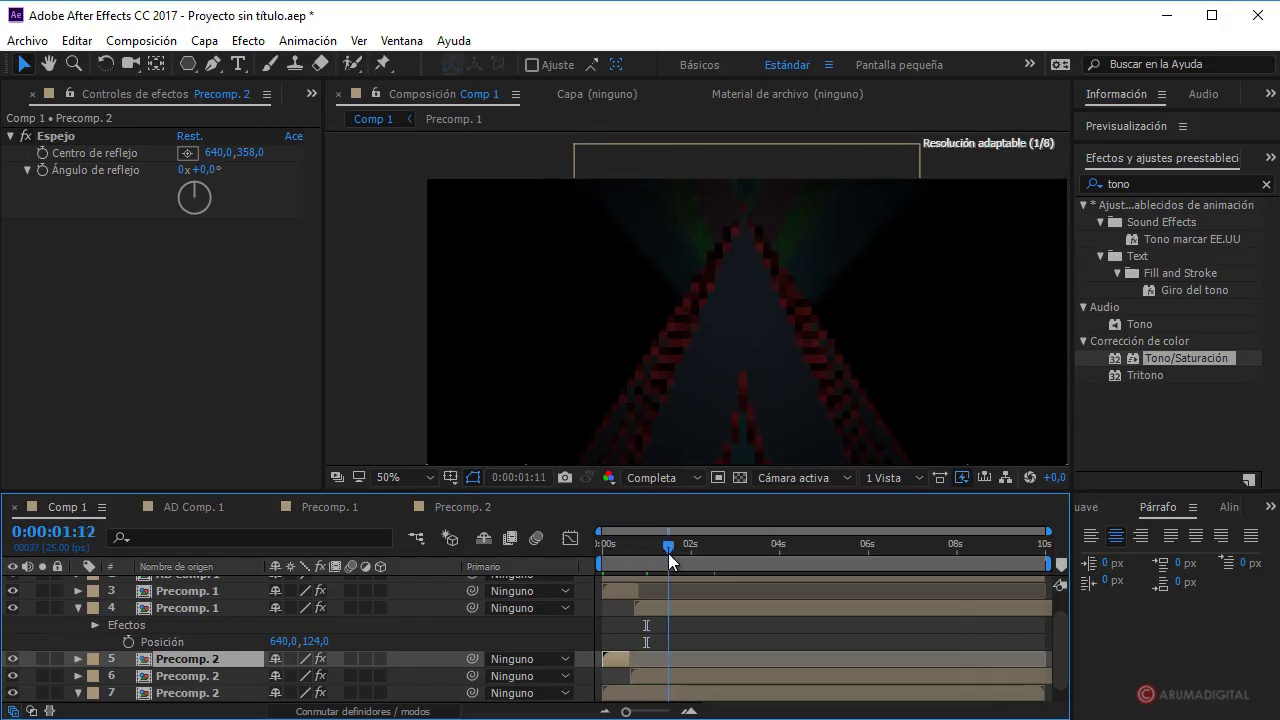
{"action": "left_click_drag", "start_coordinate": [698, 551], "coordinate": [766, 553]}
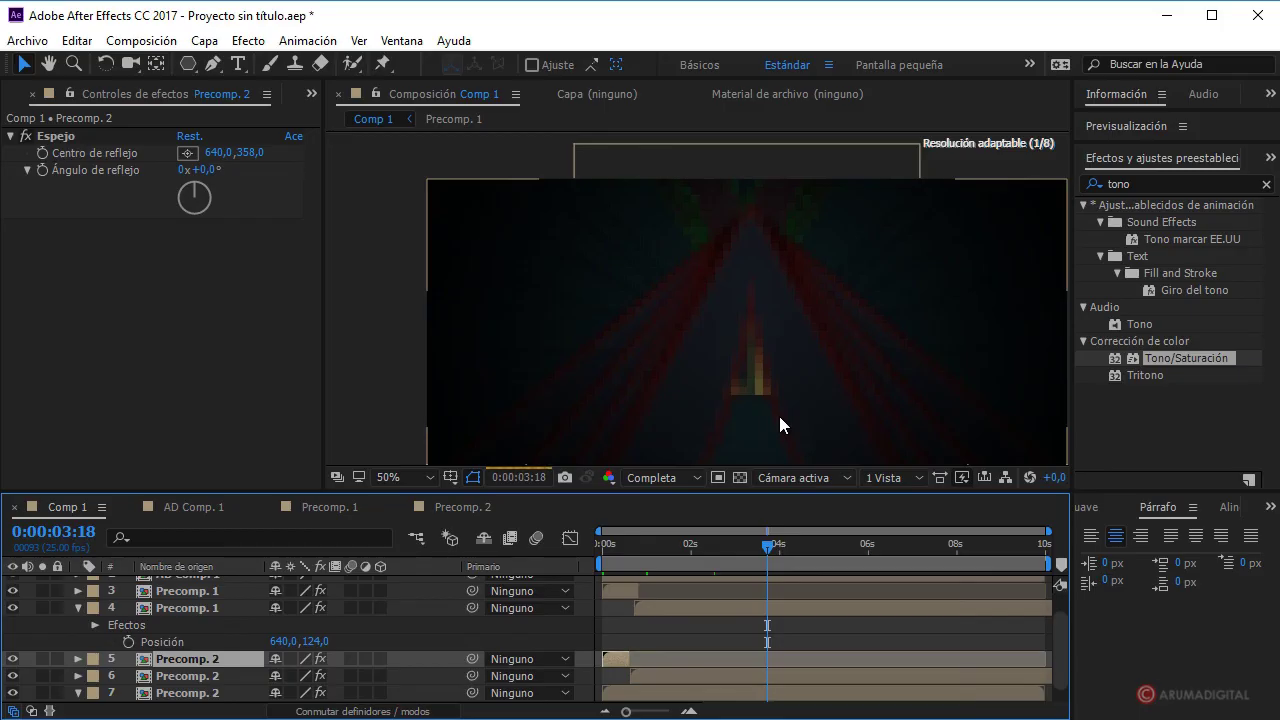
{"action": "left_click", "coordinate": [79, 608]}
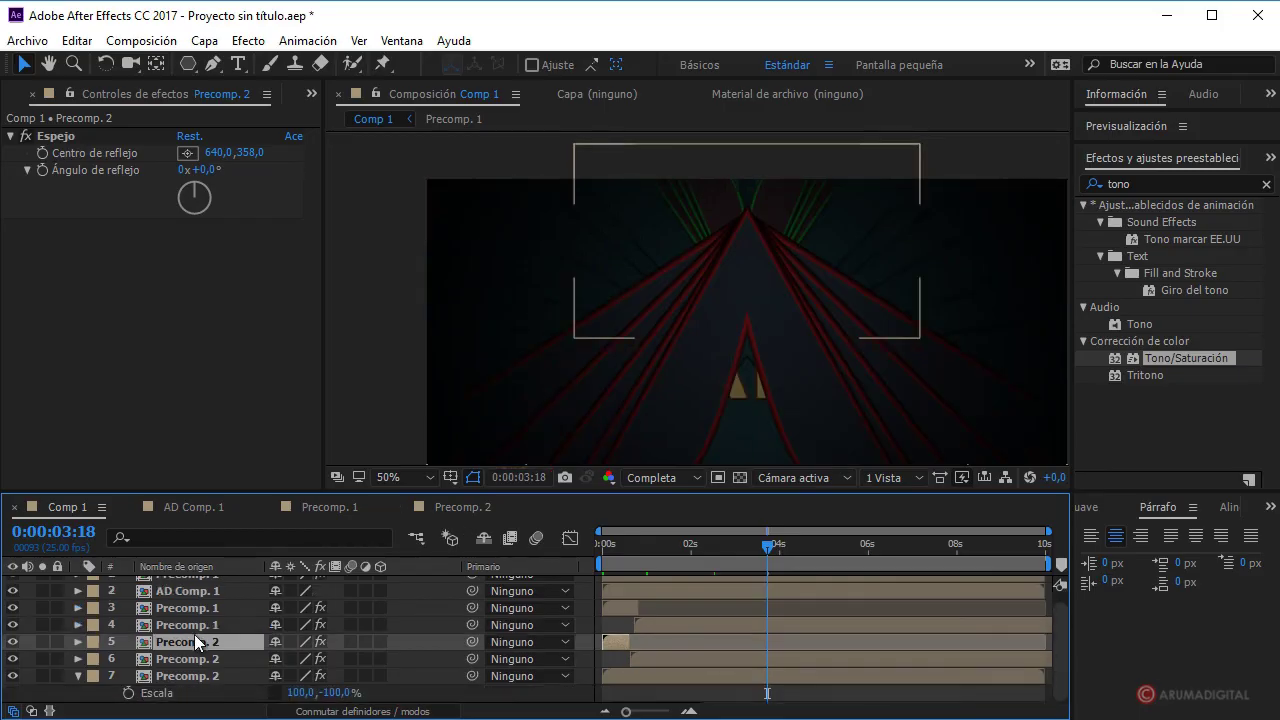
{"action": "left_click", "coordinate": [200, 49]}
- Add a new adjustment layer and apply the Resplandor glow effect to it
{"action": "mouse_move", "coordinate": [237, 63]}
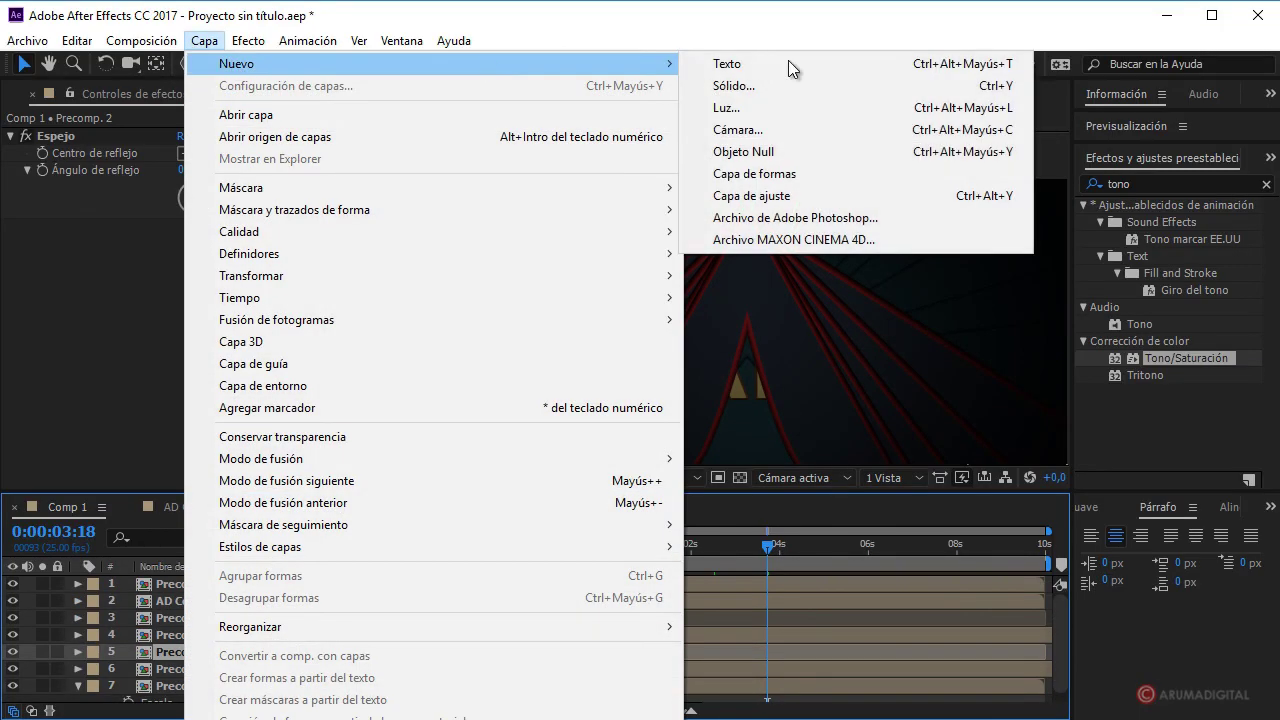
{"action": "left_click", "coordinate": [770, 194]}
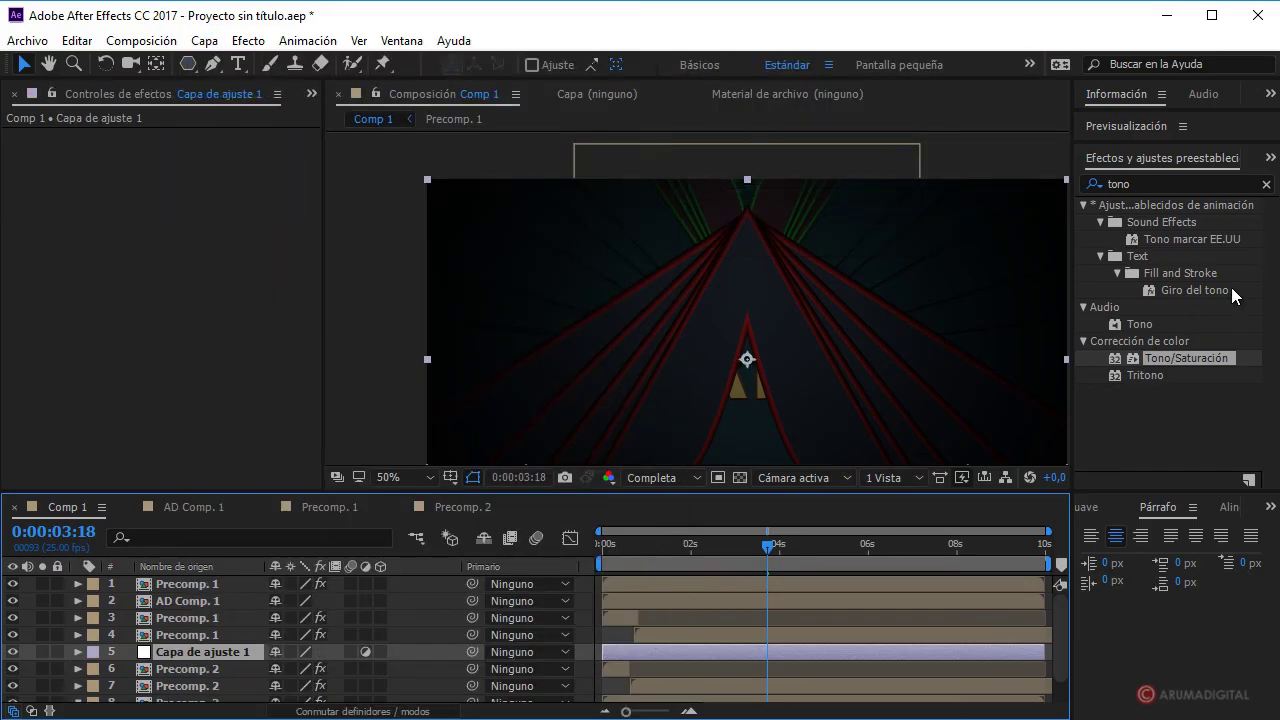
{"action": "double_click", "coordinate": [1151, 183]}
{"action": "type", "text": "resplan"}
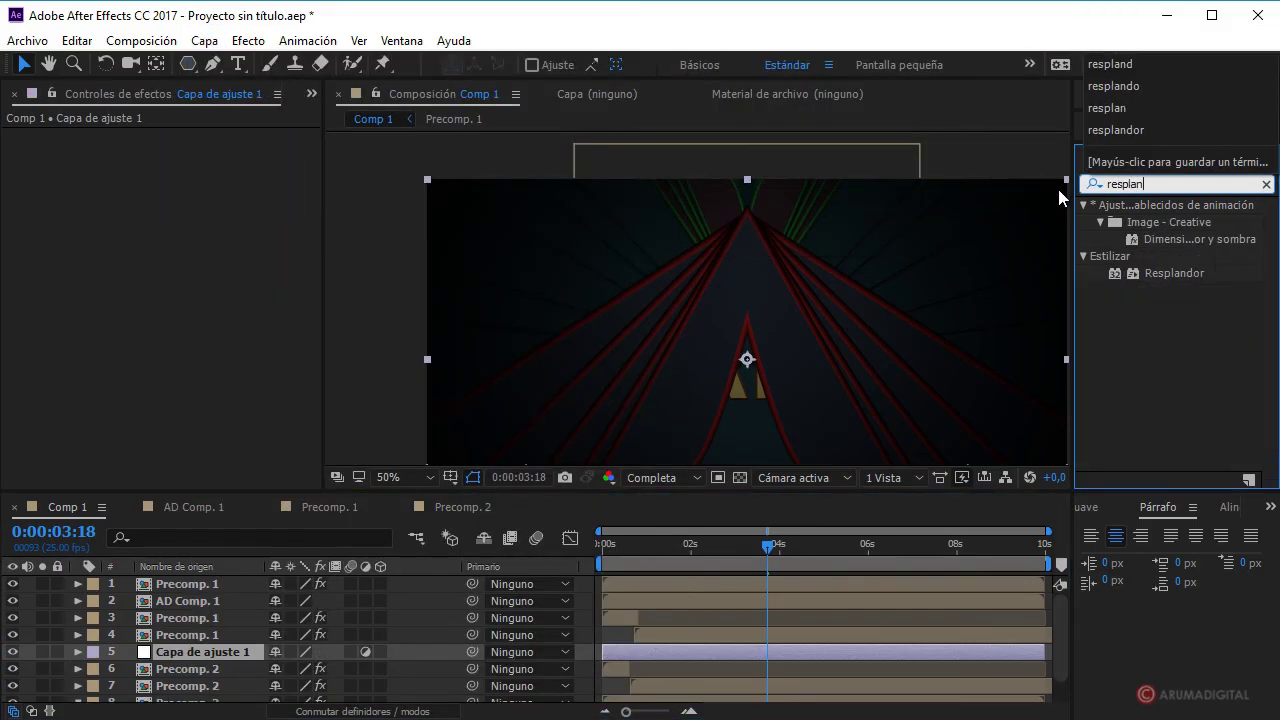
{"action": "type", "text": "do"}
{"action": "mouse_move", "coordinate": [1193, 277]}
{"action": "left_mouse_down"}
{"action": "mouse_move", "coordinate": [226, 607]}
{"action": "mouse_move", "coordinate": [205, 652]}
{"action": "left_mouse_up"}
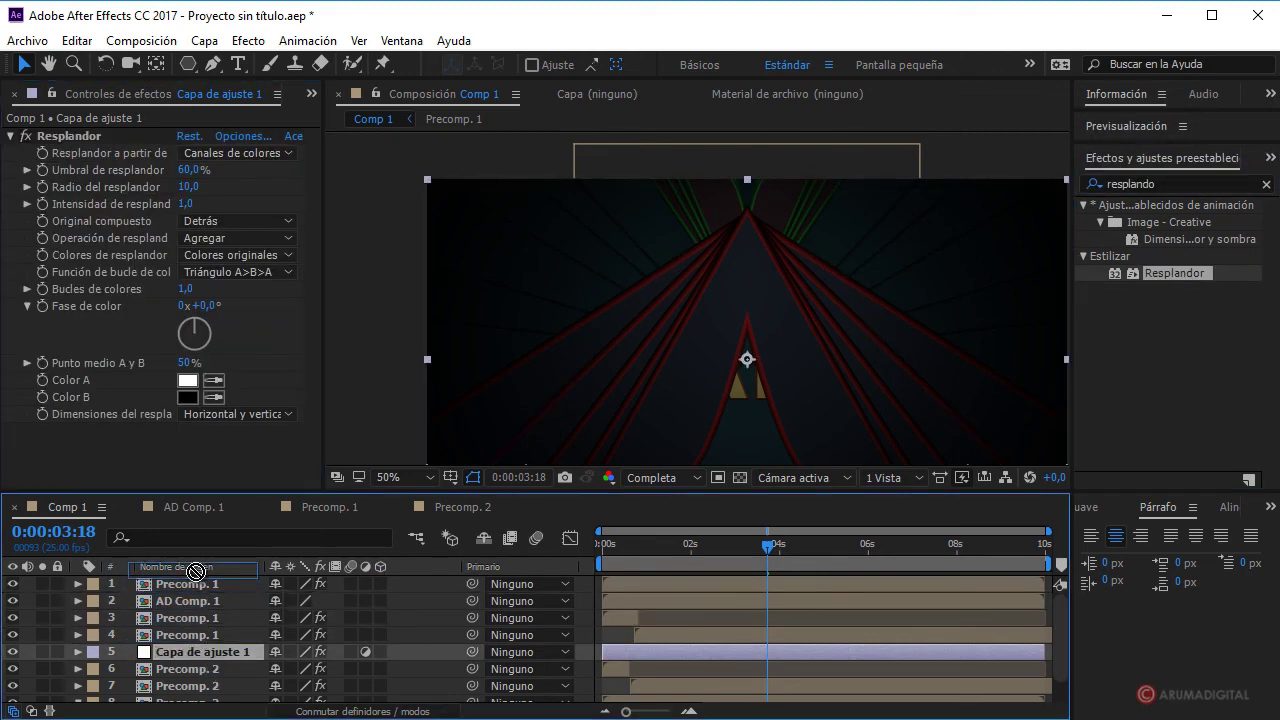
- Move the adjustment layer to the top and set the glow threshold to 17,6% with radius 27,0
{"action": "left_click_drag", "start_coordinate": [201, 594], "coordinate": [197, 594]}
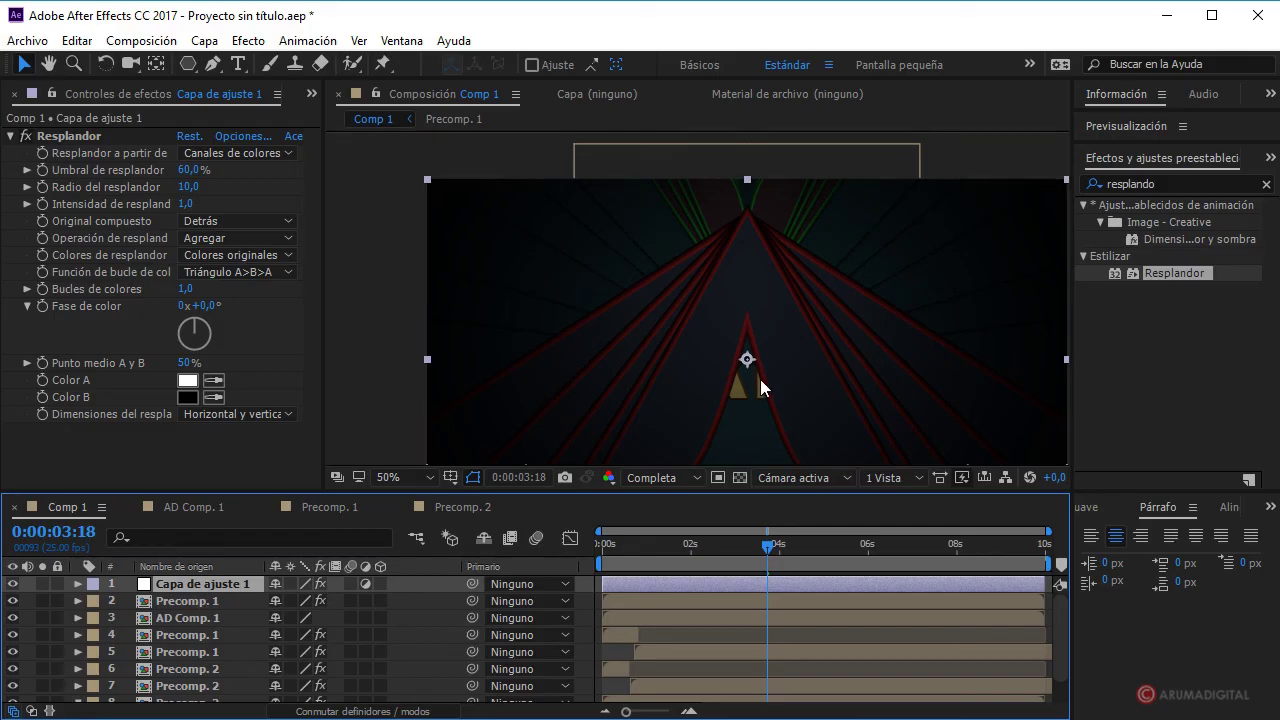
{"action": "left_click_drag", "start_coordinate": [188, 170], "coordinate": [79, 173]}
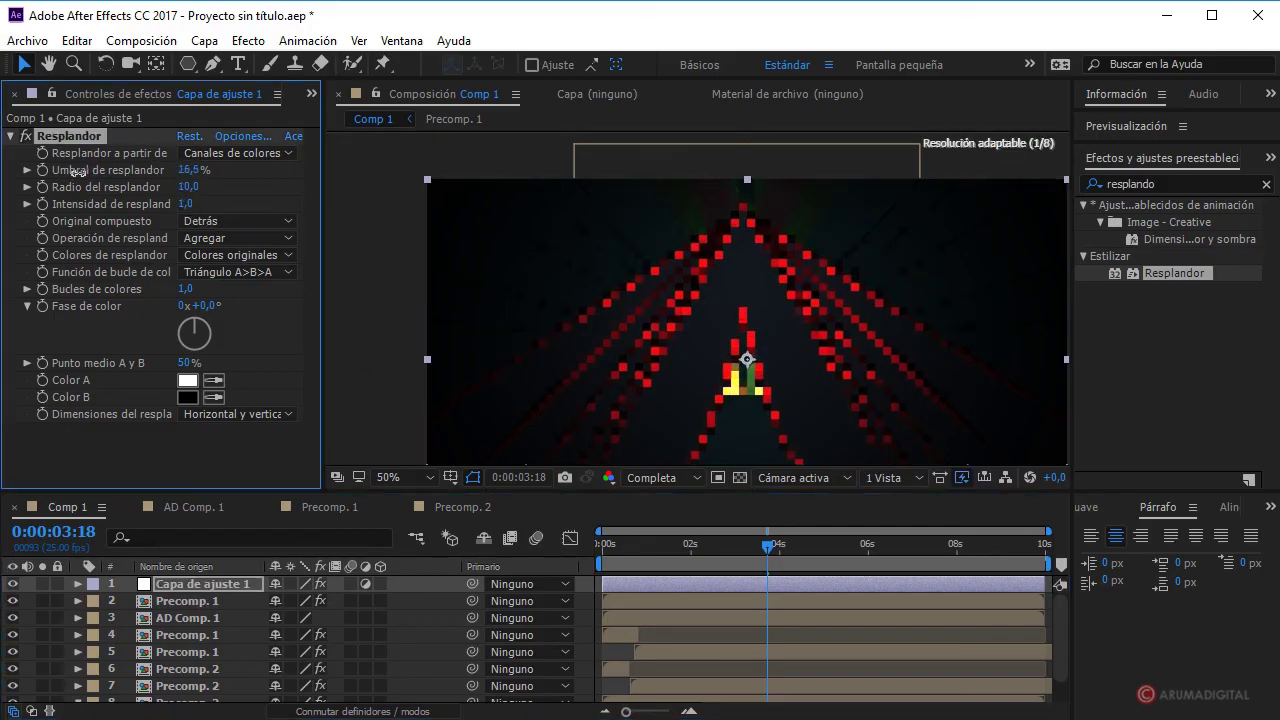
{"action": "left_click_drag", "start_coordinate": [190, 175], "coordinate": [201, 190]}
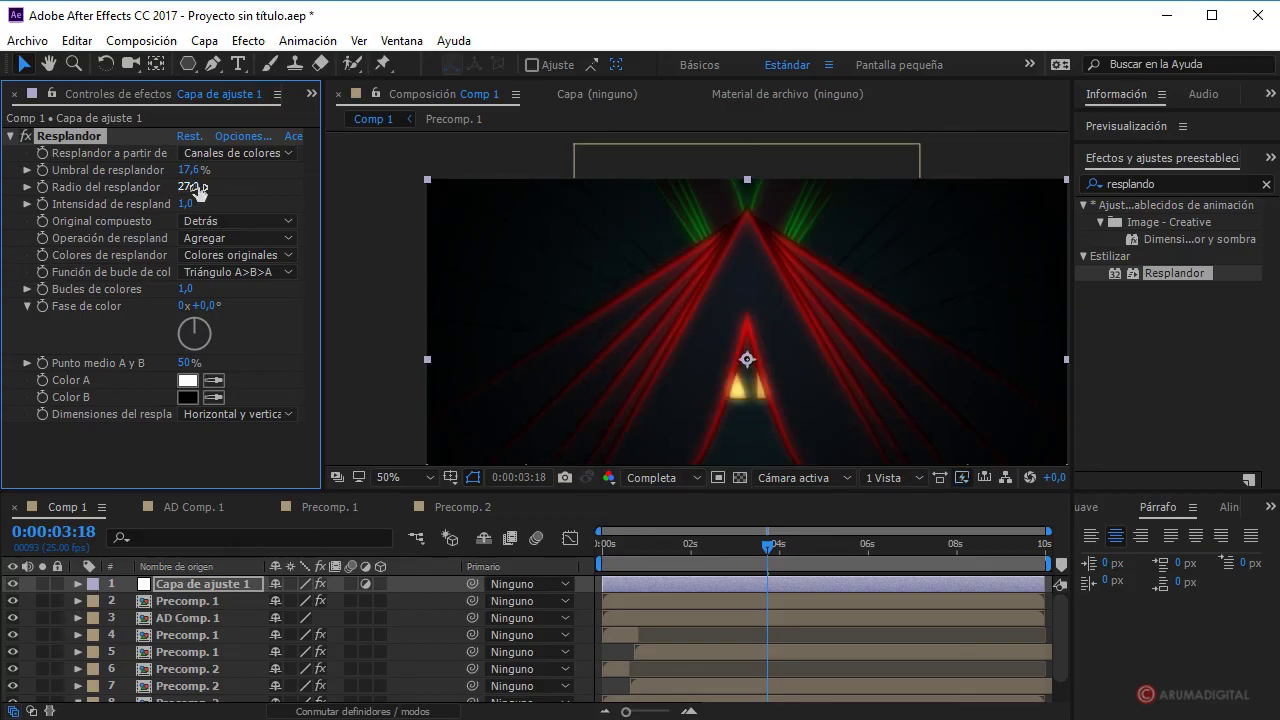
{"action": "left_click_drag", "start_coordinate": [768, 548], "coordinate": [818, 551]}
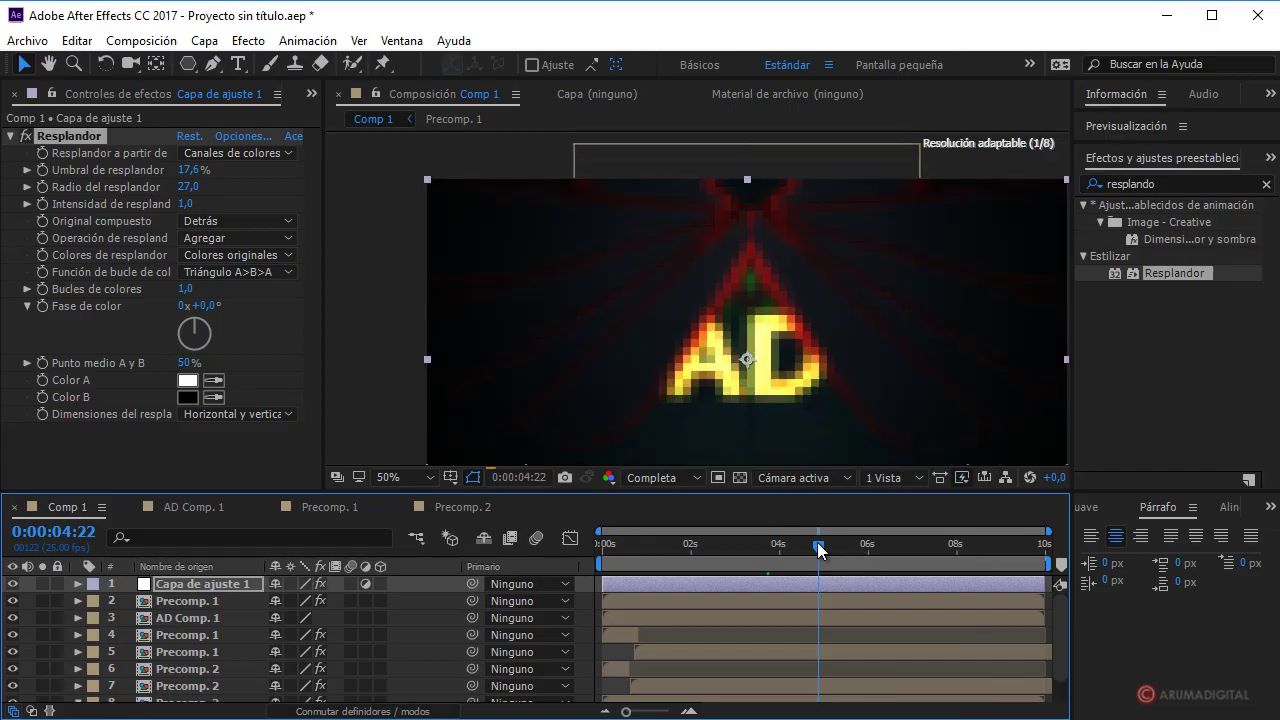
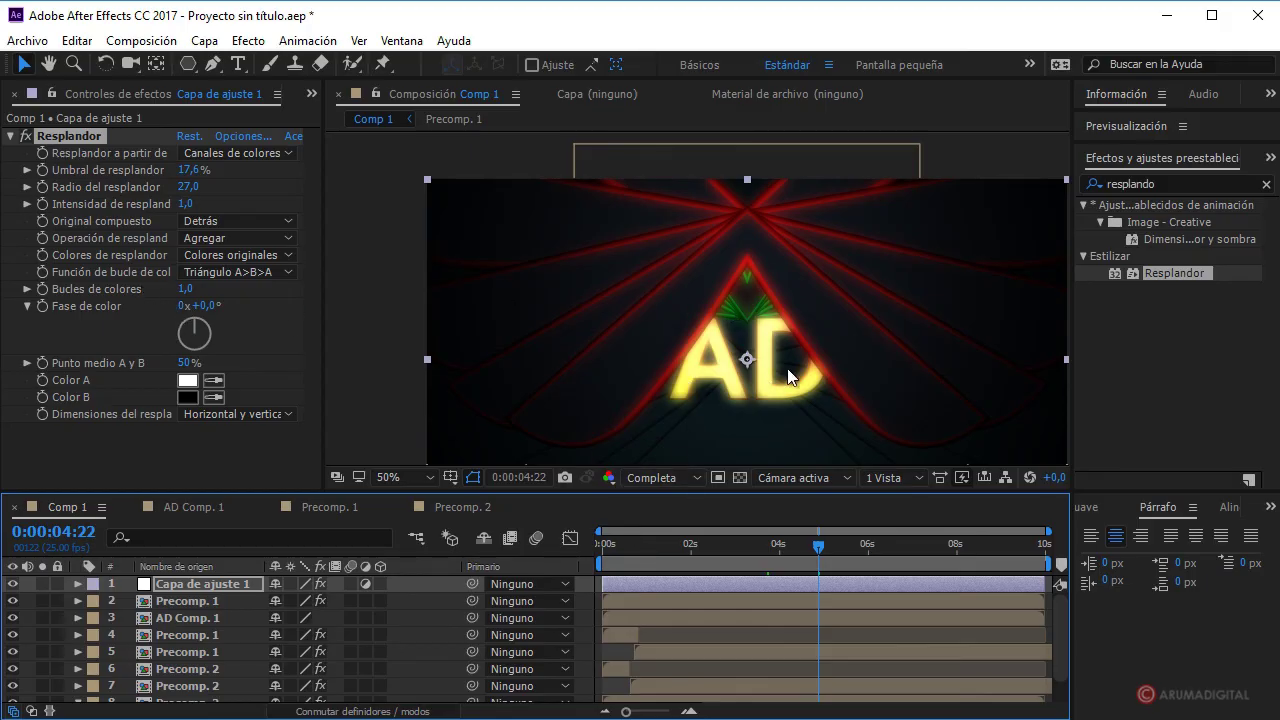
- Create a new shape layer and draw a small rectangle in the upper-left of Comp 1
{"action": "left_click", "coordinate": [205, 41]}
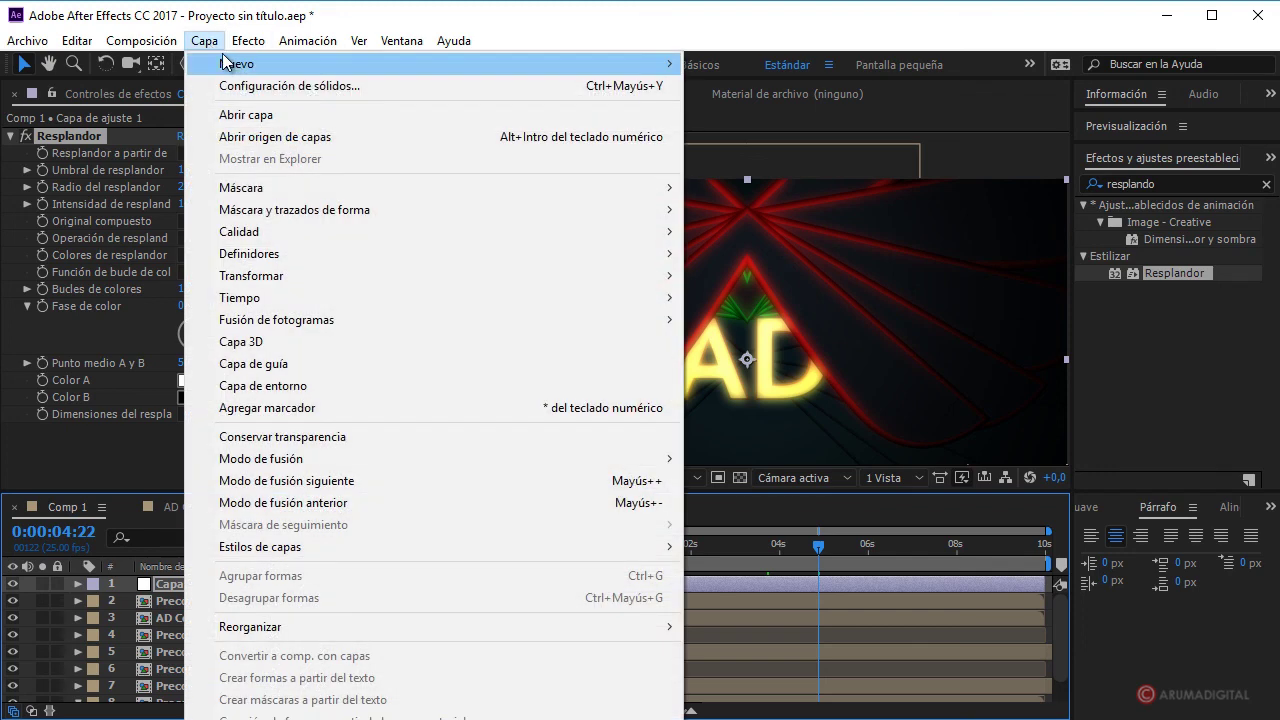
{"action": "mouse_move", "coordinate": [232, 64]}
{"action": "left_click", "coordinate": [766, 177]}
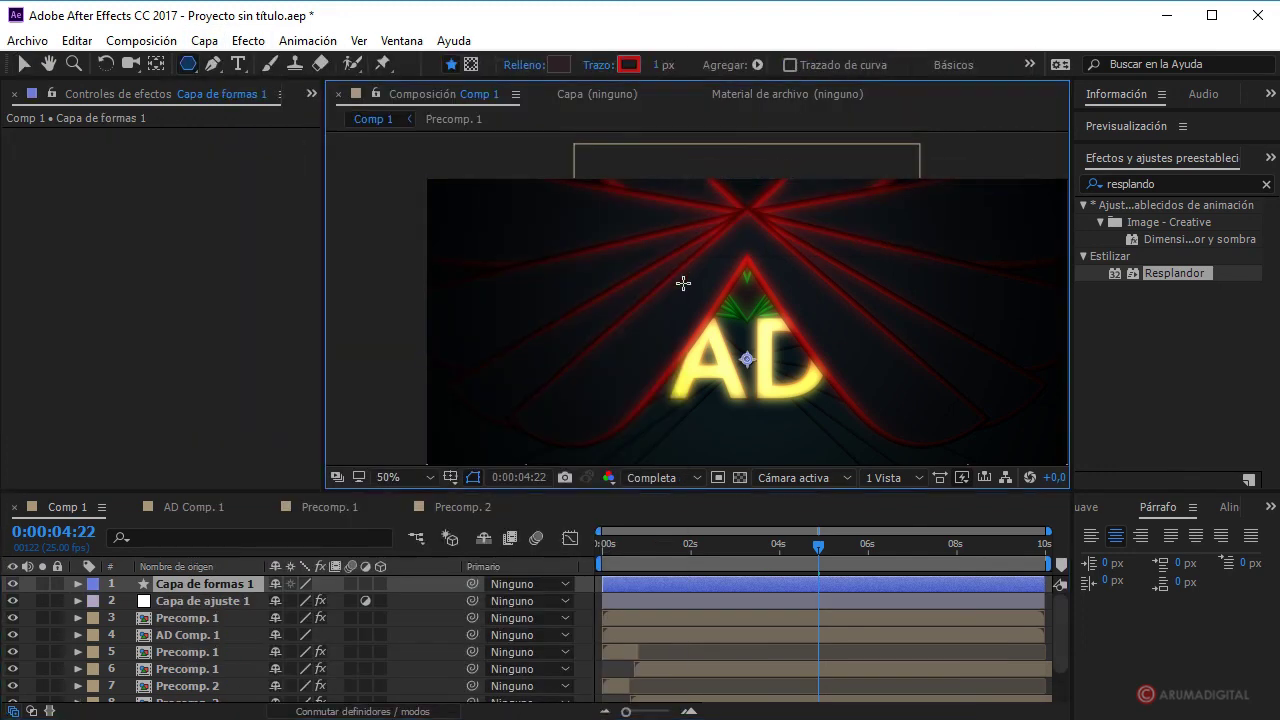
{"action": "left_click_drag", "start_coordinate": [187, 68], "coordinate": [266, 65]}
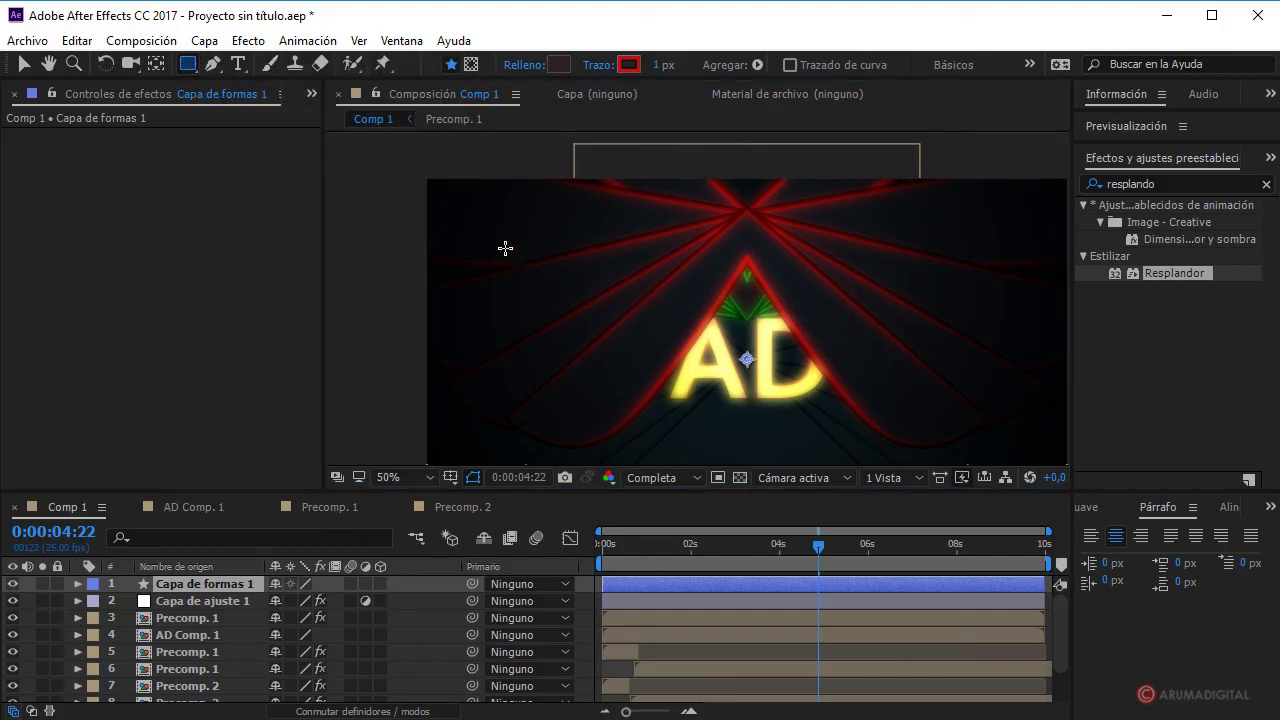
{"action": "left_click_drag", "start_coordinate": [505, 248], "coordinate": [557, 297]}
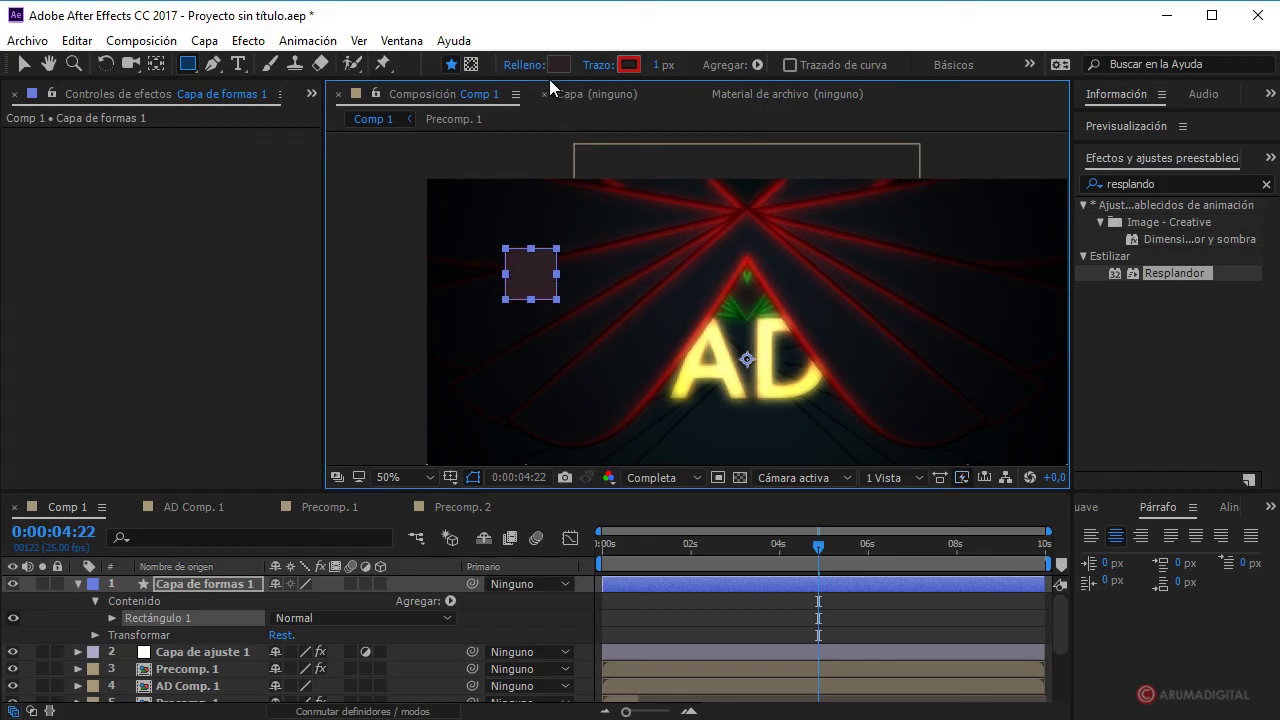
- Set the rectangle to no fill with a 16 px outline
{"action": "left_click", "coordinate": [524, 64]}
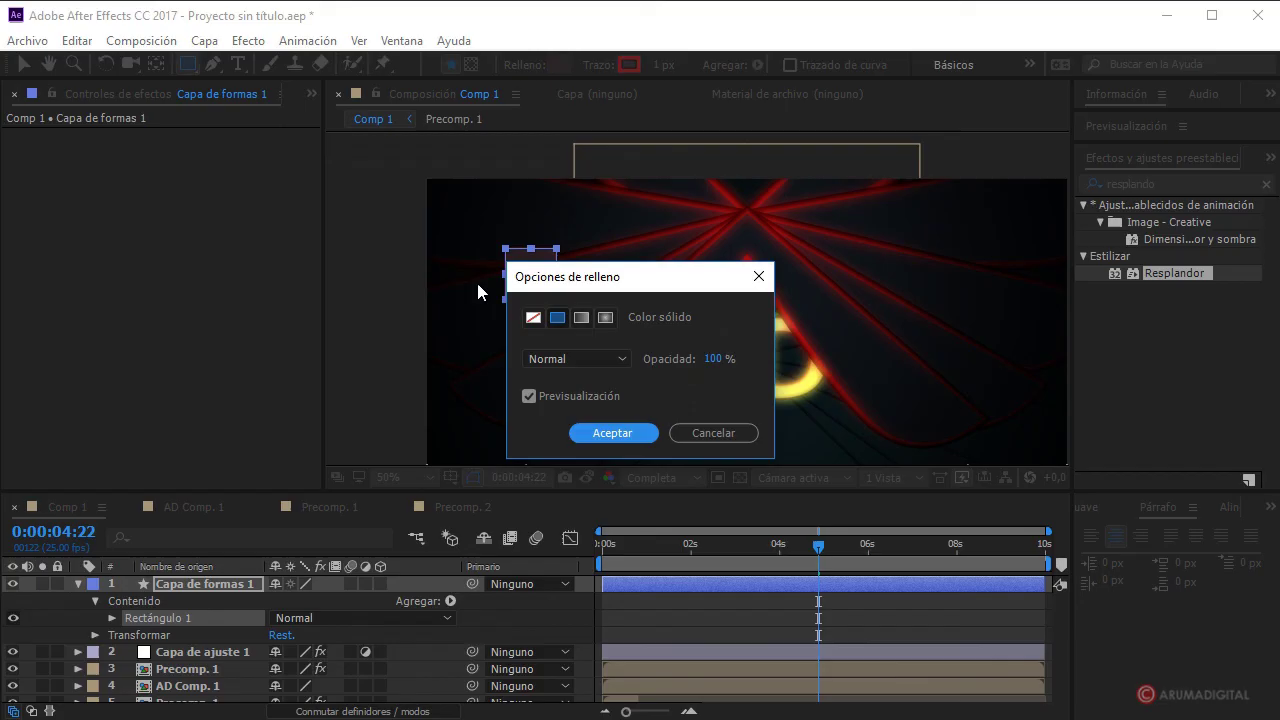
{"action": "left_click", "coordinate": [533, 318]}
{"action": "left_click", "coordinate": [613, 432]}
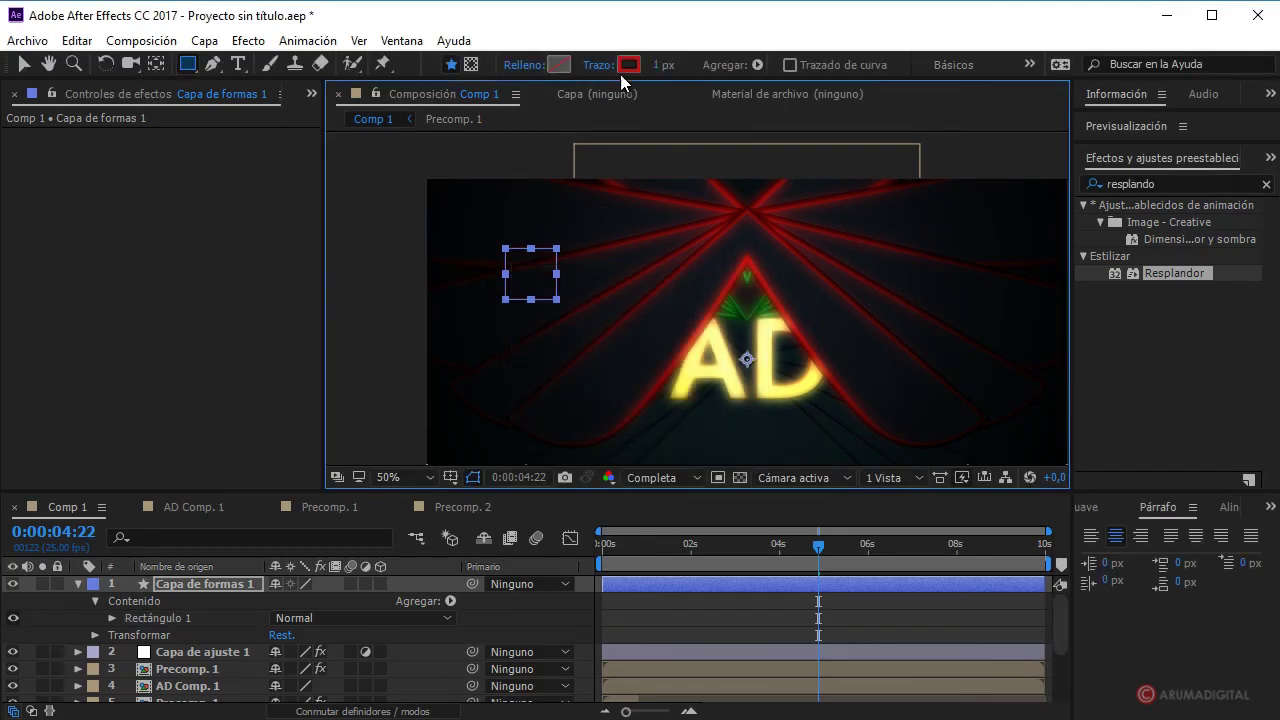
{"action": "left_click_drag", "start_coordinate": [657, 66], "coordinate": [677, 66]}
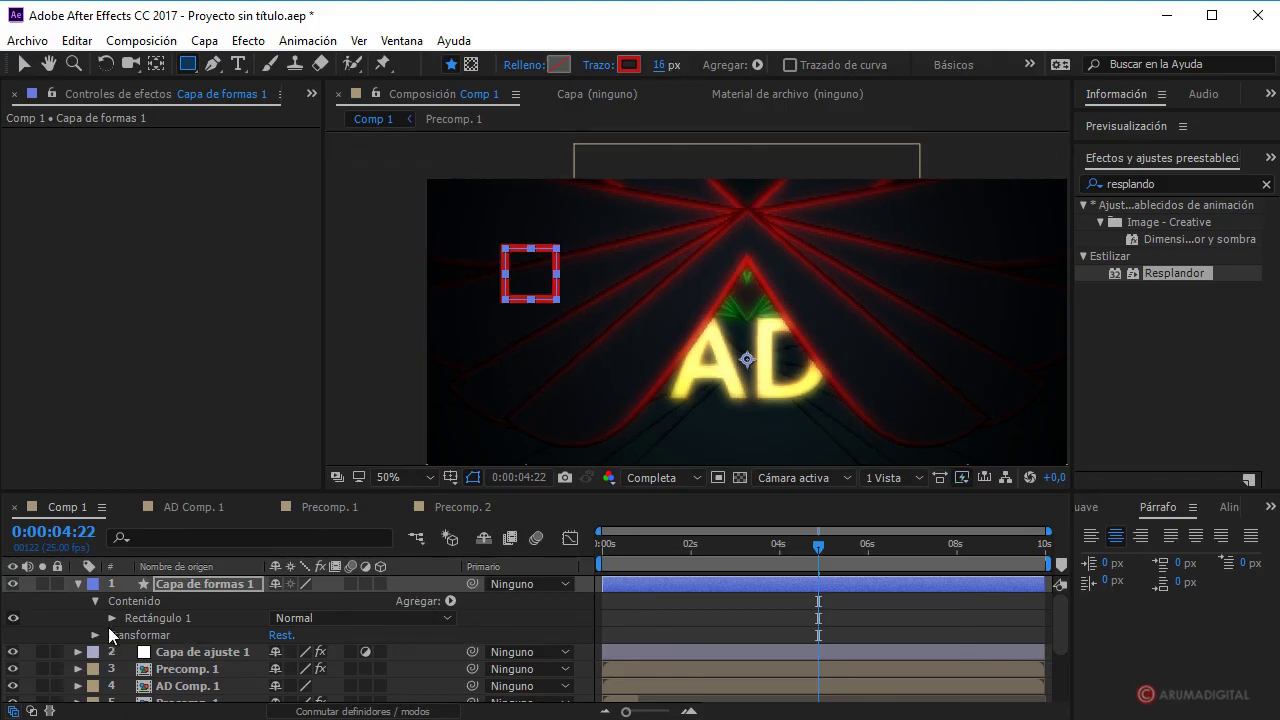
- Rotate the square to 42° and move the diamond left of the AD text
{"action": "left_click", "coordinate": [175, 583]}
{"action": "key", "text": "r"}
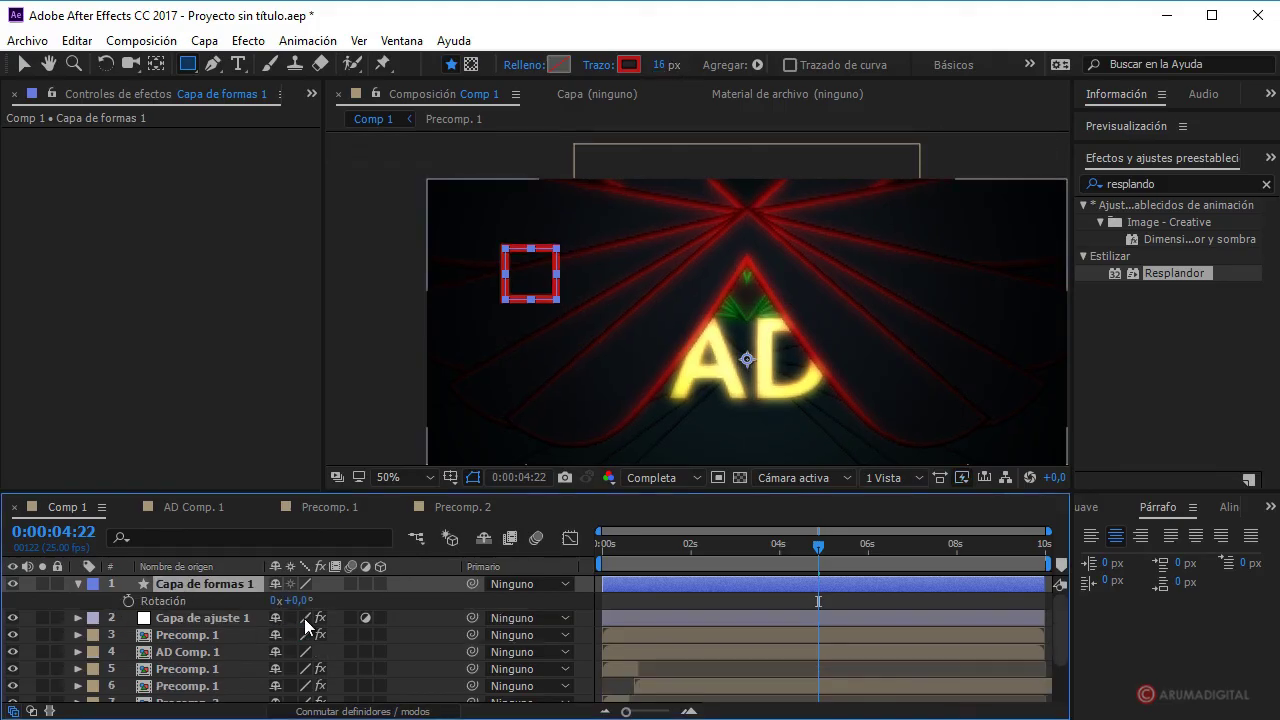
{"action": "left_click_drag", "start_coordinate": [303, 602], "coordinate": [345, 597]}
{"action": "key", "text": "v"}
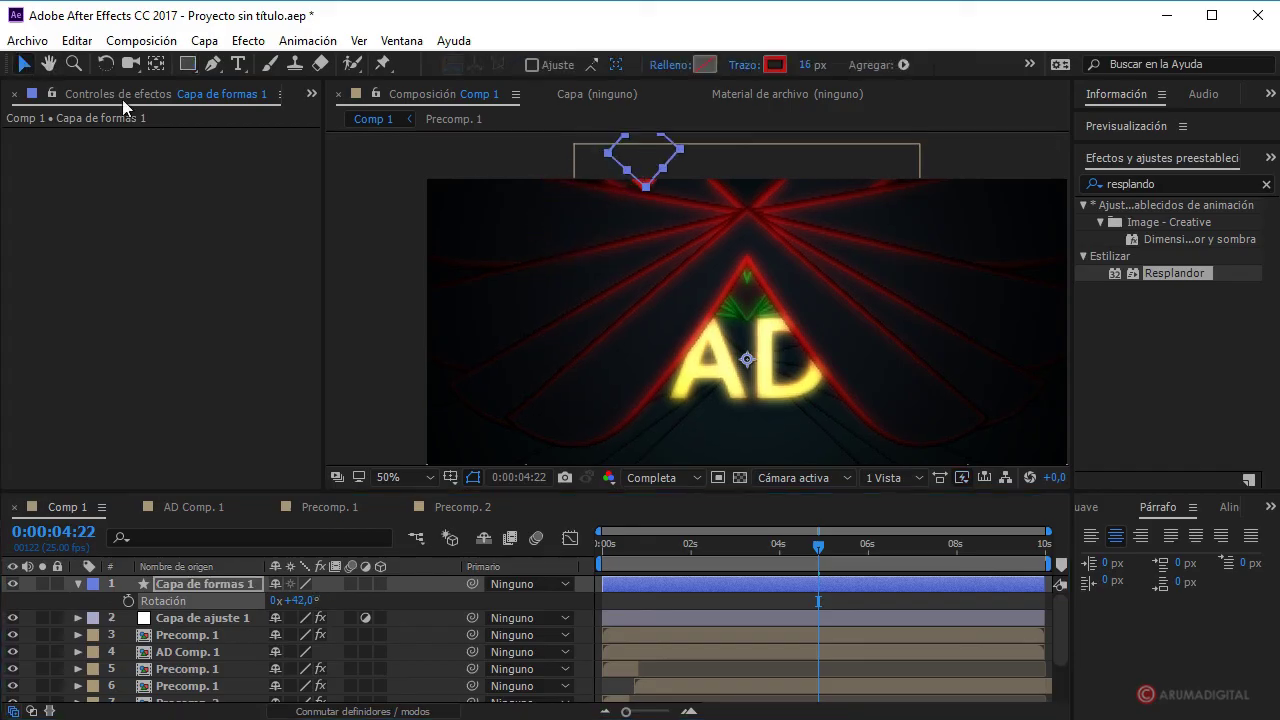
{"action": "left_click_drag", "start_coordinate": [656, 192], "coordinate": [556, 334]}
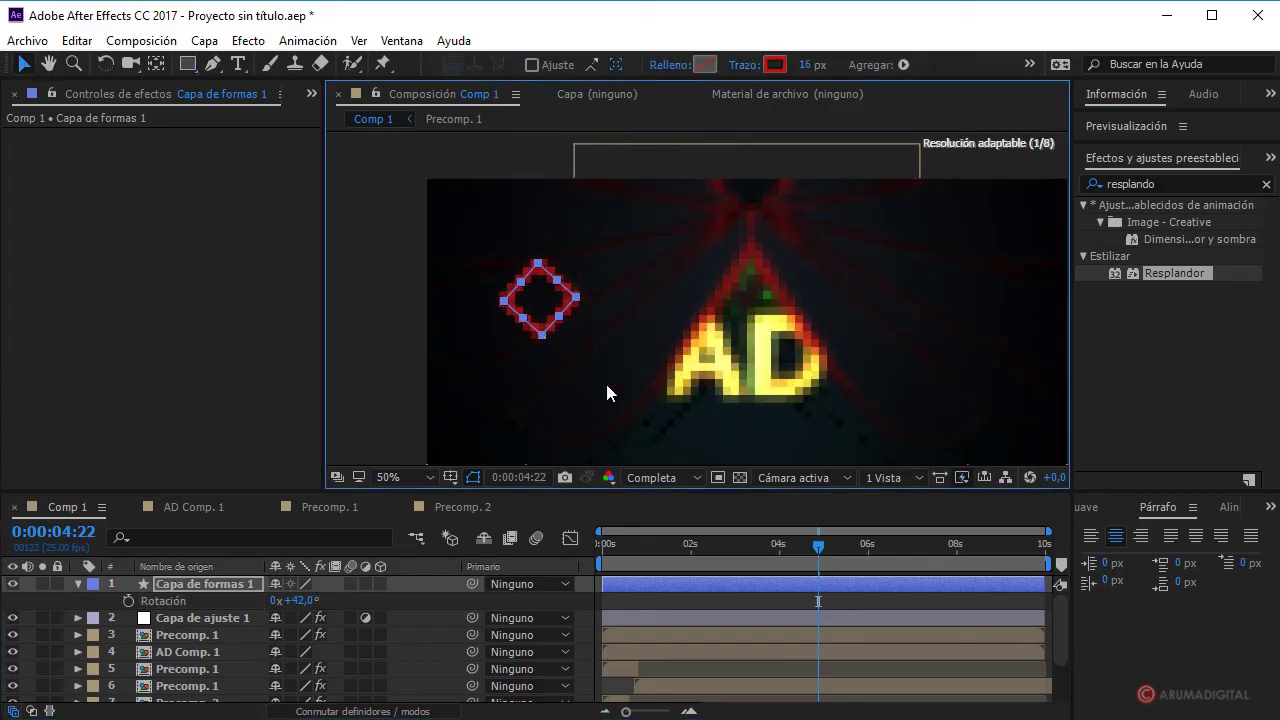
- Zoom out, deselect the shape, and drag Capa de formas 1 below the adjustment layer
{"action": "key", "text": "comma"}
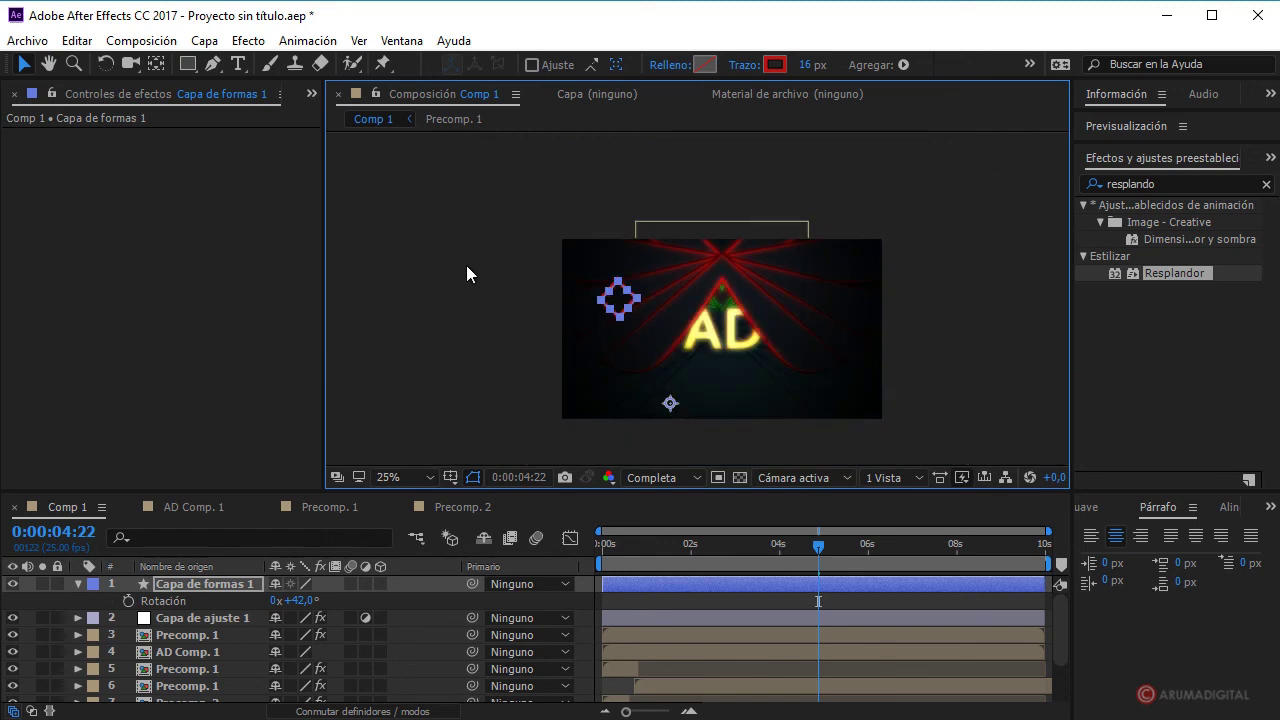
{"action": "left_click", "coordinate": [466, 266]}
{"action": "left_click_drag", "start_coordinate": [201, 590], "coordinate": [204, 623]}
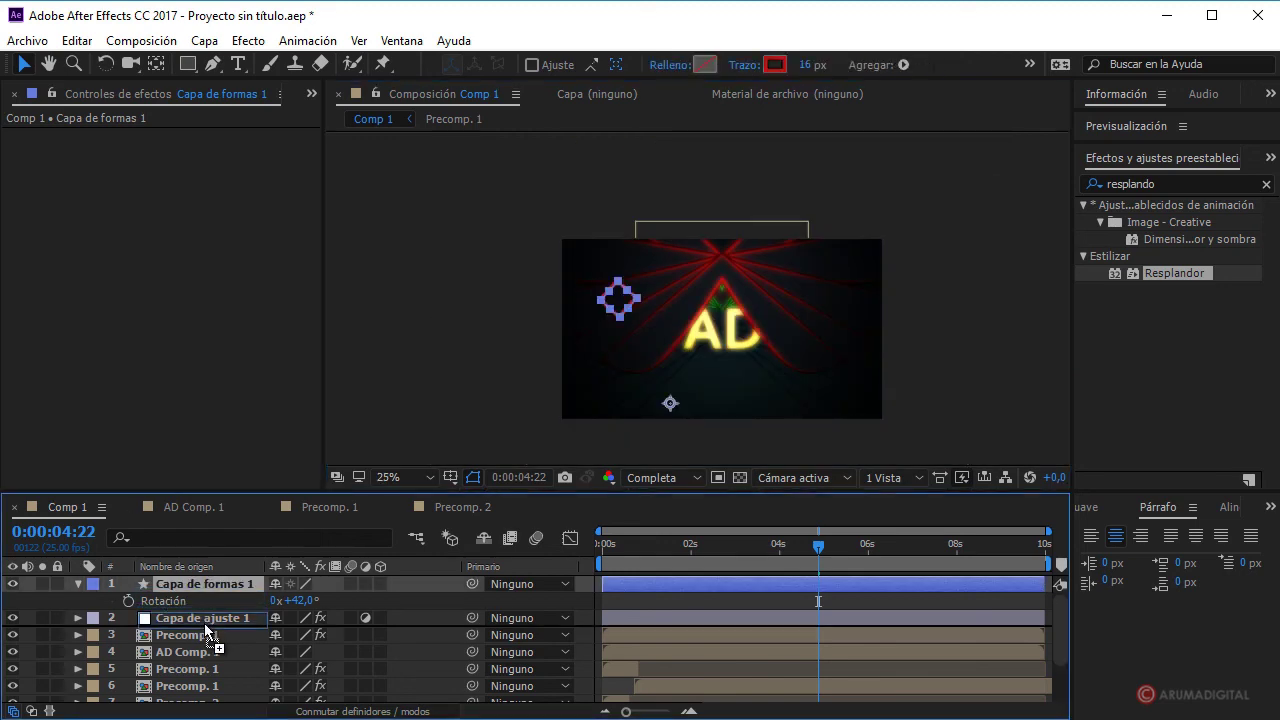
- Place Capa de formas 1 under Capa de ajuste 1, zoom back to 50%, and collapse its properties
{"action": "left_click", "coordinate": [465, 298]}
{"action": "key", "text": "period"}
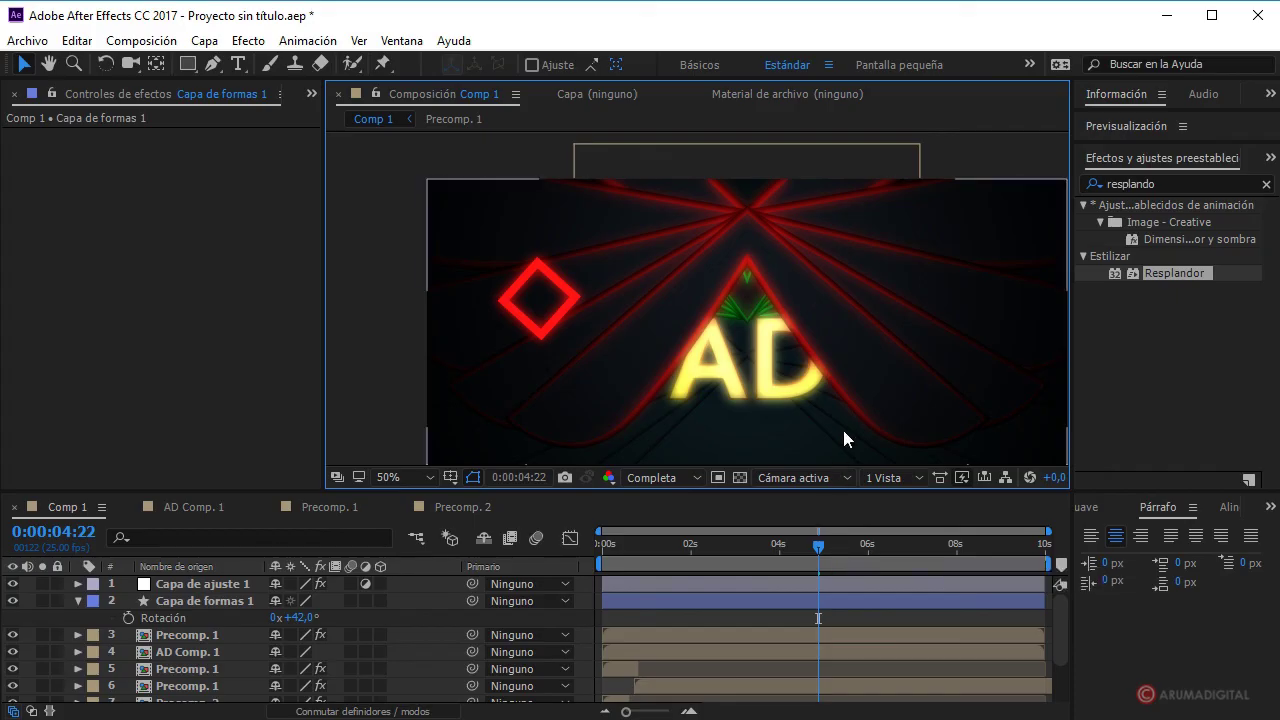
{"action": "left_click", "coordinate": [79, 601]}
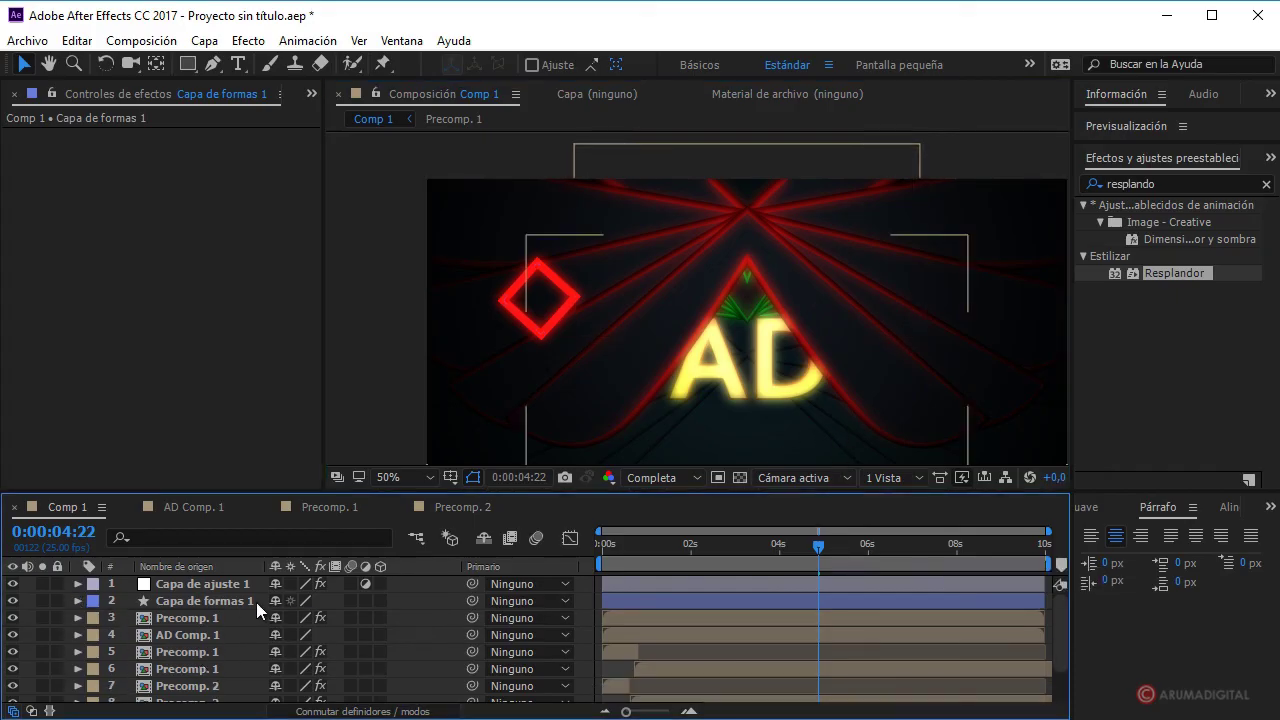
- Inspect the effects on layers 5 and 6 Precomp. 1 and layer 7 Precomp. 2
{"action": "left_click", "coordinate": [191, 652]}
{"action": "left_click", "coordinate": [191, 669]}
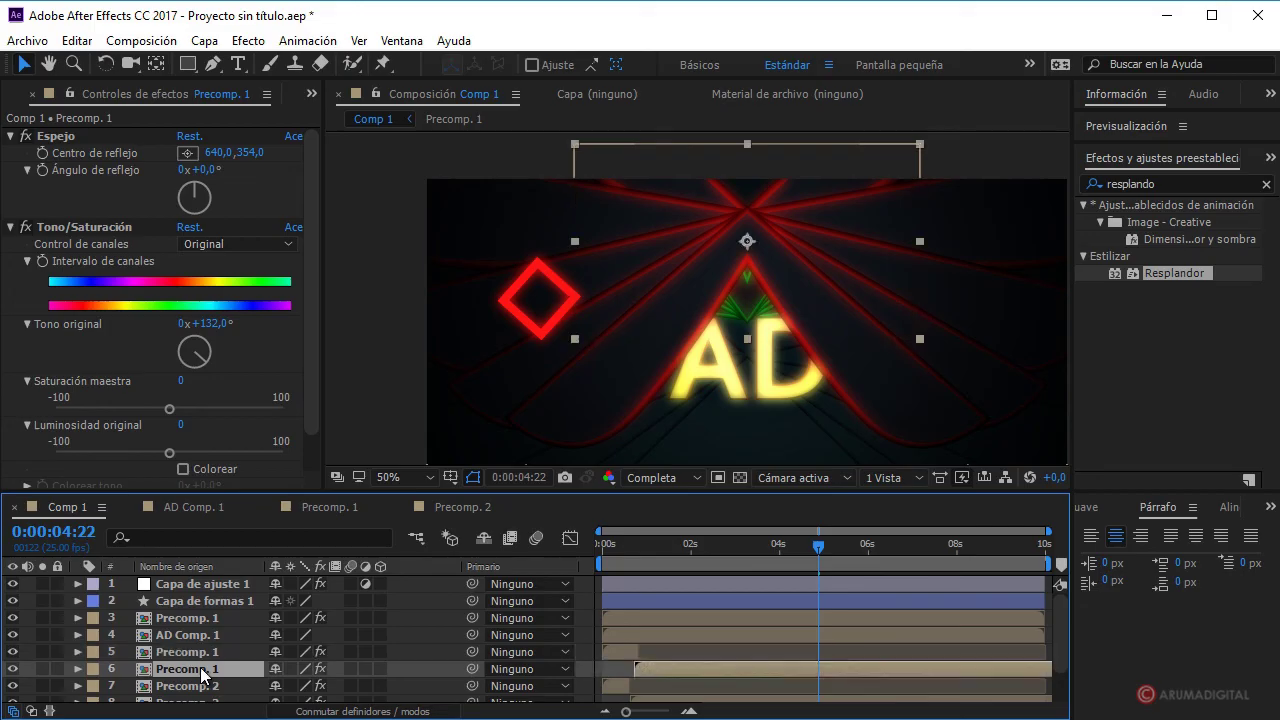
{"action": "scroll", "coordinate": [200, 660], "scroll_direction": "down", "scroll_amount": 2}
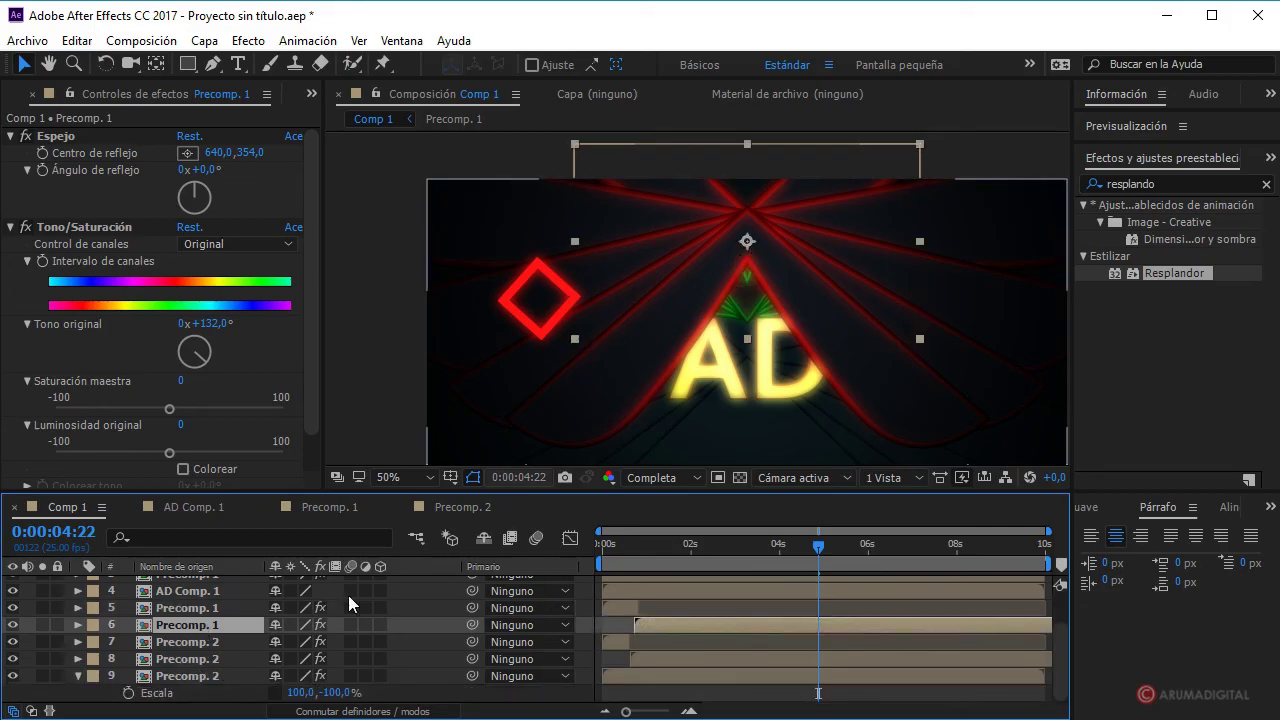
{"action": "left_click", "coordinate": [218, 645]}
{"action": "left_click", "coordinate": [206, 609]}
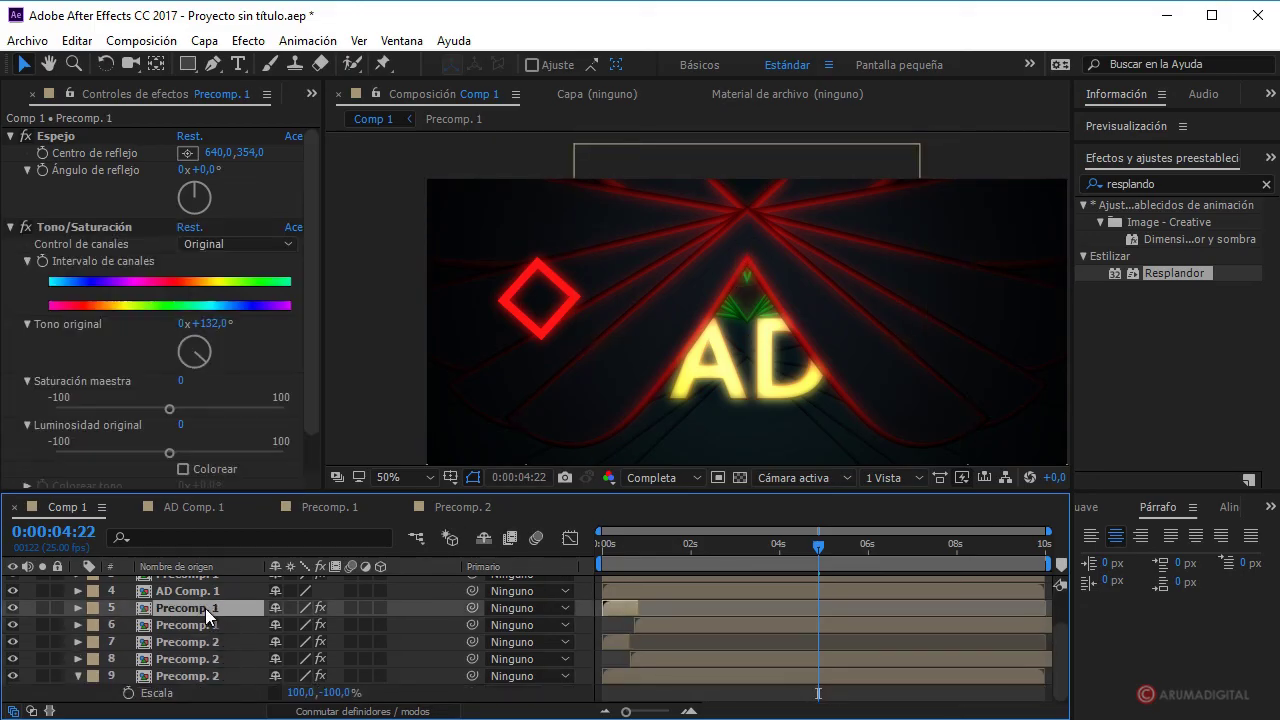
{"action": "scroll", "coordinate": [205, 608], "scroll_direction": "up", "scroll_amount": 2}
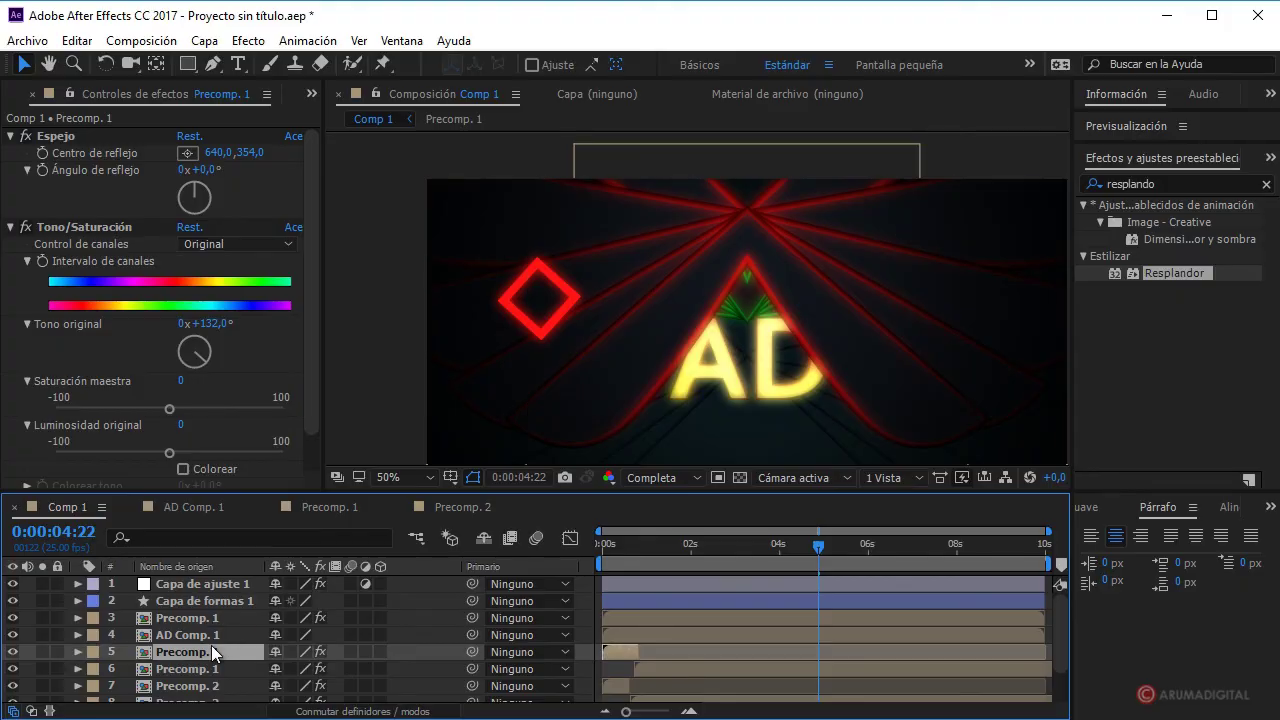
- Scale the top Precomp. 1 layer down to 45%
{"action": "left_click", "coordinate": [206, 620]}
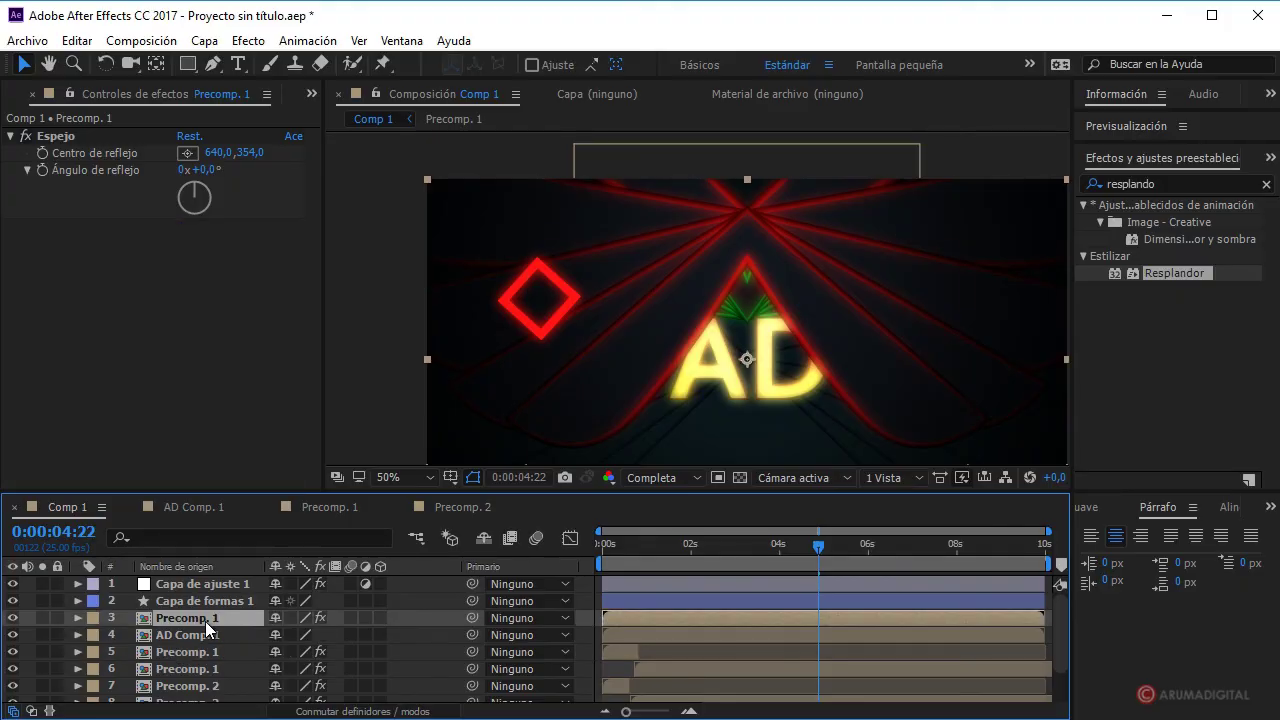
{"action": "key", "text": "s"}
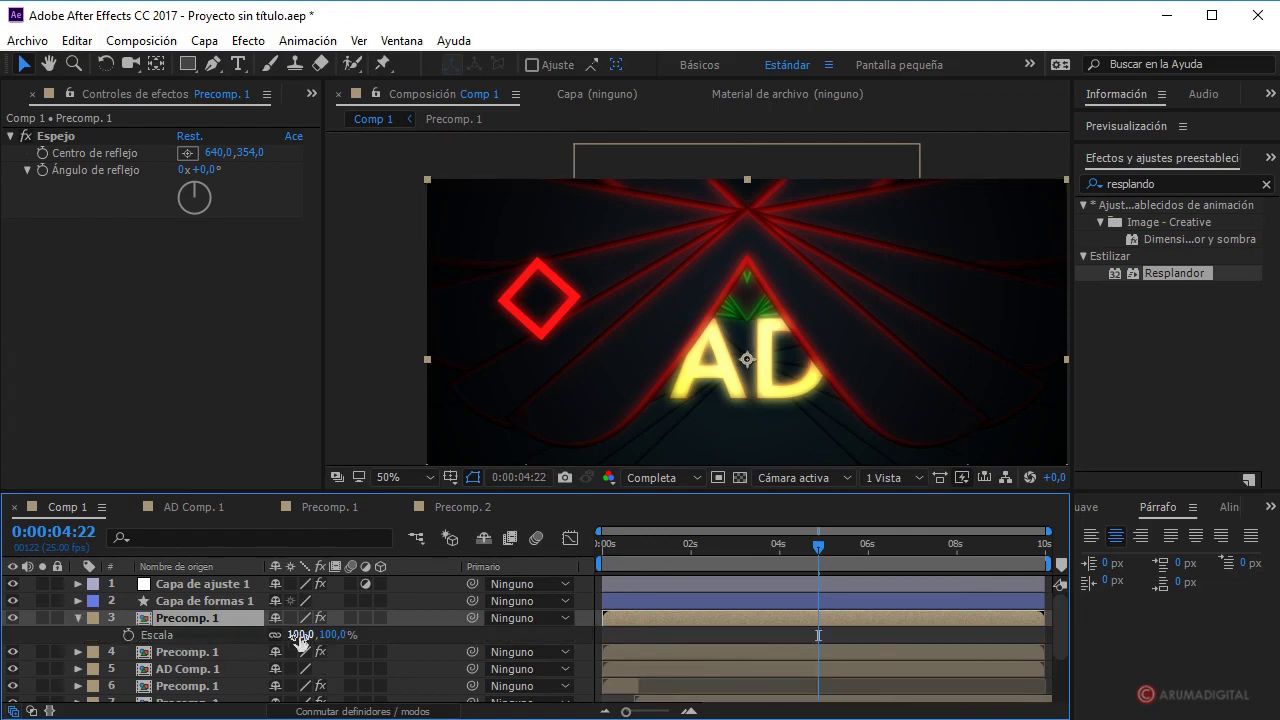
{"action": "left_click_drag", "start_coordinate": [298, 635], "coordinate": [251, 639]}
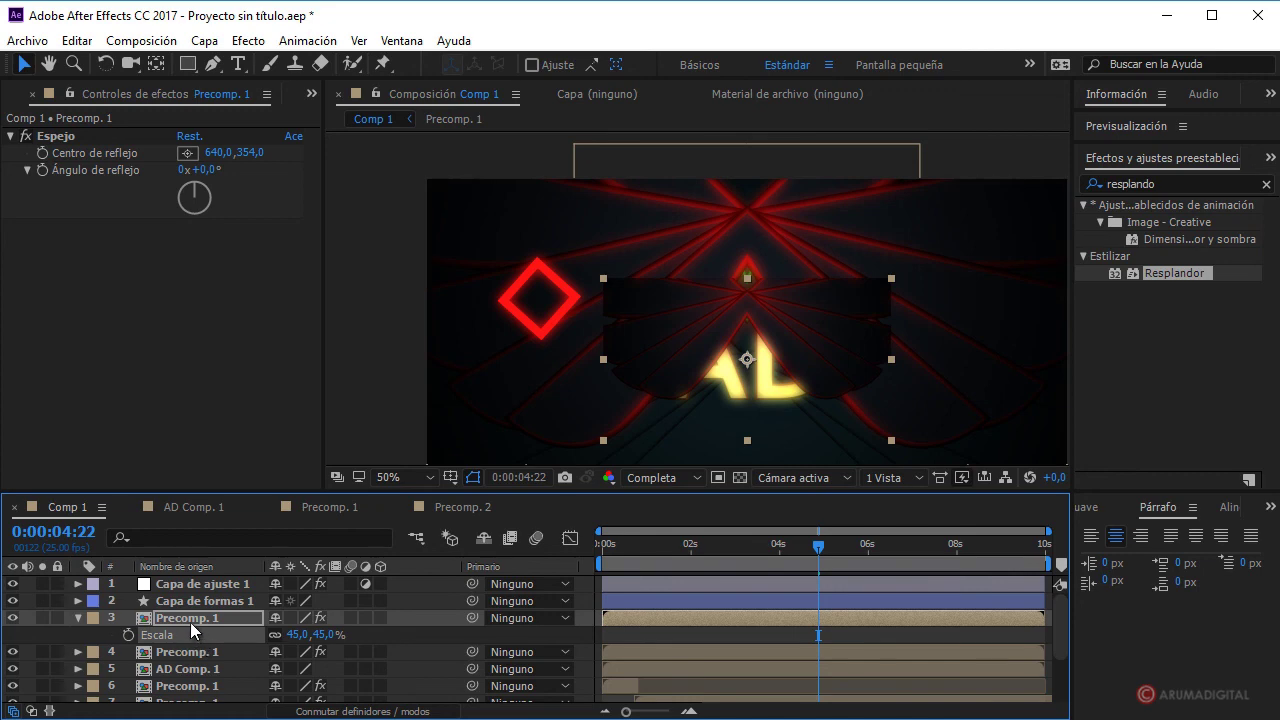
- Set Precomp. 1 position to 640,145 and scrub back to earlier frames
{"action": "key", "text": "p"}
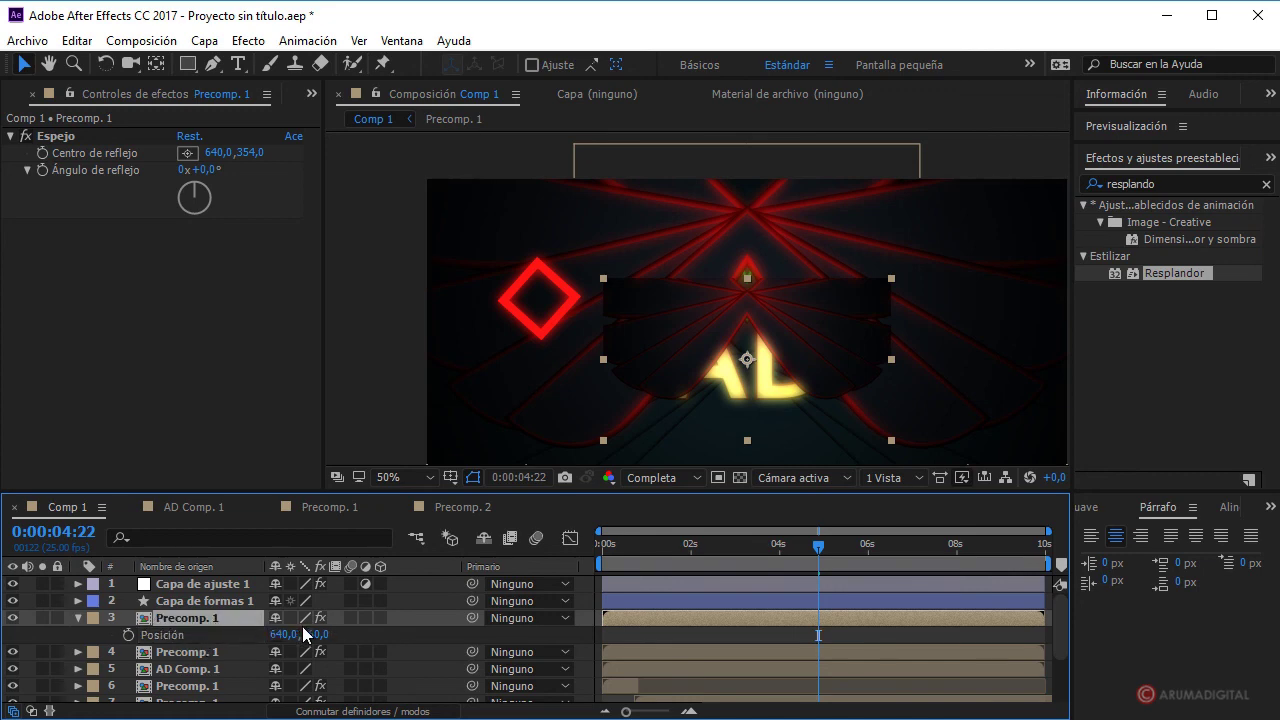
{"action": "left_click_drag", "start_coordinate": [315, 635], "coordinate": [108, 622]}
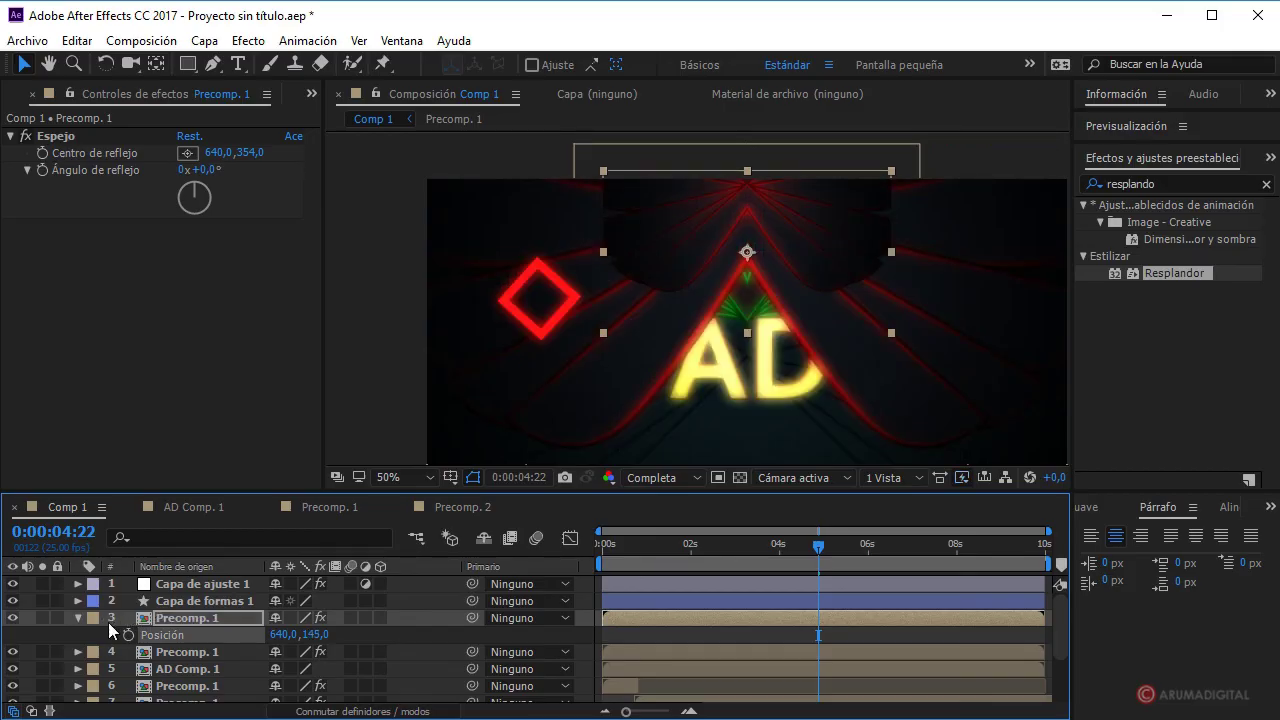
{"action": "left_click_drag", "start_coordinate": [777, 545], "coordinate": [591, 552]}
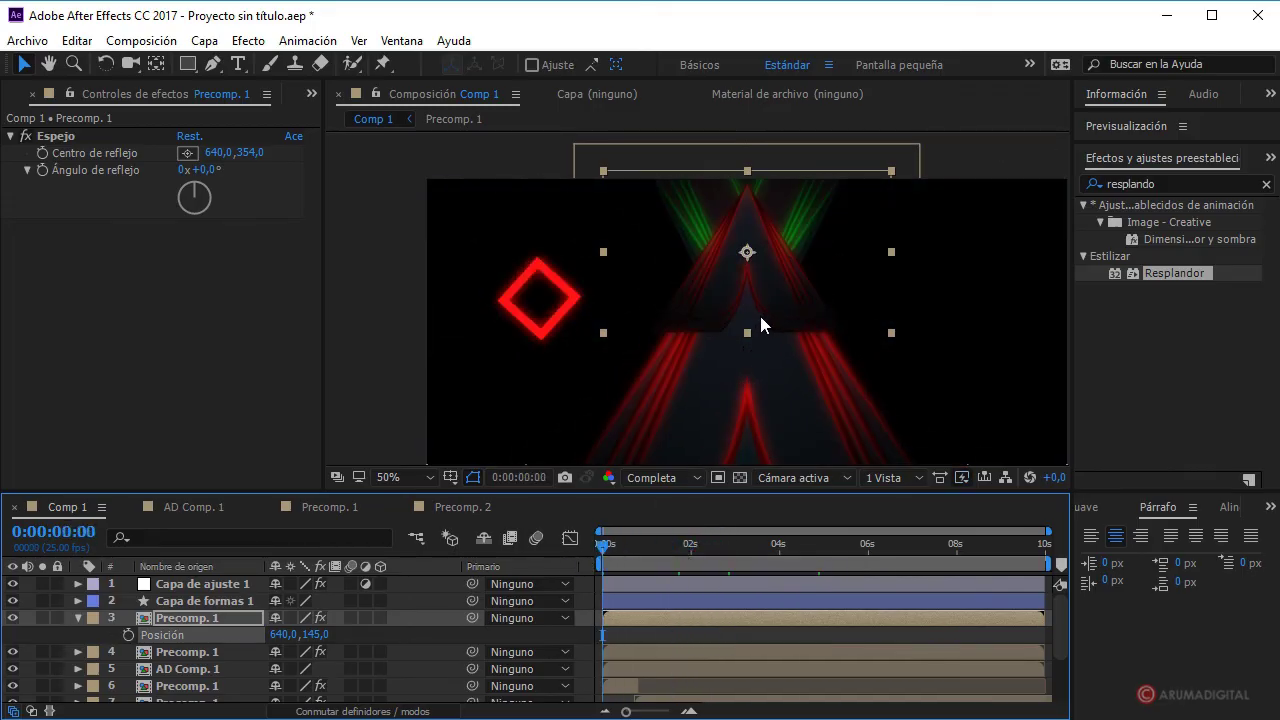